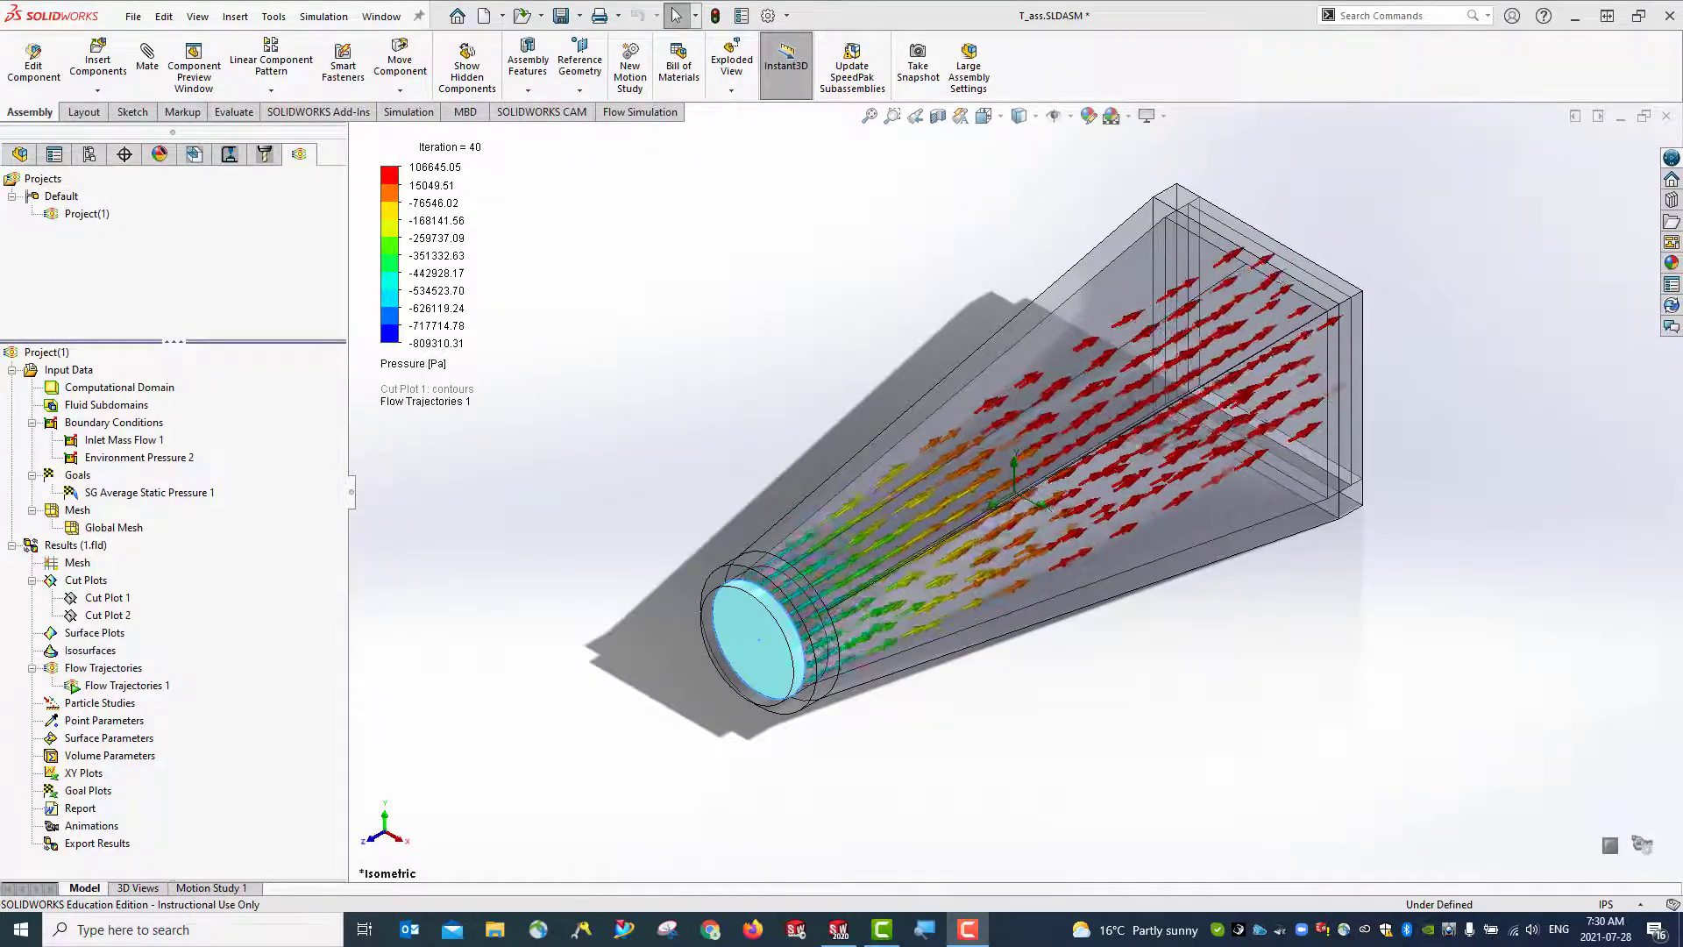
Close the T_ass assembly without saving its changes and create a new assembly document
{"action": "left_click", "coordinate": [1667, 123]}
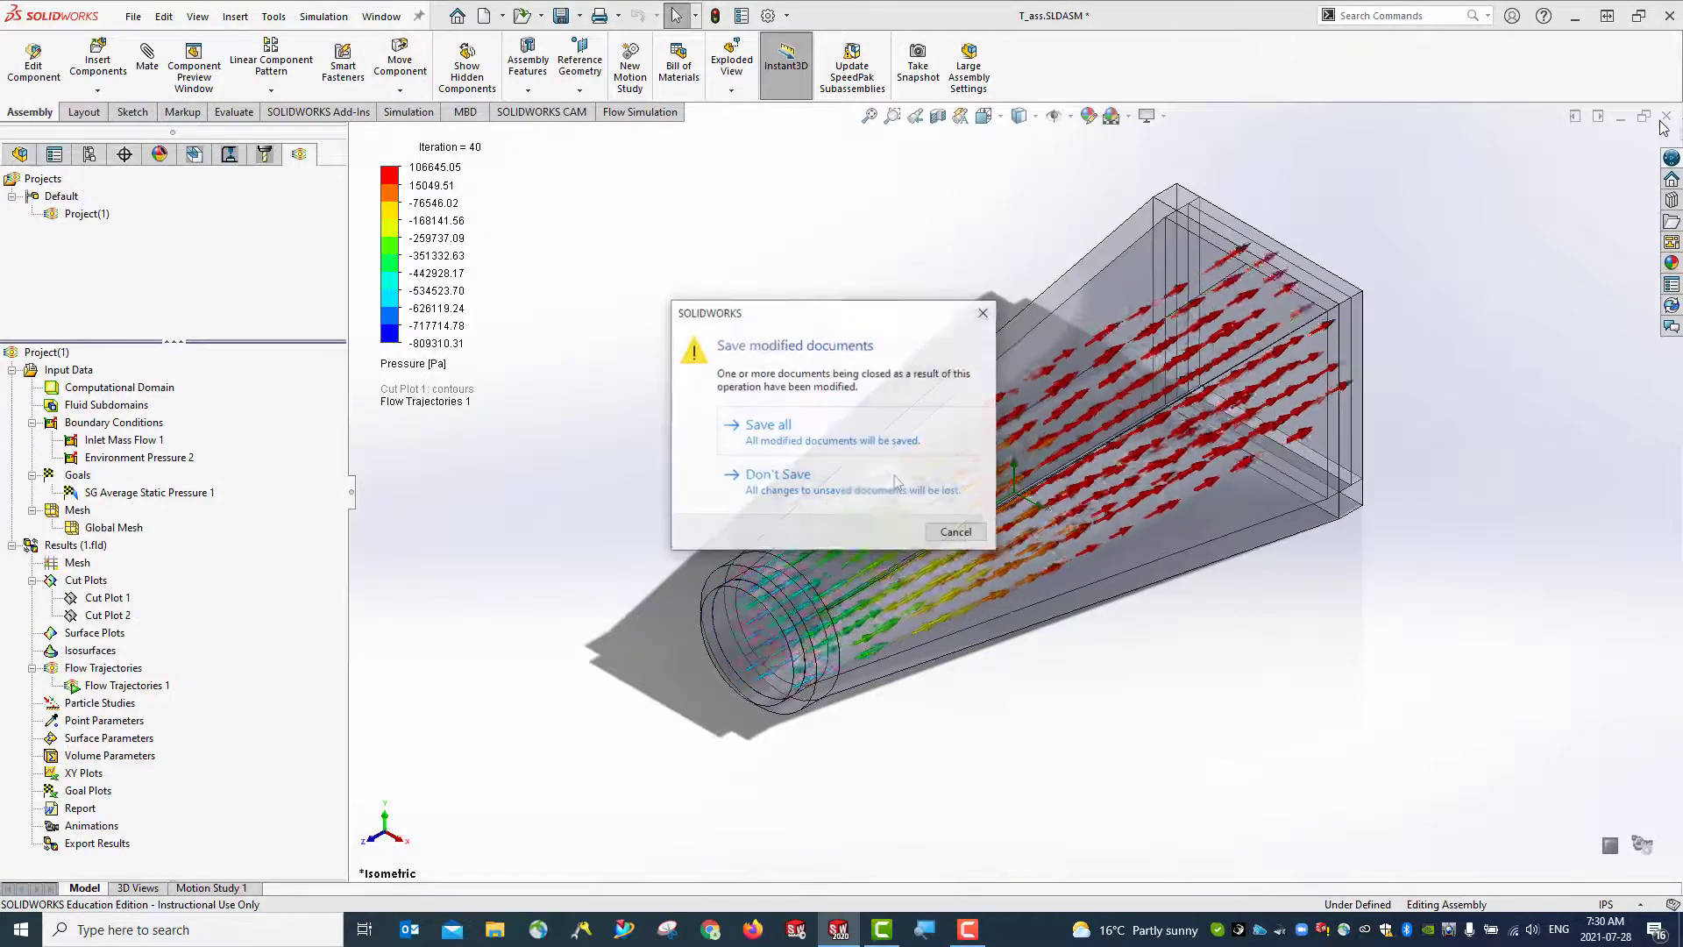
{"action": "left_click", "coordinate": [819, 484]}
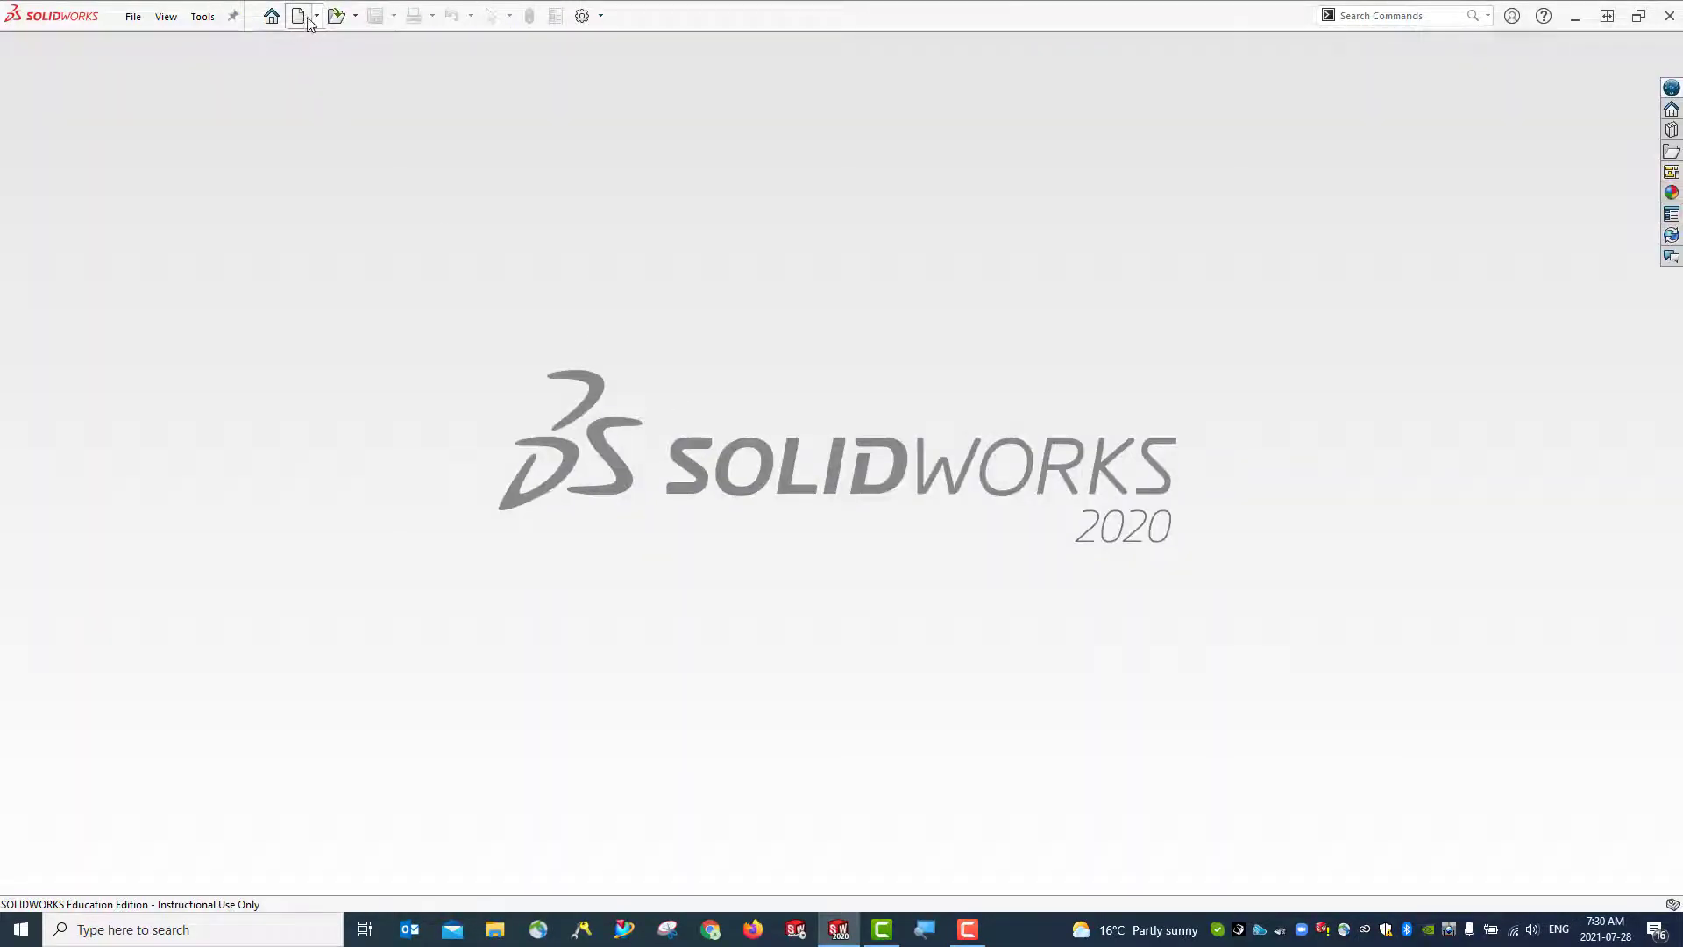
{"action": "left_click", "coordinate": [317, 17]}
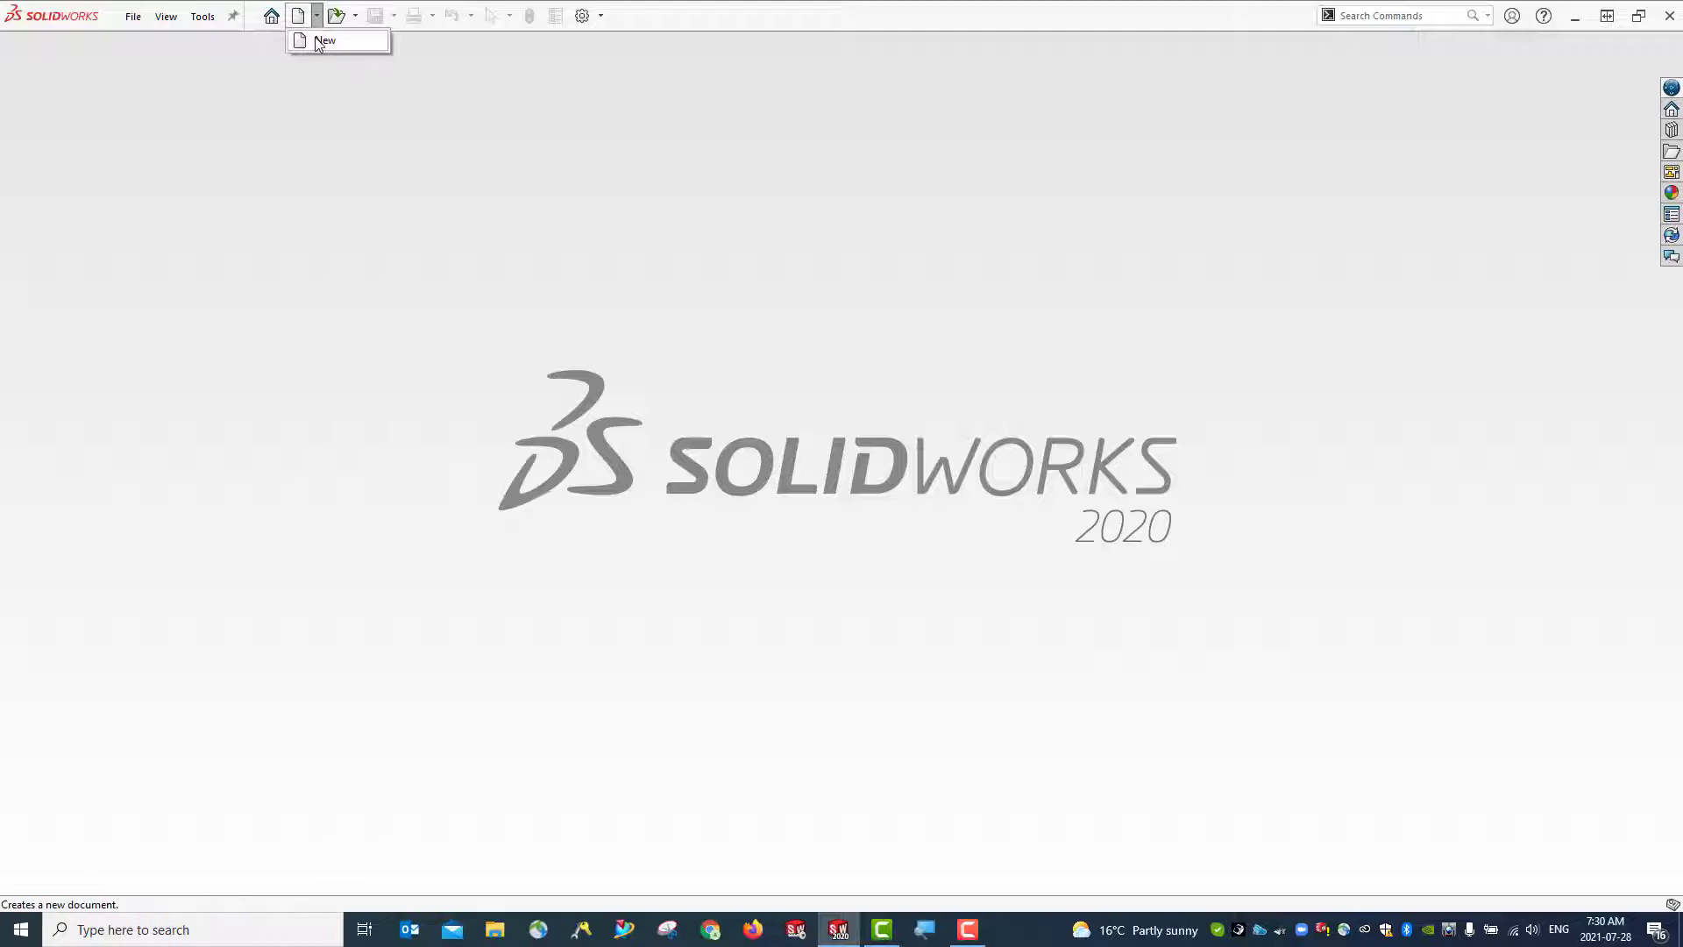
{"action": "left_click", "coordinate": [321, 46]}
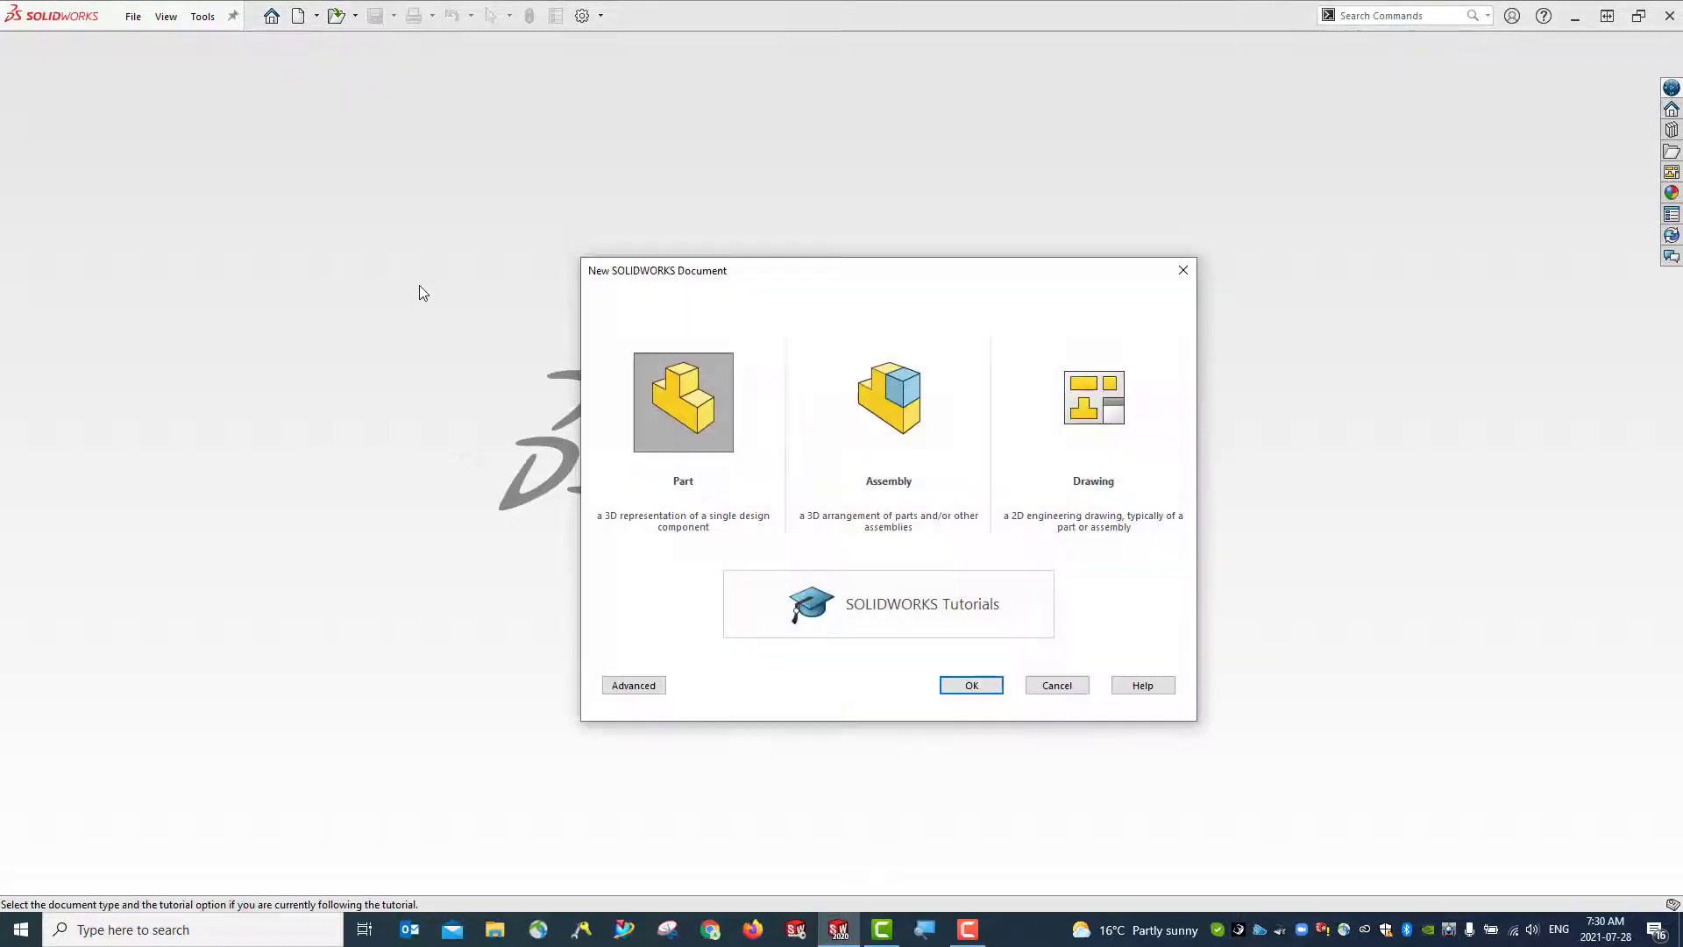
{"action": "left_click", "coordinate": [908, 422]}
{"action": "left_click", "coordinate": [972, 687]}
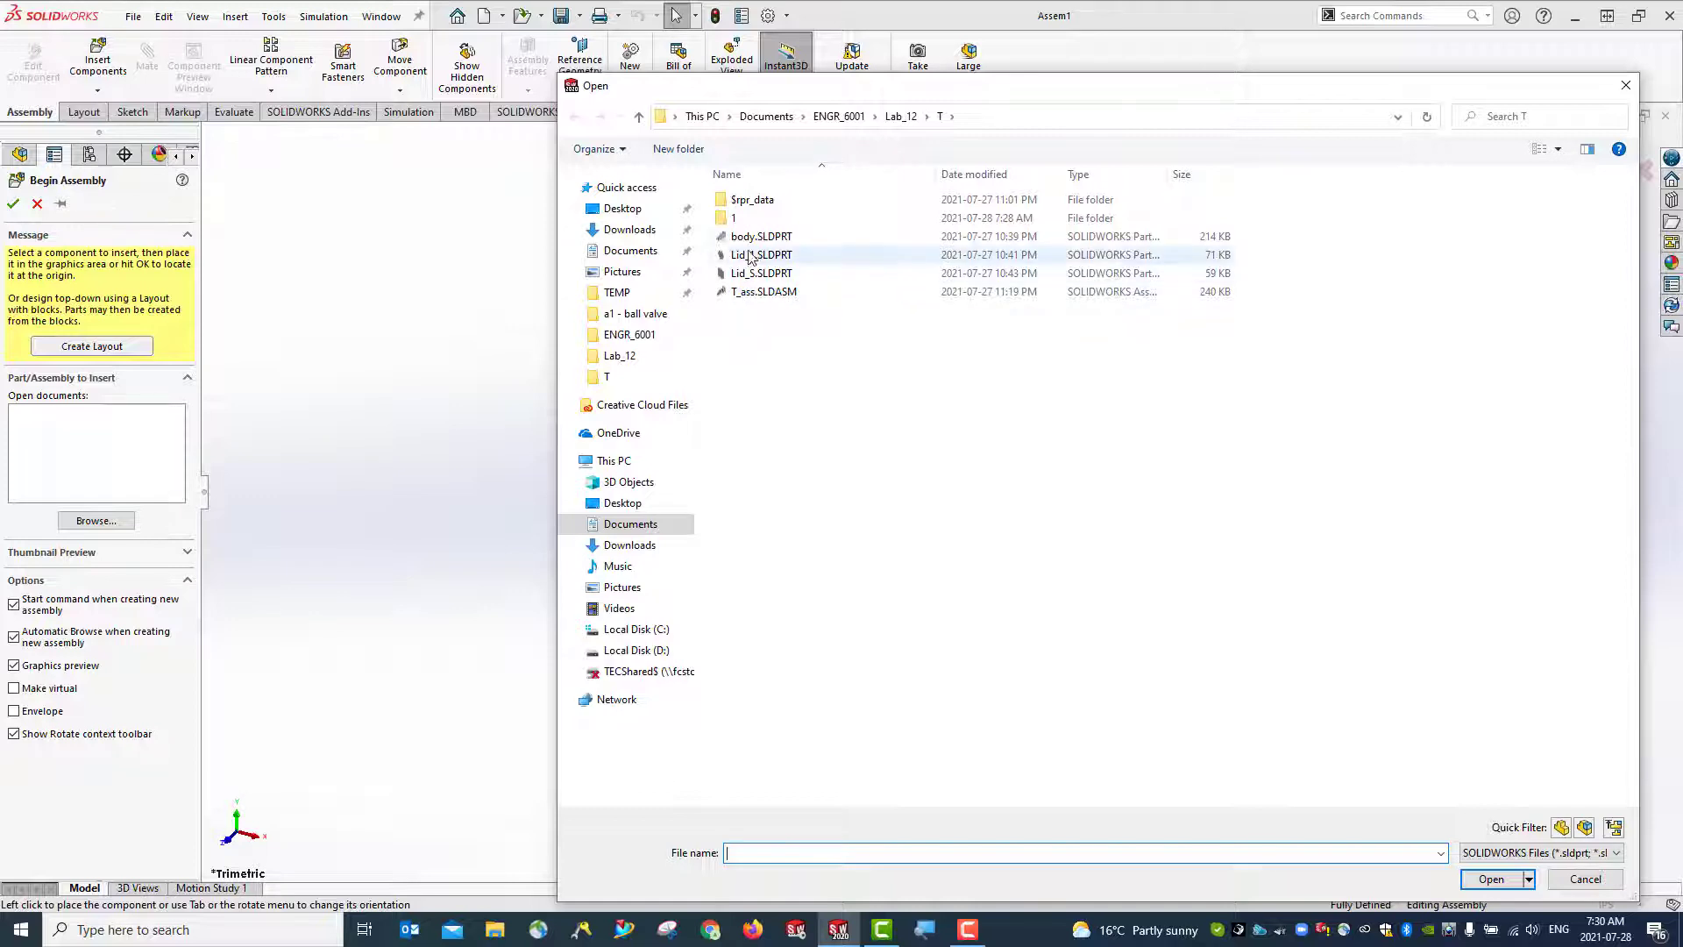
Open body.SLDPRT, Lid_1.SLDPRT and Lid_S.SLDPRT together from the Lab_12 T folder as components to insert
{"action": "left_click", "coordinate": [901, 118]}
{"action": "double_click", "coordinate": [755, 236]}
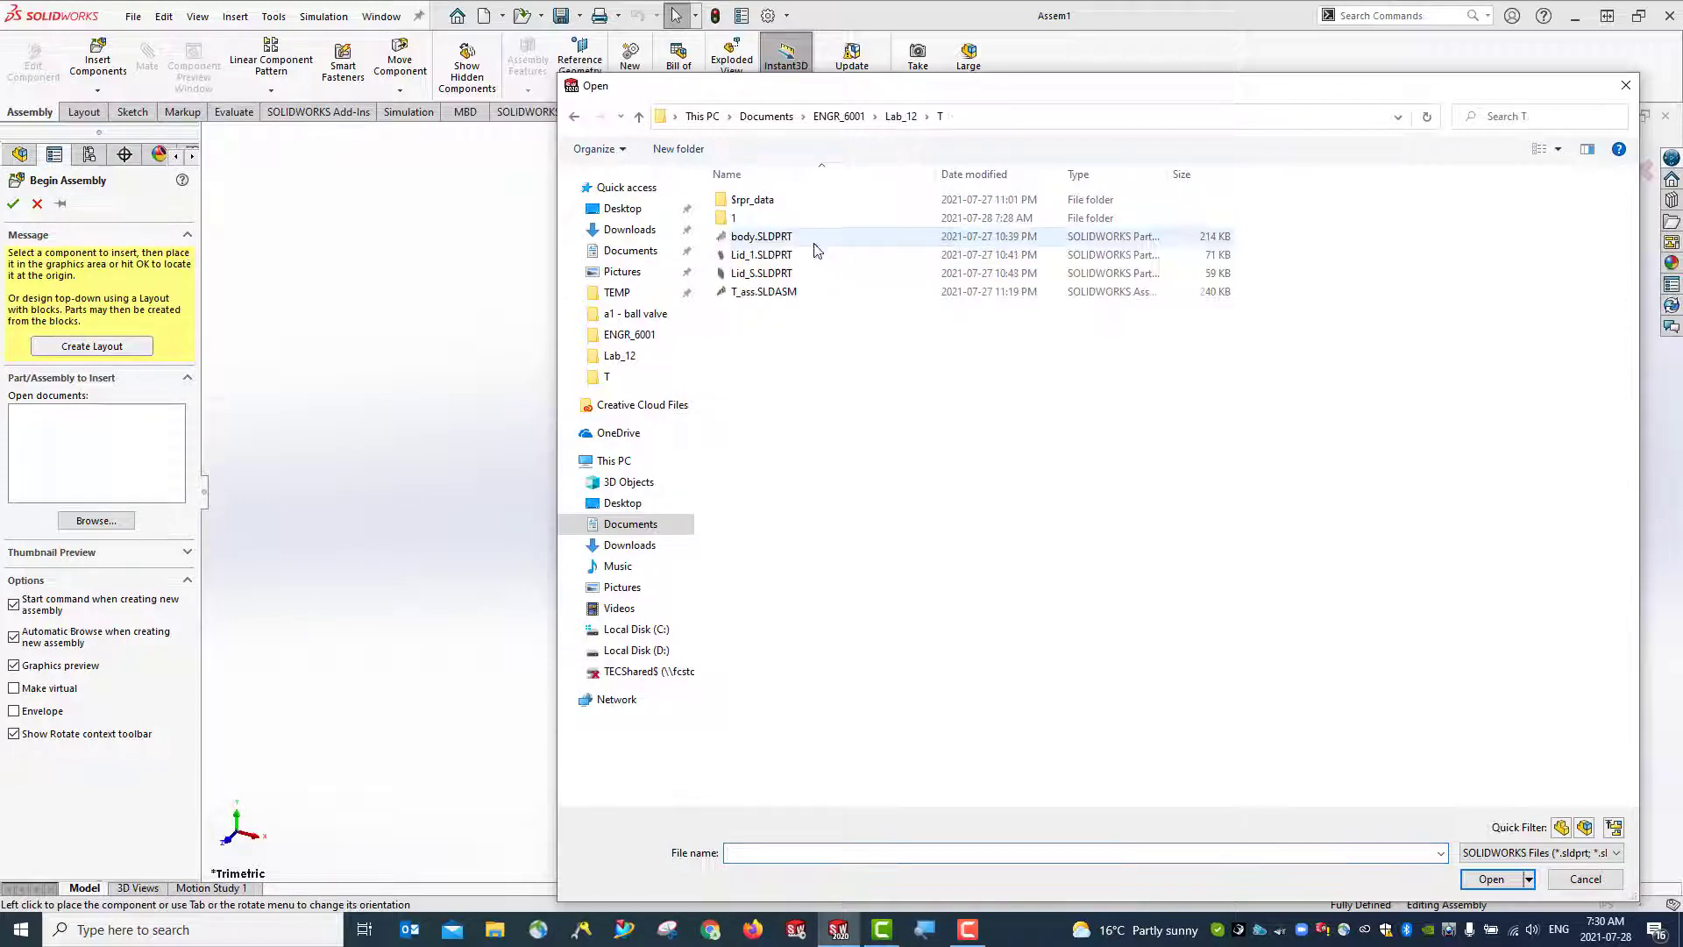
{"action": "left_click", "coordinate": [763, 237]}
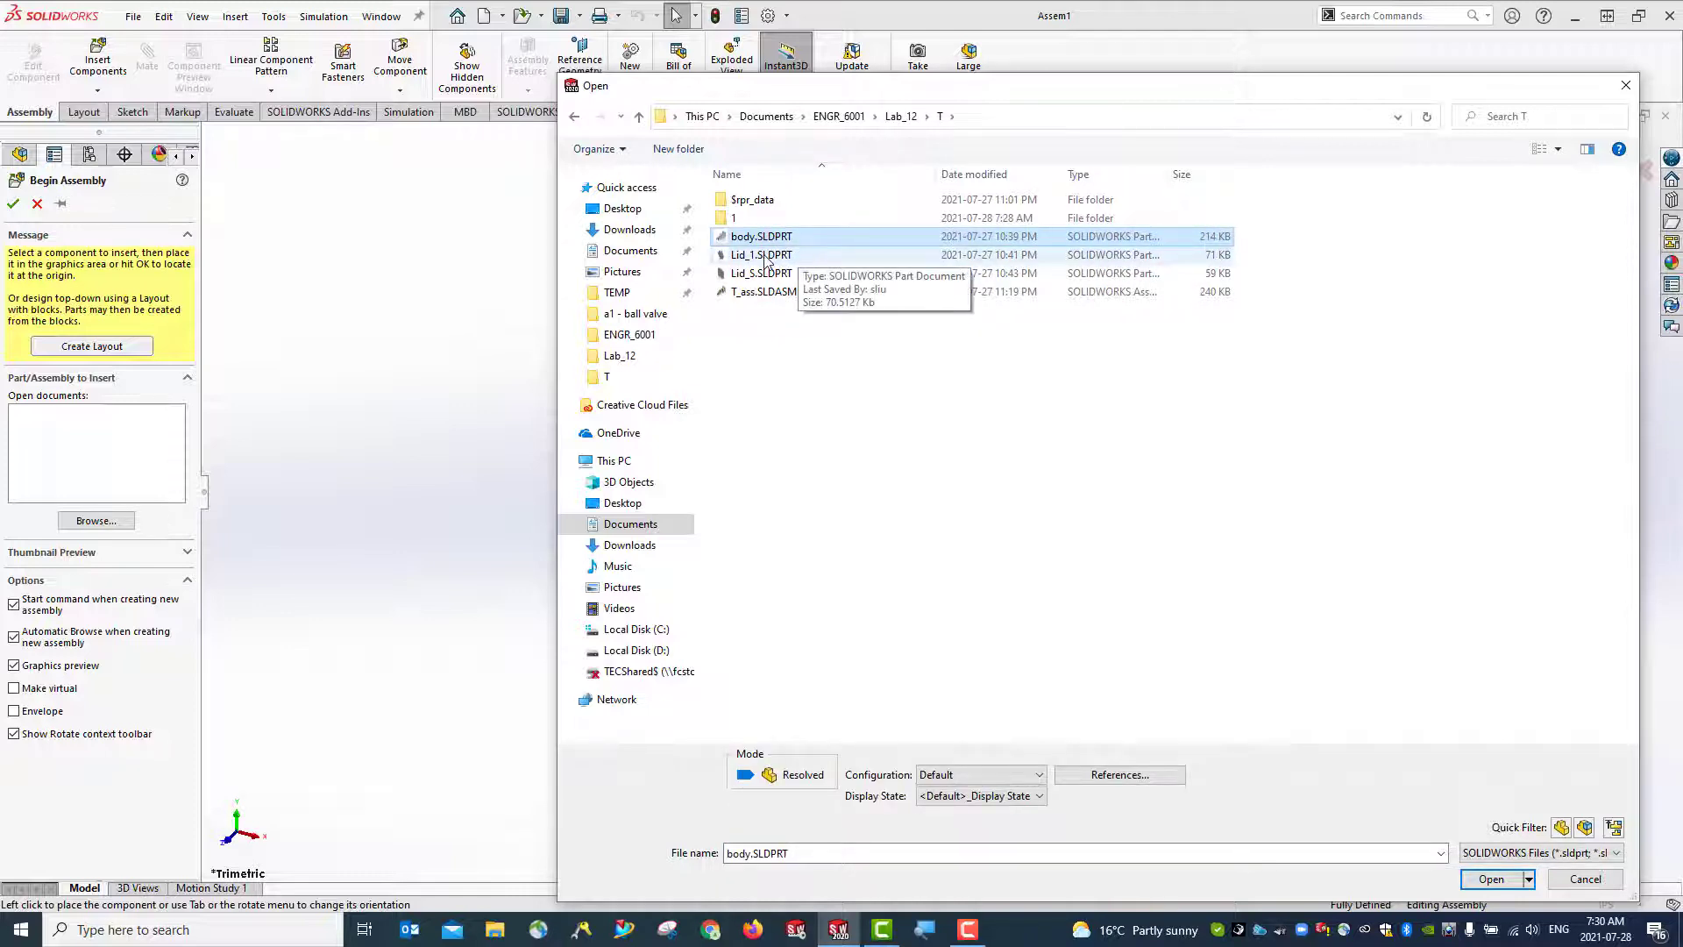
{"action": "left_click", "coordinate": [765, 255], "text": "ctrl"}
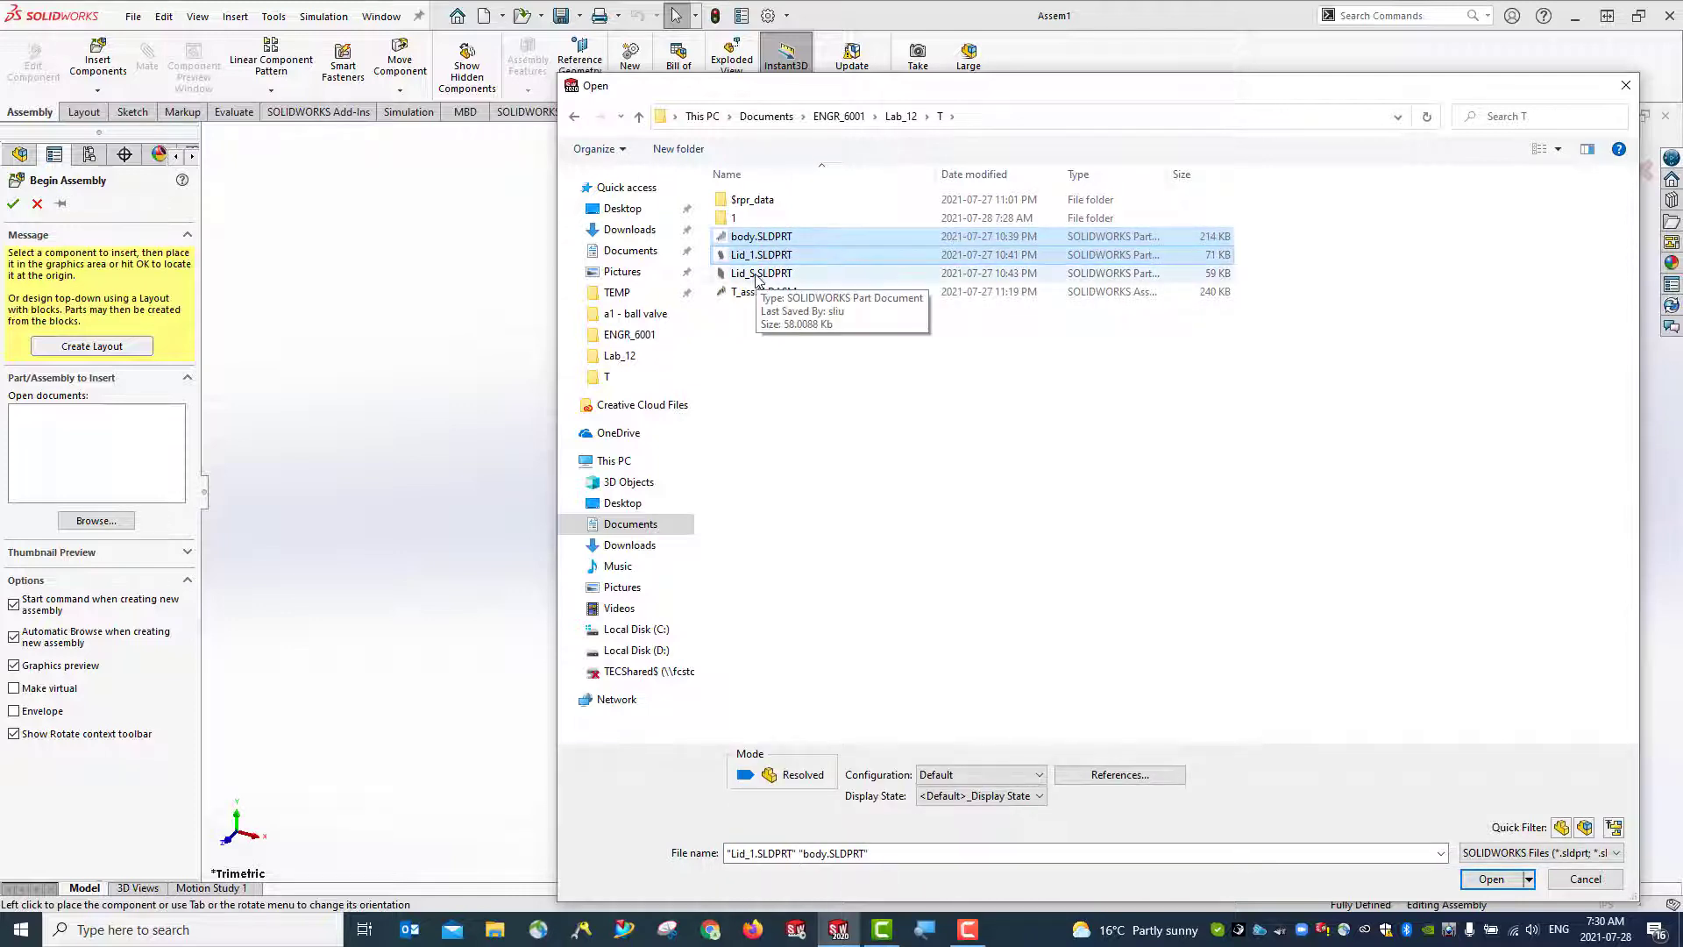
{"action": "left_click", "coordinate": [831, 275], "text": "ctrl"}
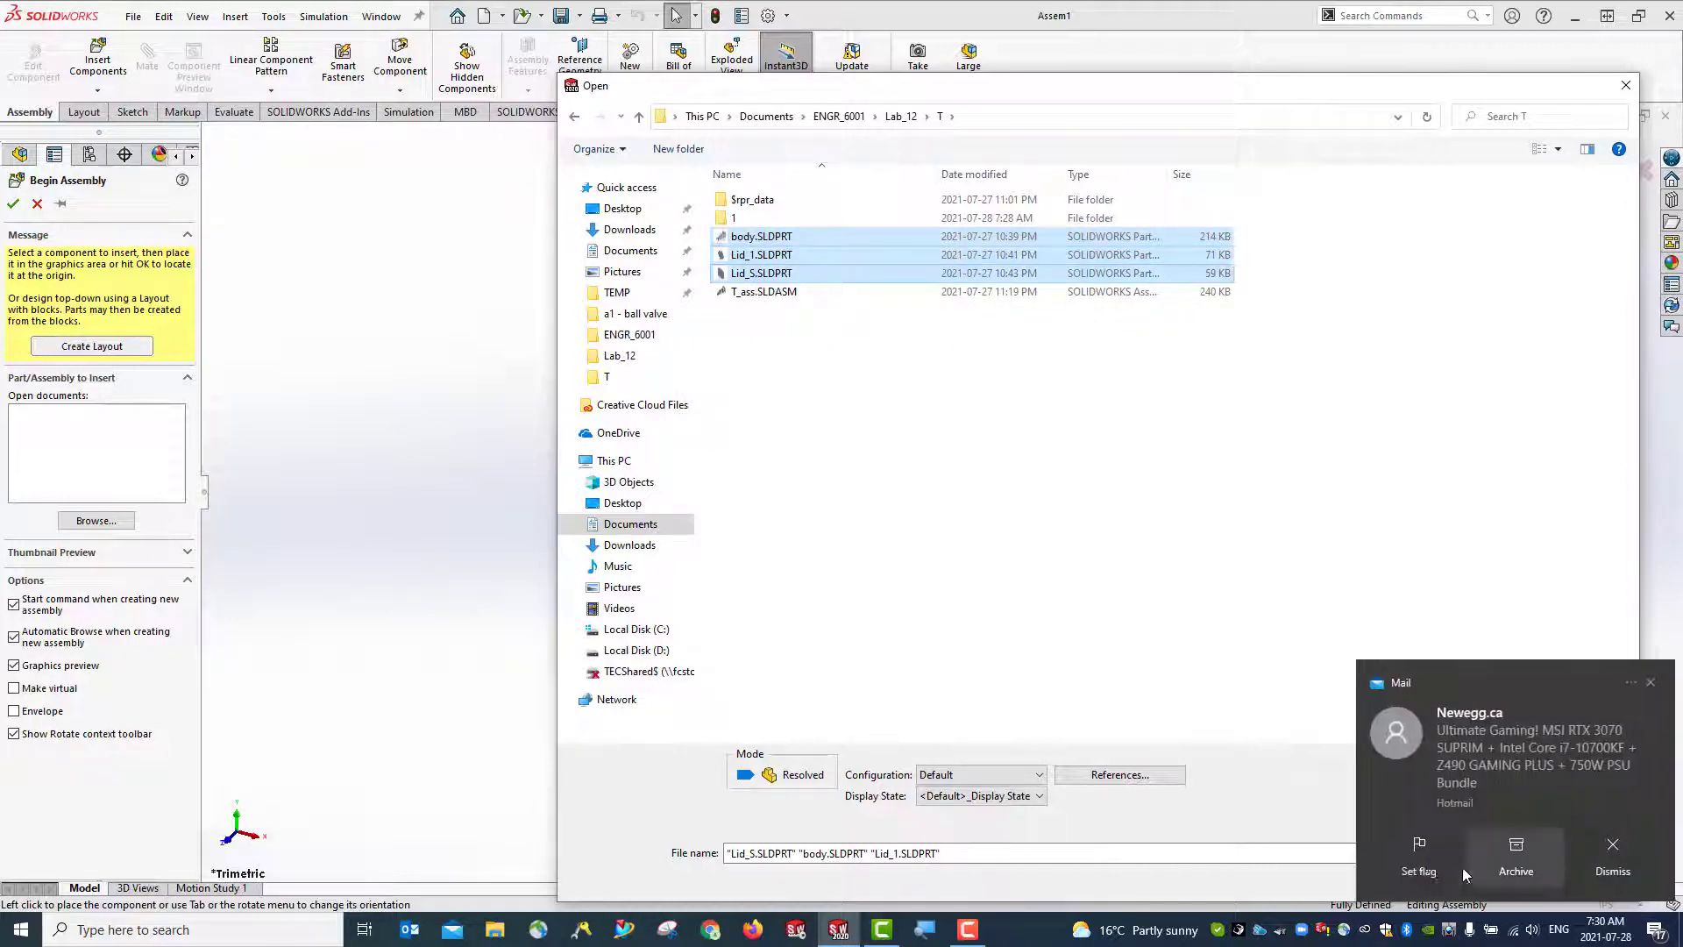
{"action": "left_click", "coordinate": [1578, 783]}
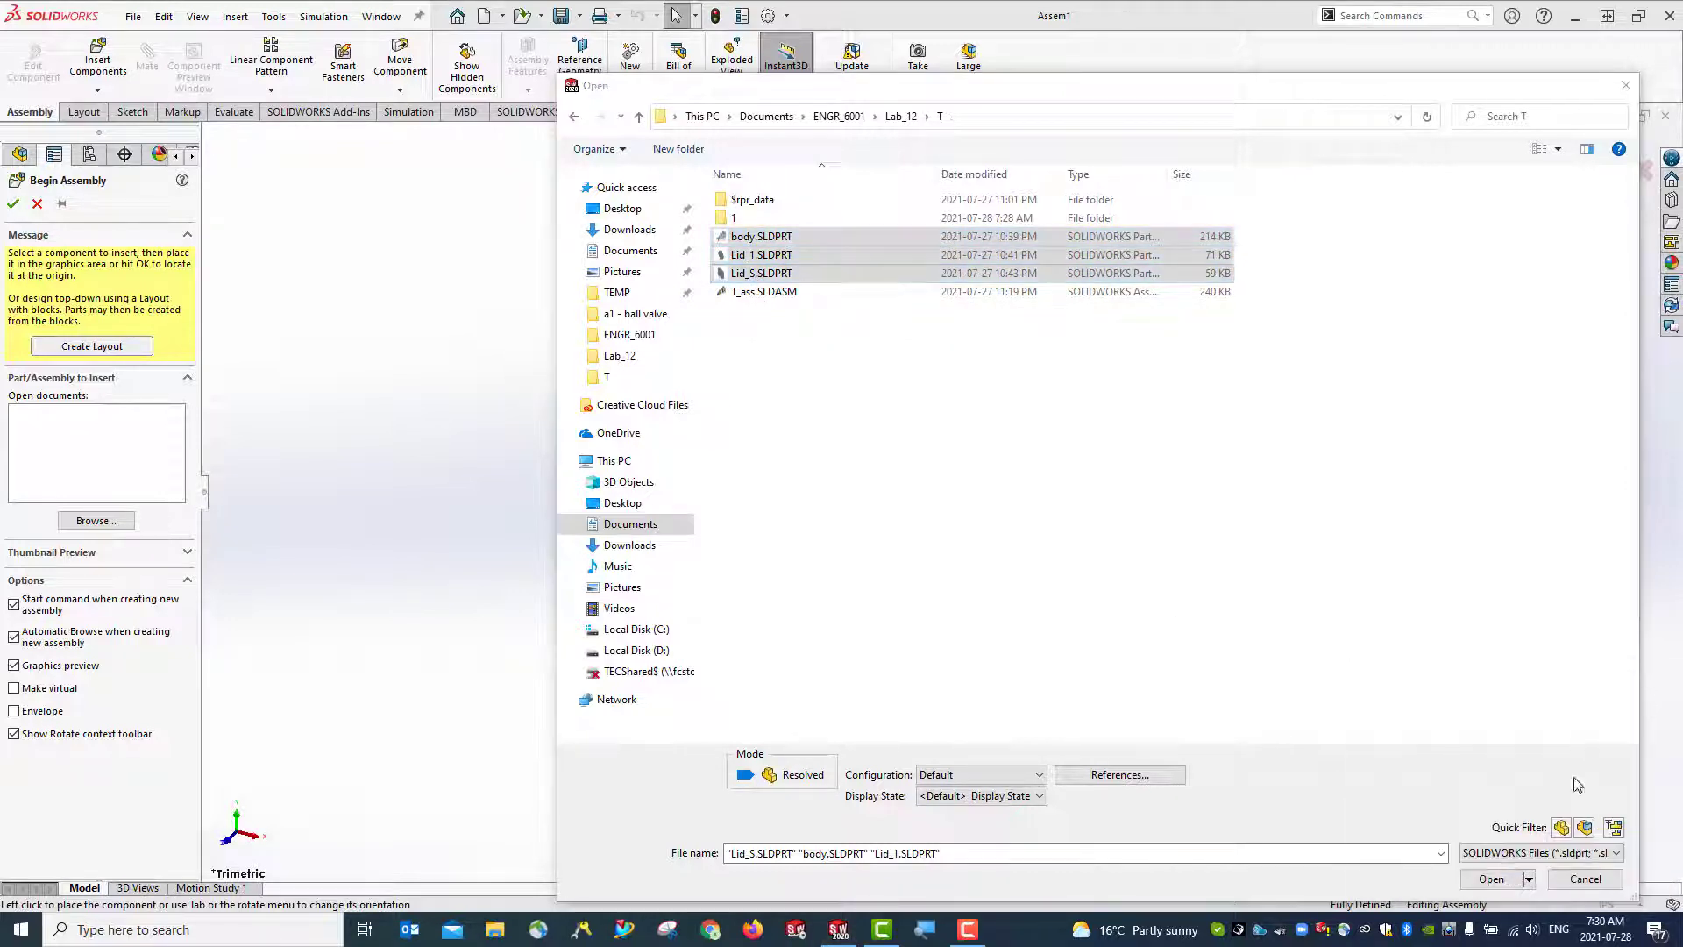
{"action": "left_click", "coordinate": [1492, 882]}
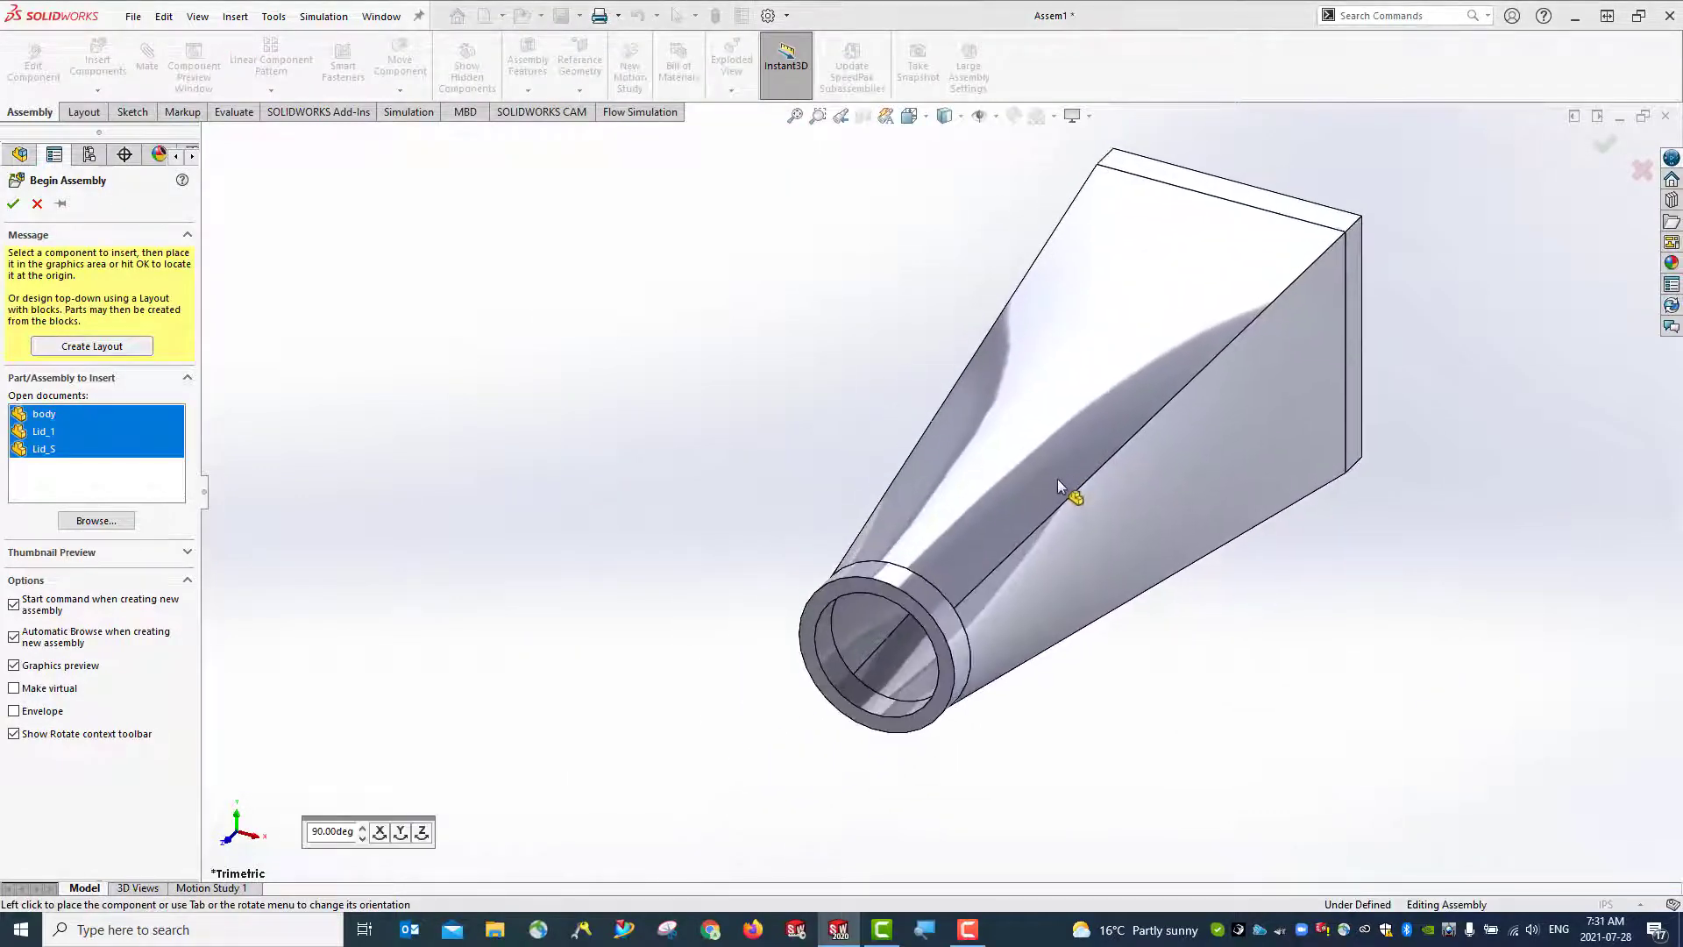
Place the body near the centre, the round Lid_1 beside its circular end and the square Lid_S beyond its square end
{"action": "left_click", "coordinate": [1163, 565]}
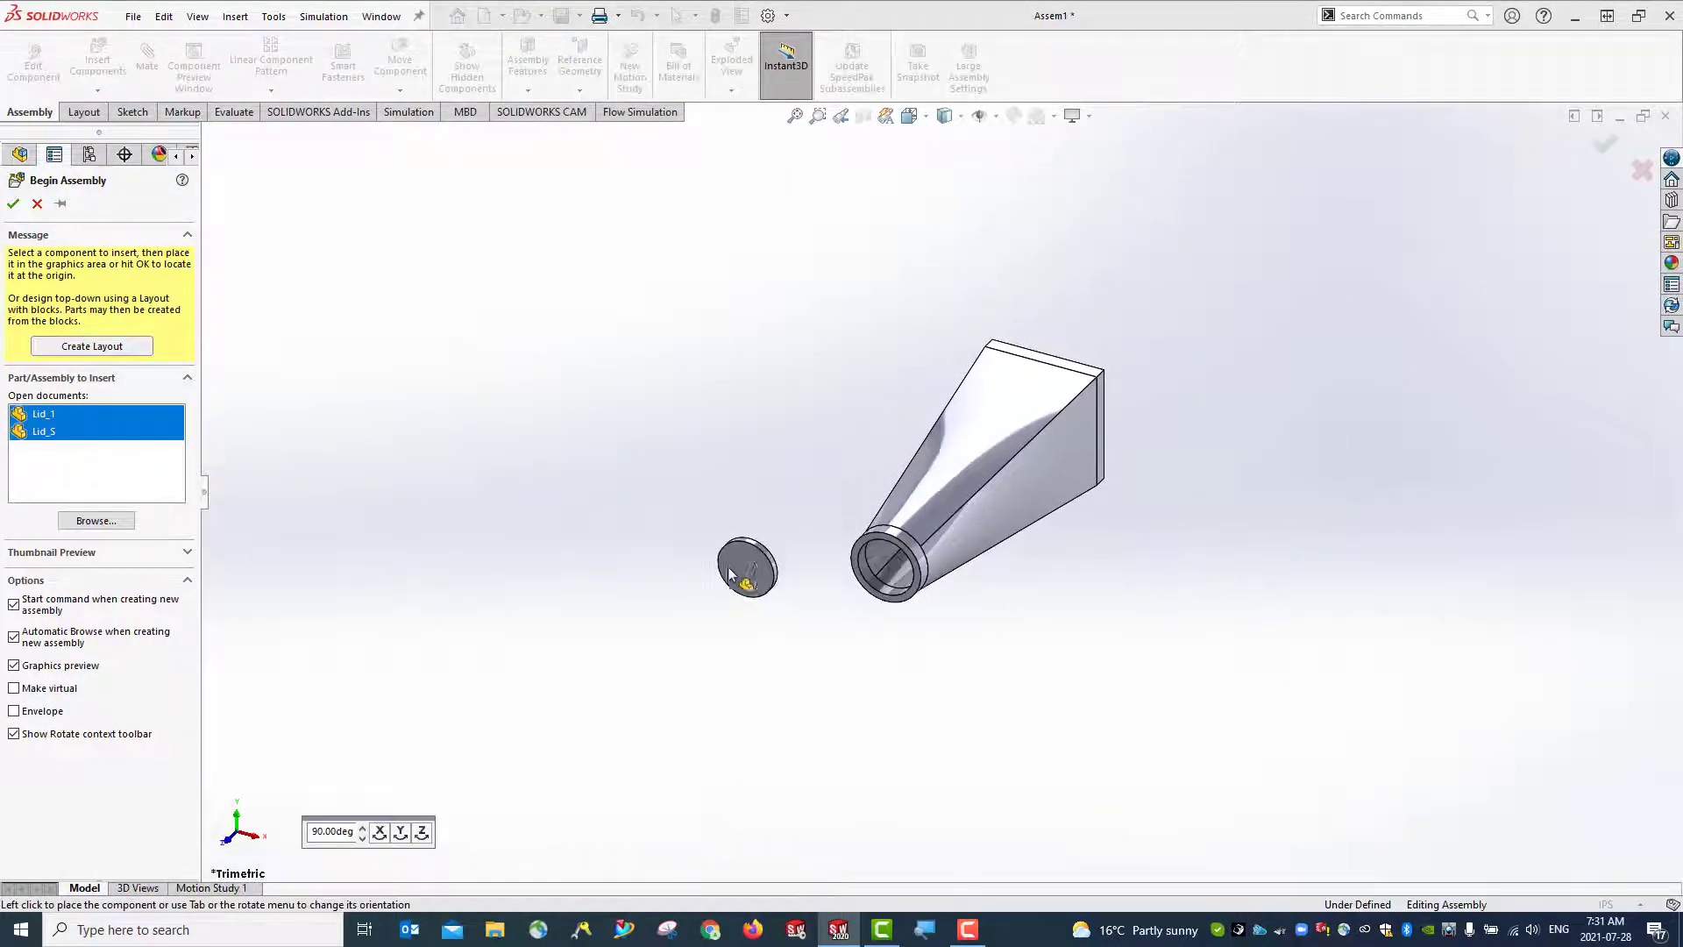
{"action": "left_click", "coordinate": [689, 558]}
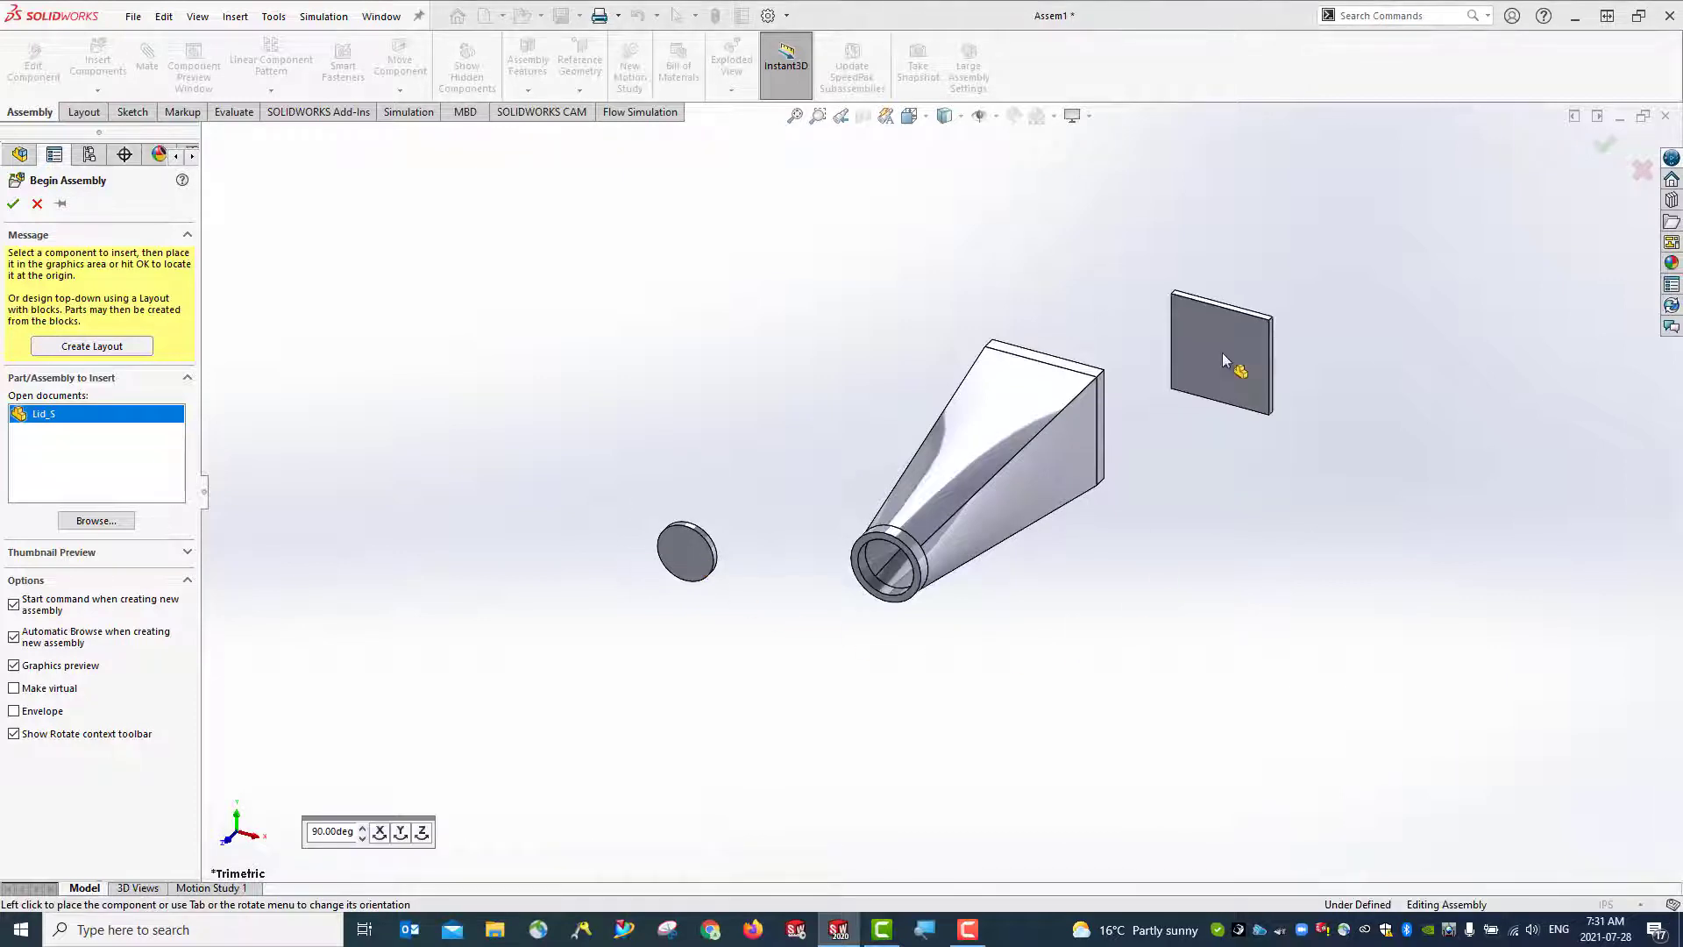
{"action": "left_click", "coordinate": [1279, 452]}
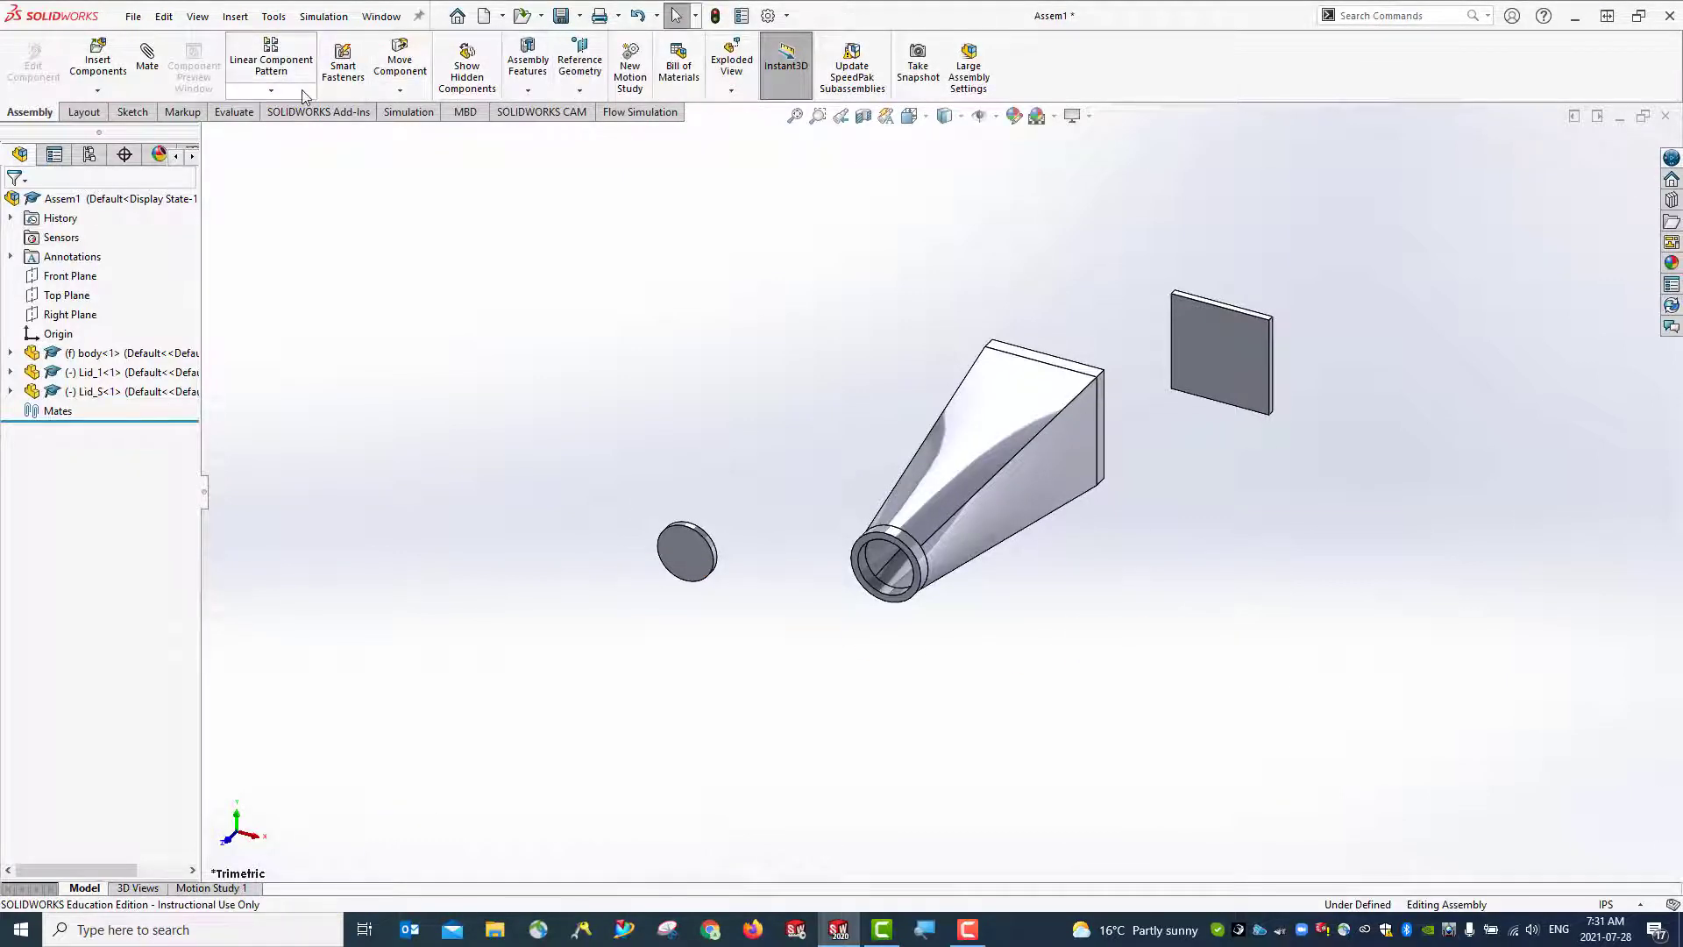
Float the fixed body component so that it can be mated
{"action": "left_click", "coordinate": [979, 452]}
{"action": "right_click", "coordinate": [977, 445]}
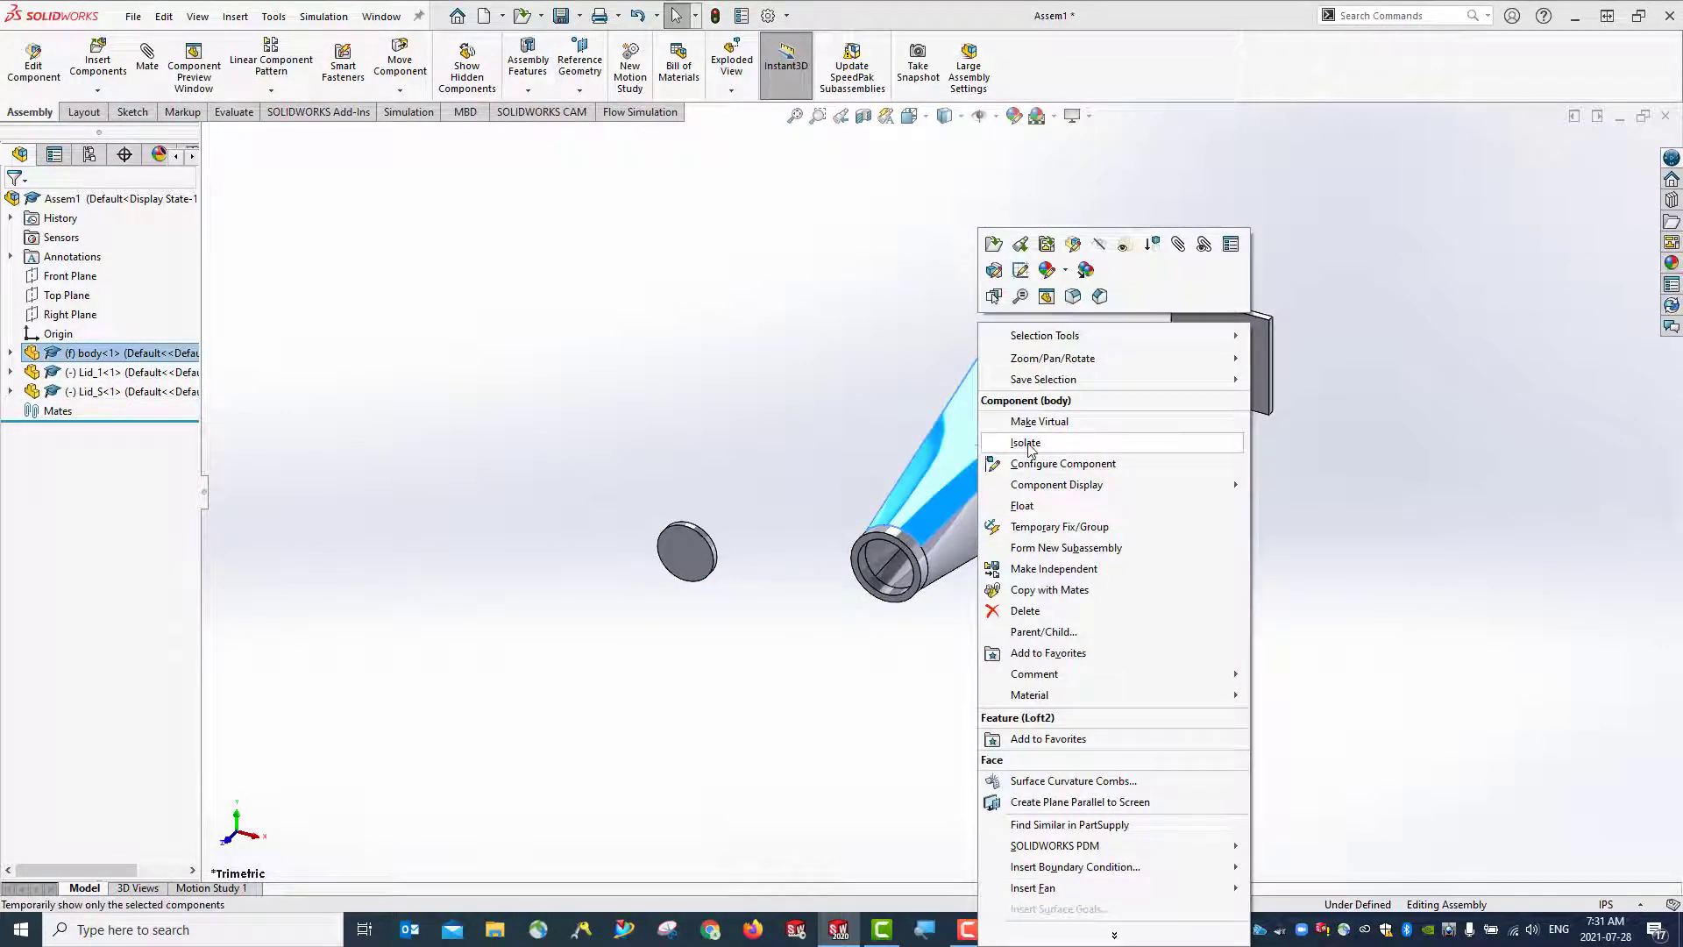
{"action": "left_click", "coordinate": [1040, 514]}
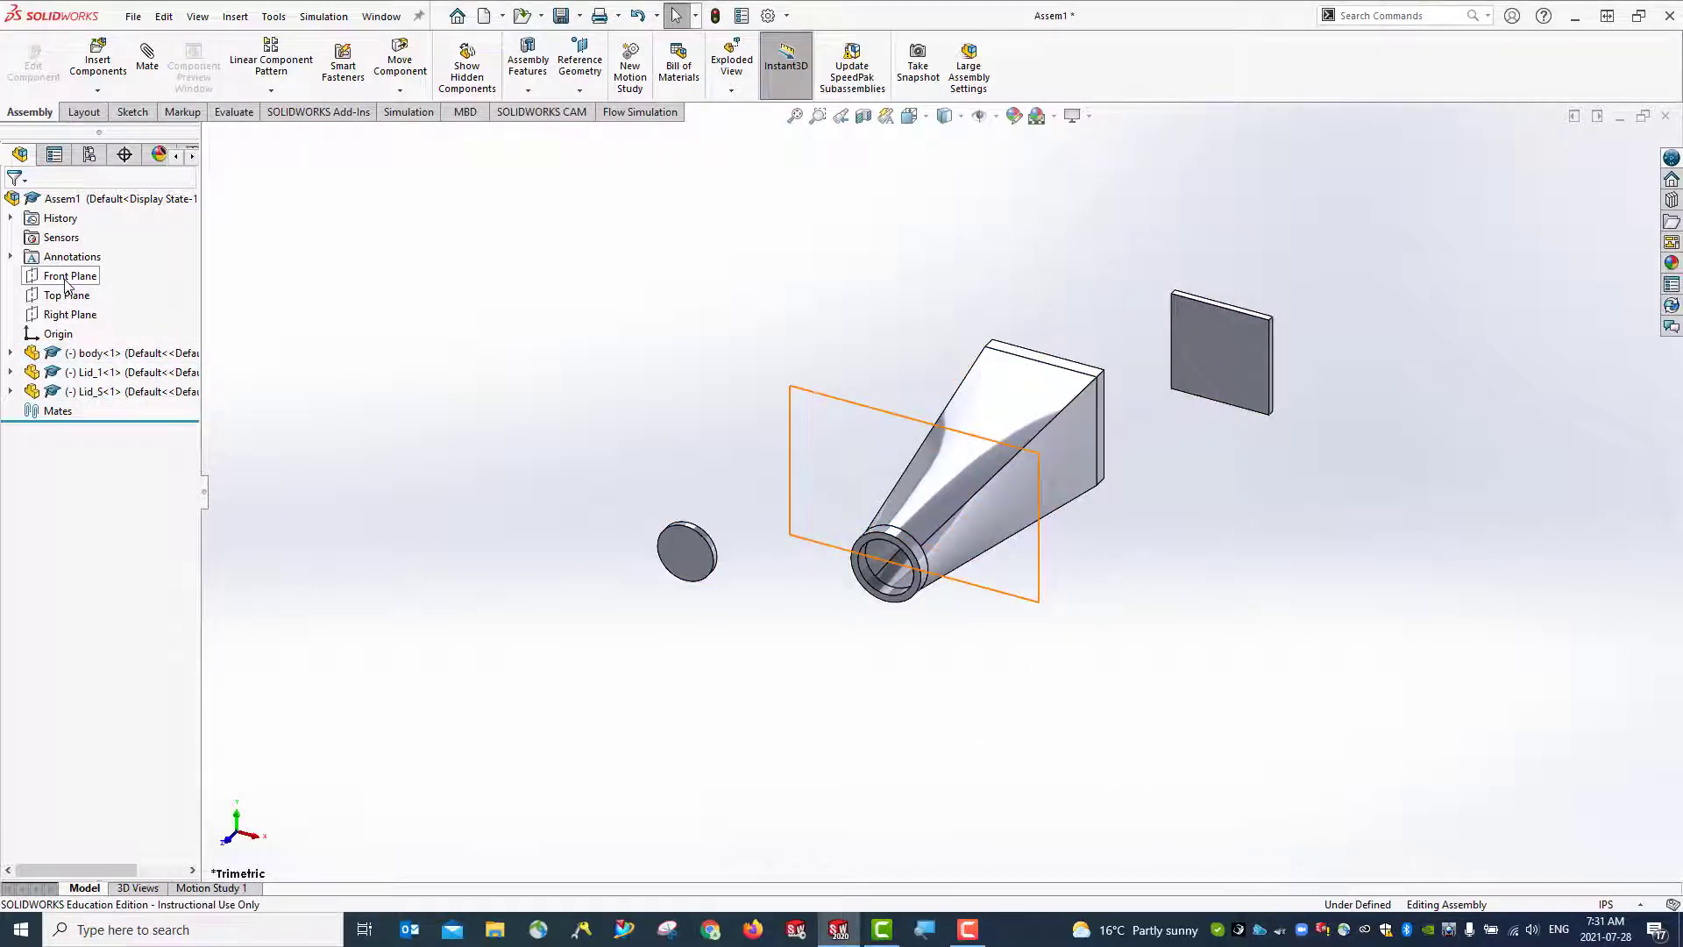
Add a coincident mate between the assembly's Front Plane and the body's Front Plane
{"action": "left_click", "coordinate": [147, 62]}
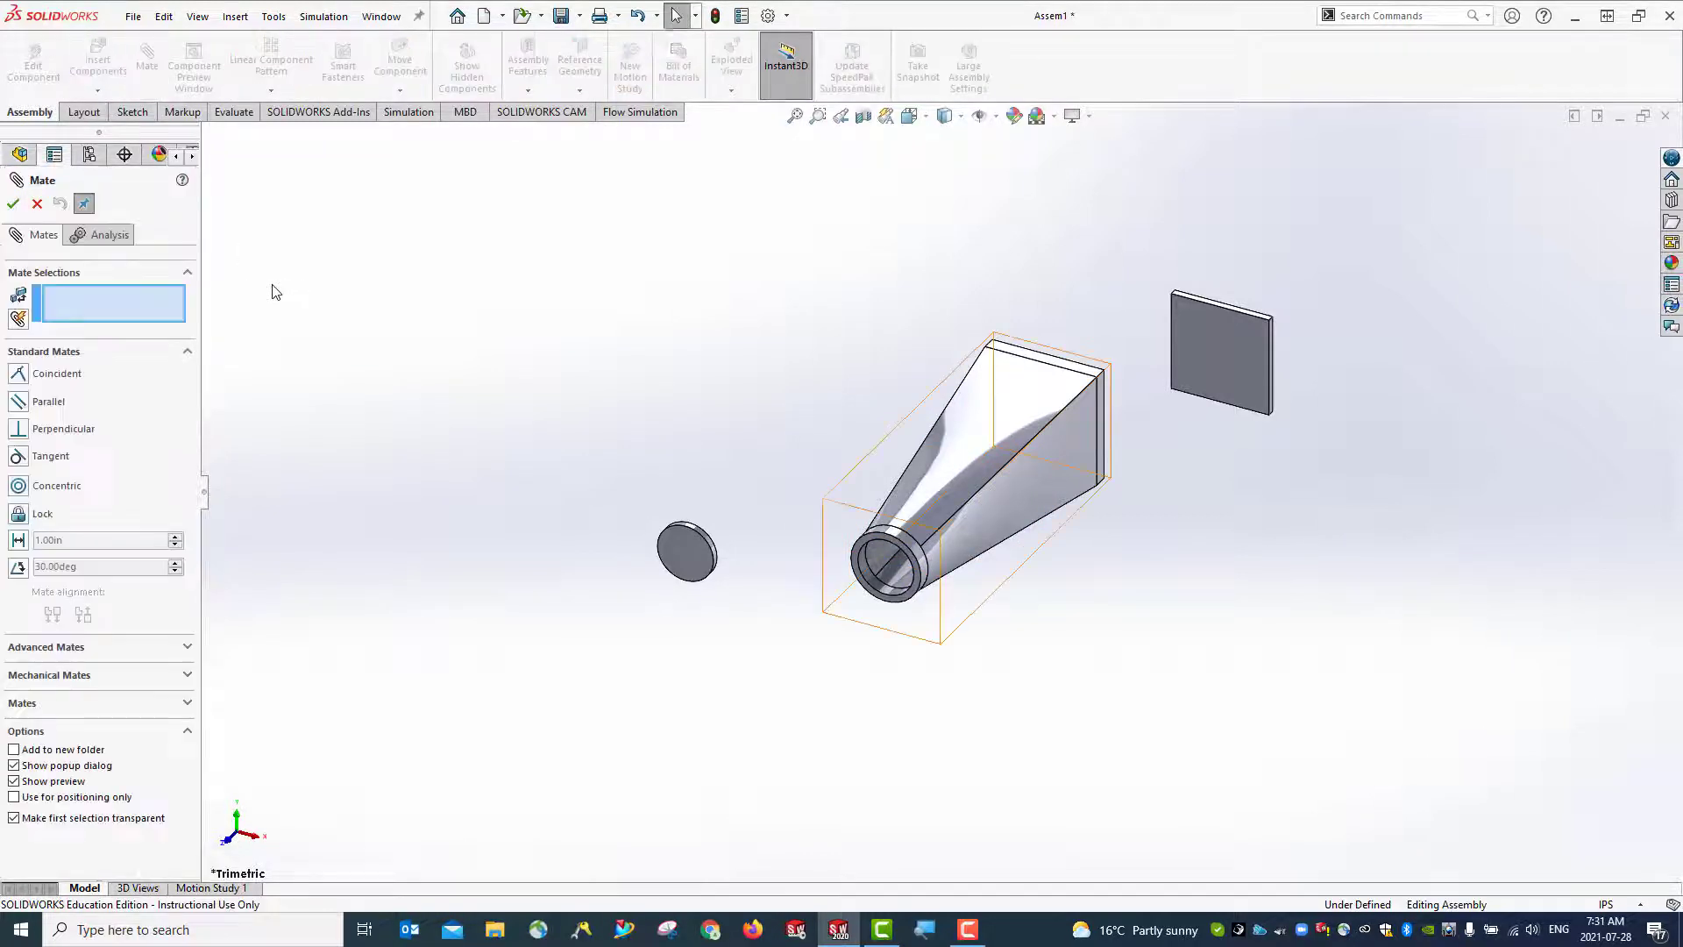
{"action": "left_click", "coordinate": [228, 290]}
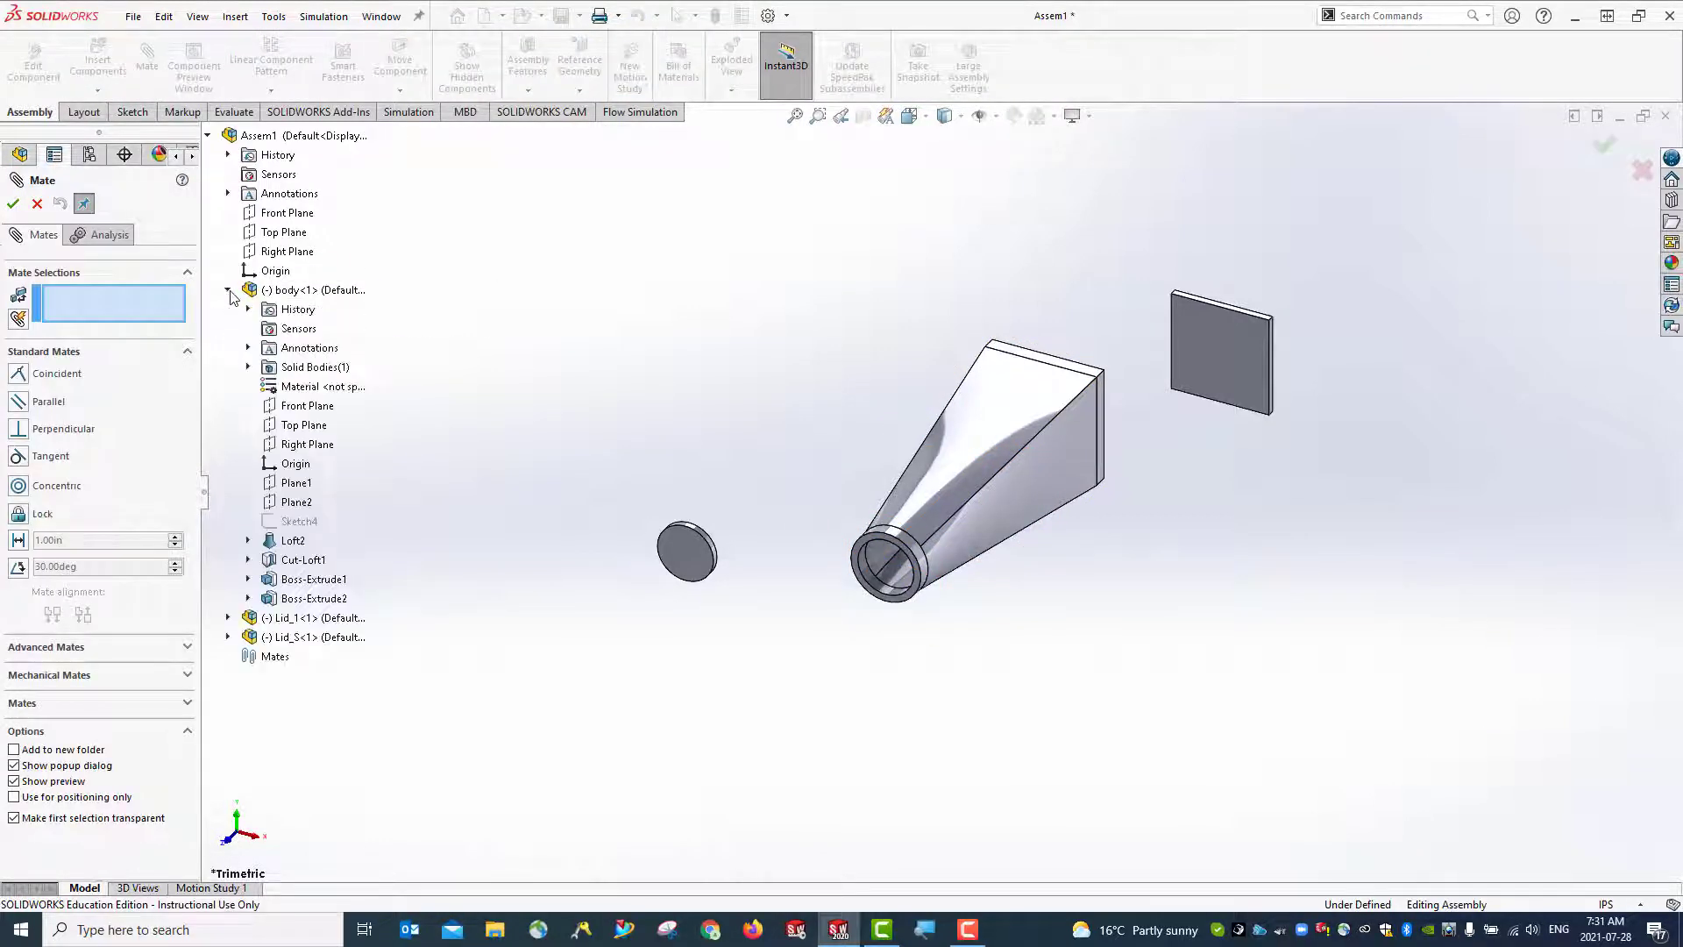
{"action": "left_click", "coordinate": [282, 219]}
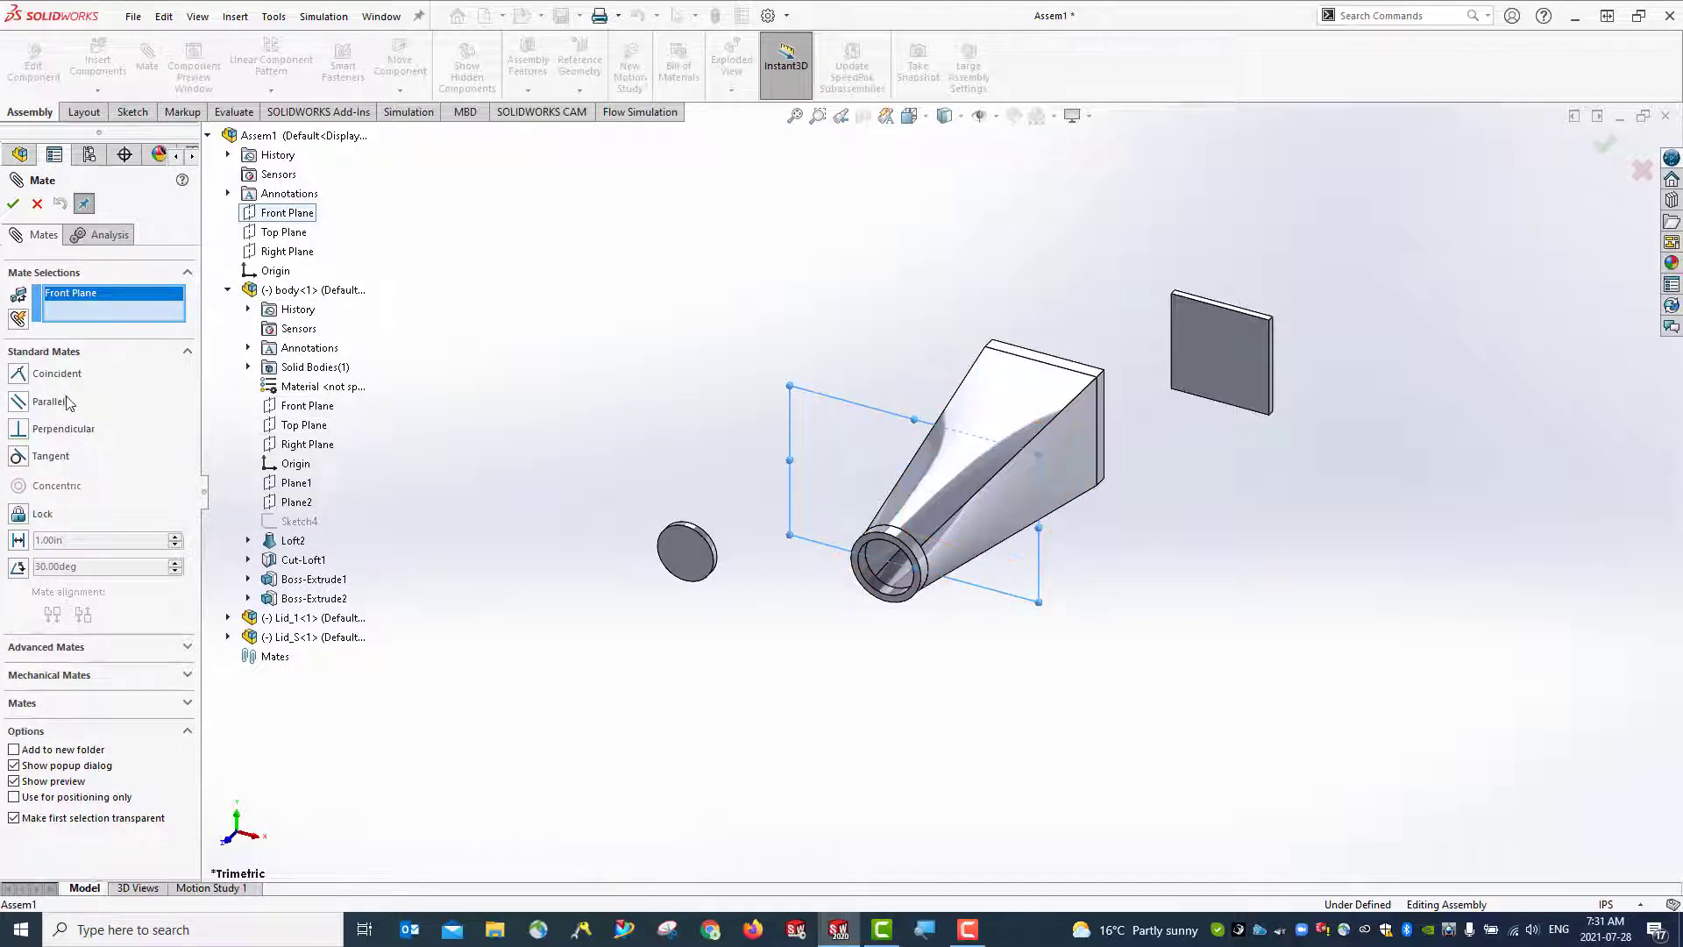
{"action": "left_click", "coordinate": [21, 374]}
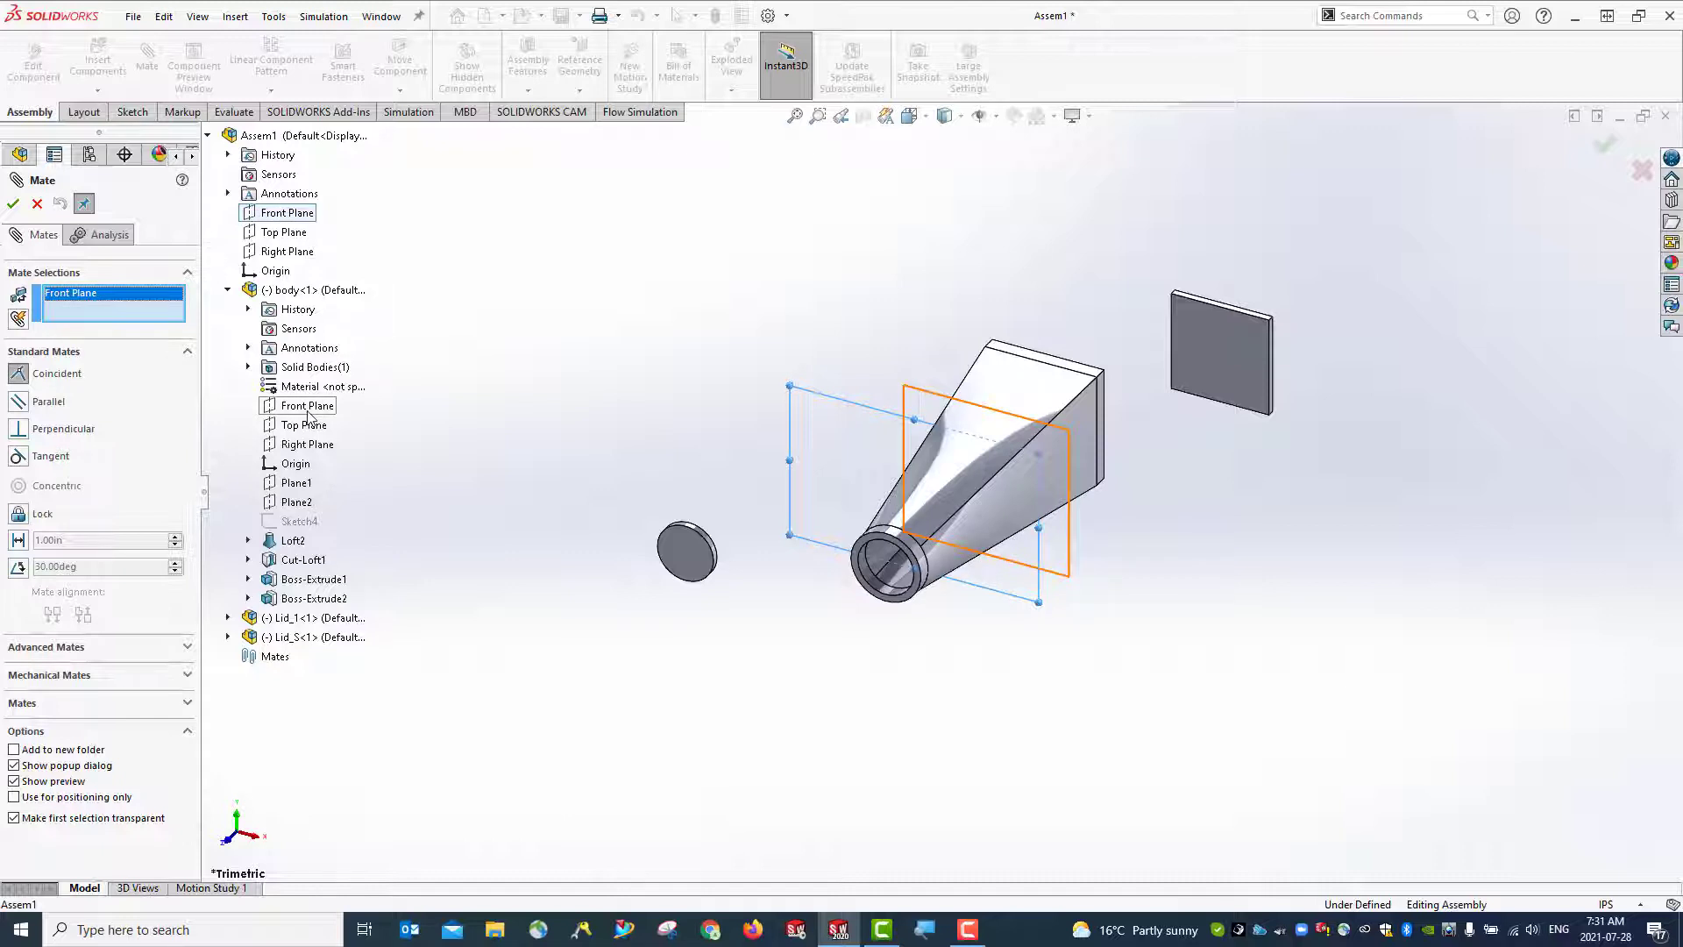
{"action": "left_click", "coordinate": [308, 417]}
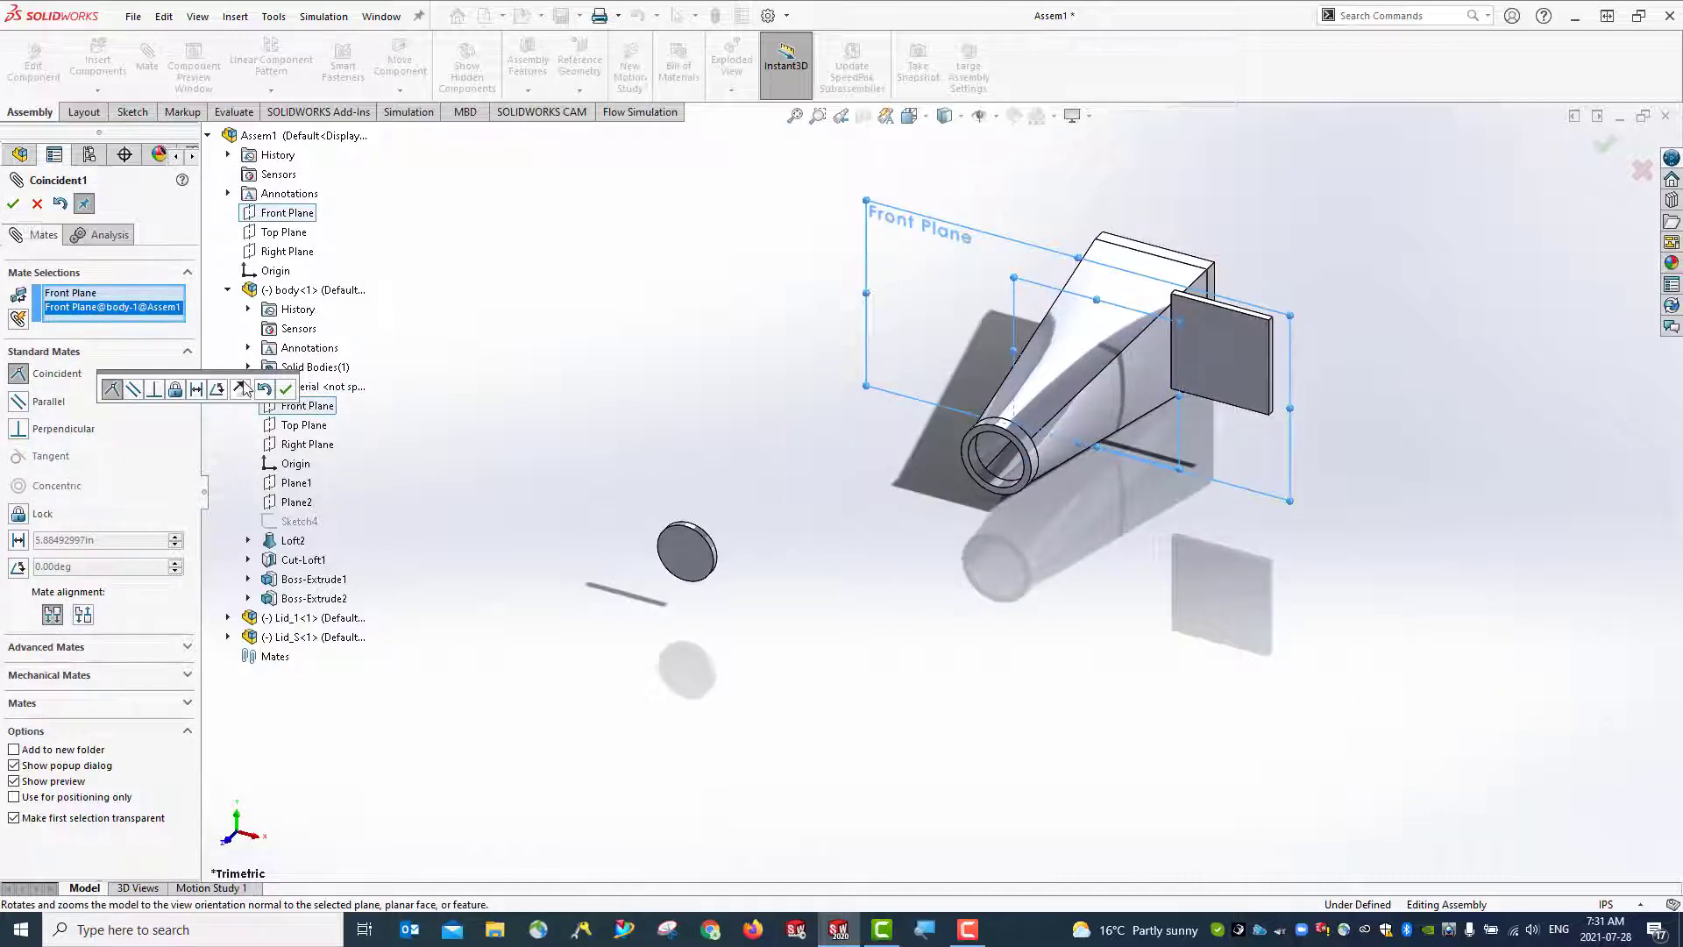
{"action": "left_click", "coordinate": [285, 389]}
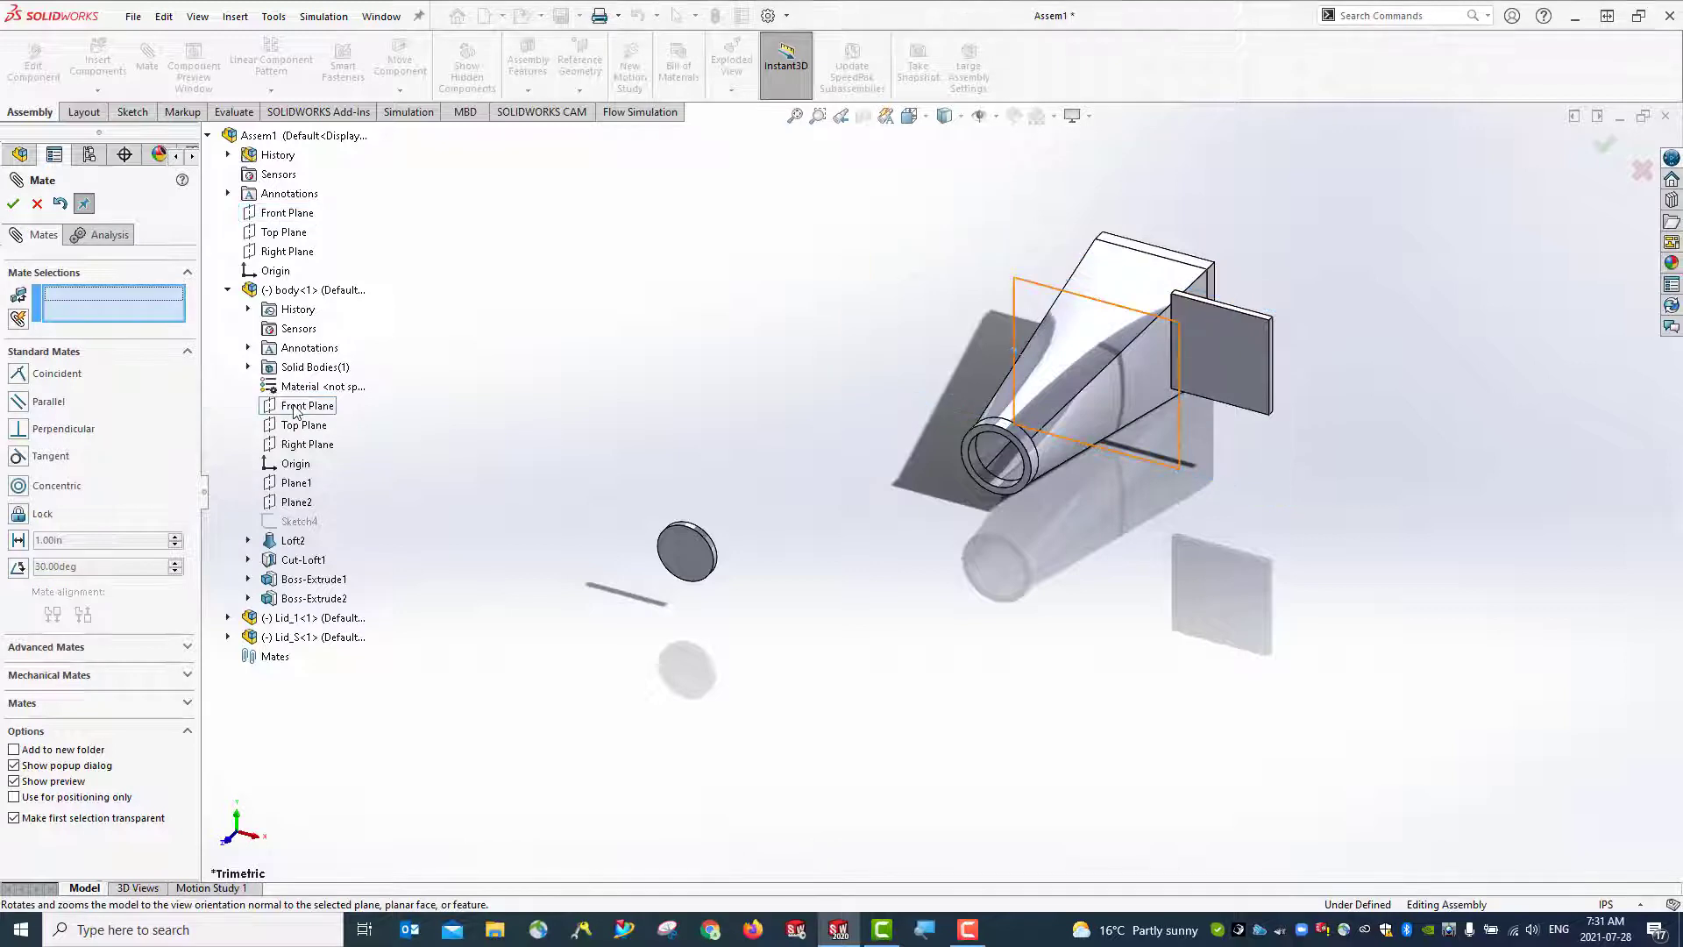
Mate the body's Top Plane and Right Plane coincident with the matching assembly planes, and finish mating
{"action": "left_click", "coordinate": [287, 239]}
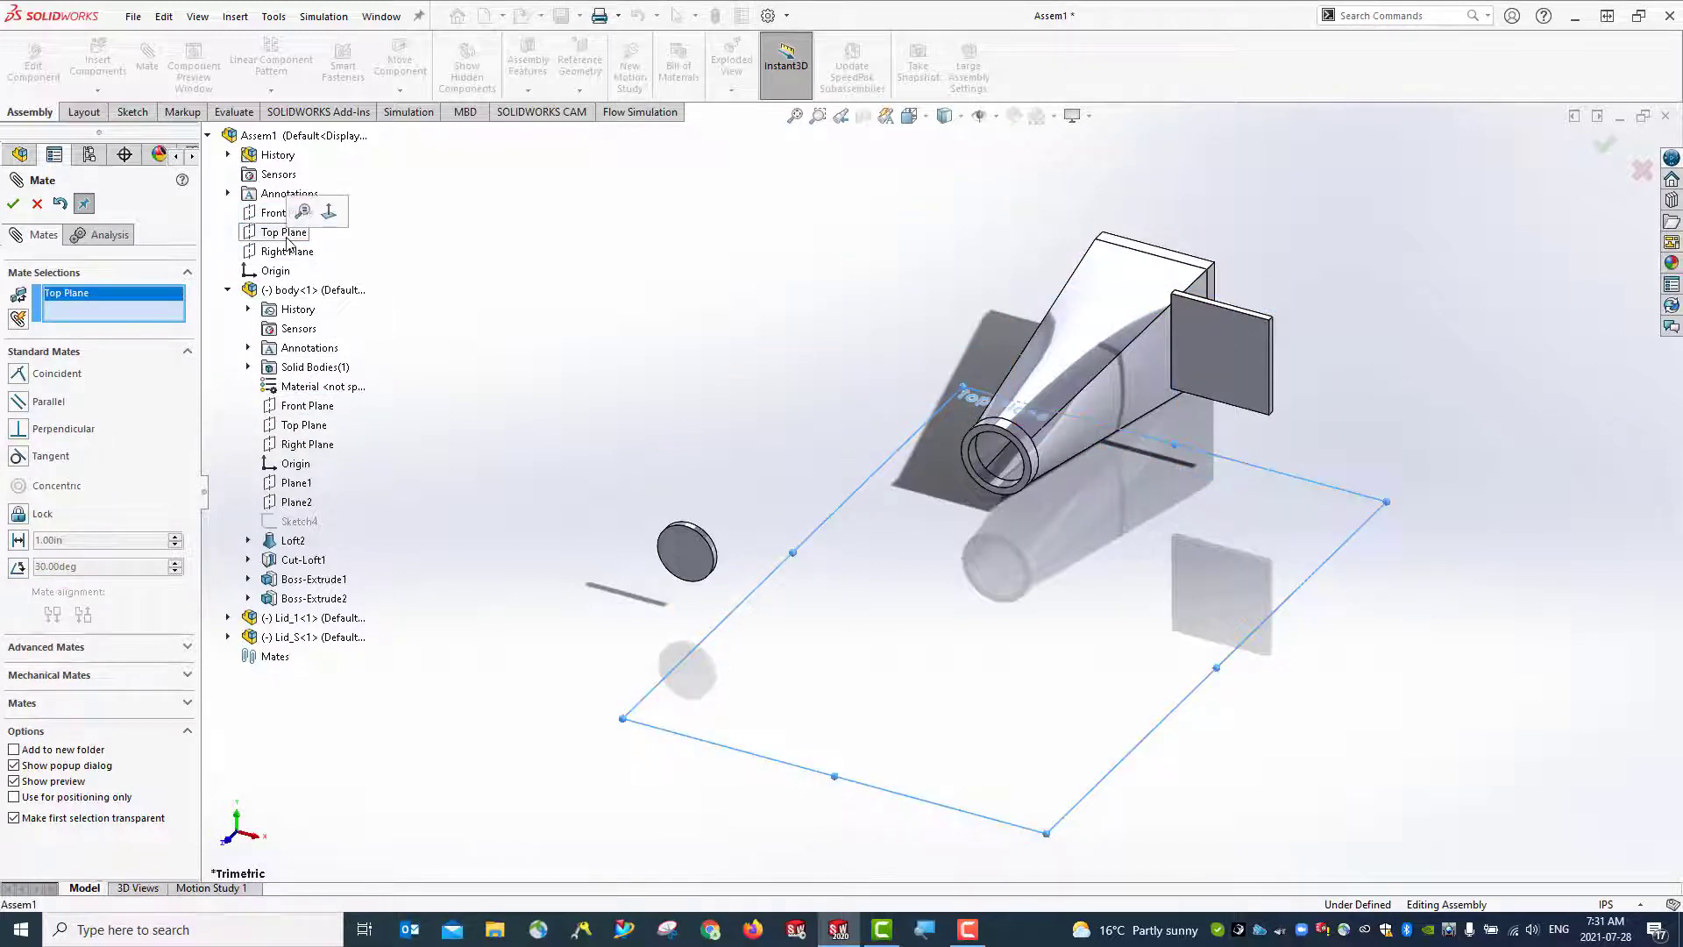
{"action": "left_click", "coordinate": [313, 429]}
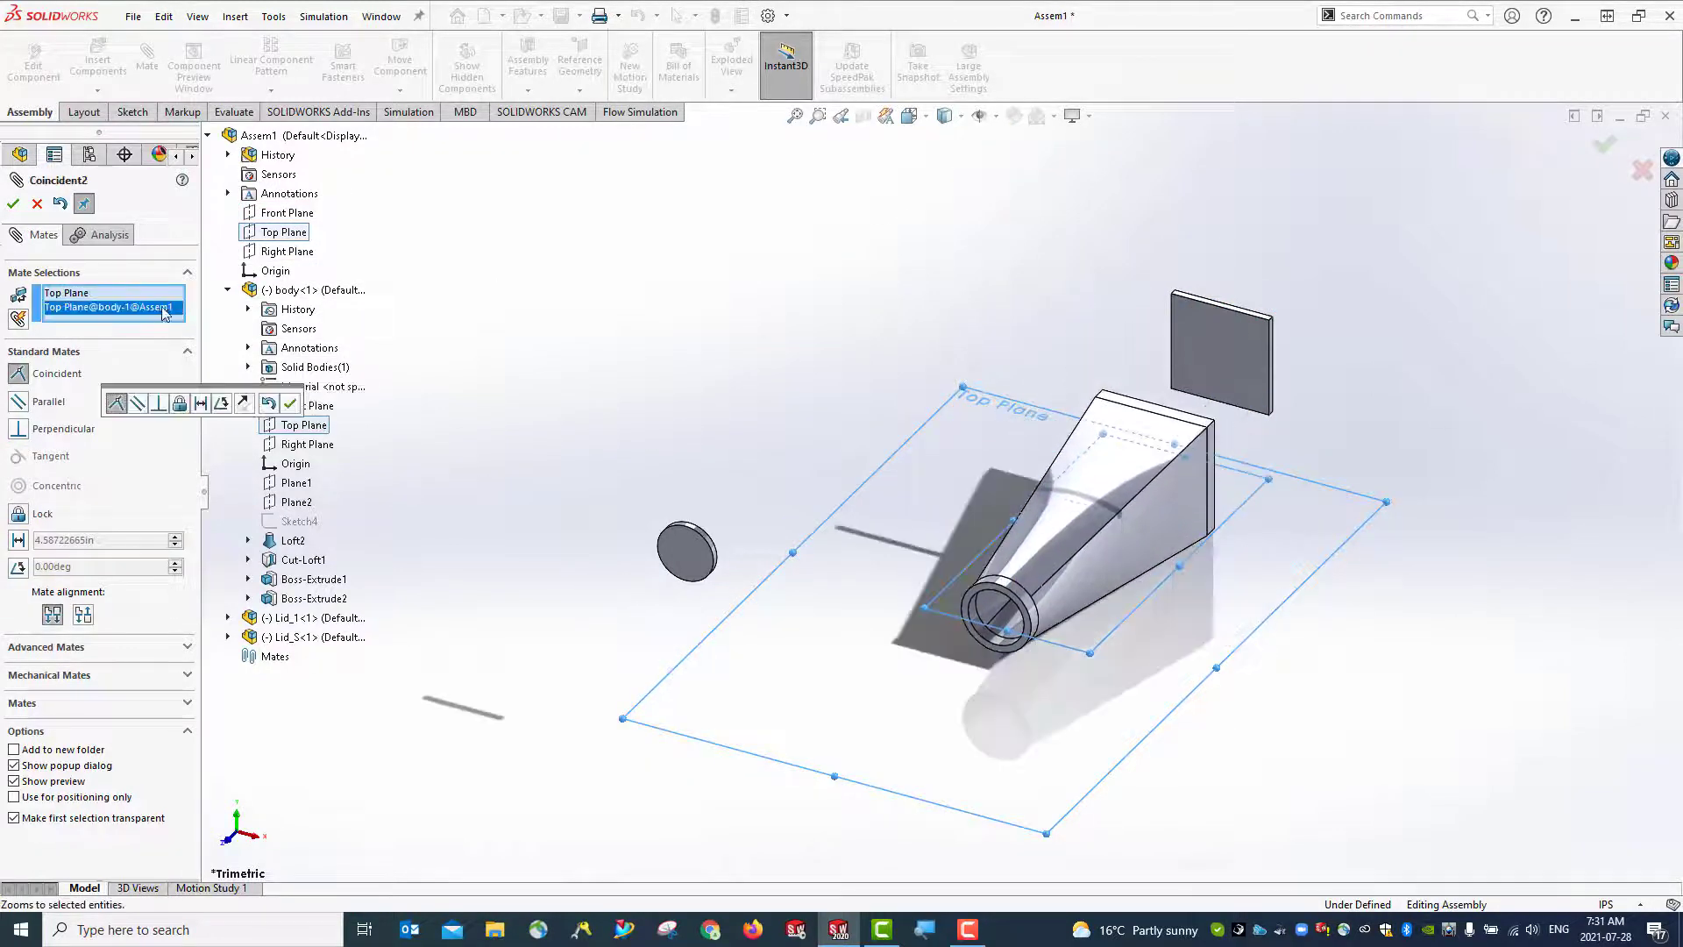
{"action": "left_click", "coordinate": [290, 404]}
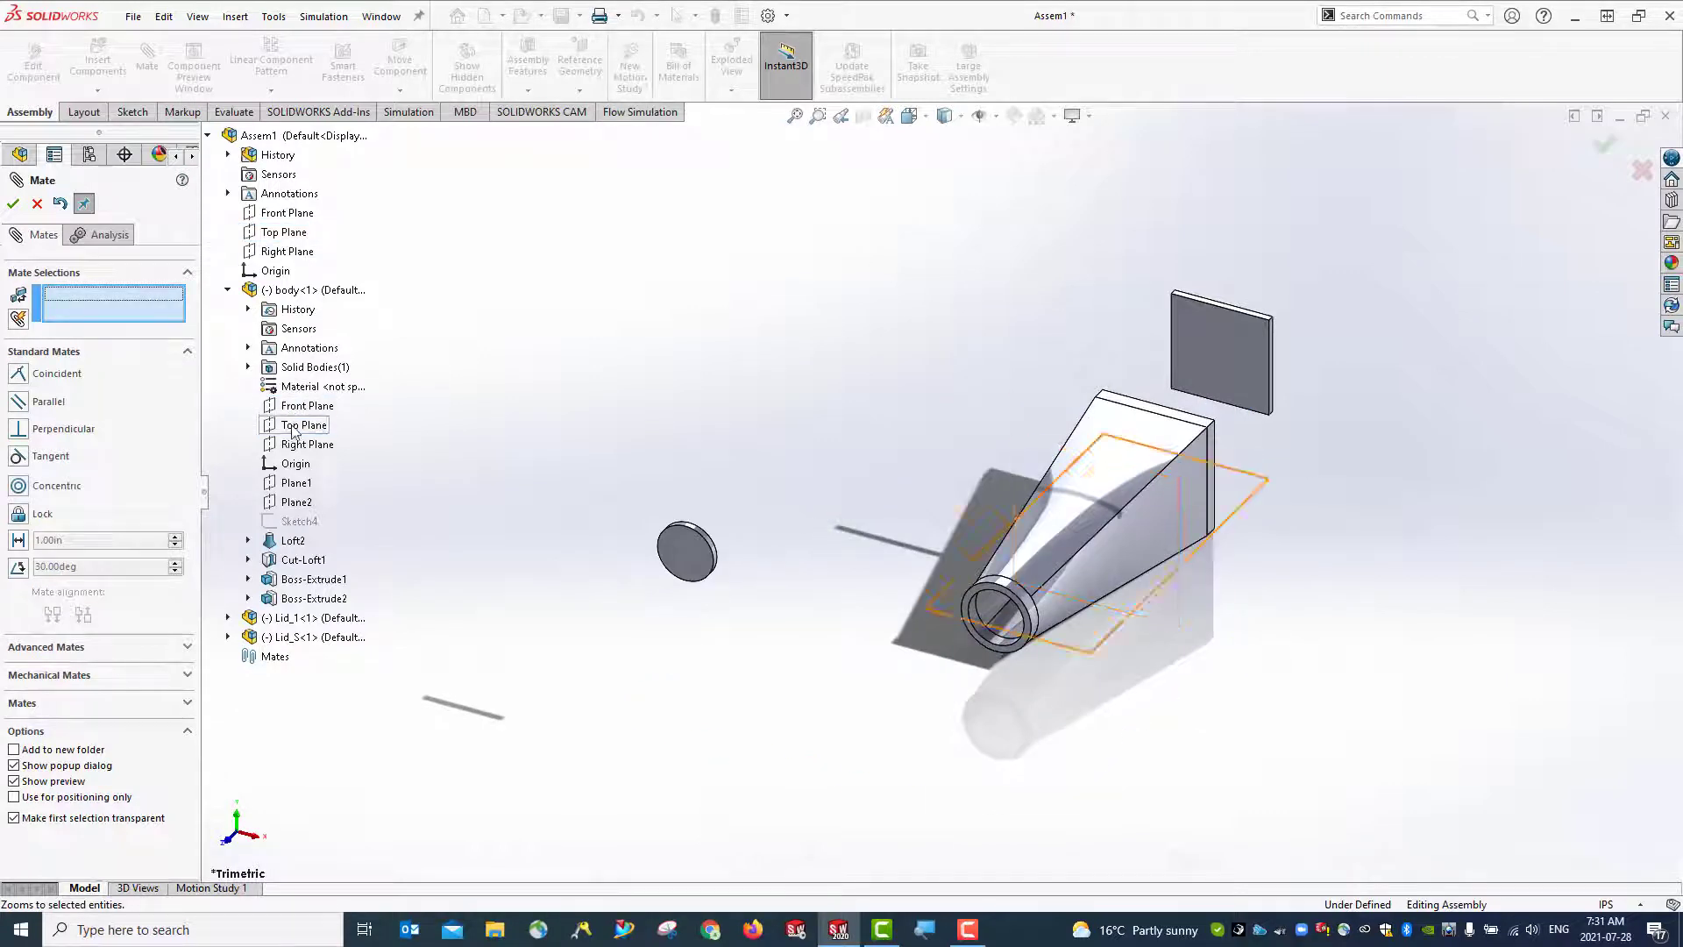
{"action": "left_click", "coordinate": [289, 253]}
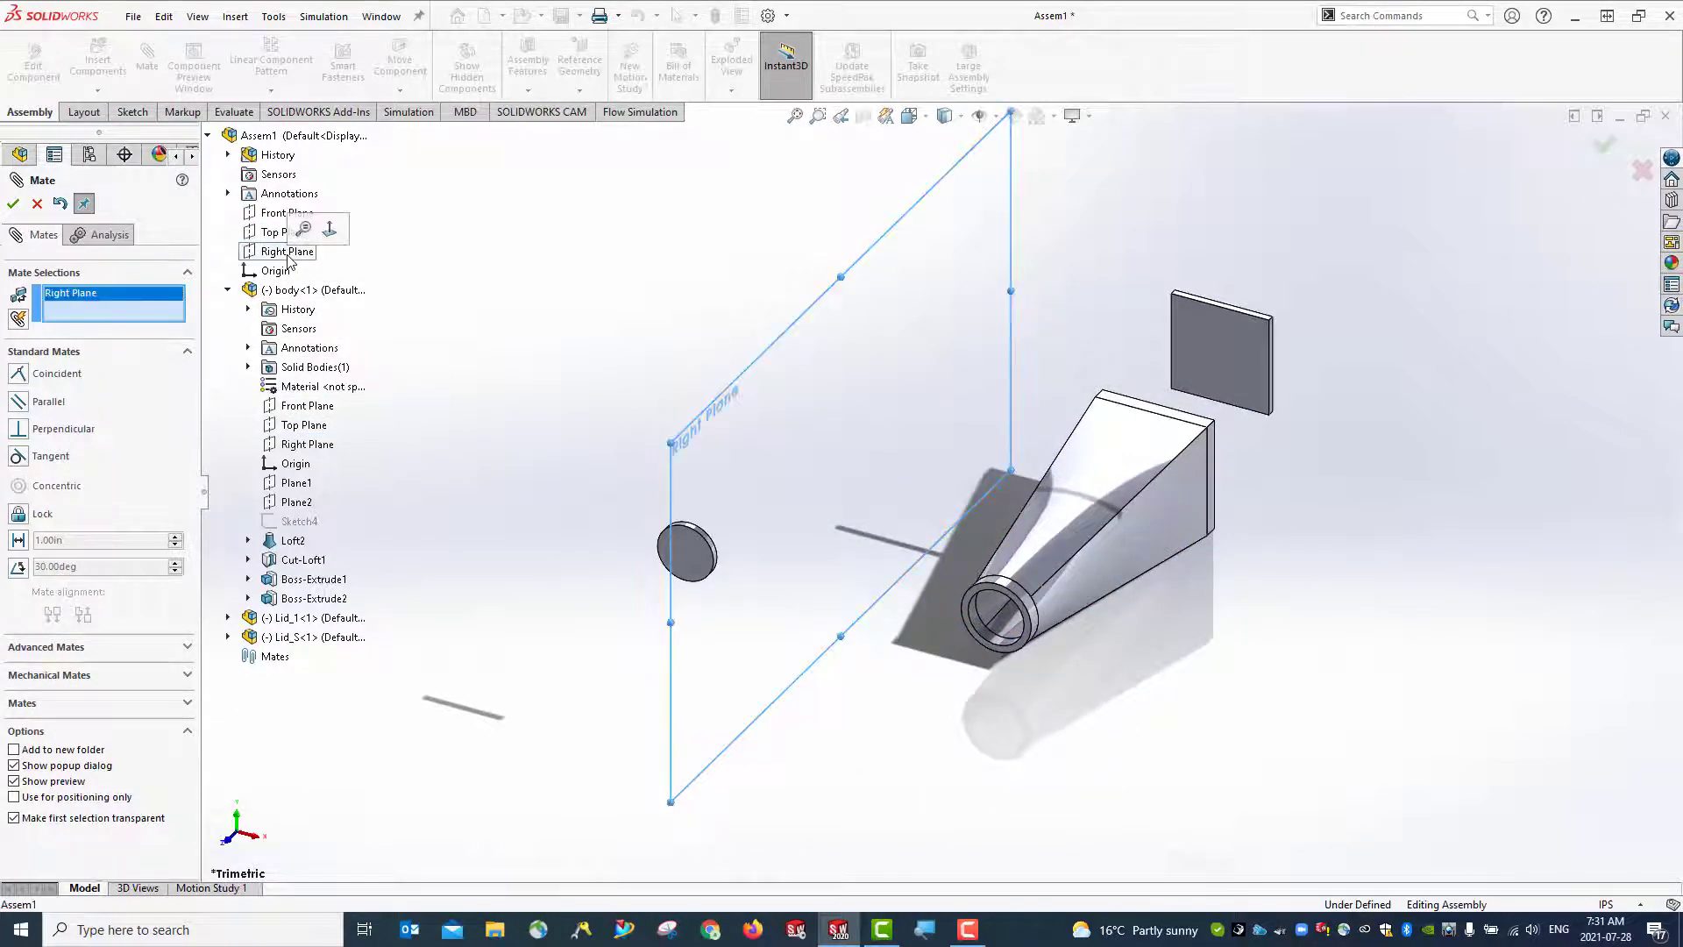
{"action": "left_click", "coordinate": [314, 445]}
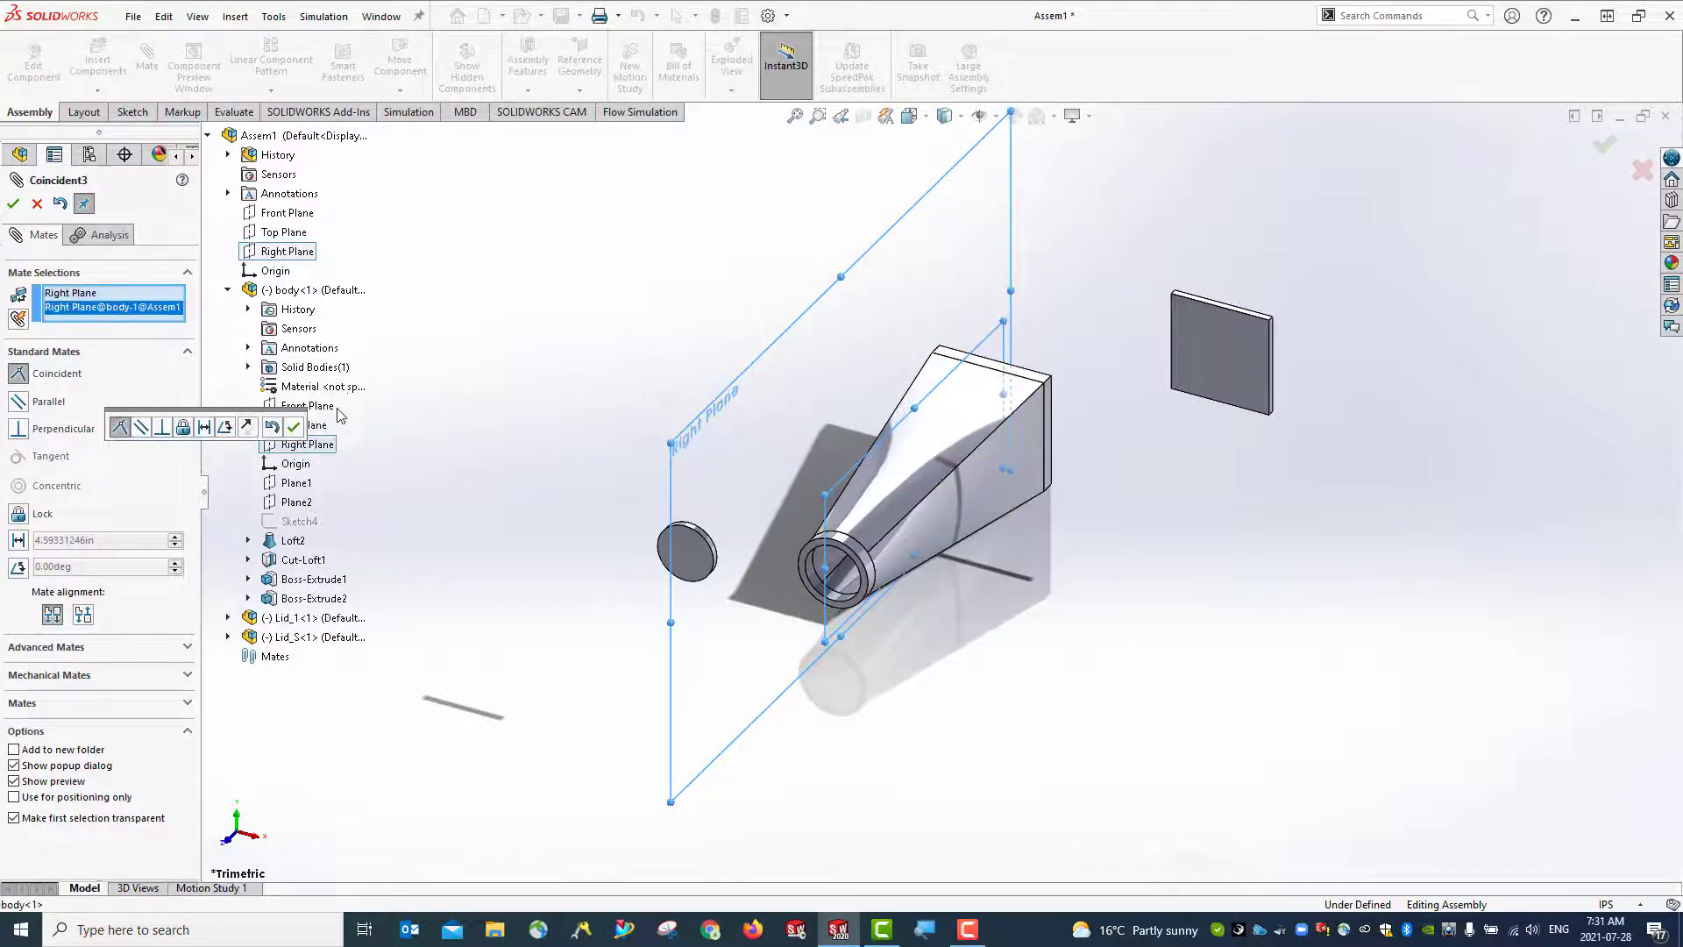
{"action": "left_click", "coordinate": [294, 427]}
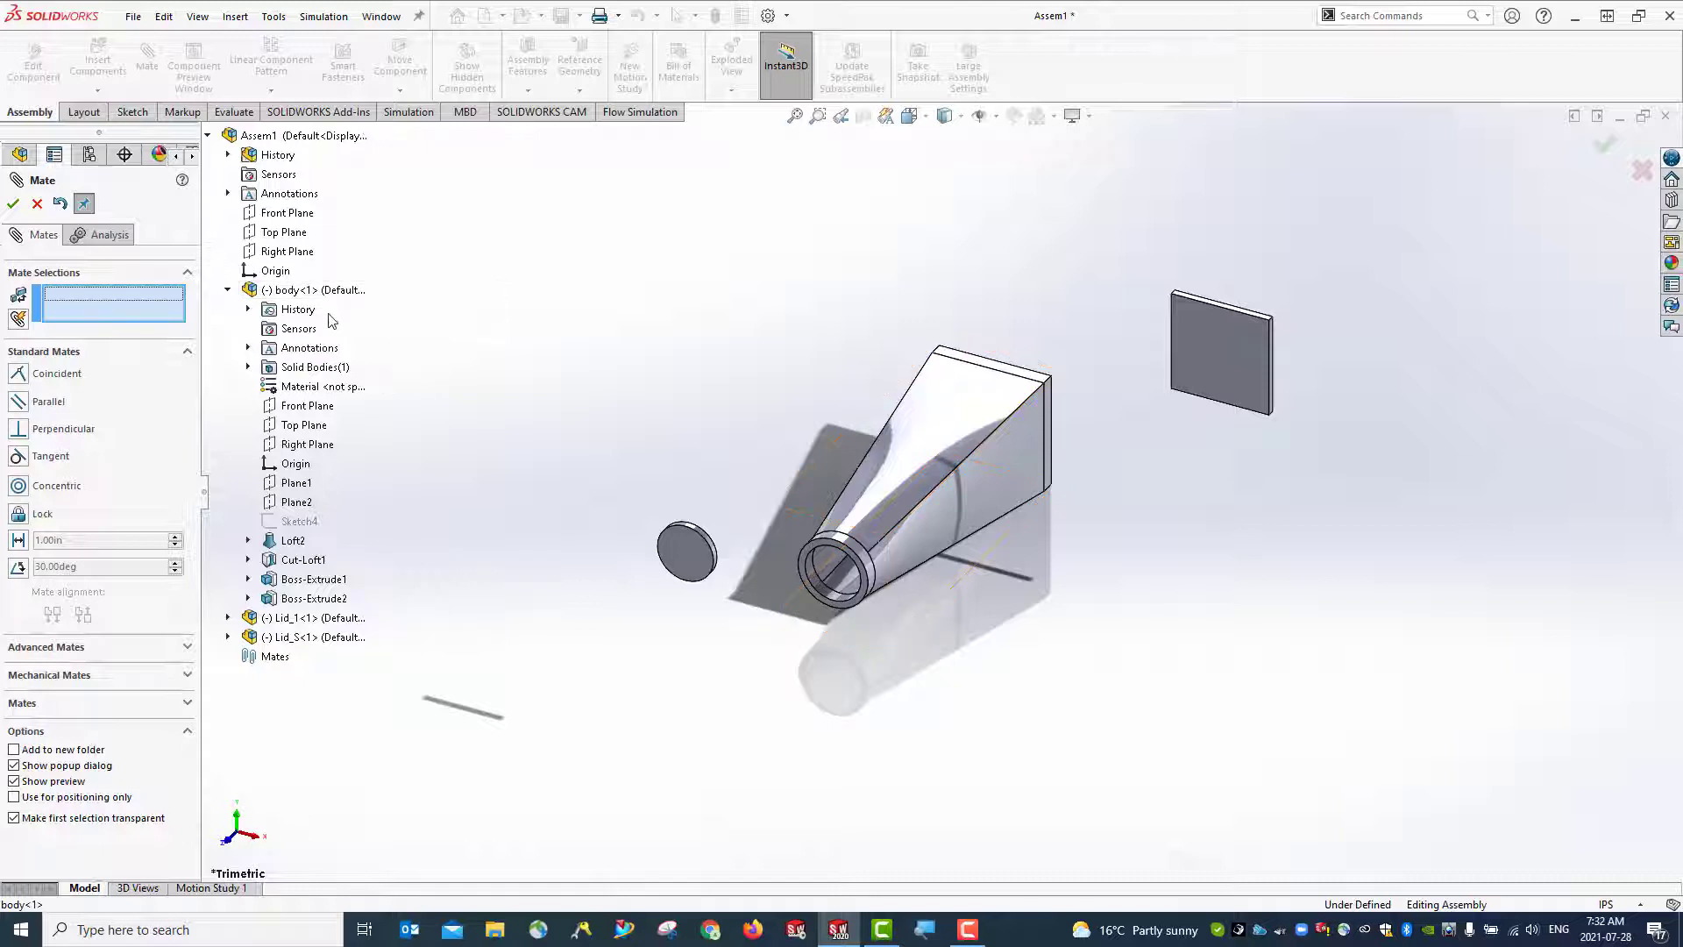
{"action": "left_click", "coordinate": [37, 204]}
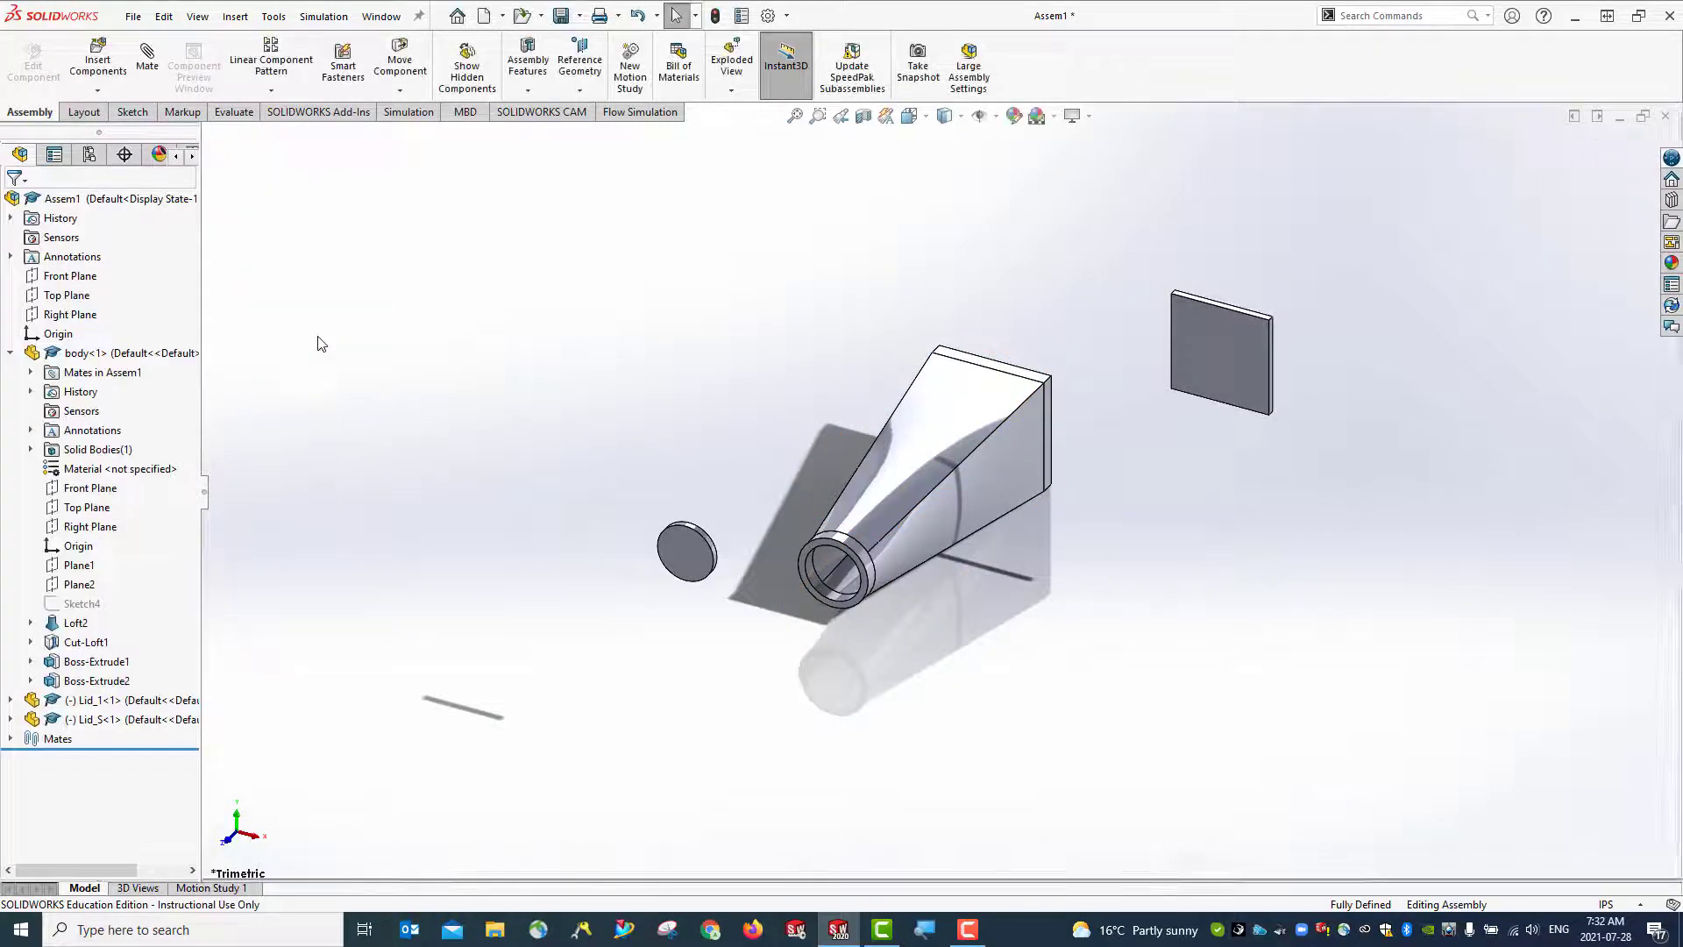
Save the assembly as Flow_Simulation_LSX in the Lab_12 T folder
{"action": "left_click", "coordinate": [561, 17]}
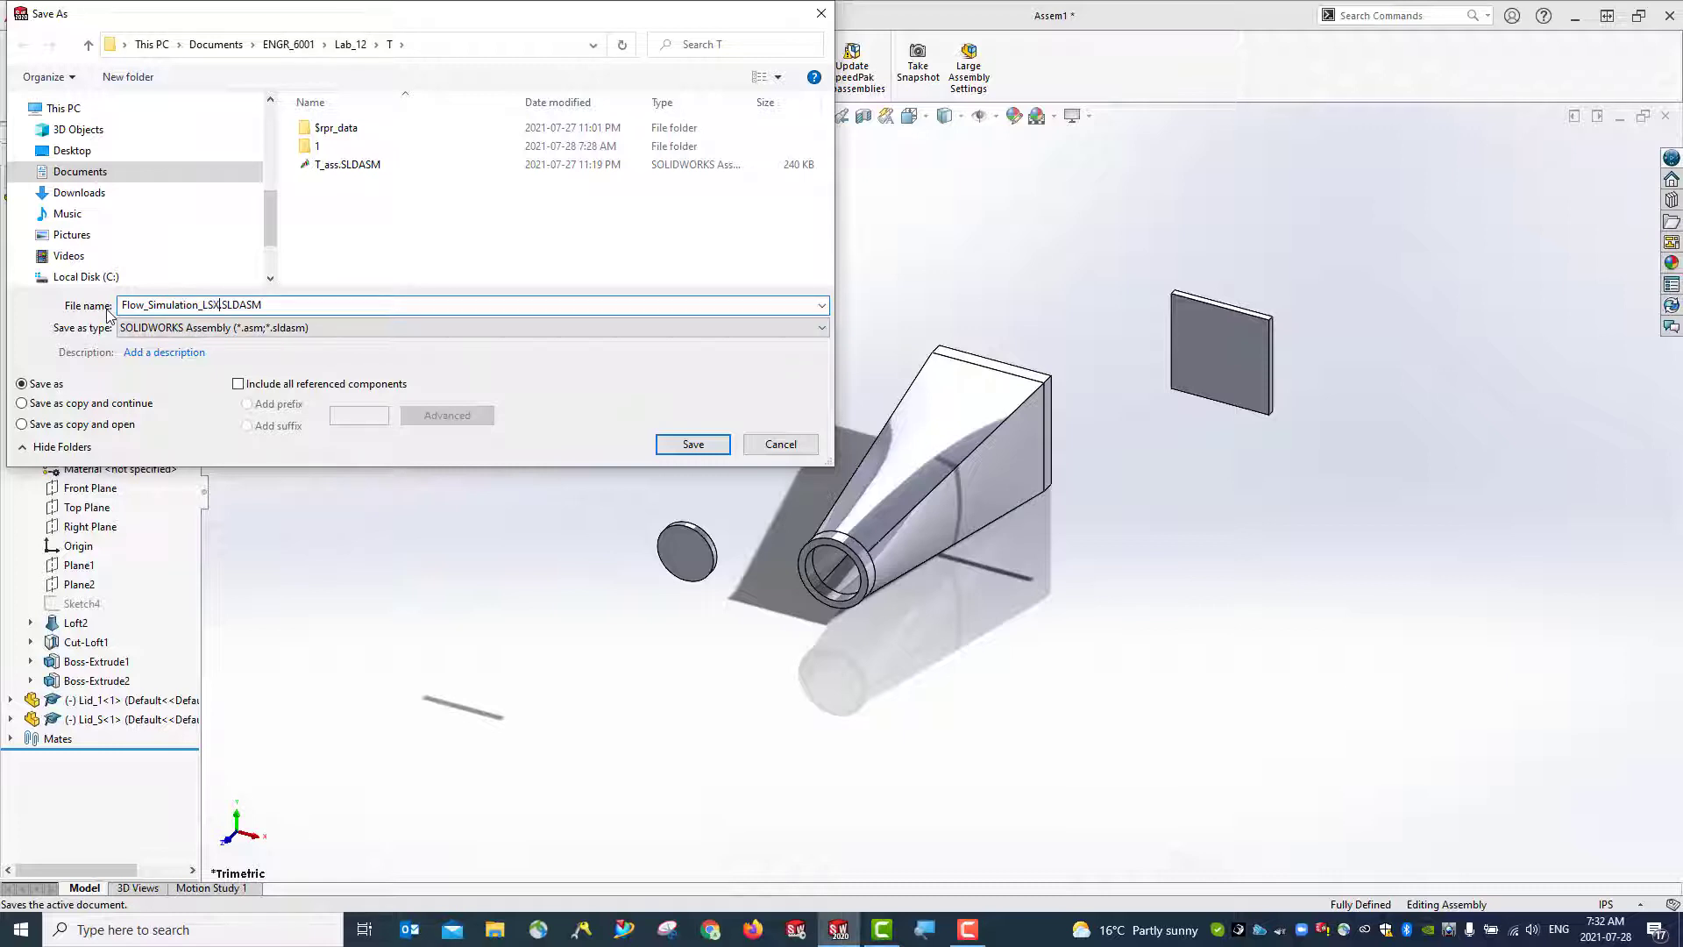
{"action": "key", "text": "Return"}
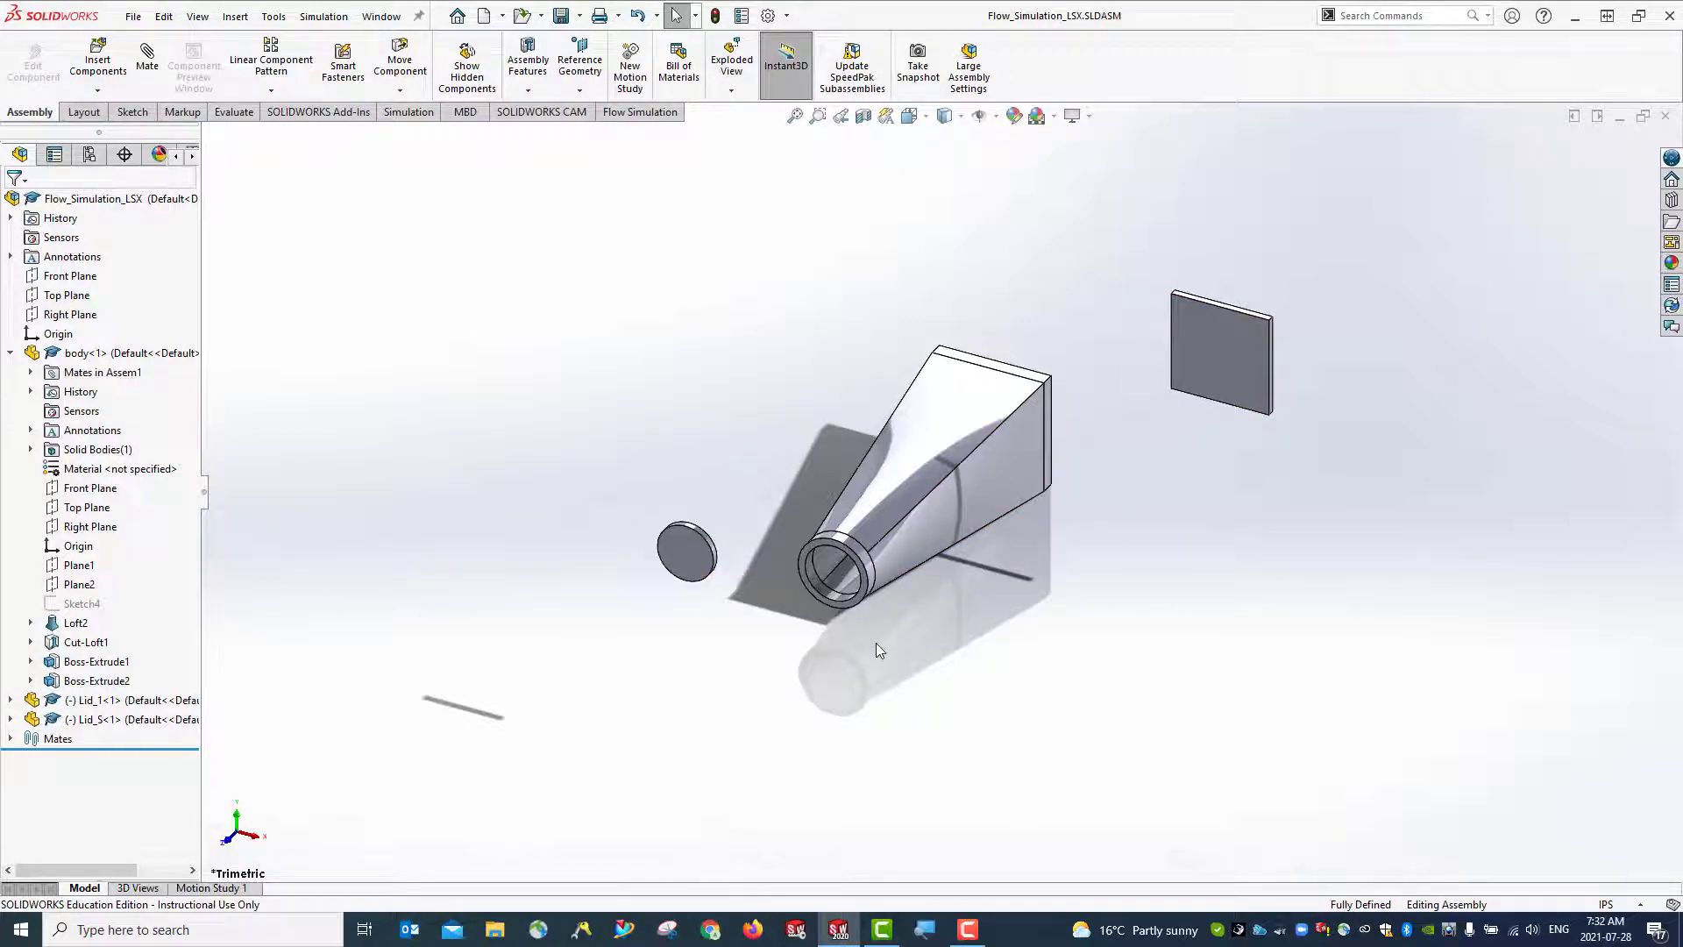
Add a coincident mate between the round lid's flat face and the ring-shaped end face at the body's round opening
{"action": "middle_click_drag", "start_coordinate": [876, 643], "coordinate": [877, 490]}
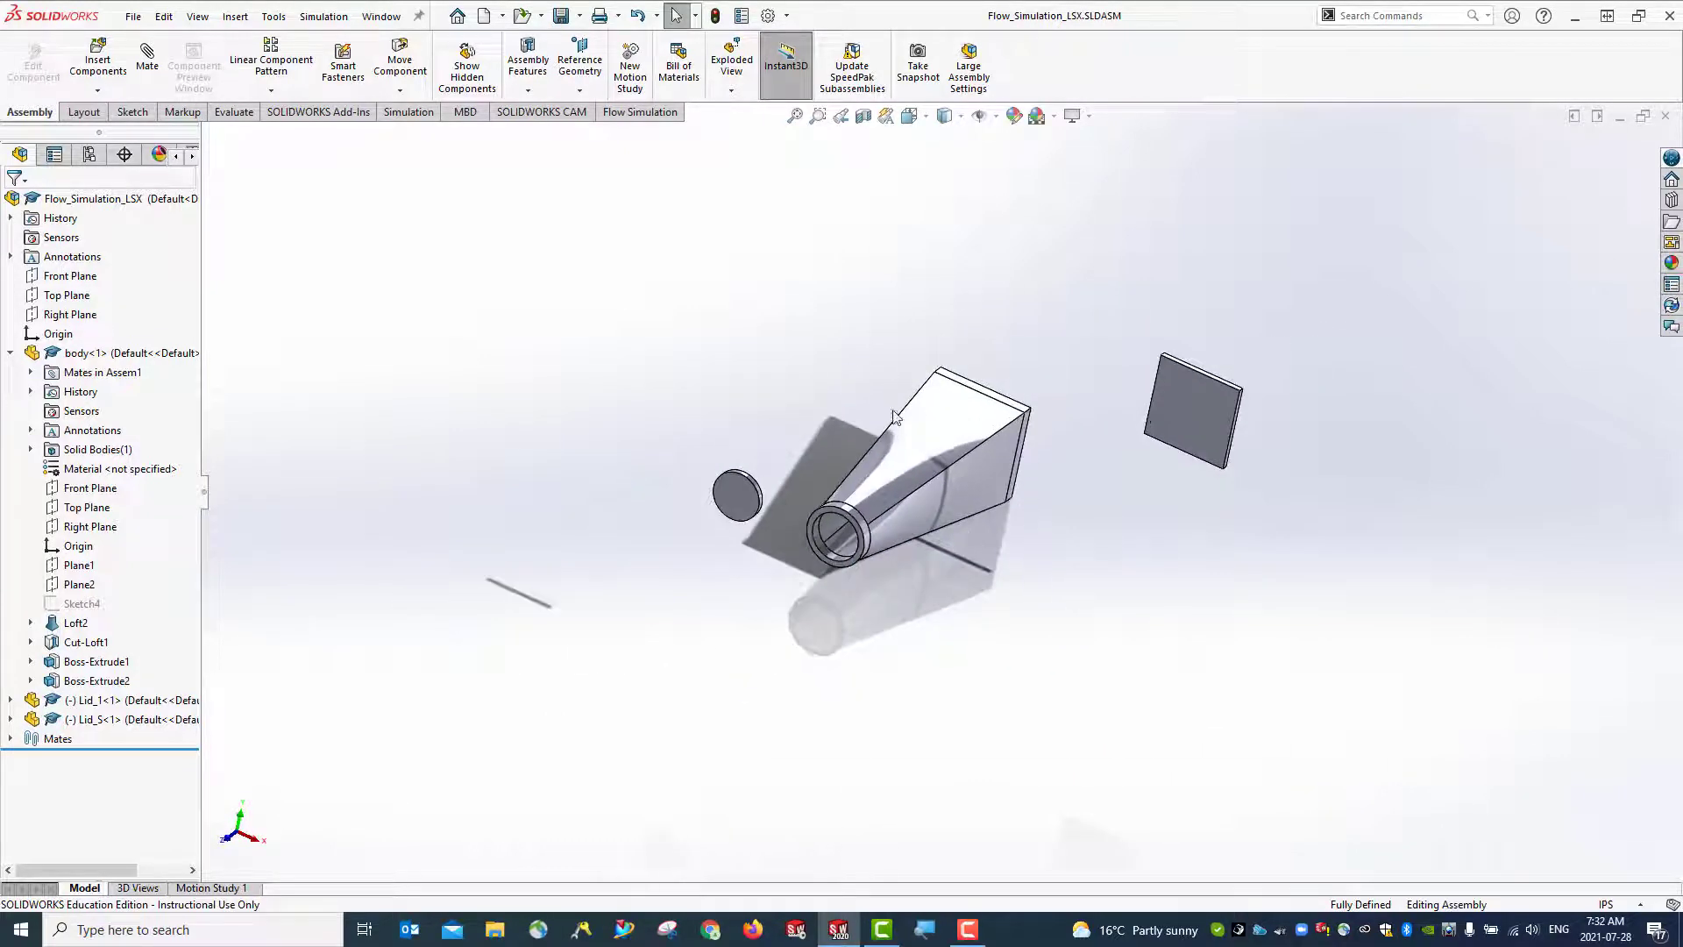
{"action": "mouse_move", "coordinate": [860, 601]}
{"action": "middle_mouse_down"}
{"action": "mouse_move", "coordinate": [877, 561]}
{"action": "mouse_move", "coordinate": [944, 515]}
{"action": "mouse_move", "coordinate": [902, 503]}
{"action": "mouse_move", "coordinate": [623, 537]}
{"action": "mouse_move", "coordinate": [845, 586]}
{"action": "middle_mouse_up"}
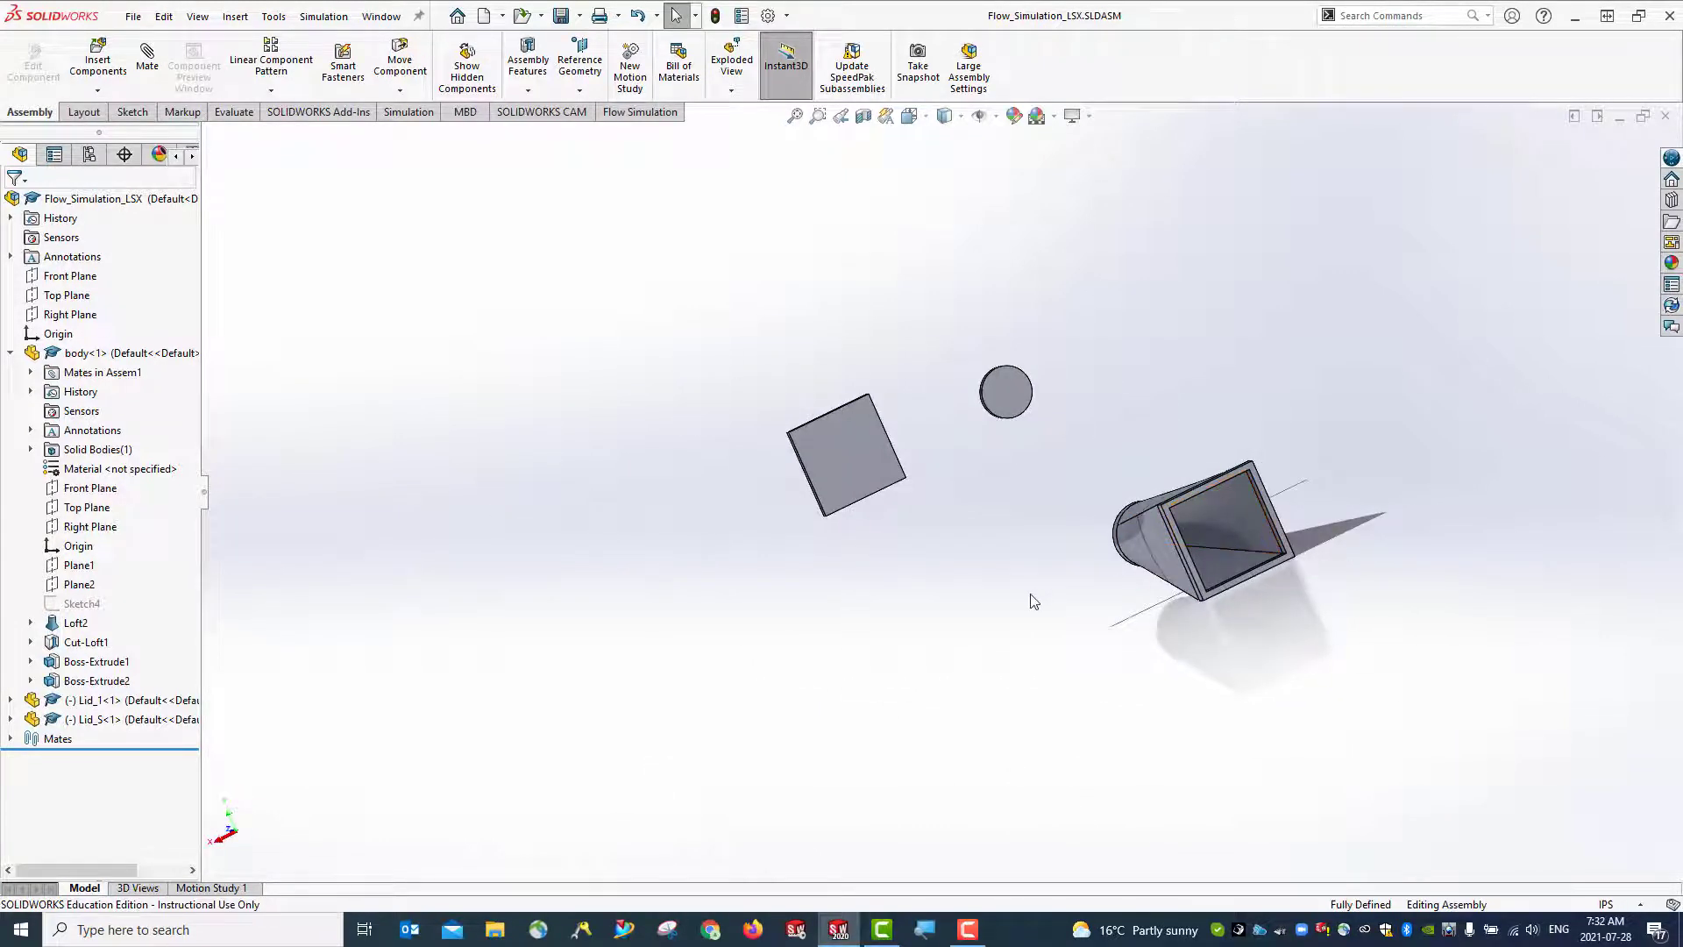
{"action": "middle_click_drag", "start_coordinate": [1029, 594], "coordinate": [1236, 559]}
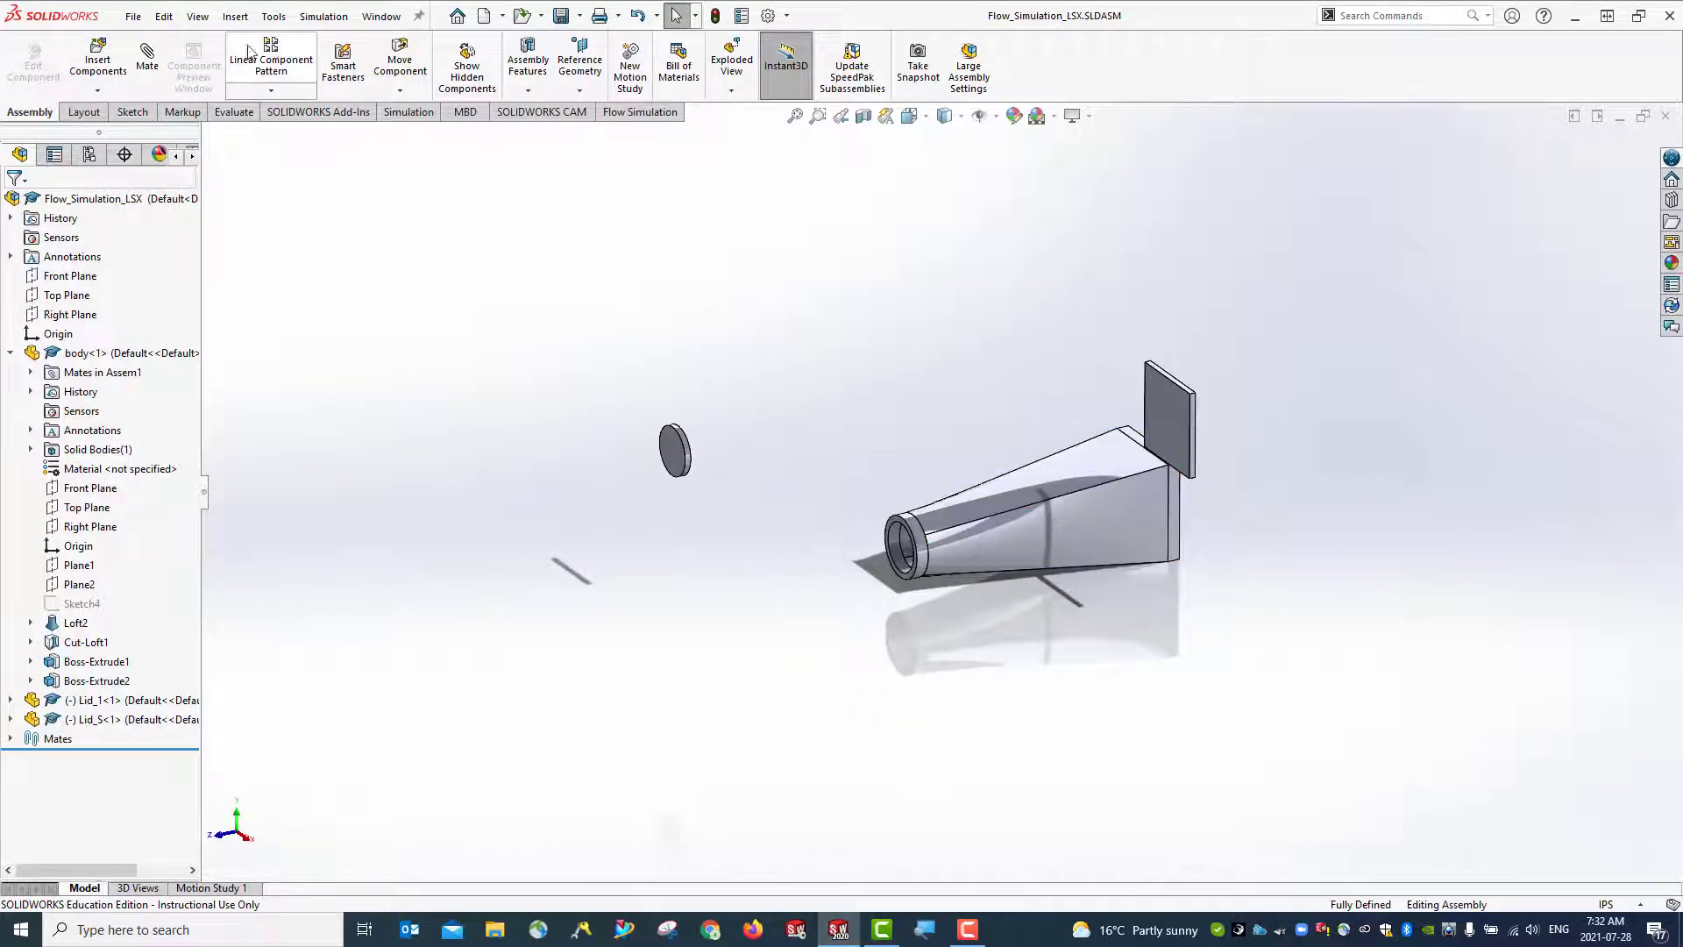
{"action": "left_click", "coordinate": [155, 69]}
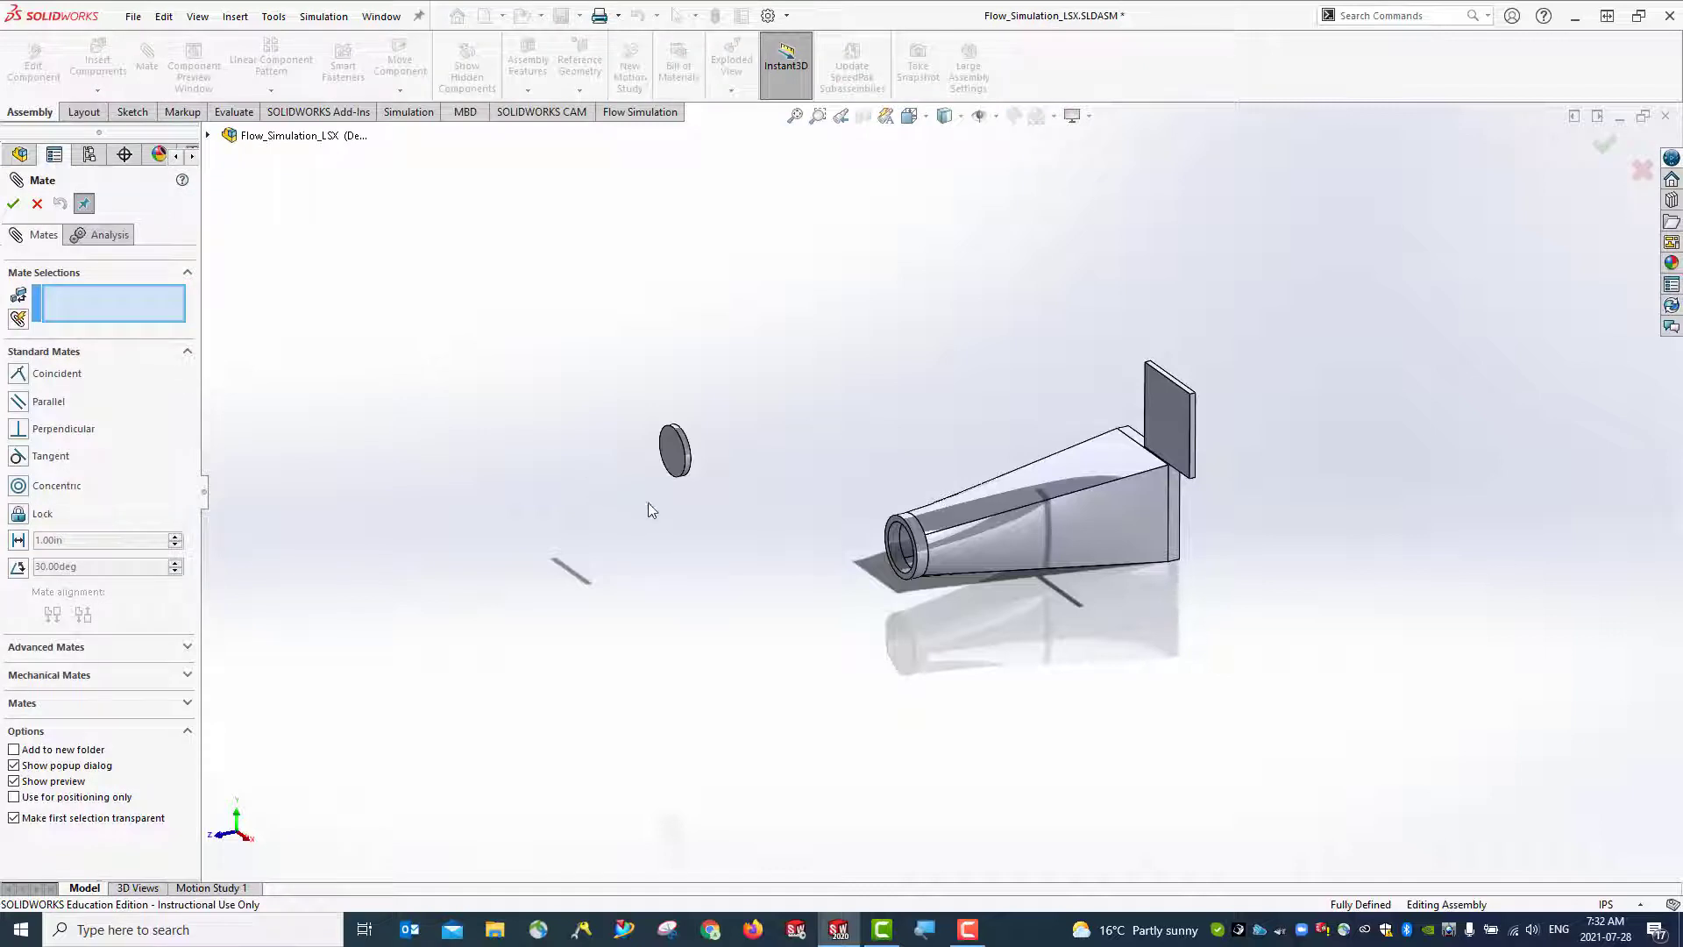
{"action": "middle_click_drag", "start_coordinate": [587, 521], "coordinate": [618, 455]}
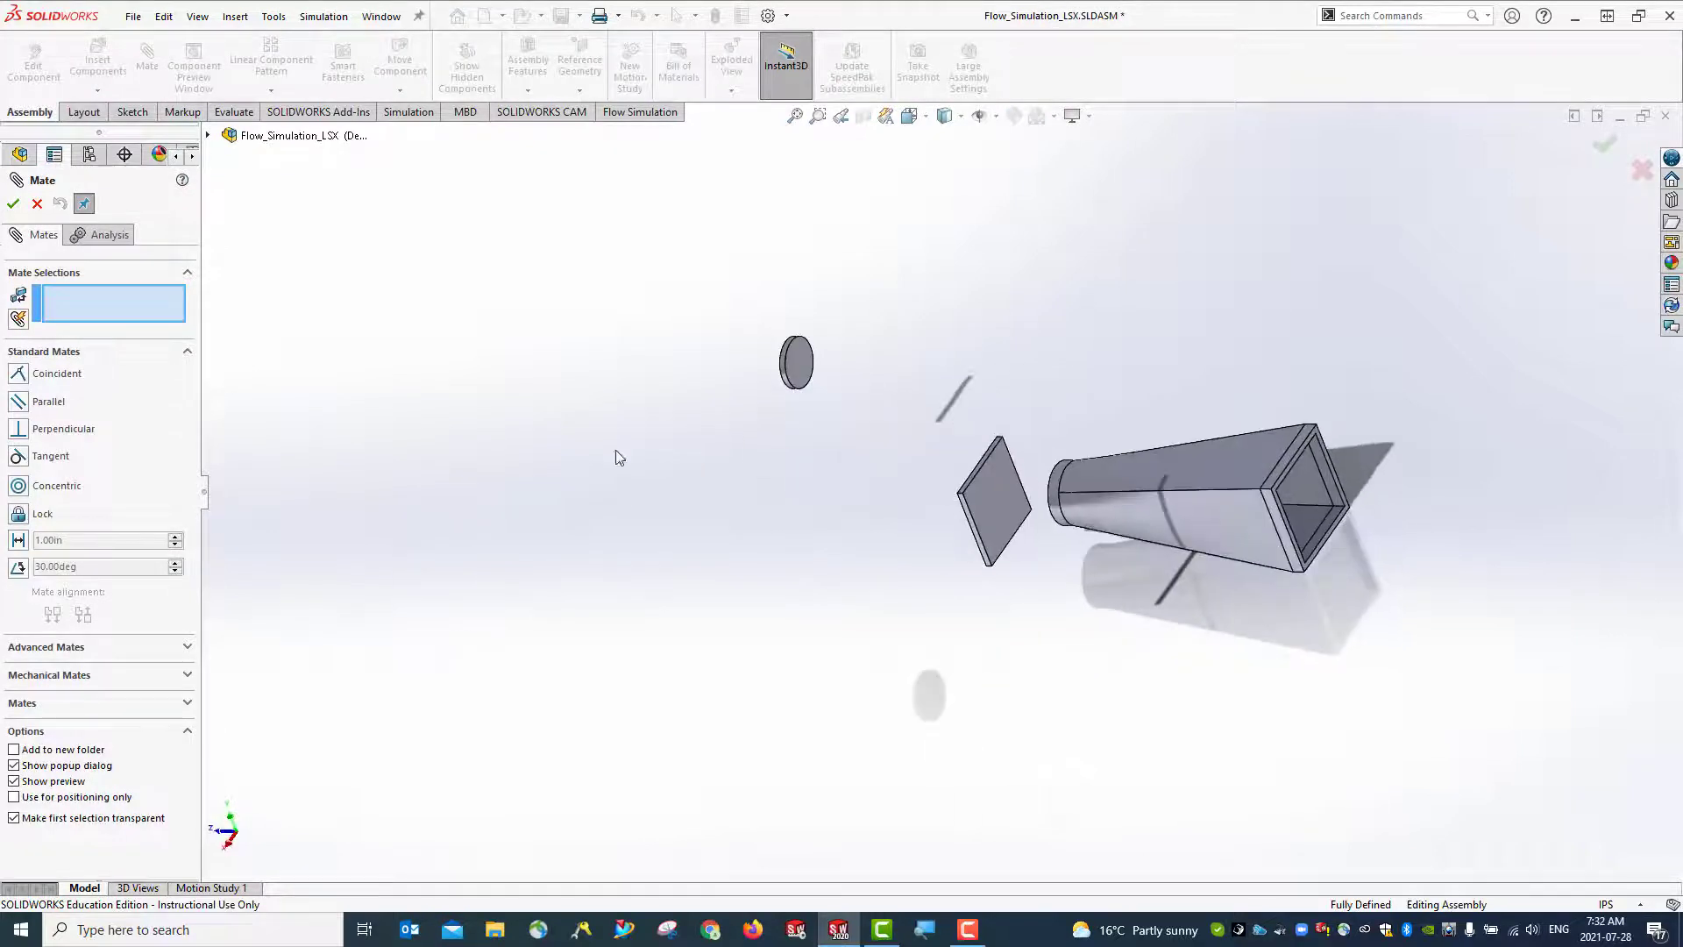
{"action": "left_click", "coordinate": [799, 370]}
{"action": "middle_click_drag", "start_coordinate": [793, 424], "coordinate": [894, 451]}
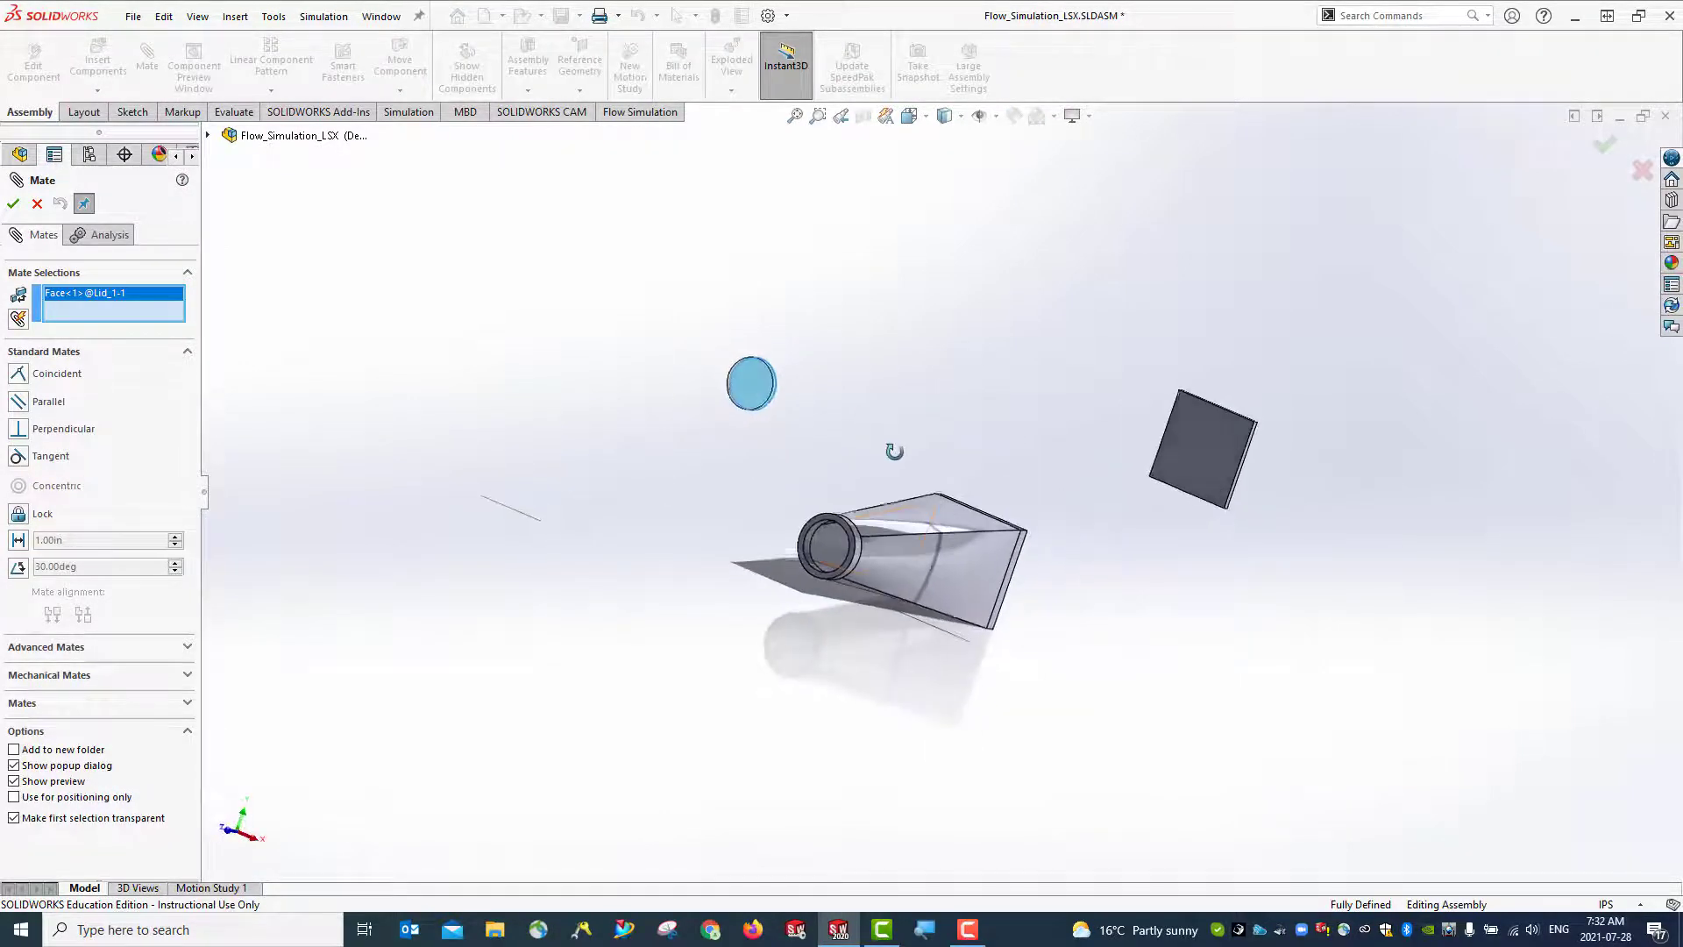
{"action": "scroll", "coordinate": [802, 508], "scroll_direction": "down", "scroll_amount": 8}
{"action": "left_click", "coordinate": [867, 548]}
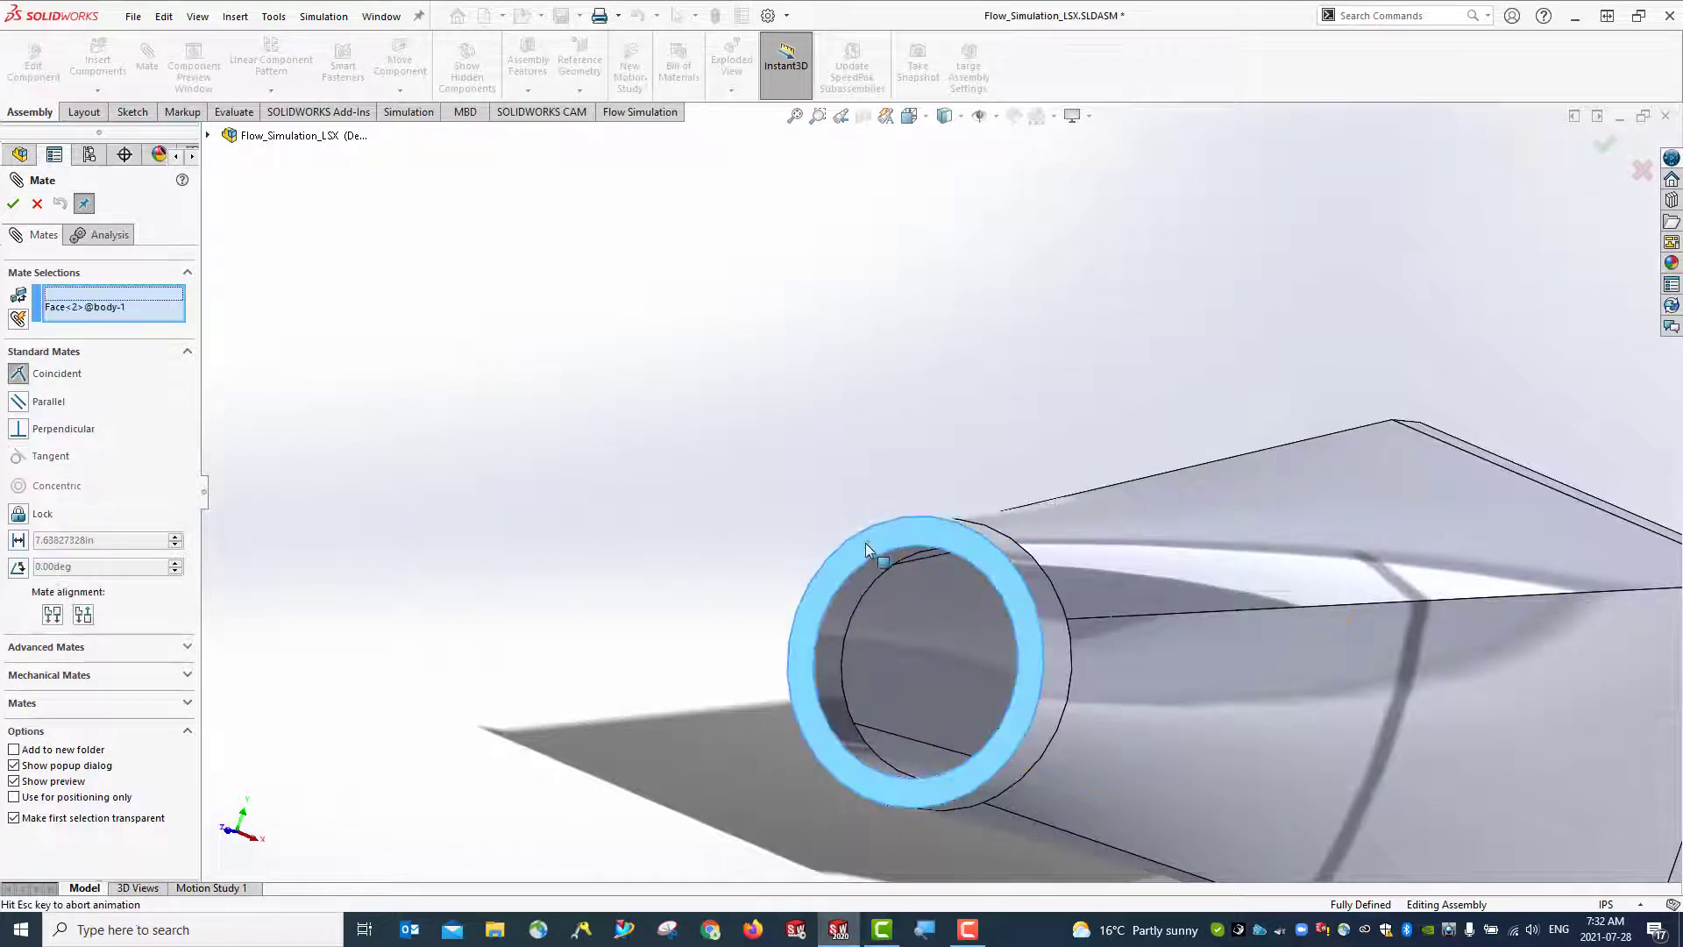
{"action": "scroll", "coordinate": [789, 548], "scroll_direction": "up", "scroll_amount": 8}
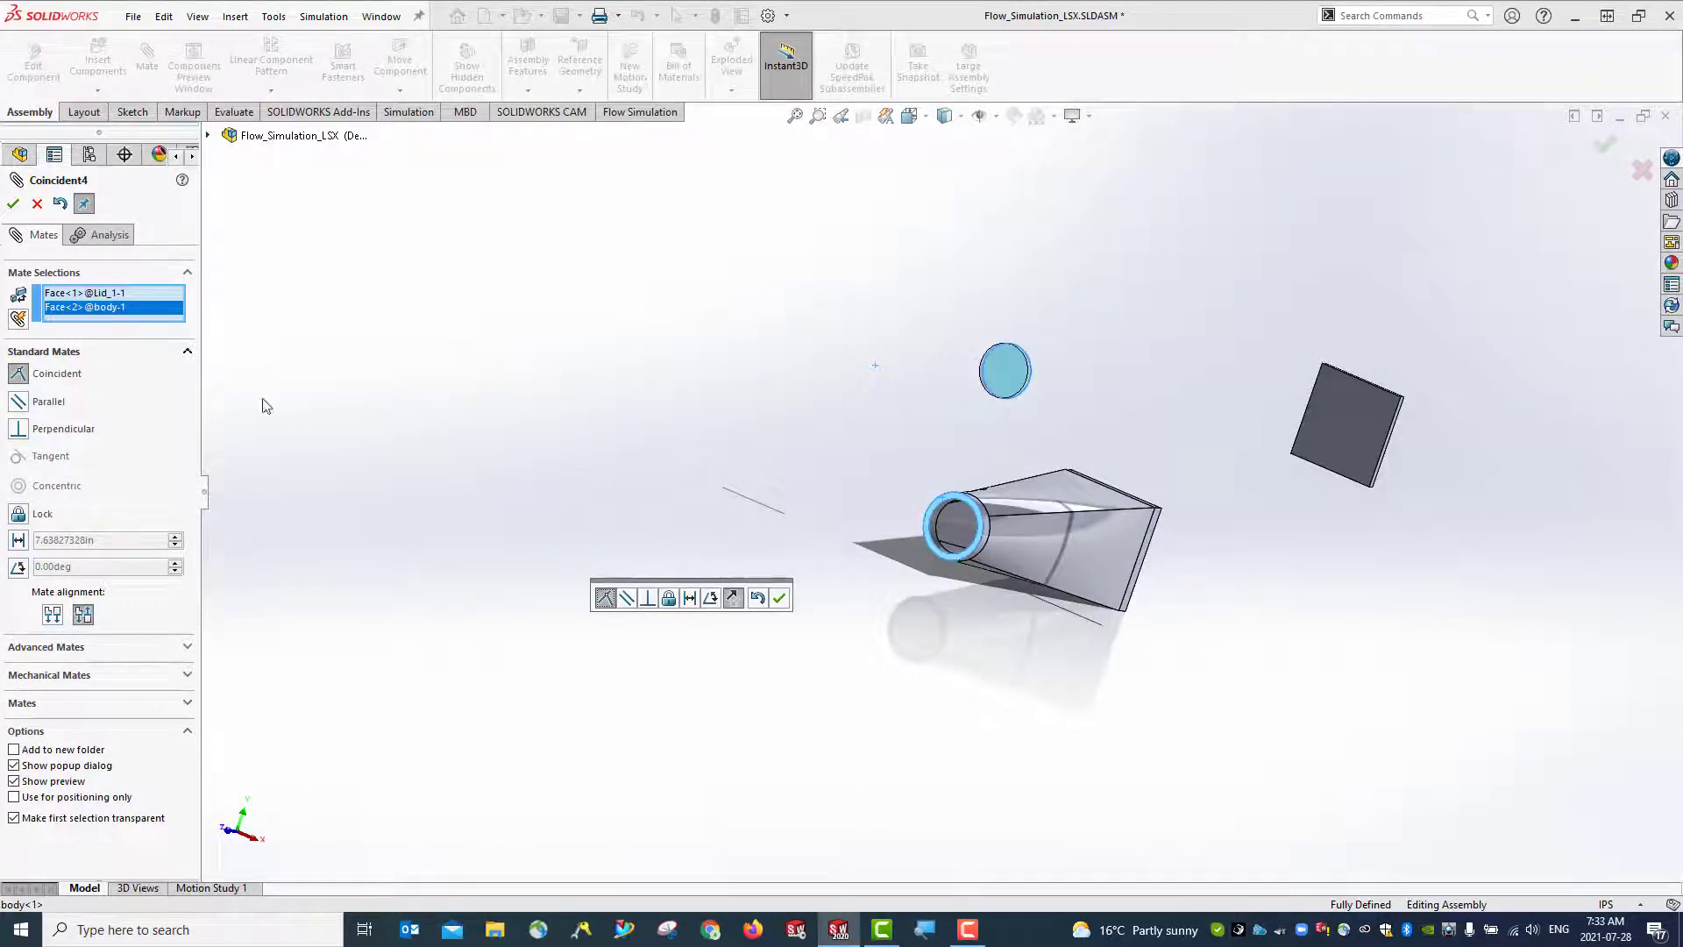
{"action": "left_click", "coordinate": [779, 597]}
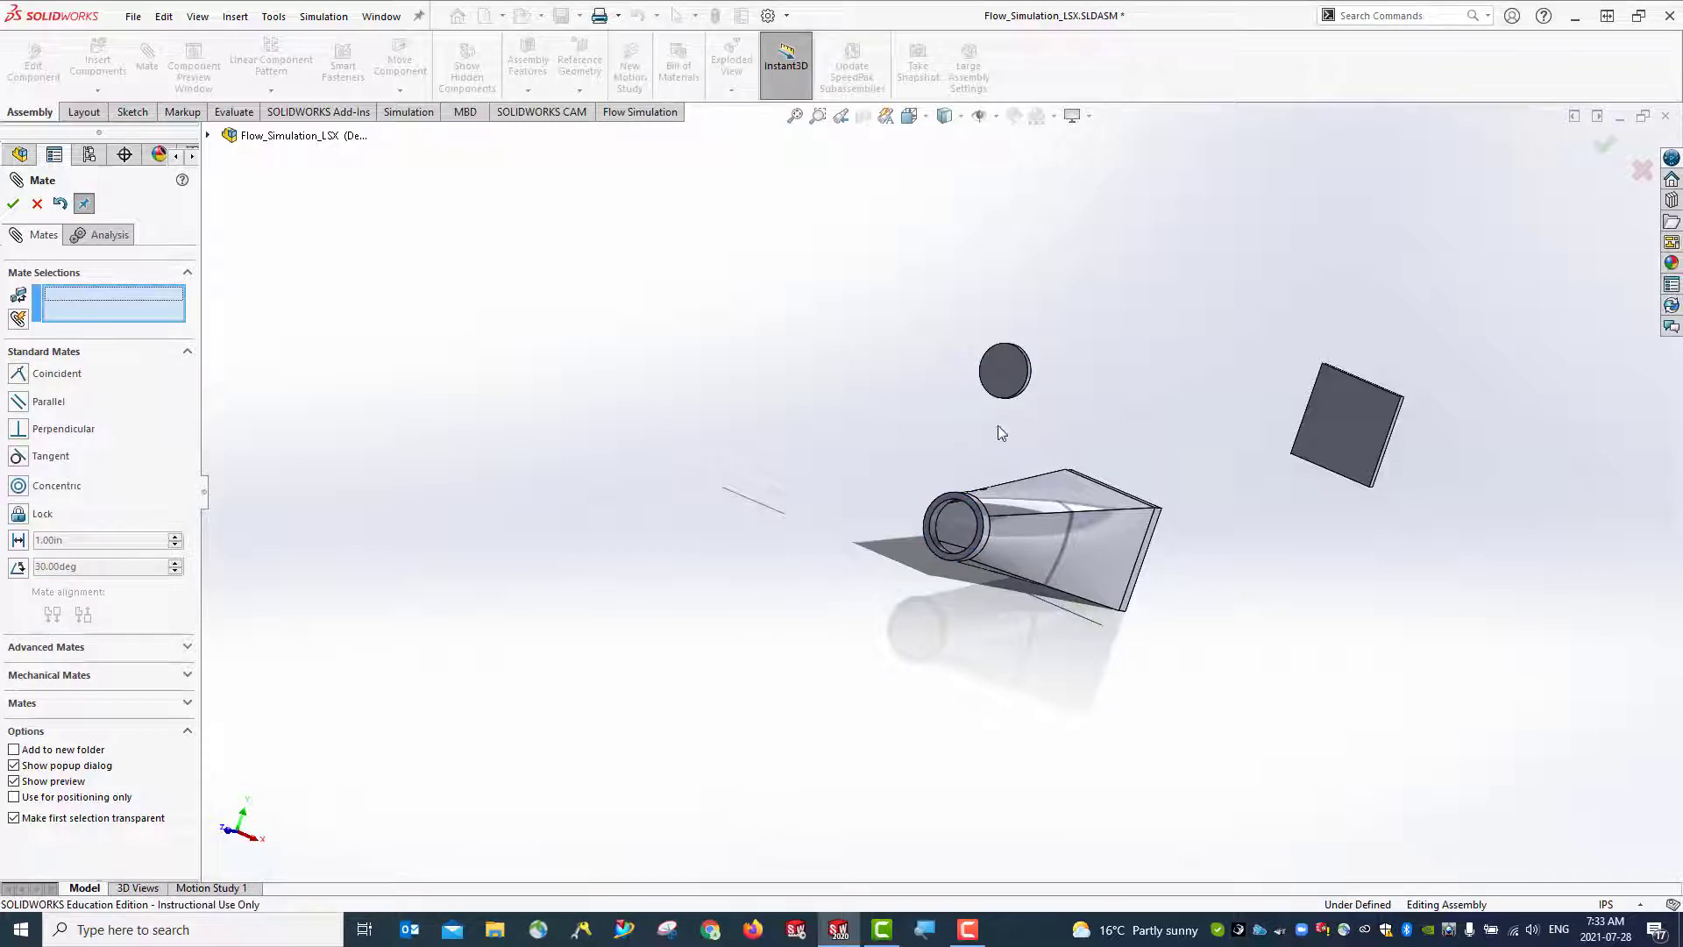
Add a concentric mate between the round lid's circular edge and the inner circular edge of the body's round opening
{"action": "middle_click_drag", "start_coordinate": [1000, 429], "coordinate": [965, 444]}
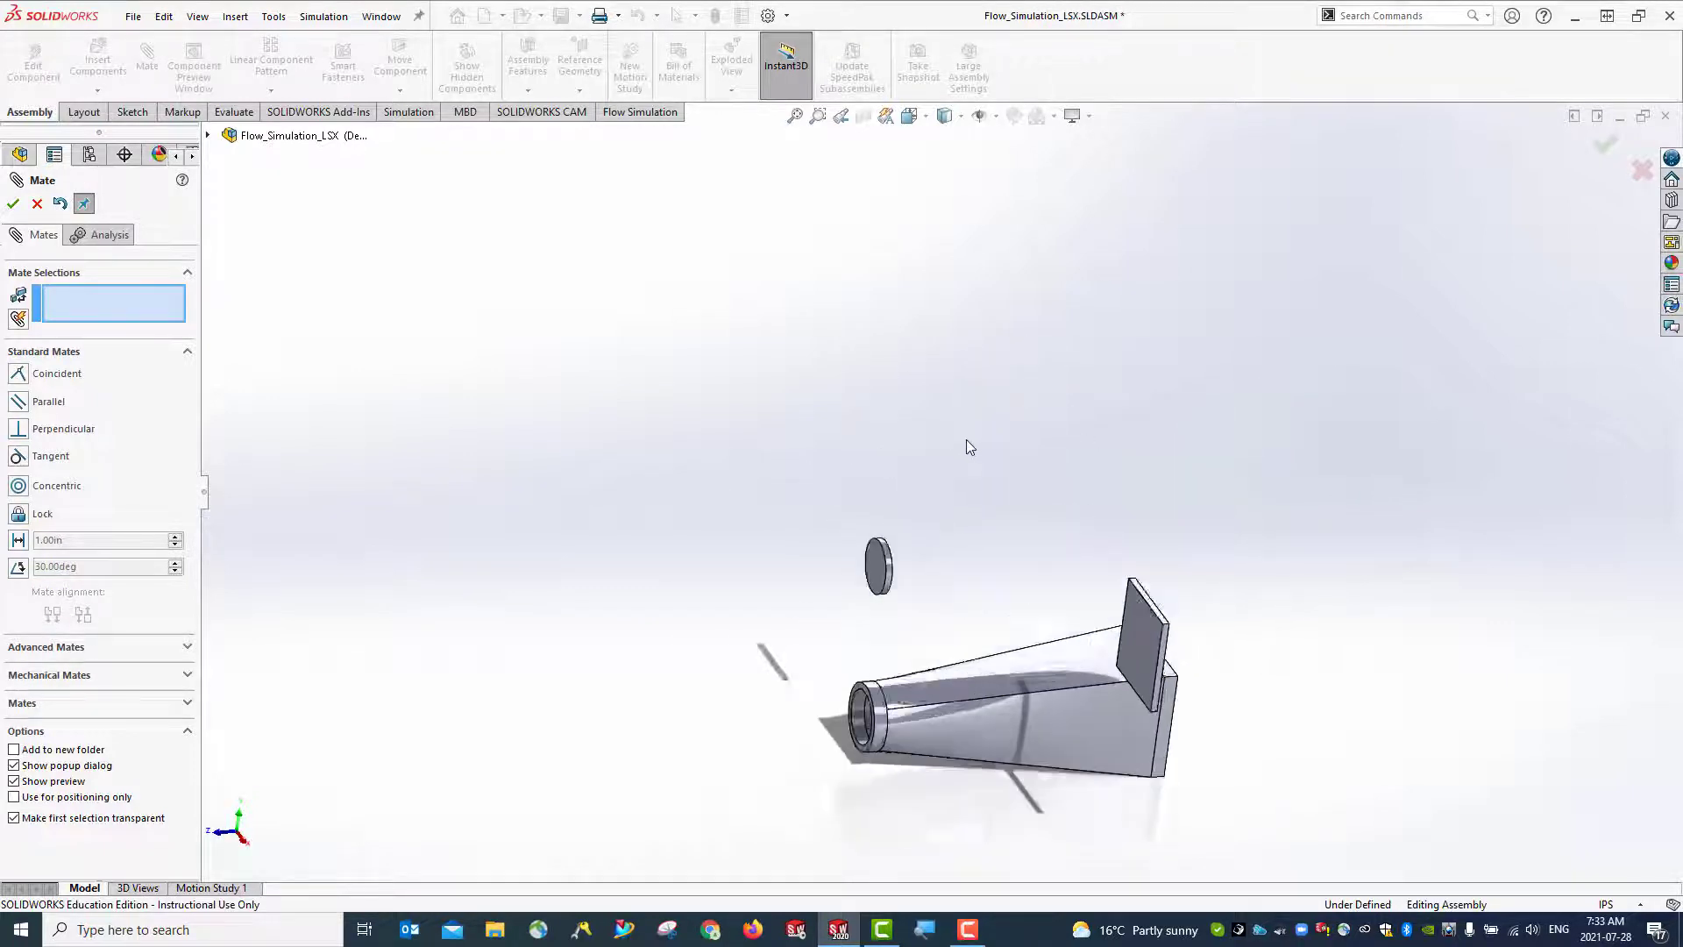
{"action": "scroll", "coordinate": [966, 444], "scroll_direction": "down", "scroll_amount": 4}
{"action": "left_click", "coordinate": [805, 650]}
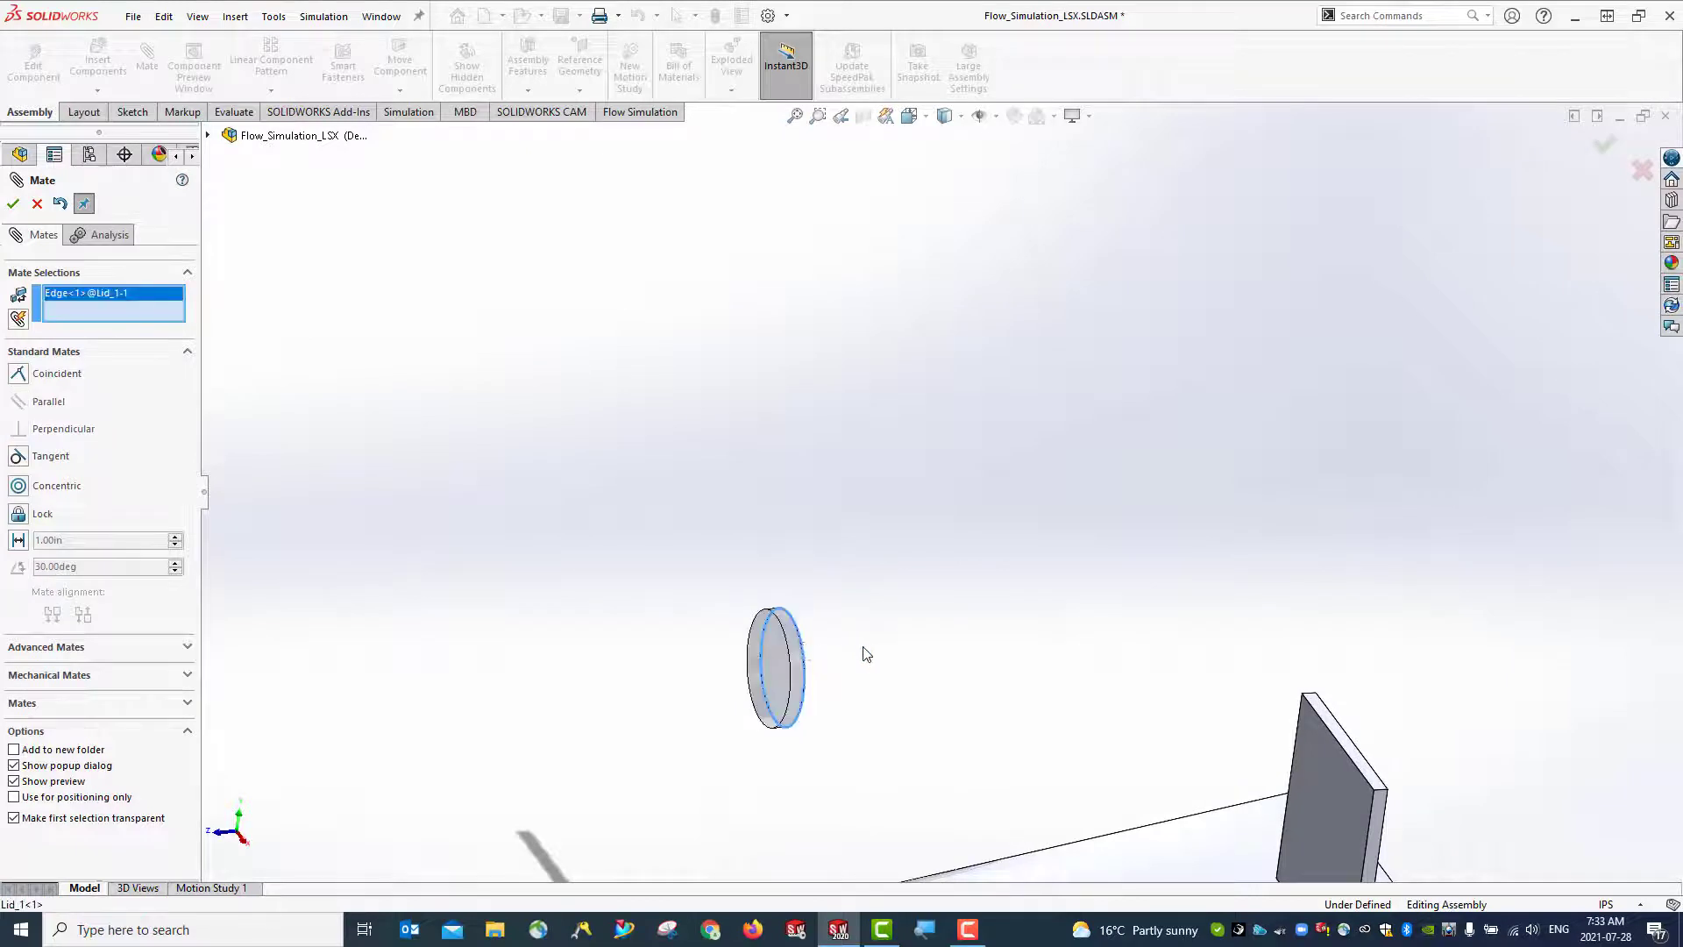
{"action": "scroll", "coordinate": [872, 640], "scroll_direction": "down", "scroll_amount": 3}
{"action": "scroll", "coordinate": [873, 643], "scroll_direction": "up", "scroll_amount": 6}
{"action": "scroll", "coordinate": [873, 643], "scroll_direction": "down", "scroll_amount": 3}
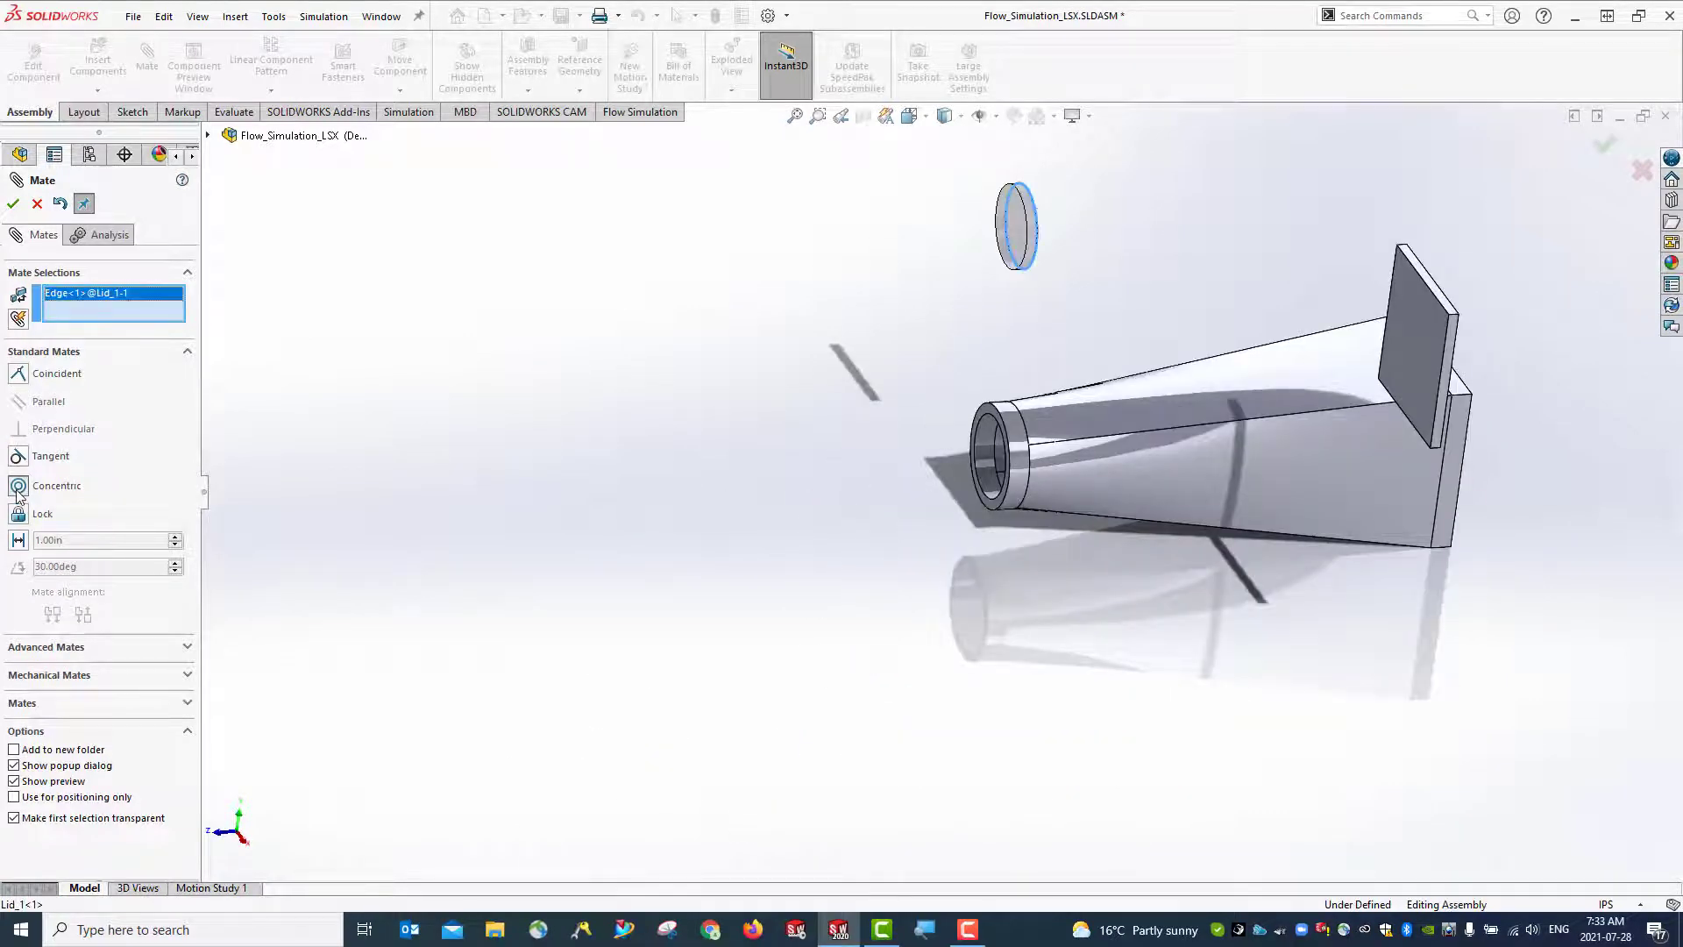
{"action": "left_click", "coordinate": [982, 436]}
{"action": "left_click", "coordinate": [938, 506]}
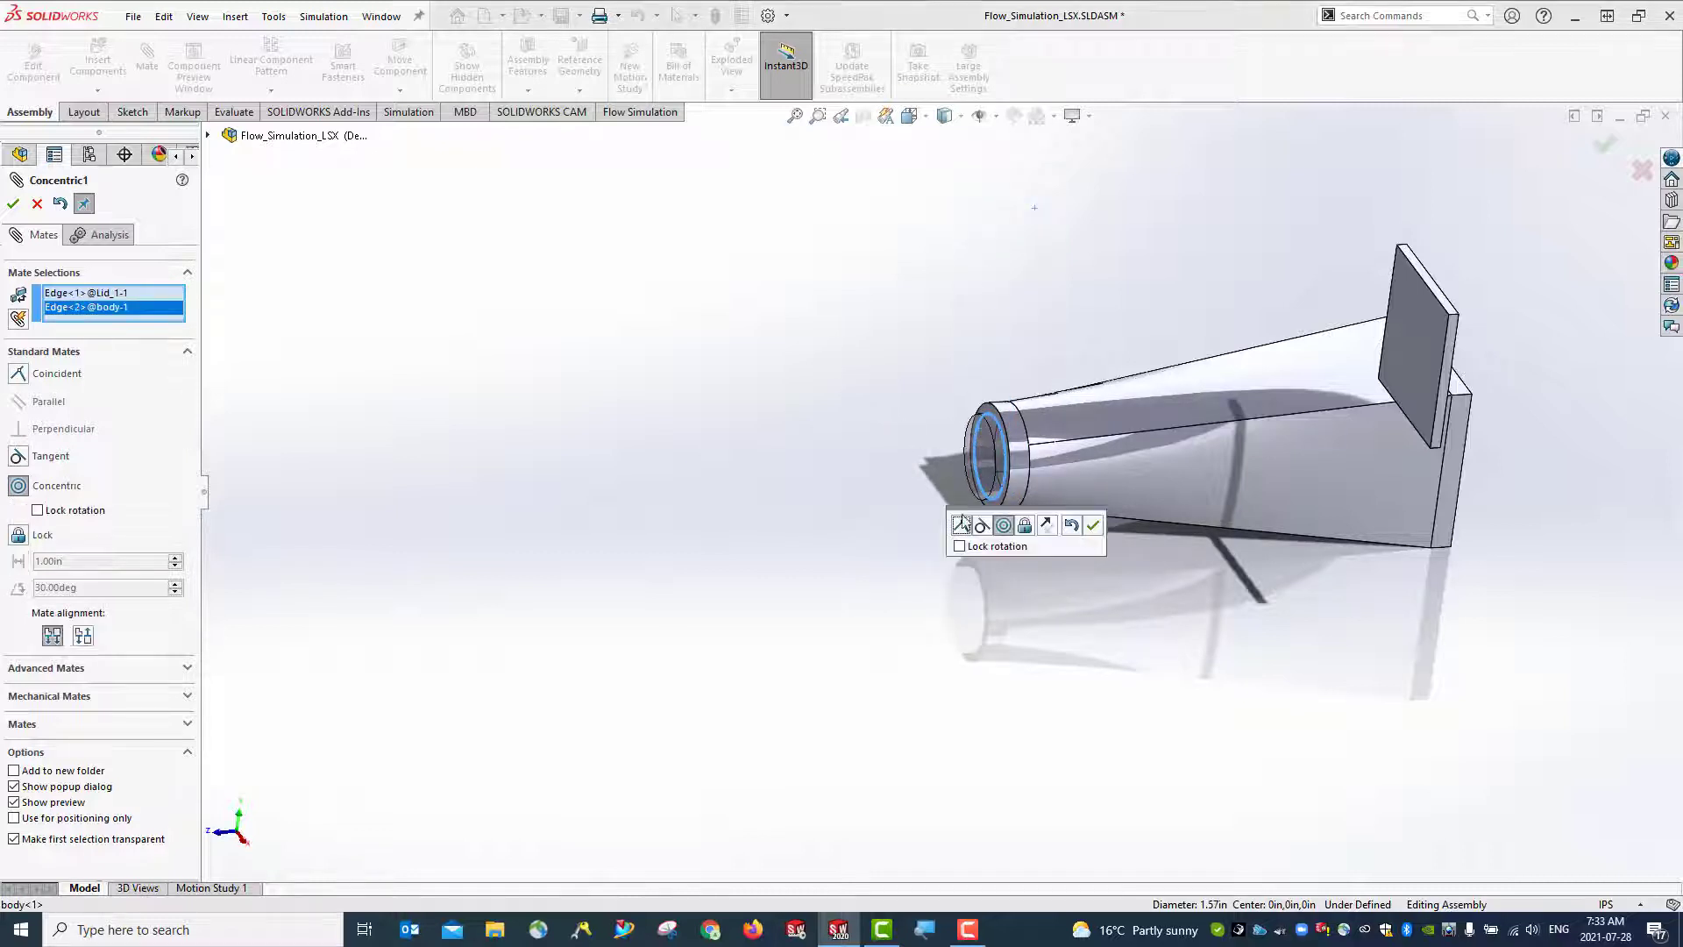
{"action": "left_click", "coordinate": [1094, 526]}
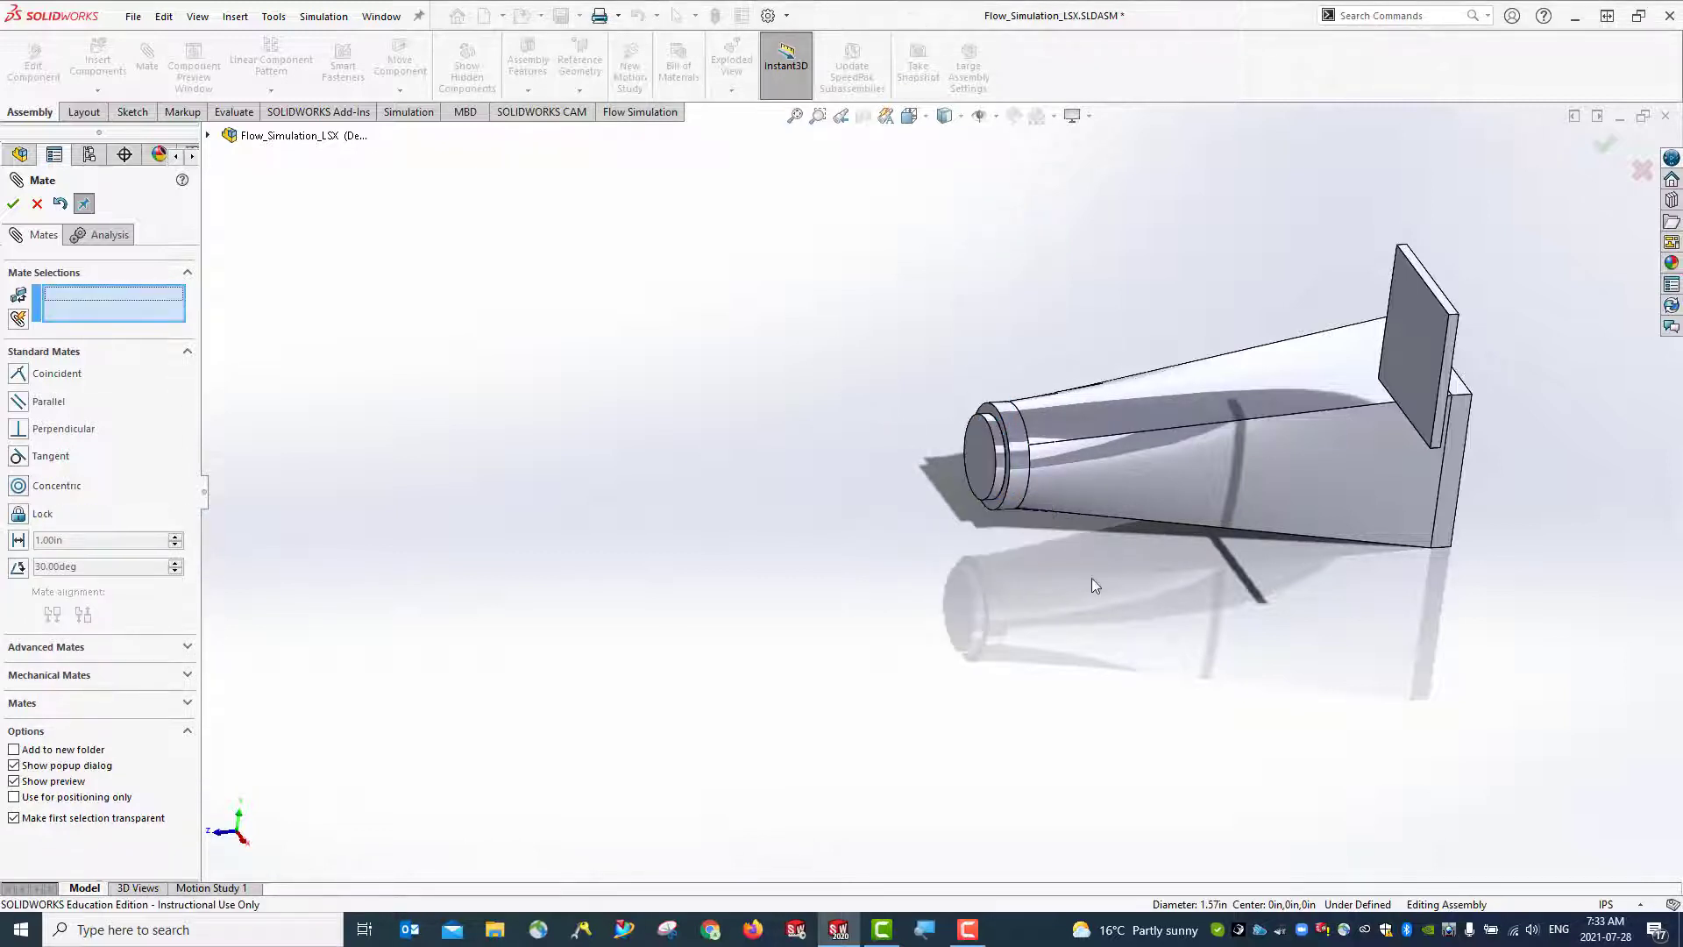
Mate the square lid's flat face coincident with the body's square end face, and slide the lid clear of the opening
{"action": "left_click_drag", "start_coordinate": [1091, 577], "coordinate": [1604, 338]}
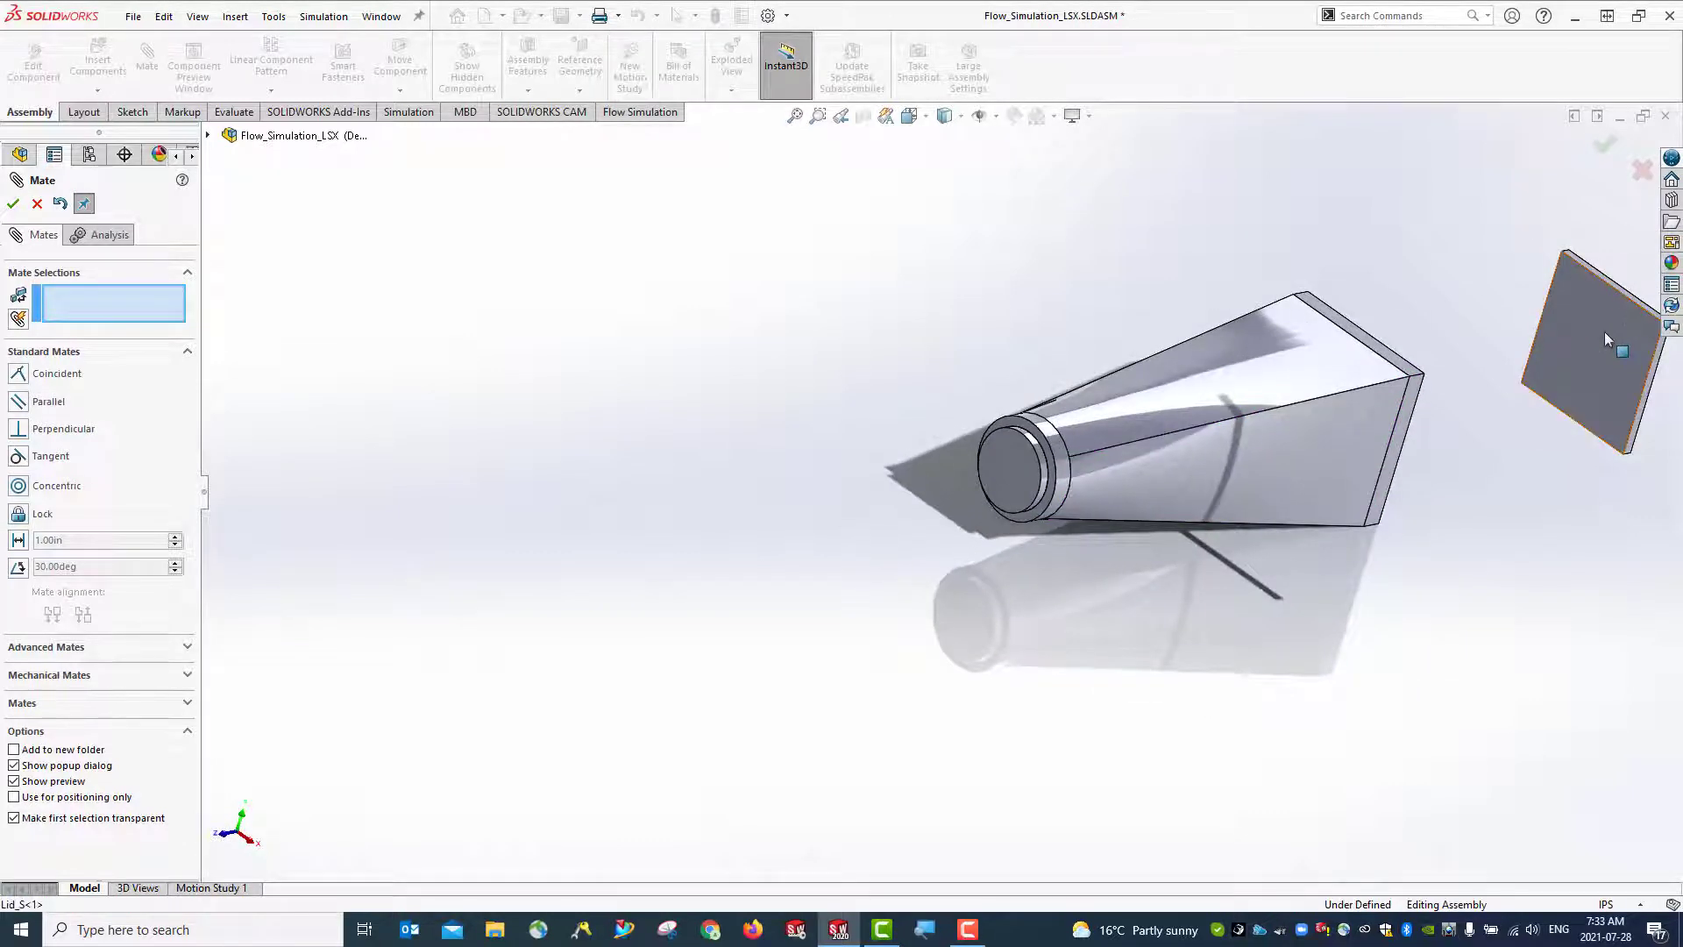
{"action": "left_click", "coordinate": [1604, 337]}
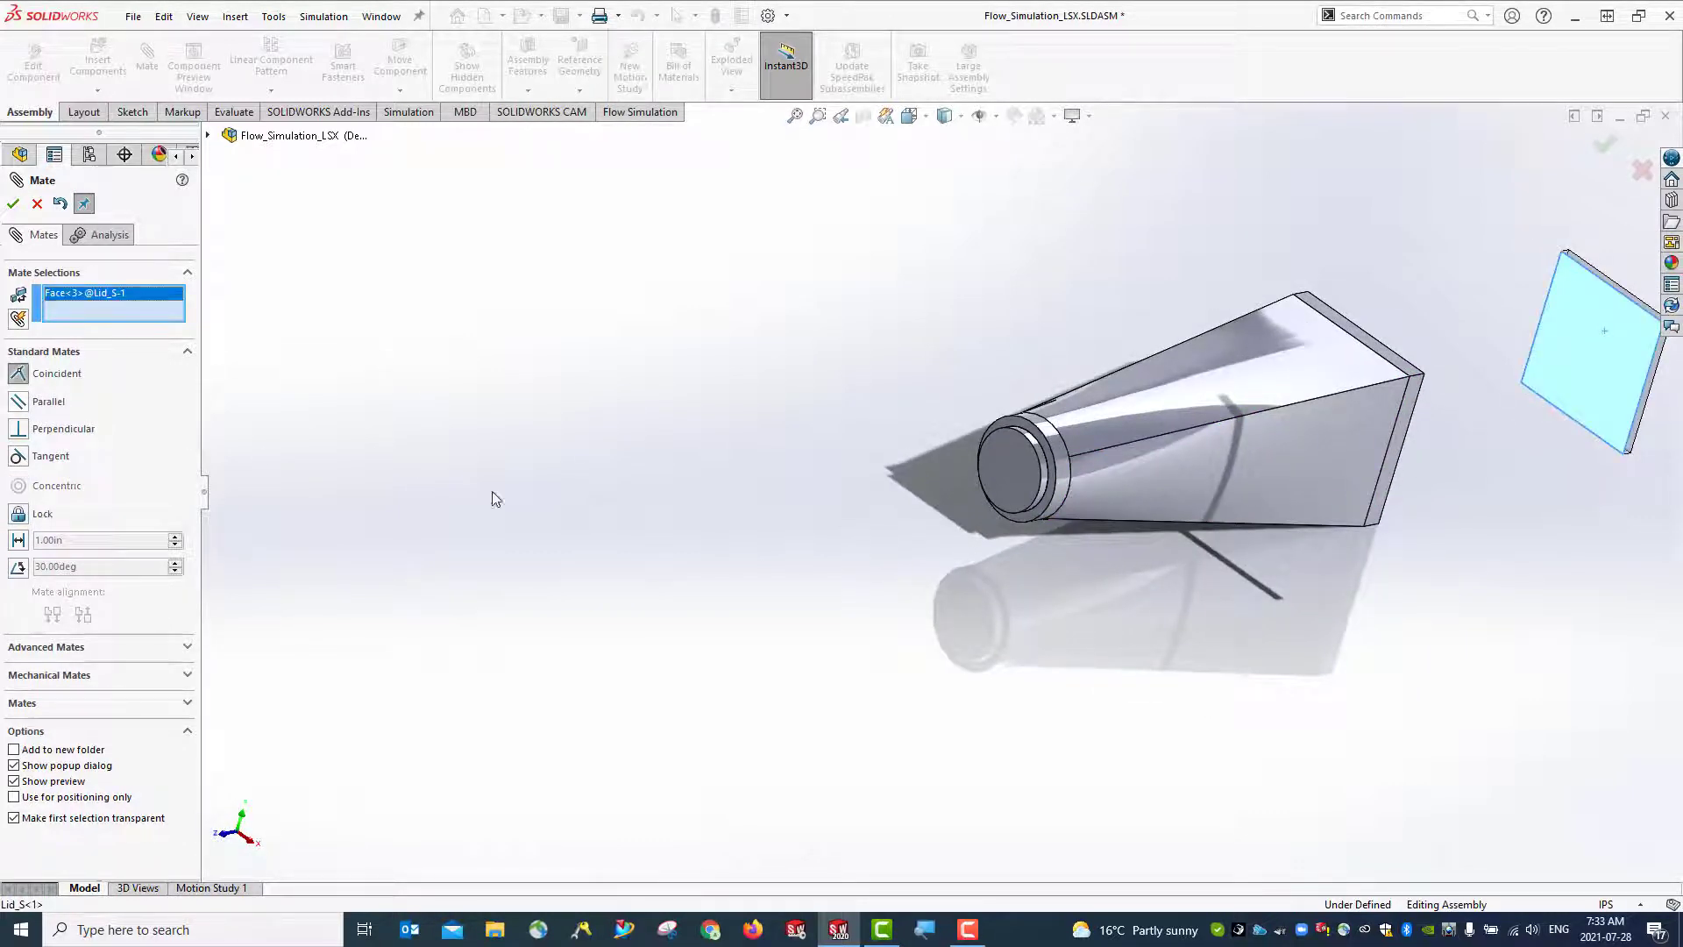
{"action": "middle_click_drag", "start_coordinate": [801, 510], "coordinate": [612, 519]}
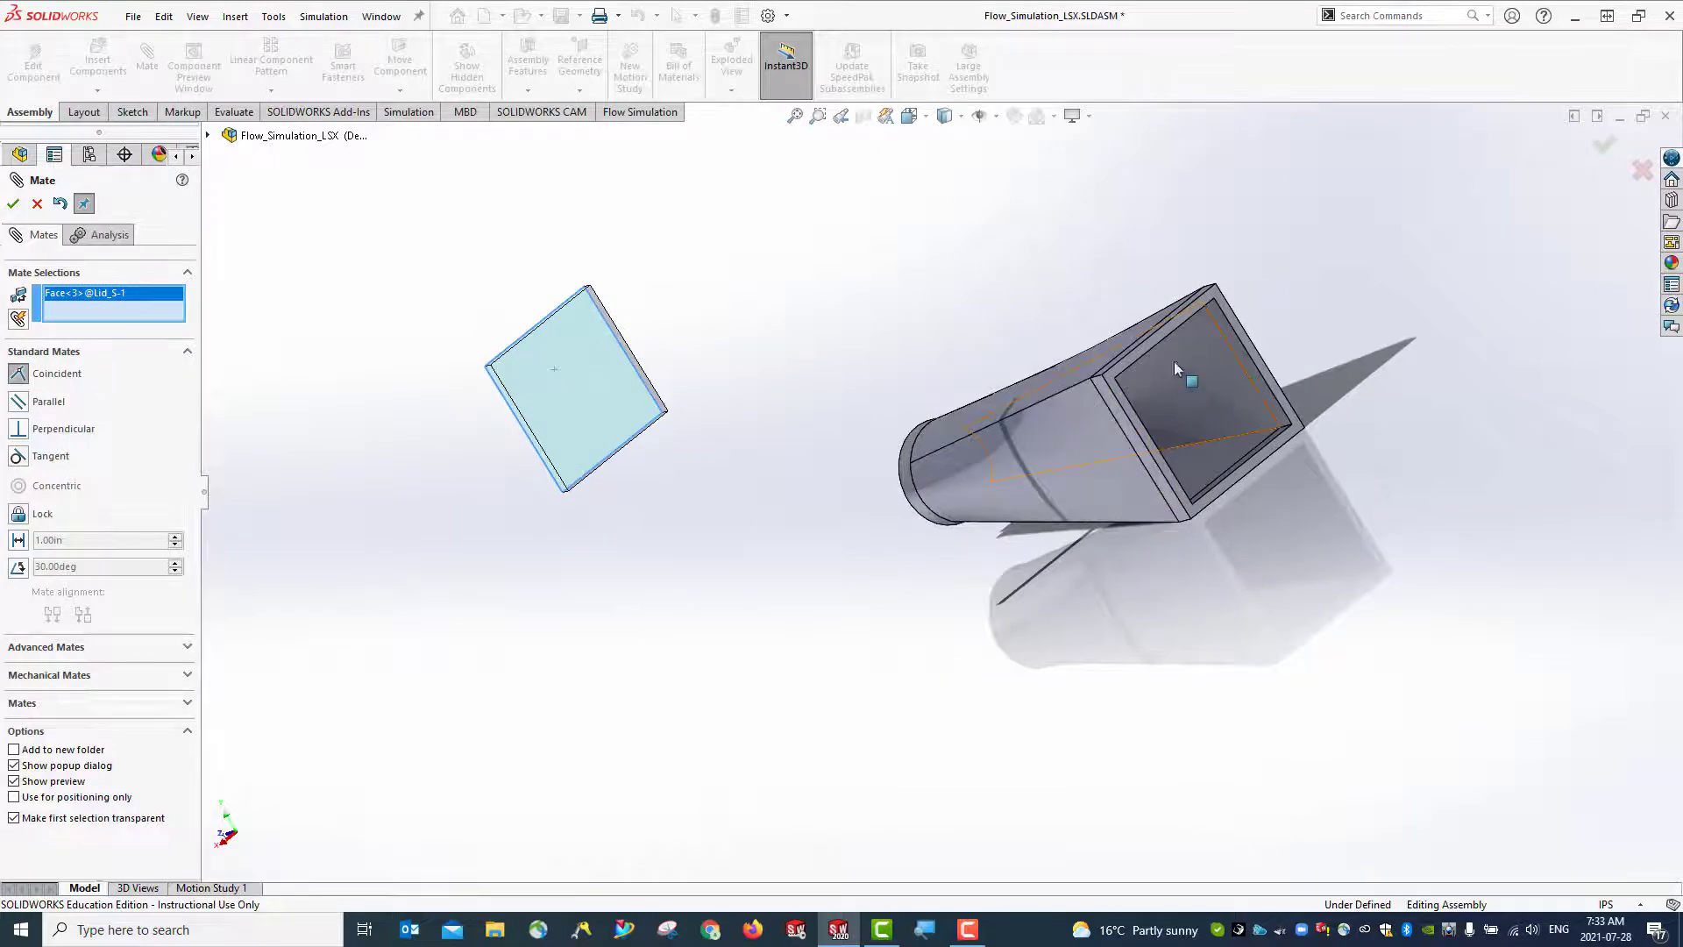
{"action": "scroll", "coordinate": [1171, 350], "scroll_direction": "down", "scroll_amount": 3}
{"action": "left_click", "coordinate": [1166, 336]}
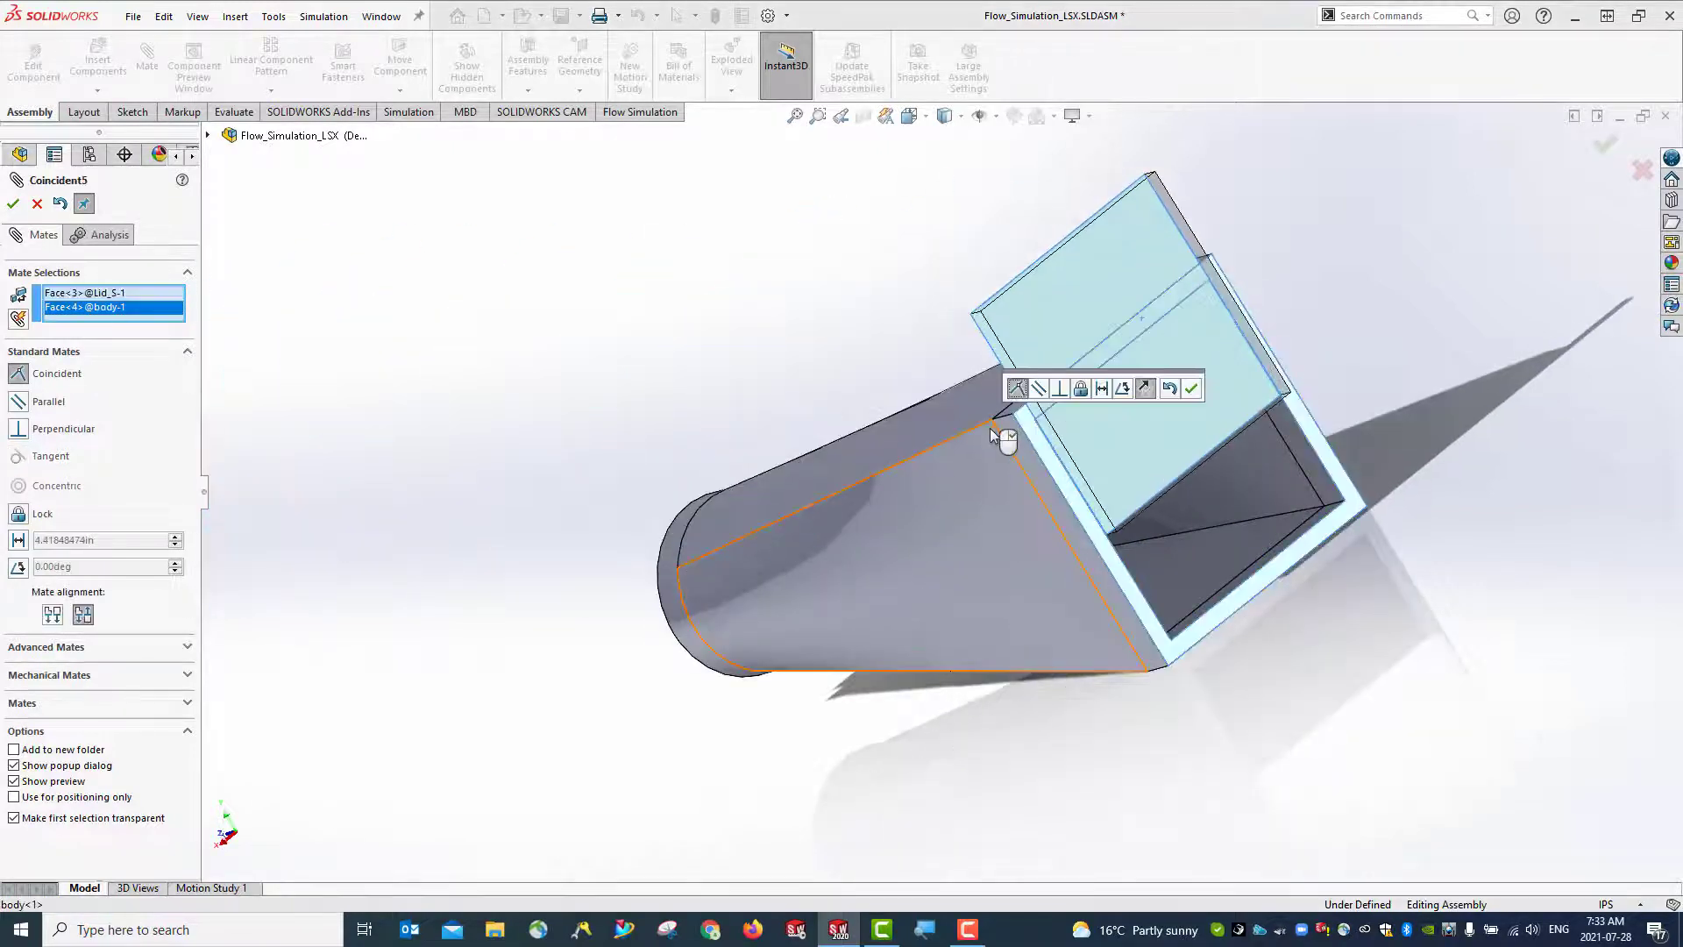
{"action": "left_click", "coordinate": [1190, 389]}
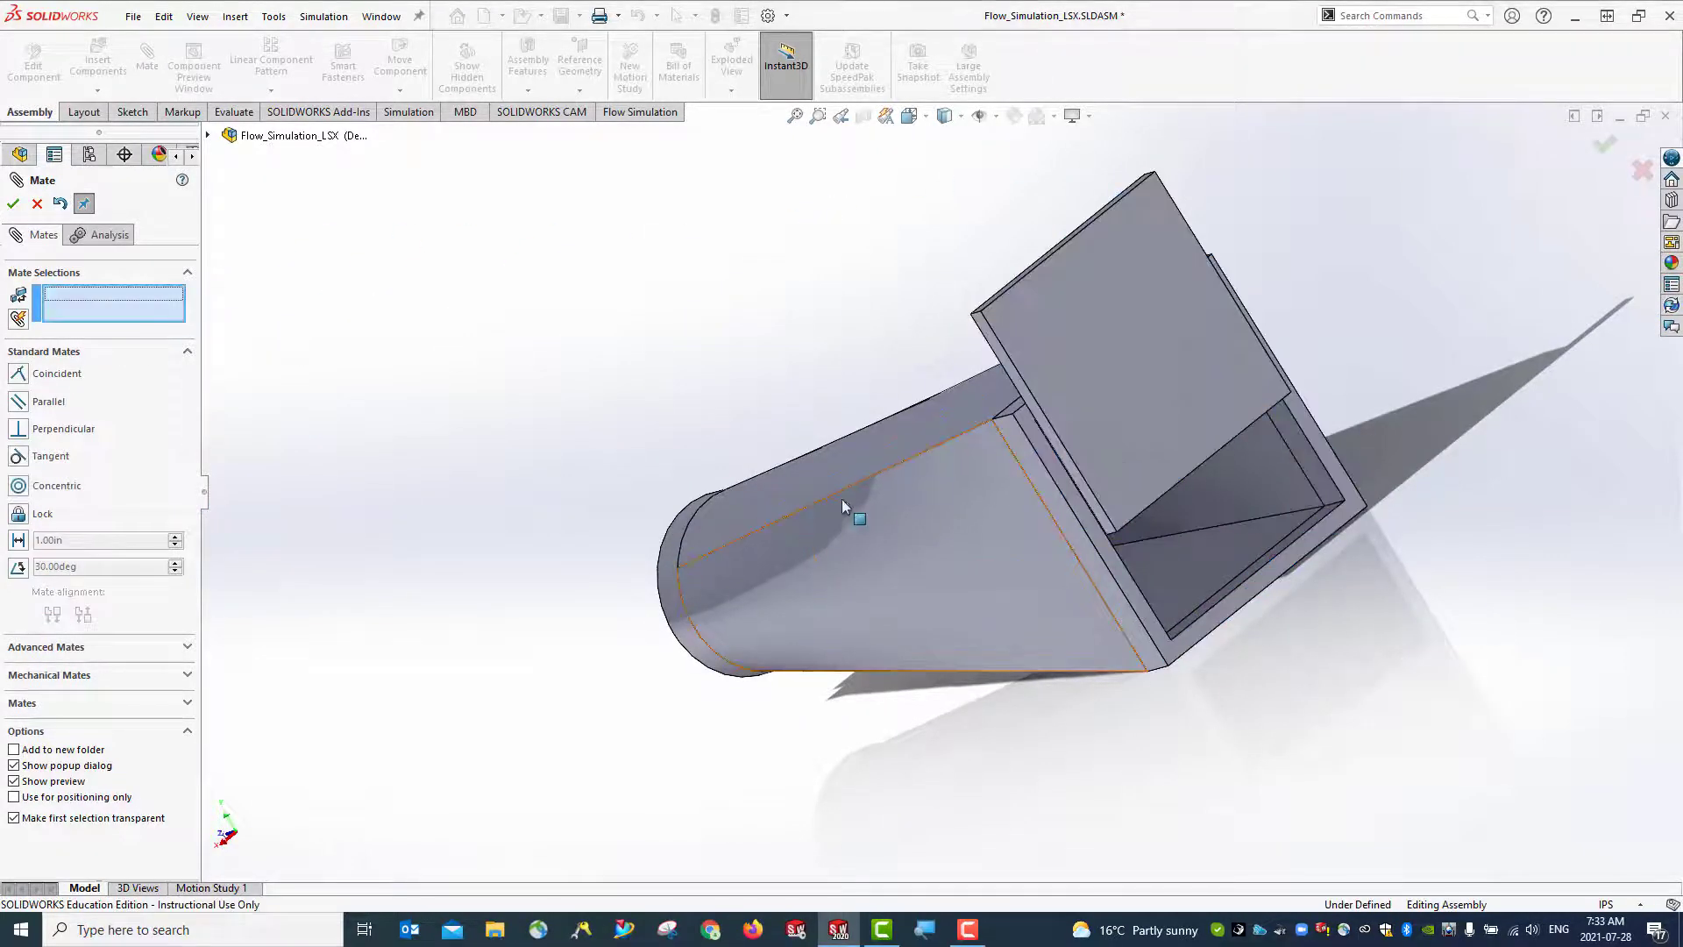
{"action": "left_click_drag", "start_coordinate": [1150, 415], "coordinate": [899, 499]}
{"action": "key", "text": "ctrl+z"}
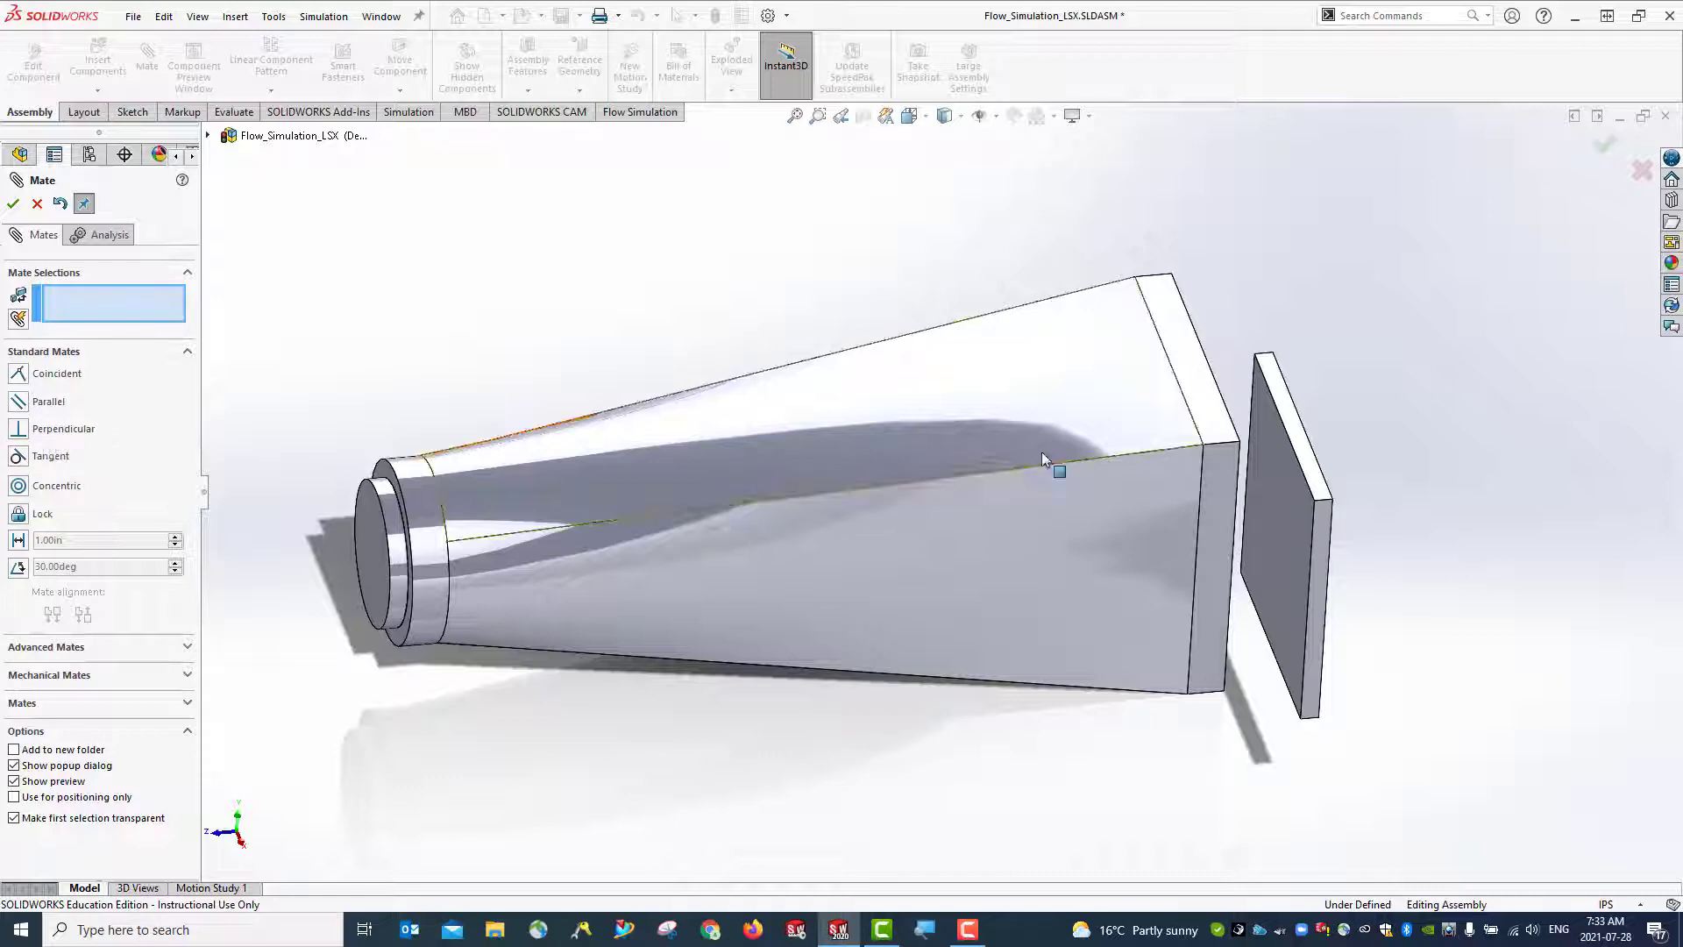
Add a coincident mate between one edge of the square lid and the matching inner edge of the body's square opening
{"action": "left_click", "coordinate": [1276, 406]}
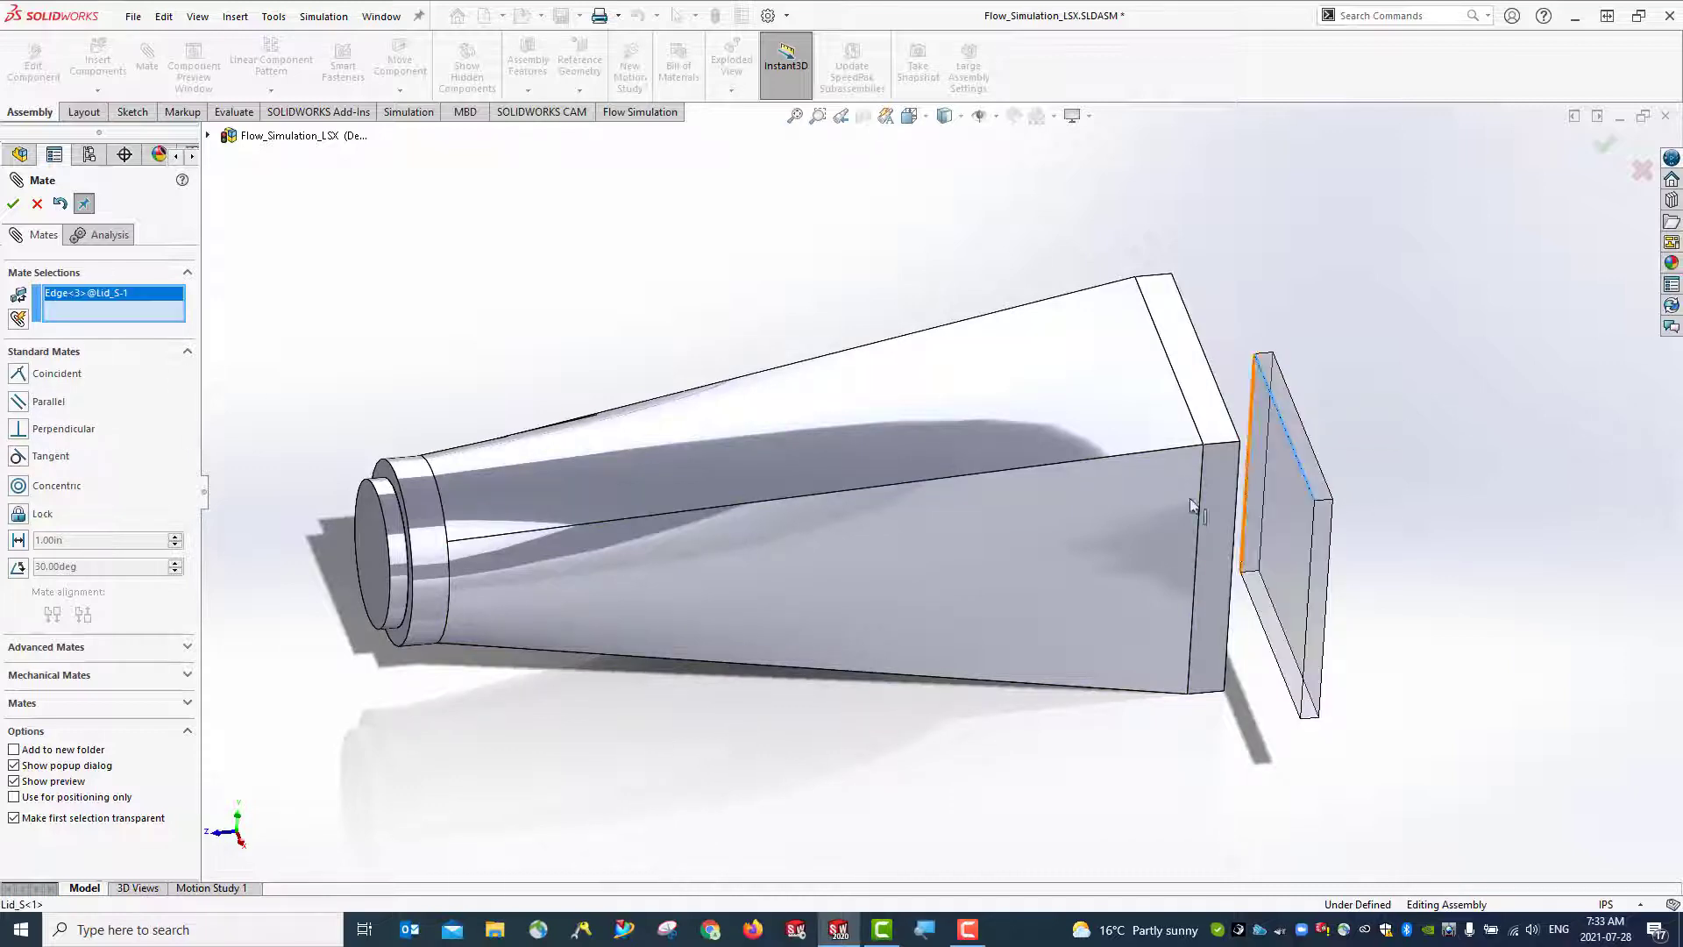
{"action": "middle_click_drag", "start_coordinate": [1156, 552], "coordinate": [1169, 423]}
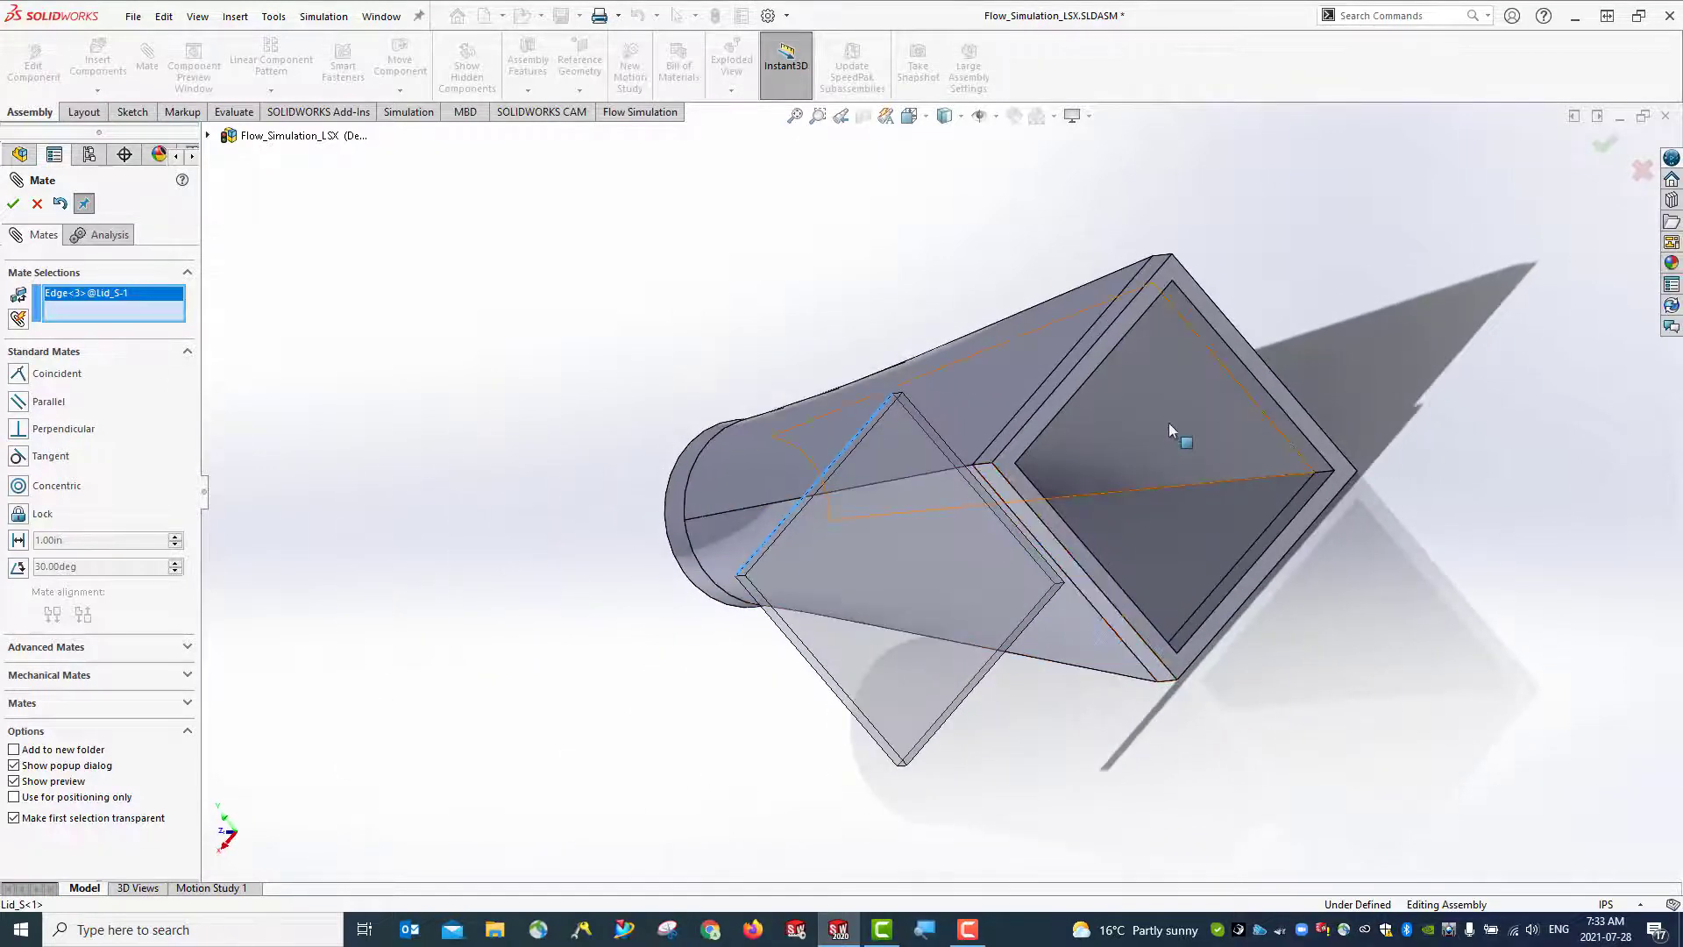
{"action": "left_click", "coordinate": [1108, 360]}
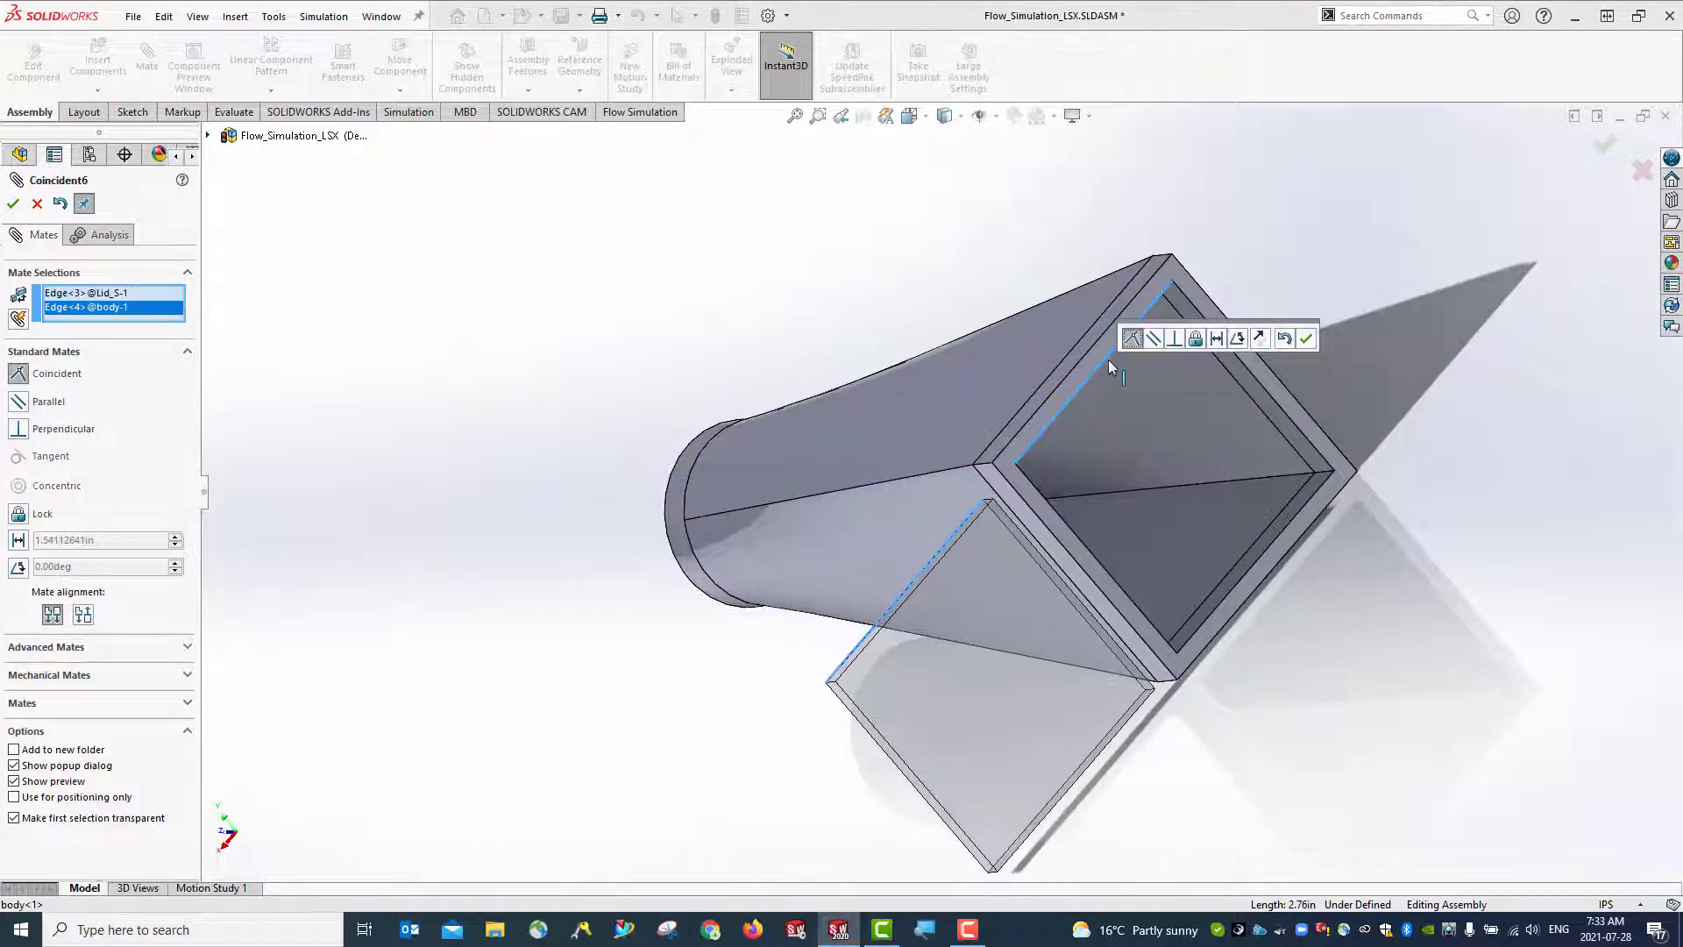
{"action": "left_click", "coordinate": [1306, 339]}
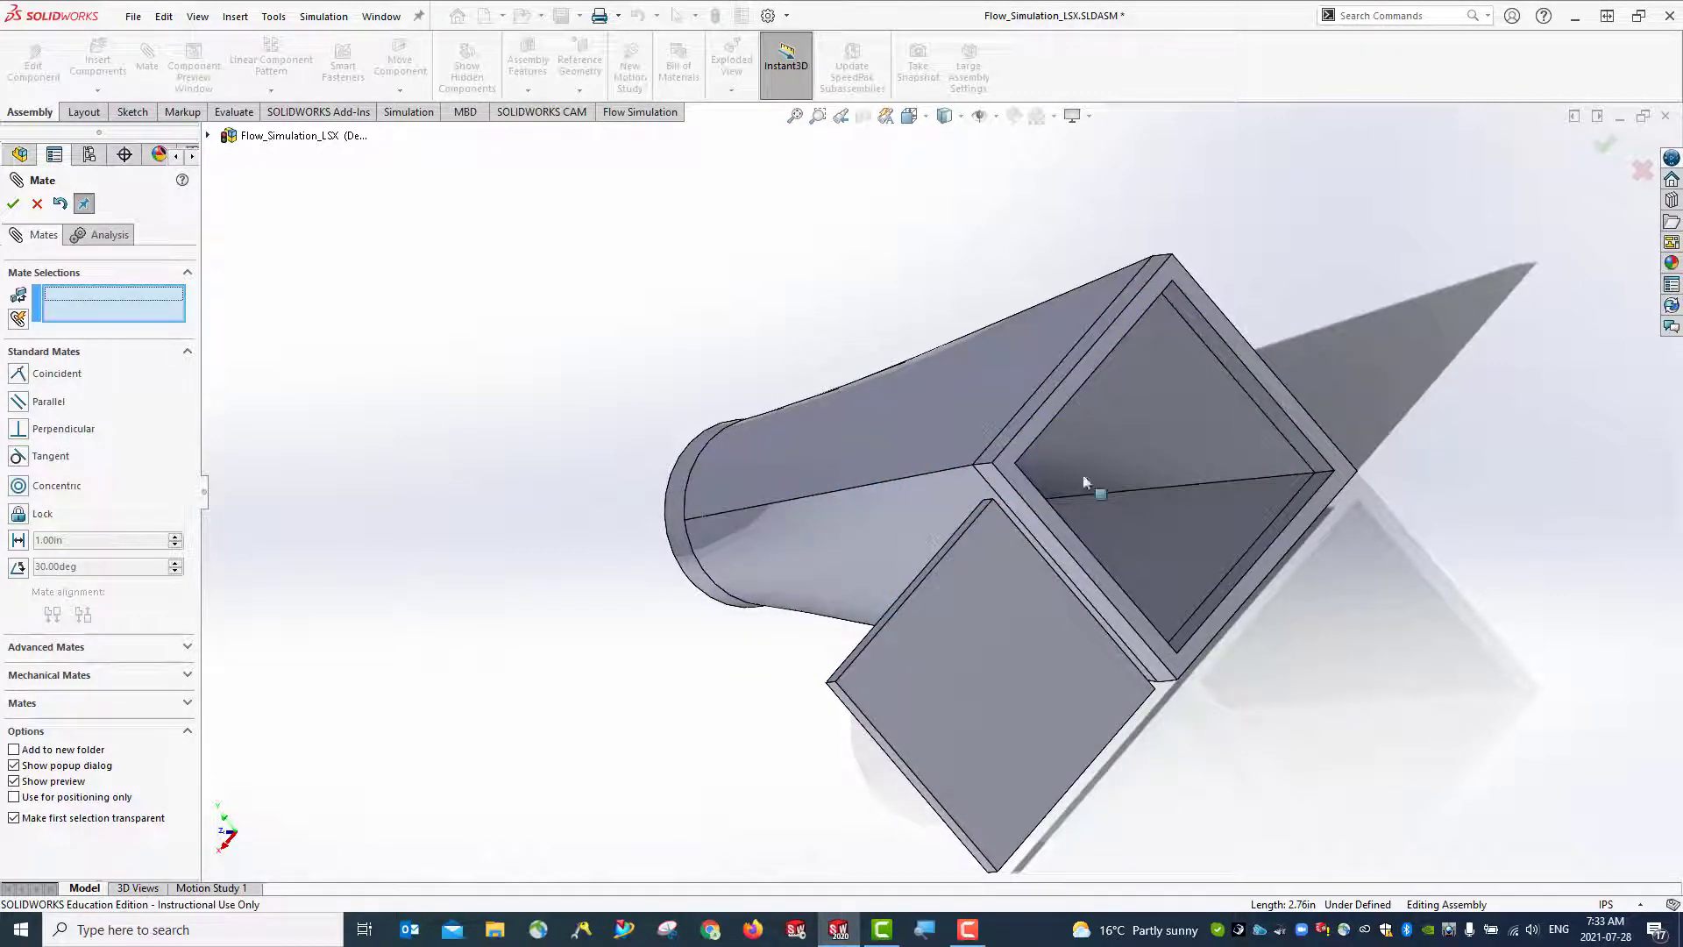
Mate the square lid's adjacent edge coincident with the corresponding inner edge of the square opening, and finish mating
{"action": "middle_click_drag", "start_coordinate": [1176, 601], "coordinate": [594, 728]}
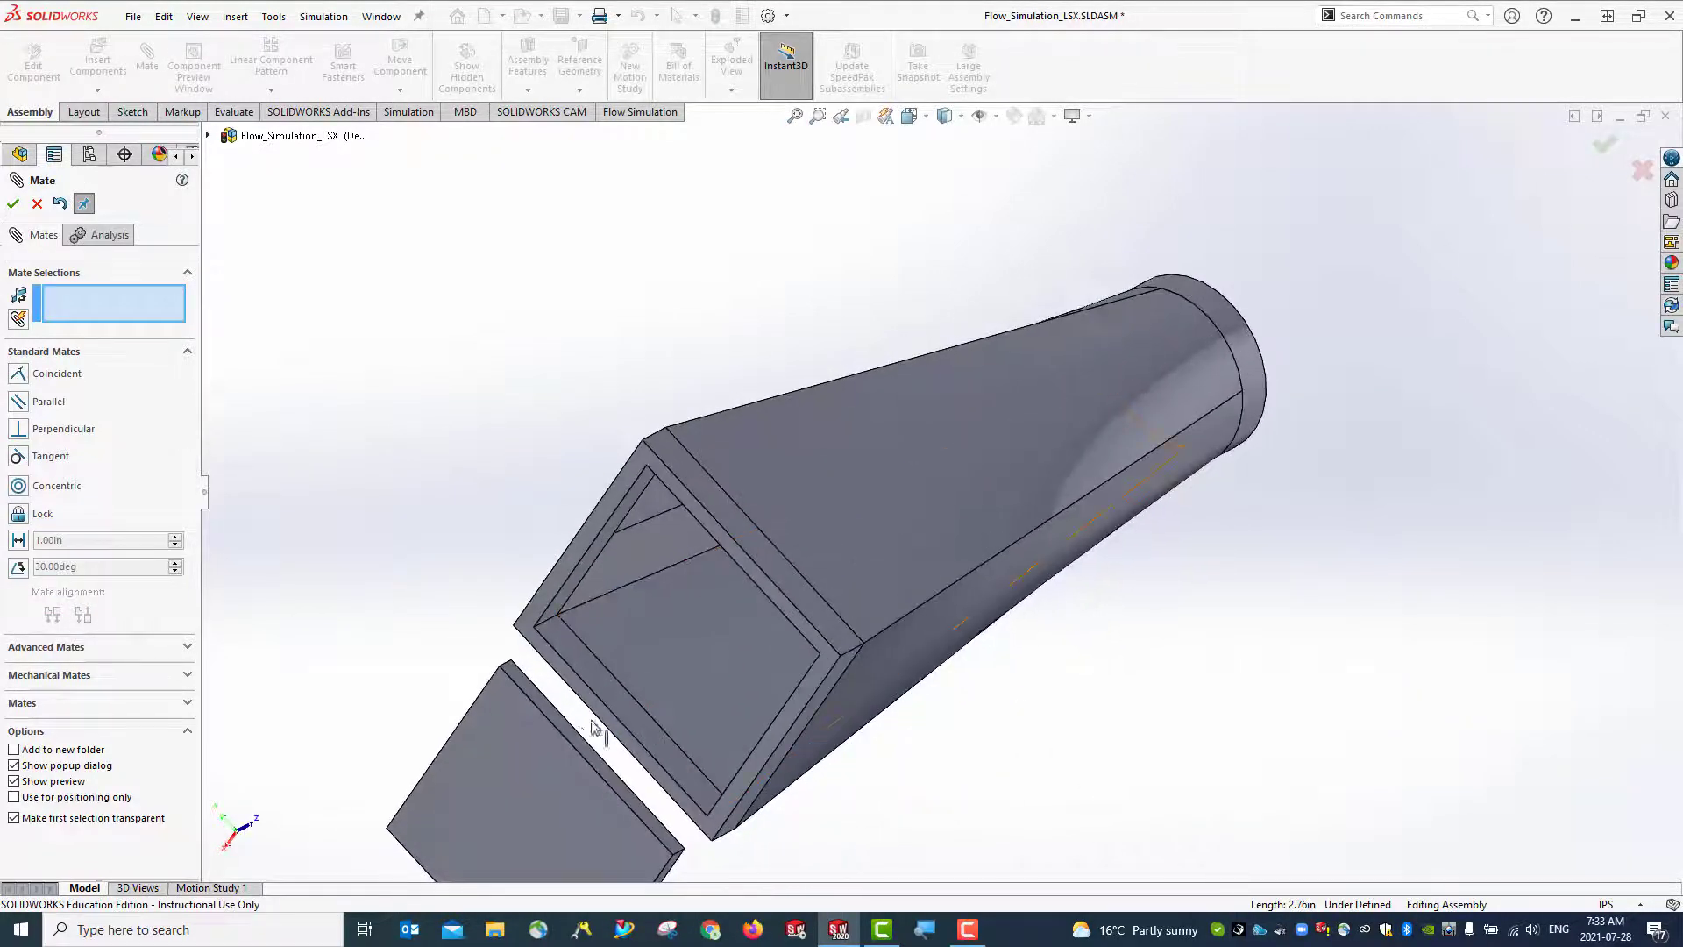
{"action": "left_click", "coordinate": [576, 729]}
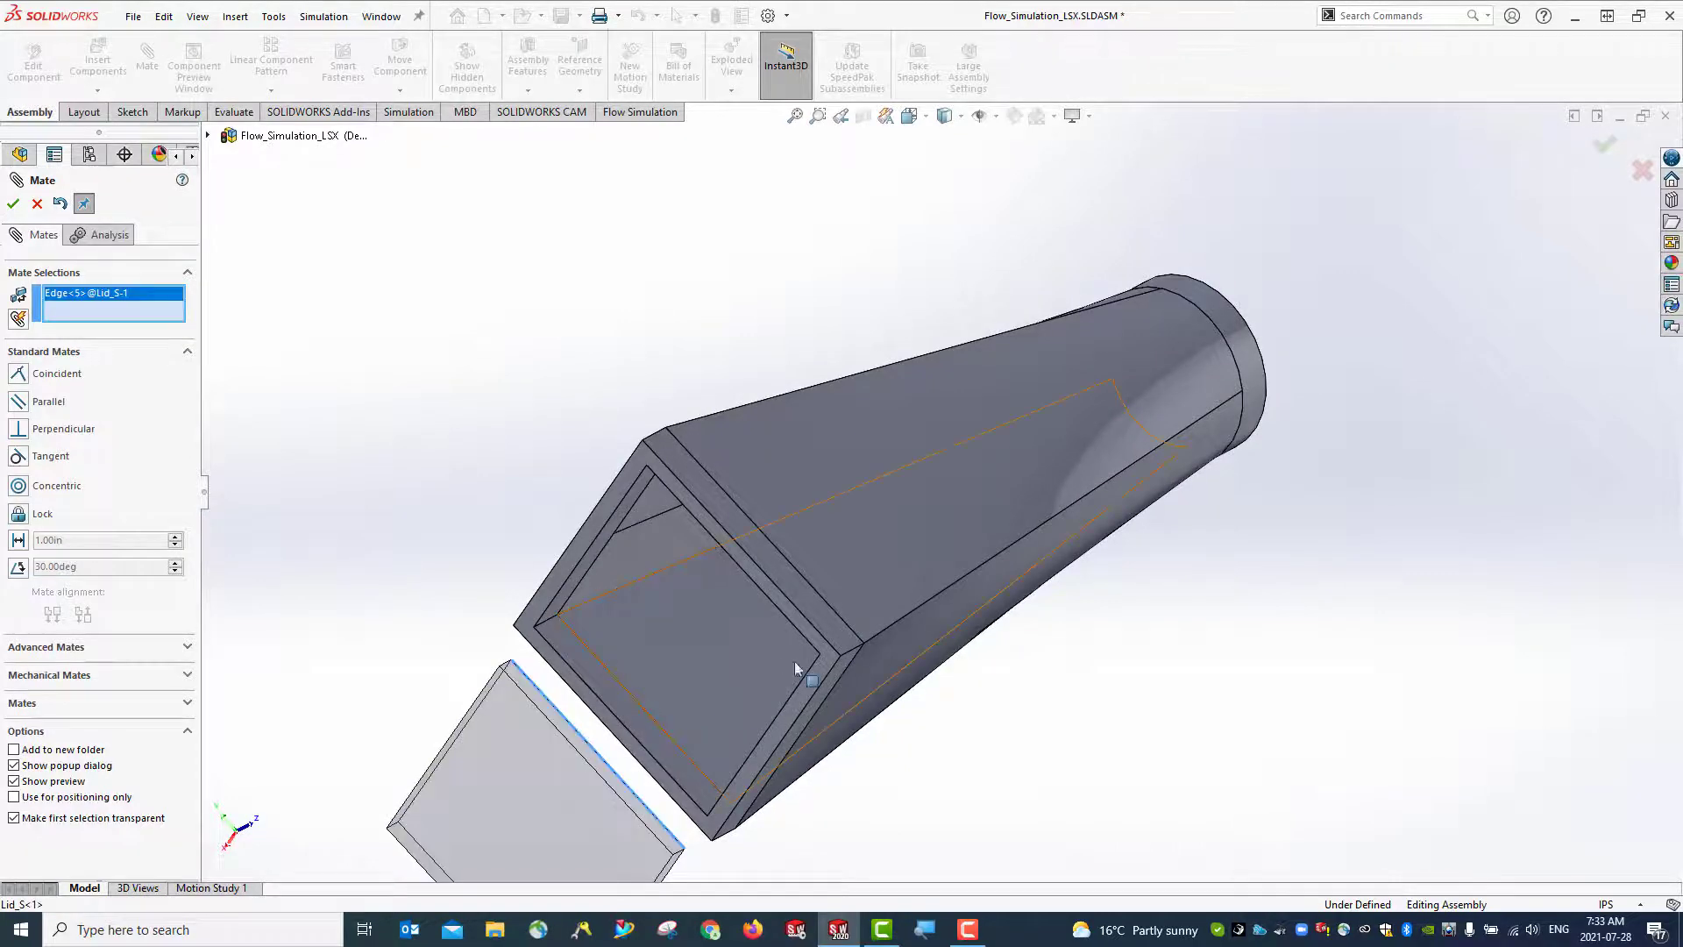
{"action": "middle_click_drag", "start_coordinate": [795, 661], "coordinate": [1063, 684]}
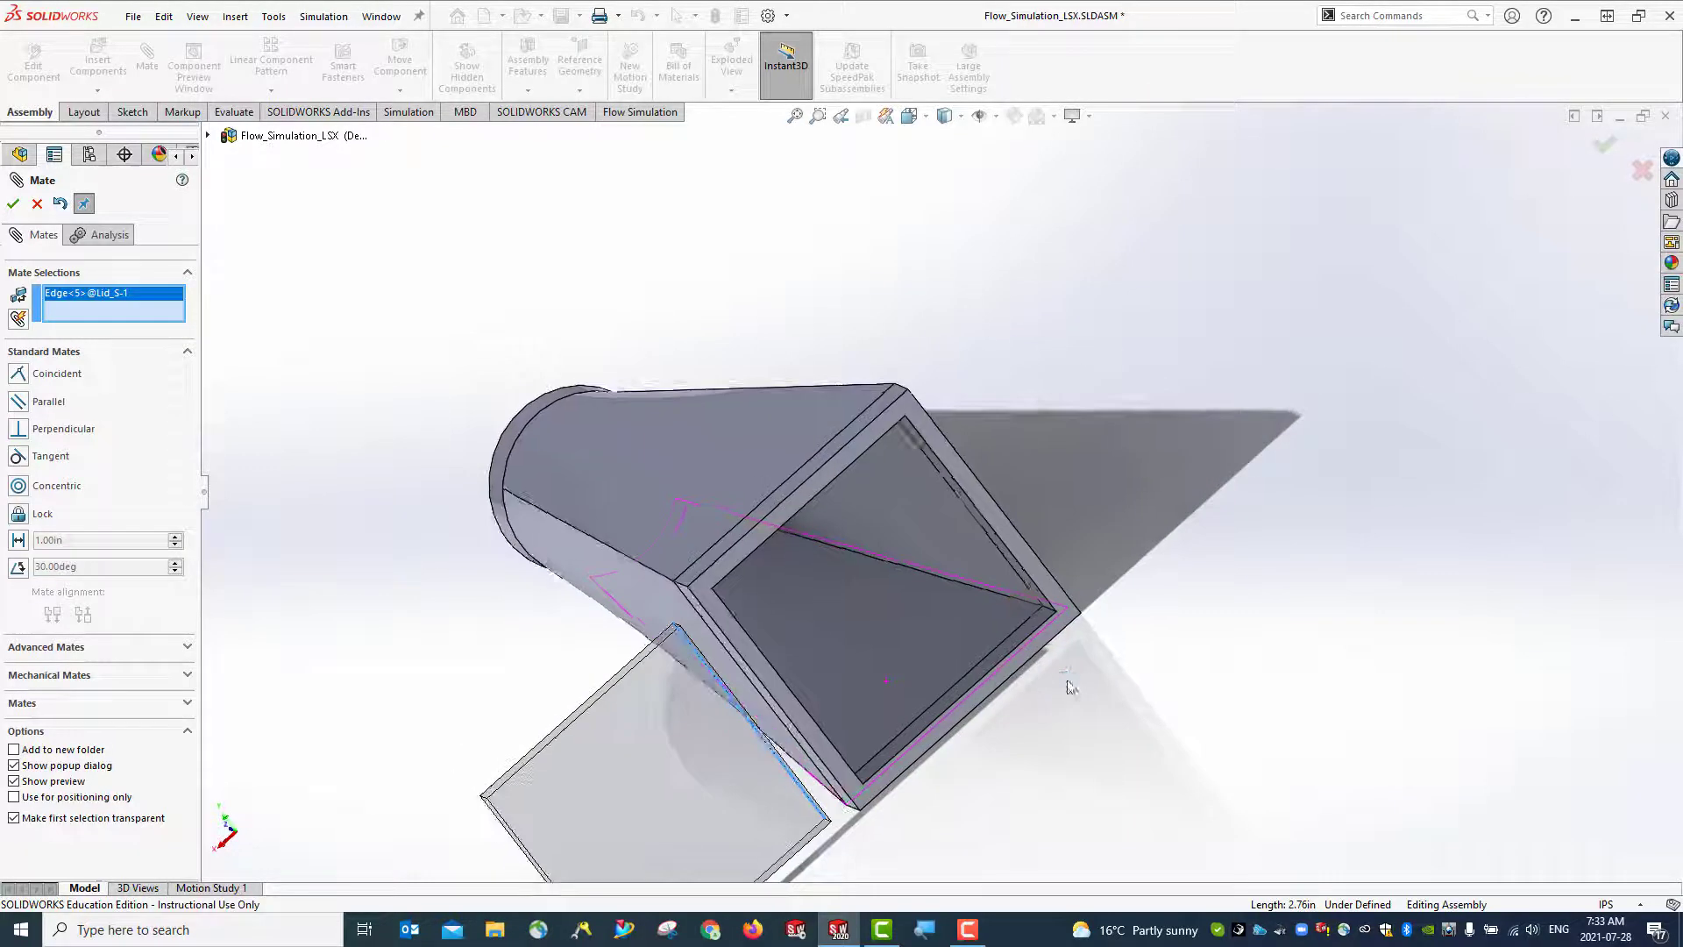
{"action": "left_click", "coordinate": [973, 505]}
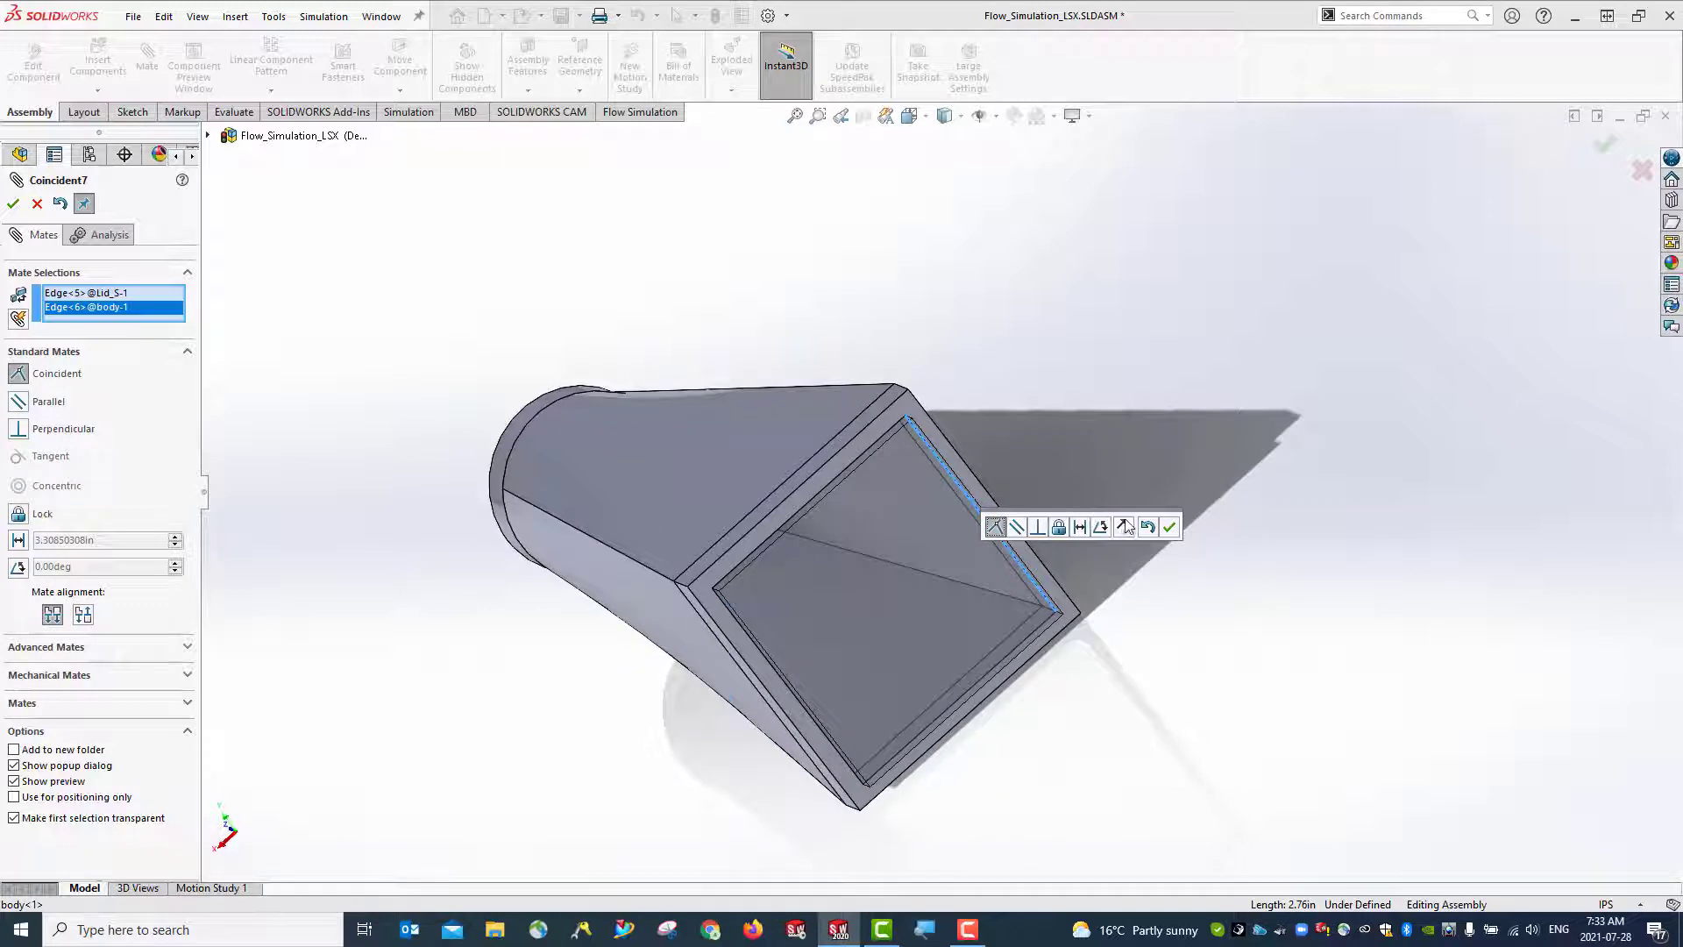
{"action": "left_click", "coordinate": [1169, 527]}
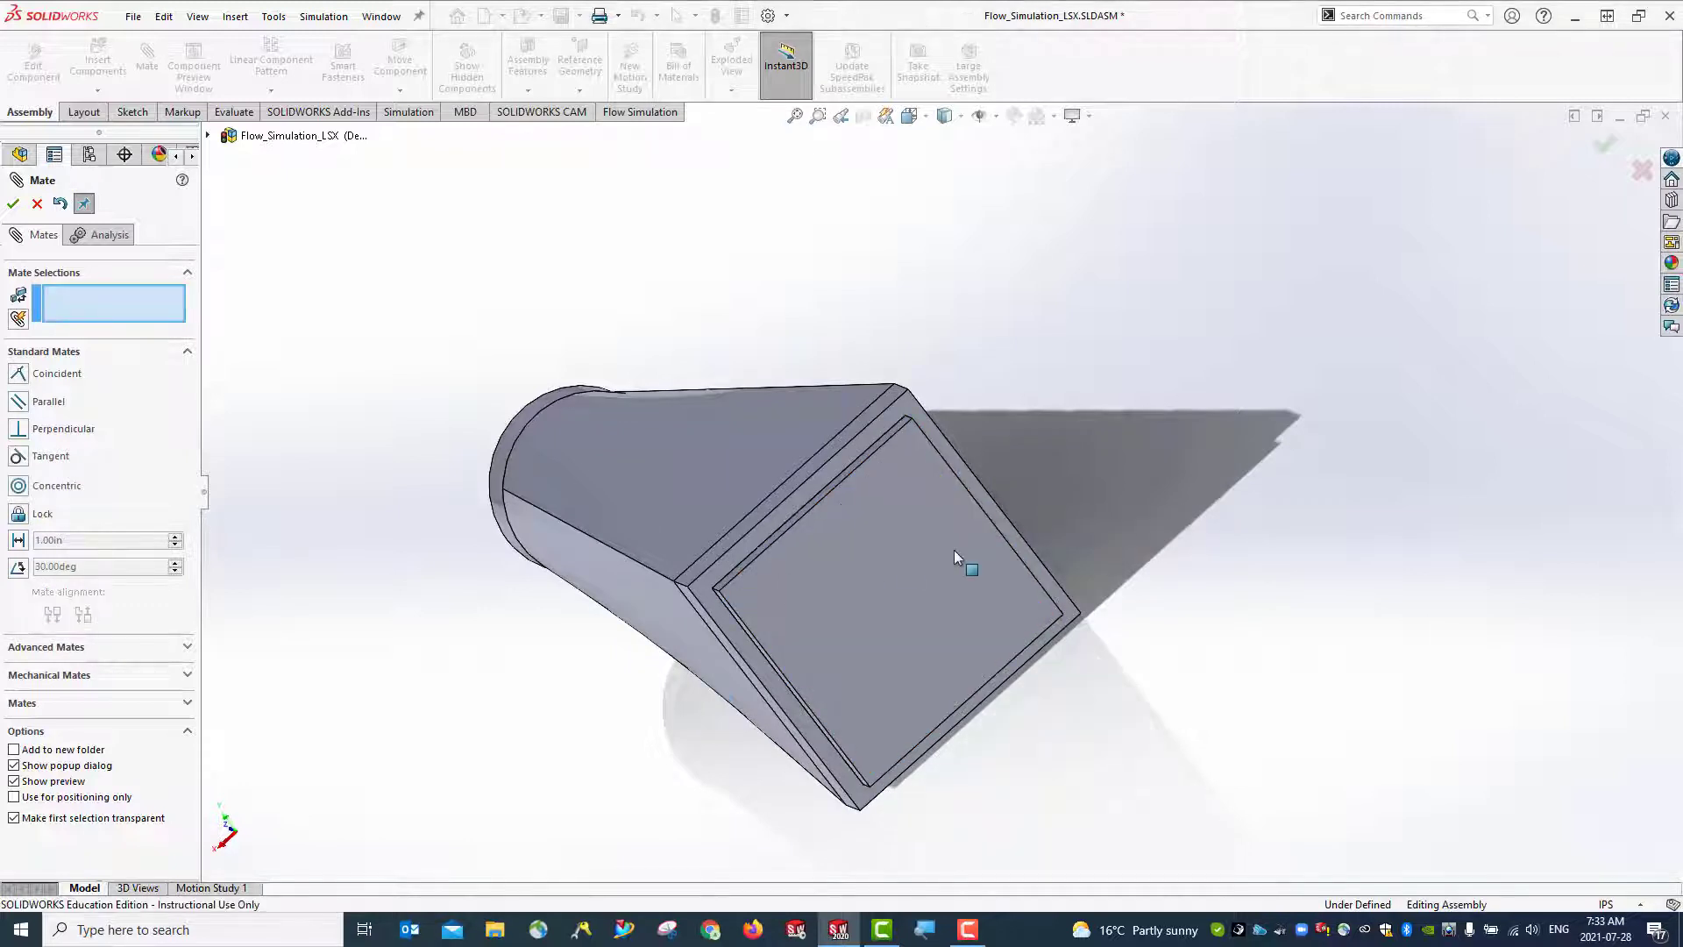
{"action": "left_click", "coordinate": [15, 206]}
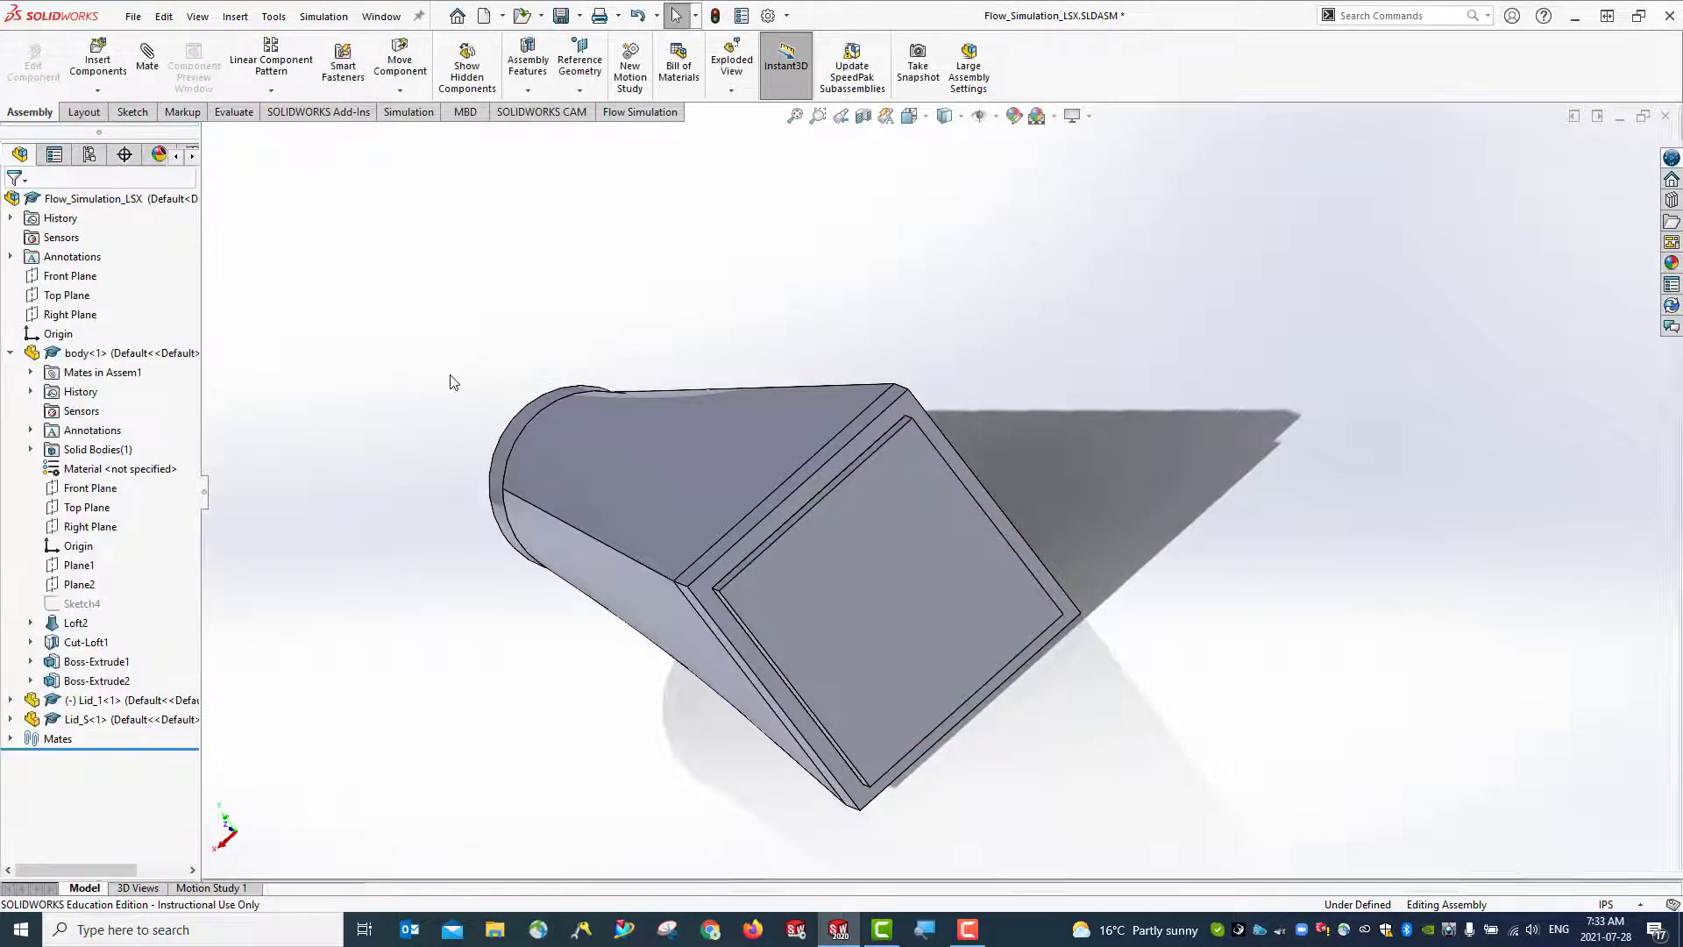
Save the assembly, collapse the body component's feature list, and check both lids in place
{"action": "left_click", "coordinate": [561, 16]}
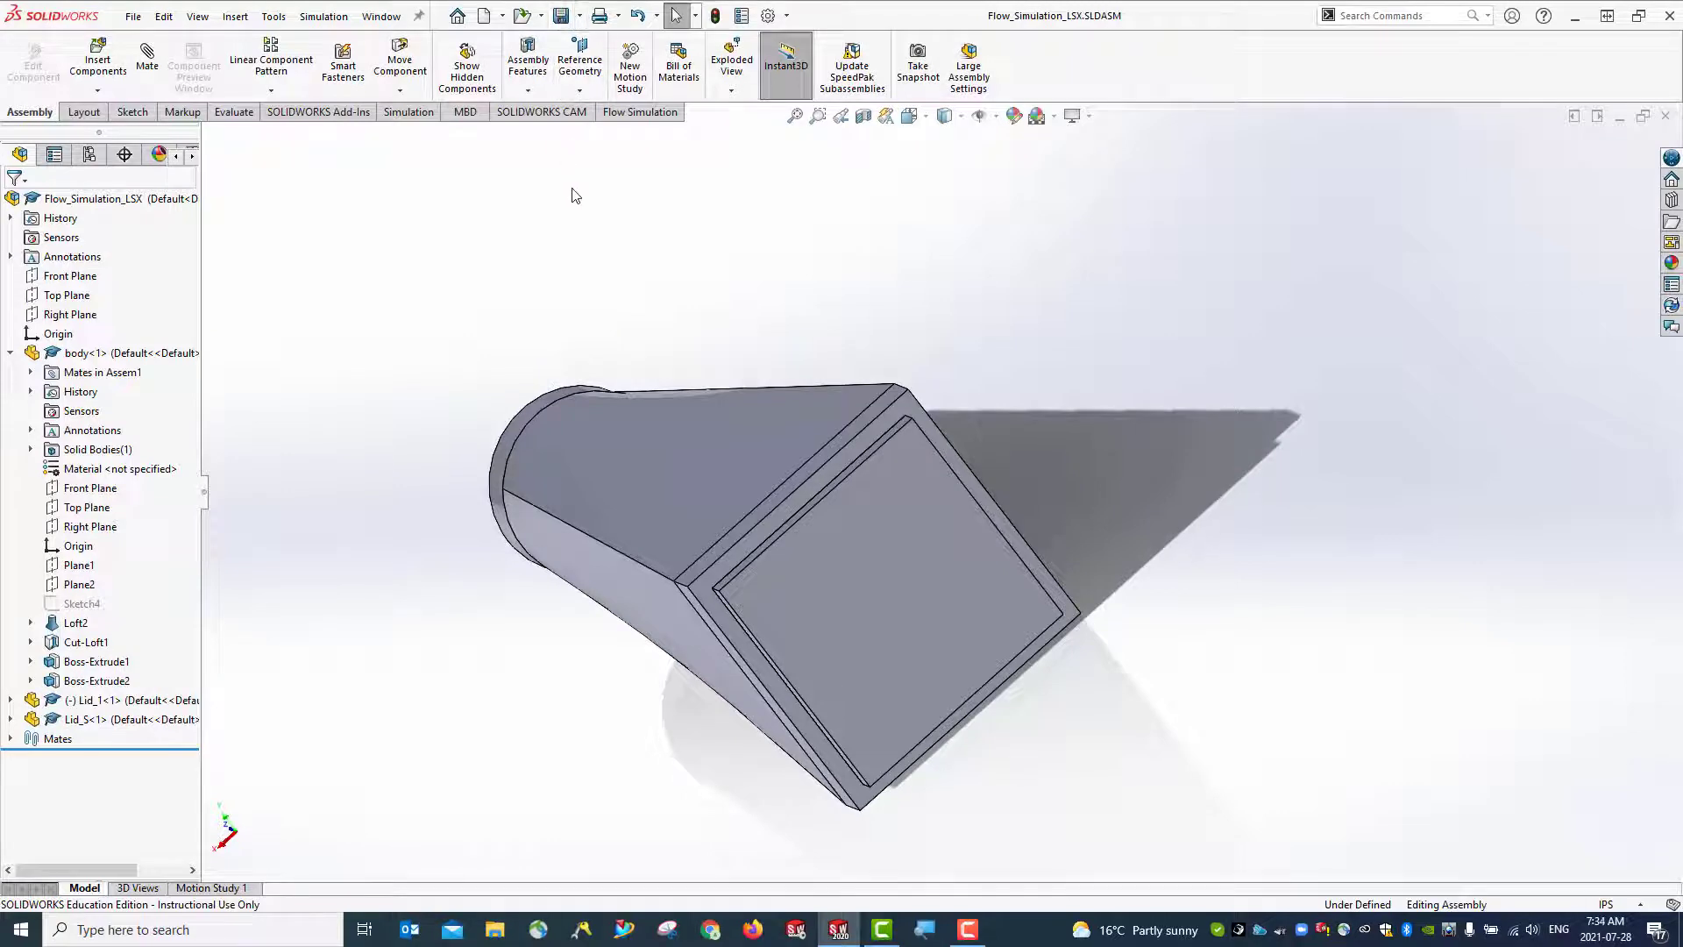
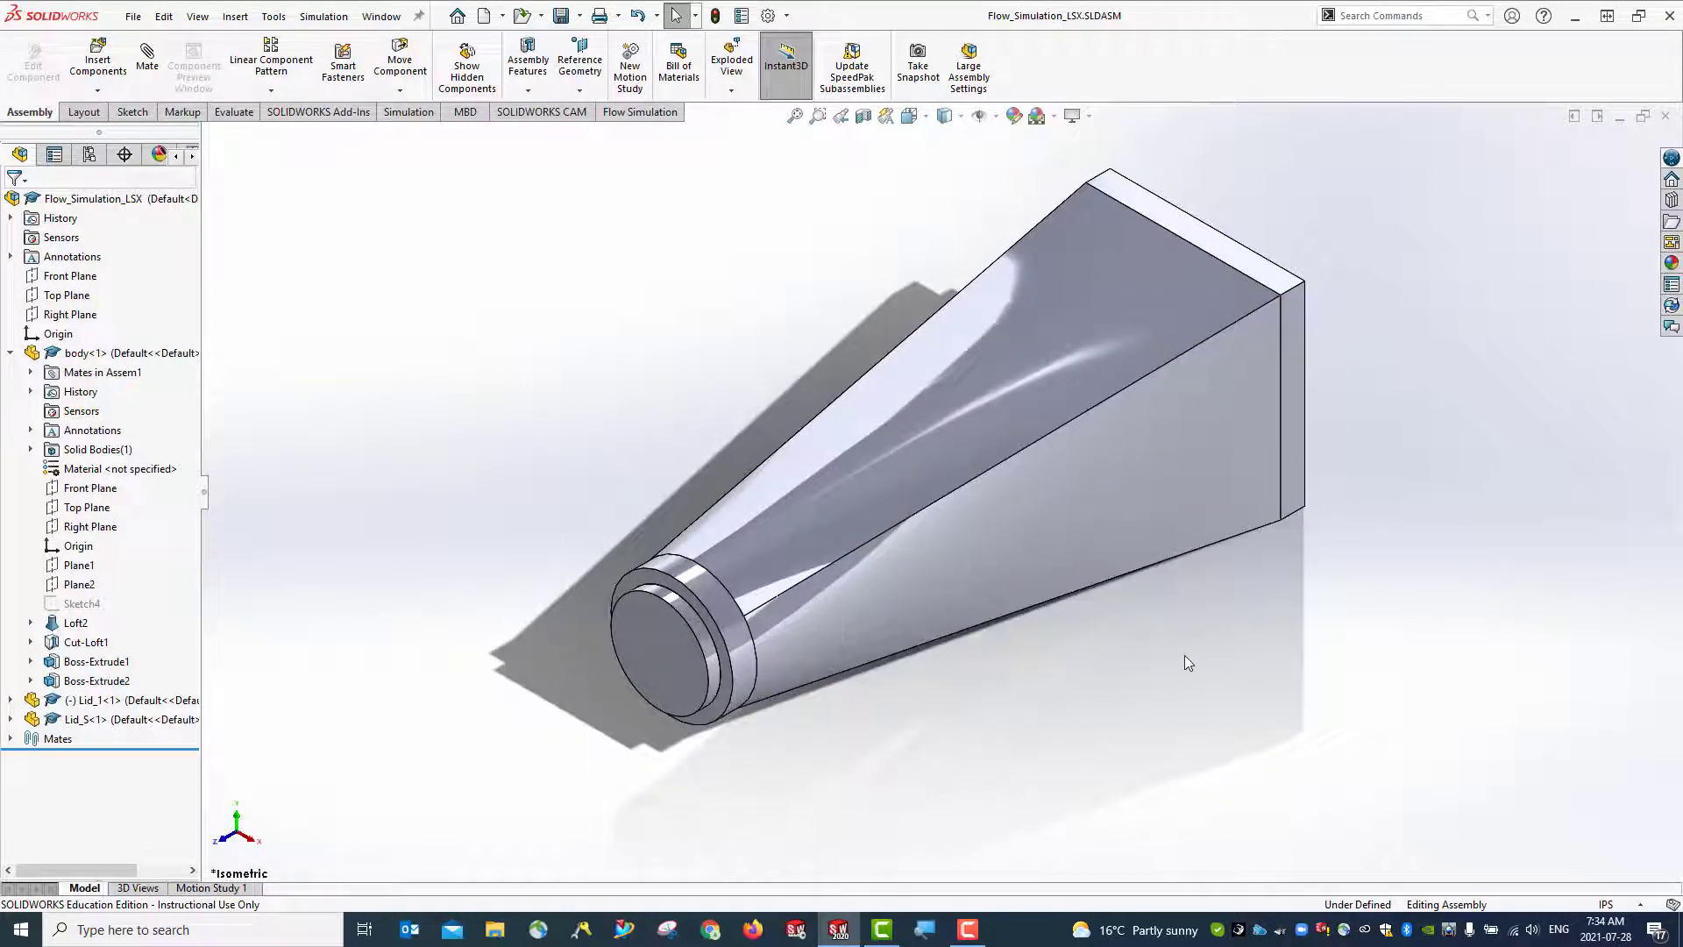
{"action": "left_click", "coordinate": [9, 353]}
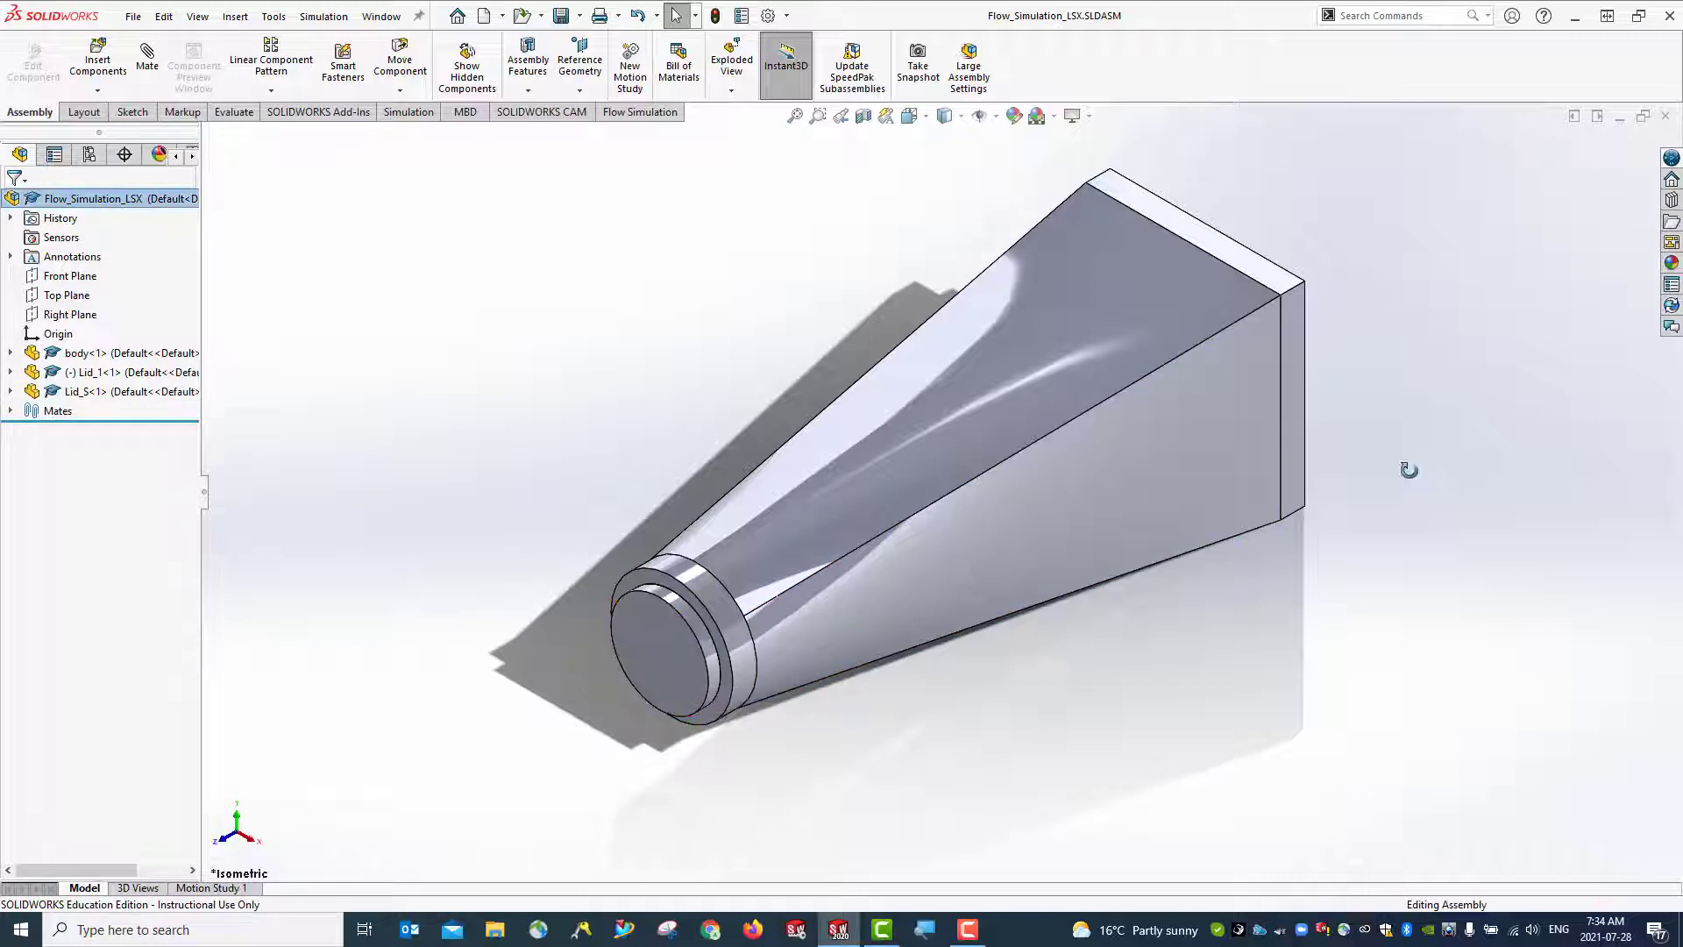
{"action": "middle_click_drag", "start_coordinate": [1422, 471], "coordinate": [1338, 514]}
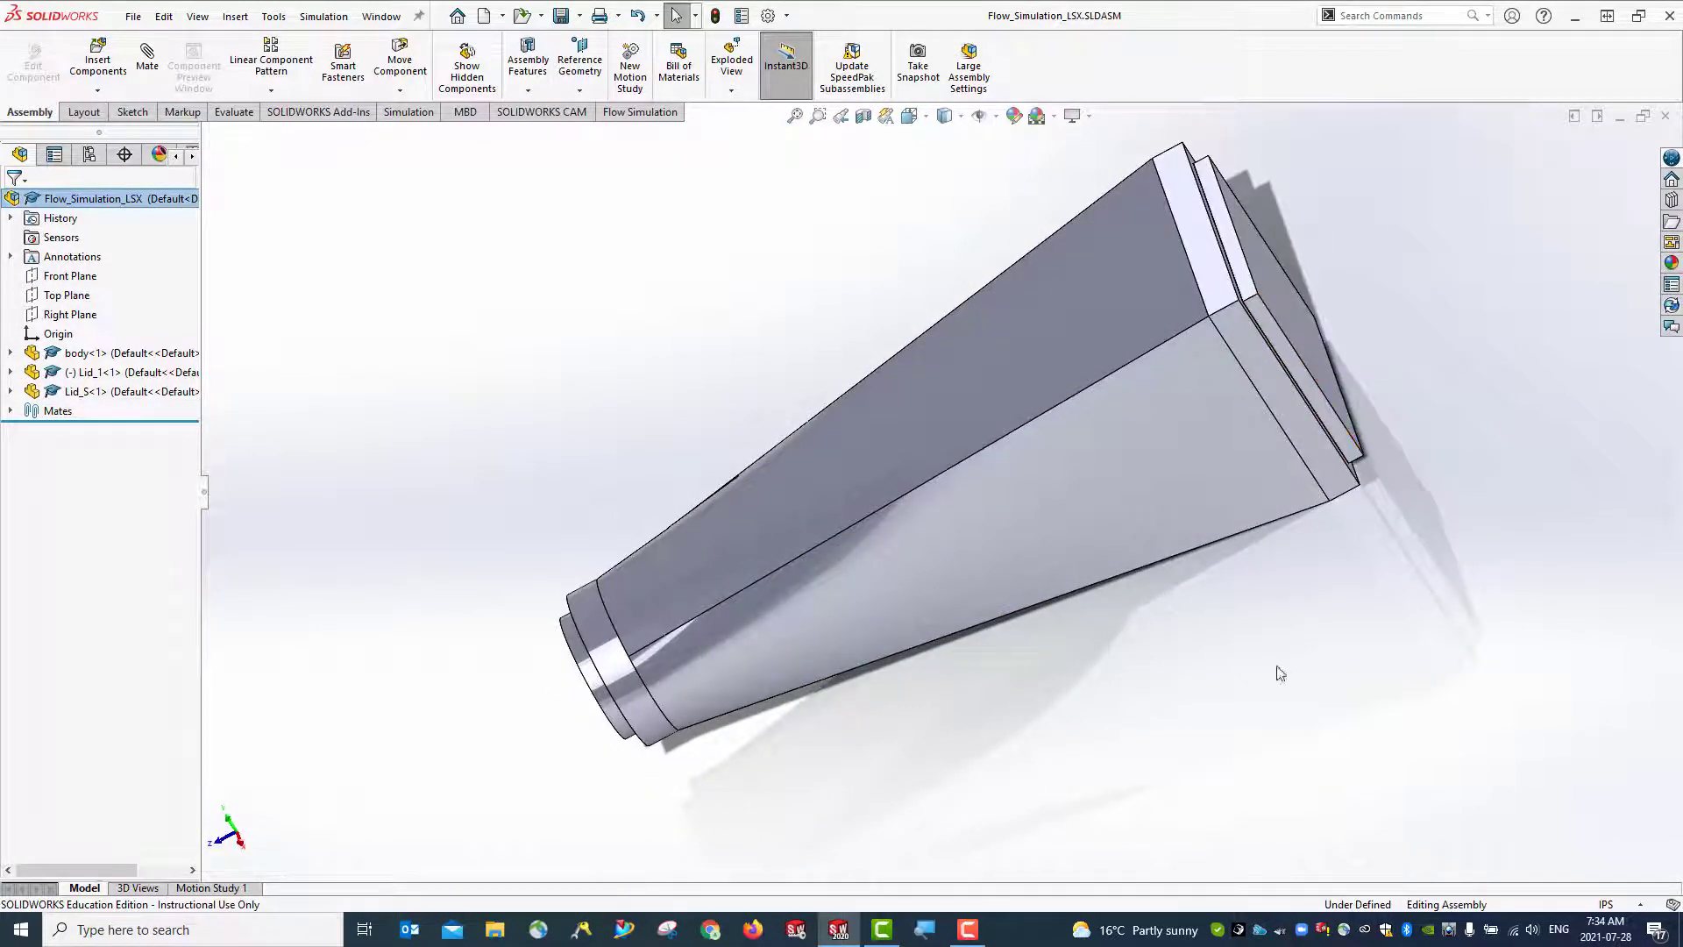
{"action": "middle_click_drag", "start_coordinate": [275, 494], "coordinate": [408, 466]}
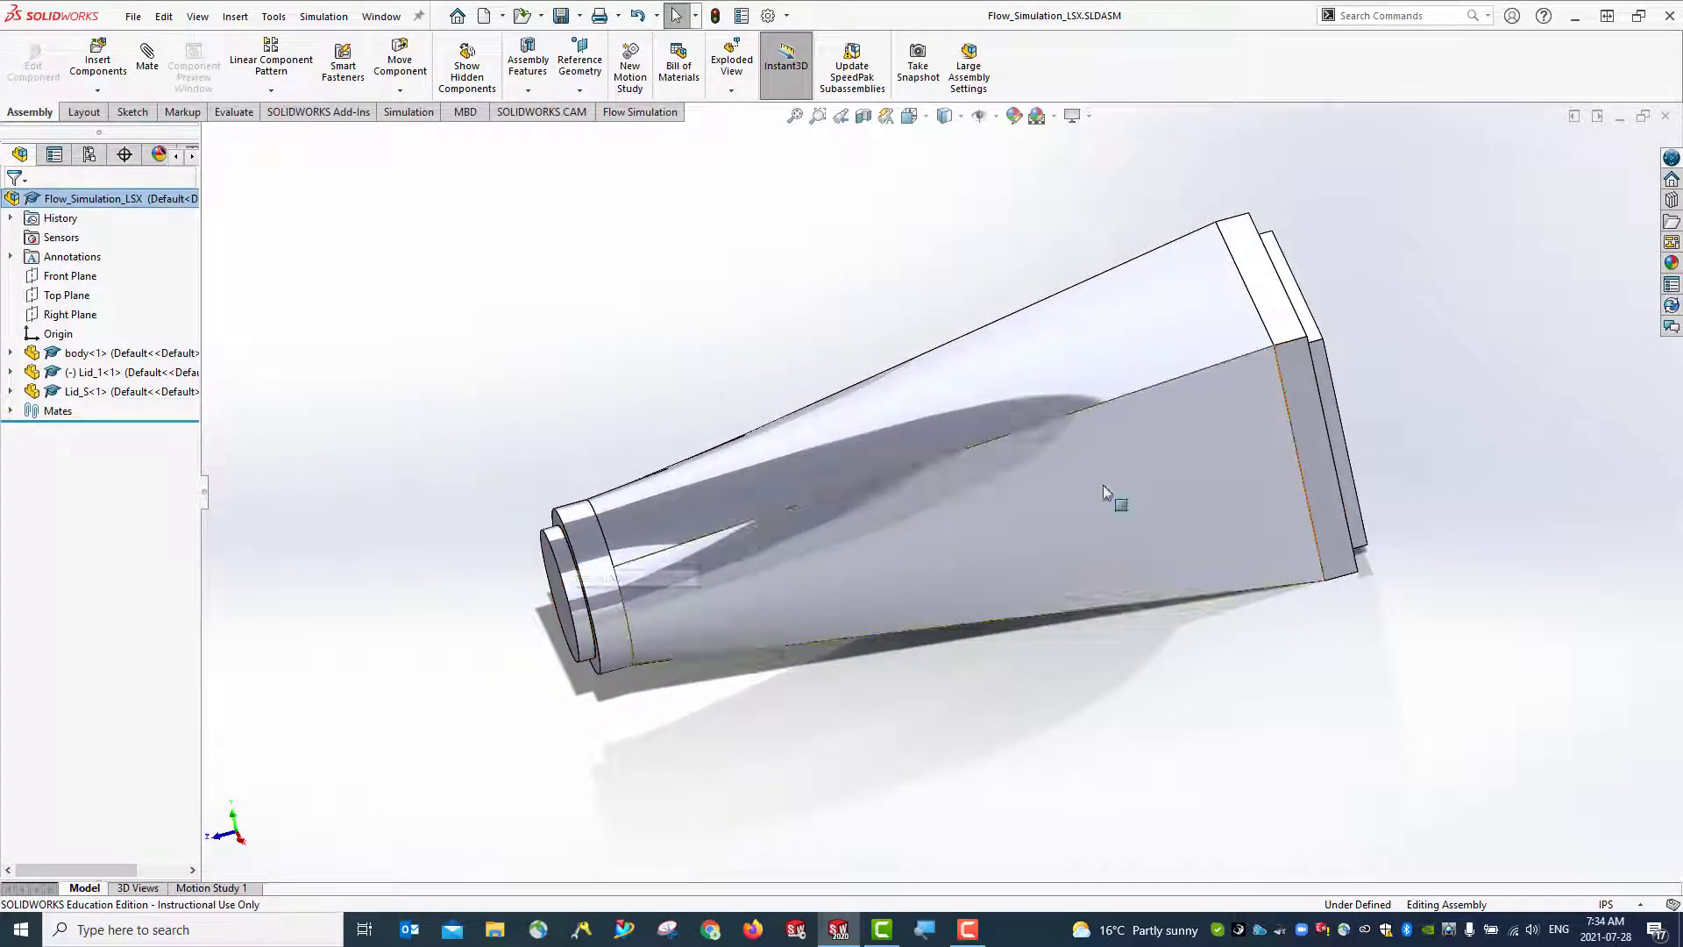
Make the round lid and the square lid transparent, and show the assembly in isometric view
{"action": "right_click", "coordinate": [99, 379]}
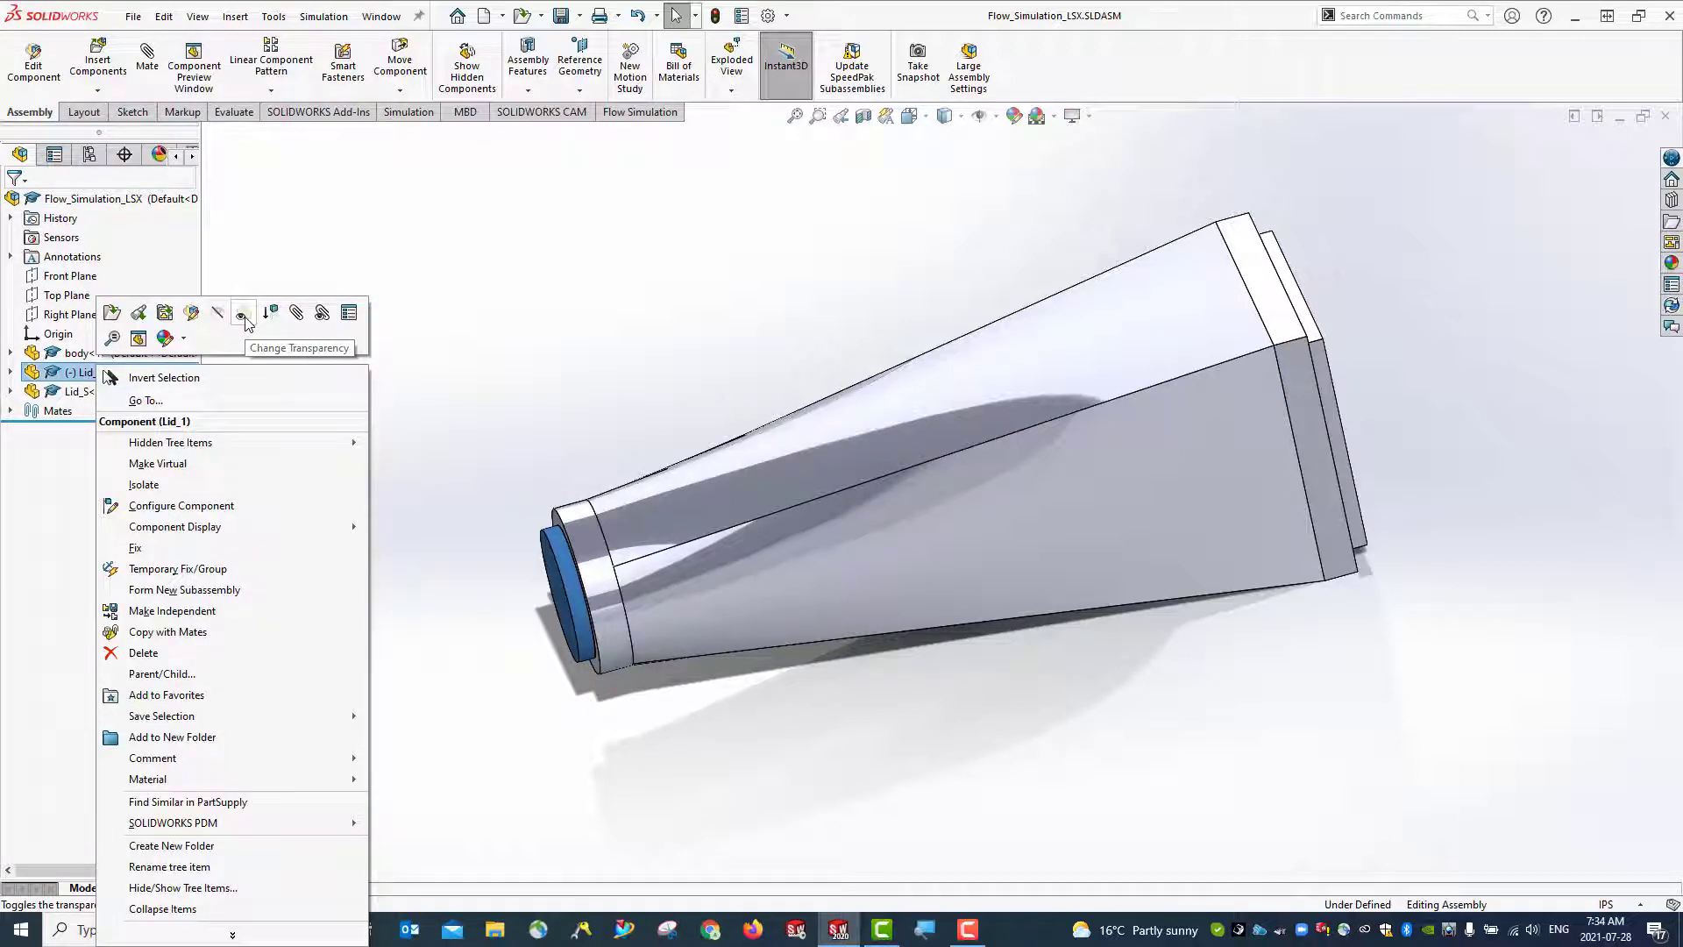
{"action": "left_click", "coordinate": [245, 319]}
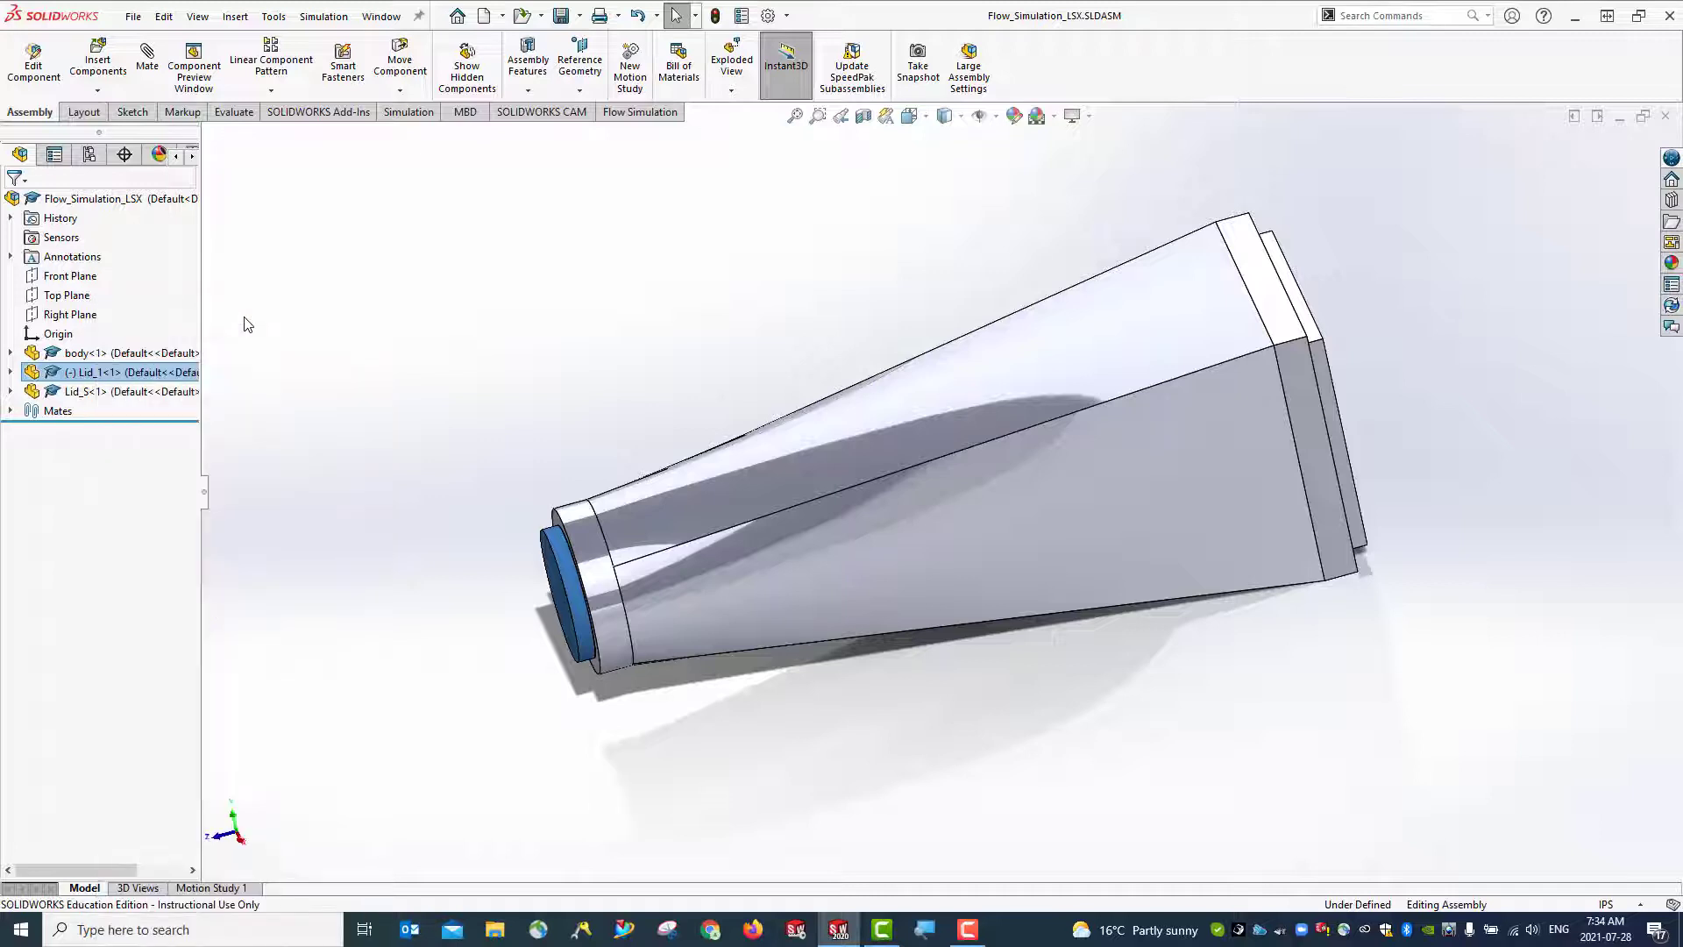
{"action": "right_click", "coordinate": [103, 391]}
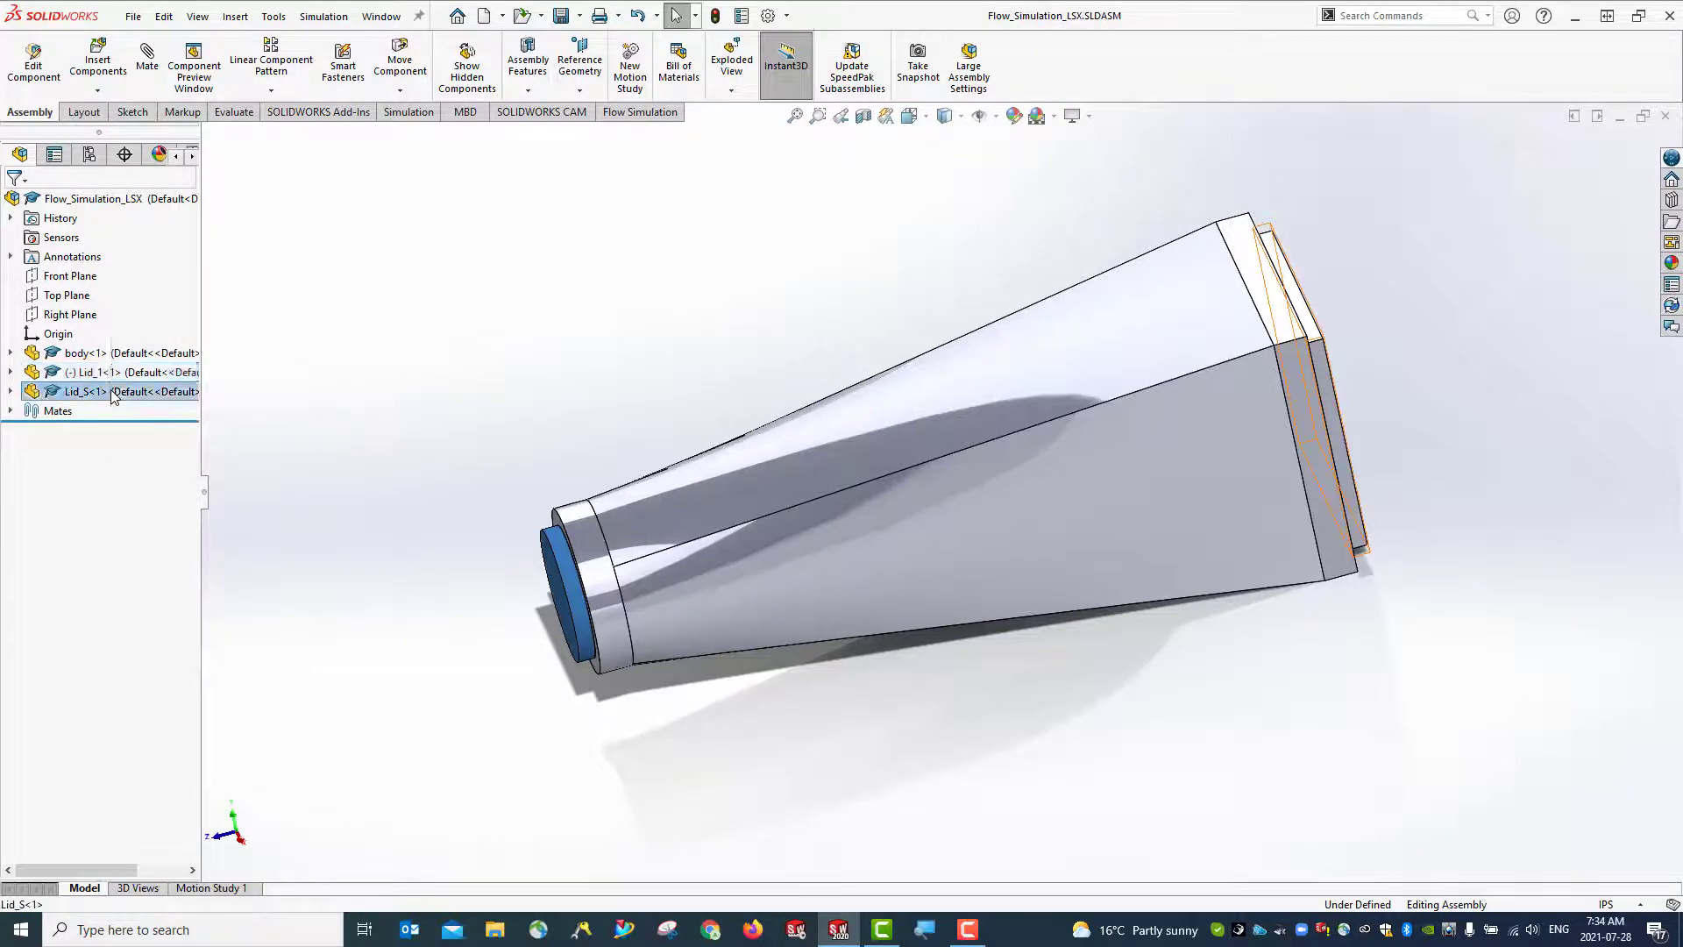
{"action": "left_click", "coordinate": [255, 316]}
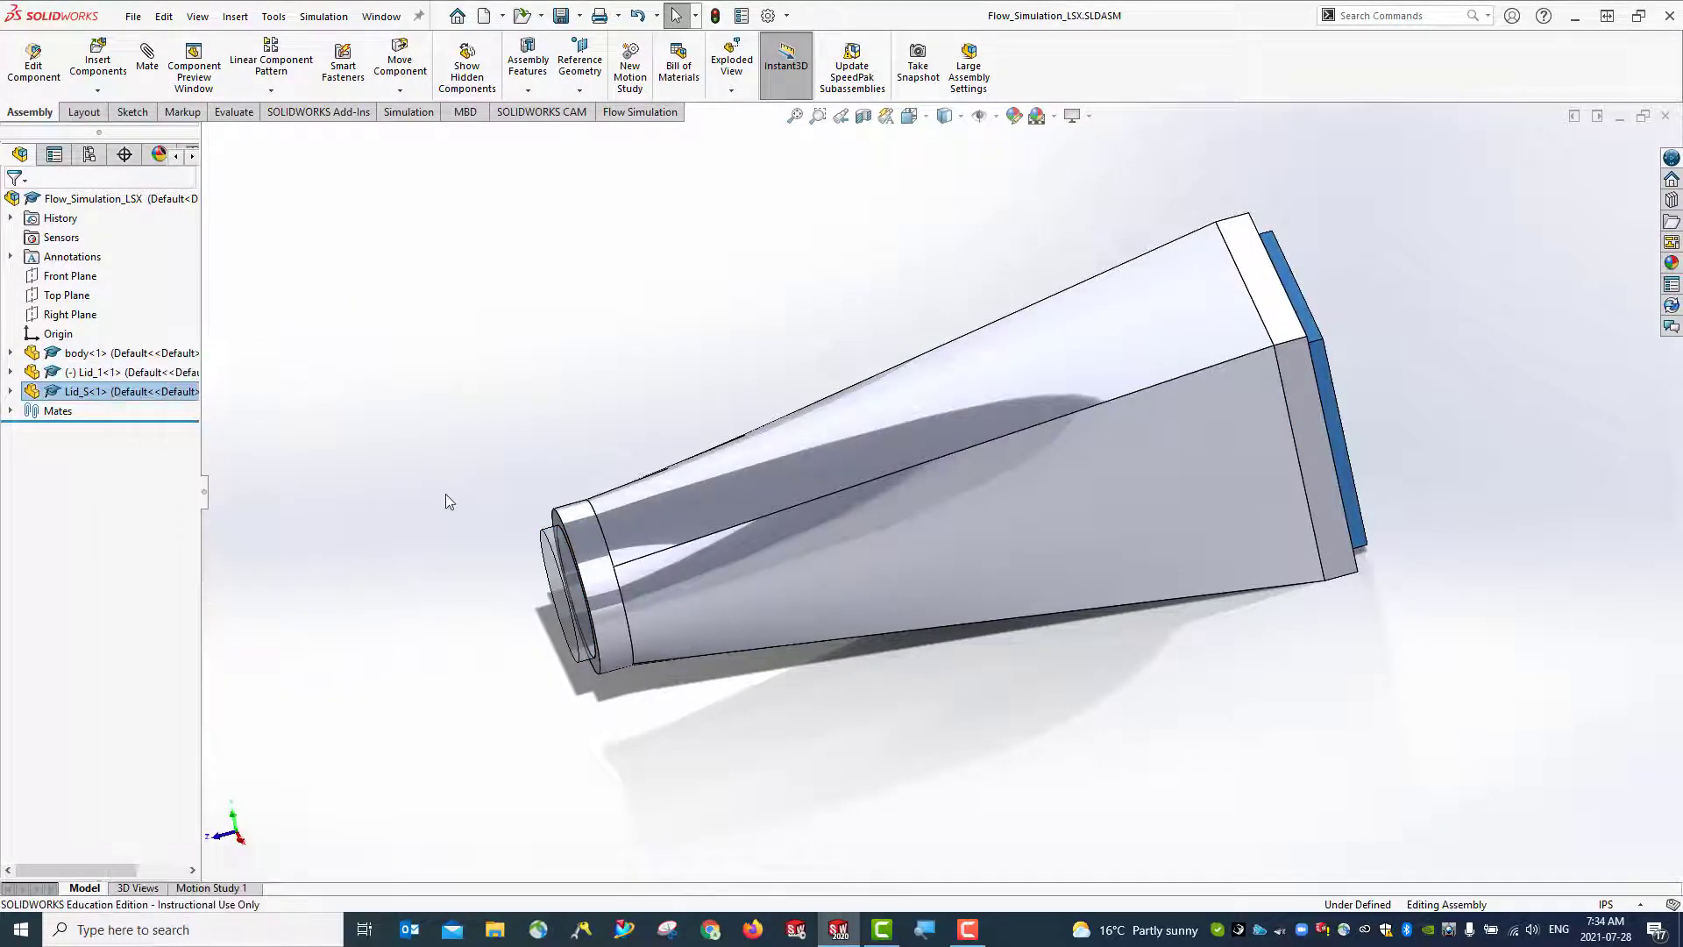
{"action": "left_click", "coordinate": [334, 457]}
{"action": "middle_click_drag", "start_coordinate": [467, 581], "coordinate": [539, 609]}
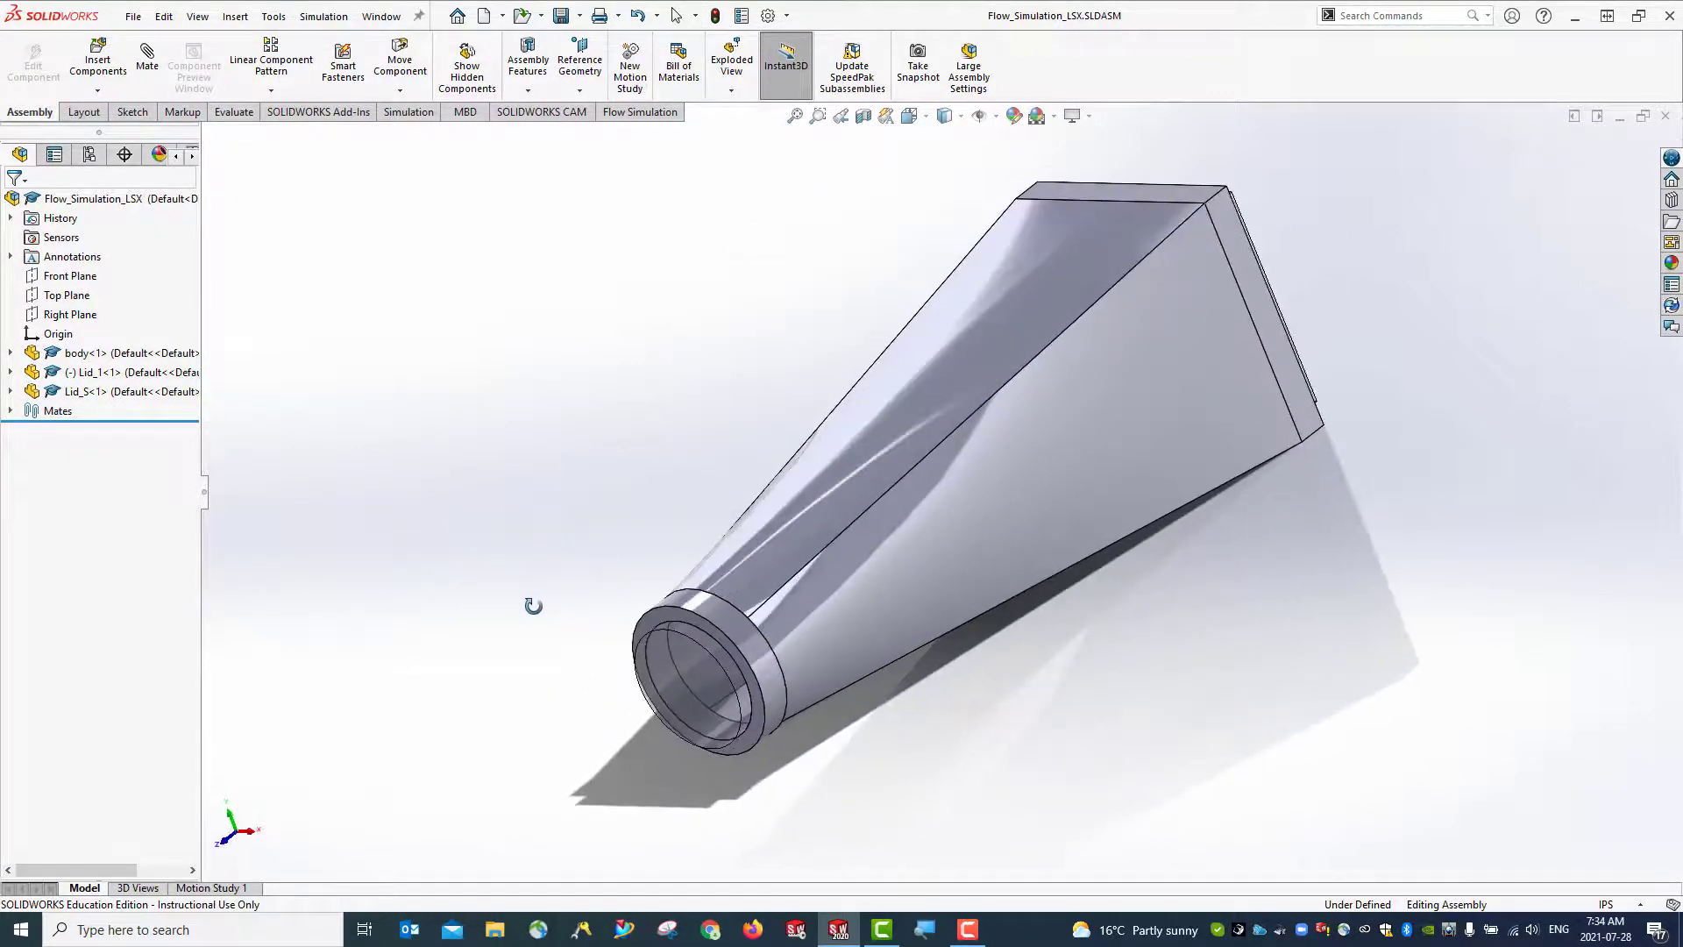
{"action": "key", "text": "ctrl+7"}
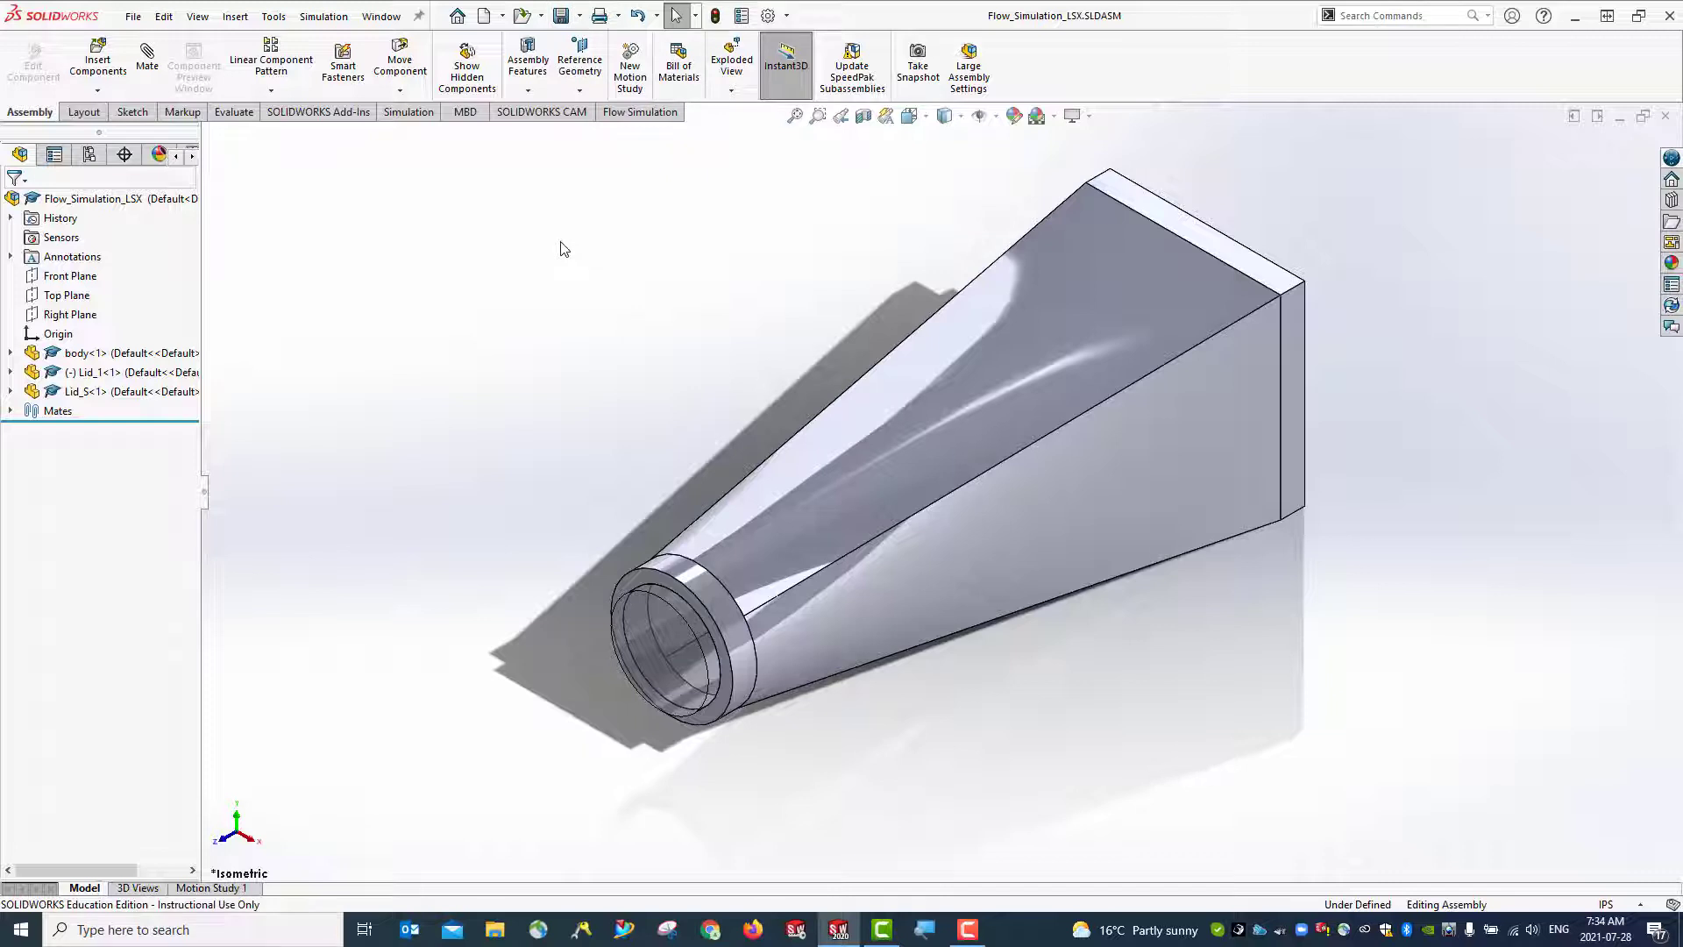
Start a new flow simulation project with the Wizard and name it Flow_test
{"action": "left_click", "coordinate": [639, 114]}
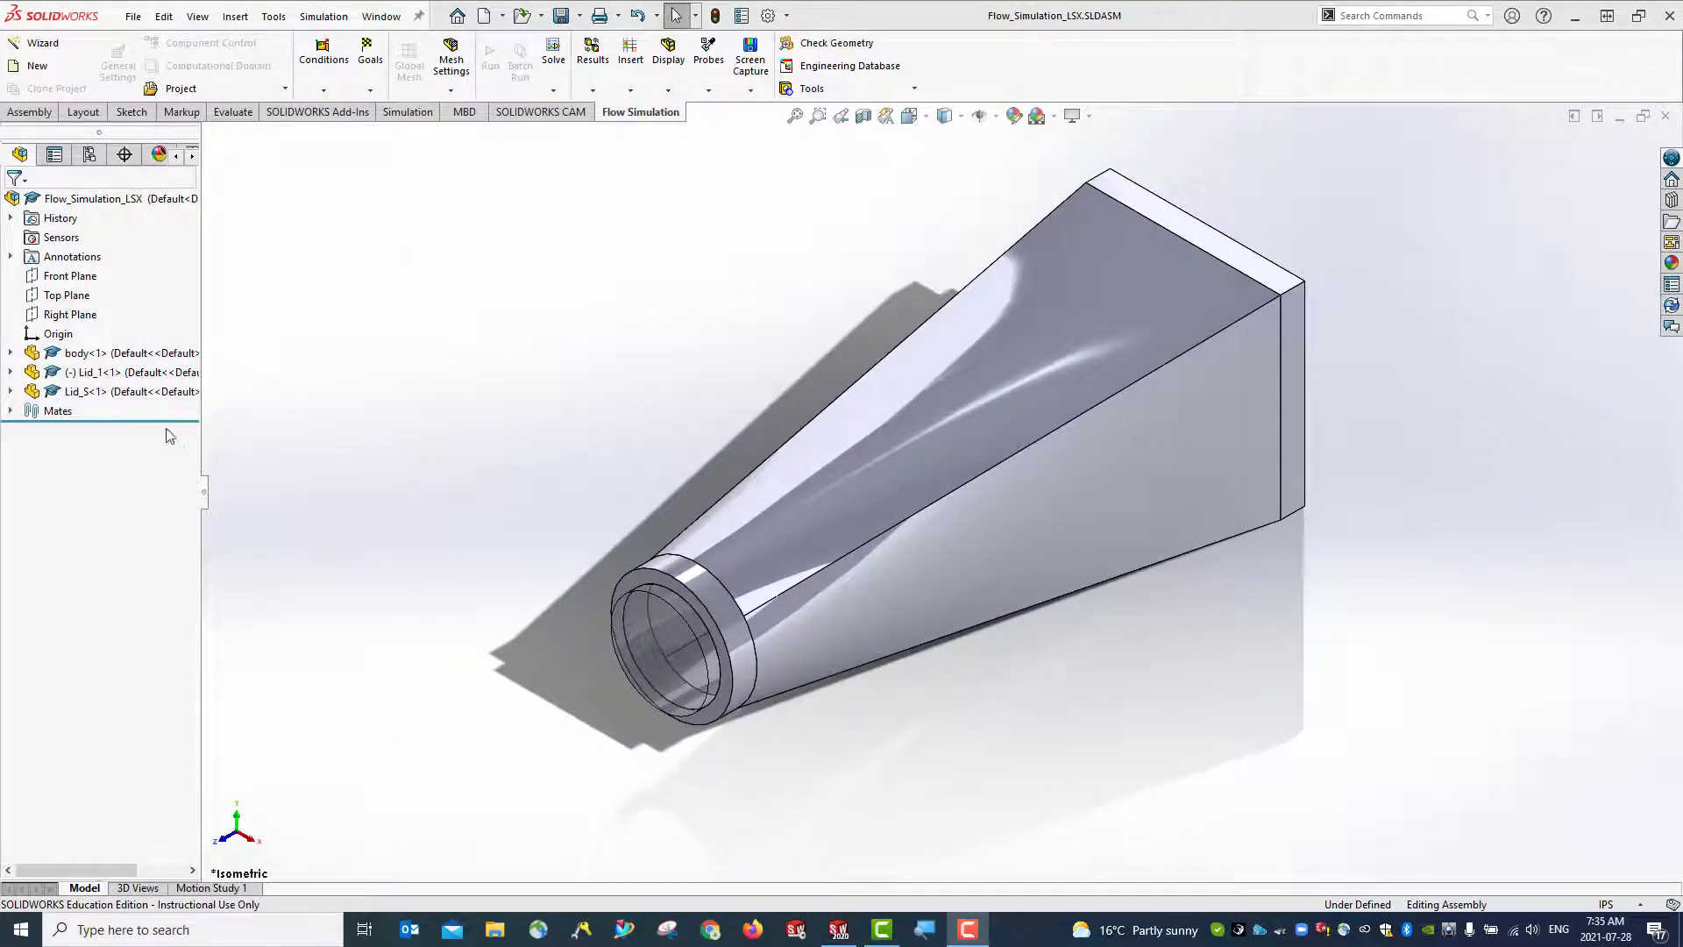
{"action": "left_click", "coordinate": [35, 50]}
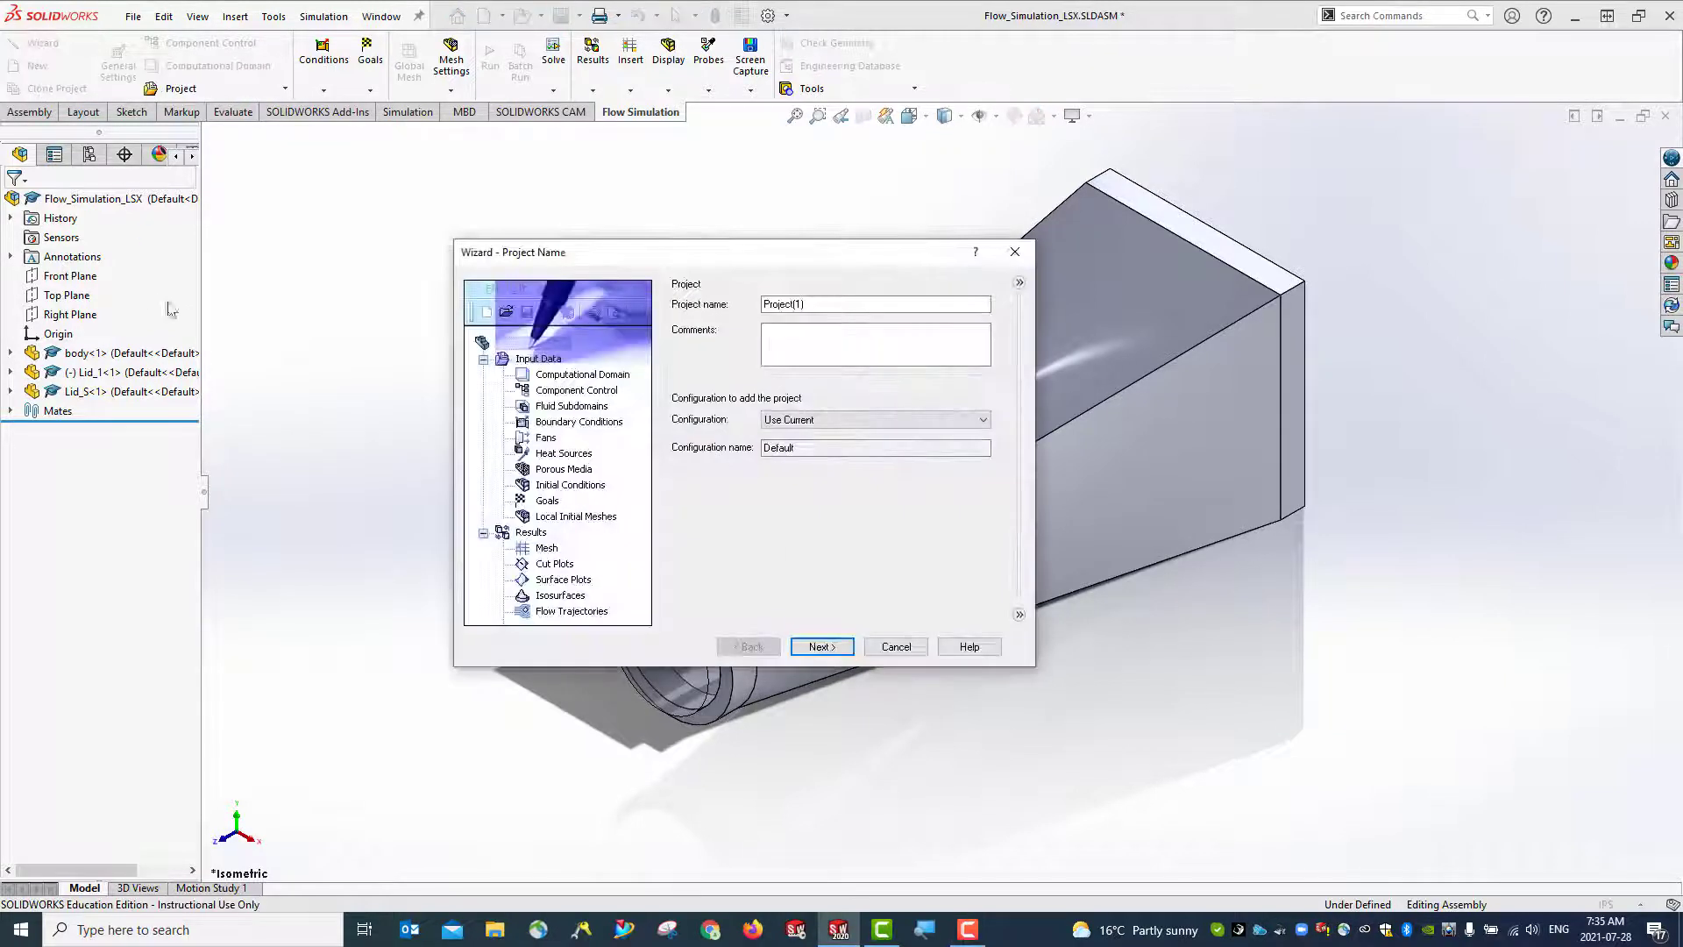
{"action": "left_click_drag", "start_coordinate": [762, 240], "coordinate": [652, 222]}
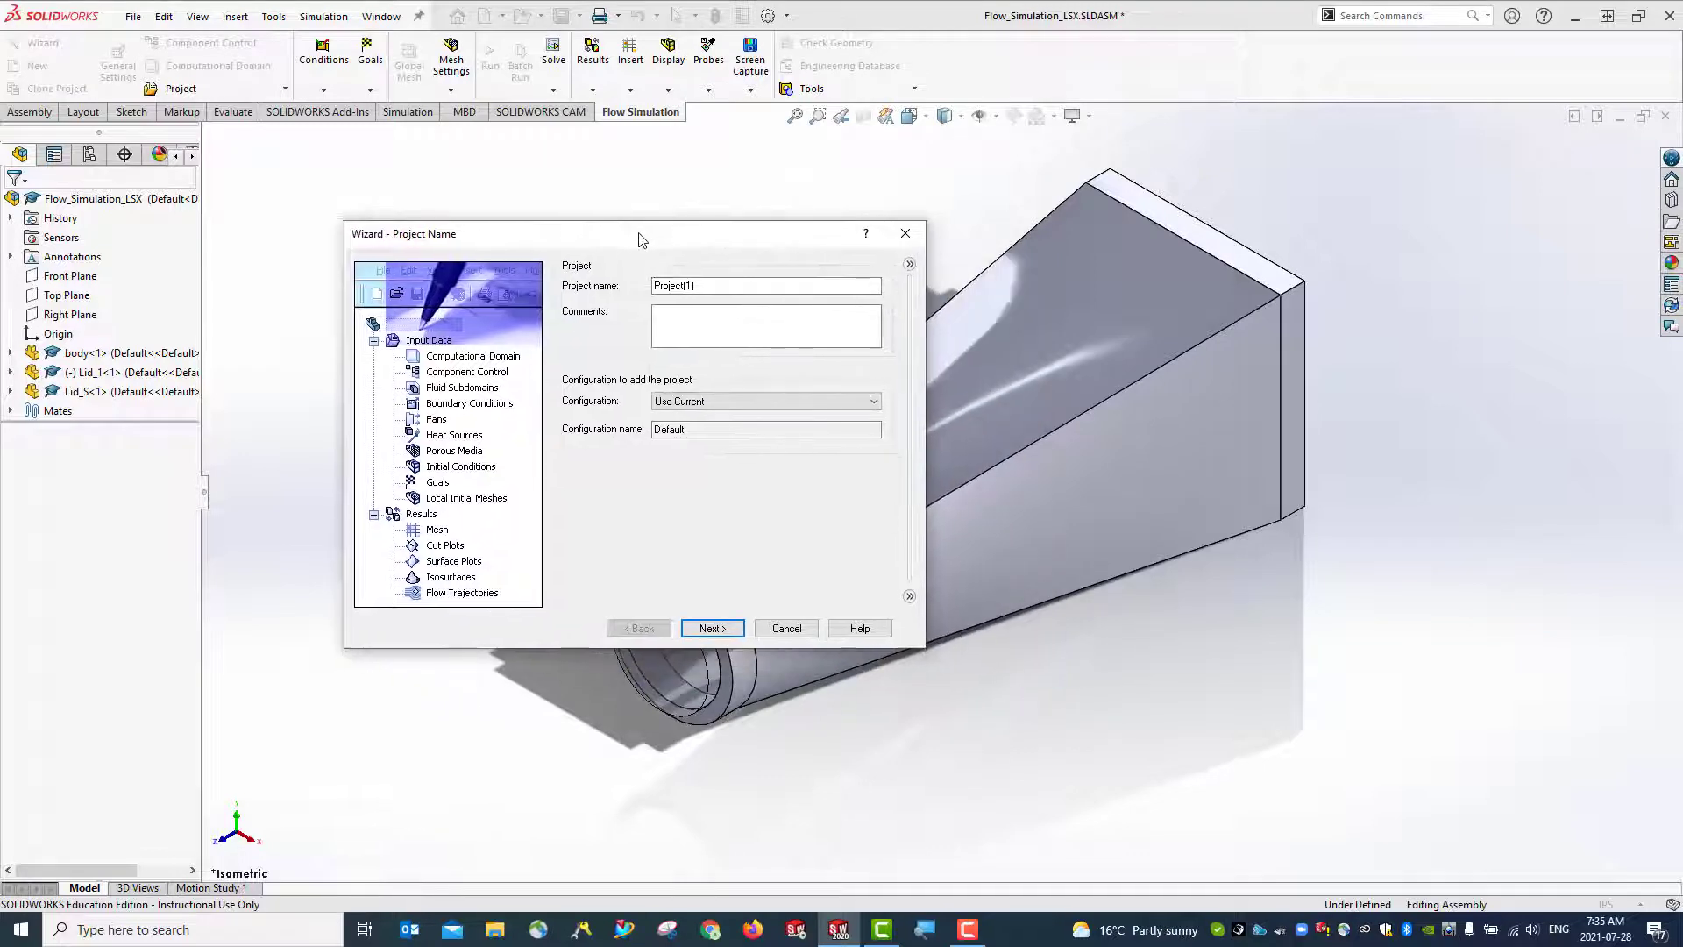
{"action": "left_click", "coordinate": [701, 285]}
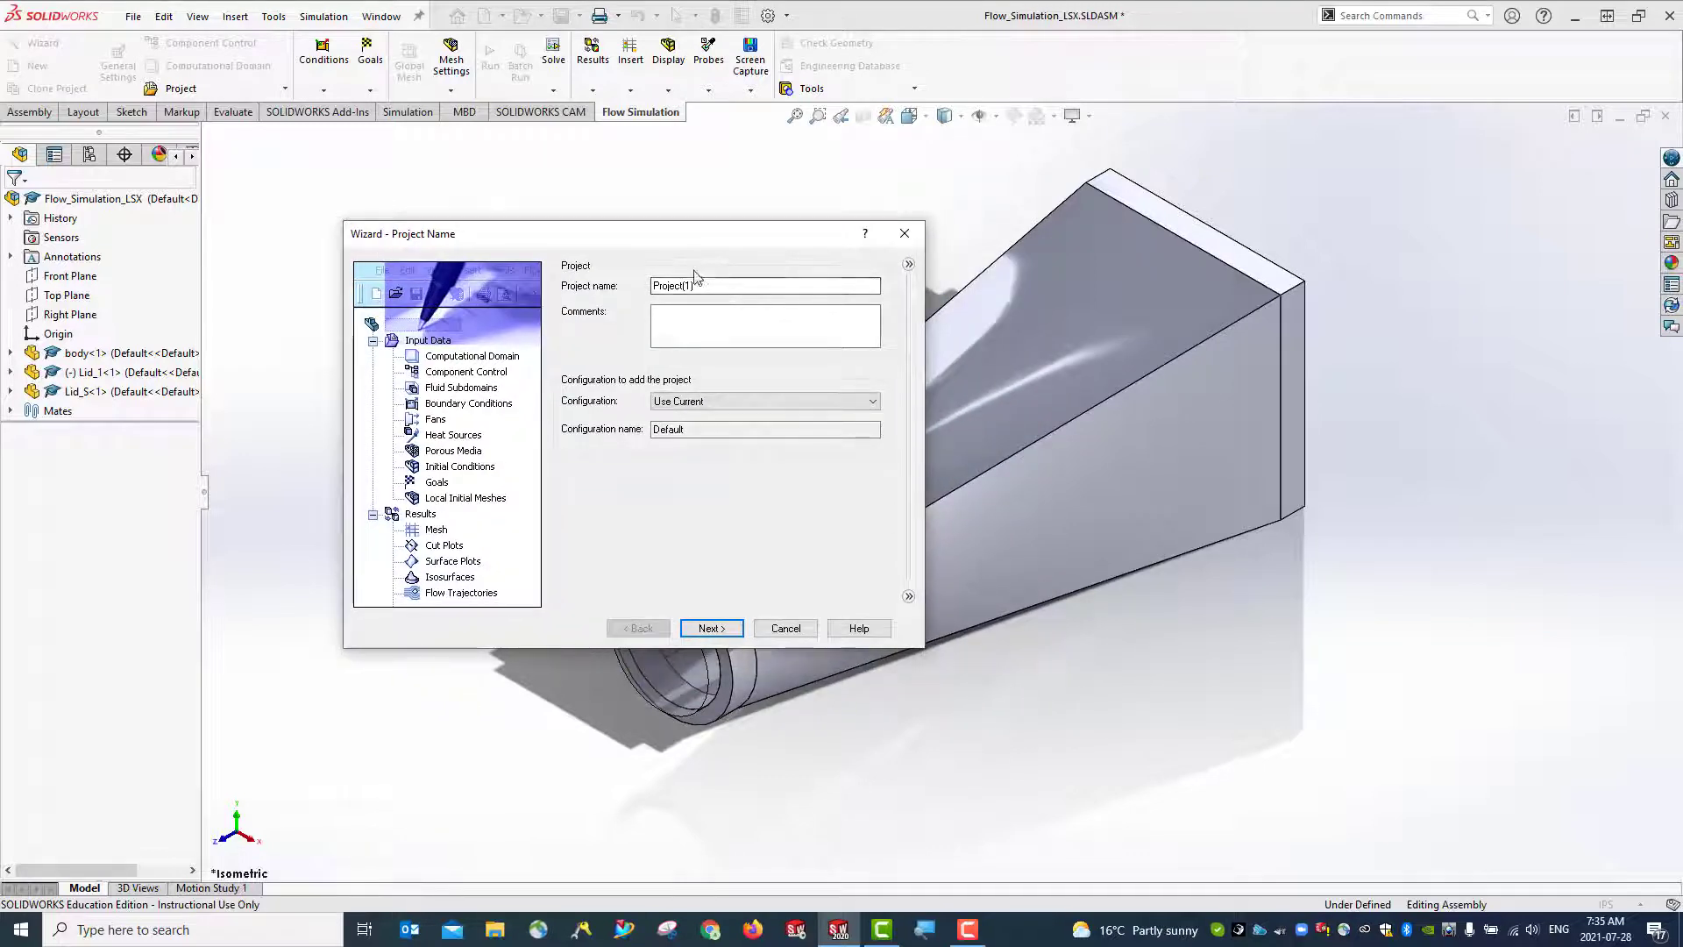
{"action": "key", "text": "BackSpace"}
{"action": "key", "text": "BackSpace"}
{"action": "key", "text": "BackSpace"}
{"action": "key", "text": "BackSpace"}
{"action": "key", "text": "BackSpace"}
{"action": "key", "text": "BackSpace"}
{"action": "key", "text": "BackSpace"}
{"action": "key", "text": "BackSpace"}
{"action": "key", "text": "BackSpace"}
{"action": "key", "text": "BackSpace"}
{"action": "type", "text": "Flow_test"}
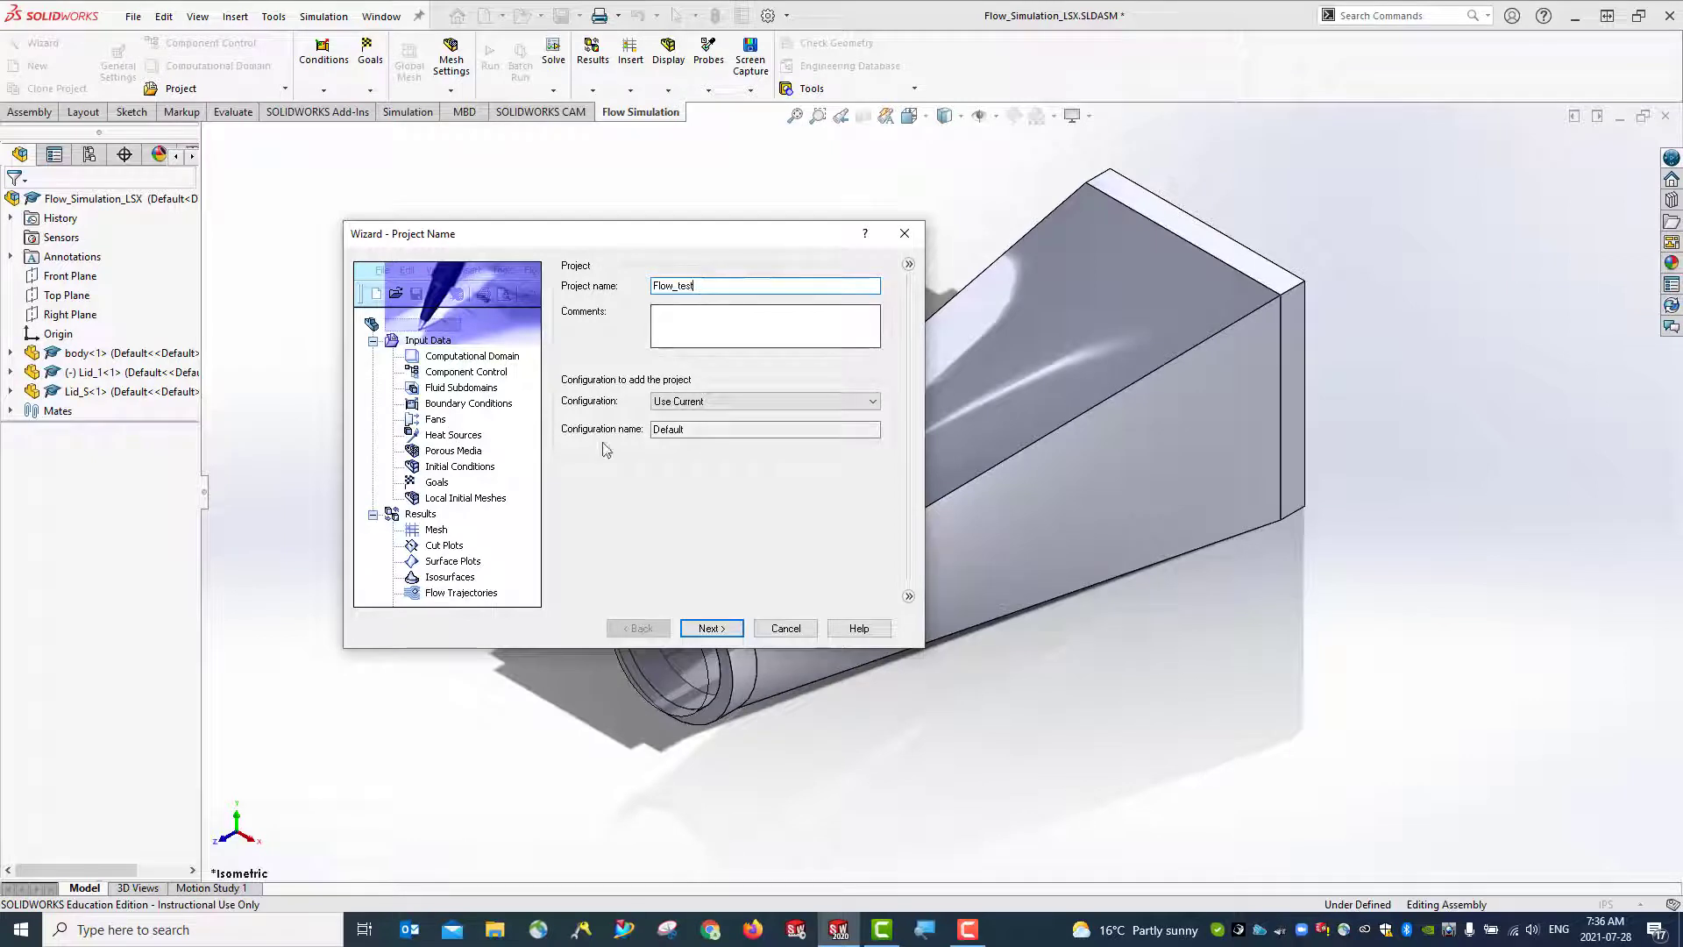
Keep Use Current as the configuration for the project and continue to the unit system settings
{"action": "left_click", "coordinate": [874, 402]}
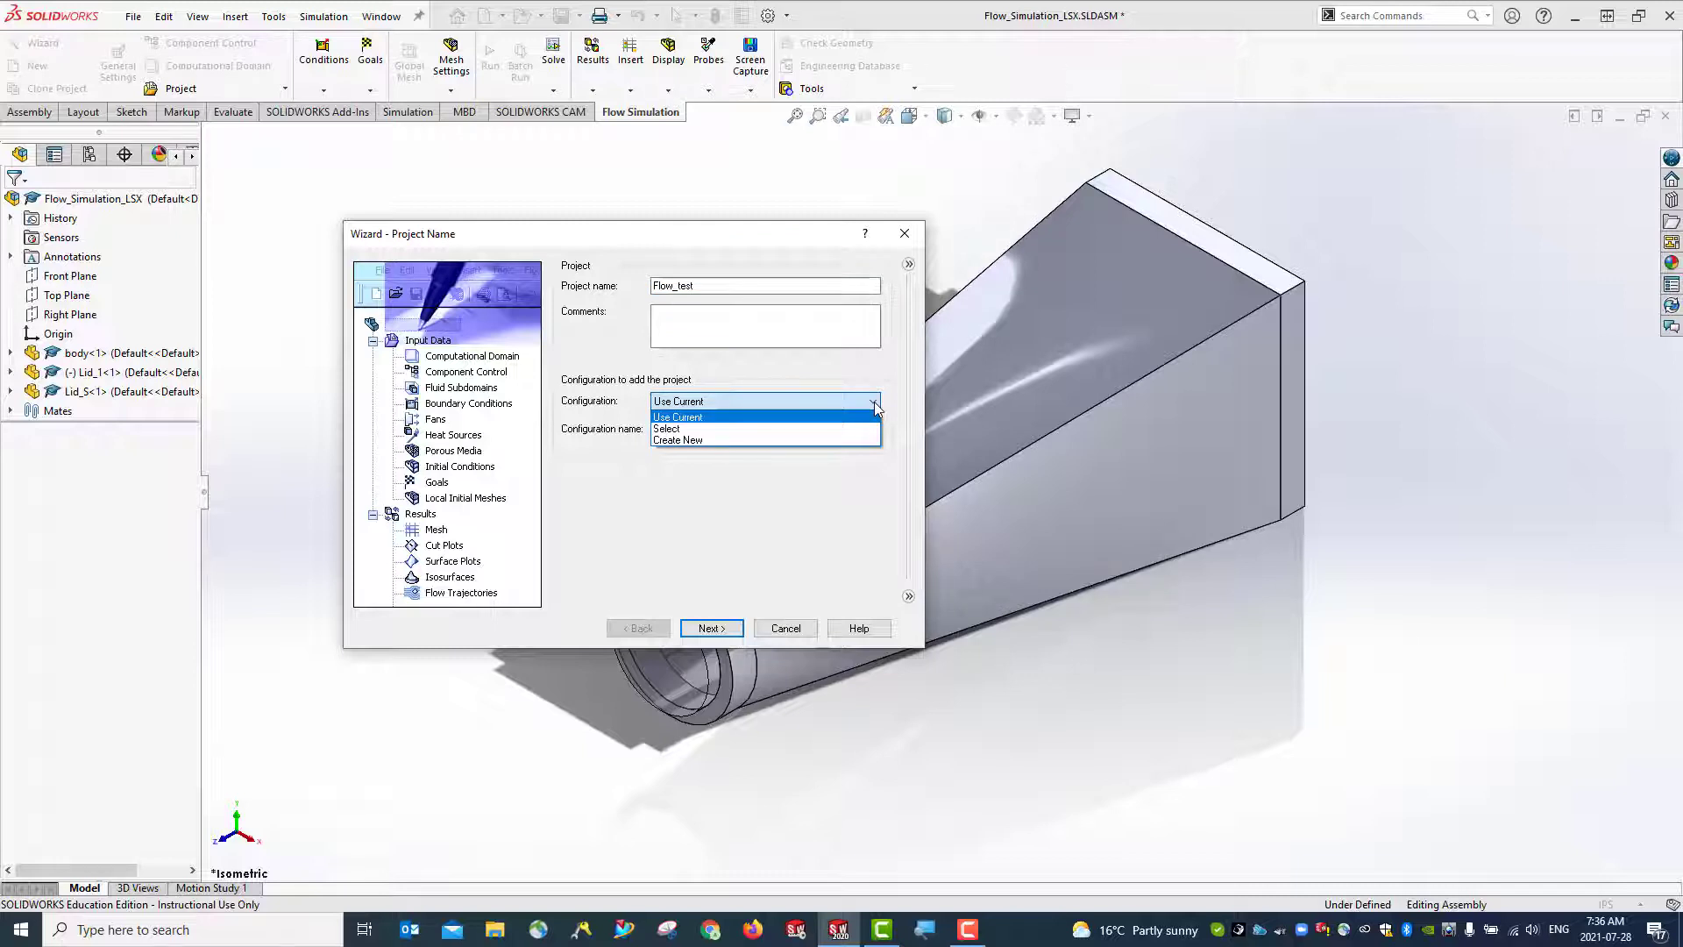
{"action": "left_click", "coordinate": [874, 403]}
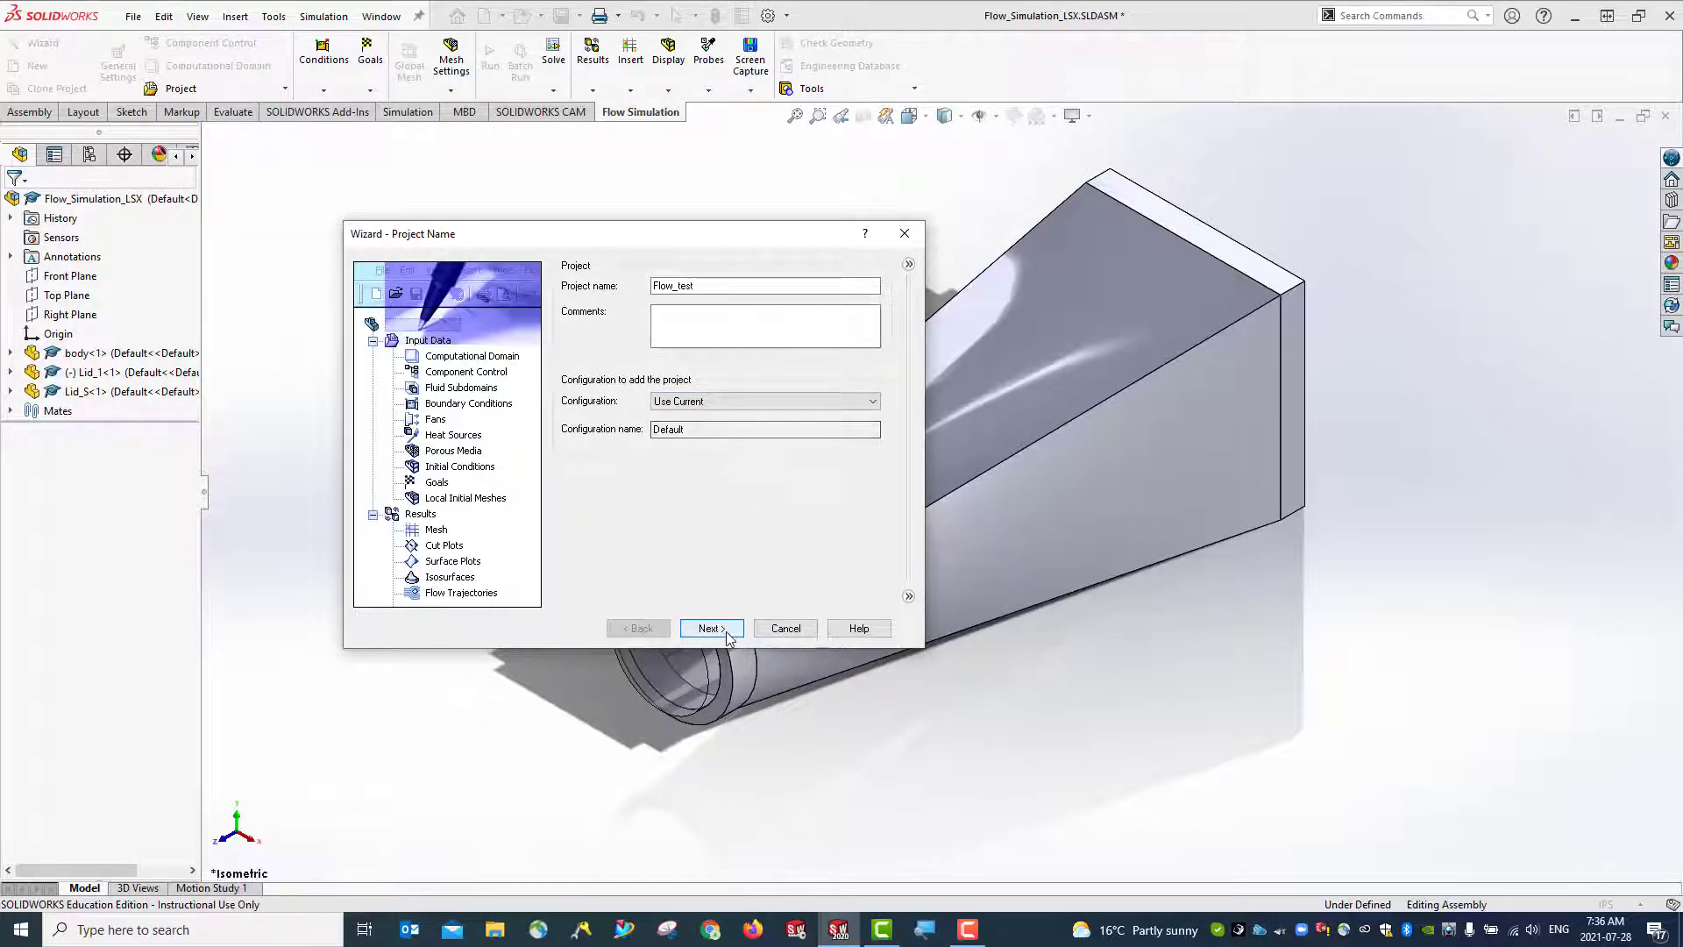
{"action": "left_click", "coordinate": [820, 401]}
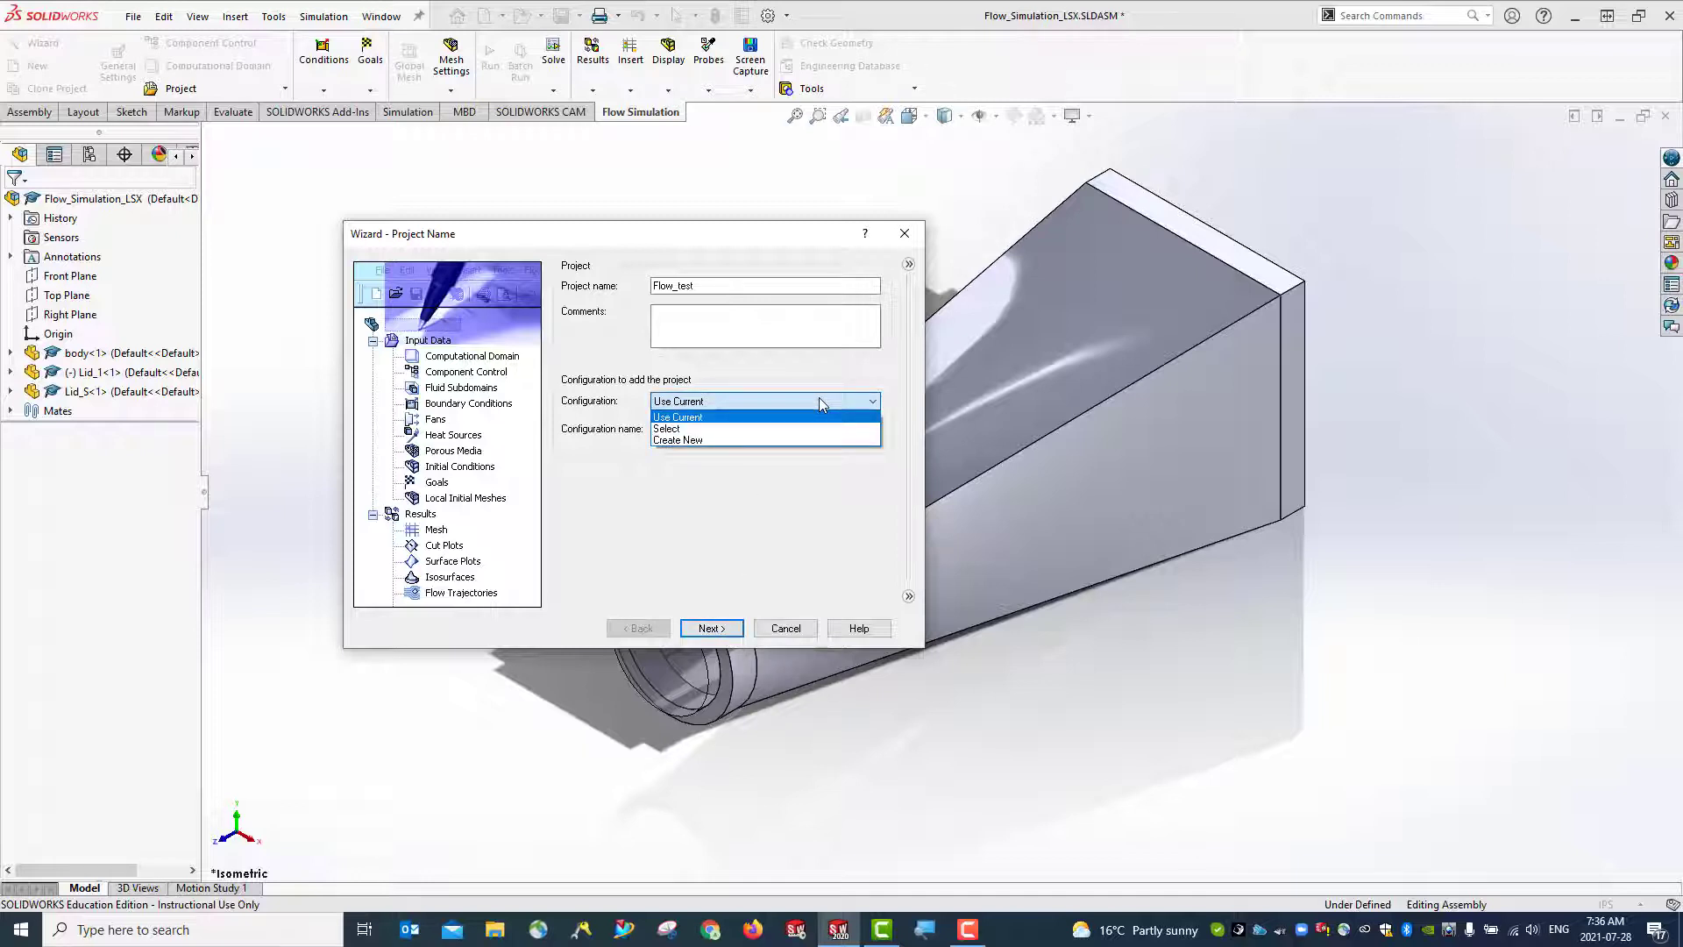
{"action": "left_click", "coordinate": [820, 400]}
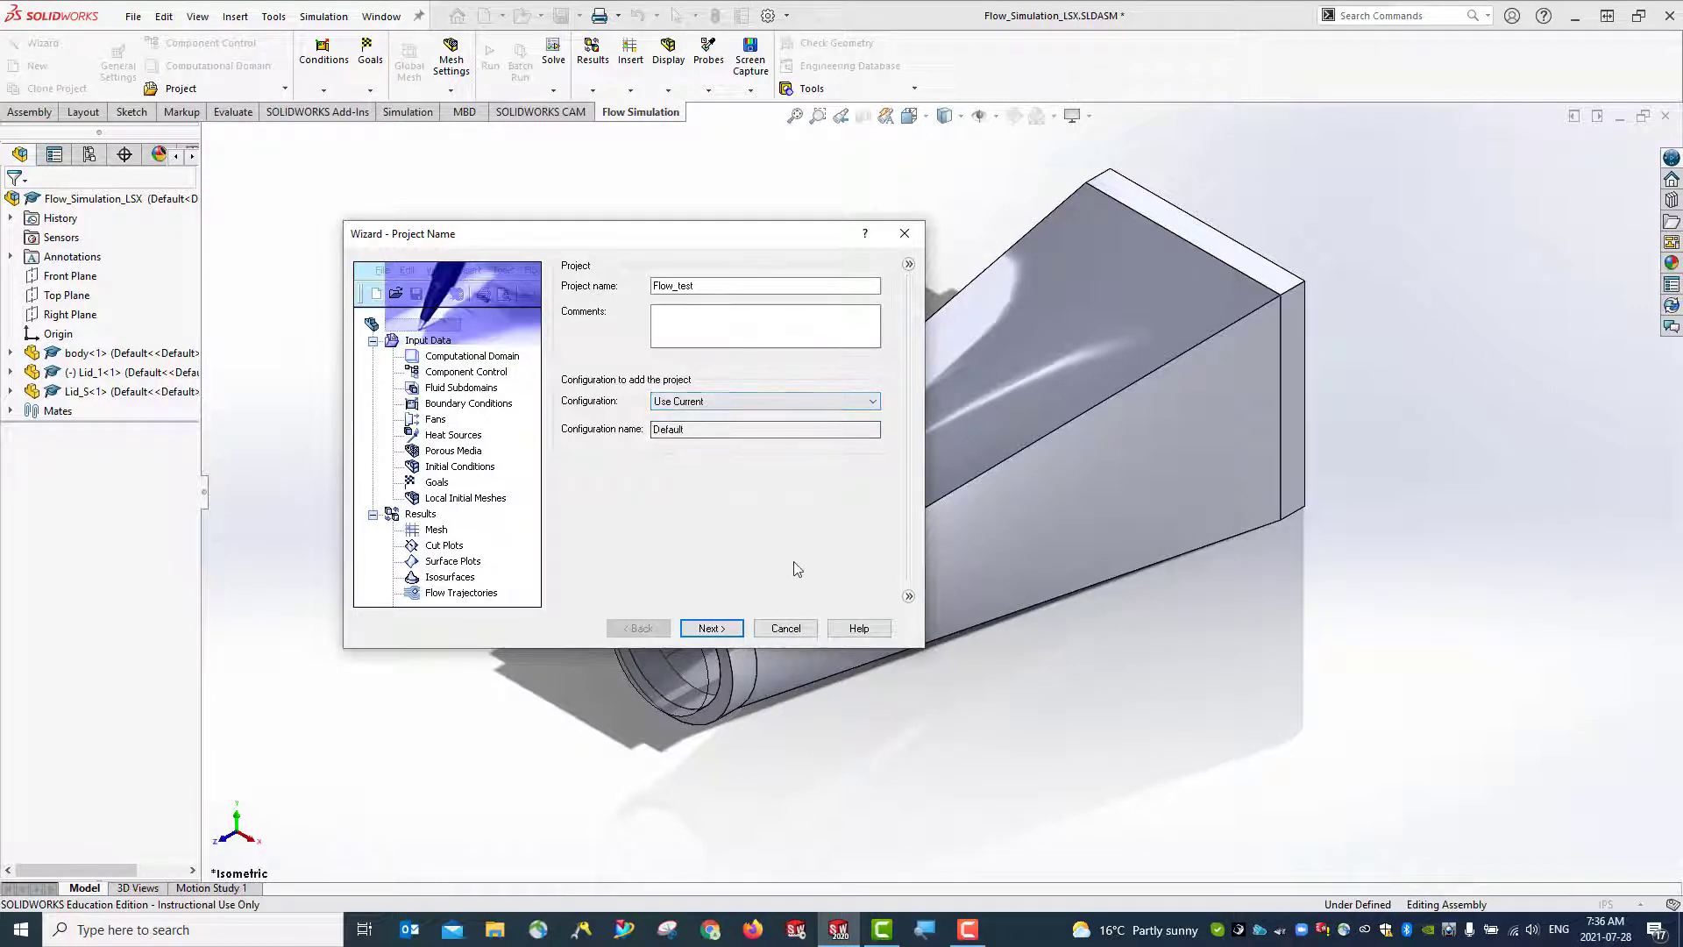
{"action": "left_click", "coordinate": [710, 629]}
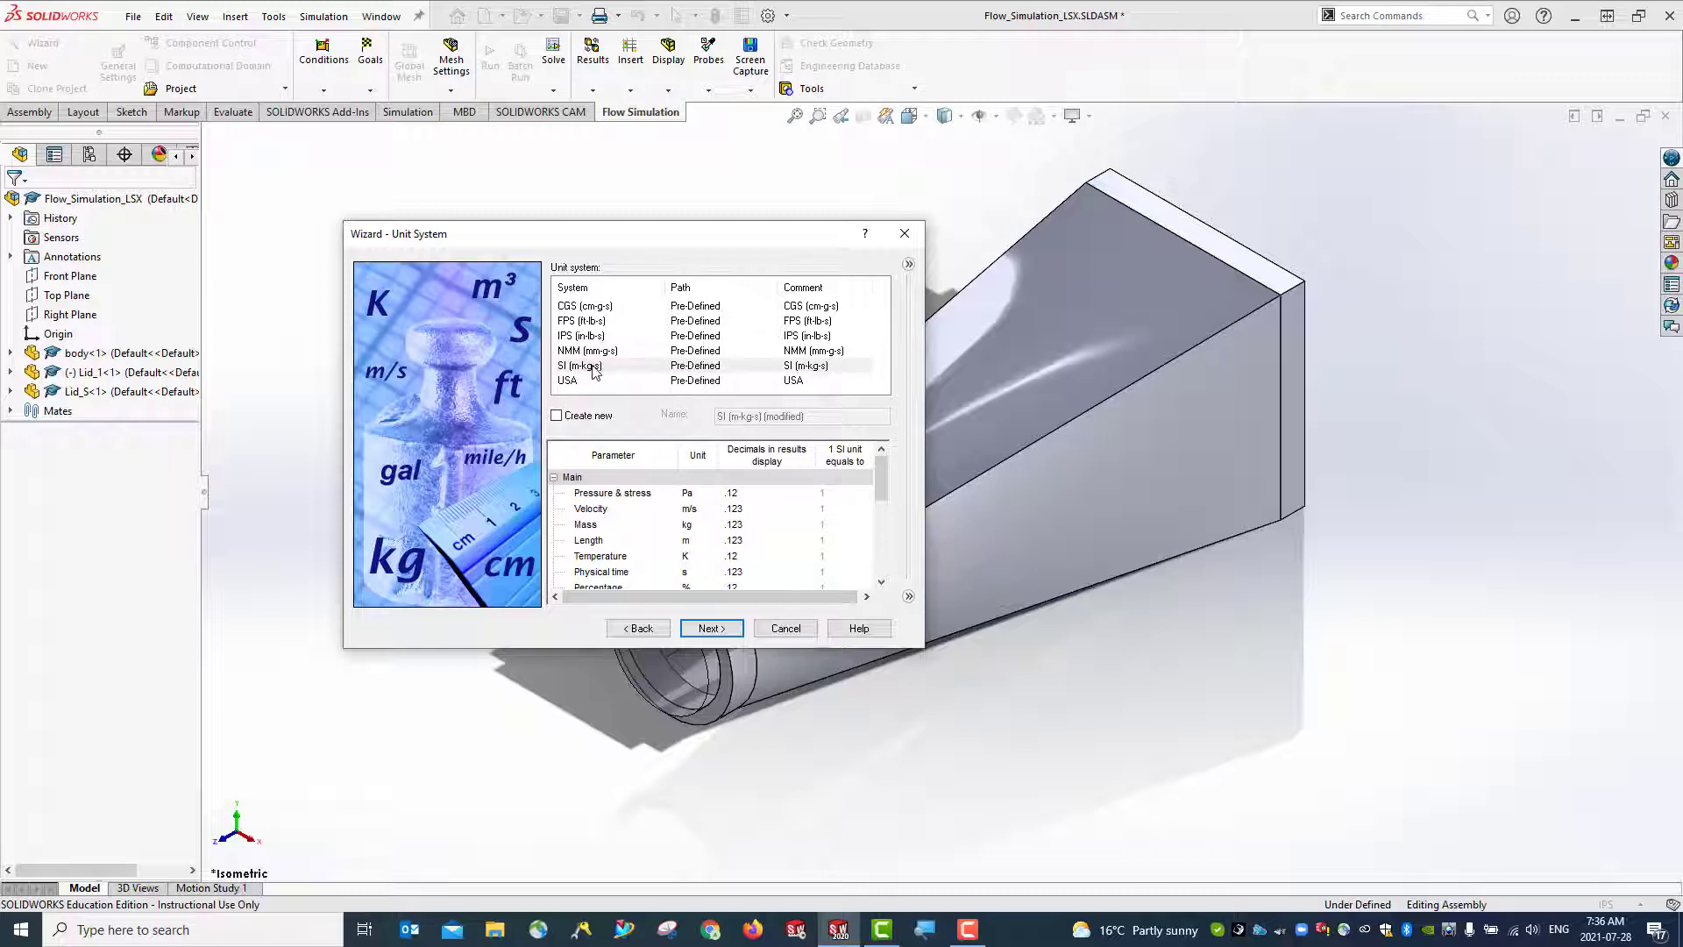
Choose the SI (m-kg-s) unit system, review its parameter units, and continue to the analysis type
{"action": "left_click", "coordinate": [596, 368]}
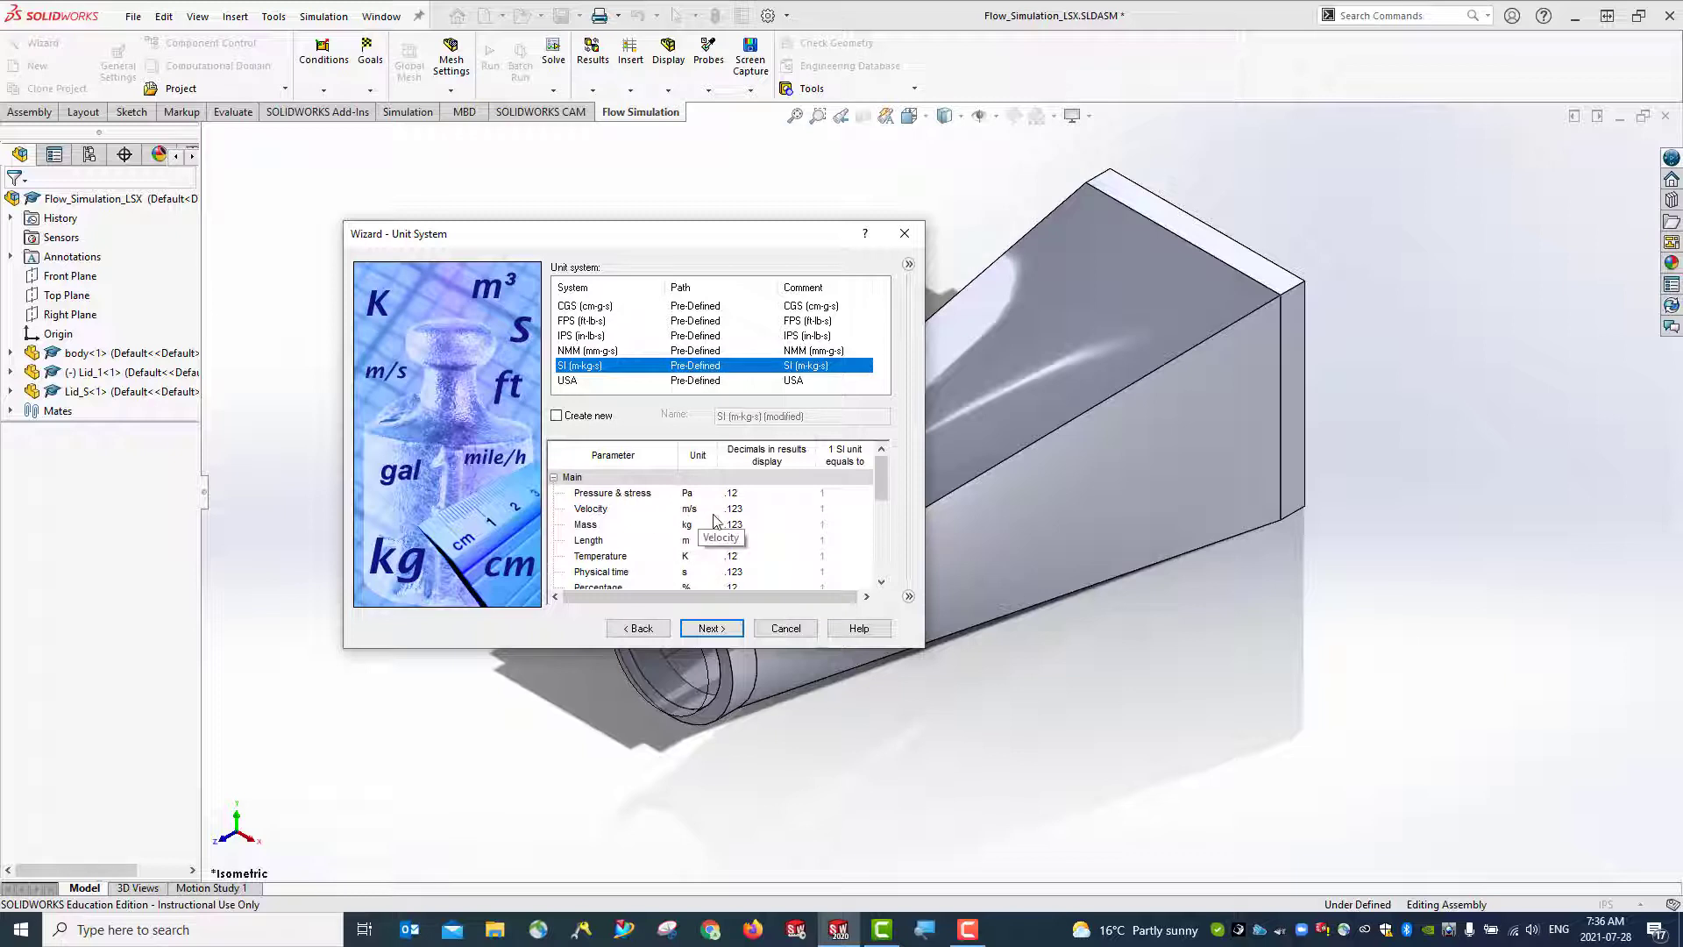
{"action": "scroll", "coordinate": [738, 524], "scroll_direction": "down", "scroll_amount": 5}
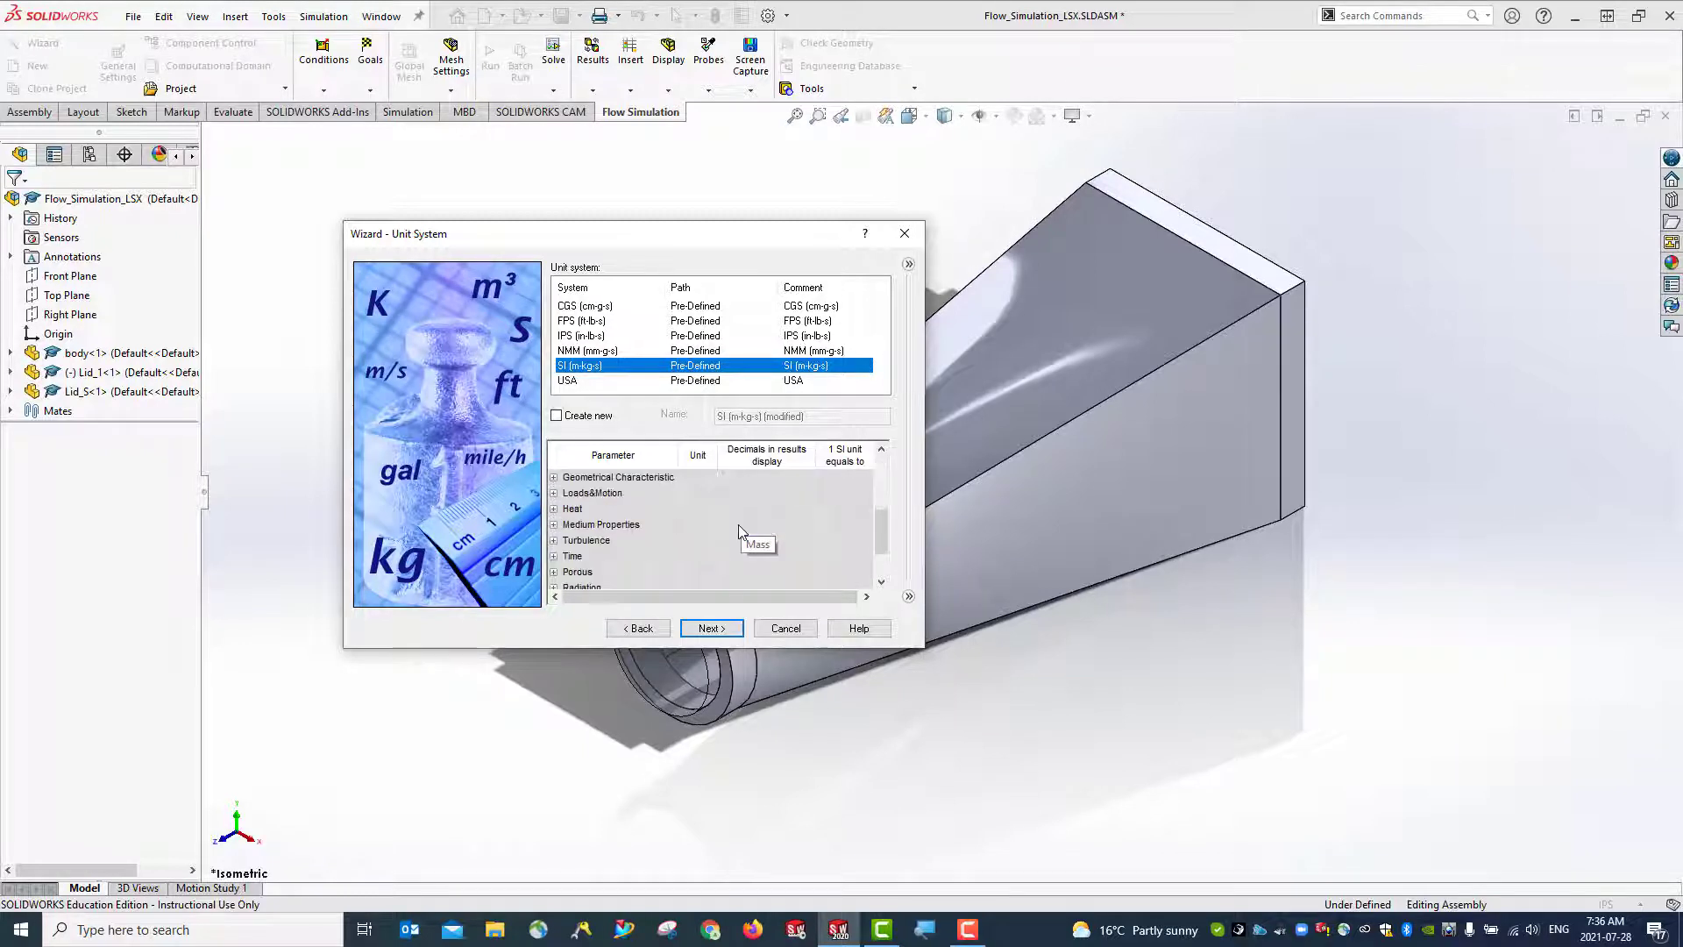
{"action": "scroll", "coordinate": [738, 530], "scroll_direction": "up", "scroll_amount": 5}
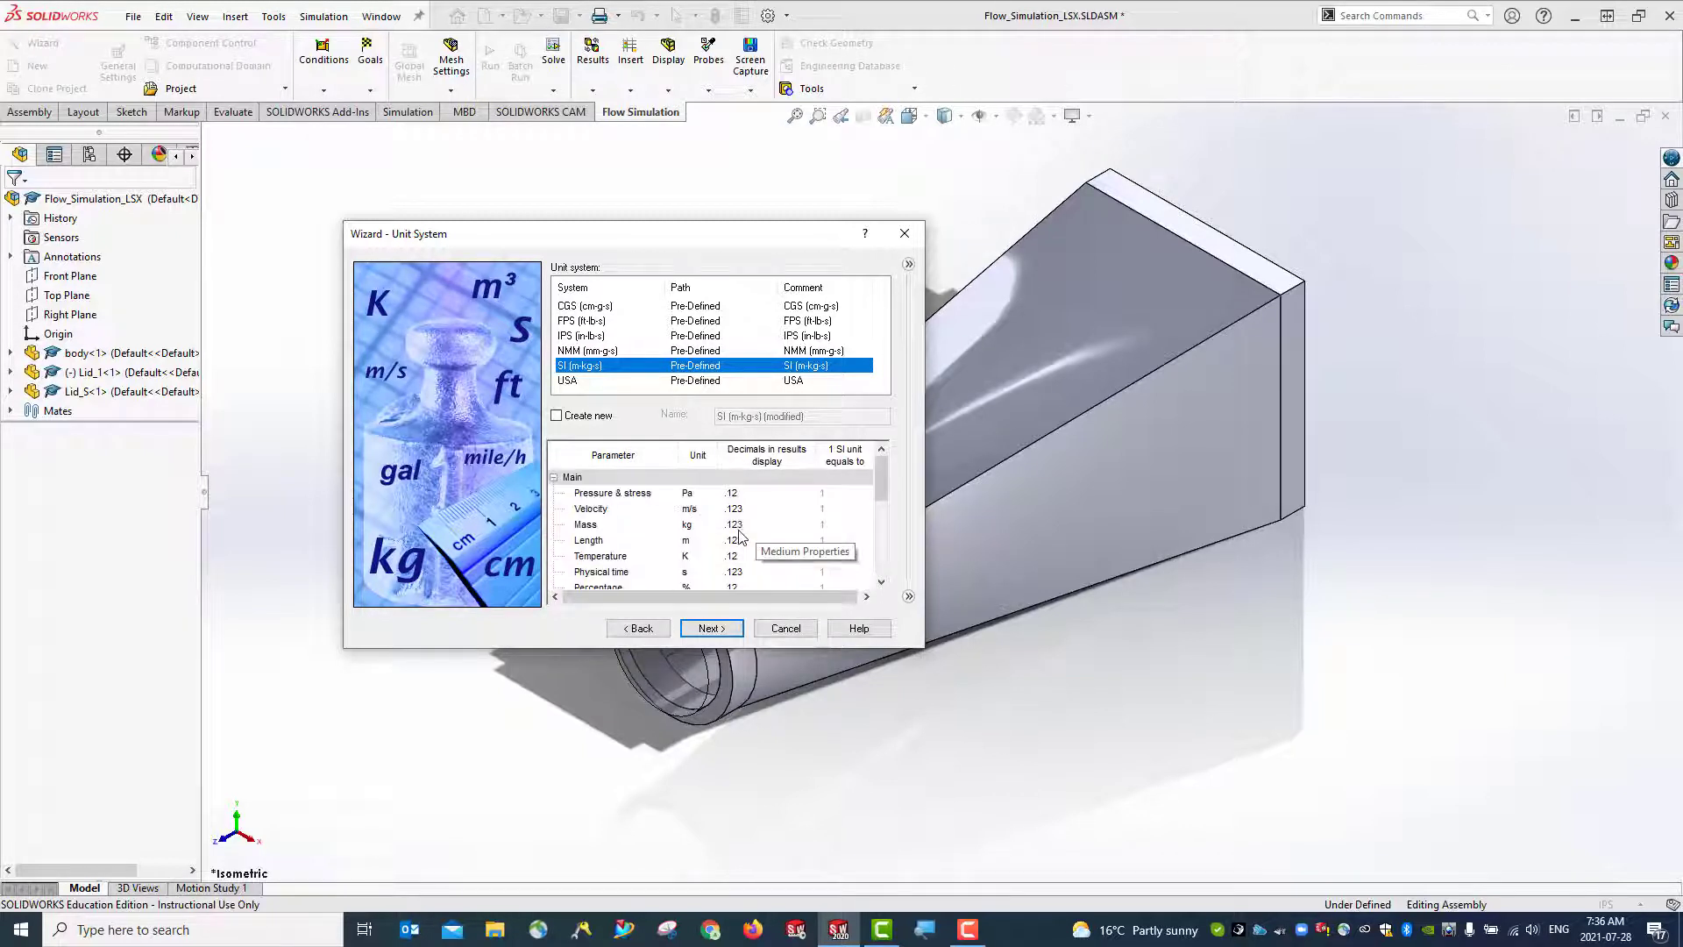
{"action": "left_click", "coordinate": [712, 629]}
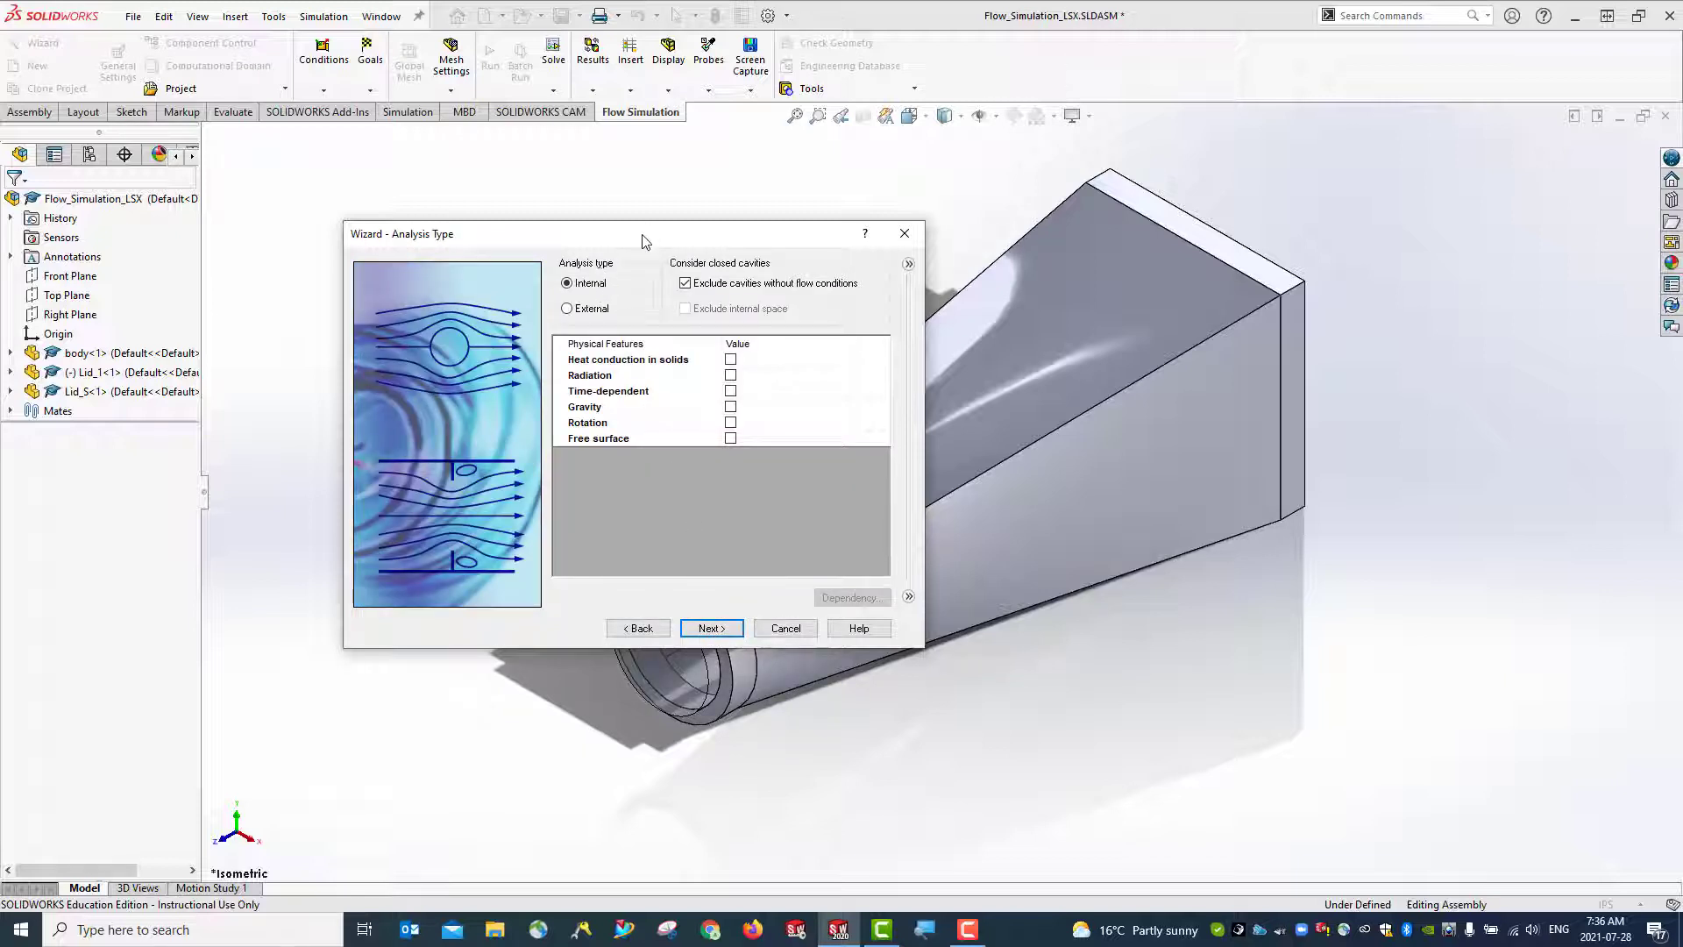
Accept an Internal analysis that excludes cavities without flow conditions, with no additional physical features enabled
{"action": "left_click_drag", "start_coordinate": [642, 240], "coordinate": [431, 106]}
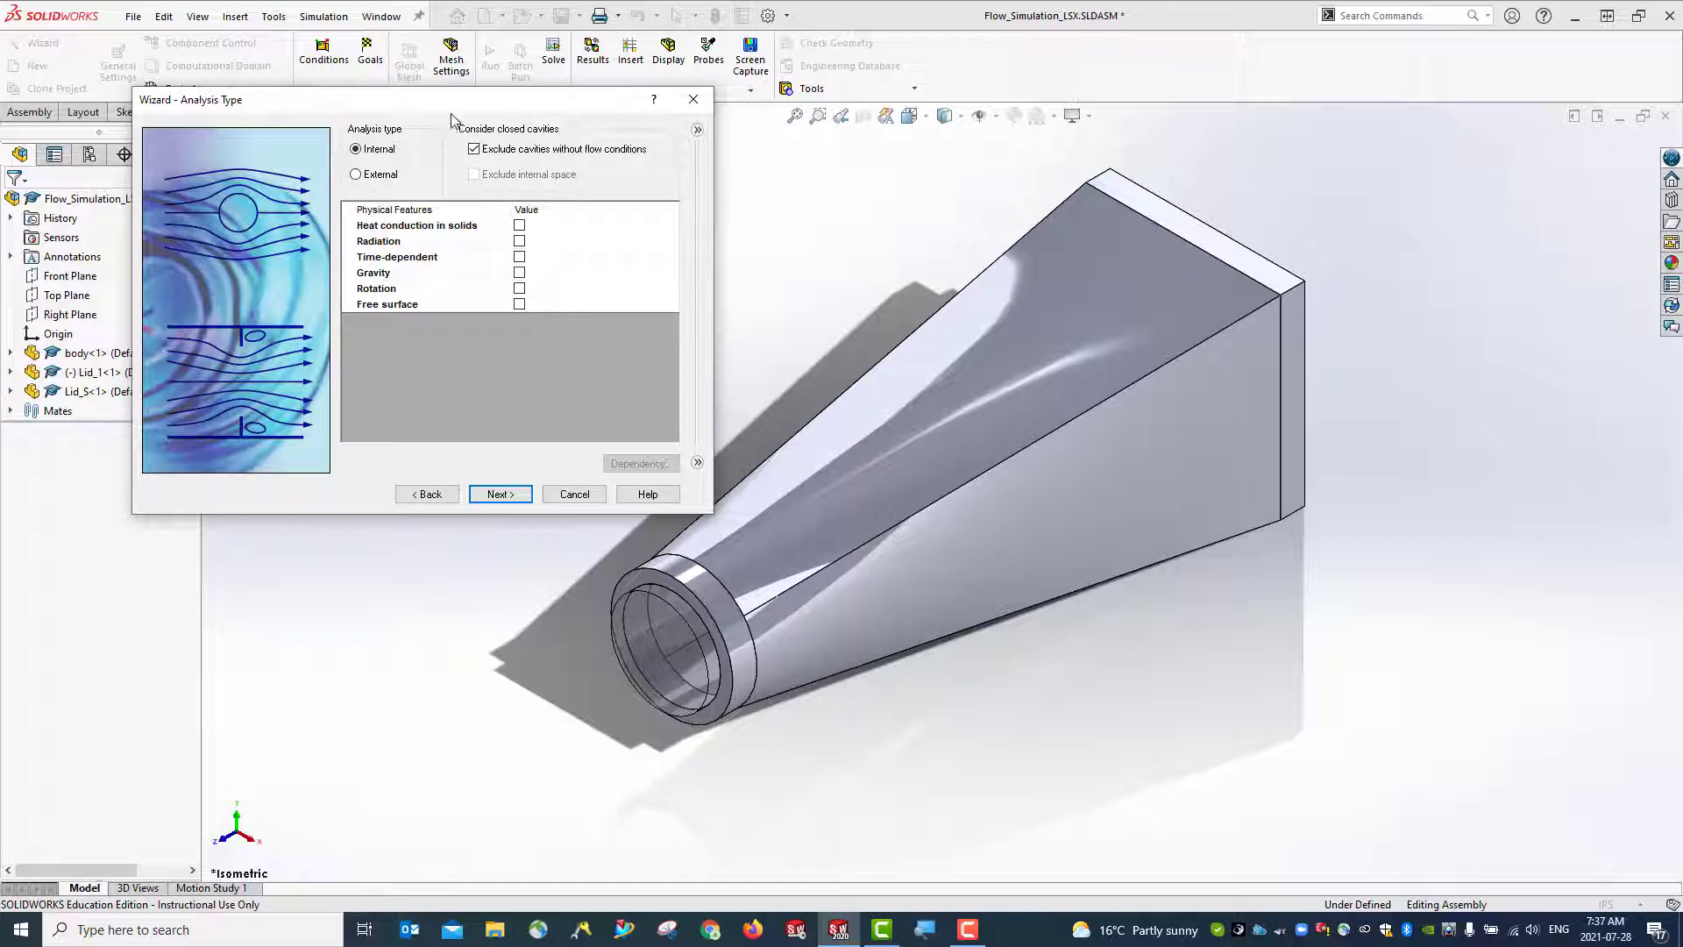
{"action": "left_click_drag", "start_coordinate": [449, 108], "coordinate": [514, 156]}
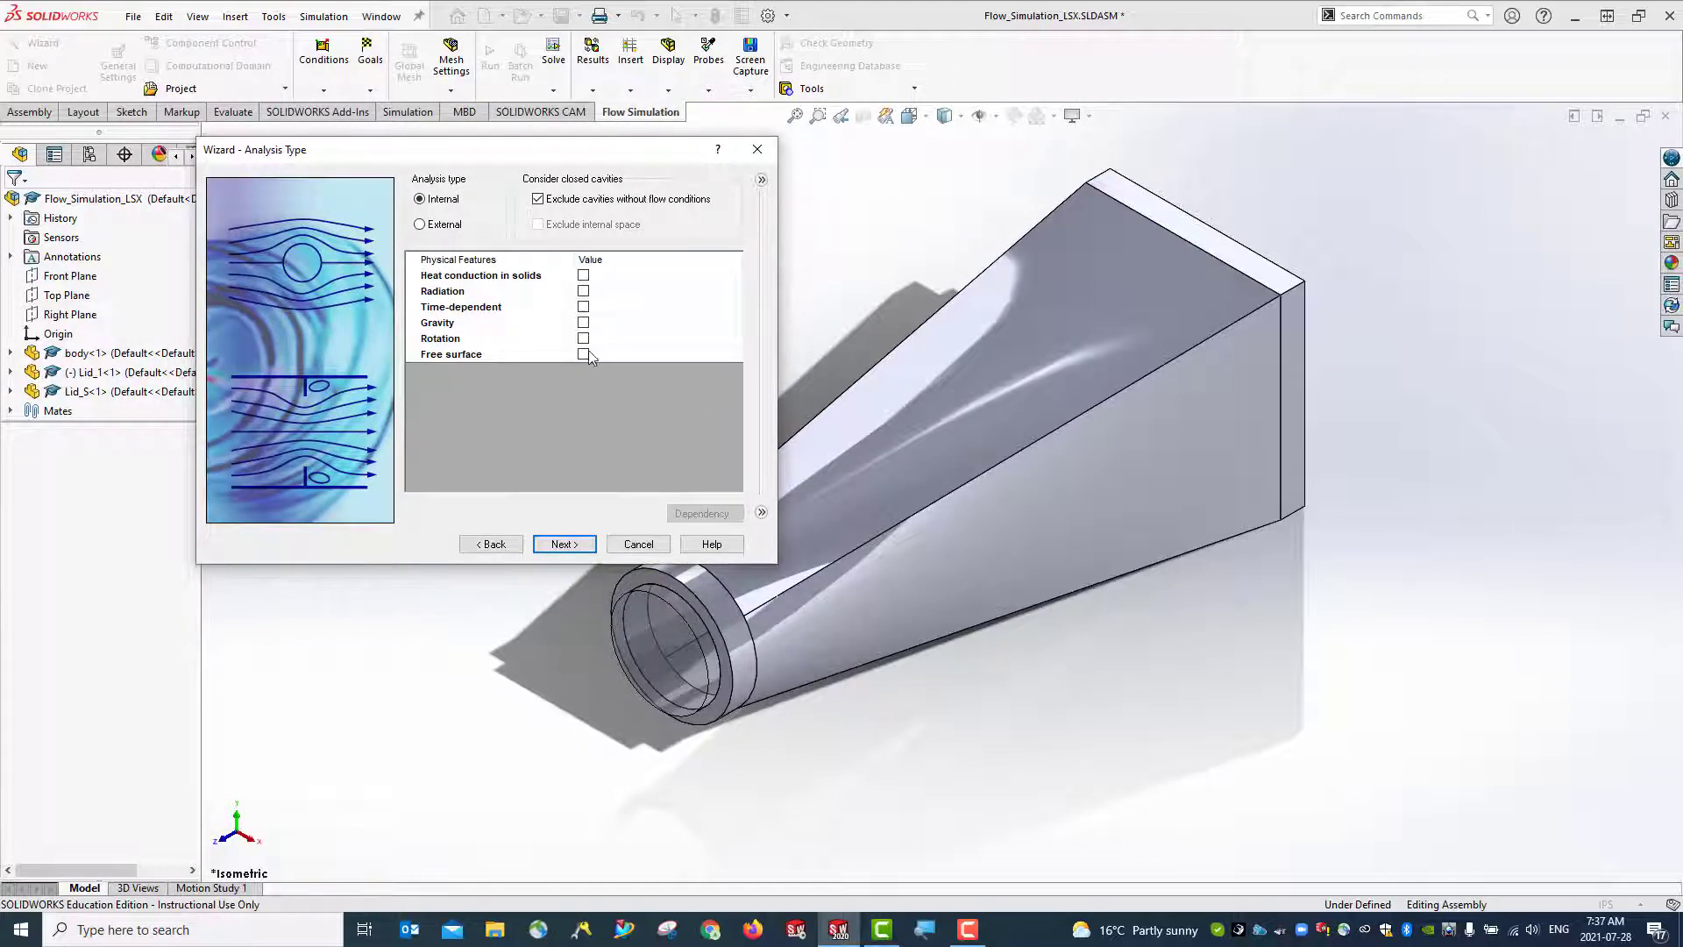
{"action": "left_click", "coordinate": [566, 544]}
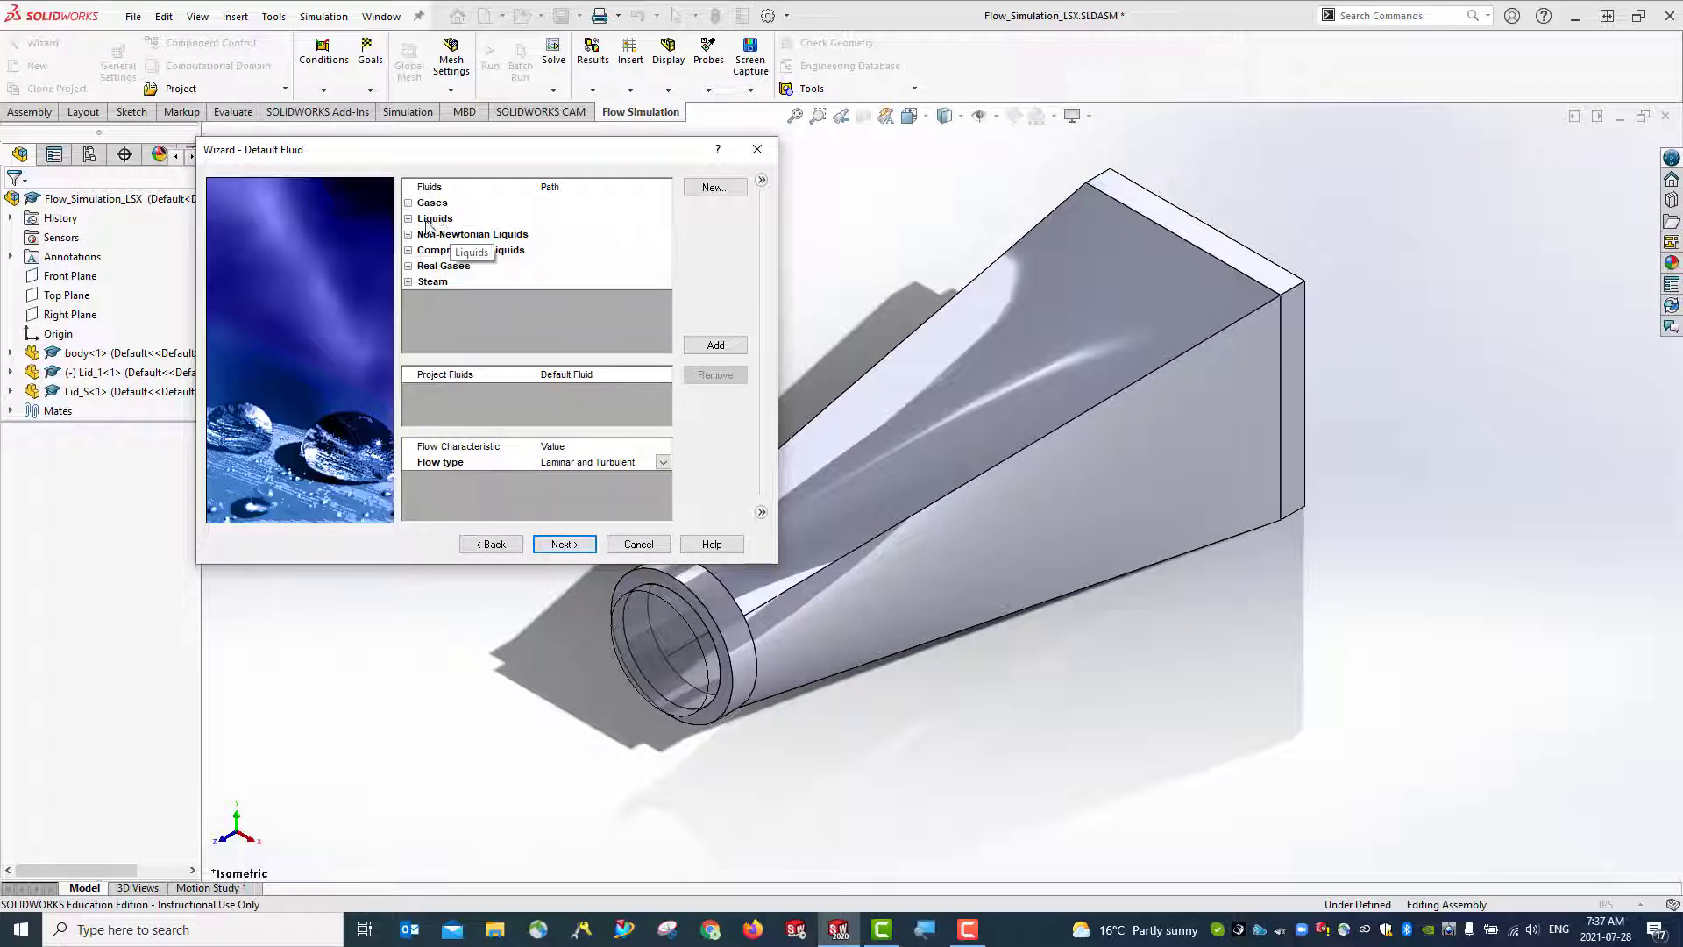
Add Water from the pre-defined liquids as the project's default fluid
{"action": "left_click", "coordinate": [409, 219]}
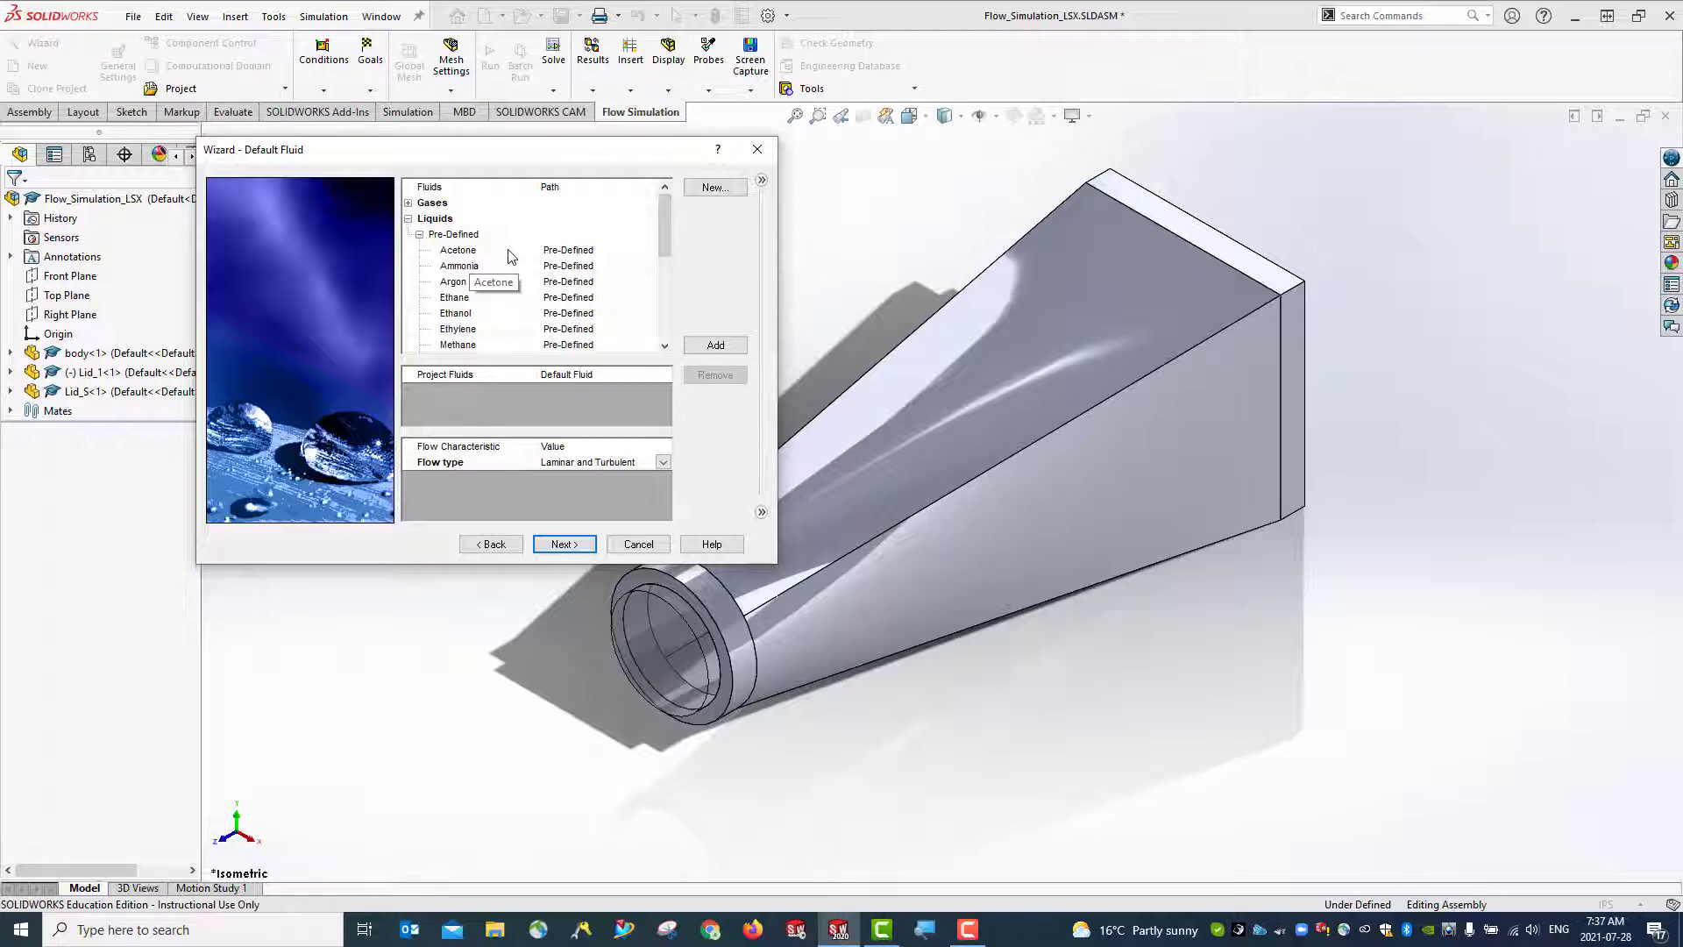
{"action": "scroll", "coordinate": [508, 255], "scroll_direction": "down", "scroll_amount": 4}
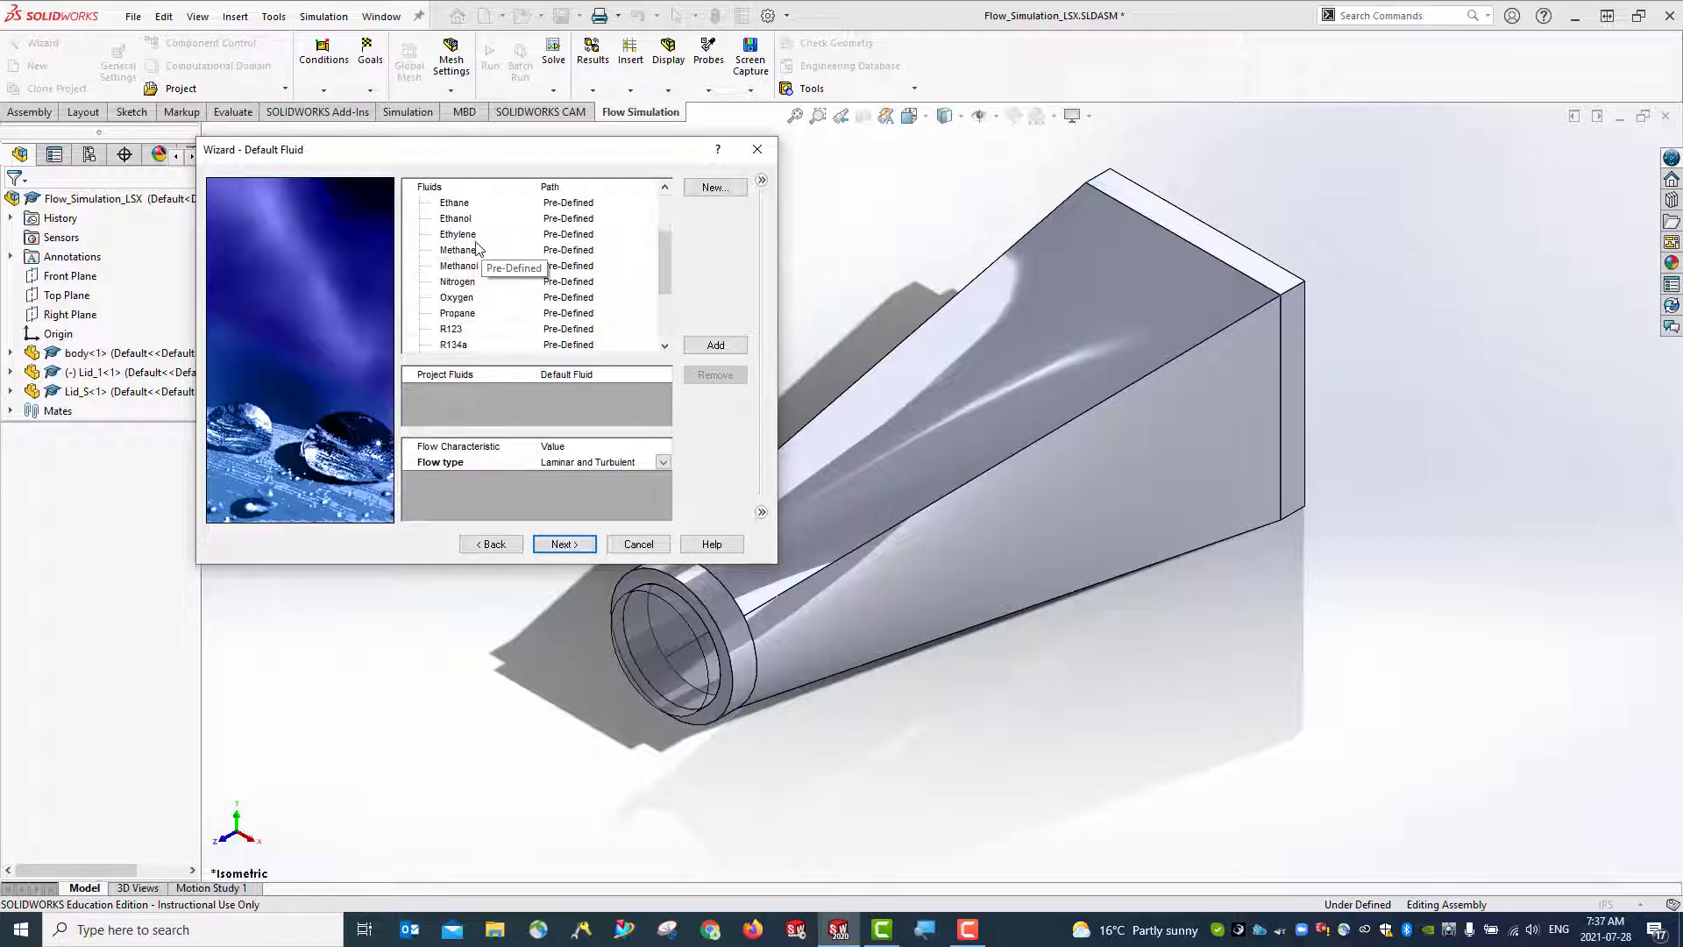
{"action": "scroll", "coordinate": [489, 256], "scroll_direction": "down", "scroll_amount": 1}
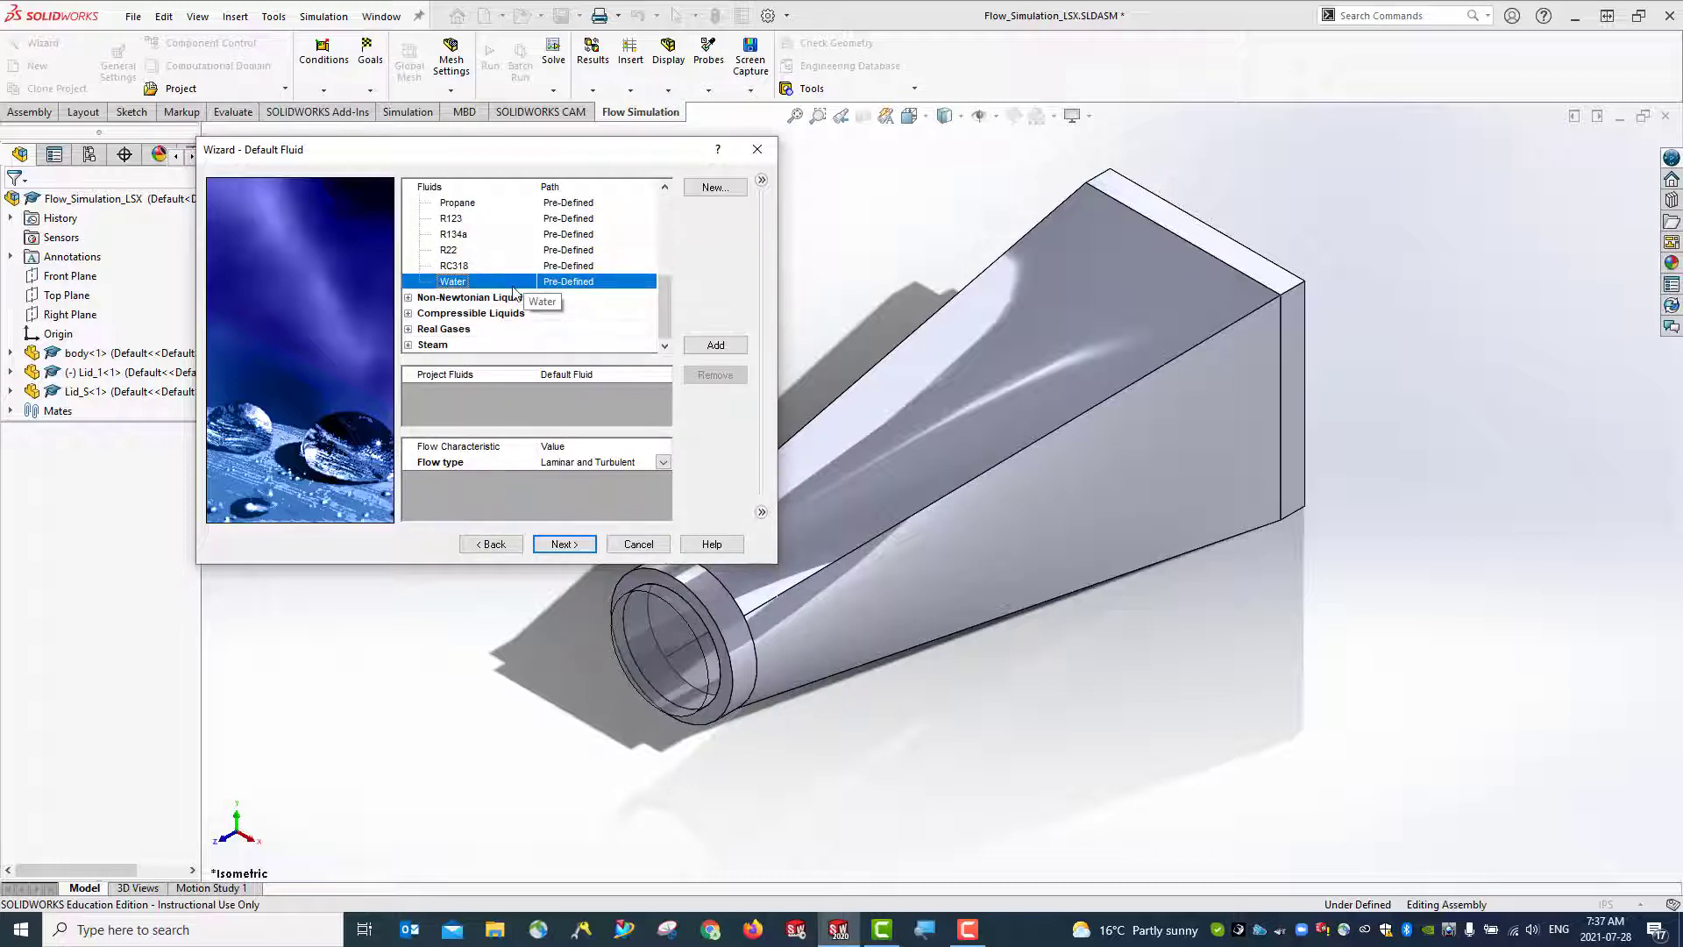
{"action": "left_click", "coordinate": [492, 266]}
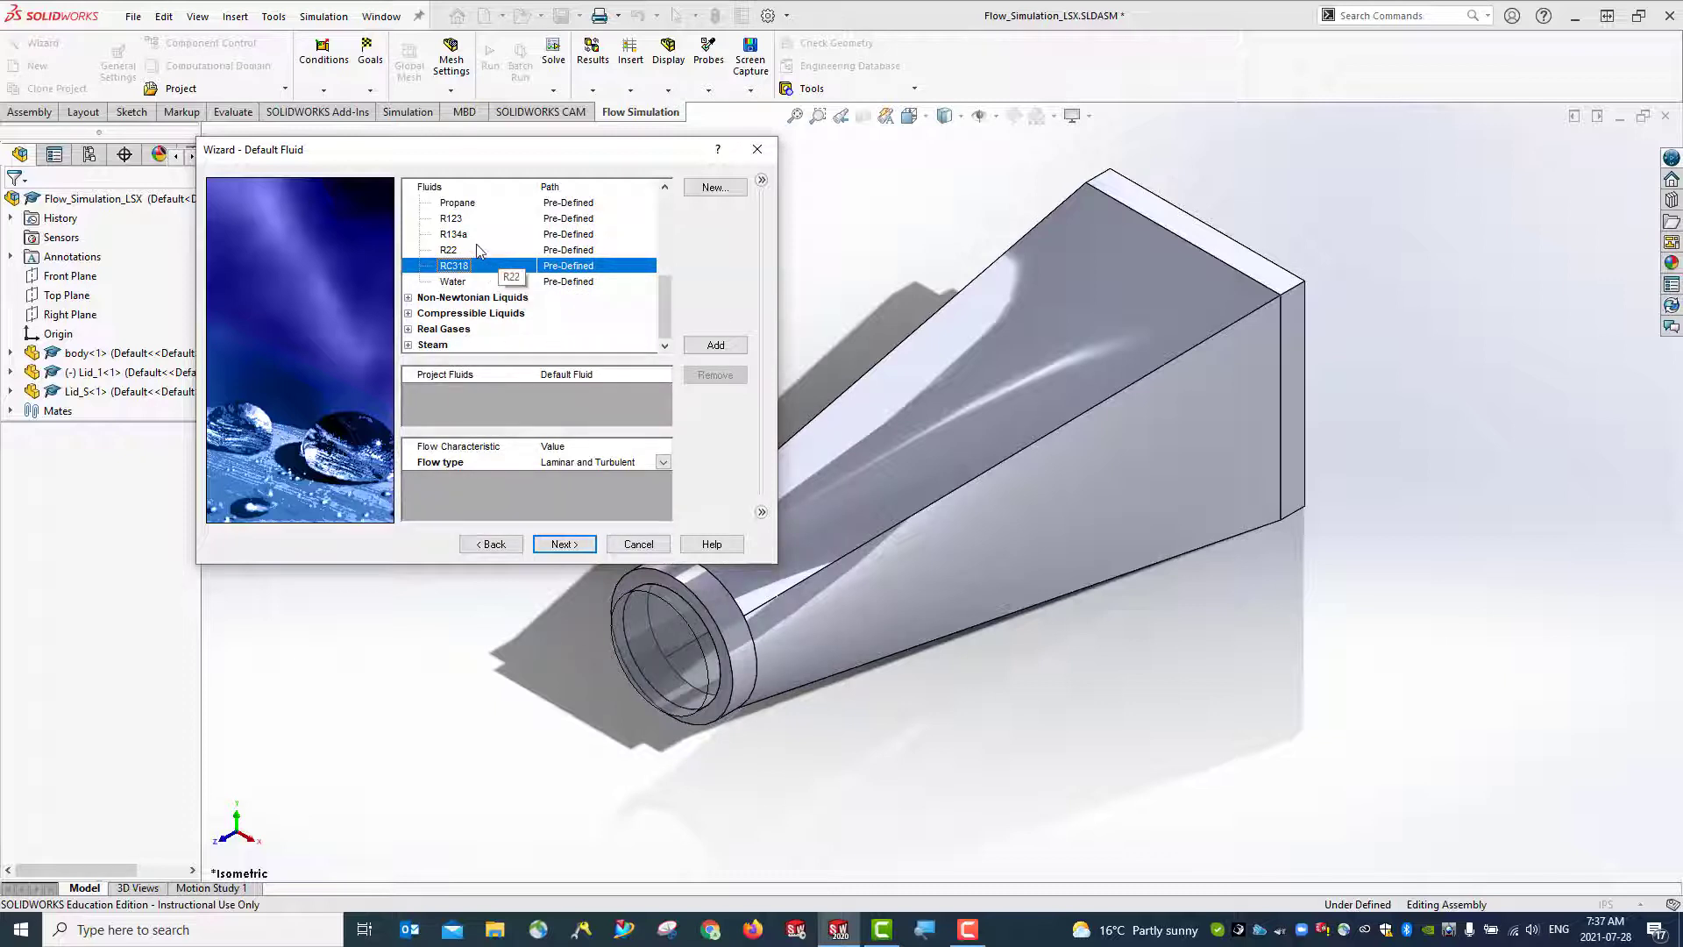
{"action": "left_click", "coordinate": [467, 284]}
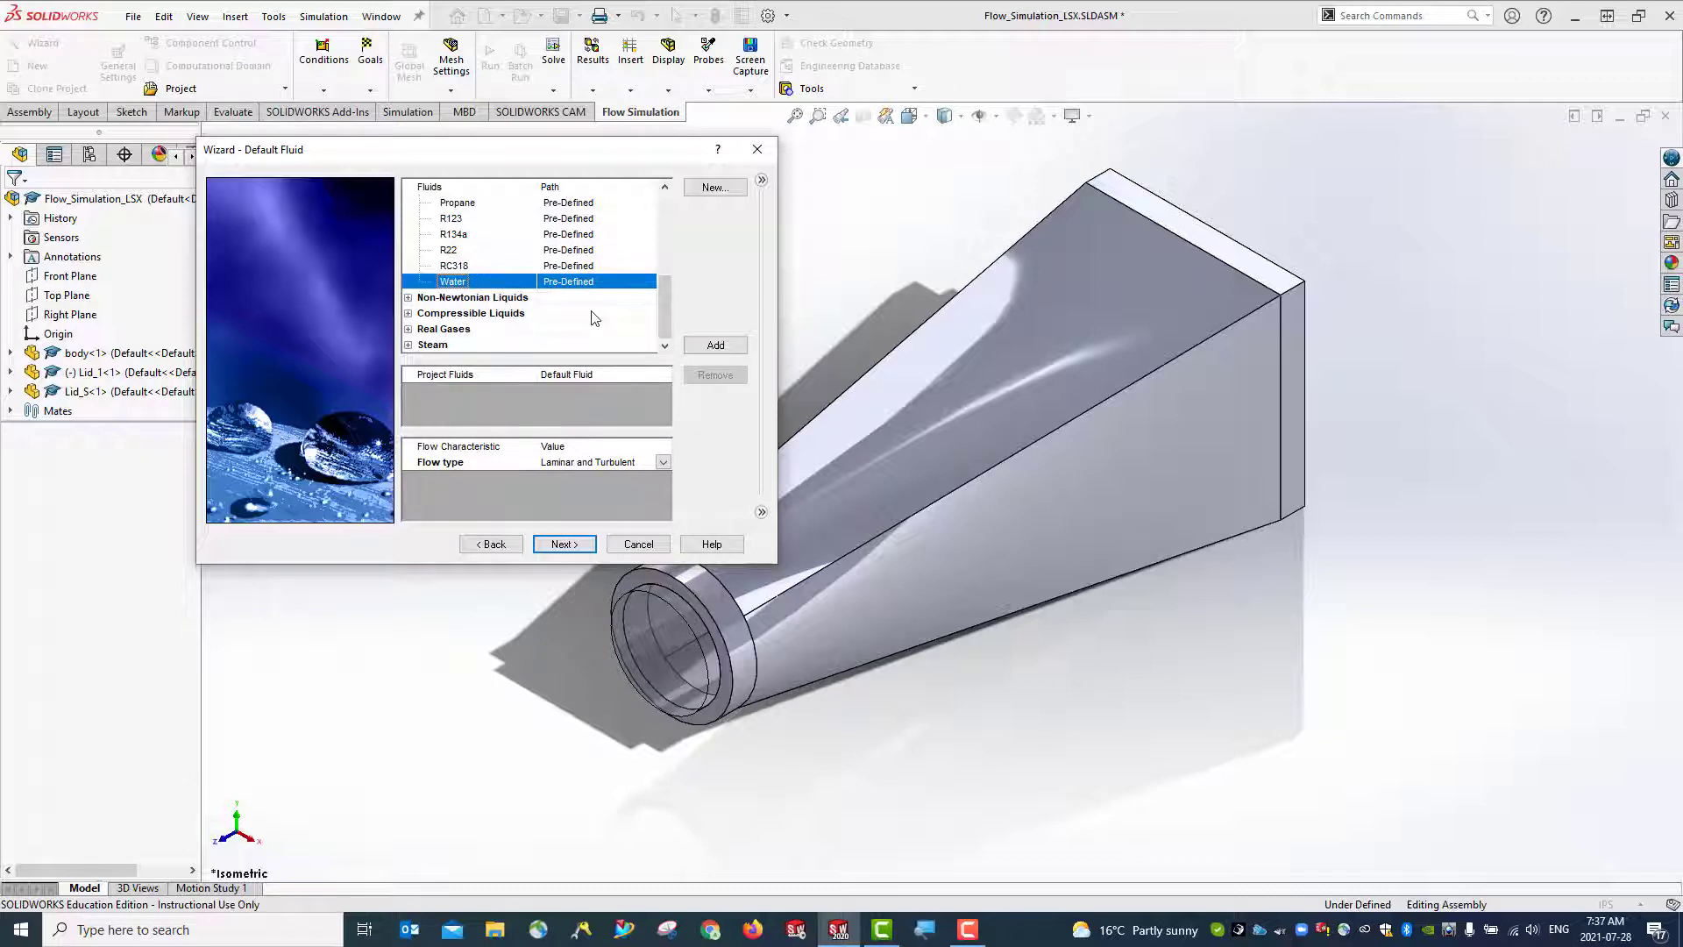
{"action": "left_click", "coordinate": [716, 345]}
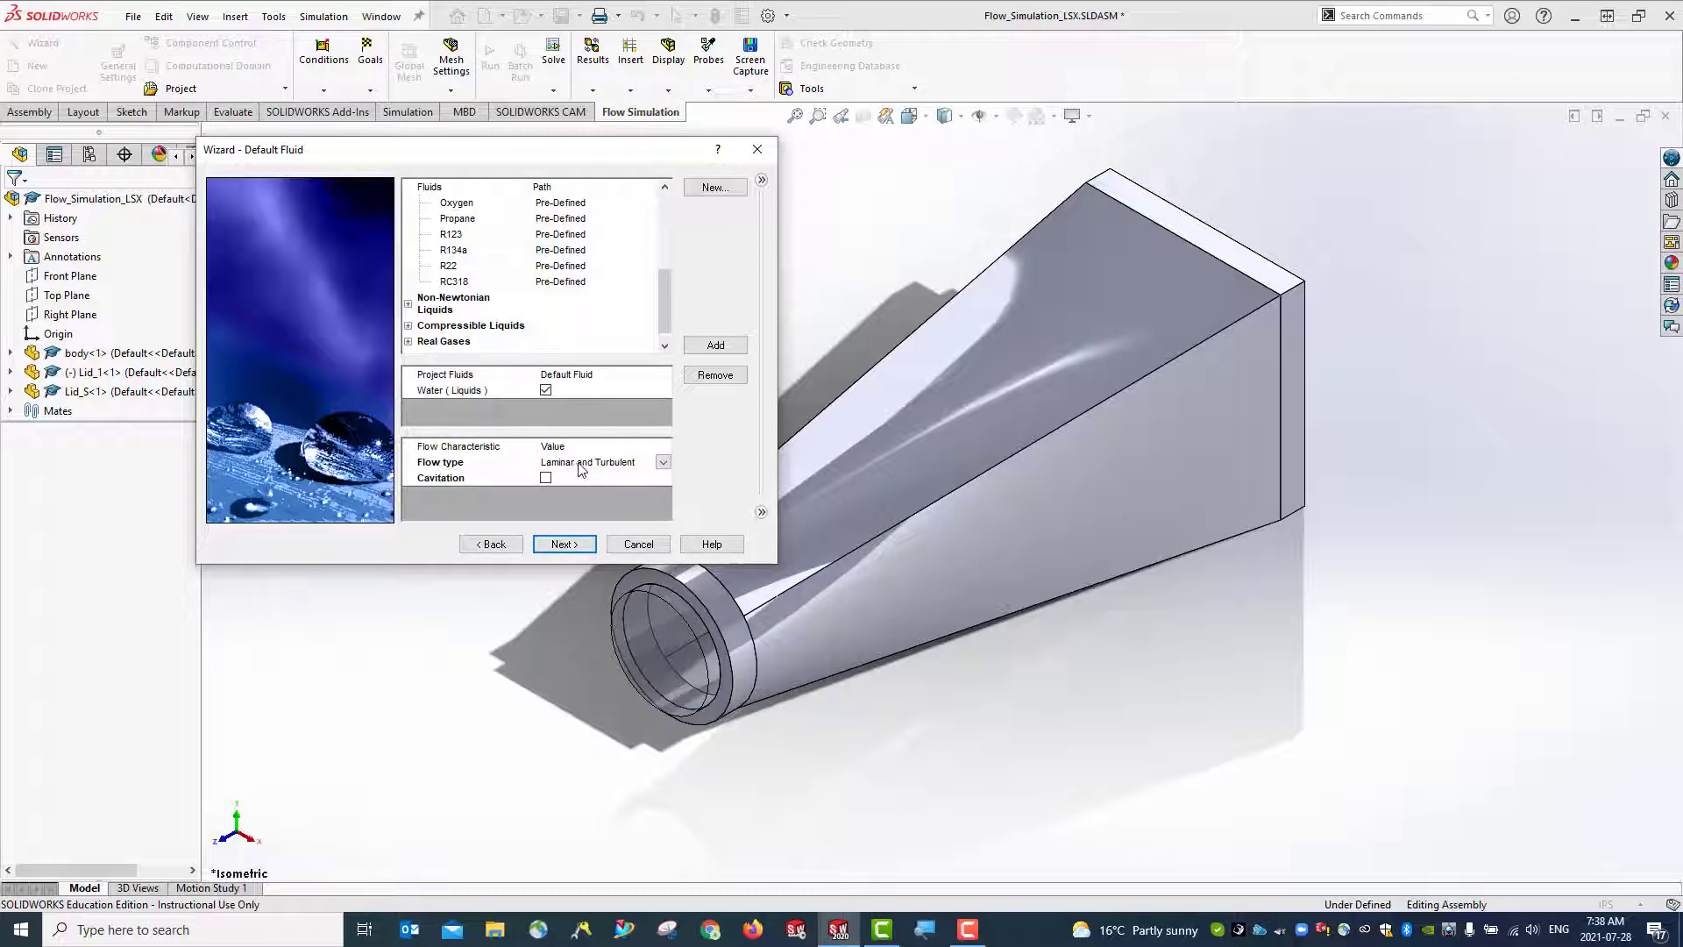
Keep the flow type as Laminar and Turbulent with cavitation off, and continue to the wall conditions
{"action": "left_click", "coordinate": [666, 467]}
{"action": "left_click", "coordinate": [665, 468]}
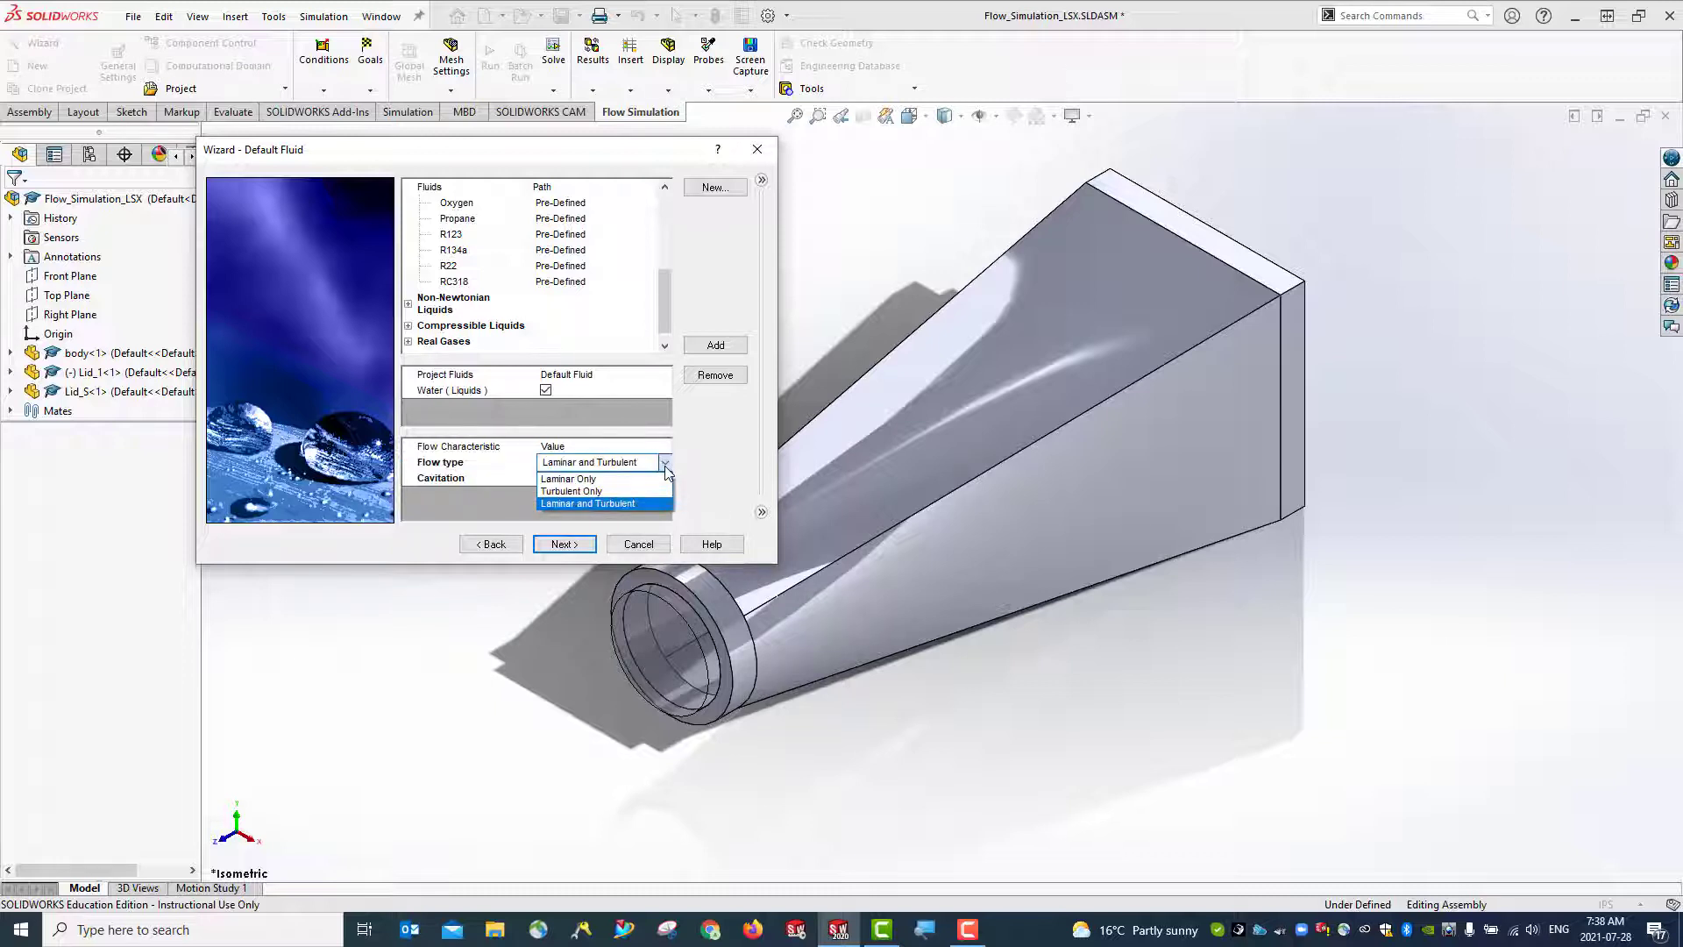
{"action": "left_click", "coordinate": [561, 504]}
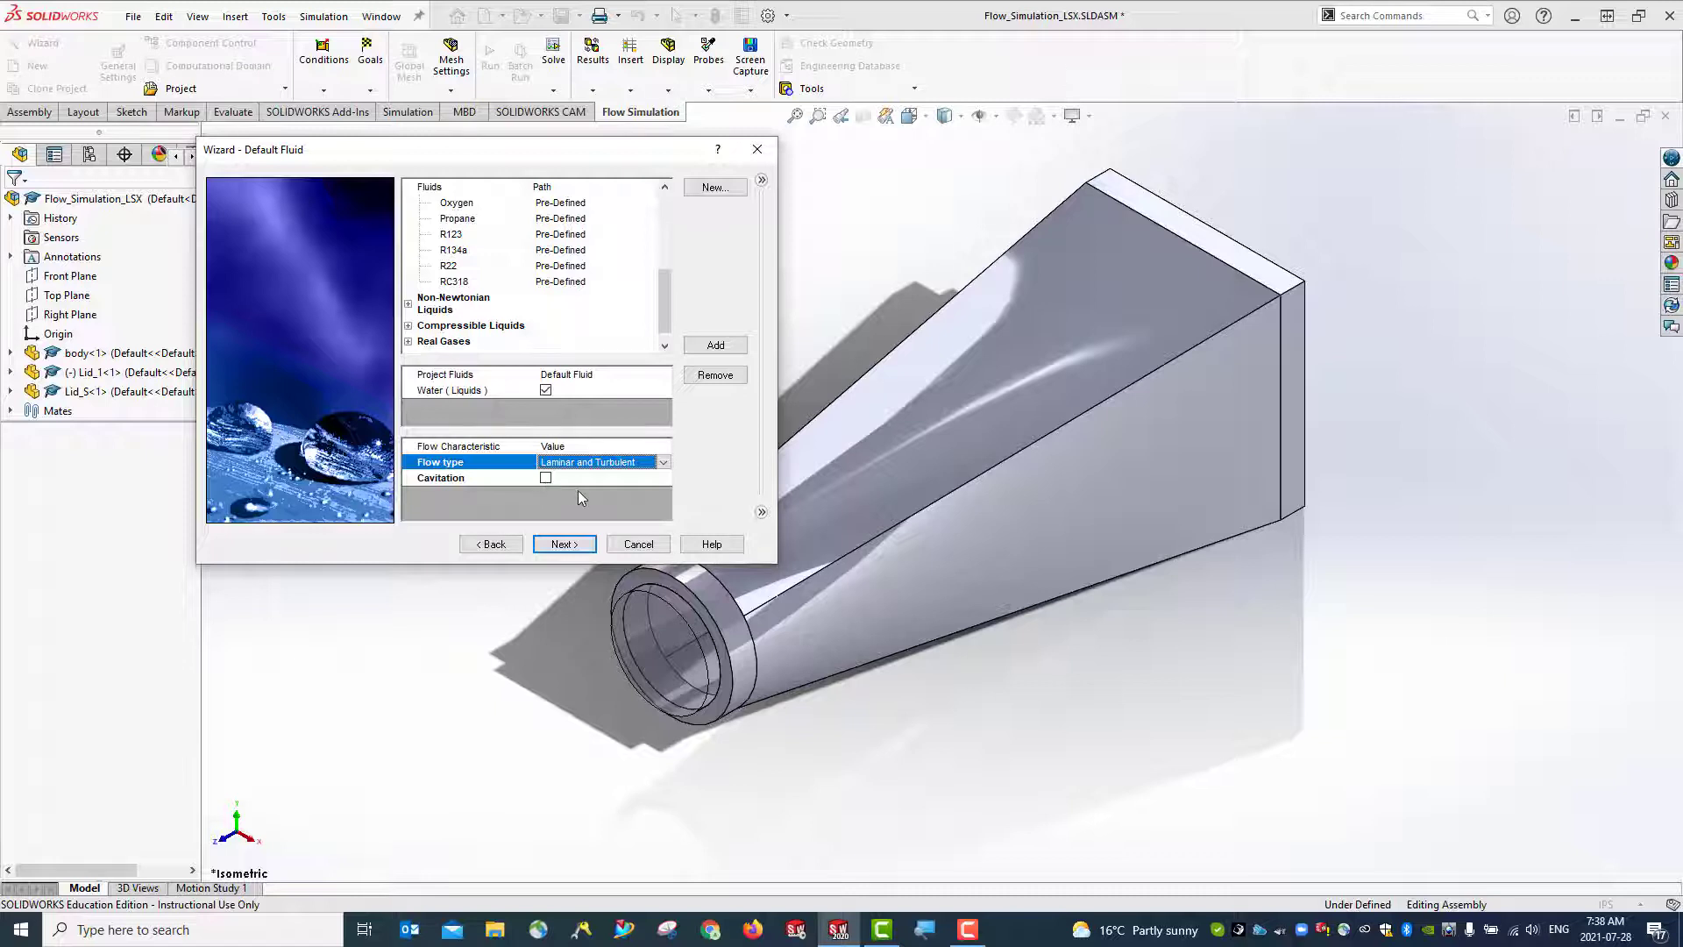
{"action": "left_click", "coordinate": [578, 547]}
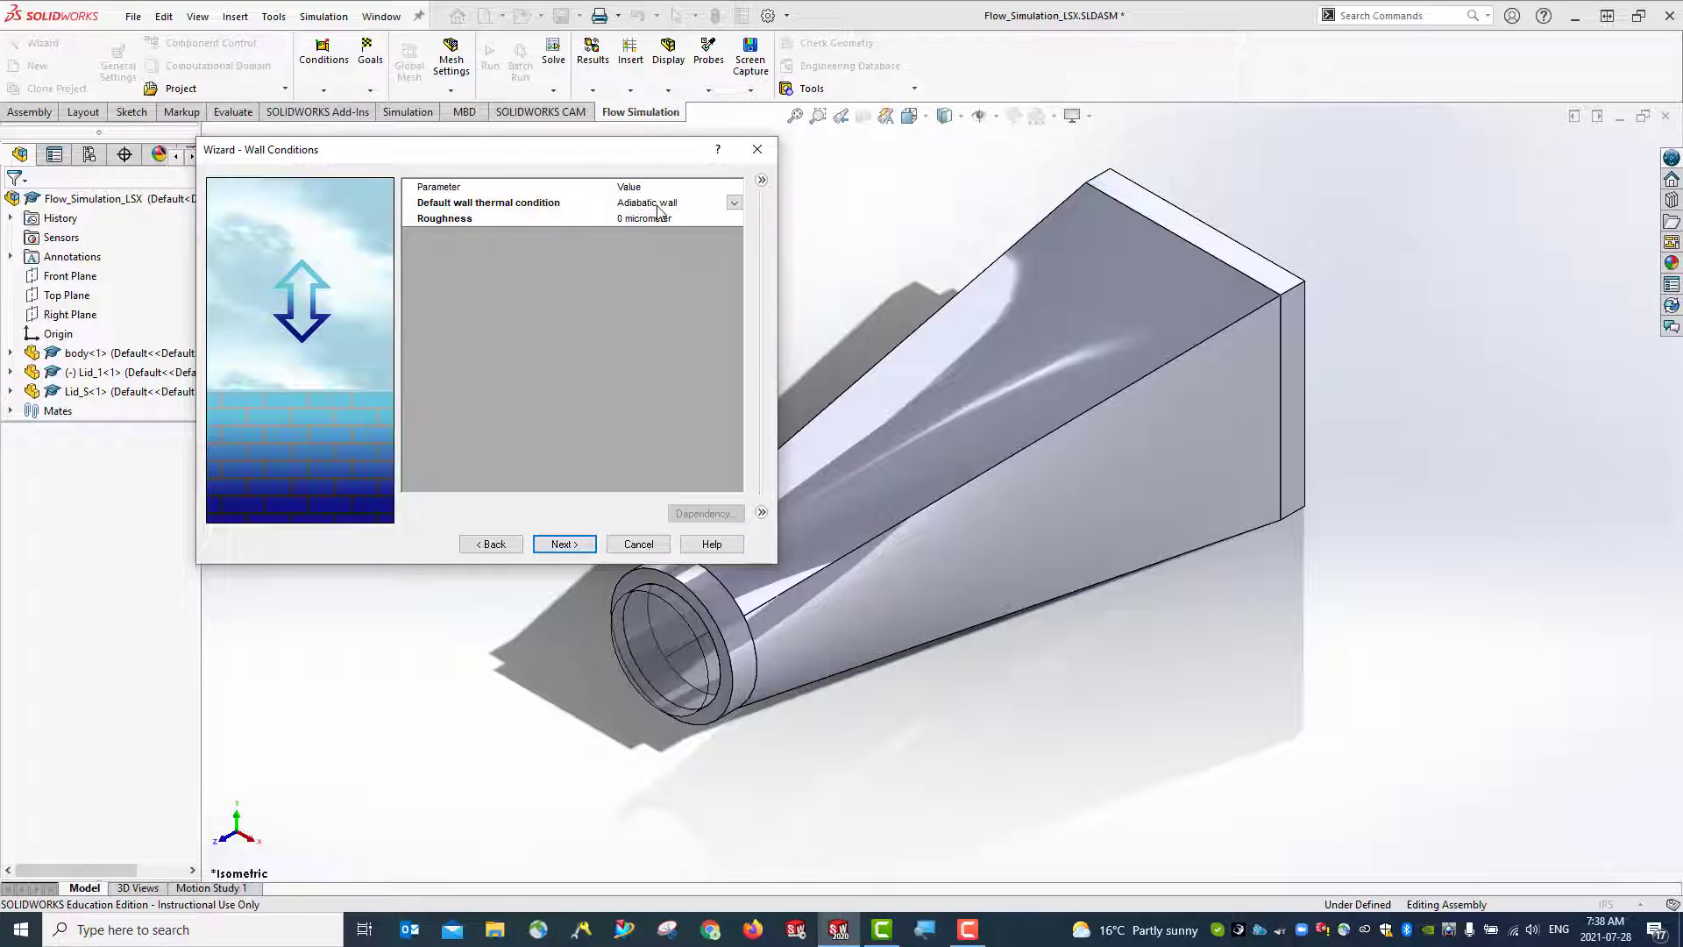
Accept Adiabatic wall as the default wall thermal condition with 0 micrometer roughness, and continue to the initial conditions
{"action": "left_click", "coordinate": [735, 206]}
{"action": "left_click", "coordinate": [736, 206]}
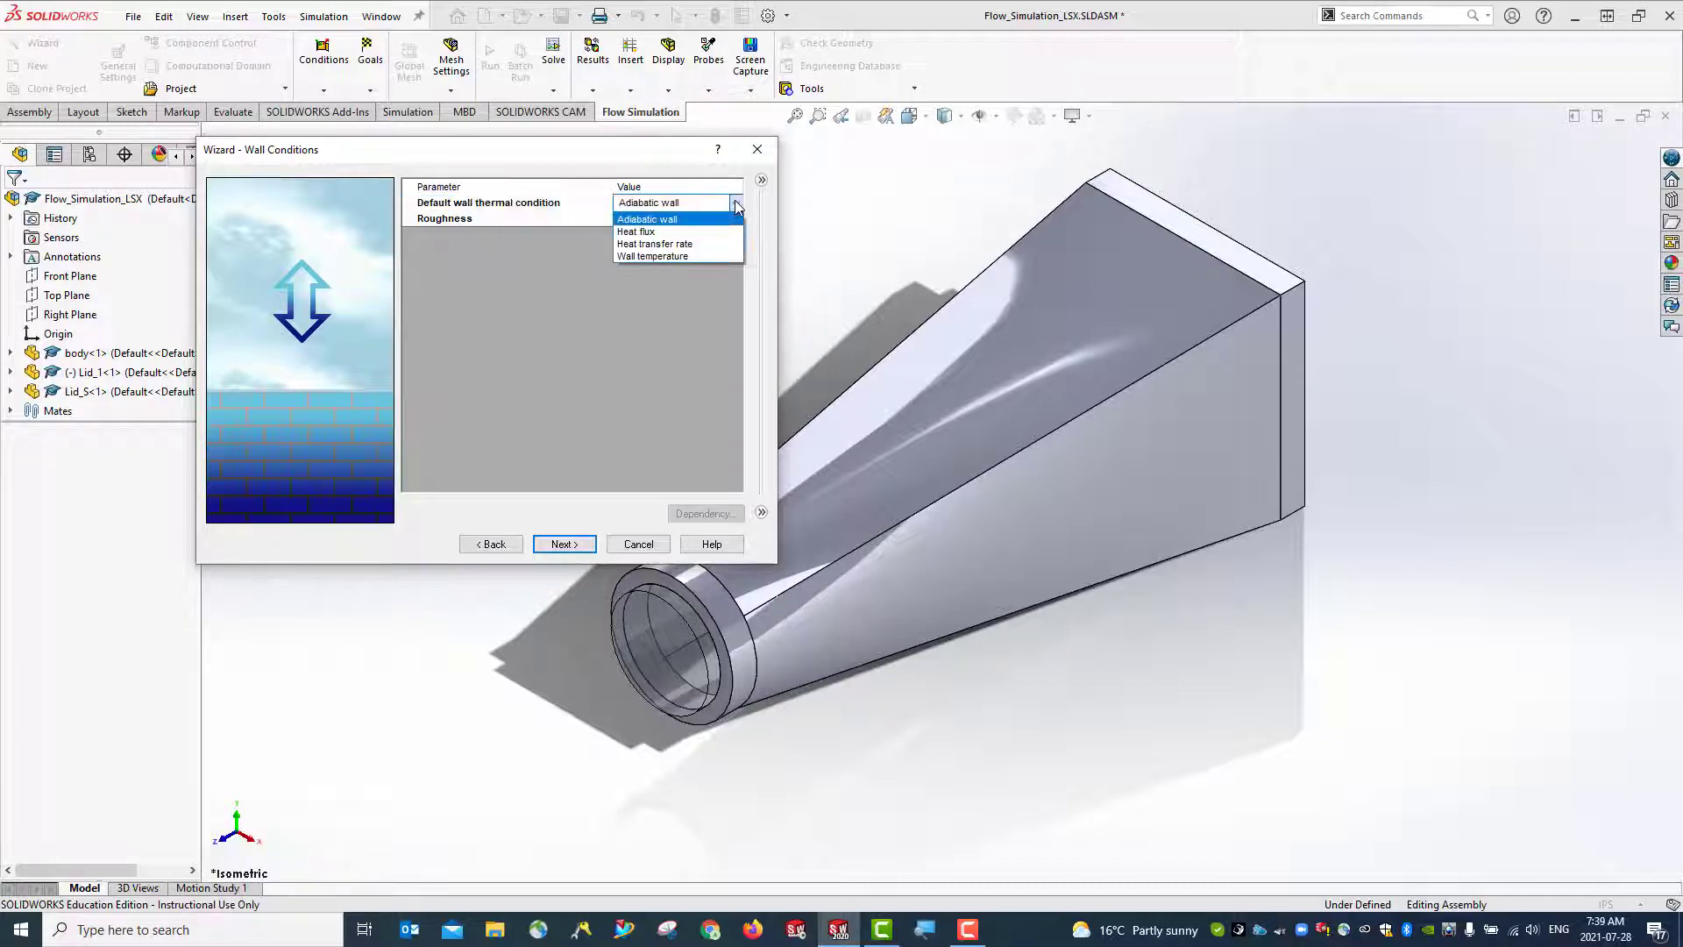
{"action": "left_click", "coordinate": [737, 206]}
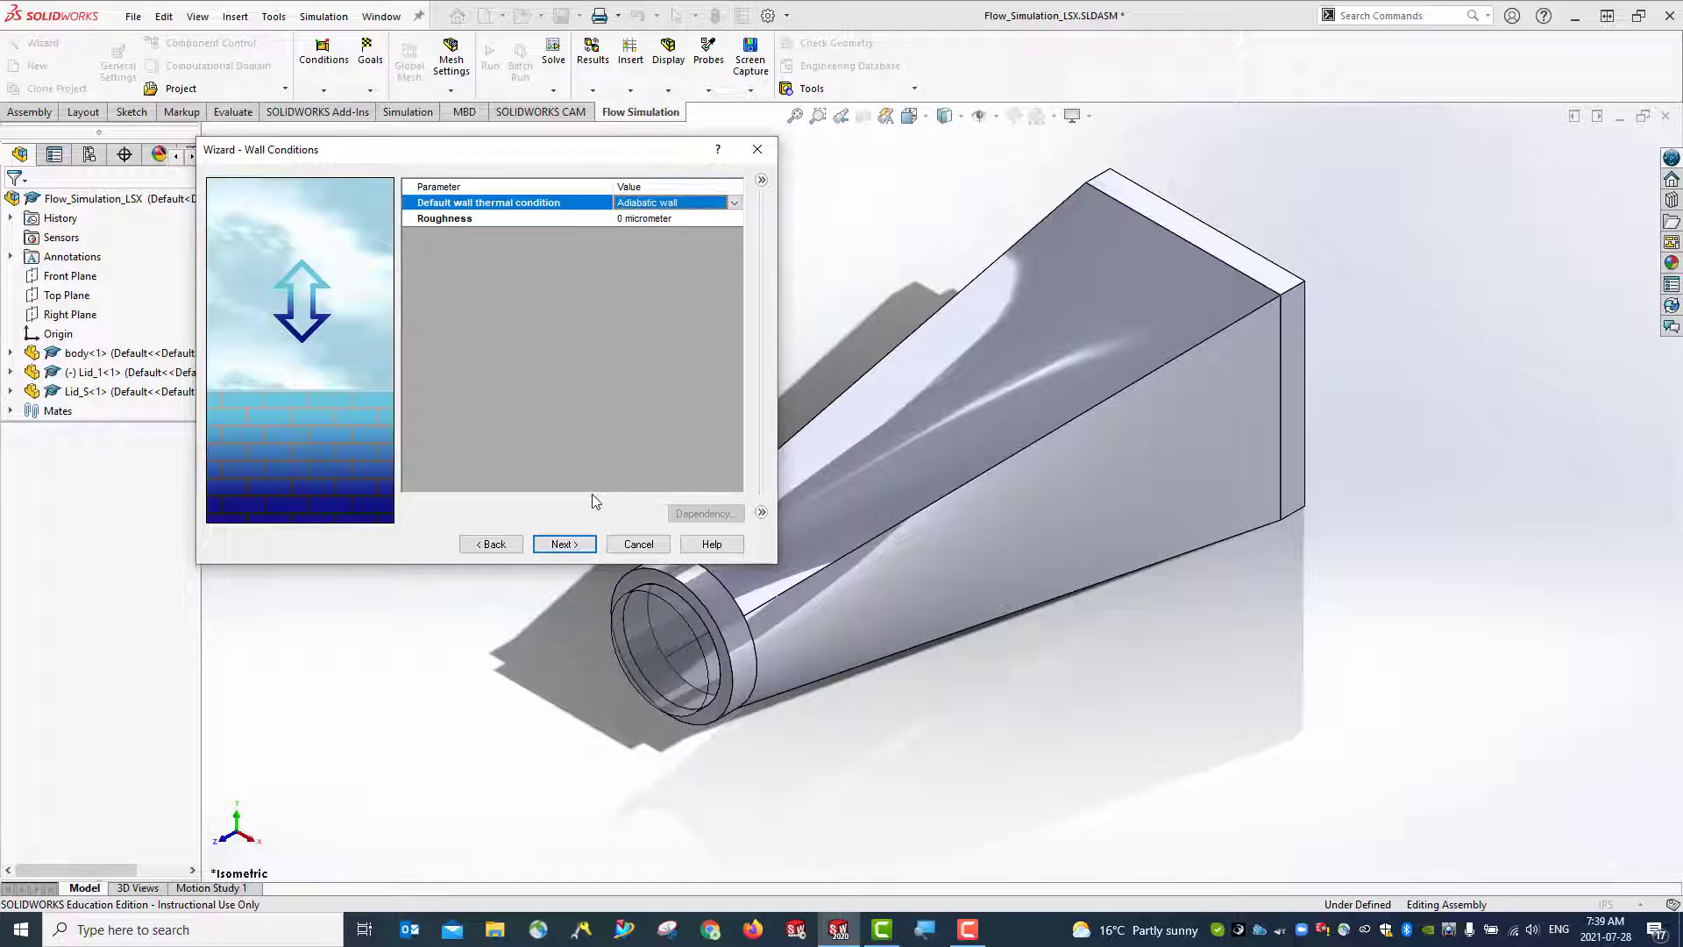
{"action": "left_click", "coordinate": [564, 544]}
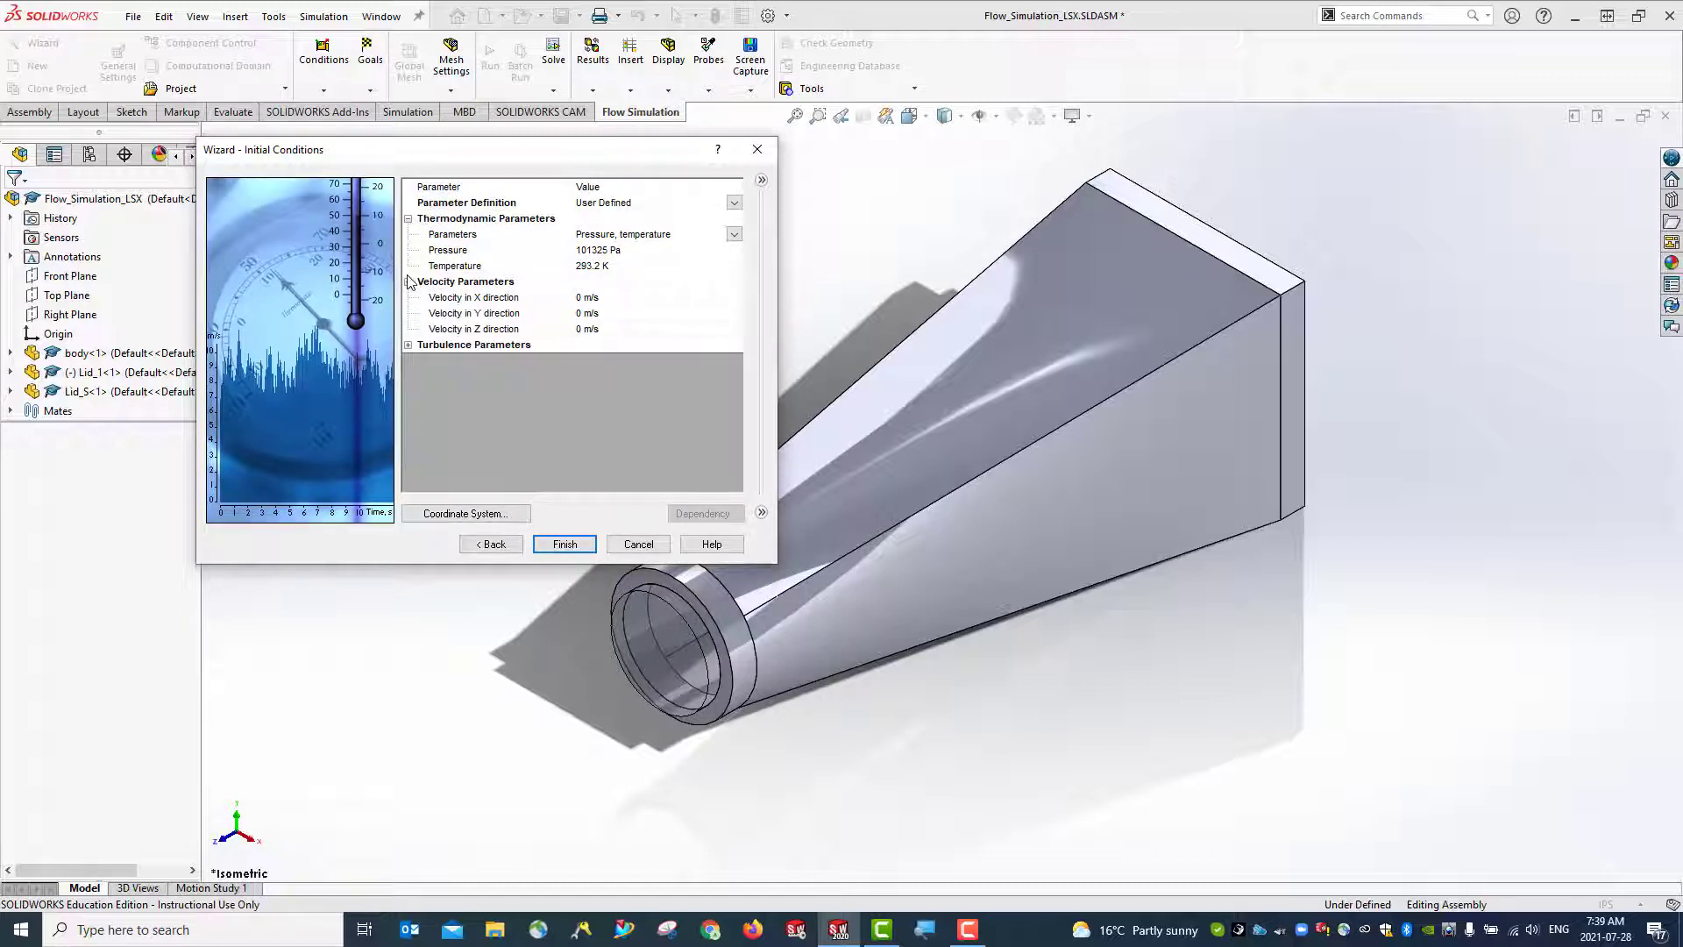
Accept the default initial conditions of 101325 Pa, 293.2 K, zero velocity and 2 % turbulence intensity, and finish the wizard
{"action": "left_click", "coordinate": [408, 345]}
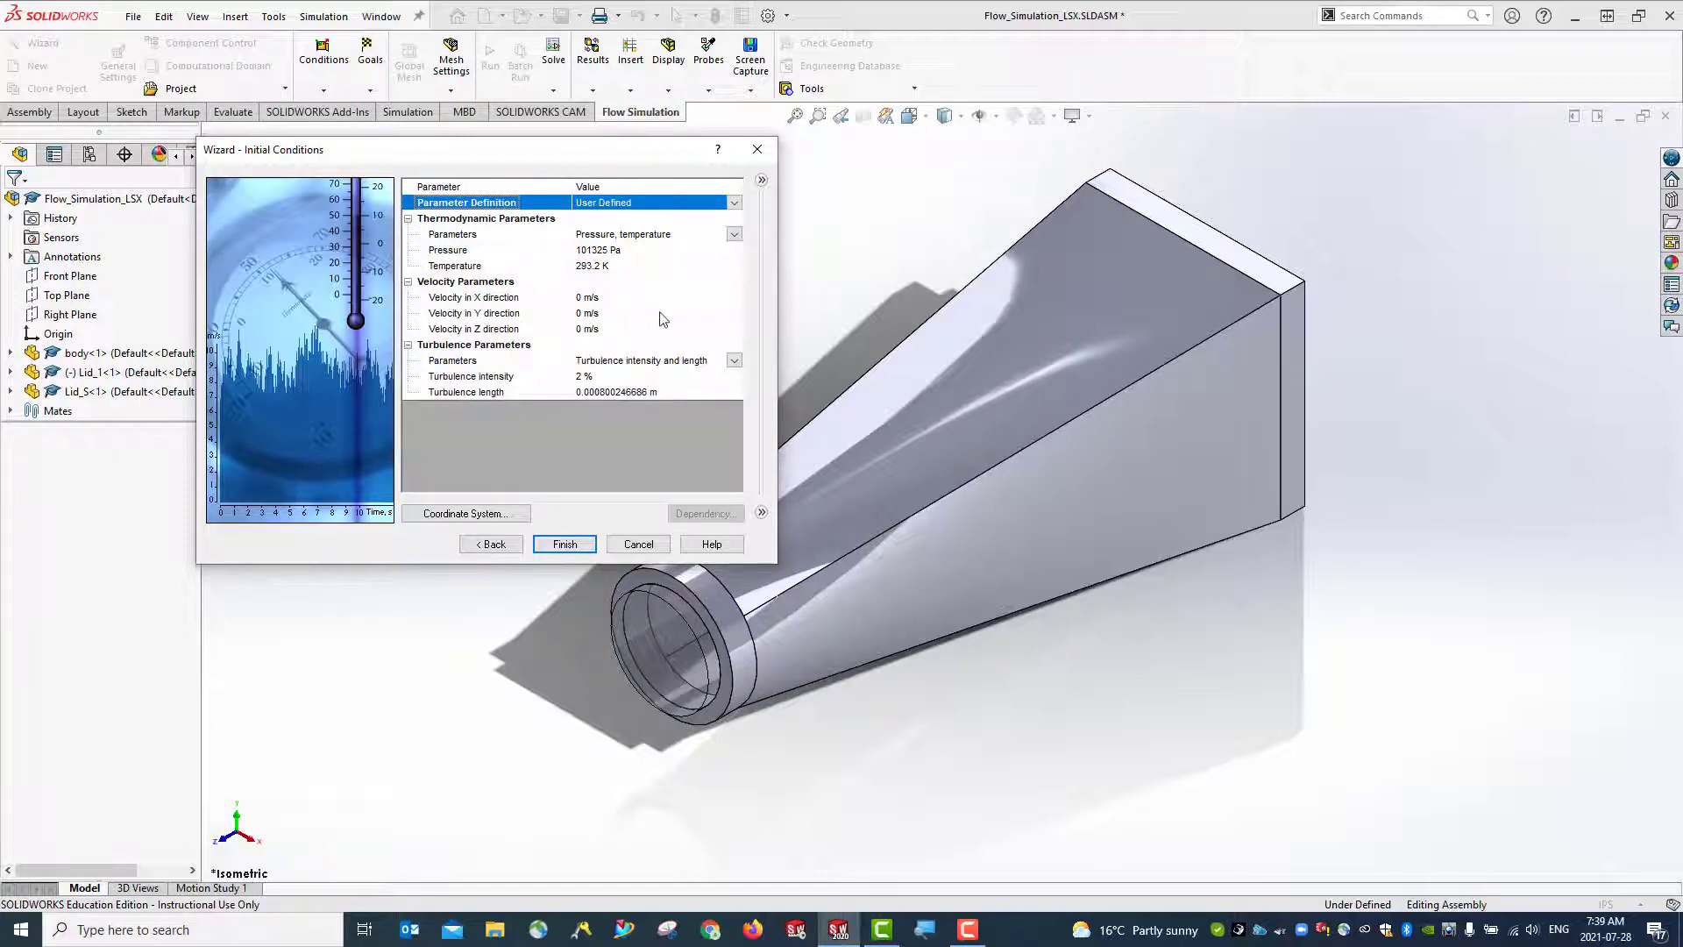
{"action": "left_click", "coordinate": [565, 545]}
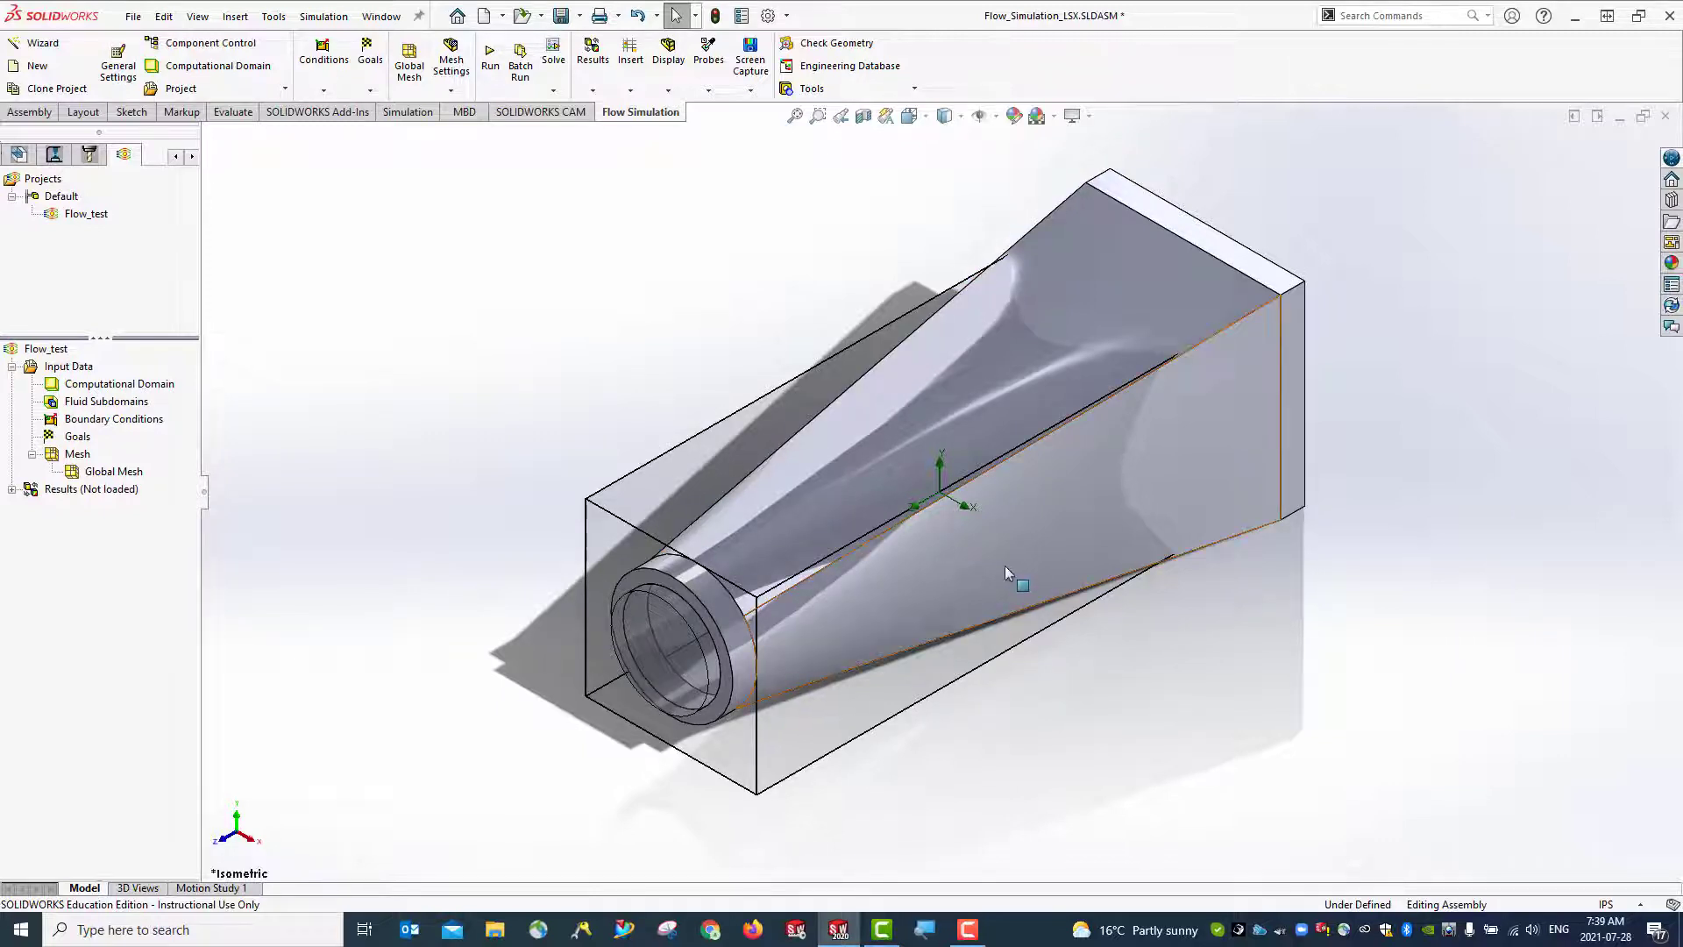
Examine the computational domain's type, size and conditions, and close its definition without changes
{"action": "right_click", "coordinate": [159, 391]}
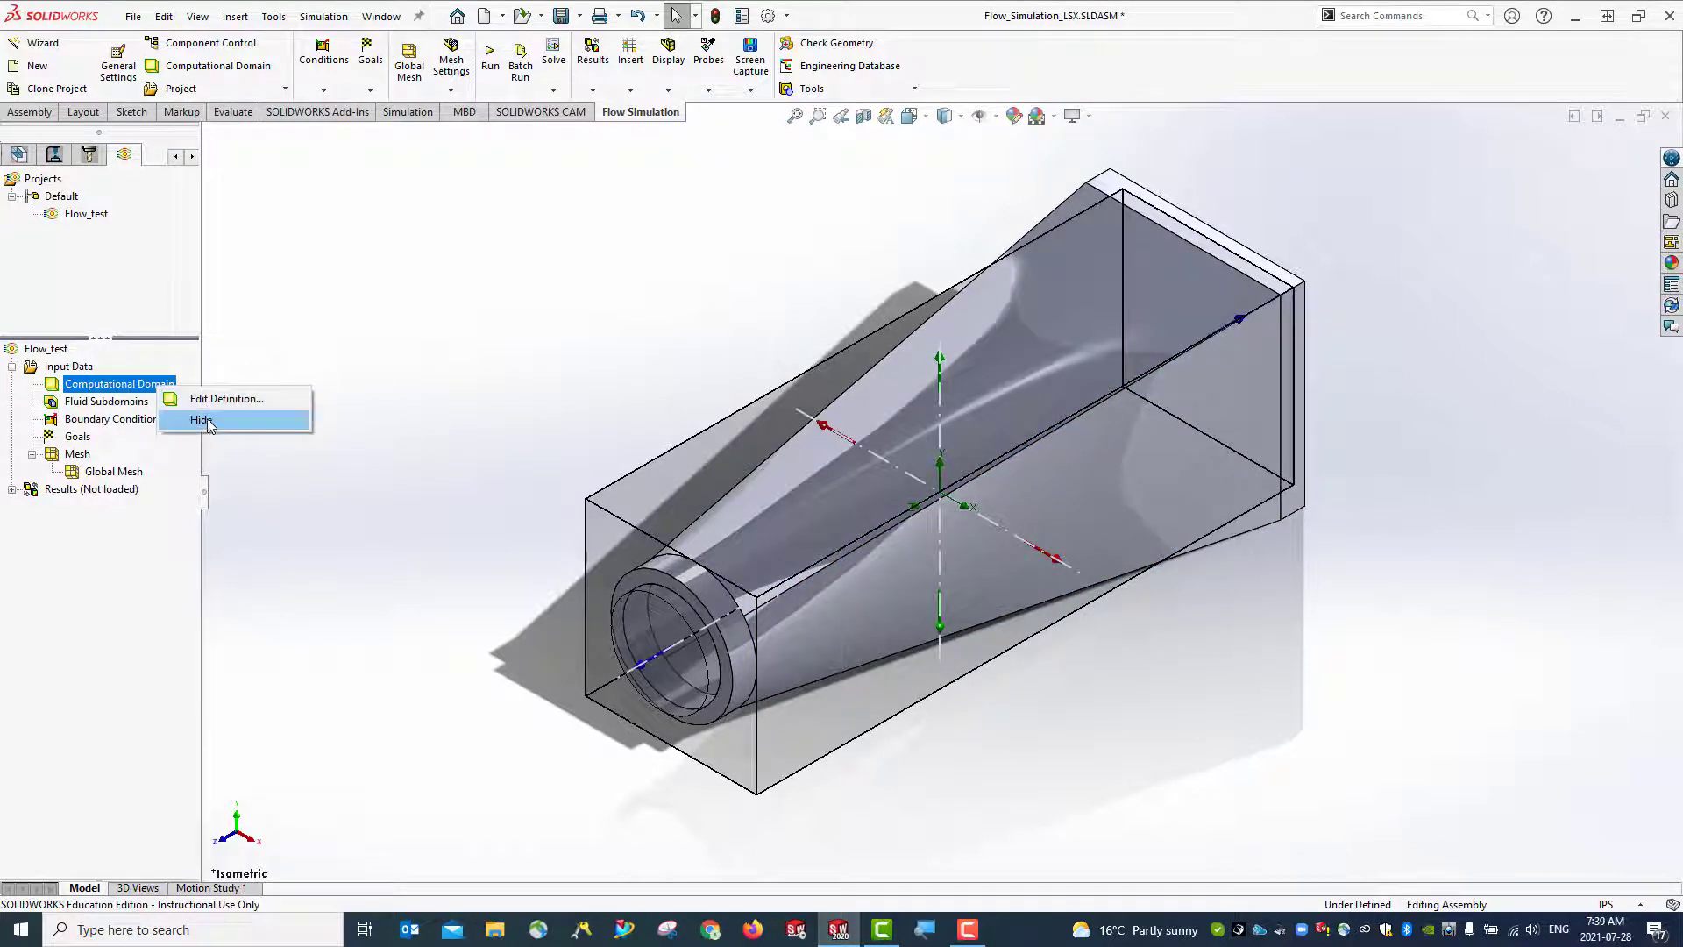
{"action": "left_click", "coordinate": [220, 399]}
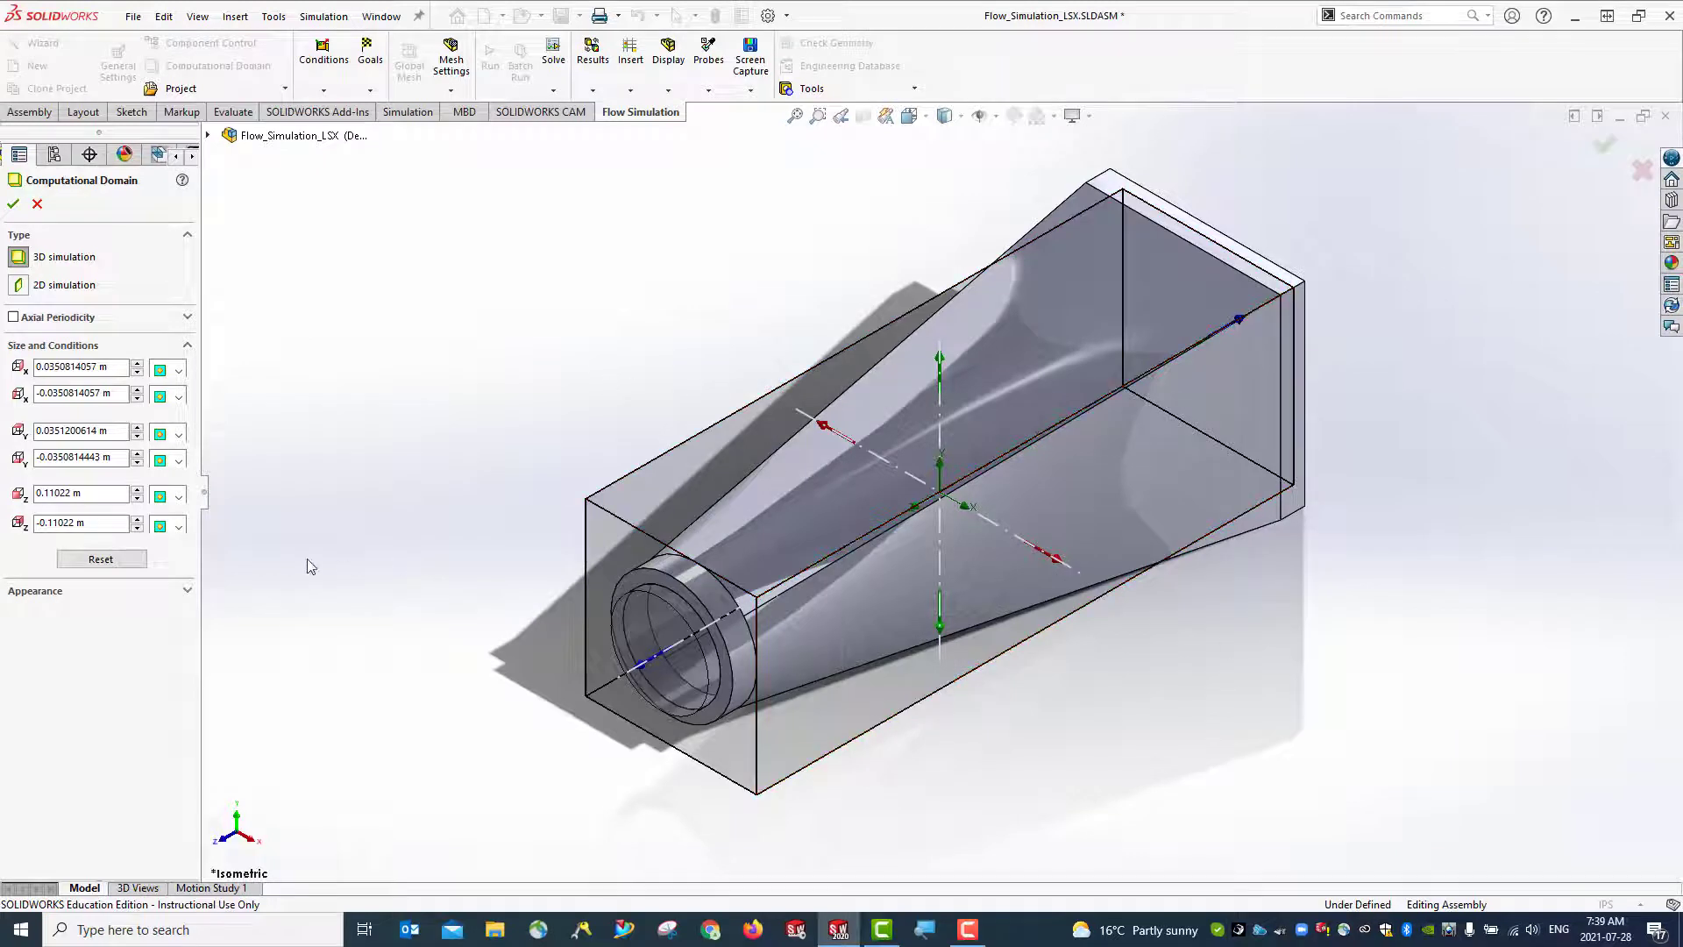
{"action": "left_click", "coordinate": [37, 206]}
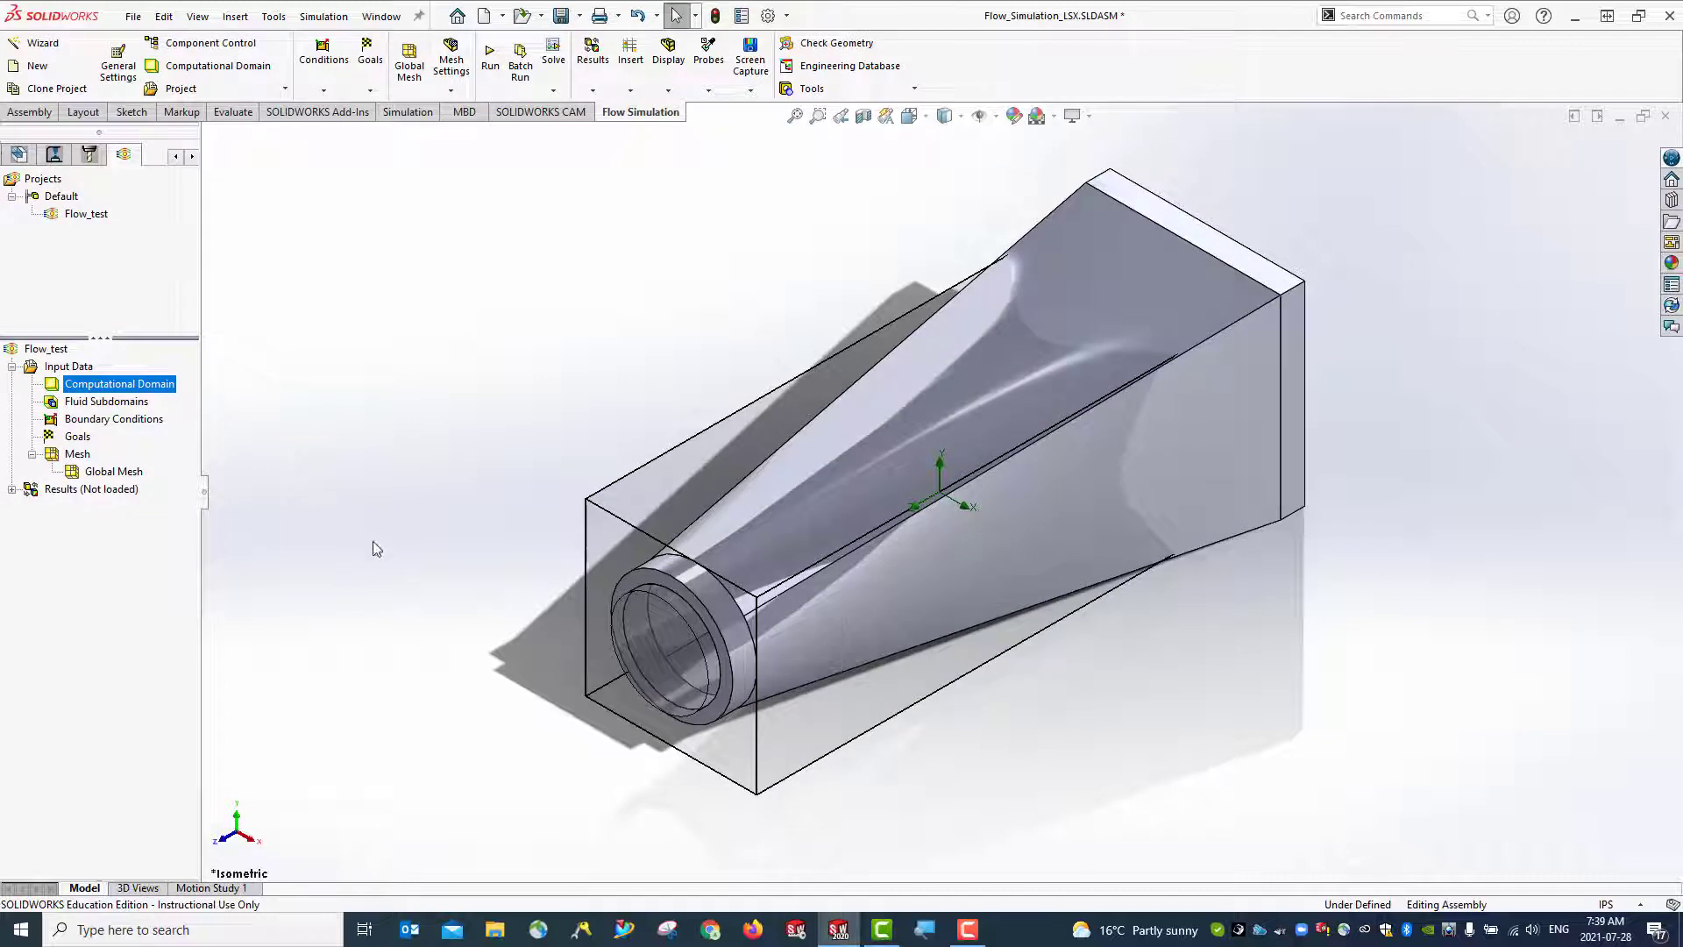
Hide the computational domain box and show it again
{"action": "right_click", "coordinate": [108, 387]}
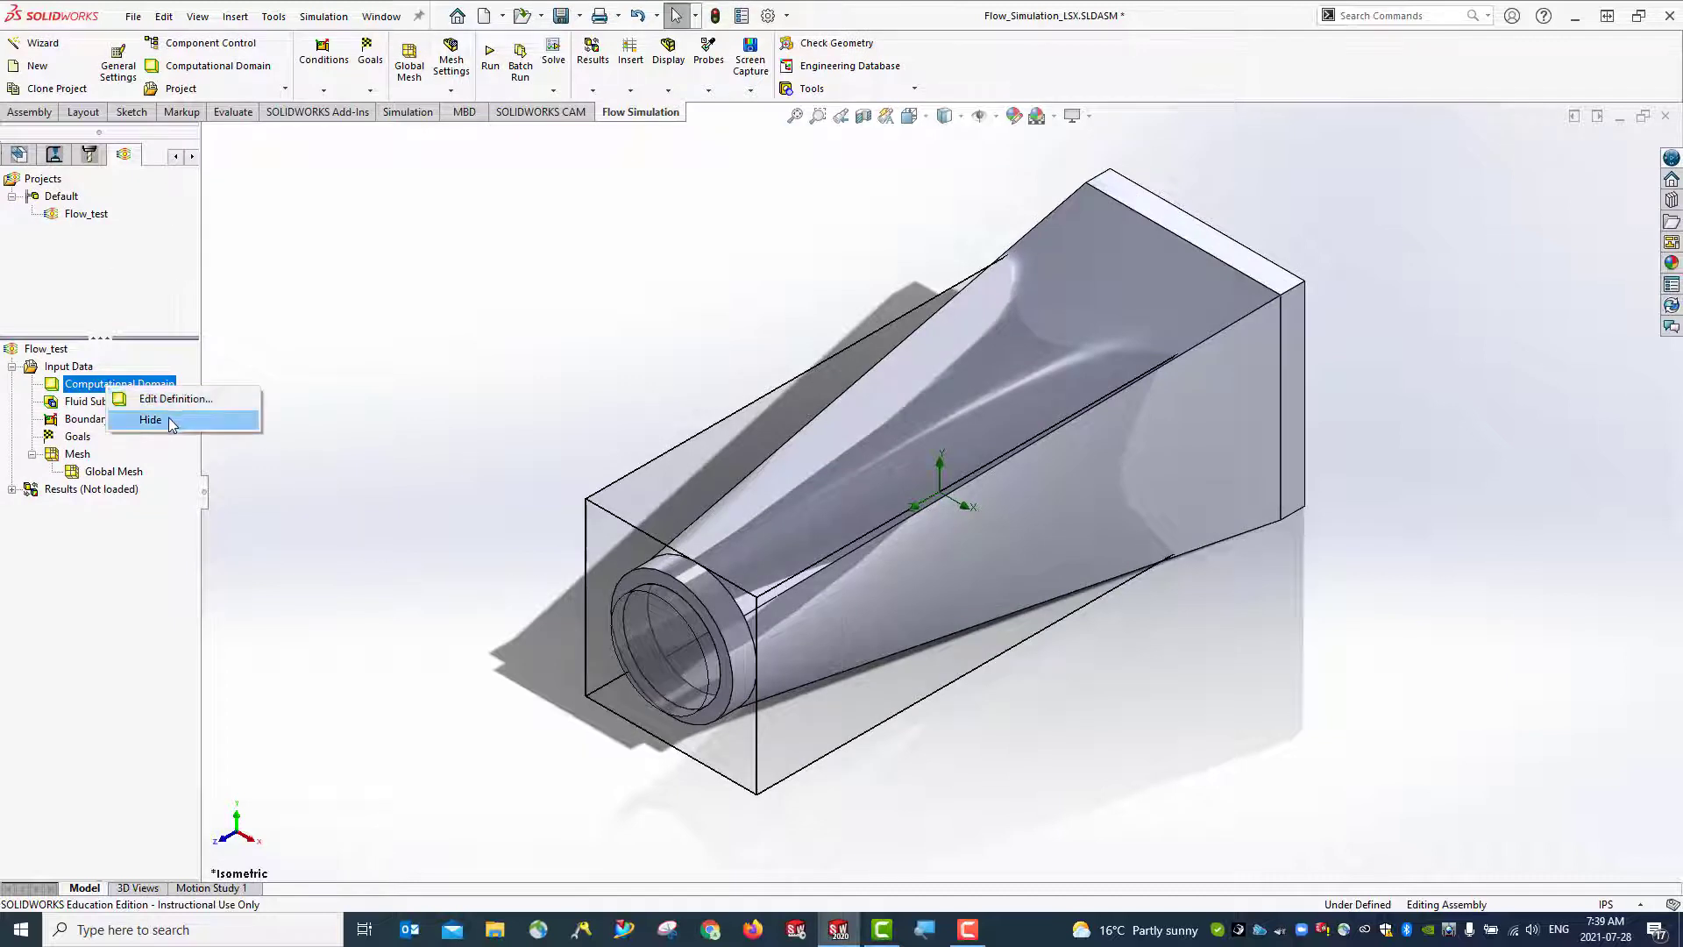
{"action": "left_click", "coordinate": [158, 420]}
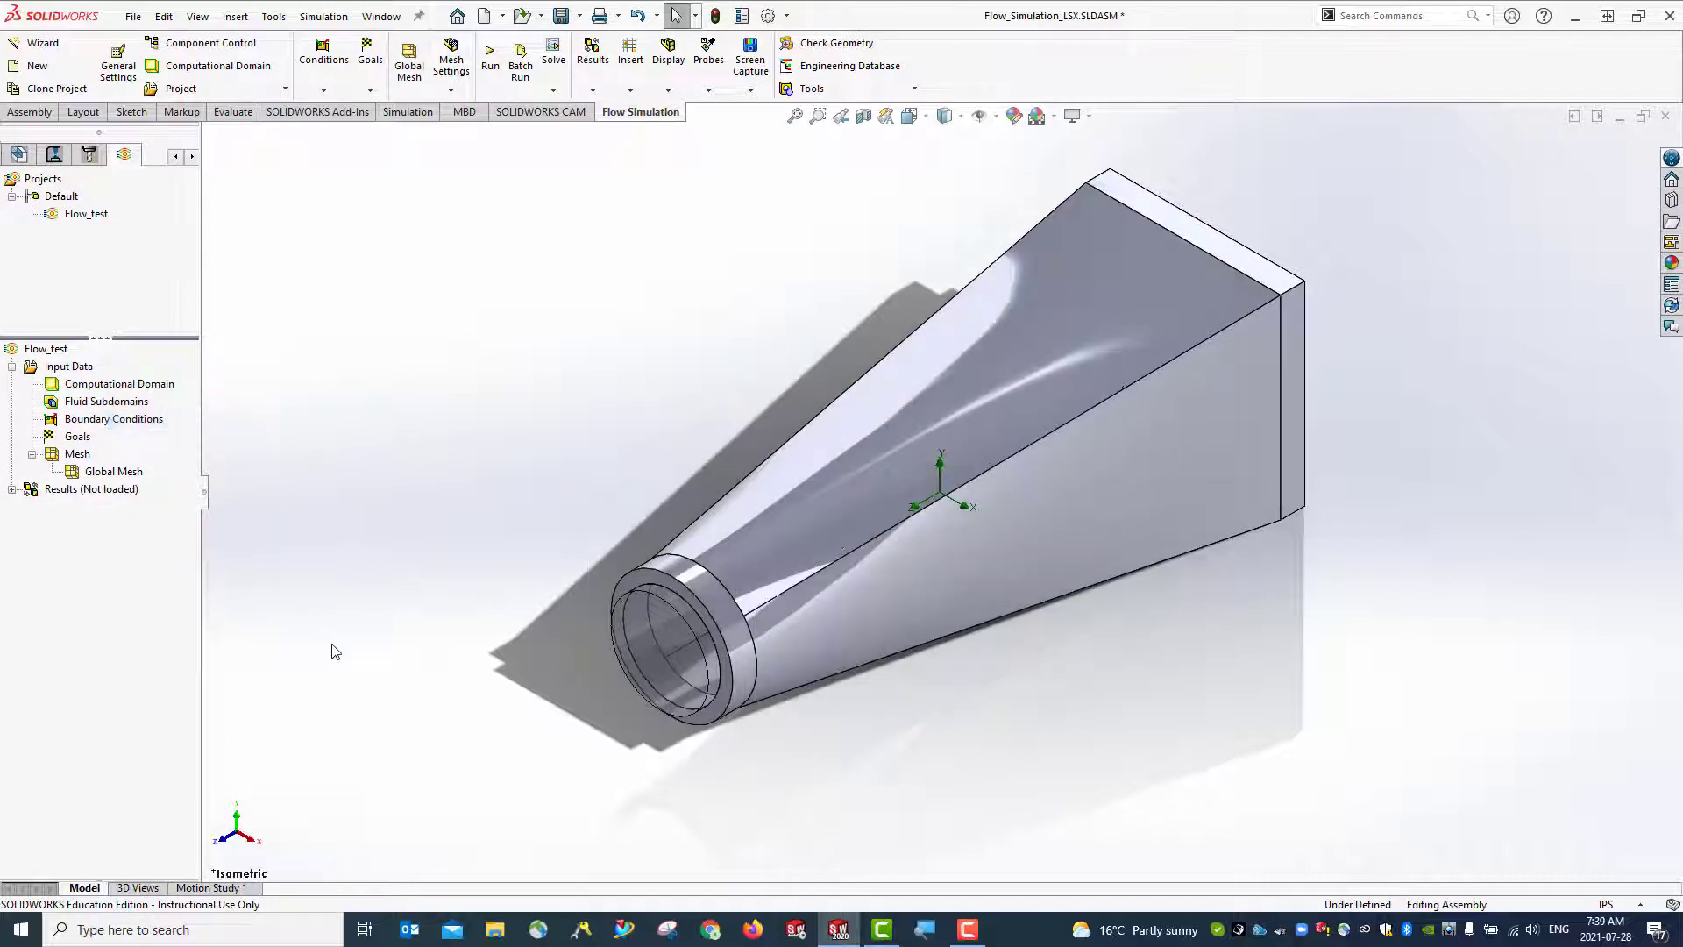
{"action": "right_click", "coordinate": [153, 387]}
{"action": "left_click", "coordinate": [216, 421]}
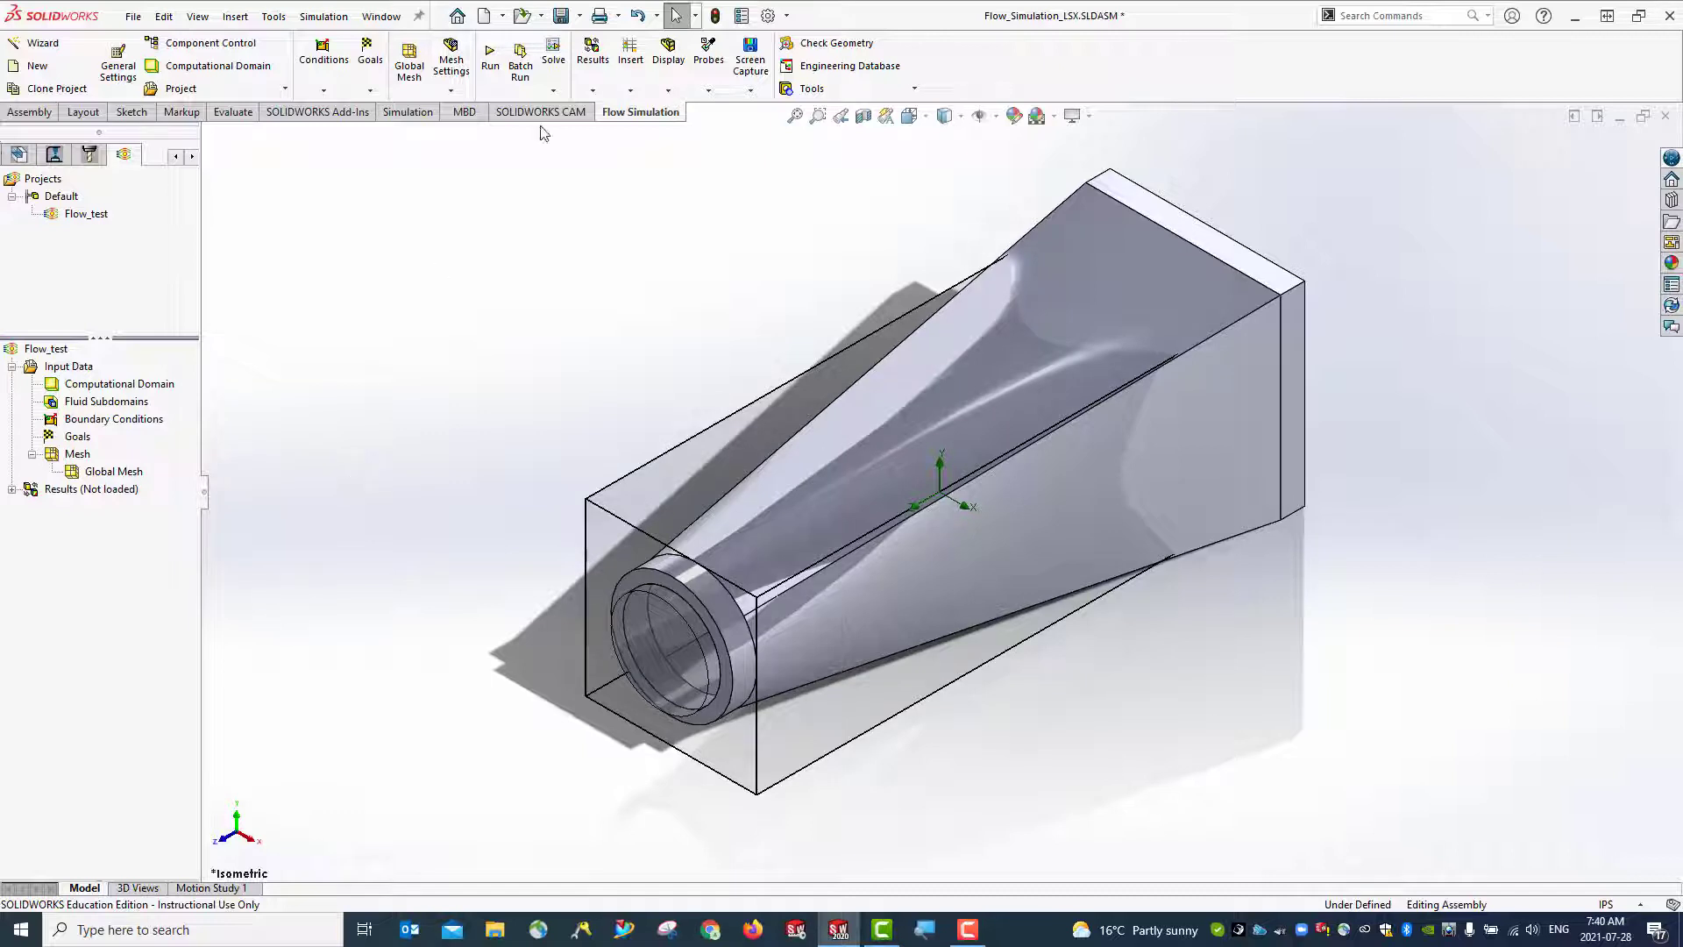
Save the assembly and hide the computational domain box around the duct
{"action": "left_click", "coordinate": [561, 17]}
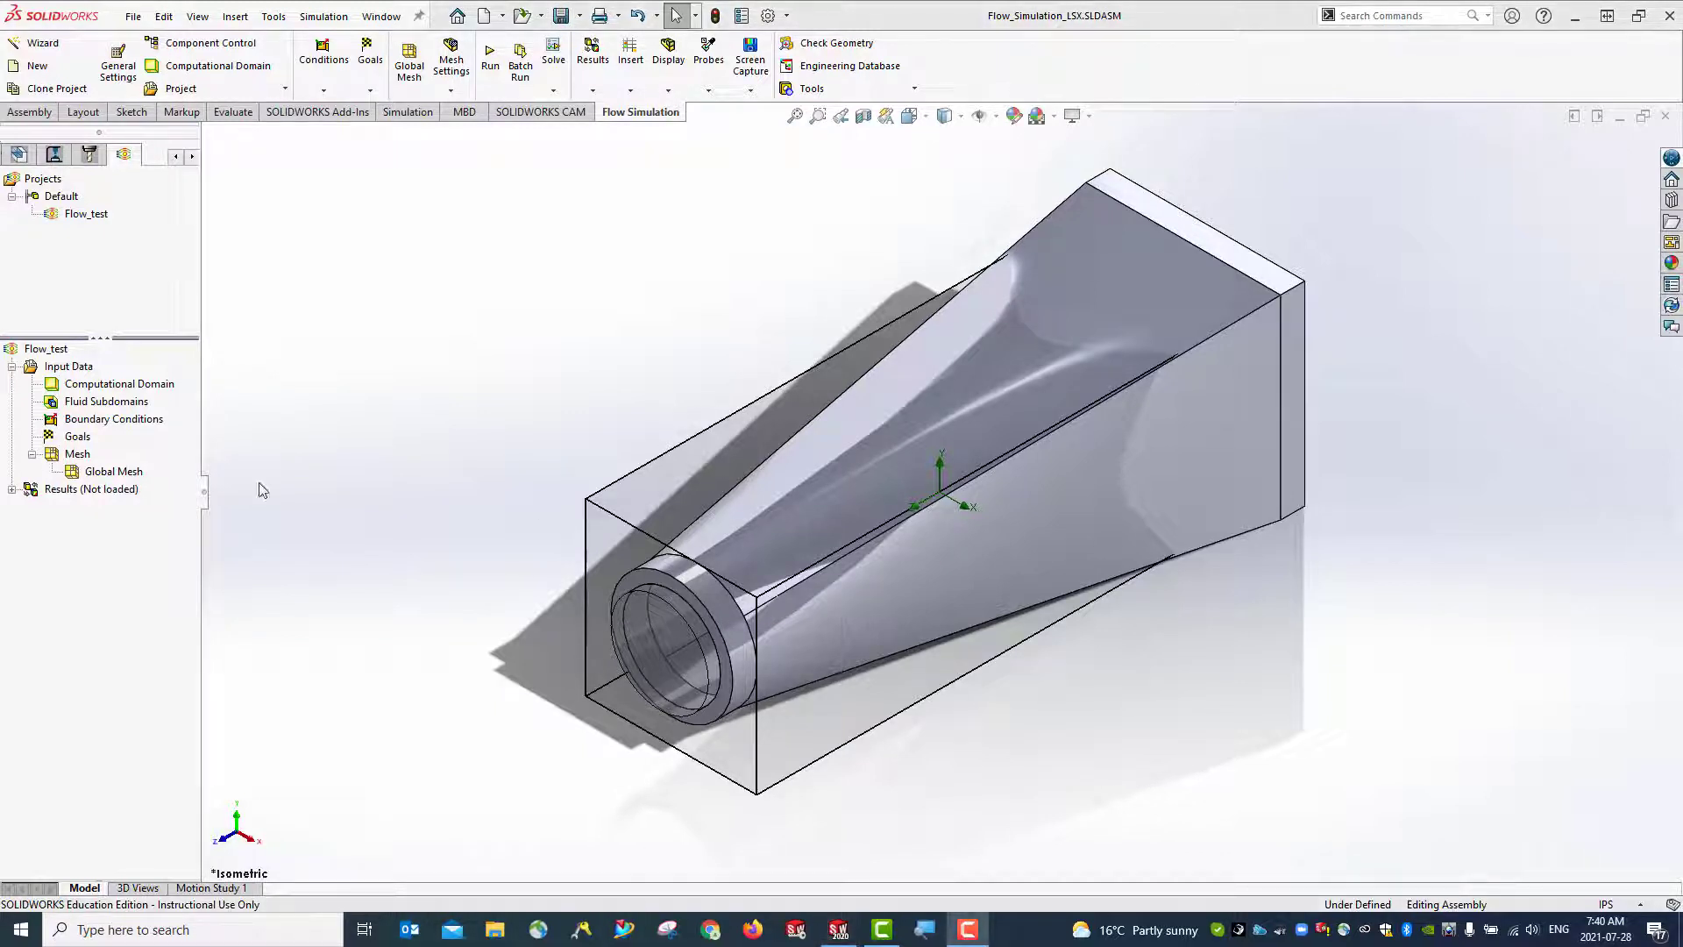
{"action": "right_click", "coordinate": [127, 386]}
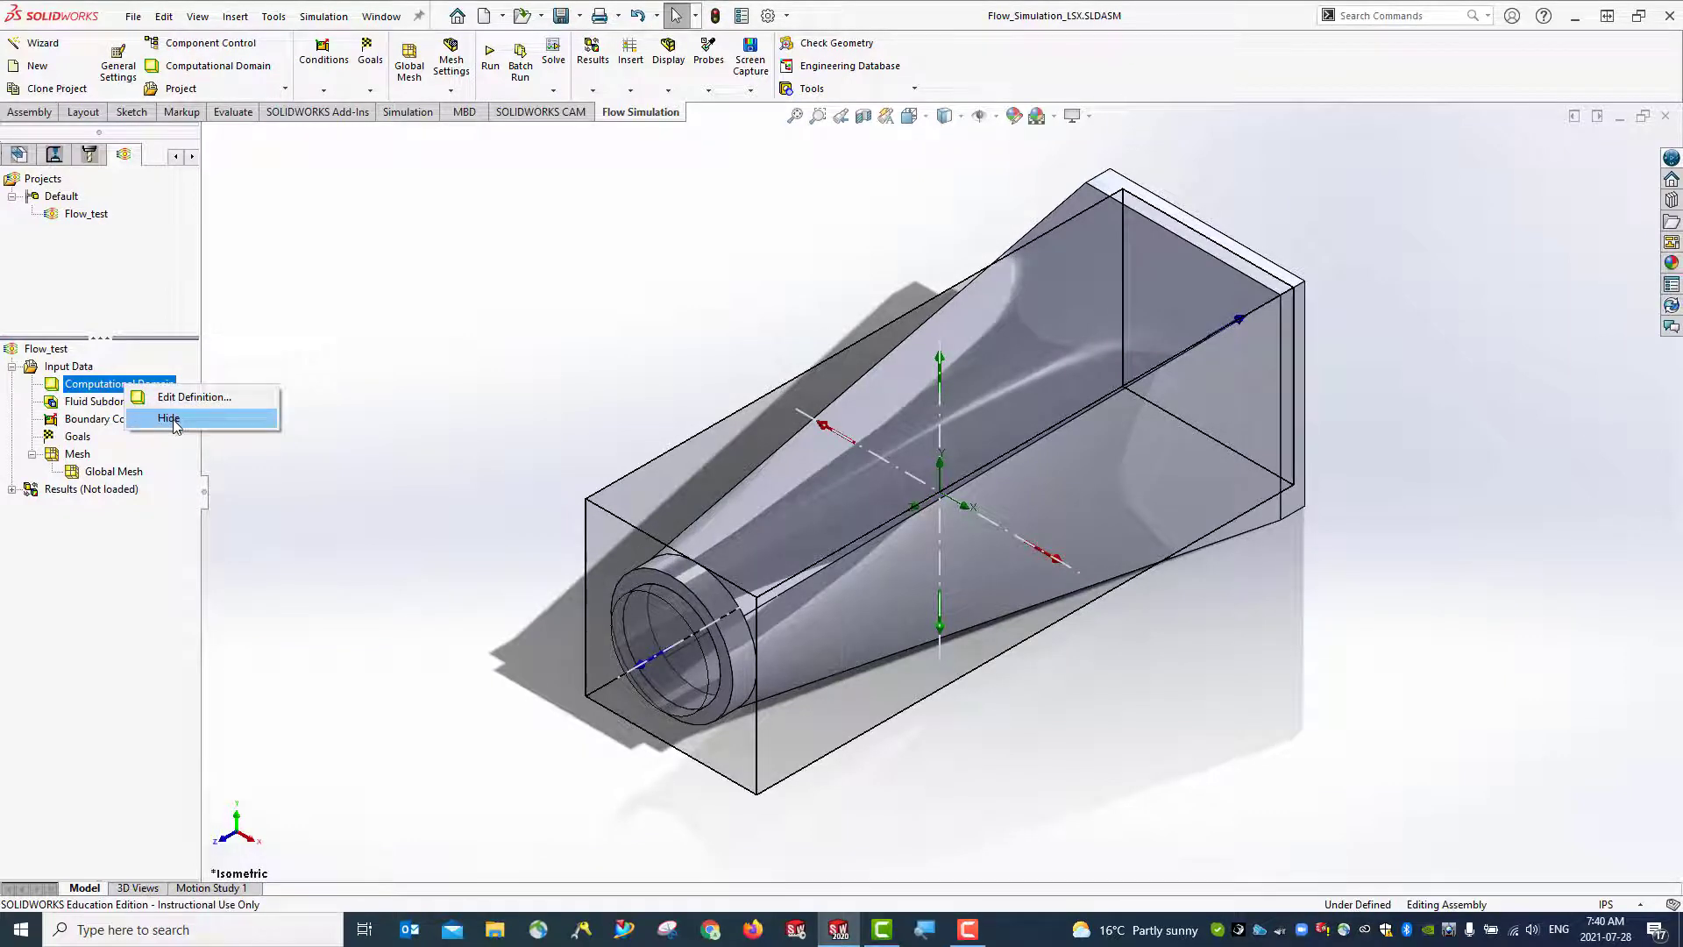
{"action": "left_click", "coordinate": [171, 419]}
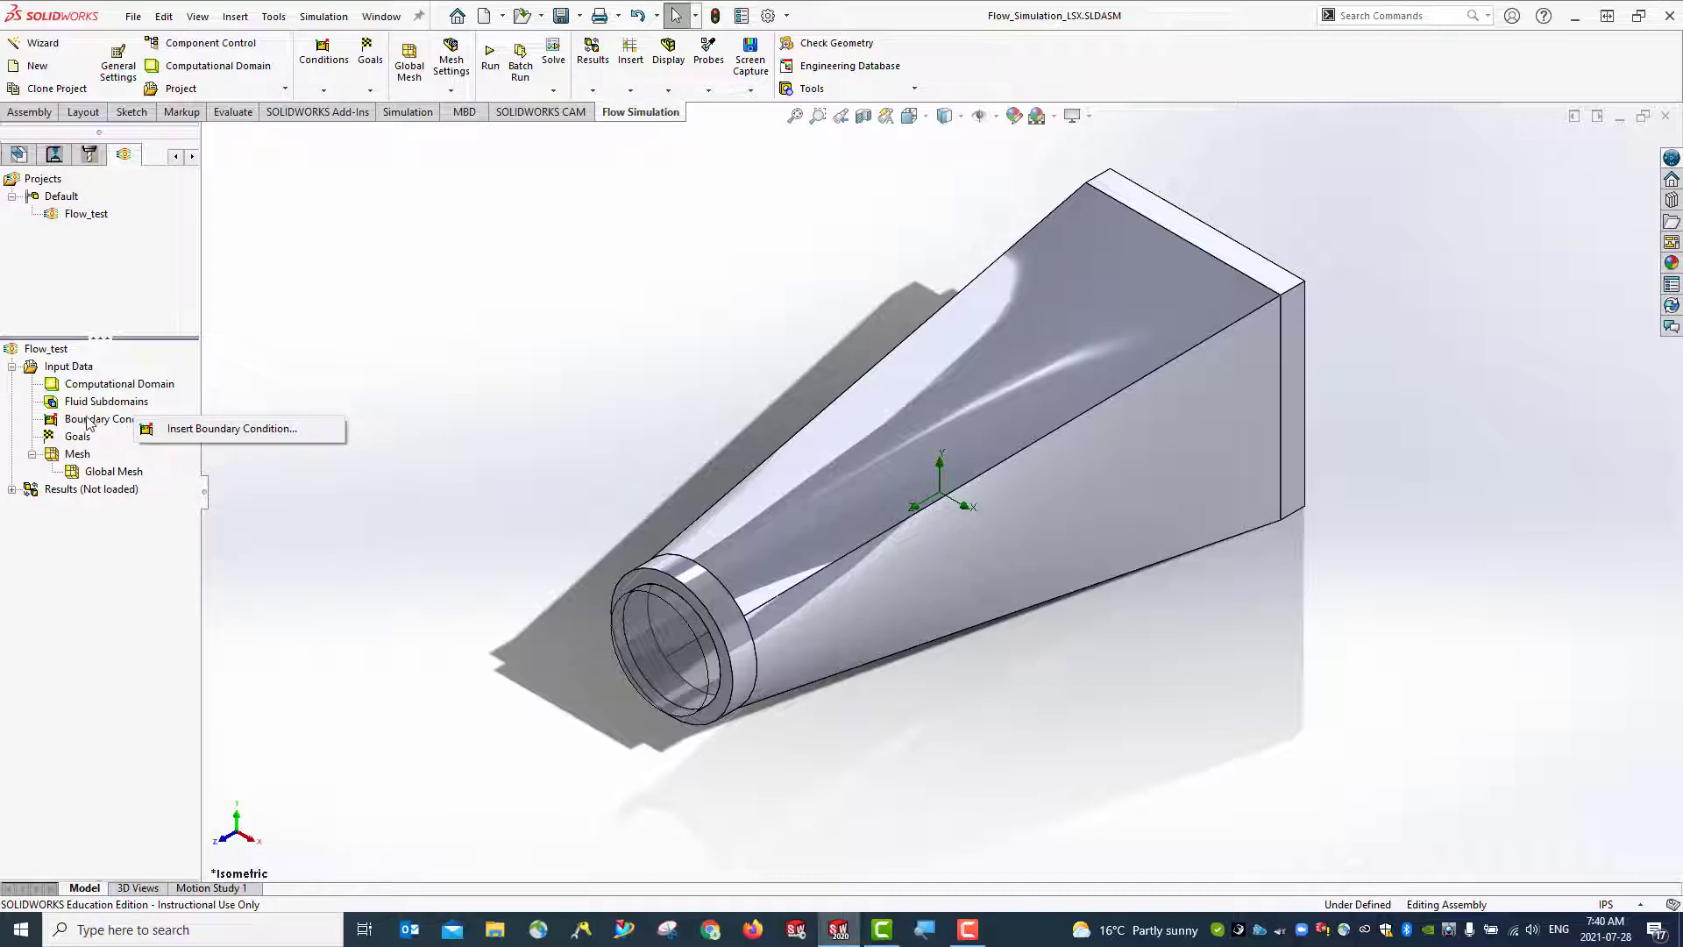
Start a new boundary condition and hide the body component to expose the inner faces of the lids
{"action": "mouse_move", "coordinate": [125, 425]}
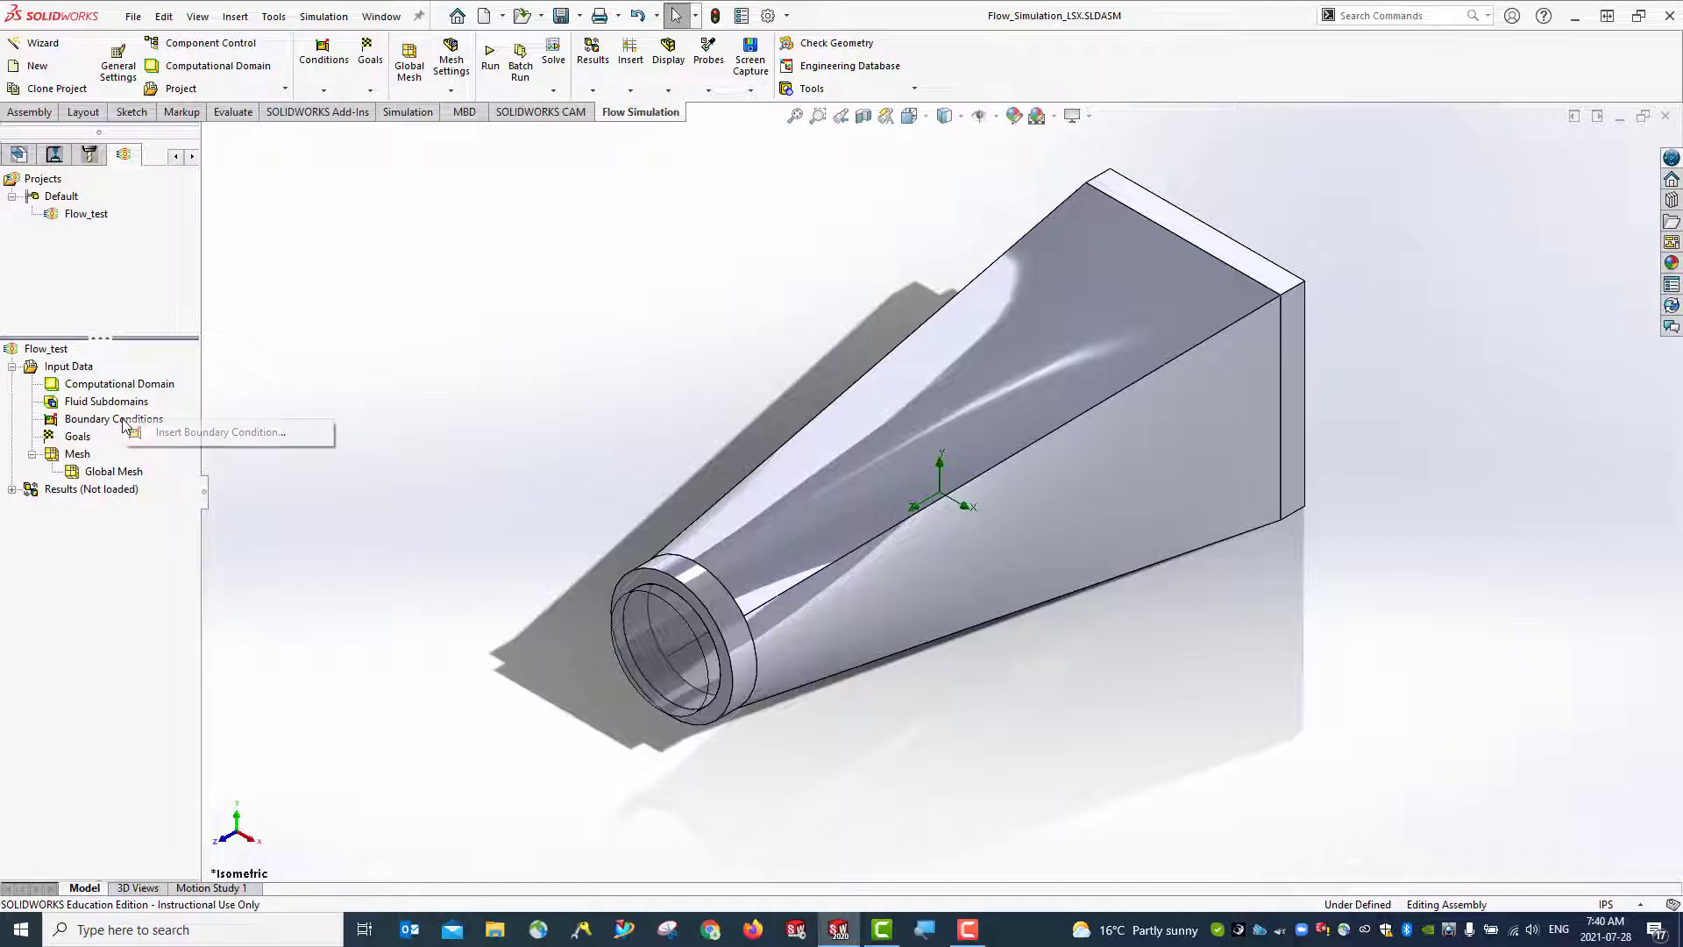
{"action": "left_click", "coordinate": [182, 433]}
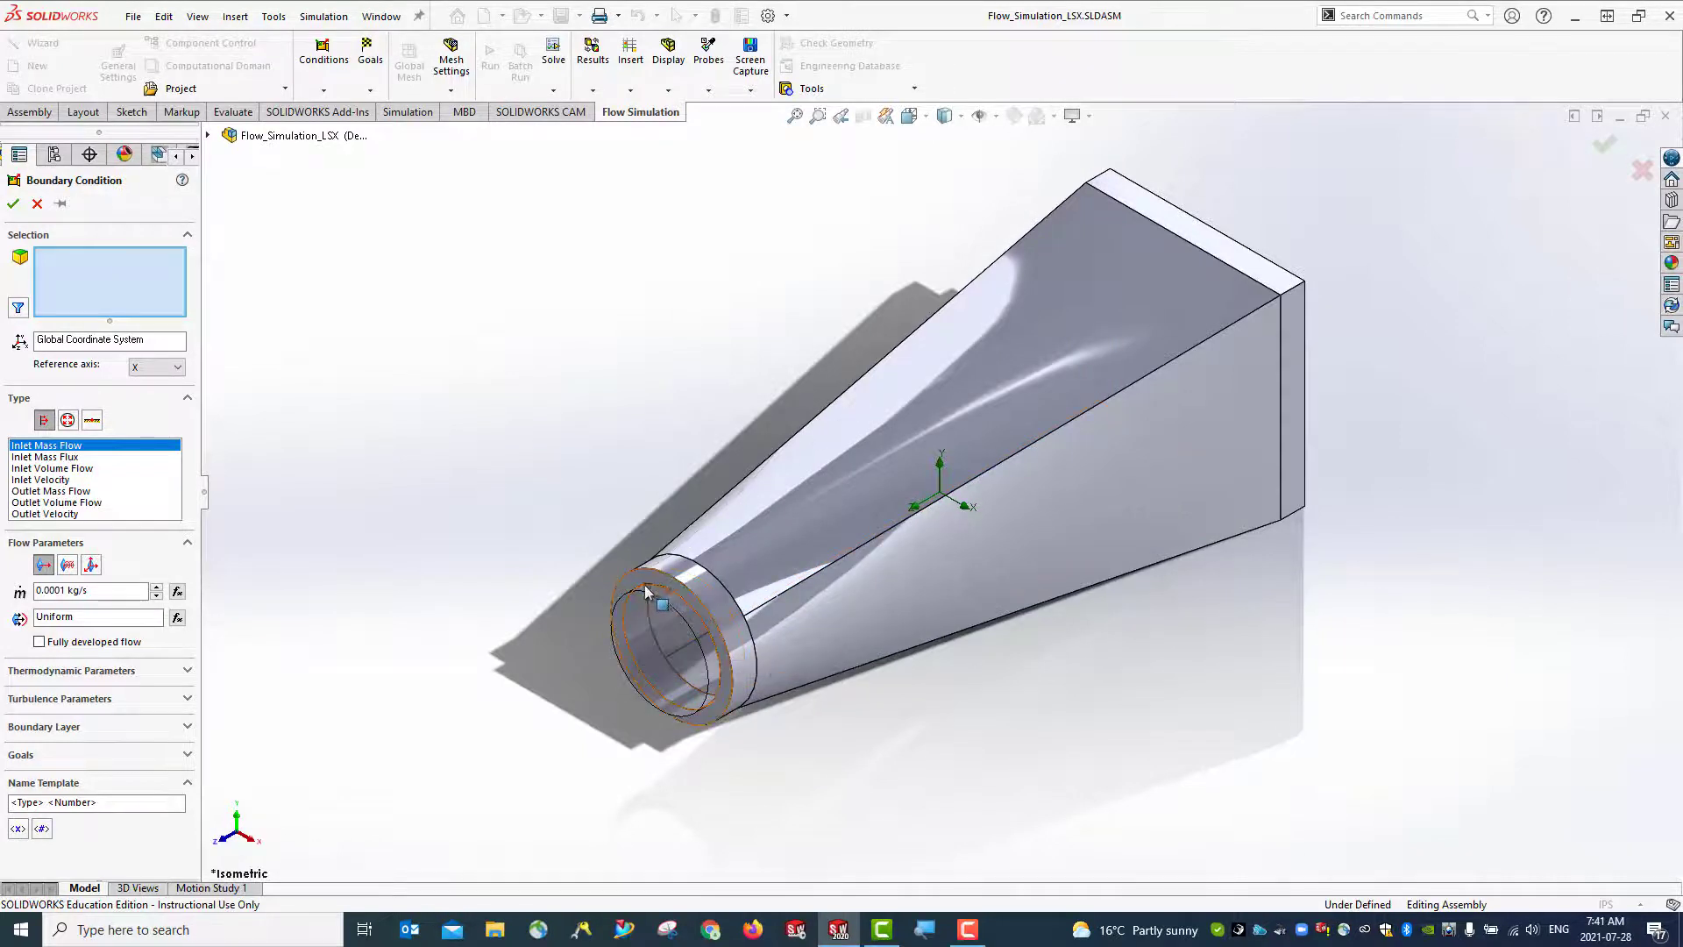
{"action": "left_click", "coordinate": [208, 135]}
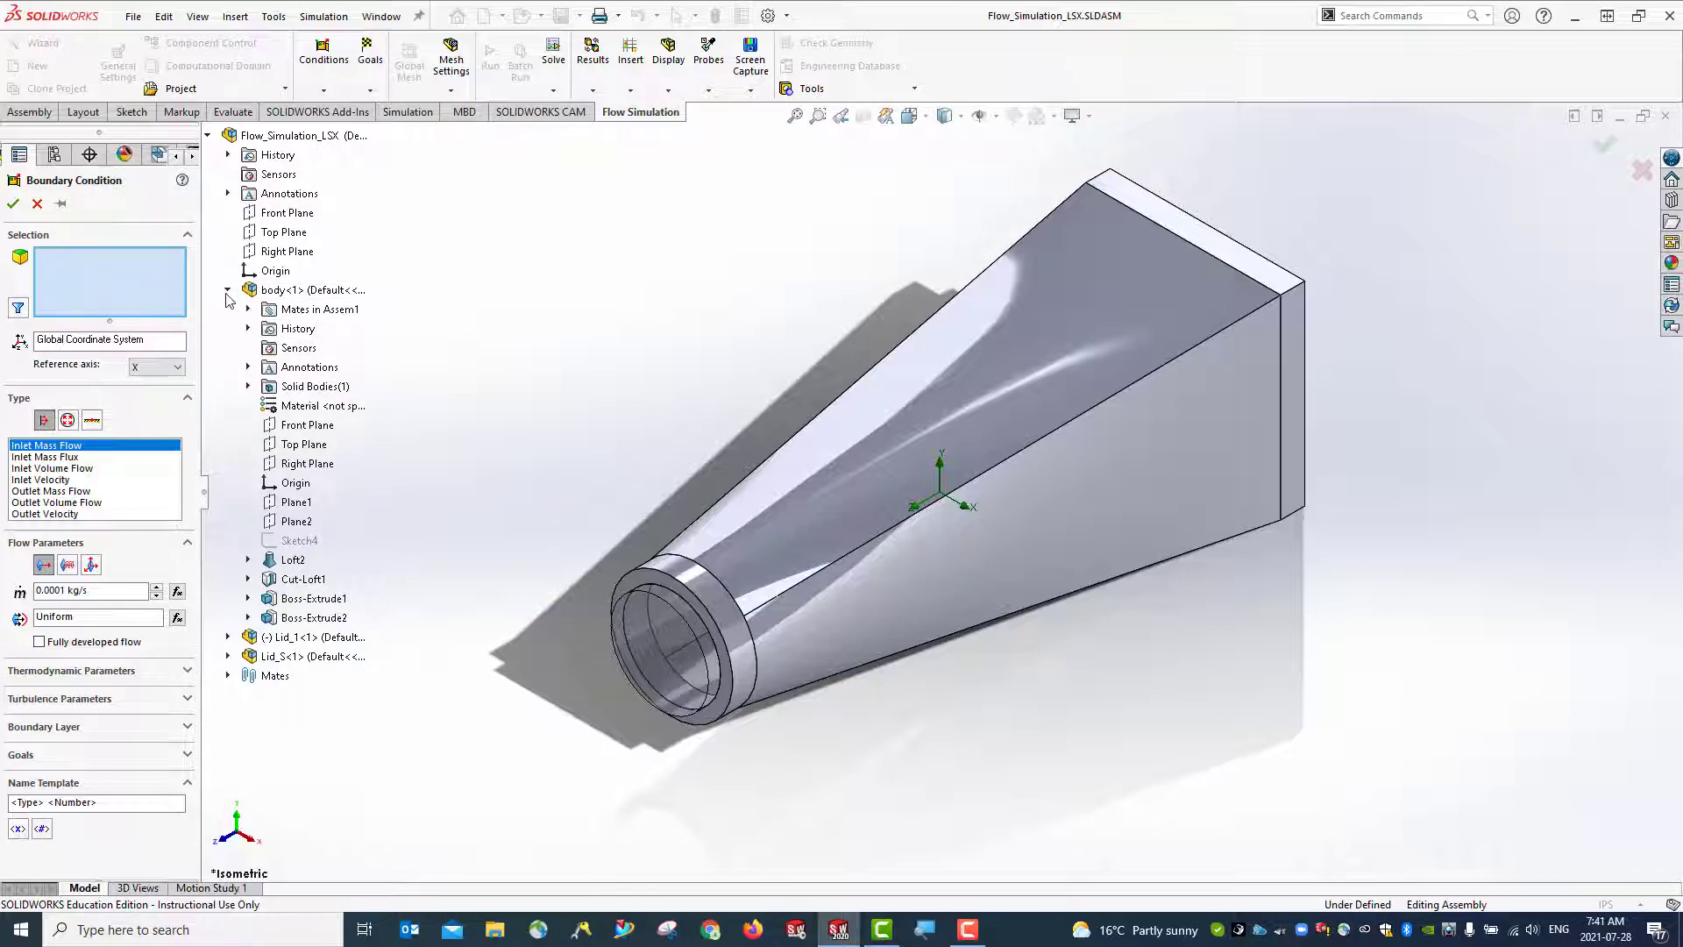
{"action": "left_click", "coordinate": [227, 290]}
{"action": "right_click", "coordinate": [292, 294]}
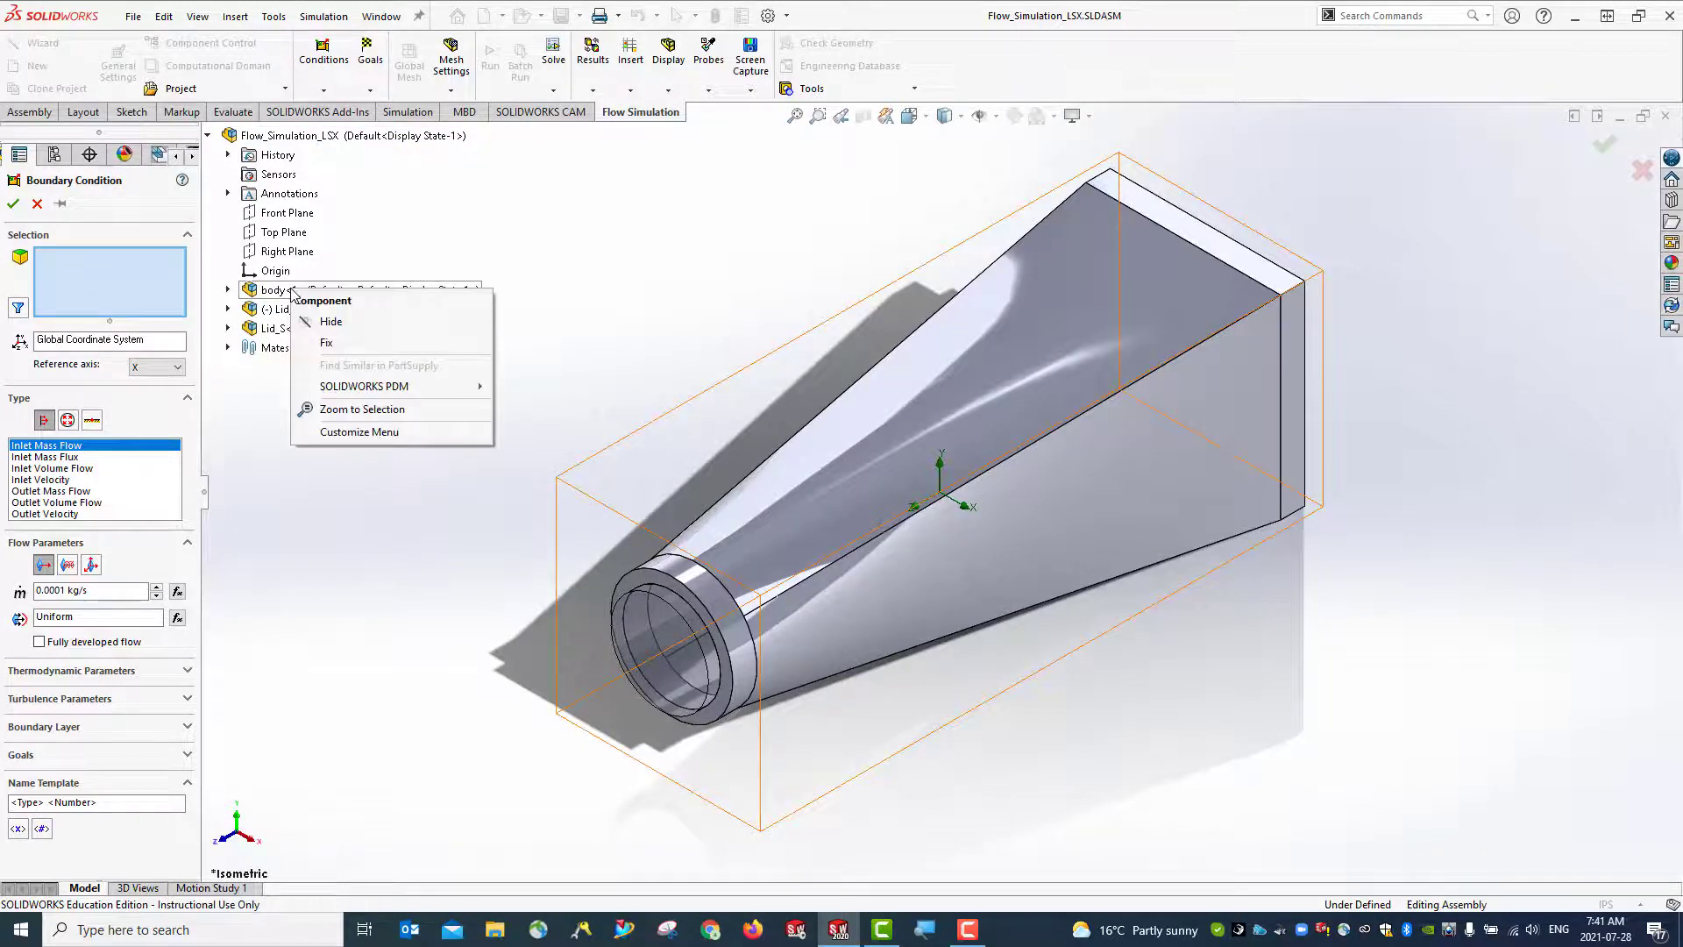
{"action": "left_click", "coordinate": [357, 326]}
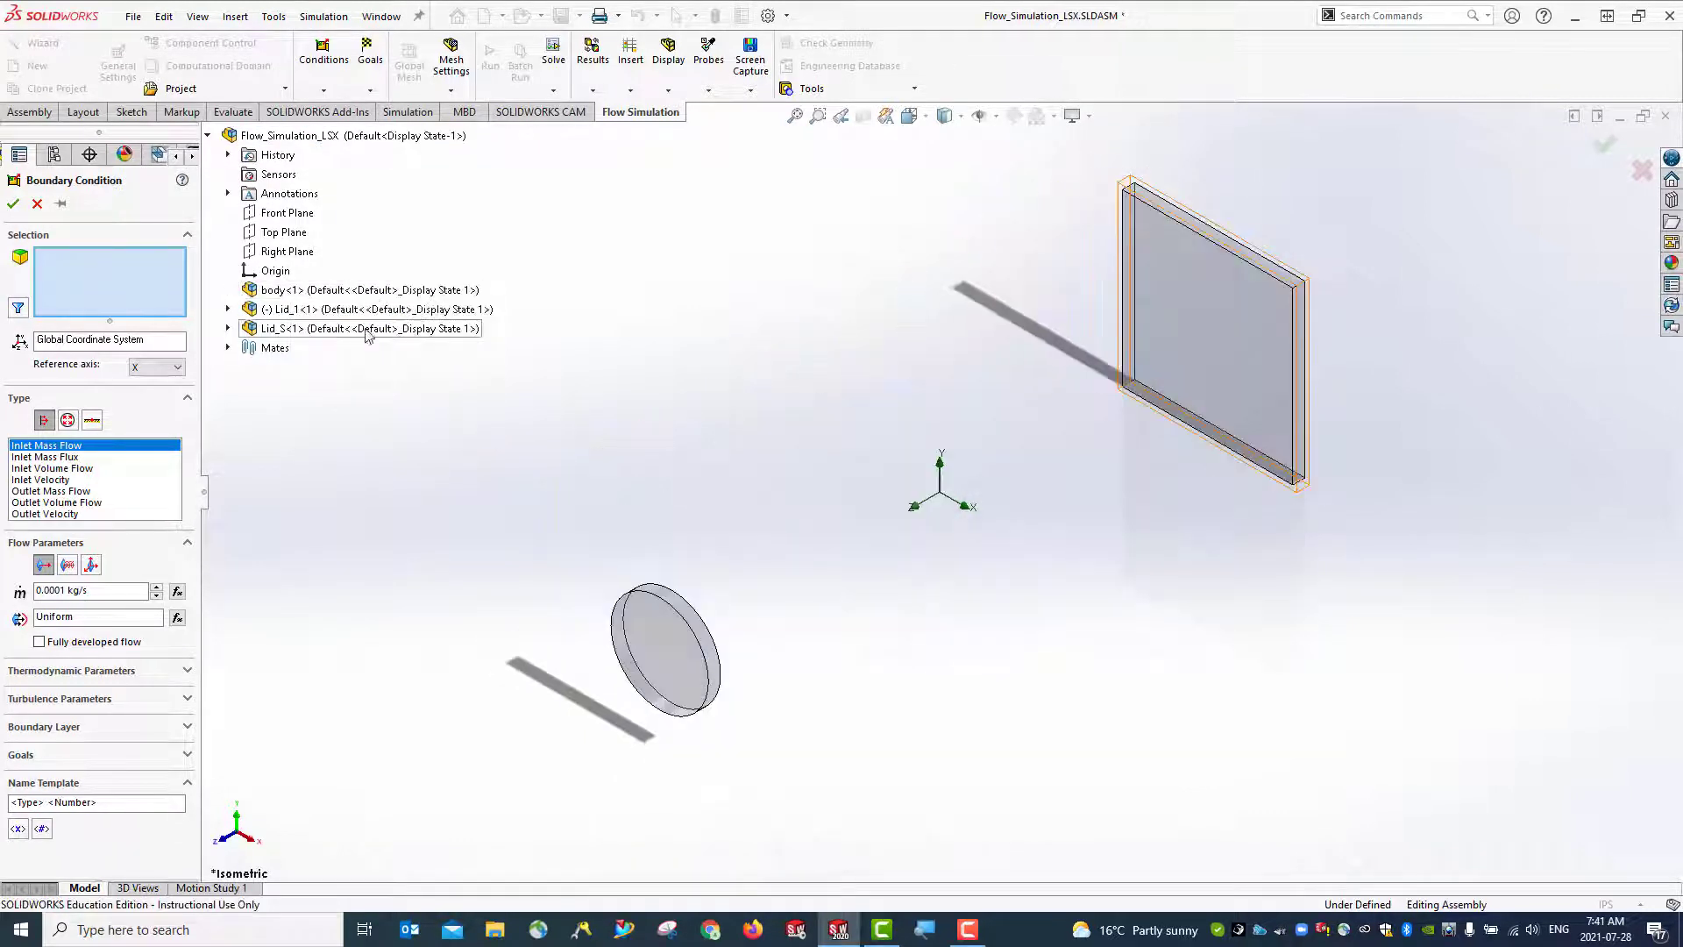
Apply a uniform Inlet Mass Flow of 50 kg/s to the inner face of the round lid Lid_1, and save the assembly
{"action": "middle_click_drag", "start_coordinate": [806, 603], "coordinate": [605, 618]}
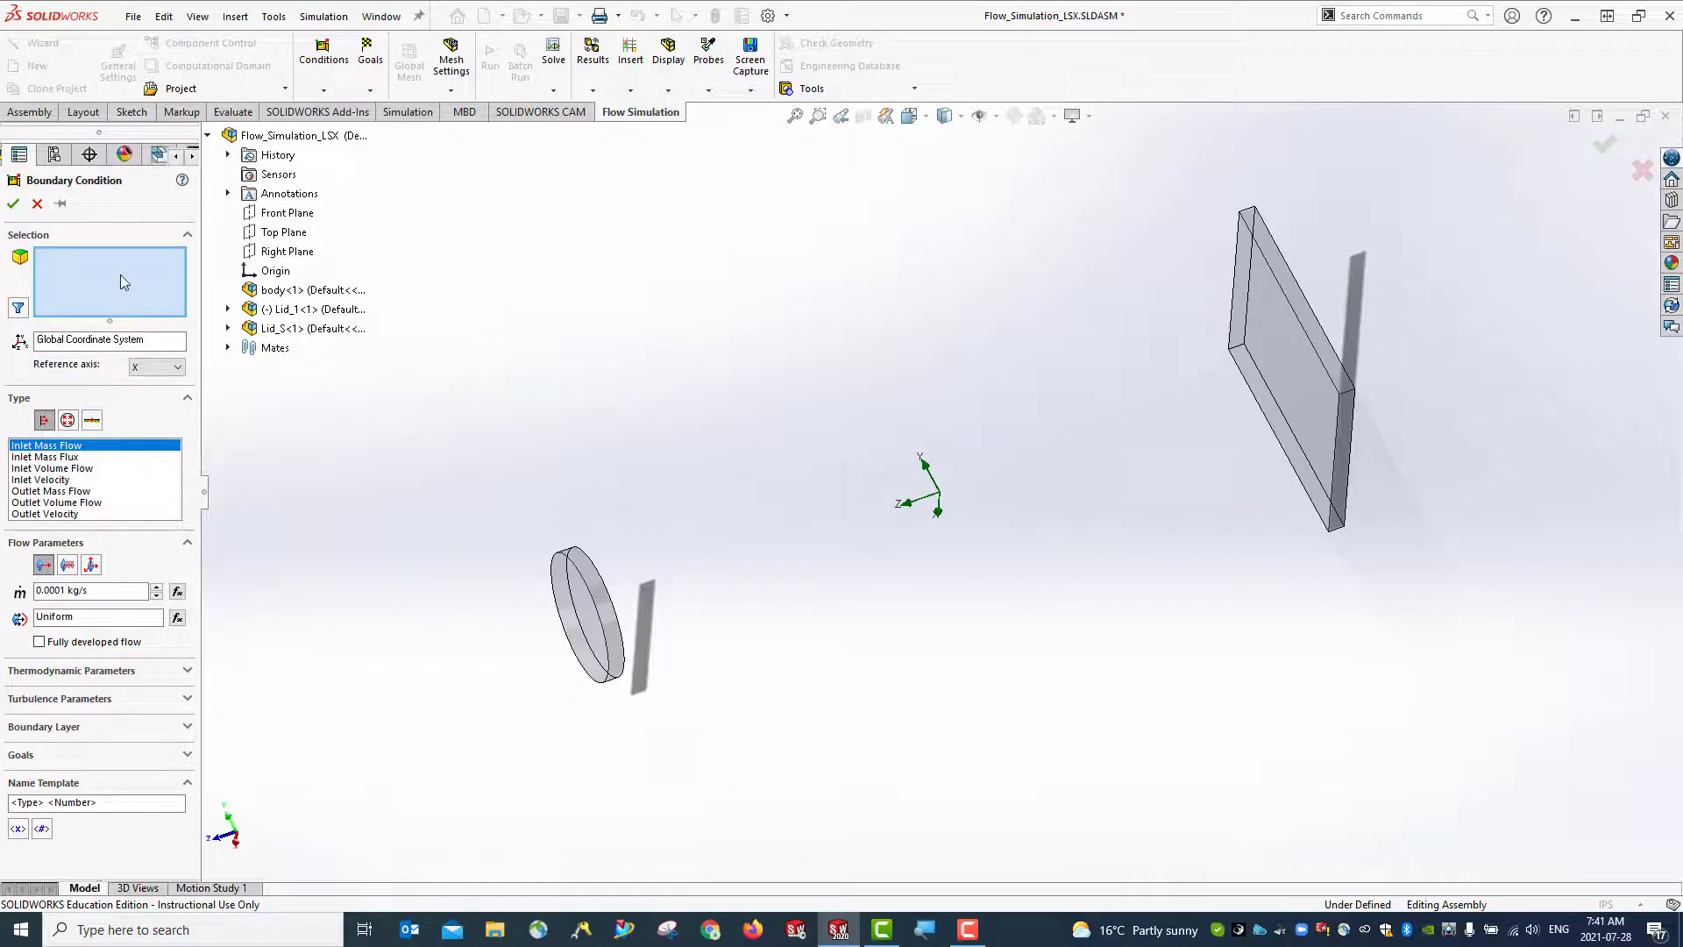
{"action": "left_click", "coordinate": [579, 611]}
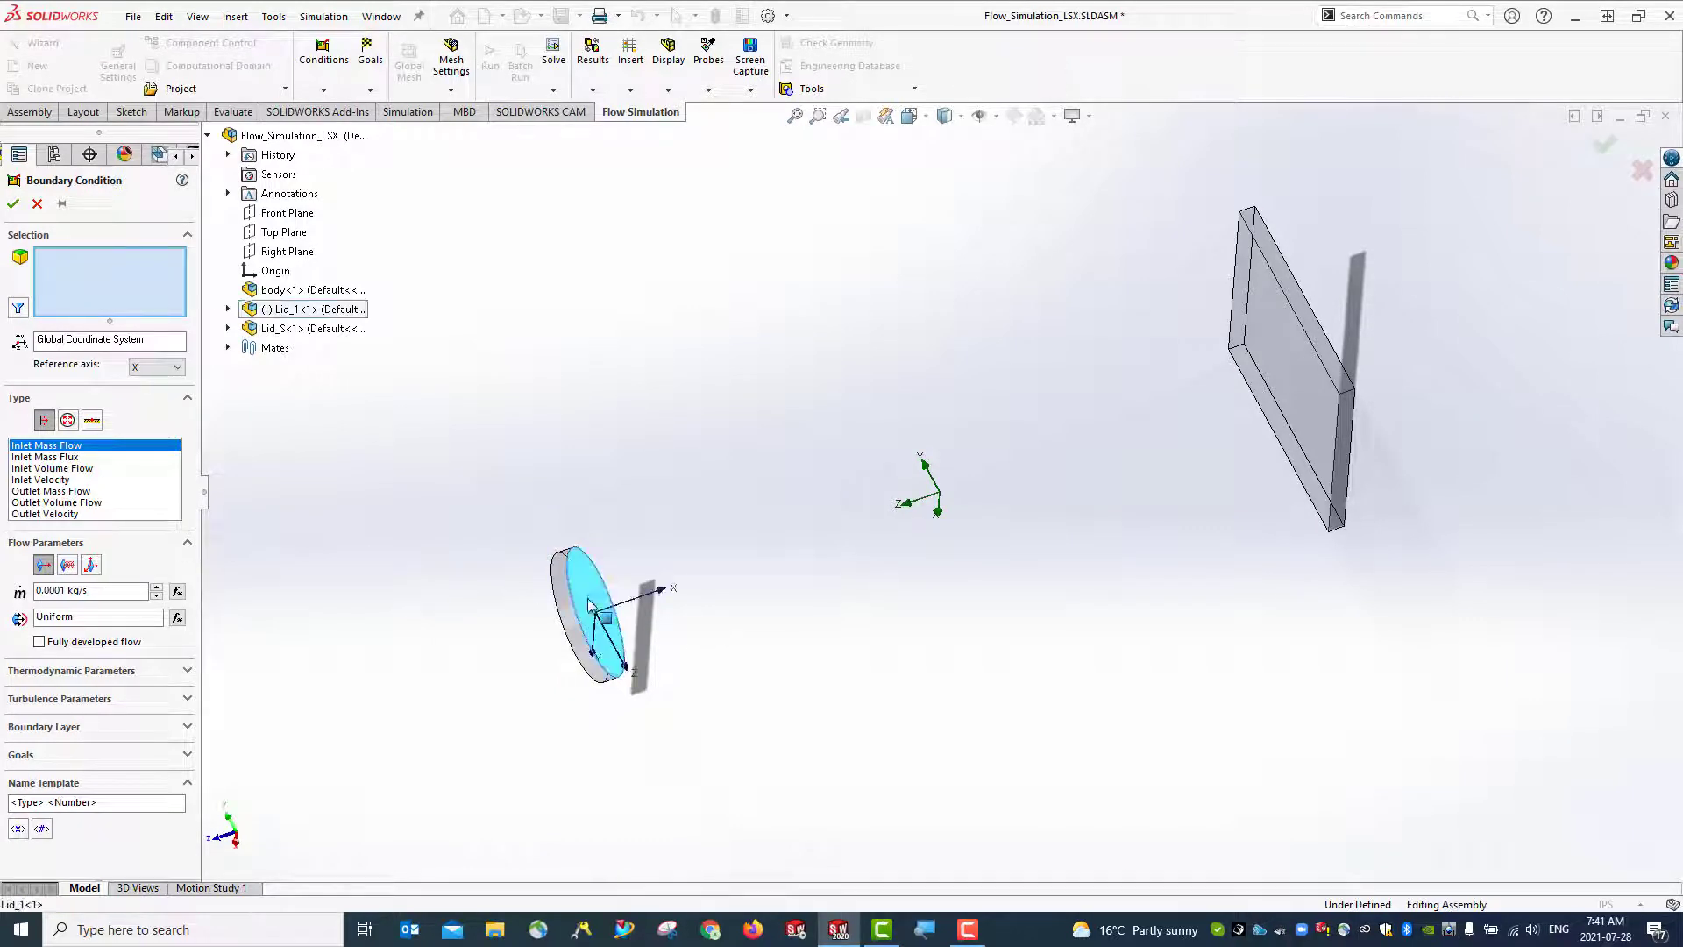
{"action": "middle_click_drag", "start_coordinate": [428, 564], "coordinate": [509, 545]}
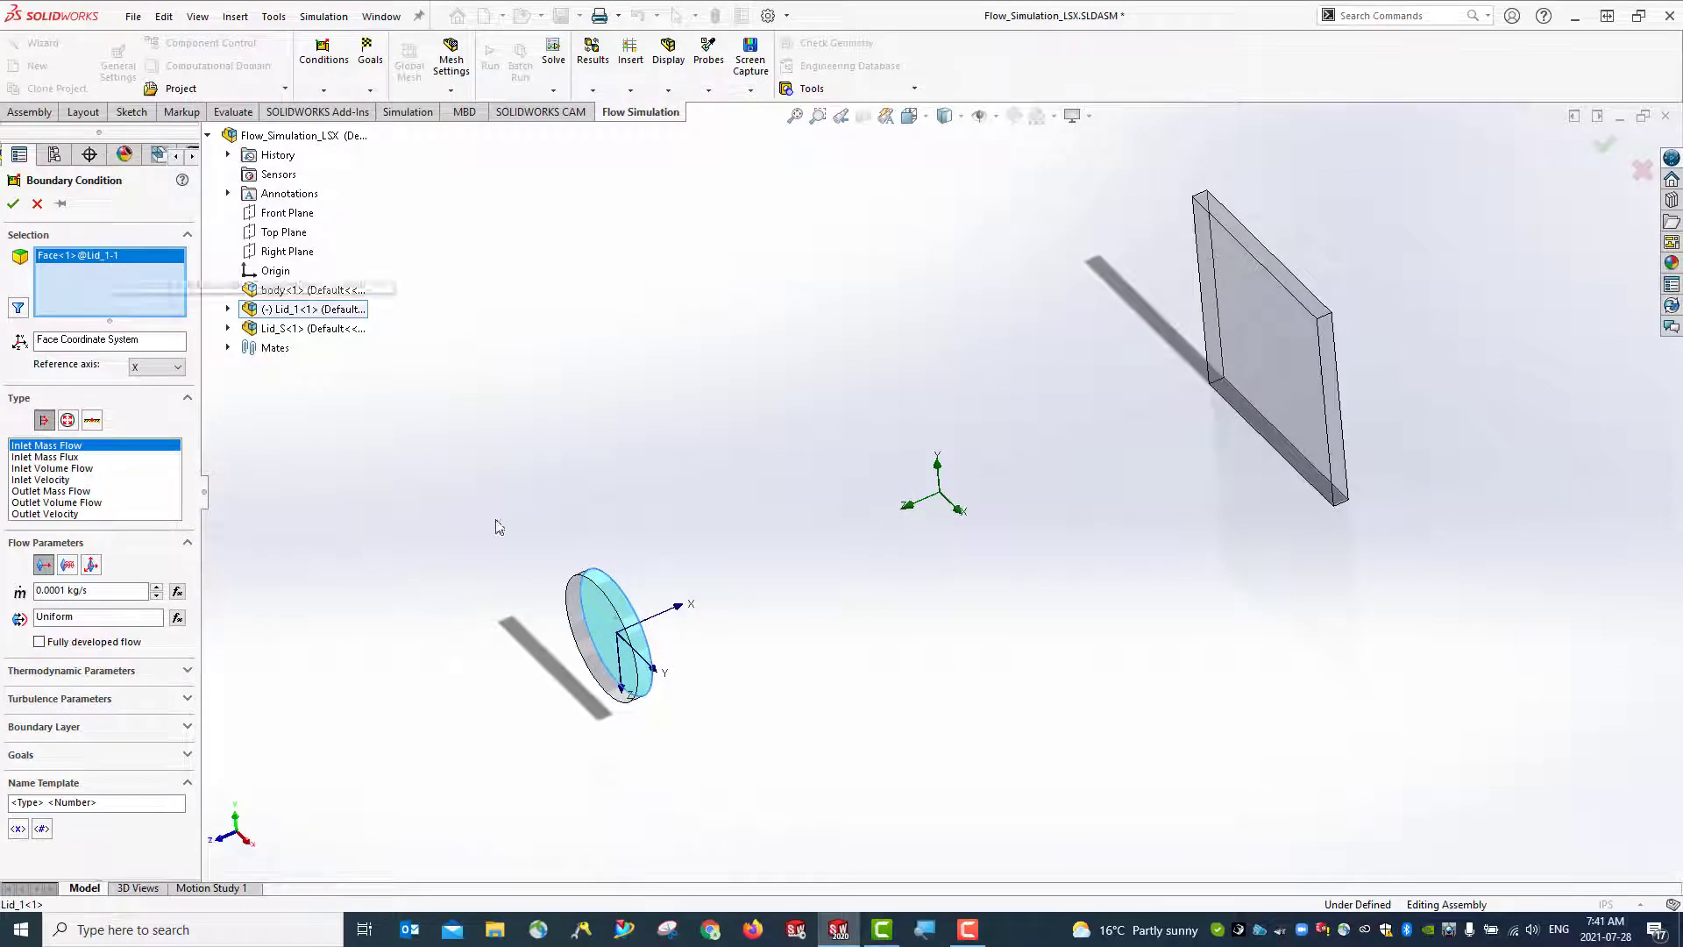
{"action": "middle_click_drag", "start_coordinate": [855, 660], "coordinate": [797, 661]}
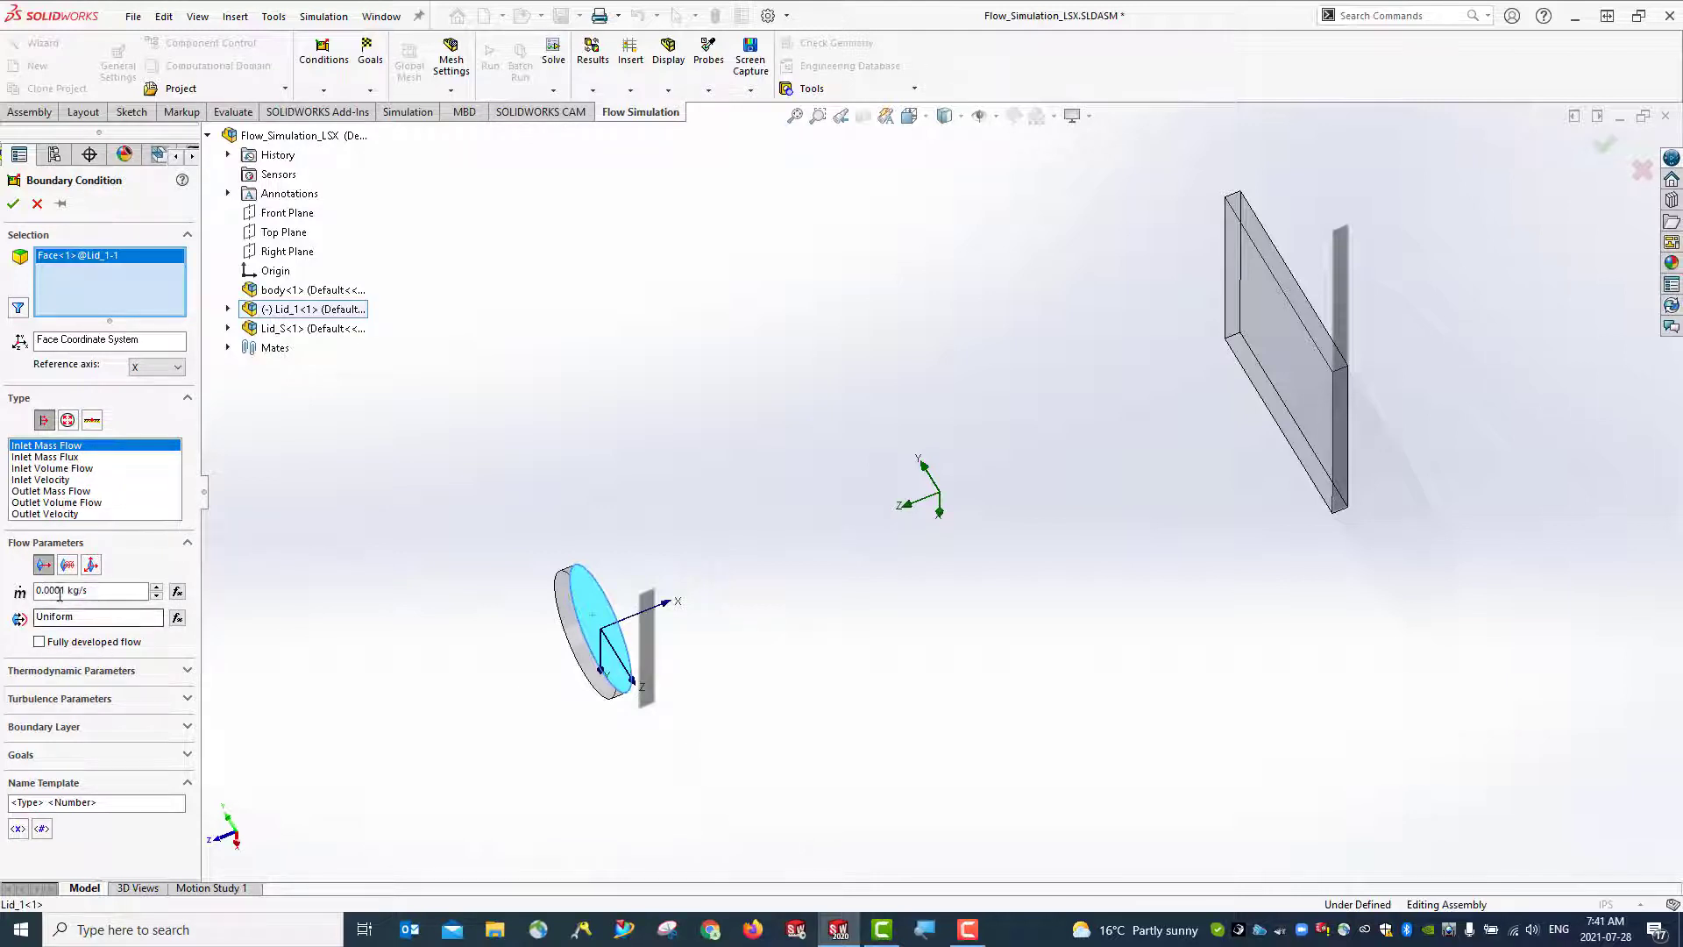
{"action": "left_click_drag", "start_coordinate": [65, 589], "coordinate": [47, 589]}
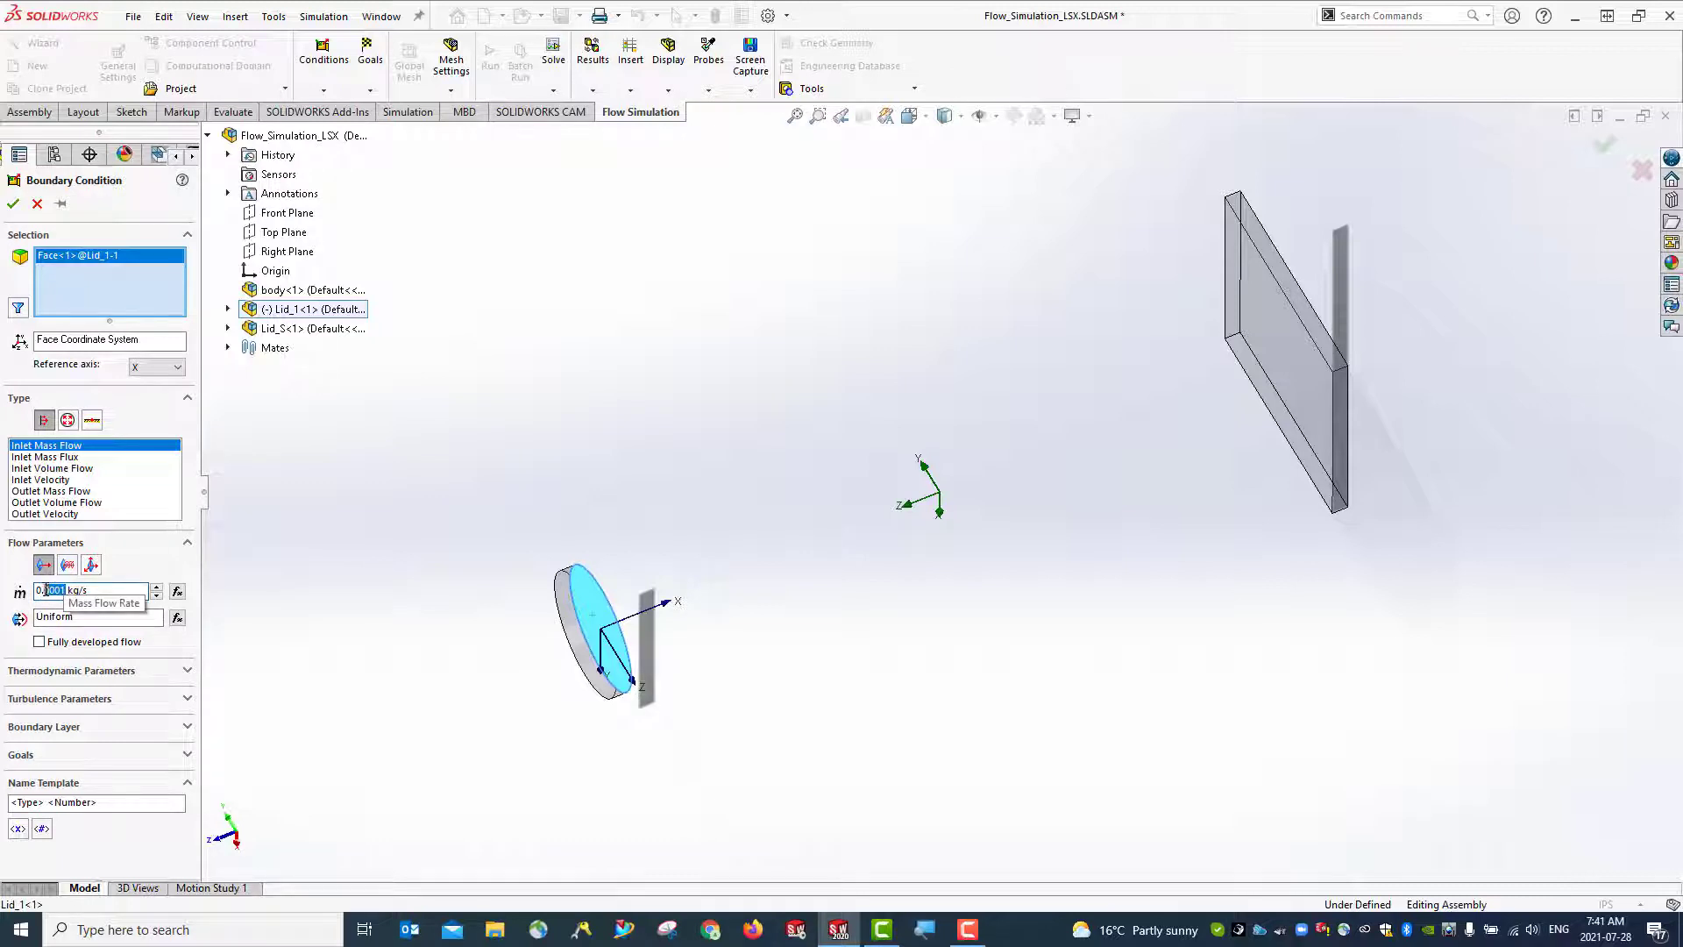
{"action": "type", "text": "50"}
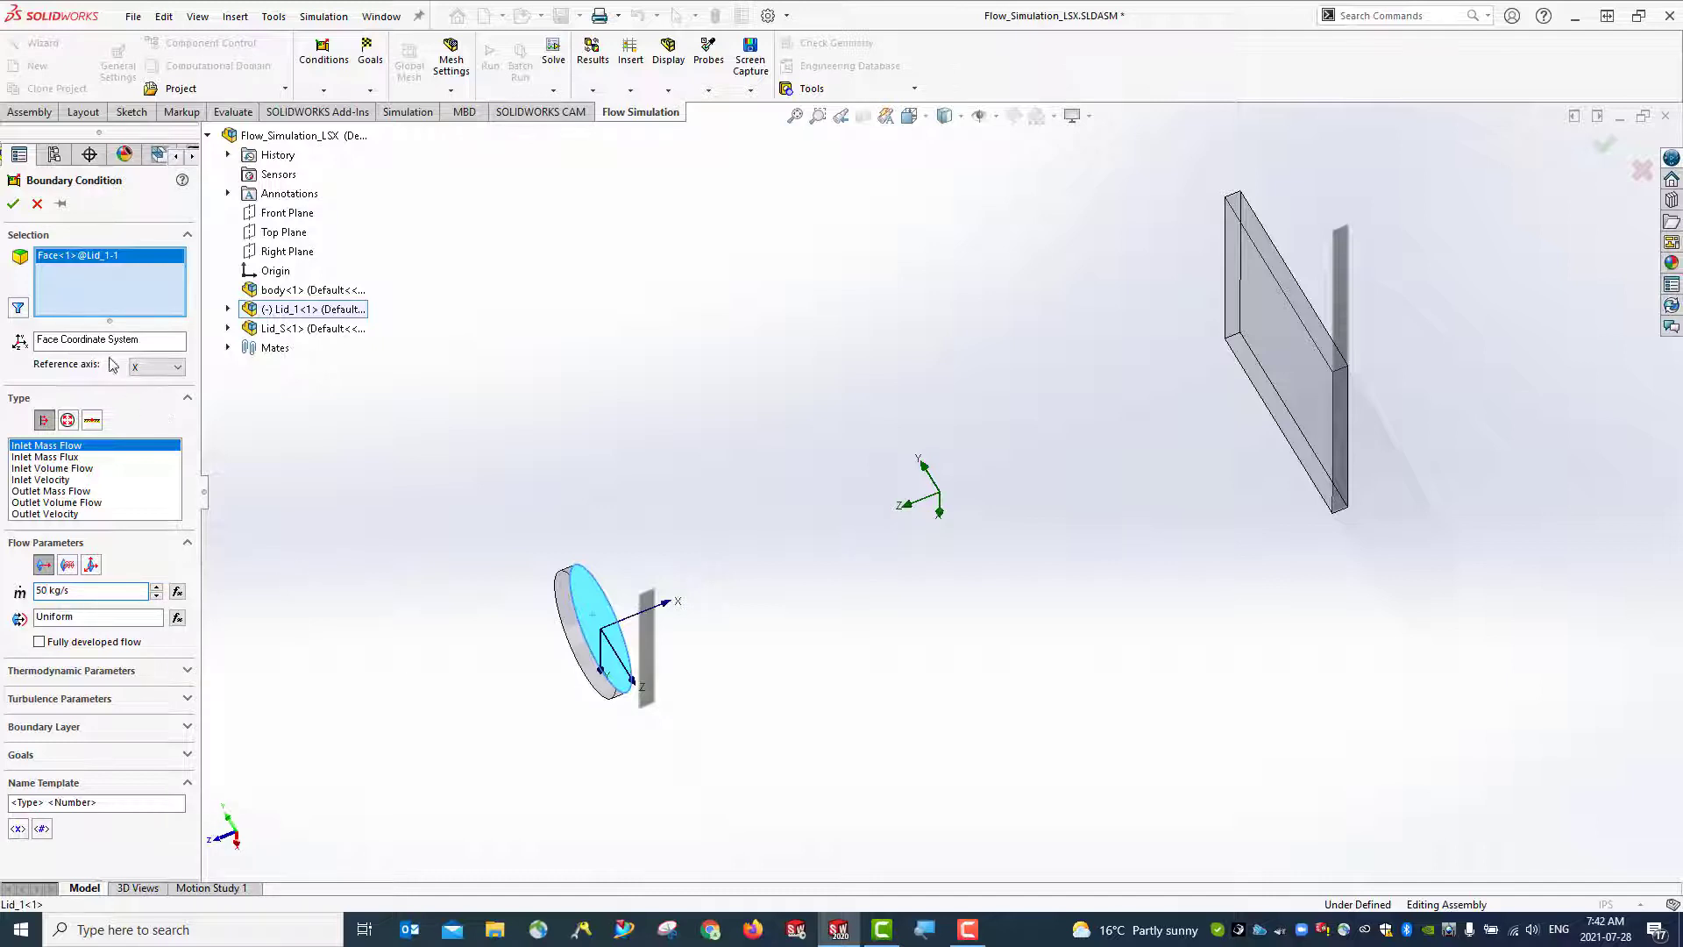
{"action": "left_click", "coordinate": [13, 204]}
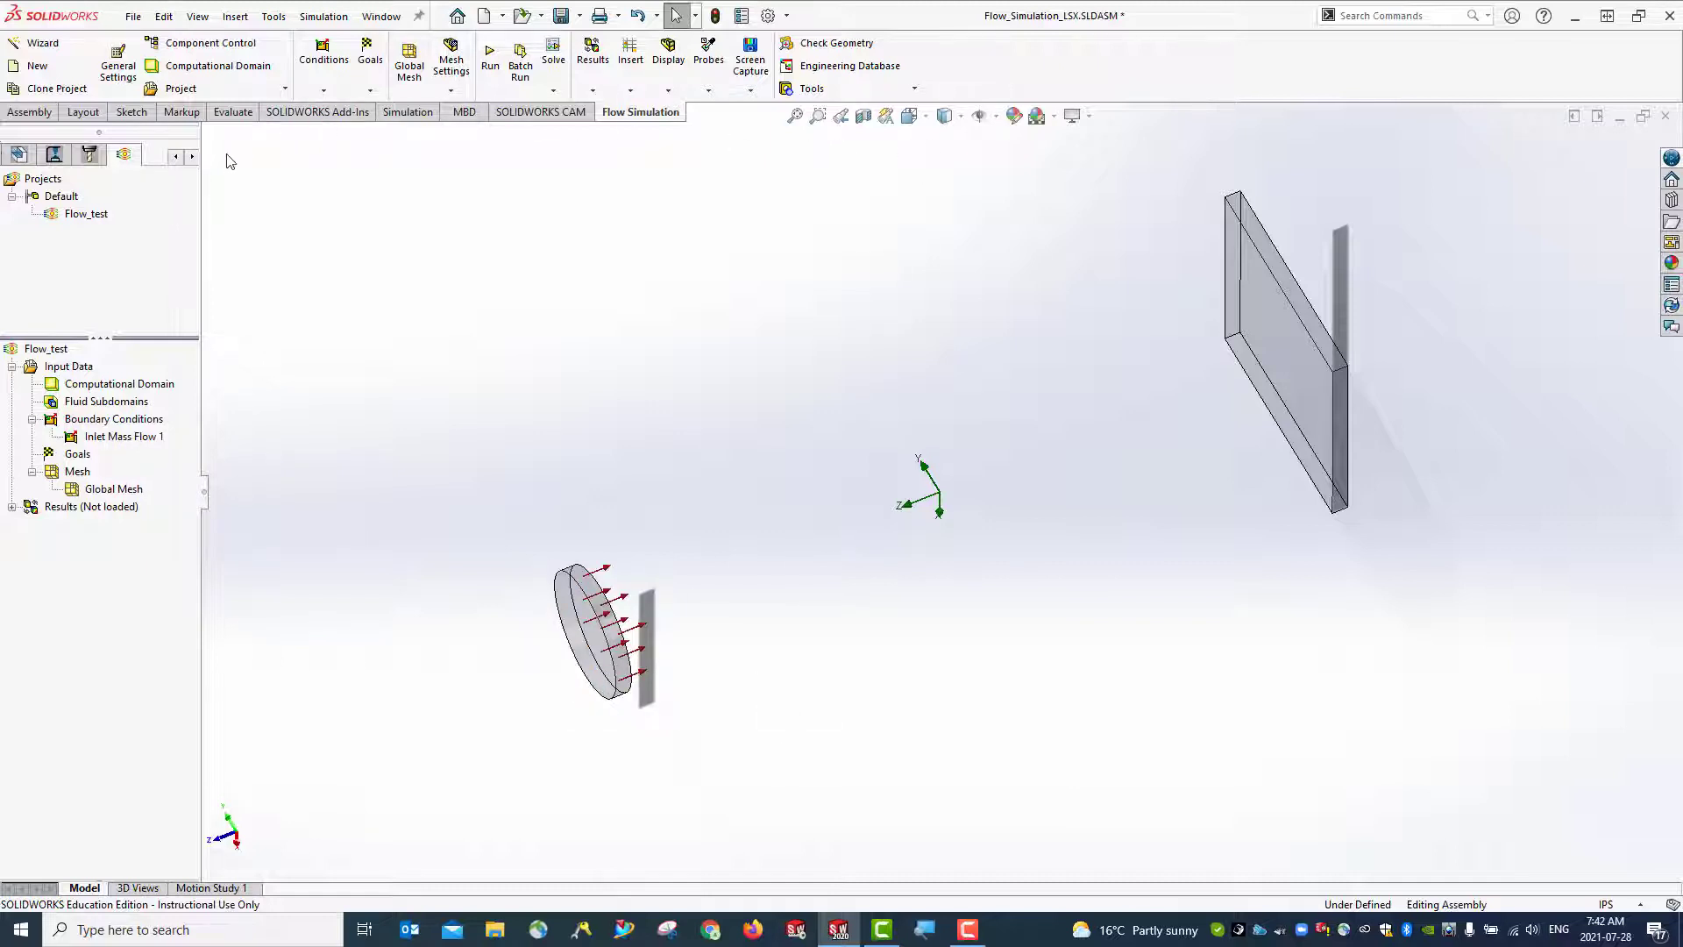
{"action": "left_click", "coordinate": [562, 15]}
Apply an Environment Pressure condition of 101325 Pa and 293.2 K to only the inner face of the square lid Lid_S
{"action": "right_click", "coordinate": [83, 425]}
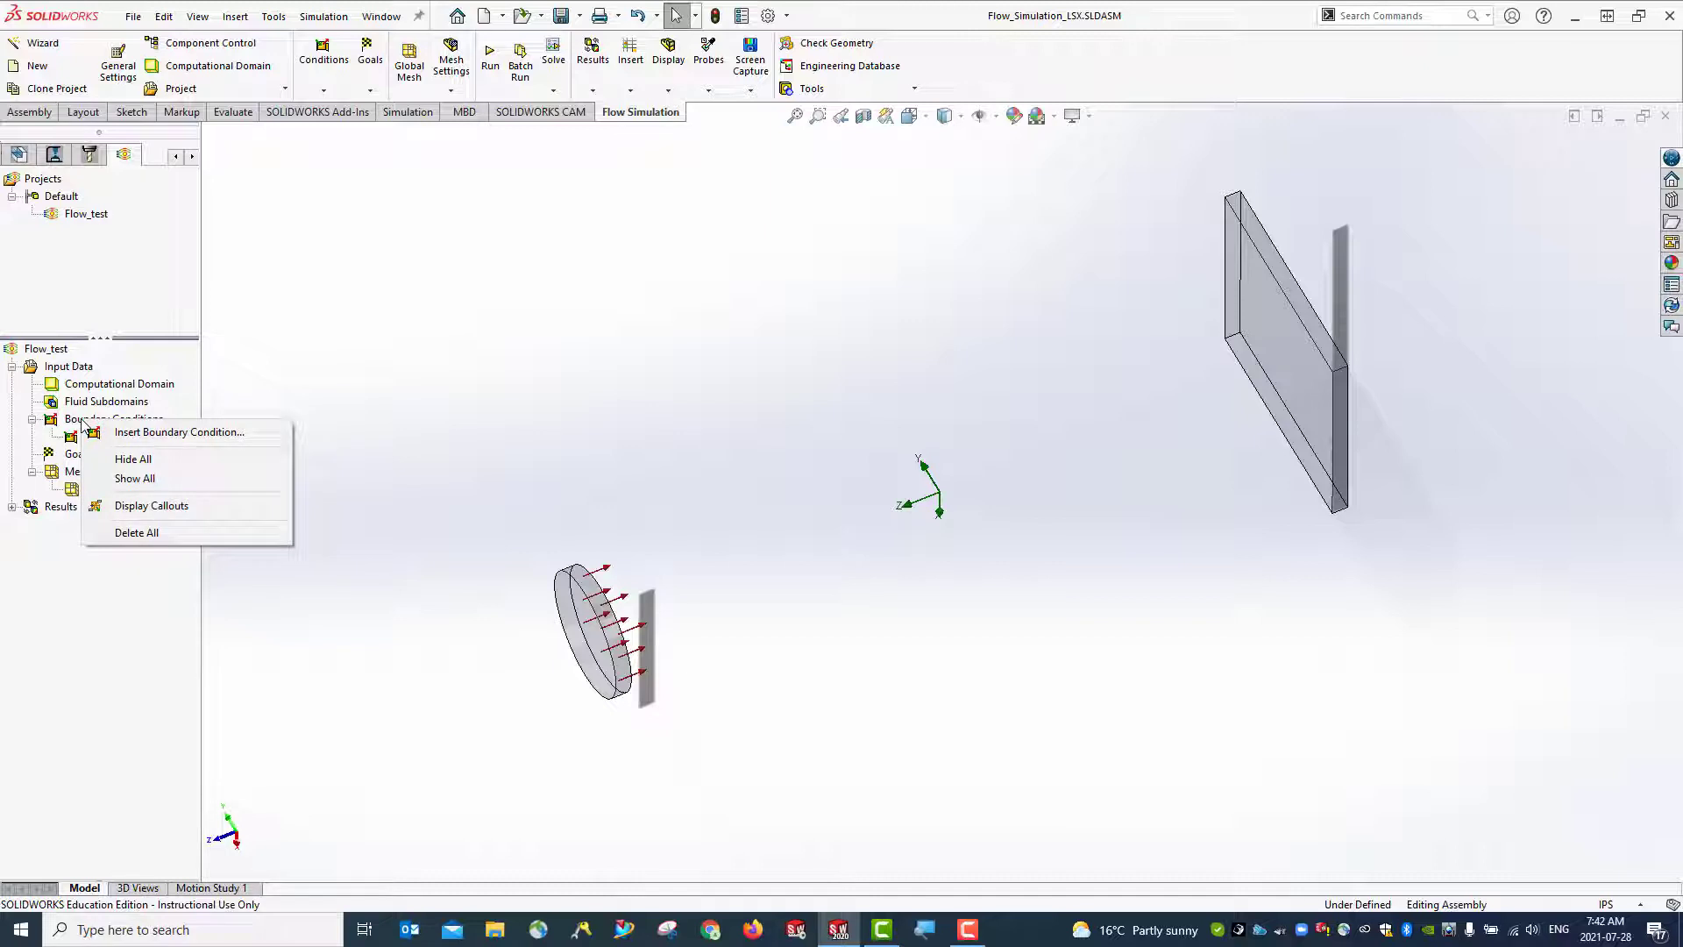
{"action": "left_click", "coordinate": [160, 434]}
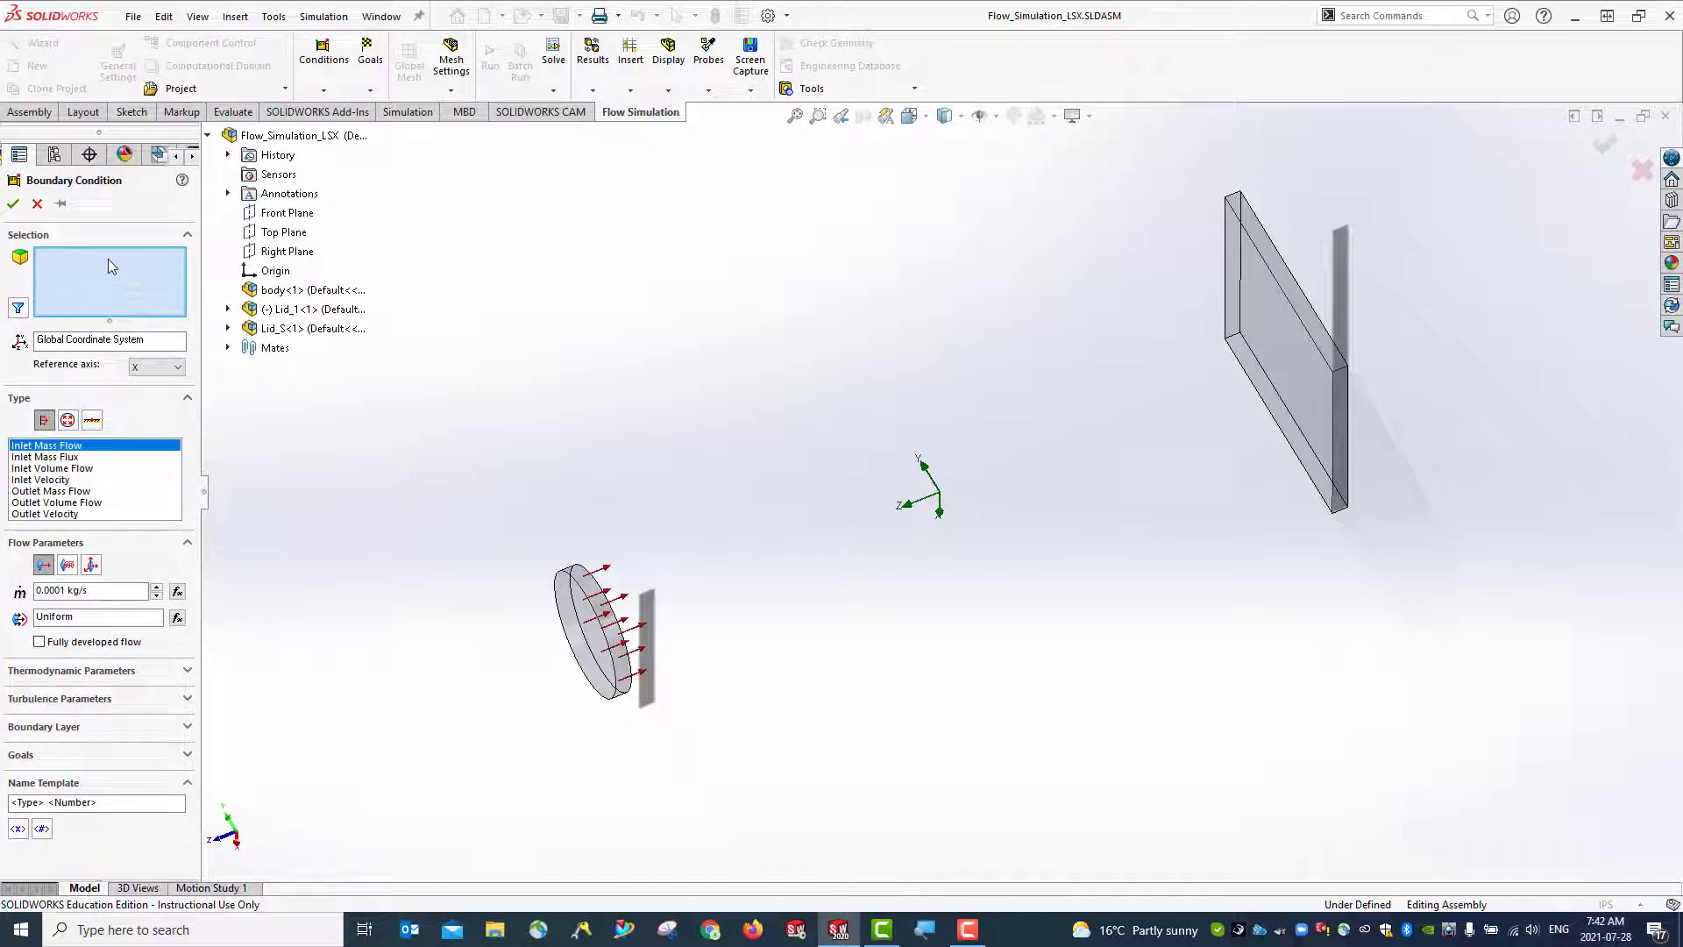
{"action": "left_click", "coordinate": [1262, 307]}
{"action": "middle_click_drag", "start_coordinate": [1233, 480], "coordinate": [1331, 406]}
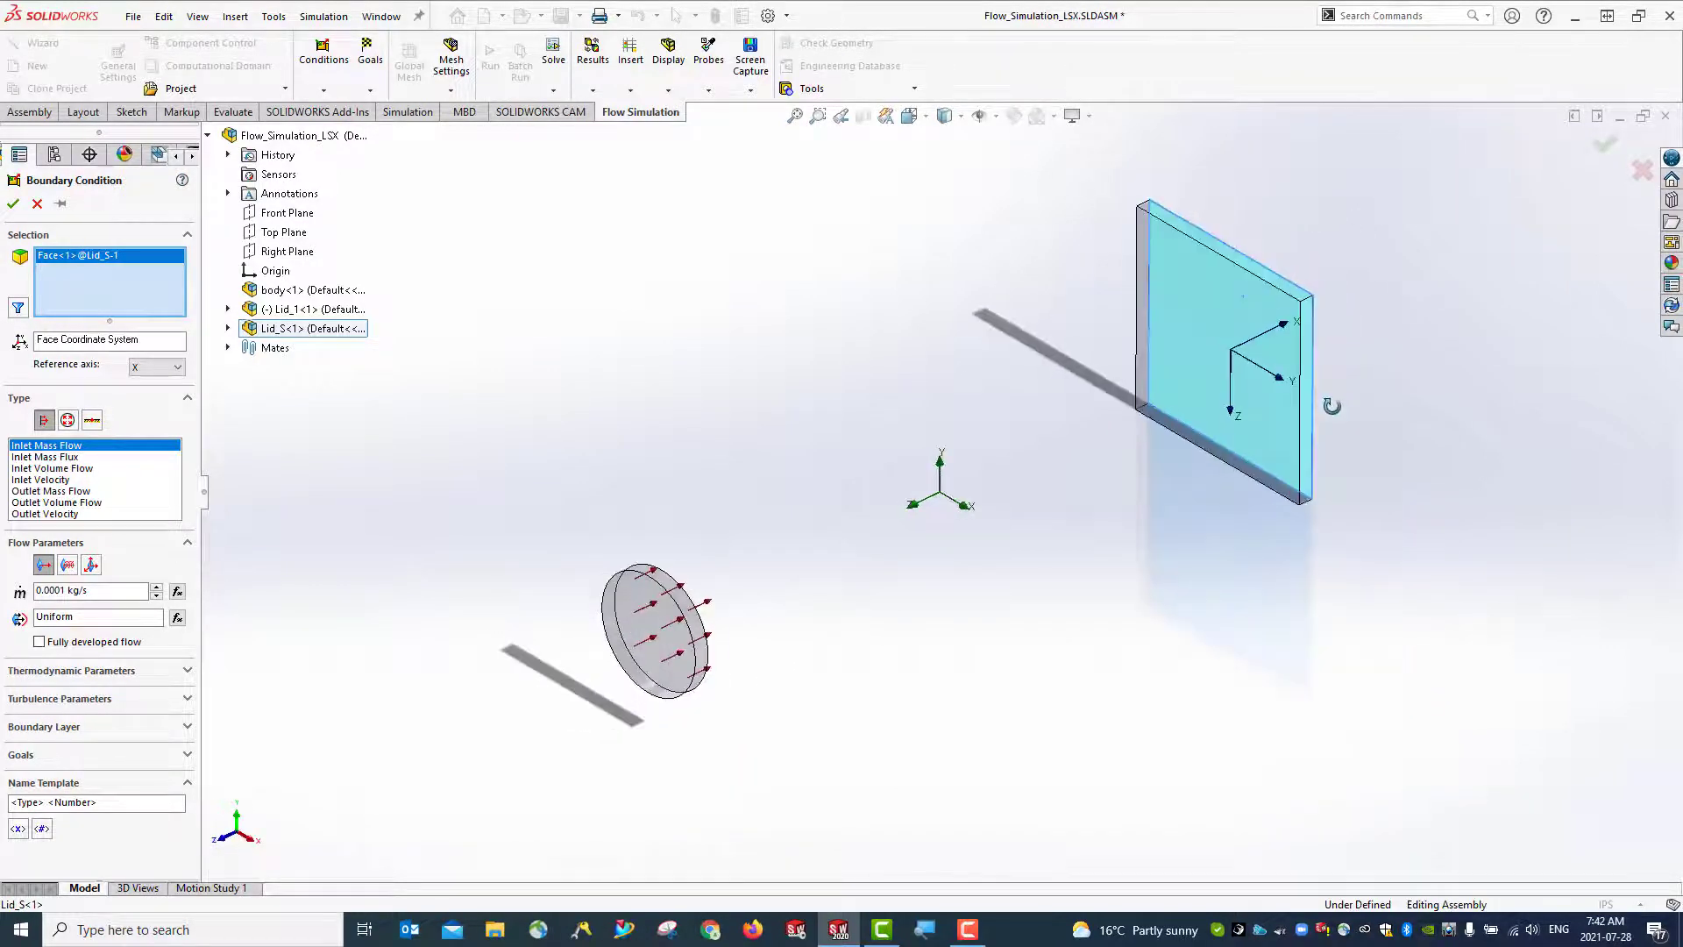
{"action": "key", "text": "ctrl+7"}
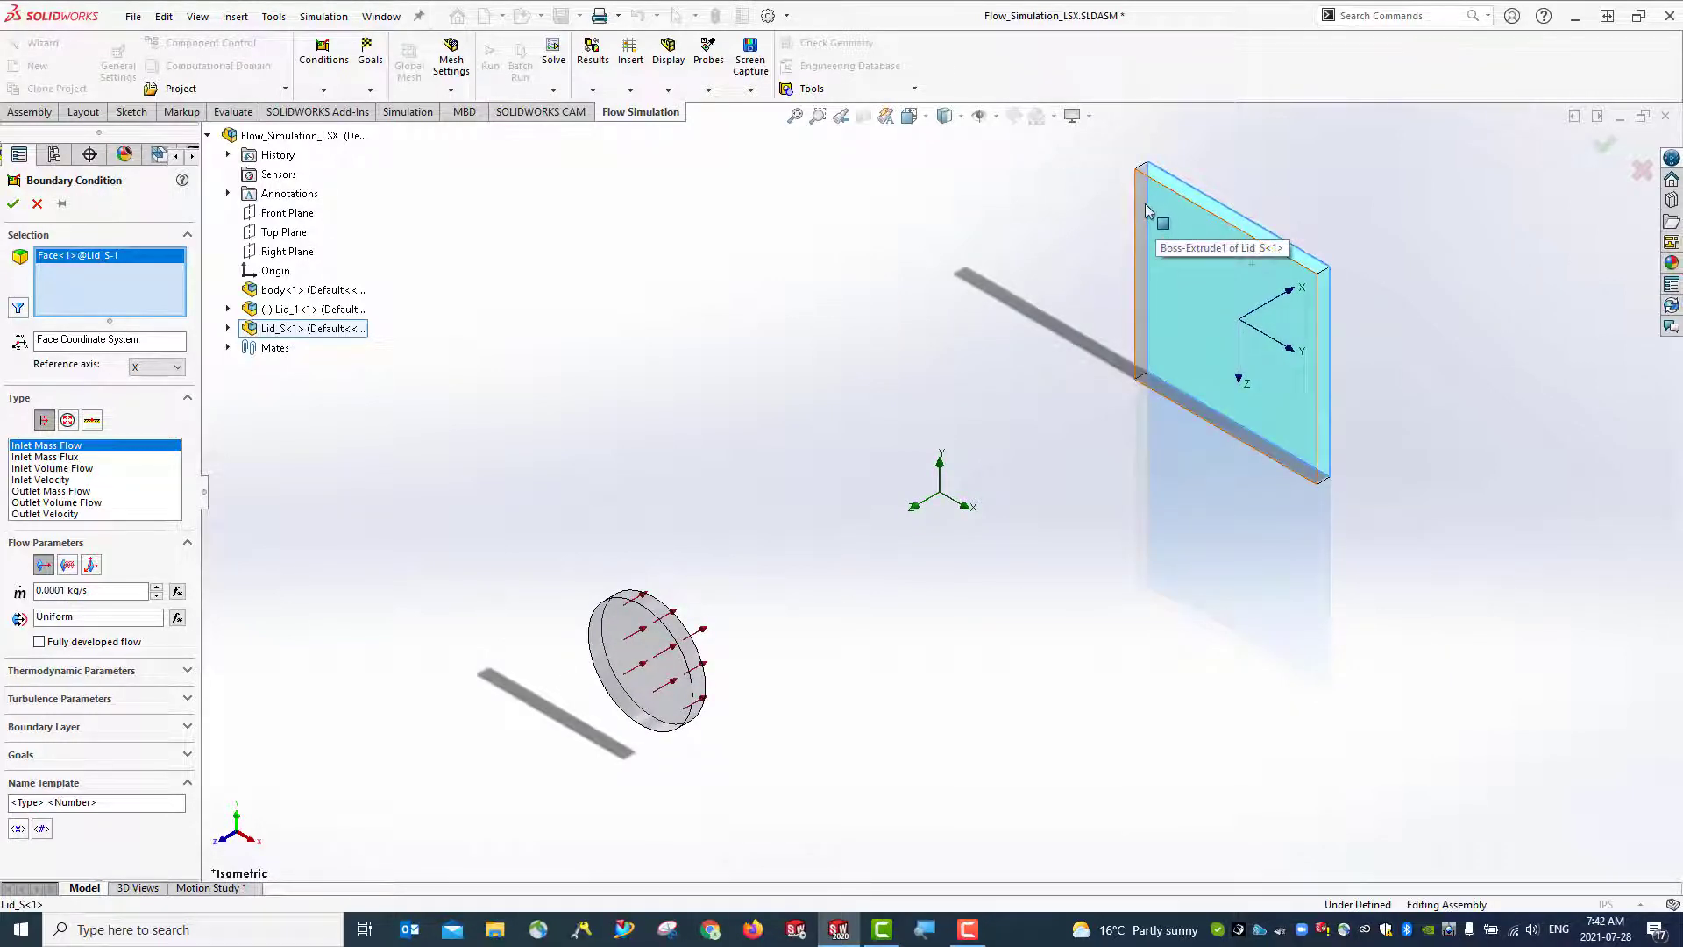
{"action": "left_click", "coordinate": [1143, 390]}
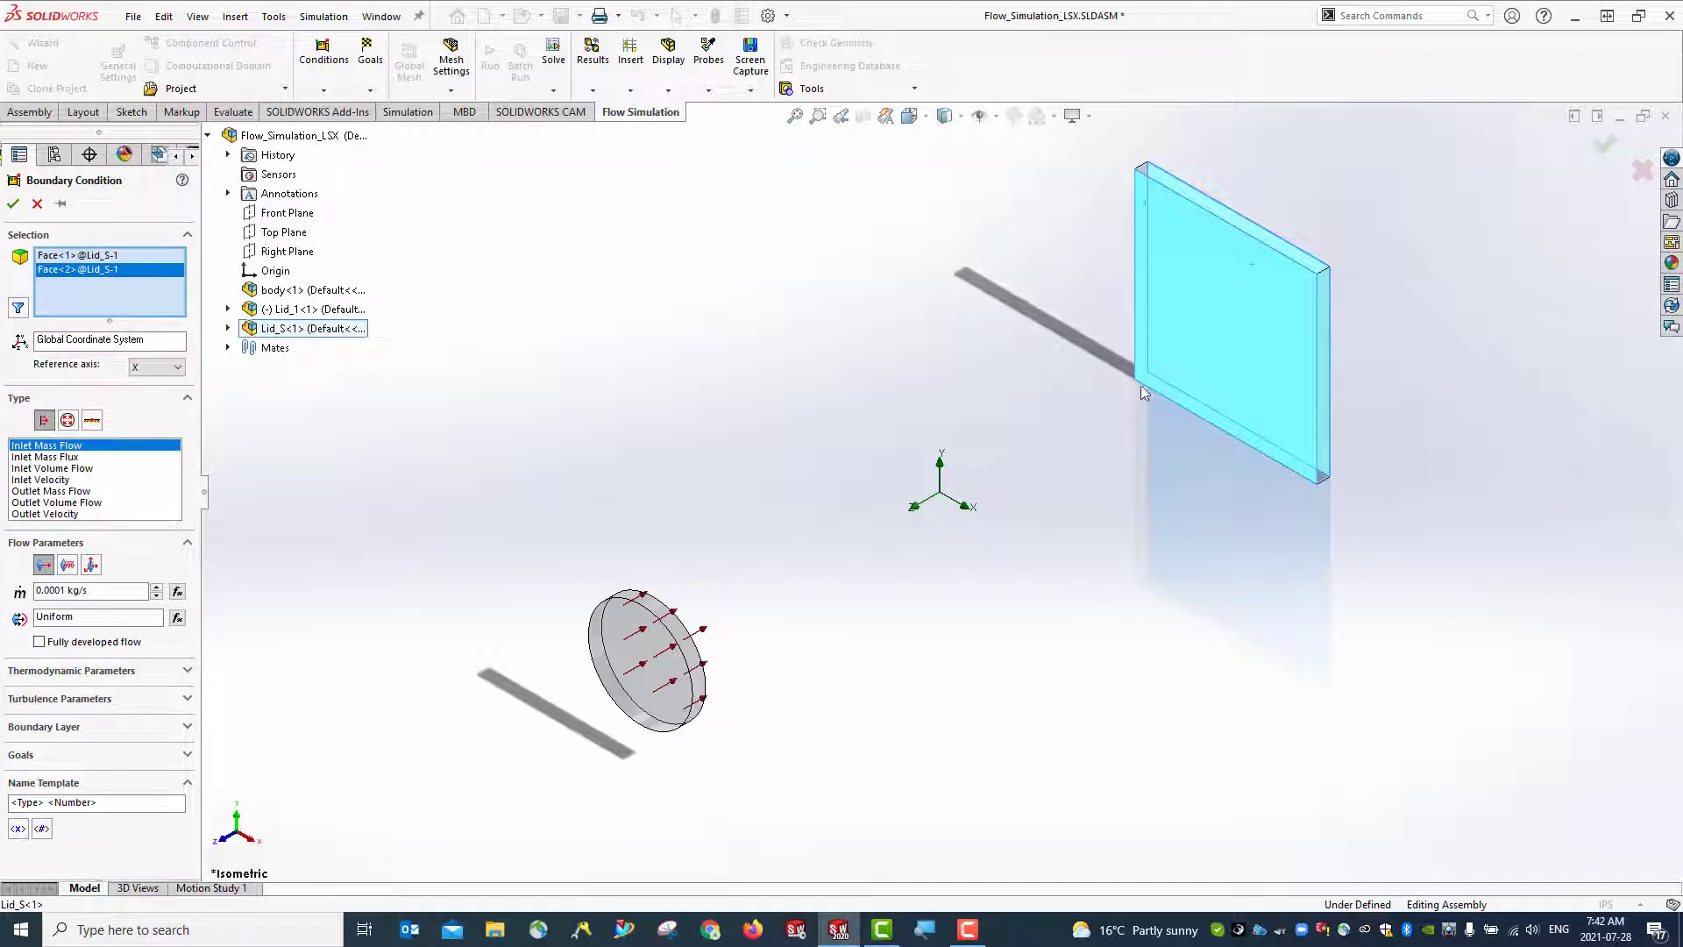
{"action": "left_click", "coordinate": [97, 256]}
{"action": "right_click", "coordinate": [98, 257]}
{"action": "left_click", "coordinate": [142, 290]}
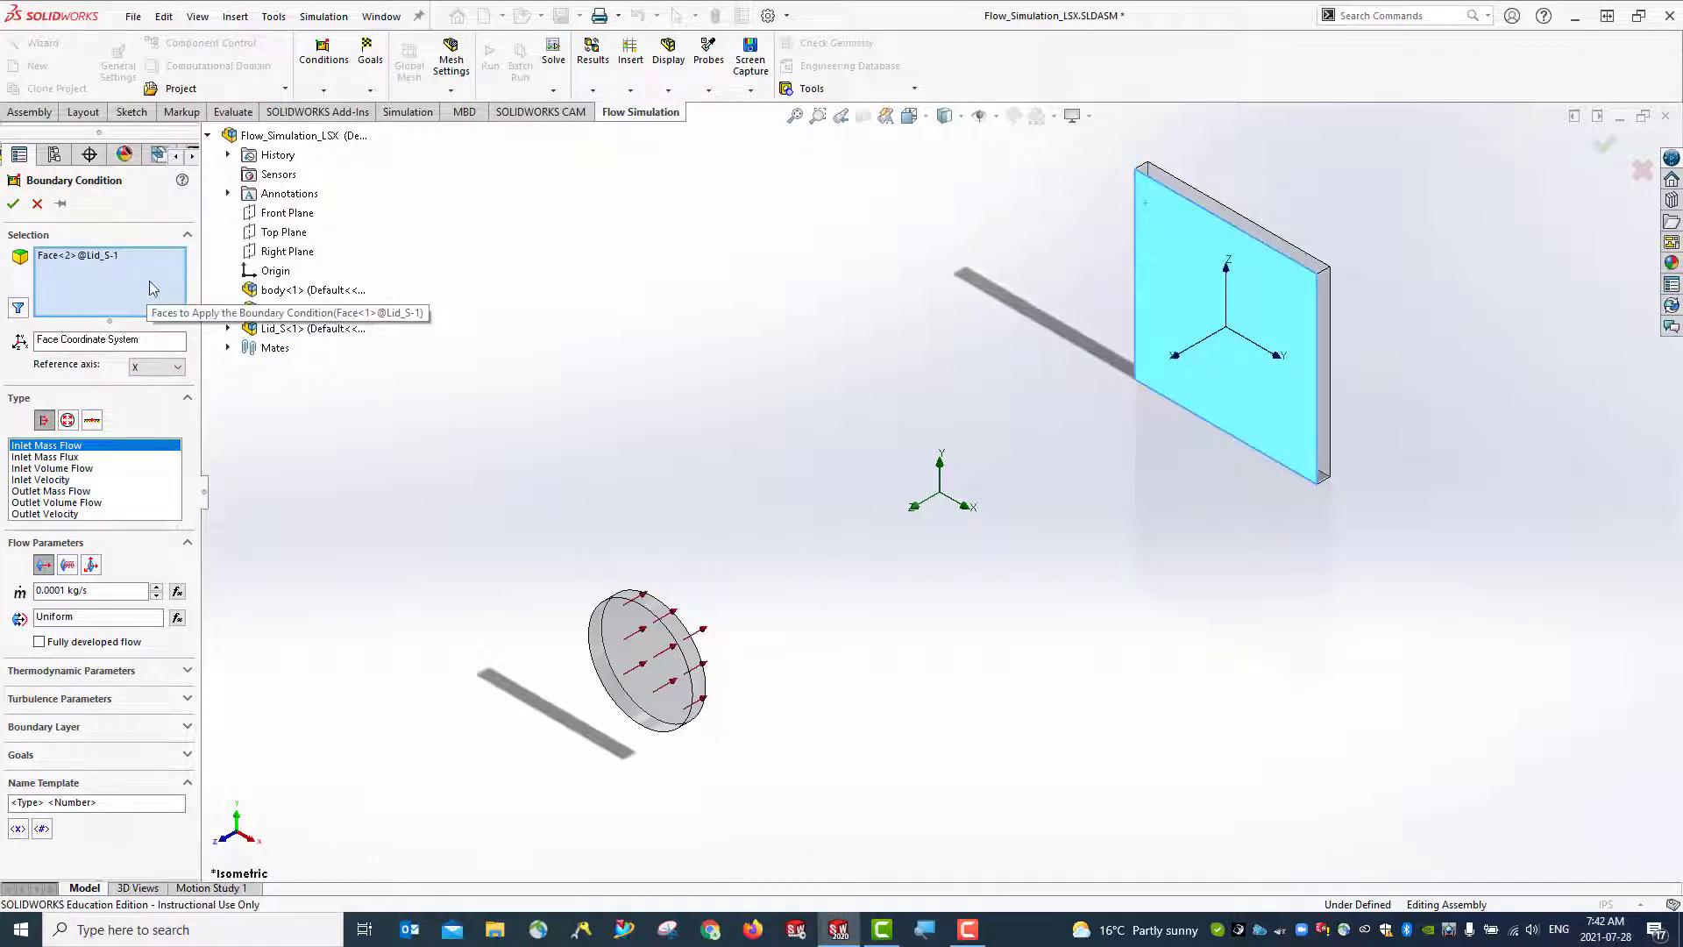
{"action": "left_click", "coordinate": [112, 257]}
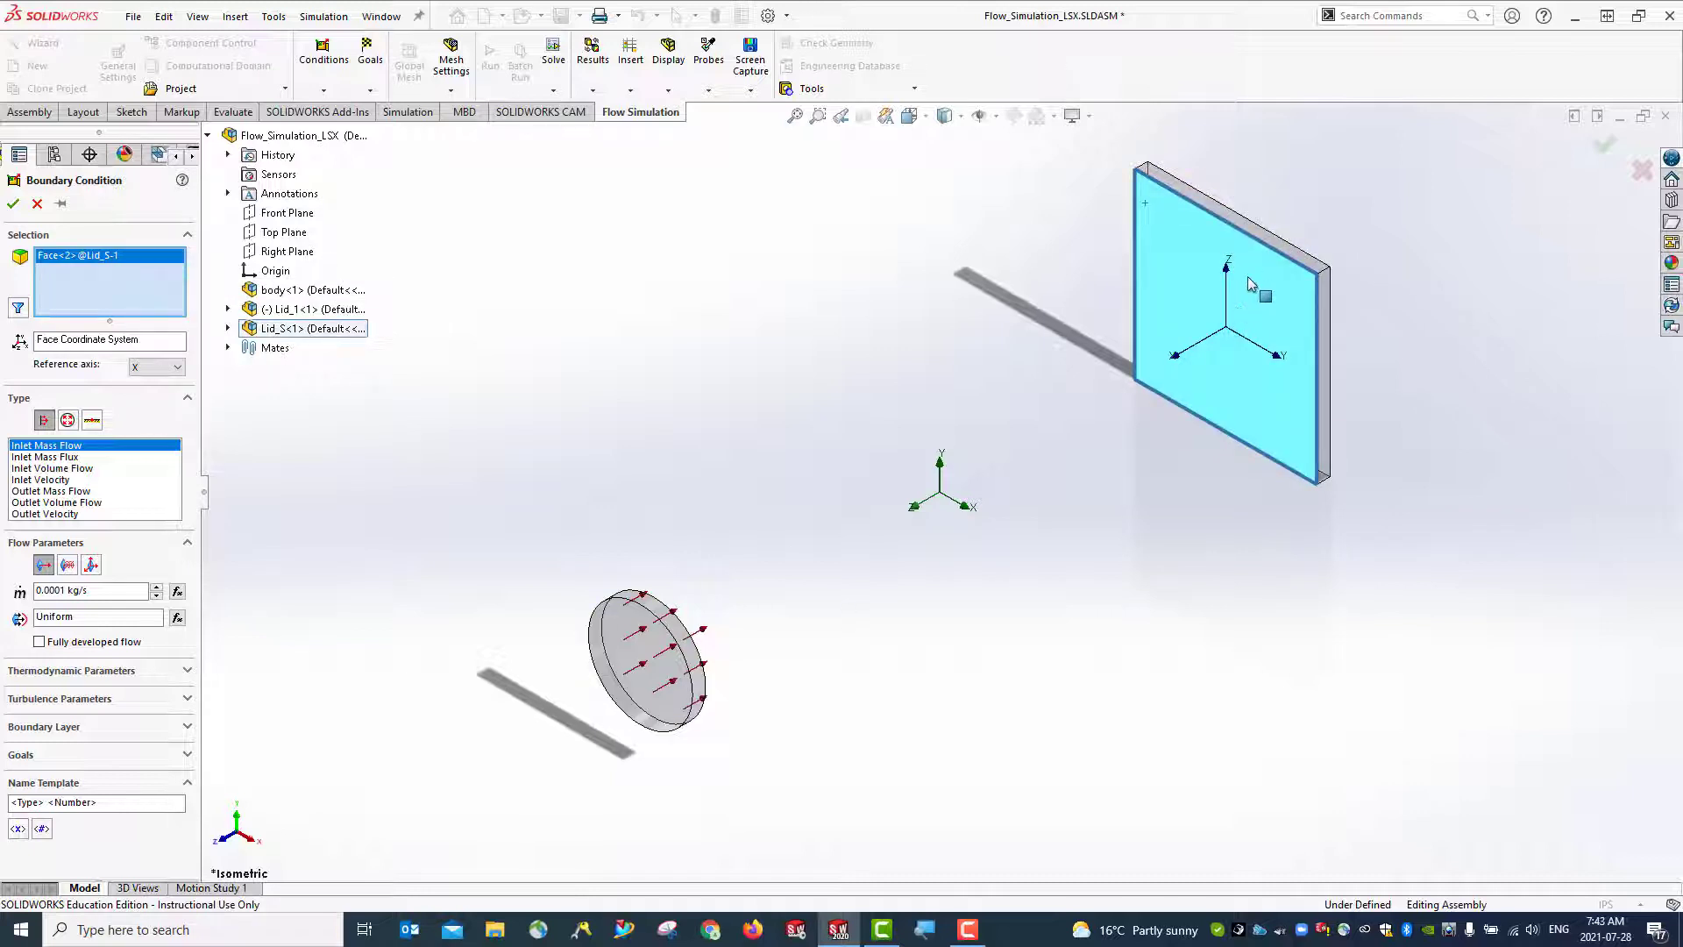
{"action": "left_click", "coordinate": [67, 421]}
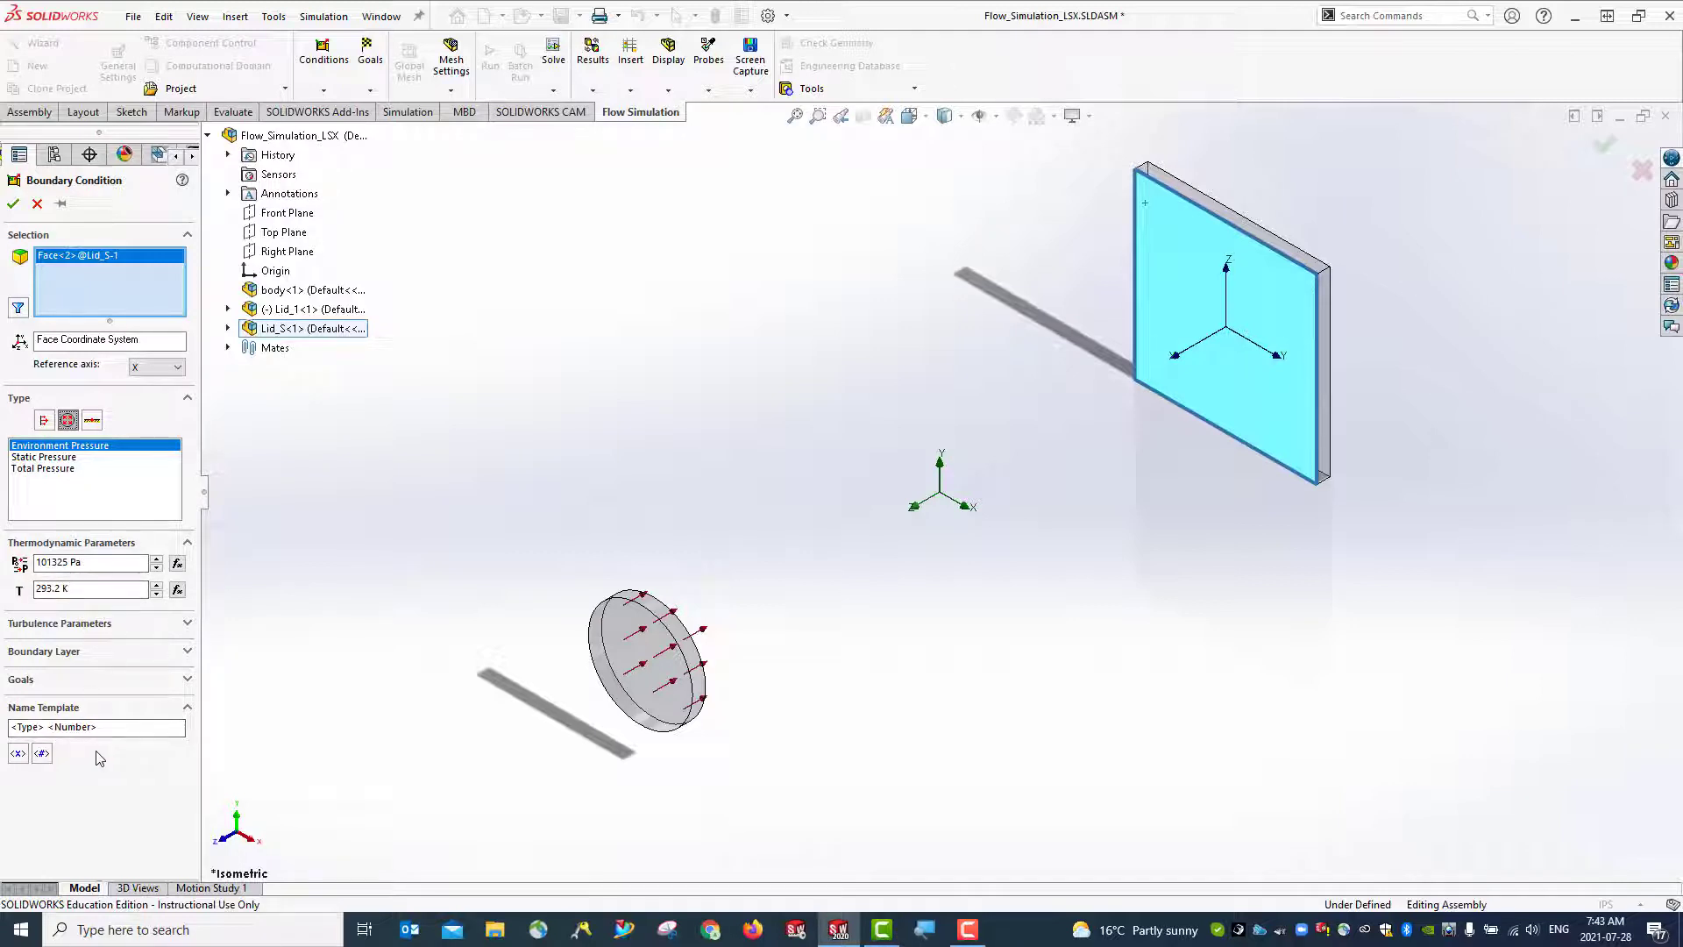
{"action": "left_click", "coordinate": [13, 205]}
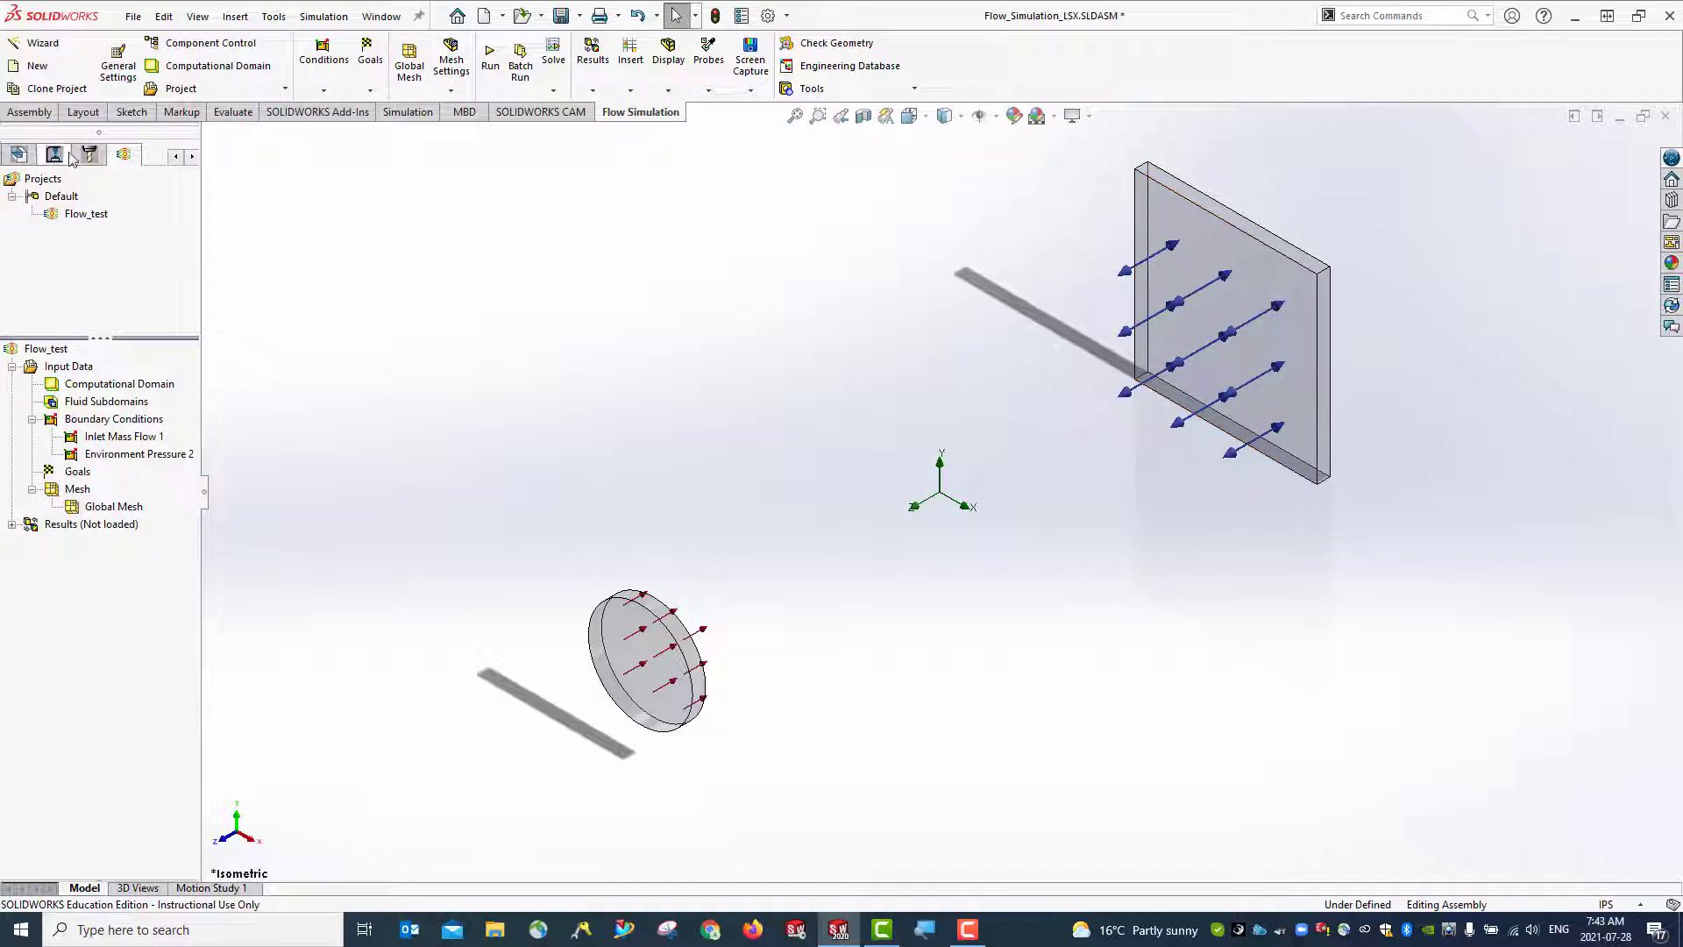
Show the hidden body component again, save the assembly and return the model to the isometric view
{"action": "left_click_drag", "start_coordinate": [200, 221], "coordinate": [383, 233]}
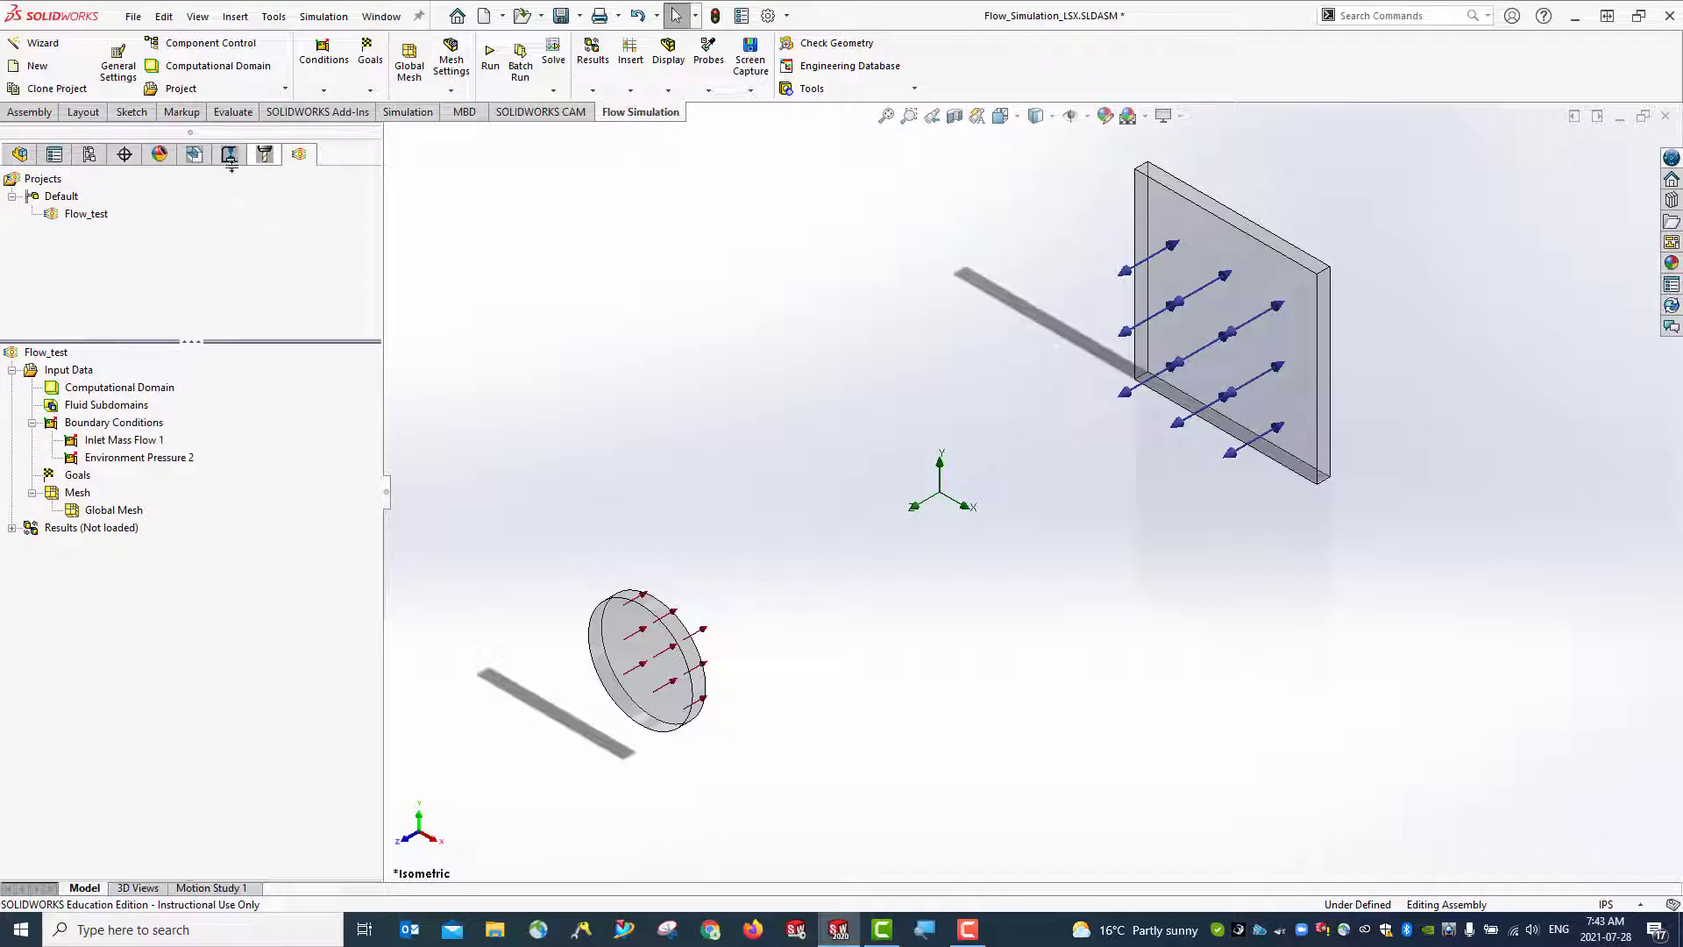
{"action": "left_click", "coordinate": [20, 155]}
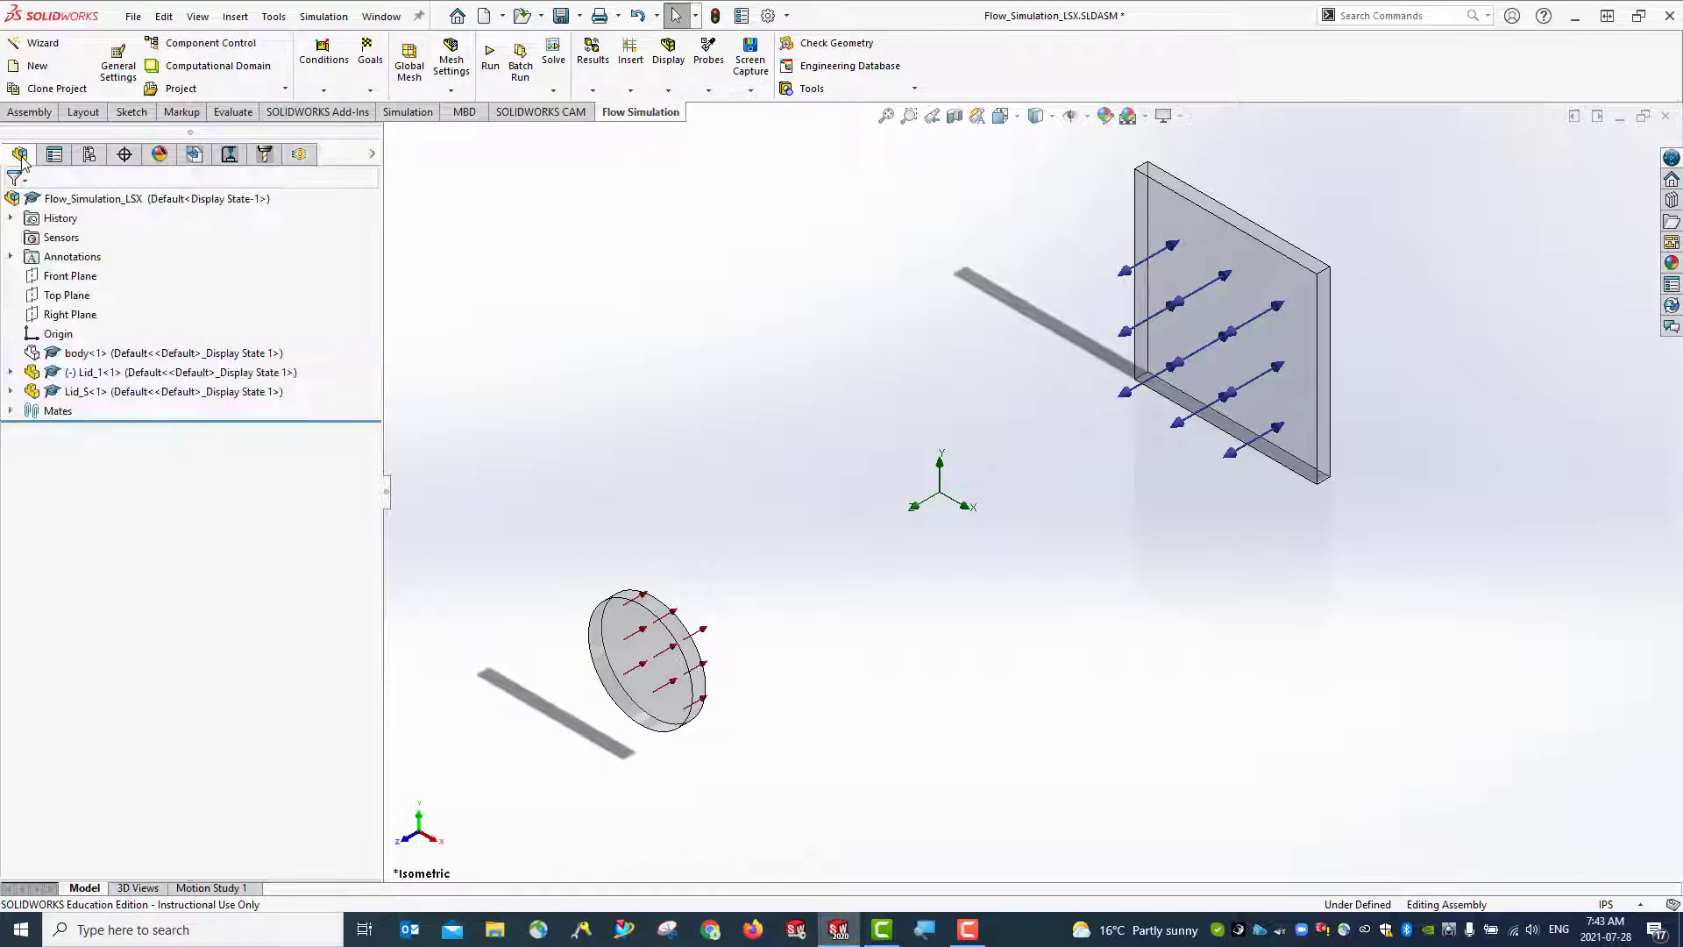
{"action": "right_click", "coordinate": [78, 354]}
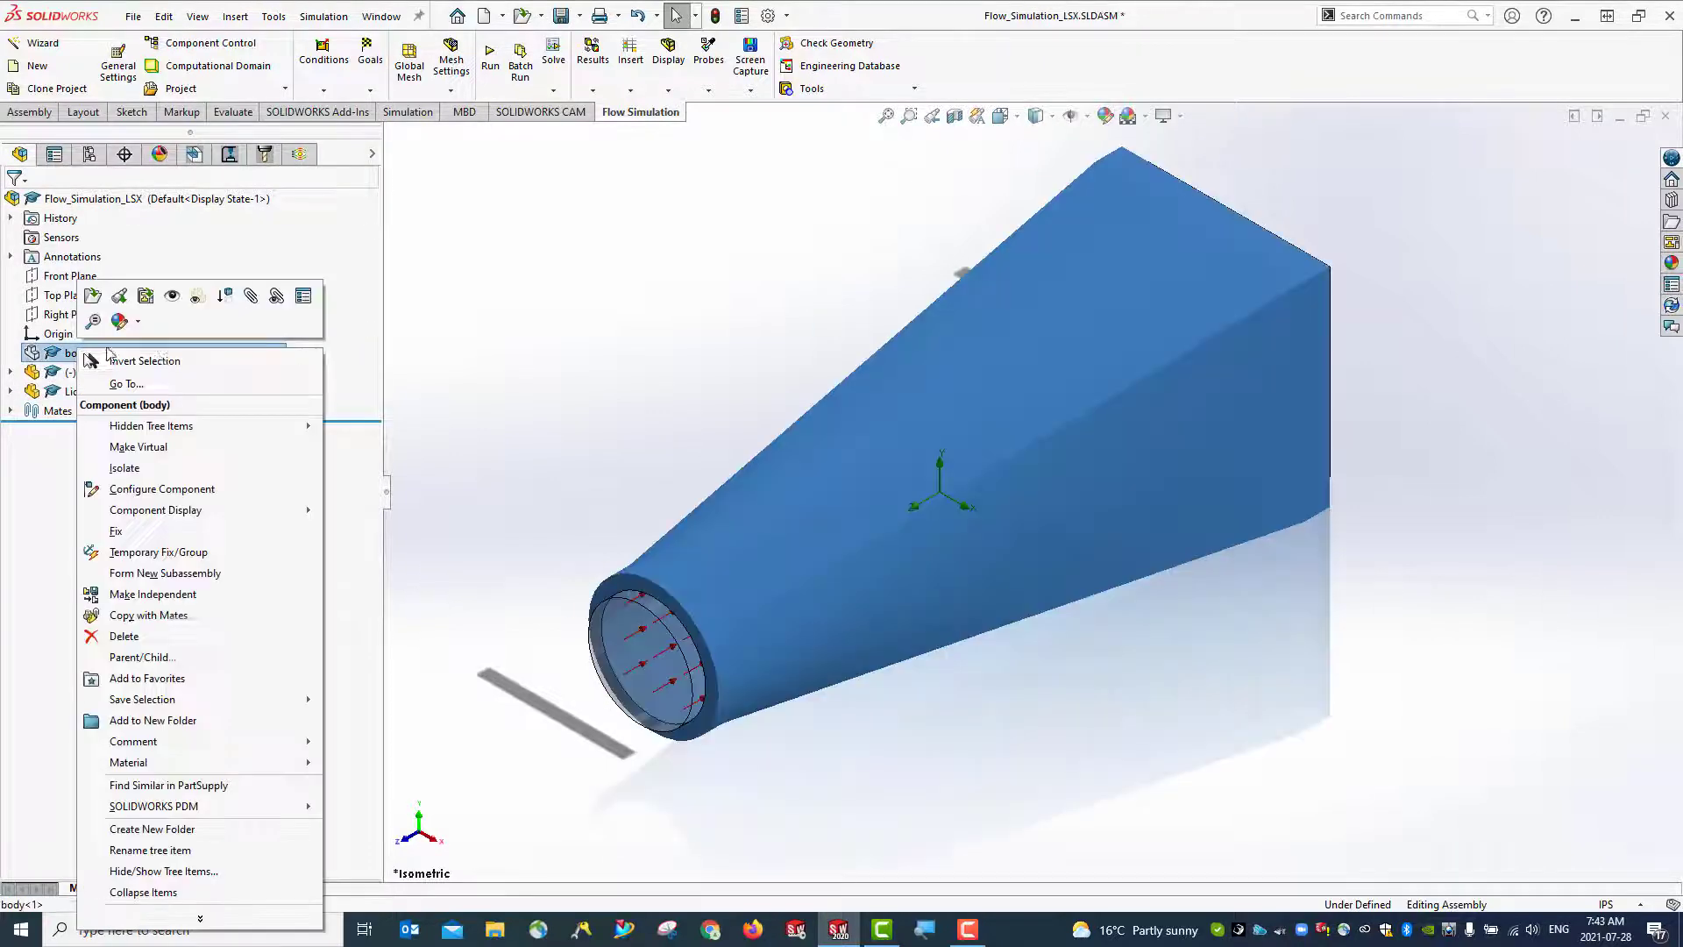
{"action": "left_click", "coordinate": [174, 299]}
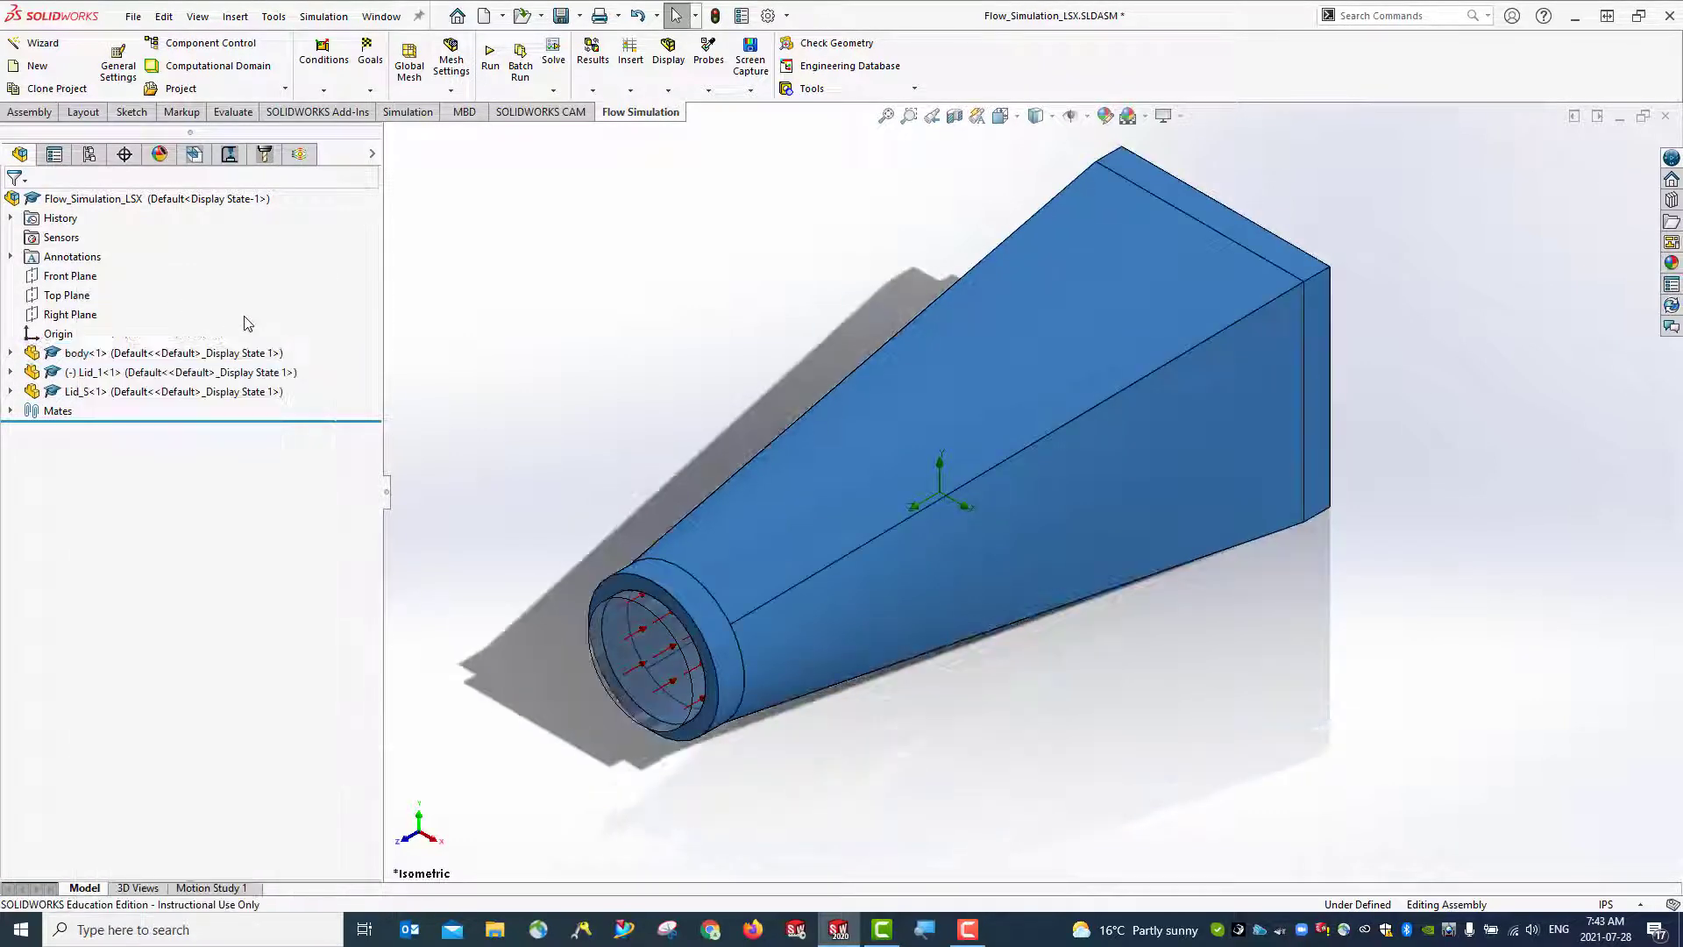
{"action": "middle_click_drag", "start_coordinate": [1082, 737], "coordinate": [1039, 647]}
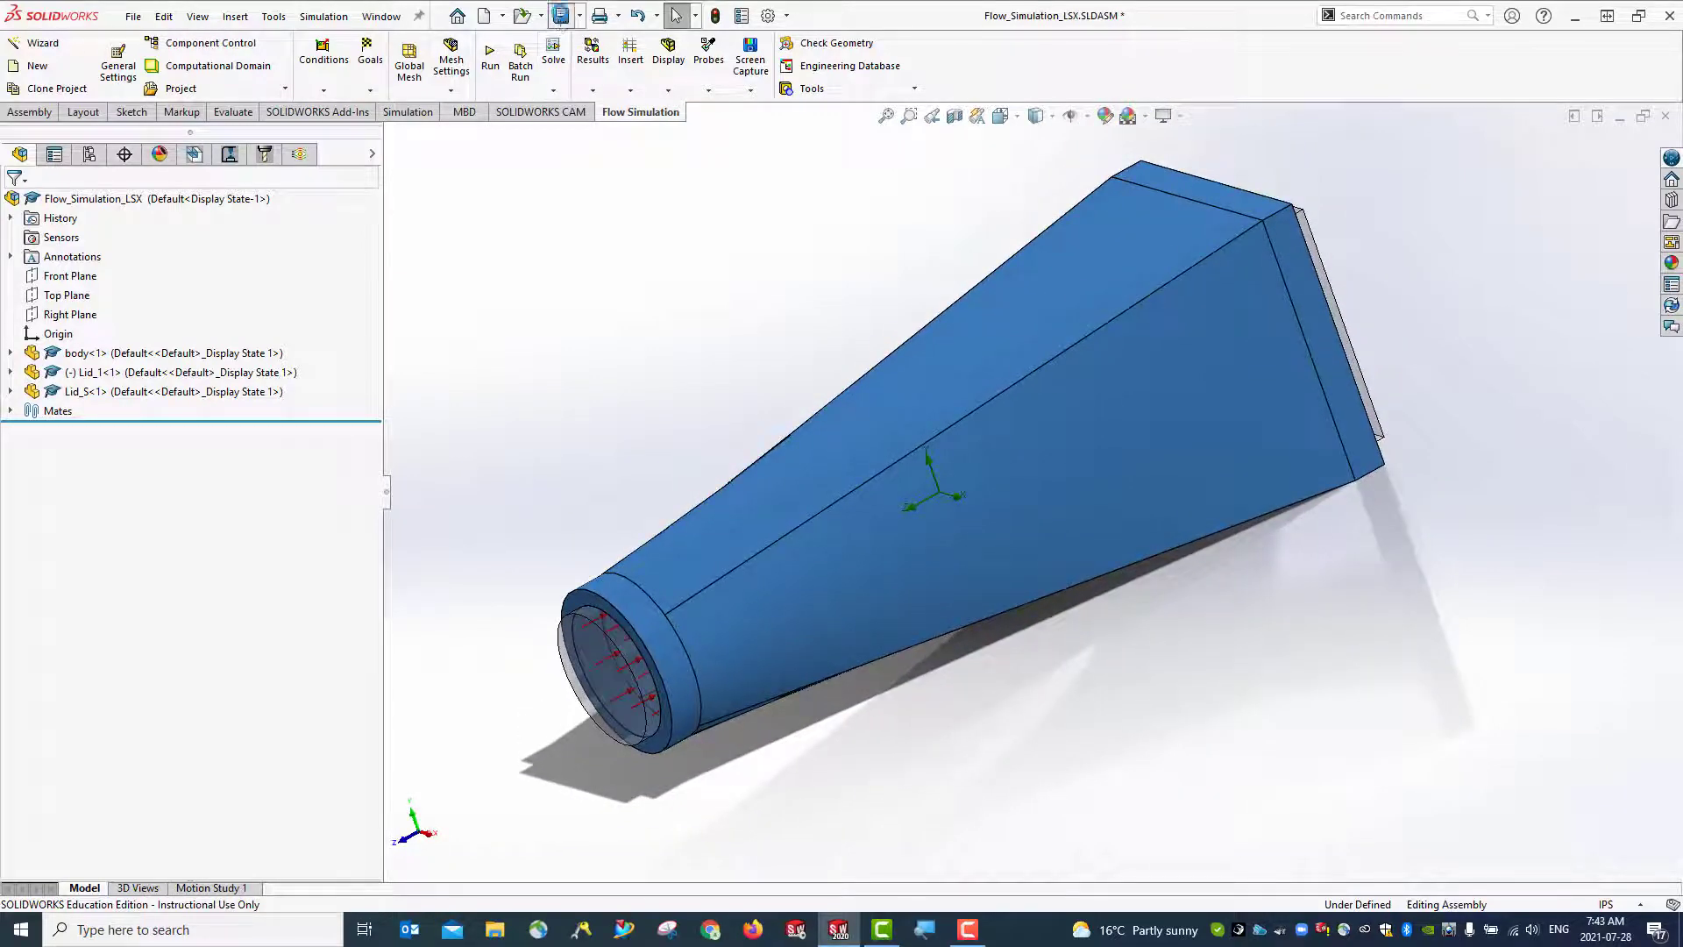
{"action": "left_click", "coordinate": [561, 16]}
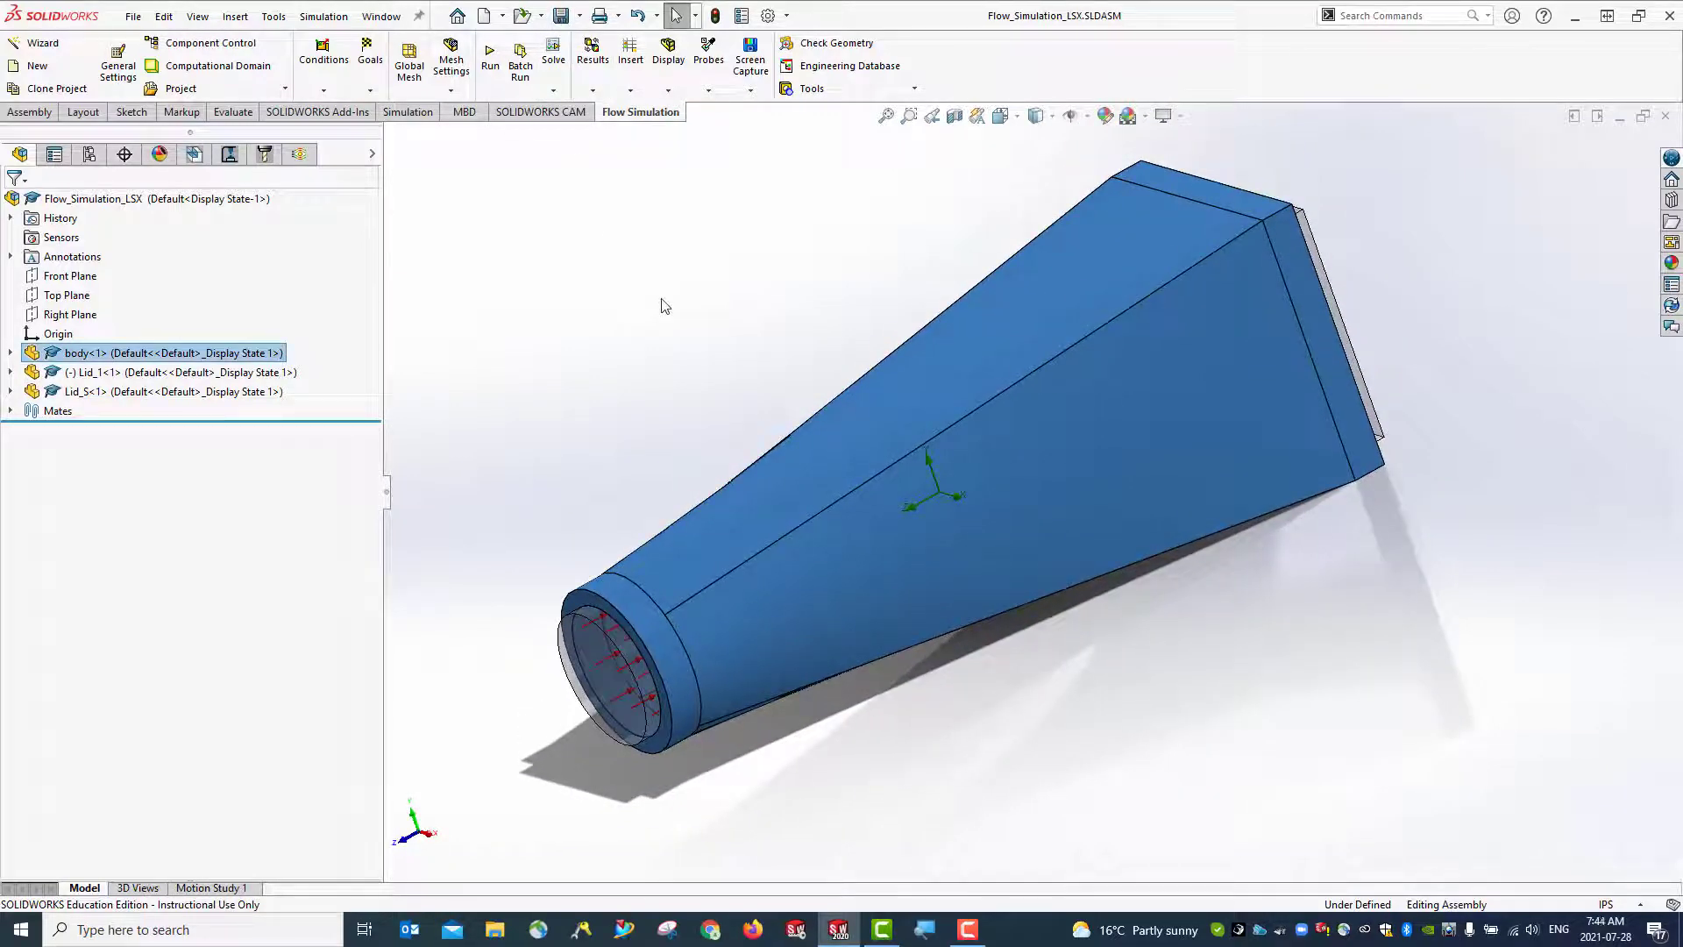
{"action": "key", "text": "ctrl+7"}
{"action": "left_click", "coordinate": [651, 342]}
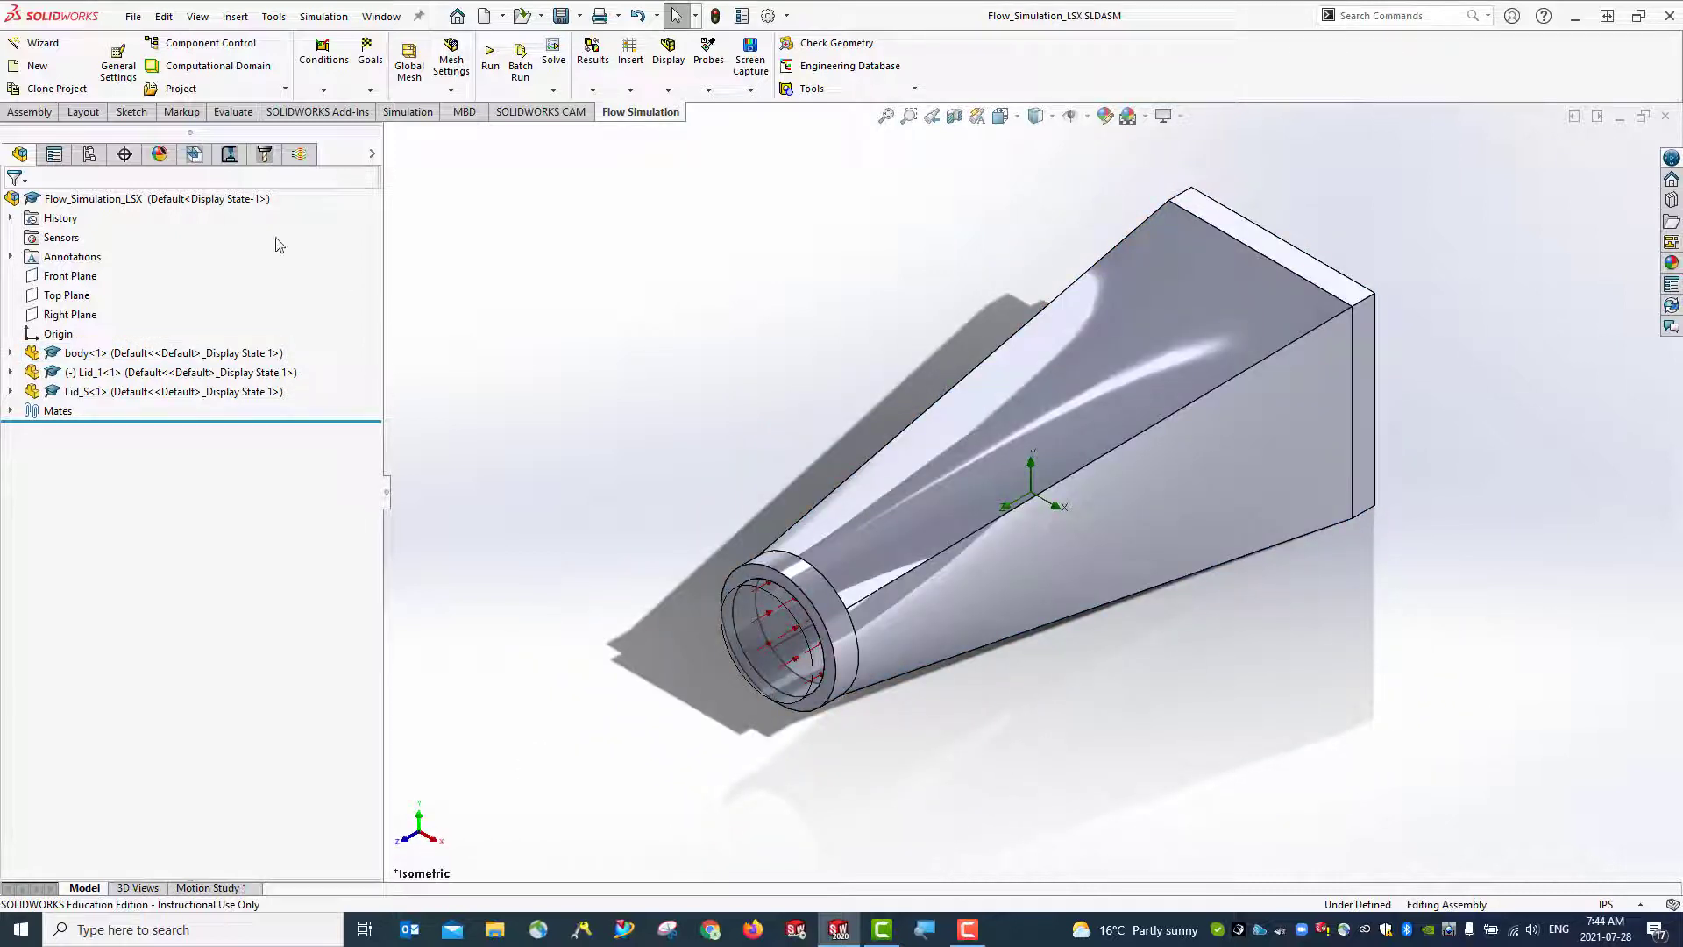
Start a new surface goal, hide the body component to expose the lids, and clear the Lid_1 component from the goal's selection
{"action": "left_click", "coordinate": [299, 155]}
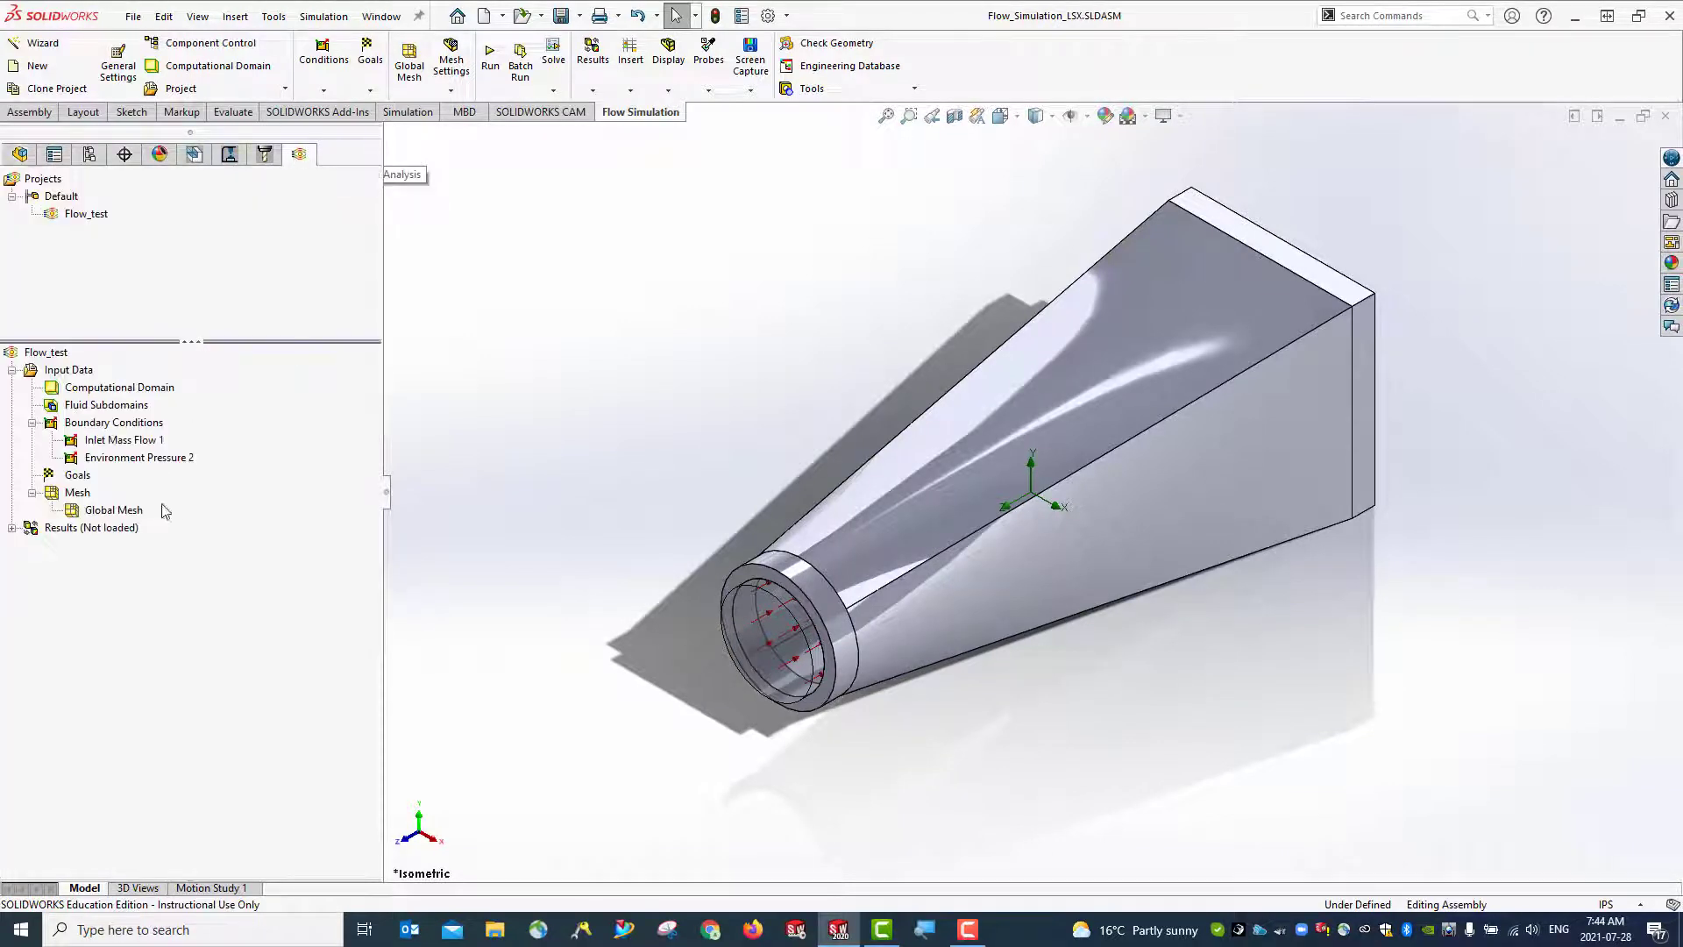
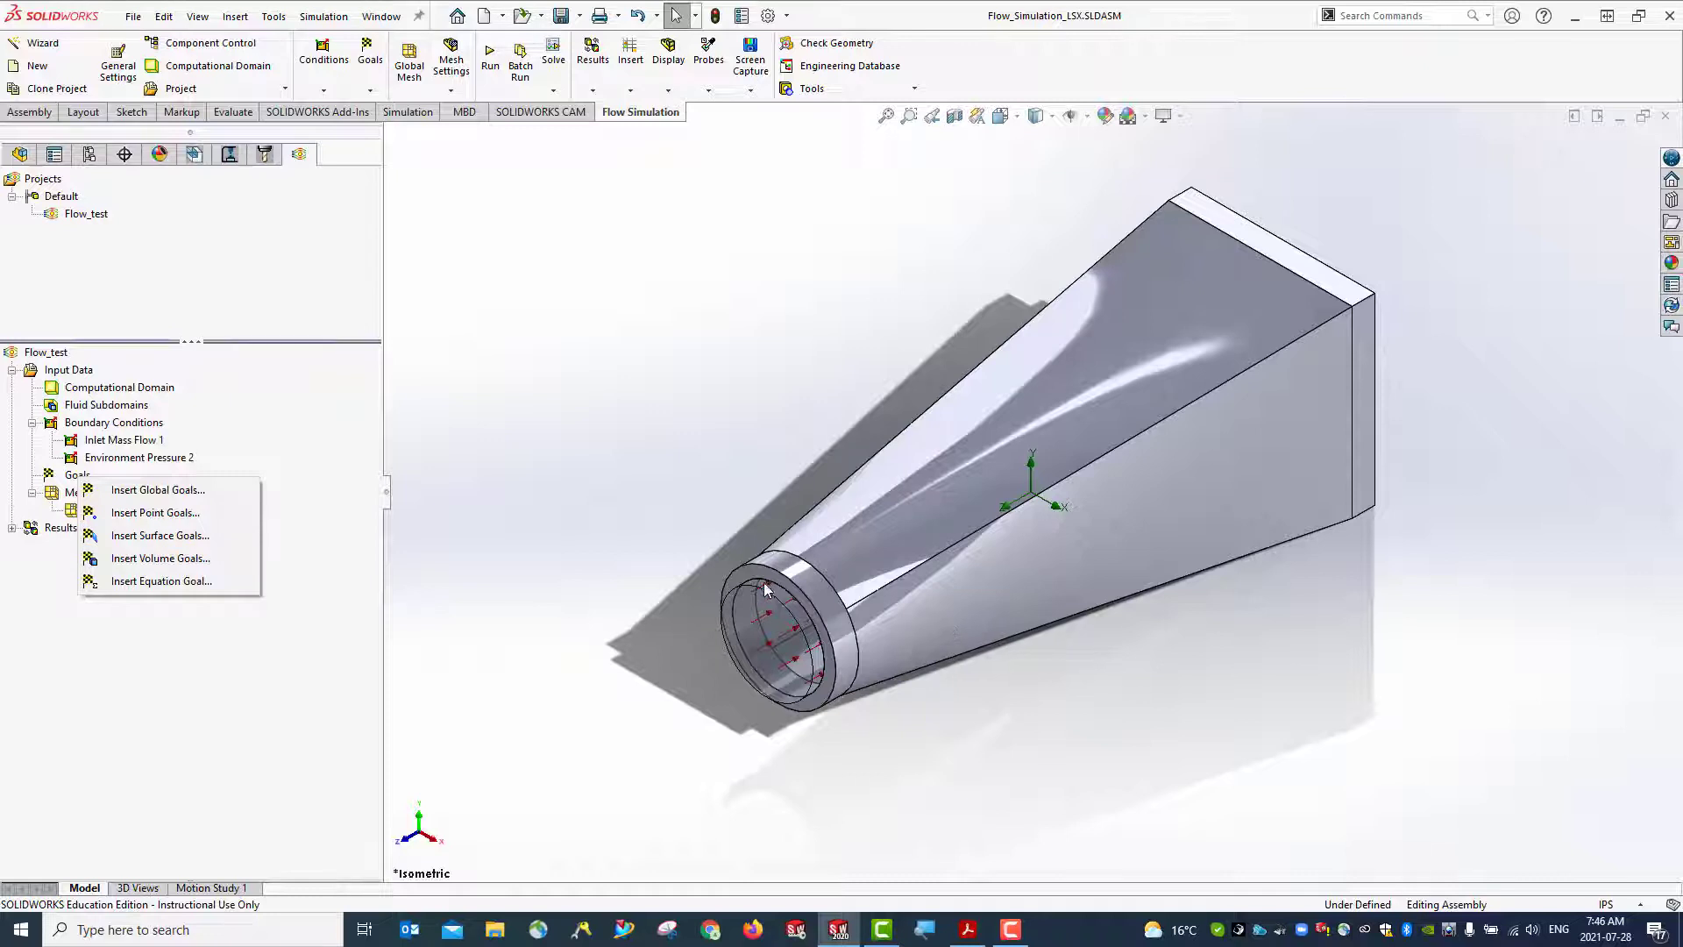
{"action": "left_click", "coordinate": [177, 550]}
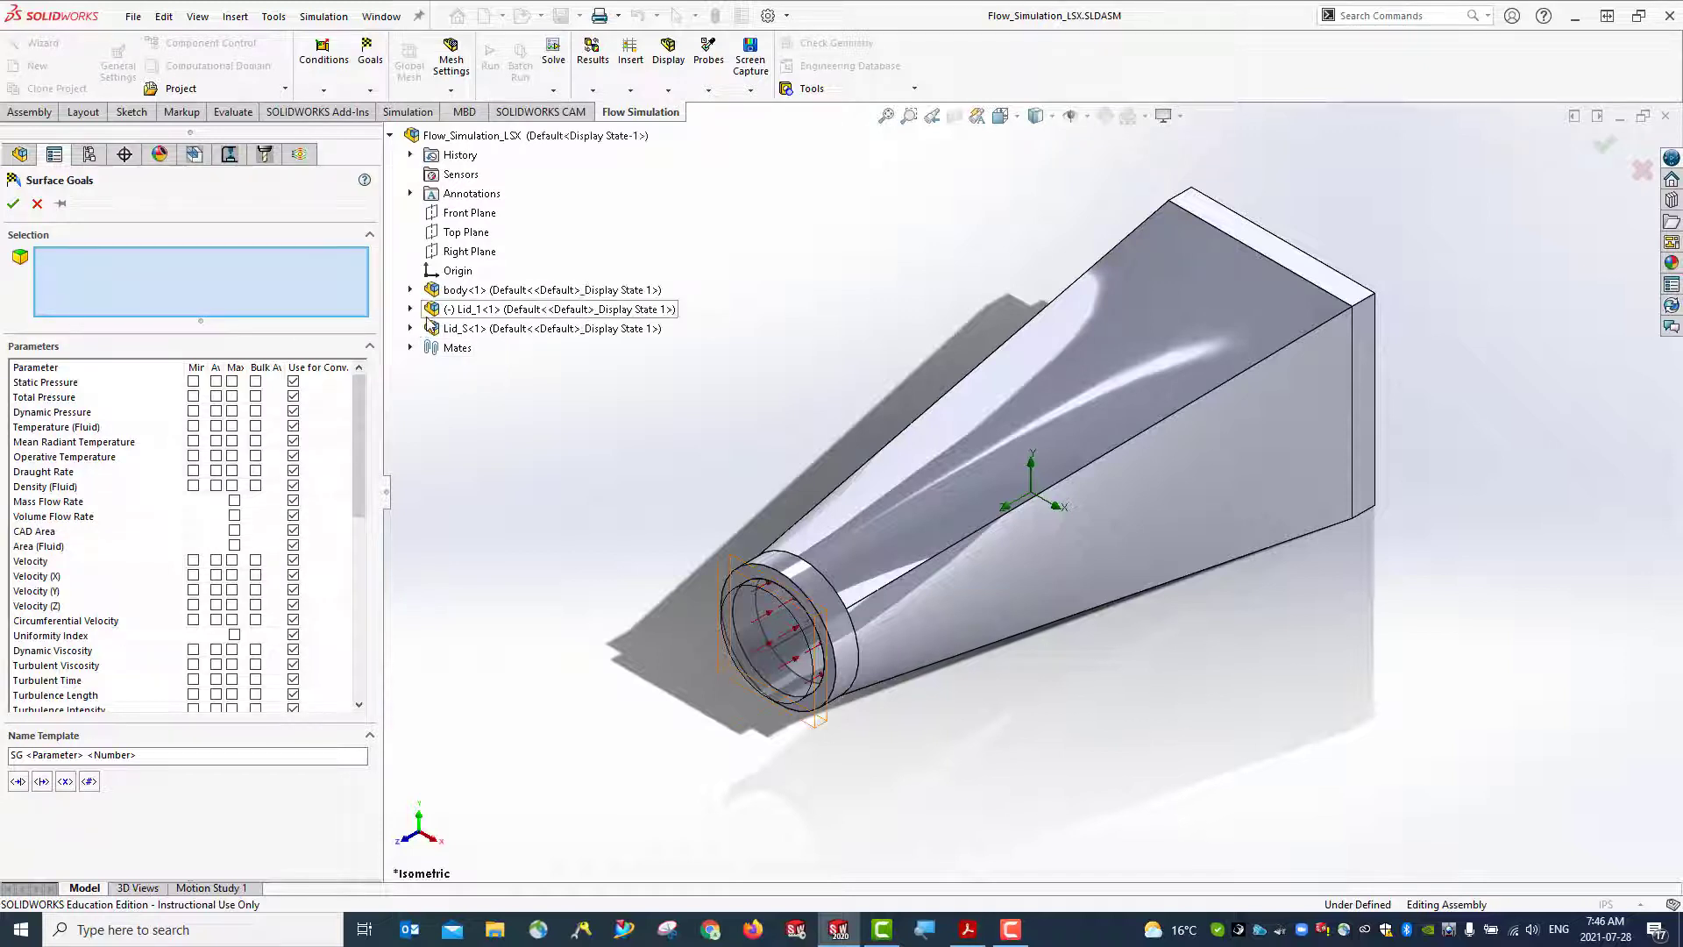
{"action": "left_click", "coordinate": [462, 317]}
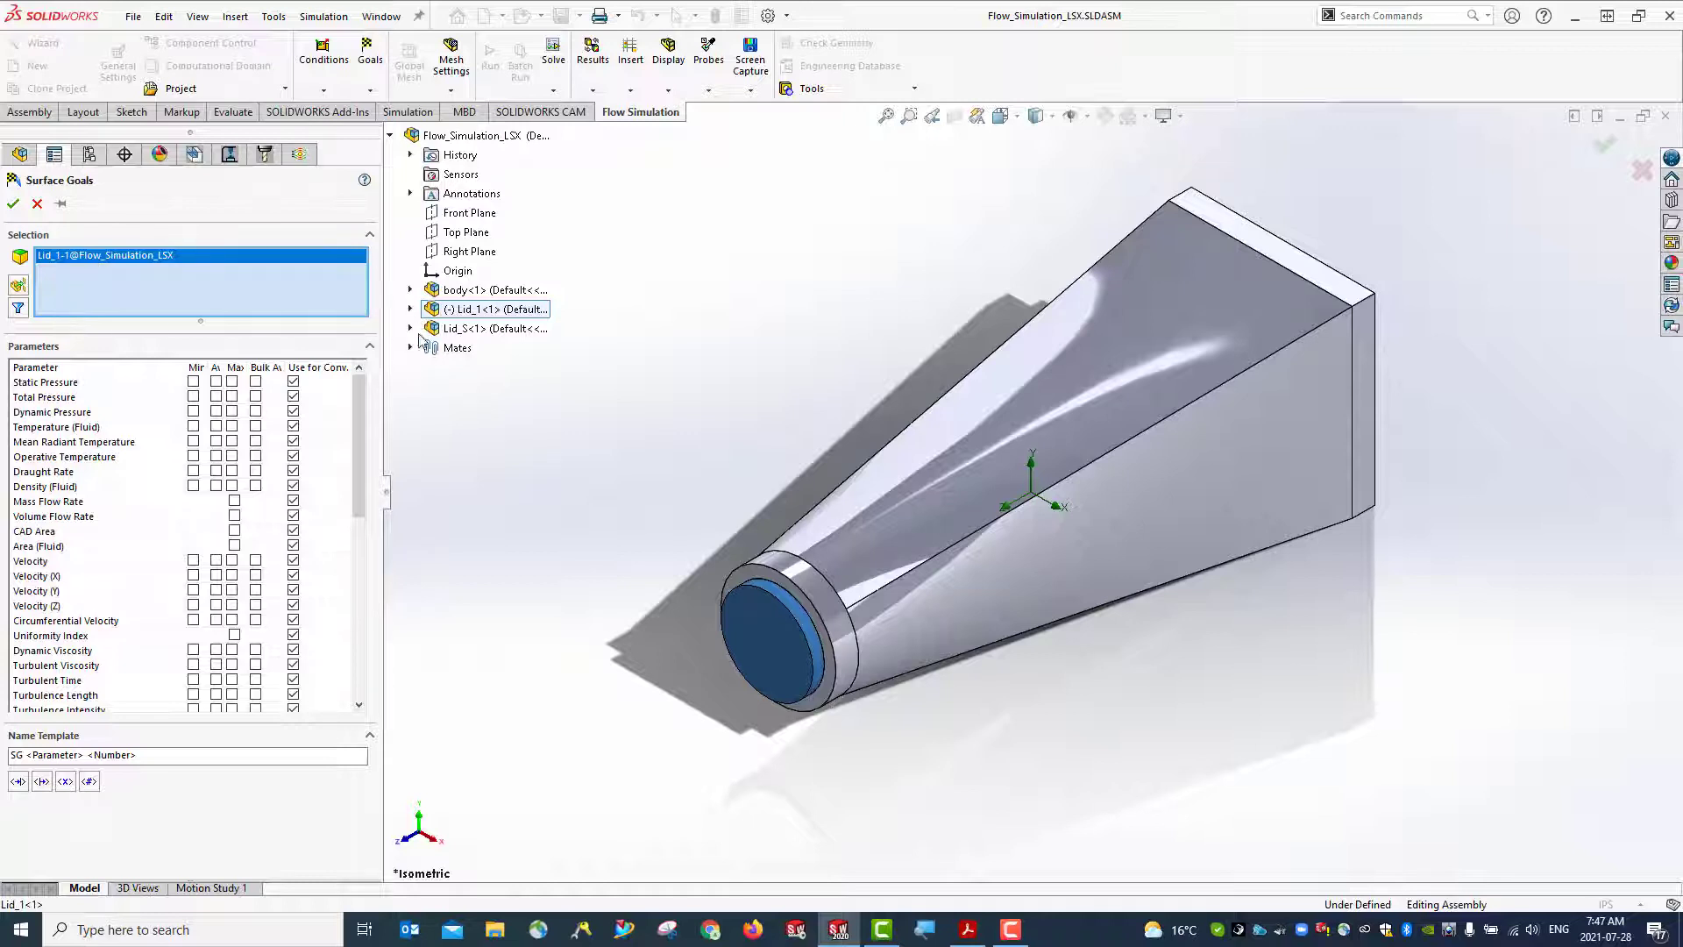
{"action": "right_click", "coordinate": [452, 291]}
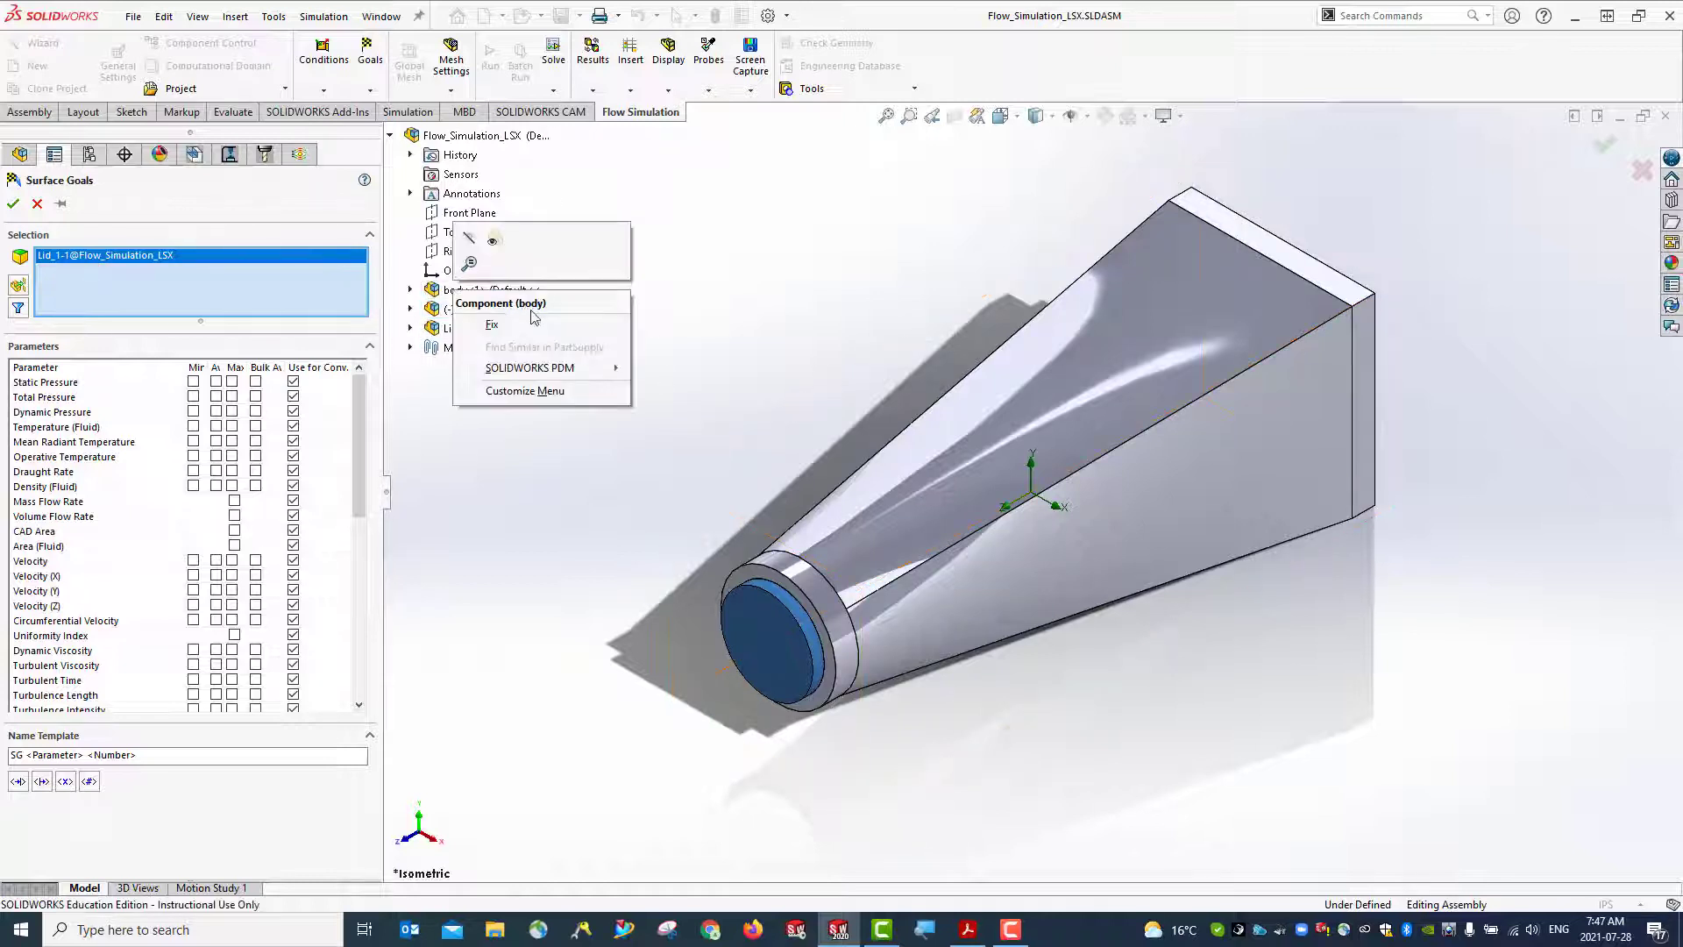
{"action": "left_click", "coordinate": [473, 245]}
{"action": "right_click", "coordinate": [195, 261]}
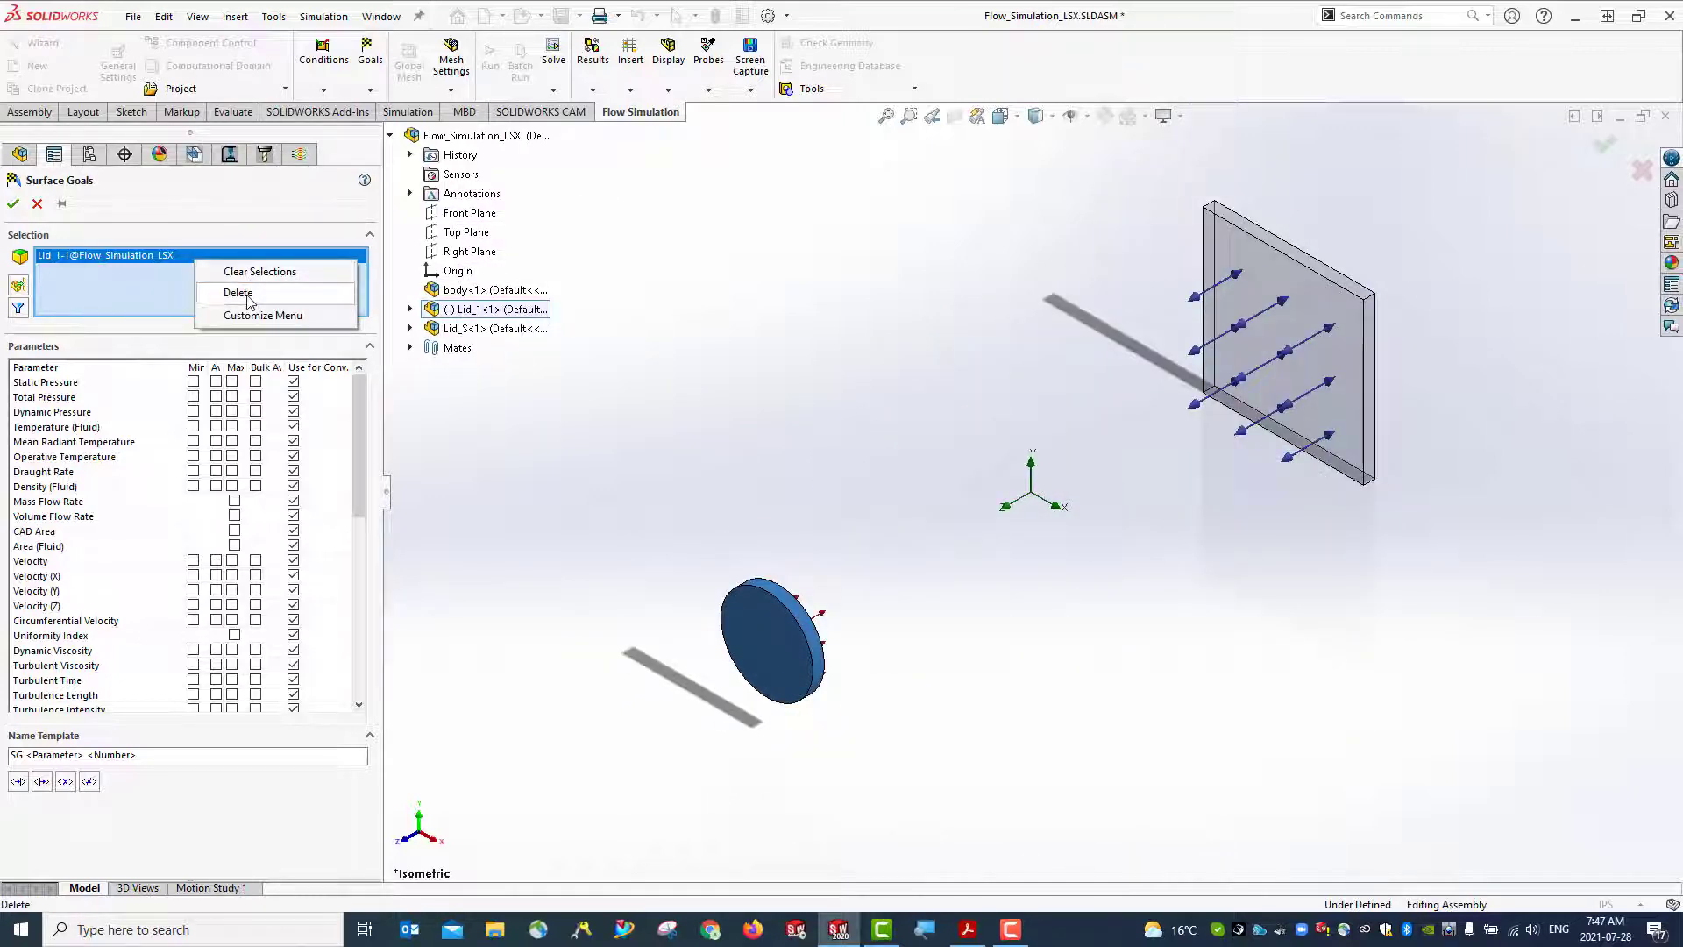
{"action": "left_click", "coordinate": [248, 294]}
Create a surface goal for average Static Pressure on the inner face of the round lid Lid_1
{"action": "middle_click_drag", "start_coordinate": [906, 590], "coordinate": [761, 620]}
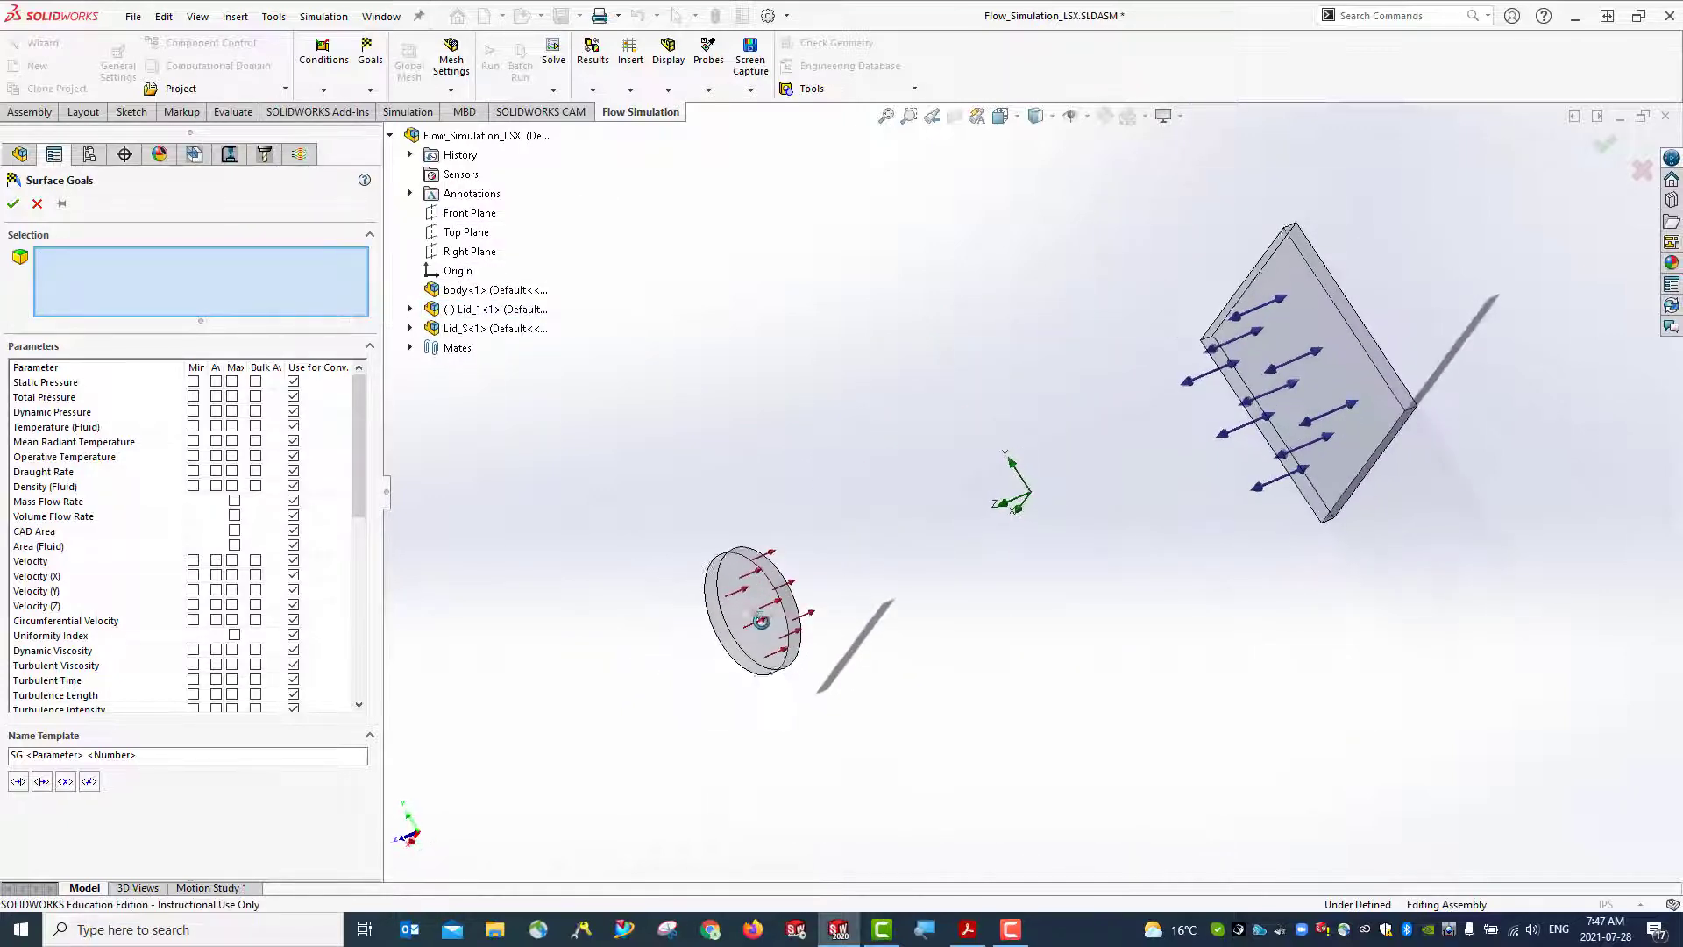
{"action": "left_click", "coordinate": [722, 604]}
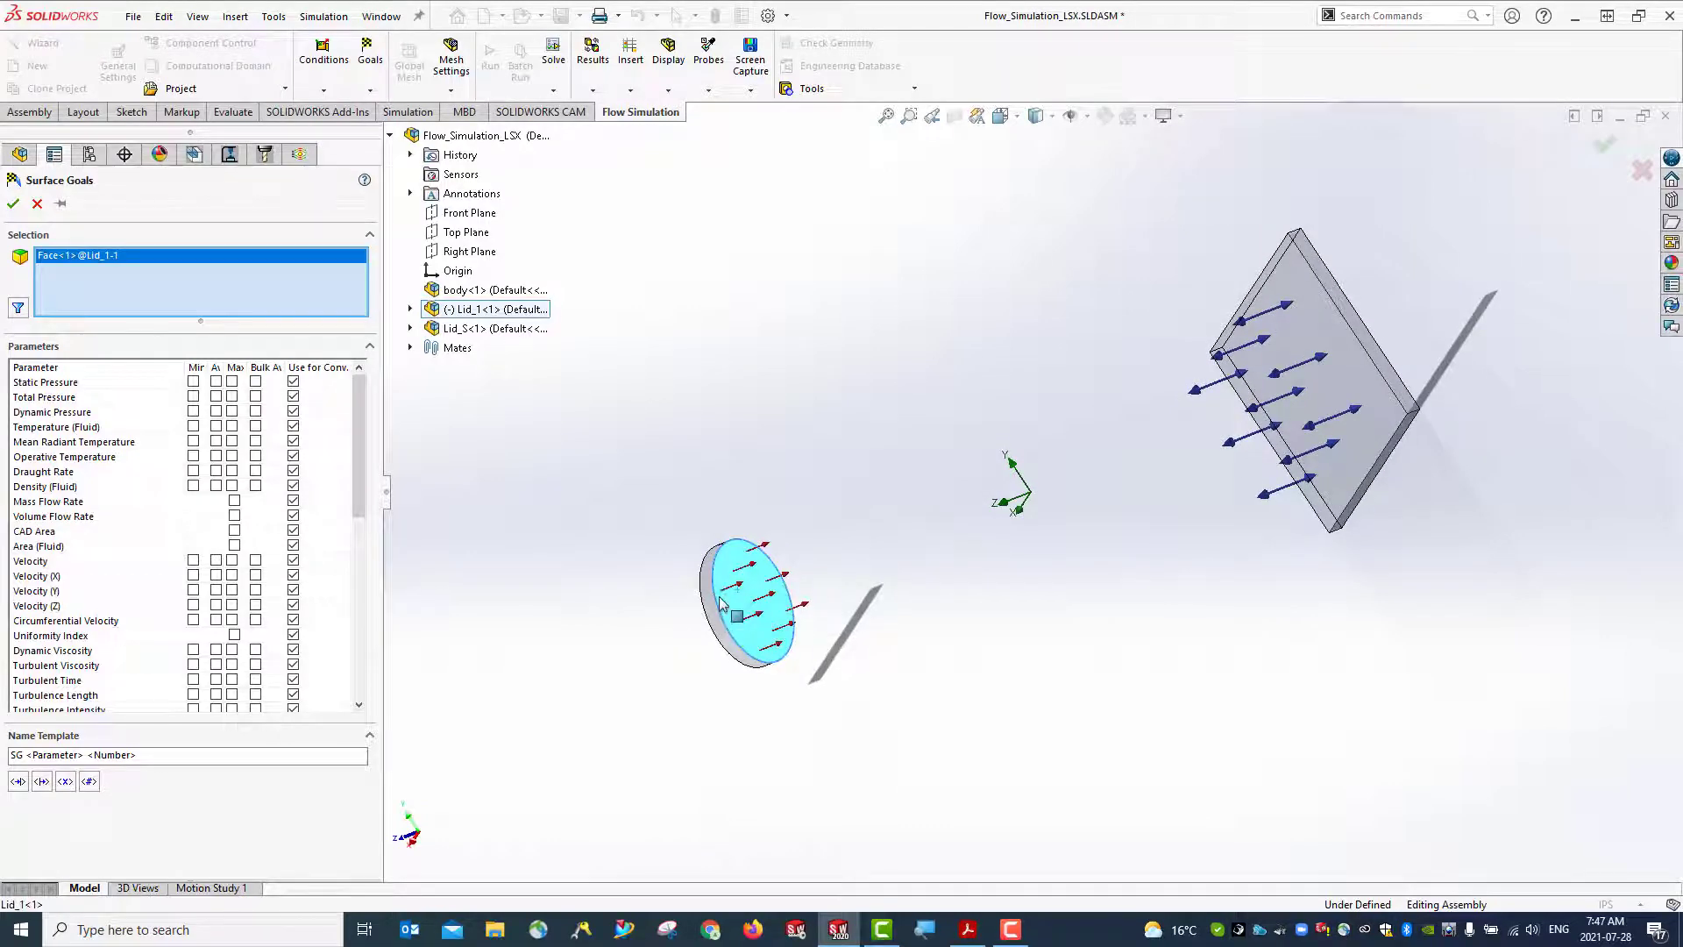
{"action": "middle_click_drag", "start_coordinate": [612, 619], "coordinate": [735, 629]}
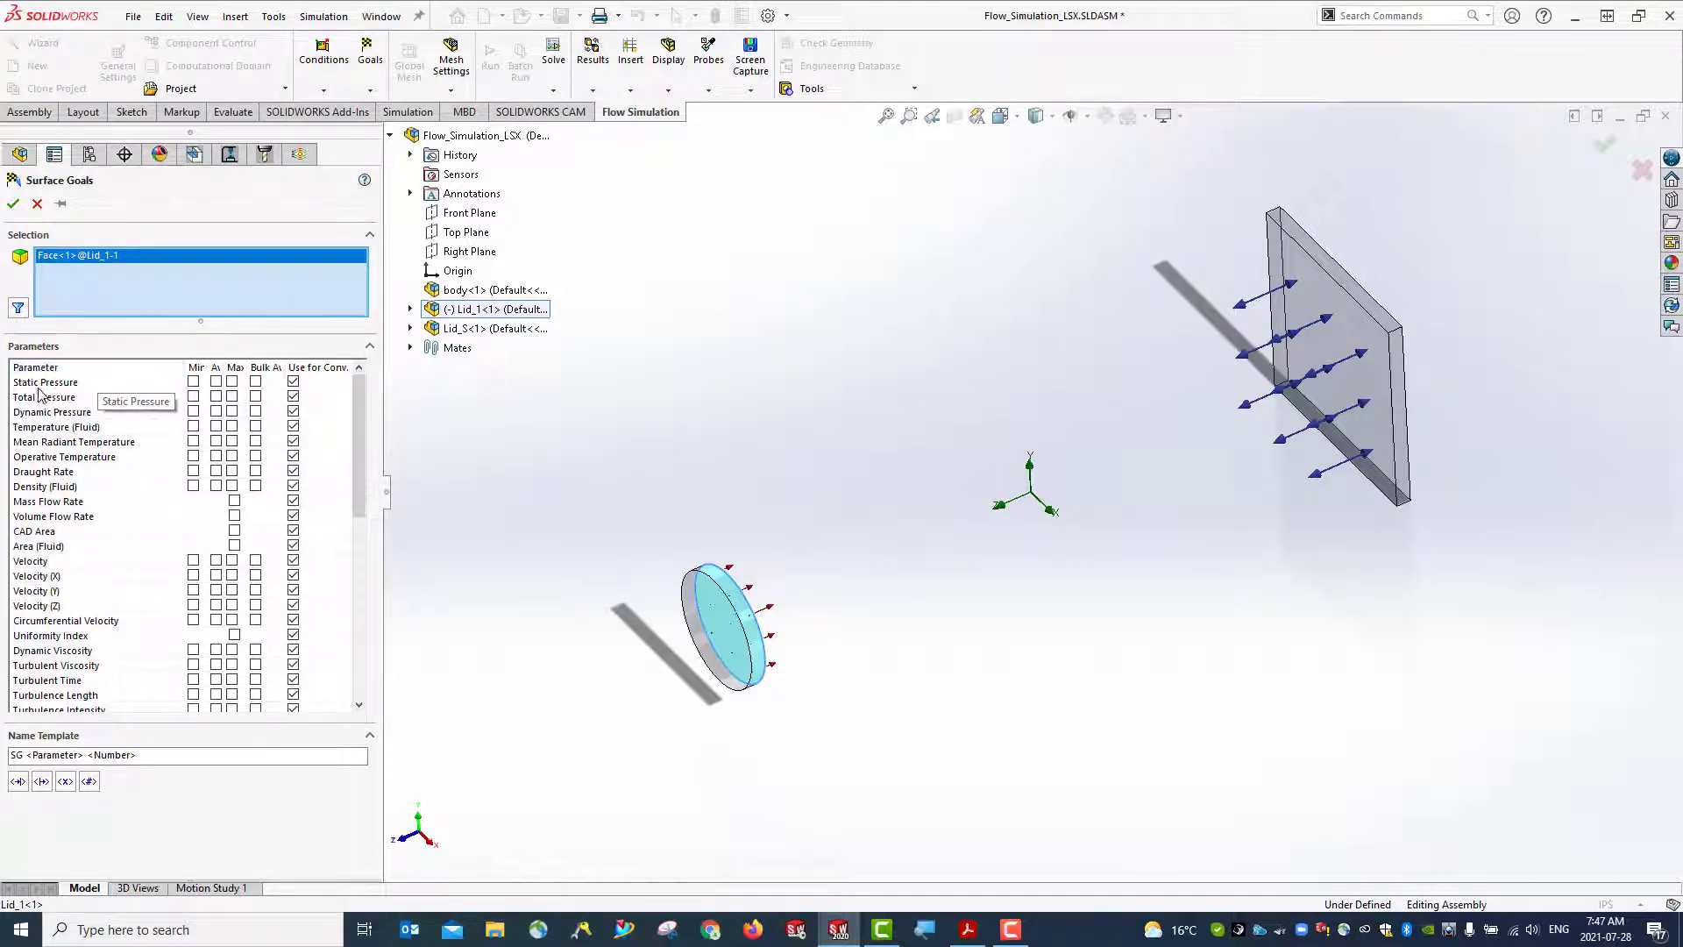
{"action": "left_click", "coordinate": [216, 383]}
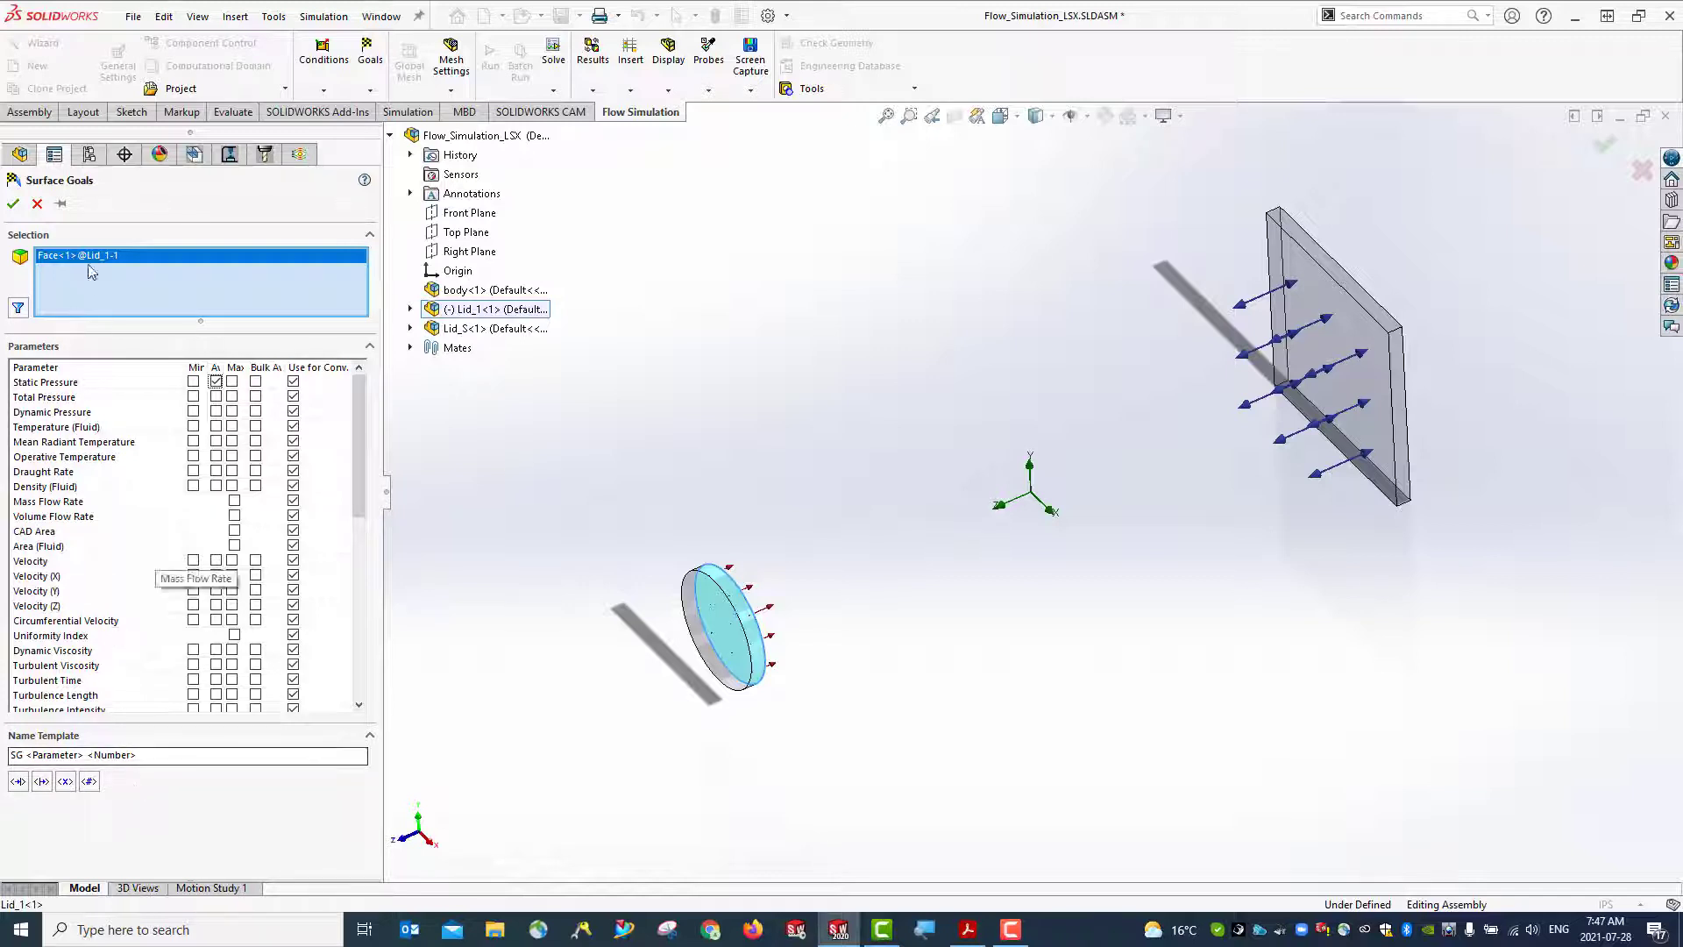
{"action": "left_click", "coordinate": [13, 205]}
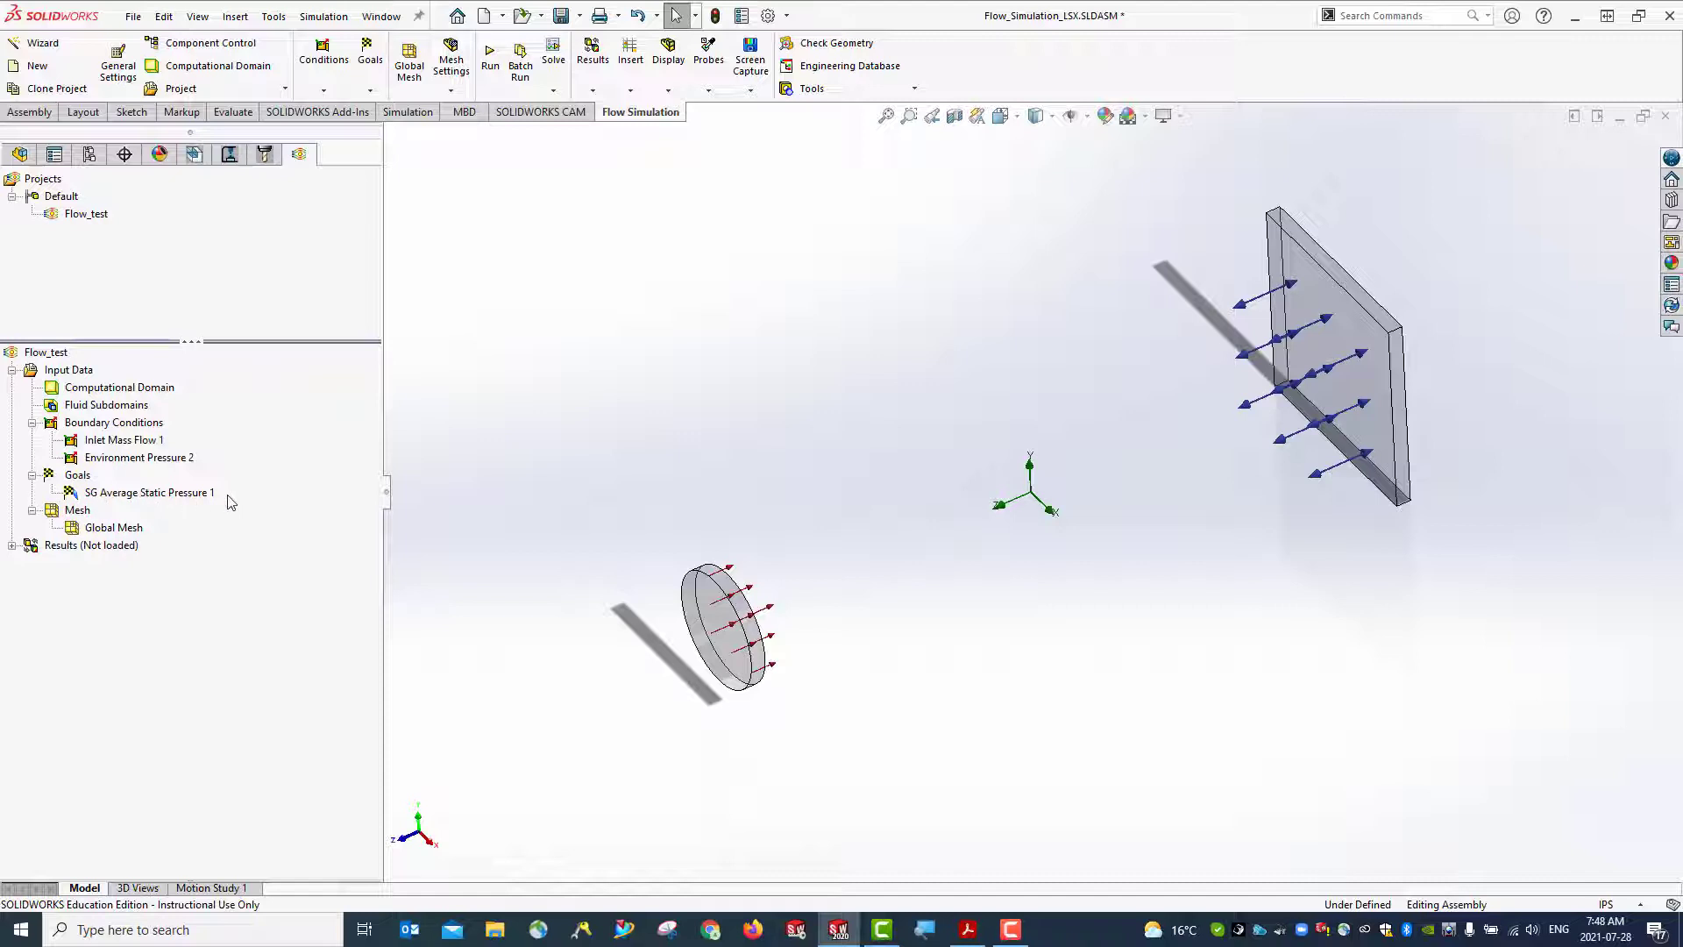
Show all components of the top-level assembly Flow_Simulation_LSX and restore the isometric view
{"action": "left_click", "coordinate": [21, 155]}
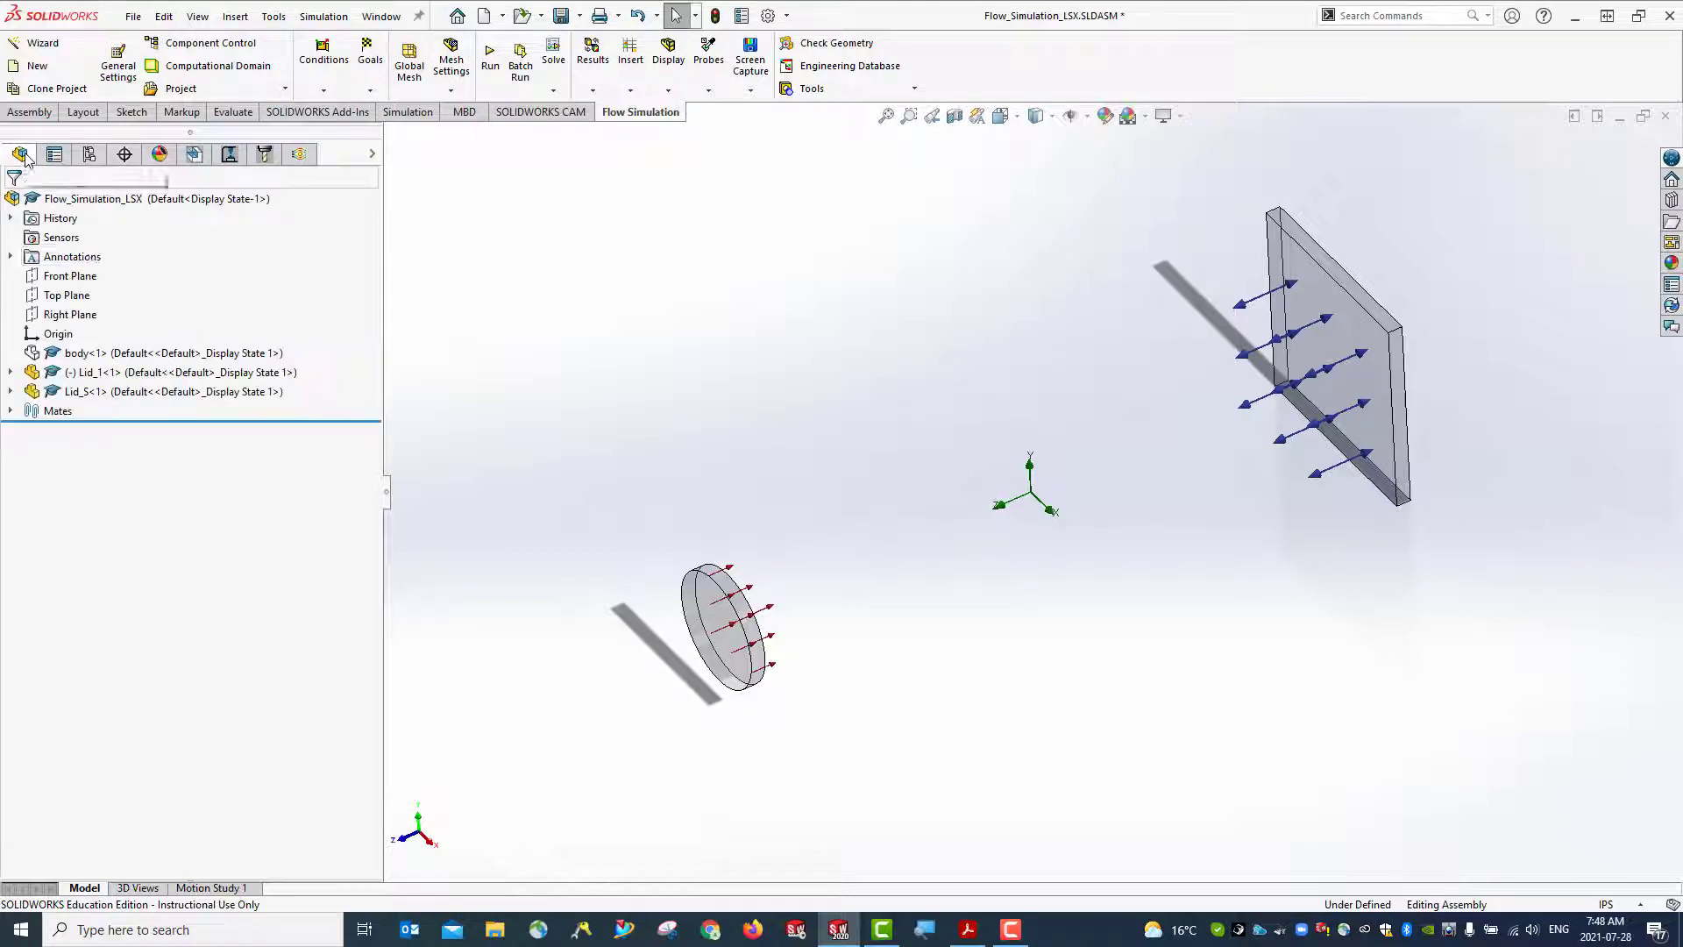
{"action": "right_click", "coordinate": [58, 201]}
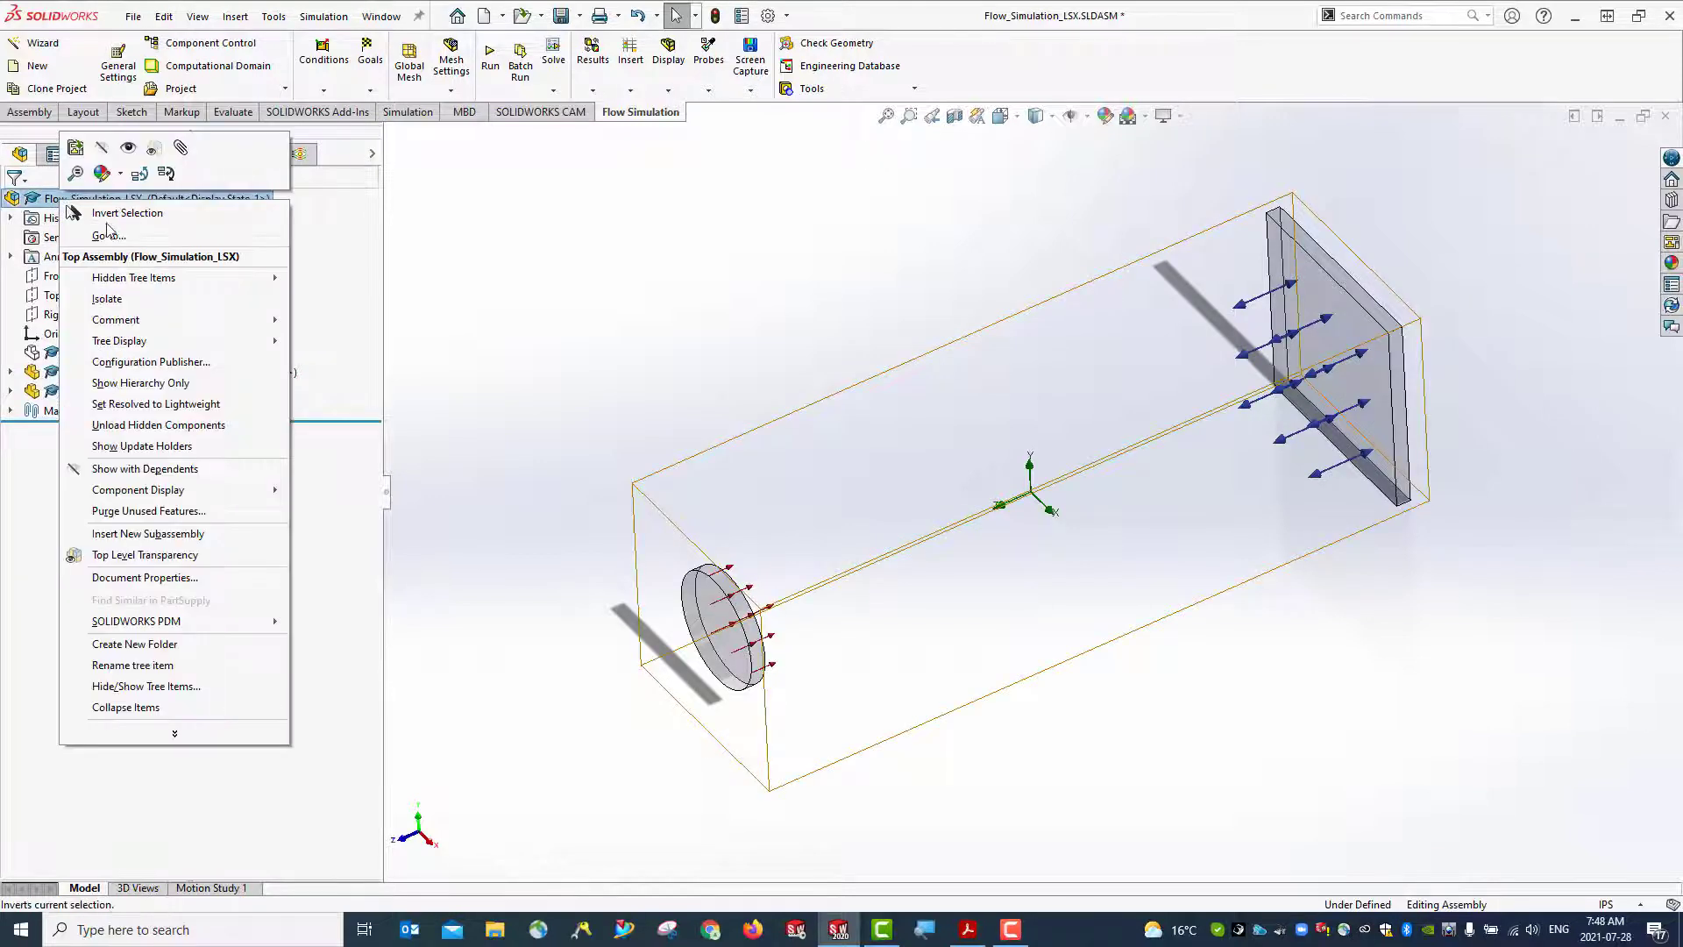
{"action": "left_click", "coordinate": [127, 151]}
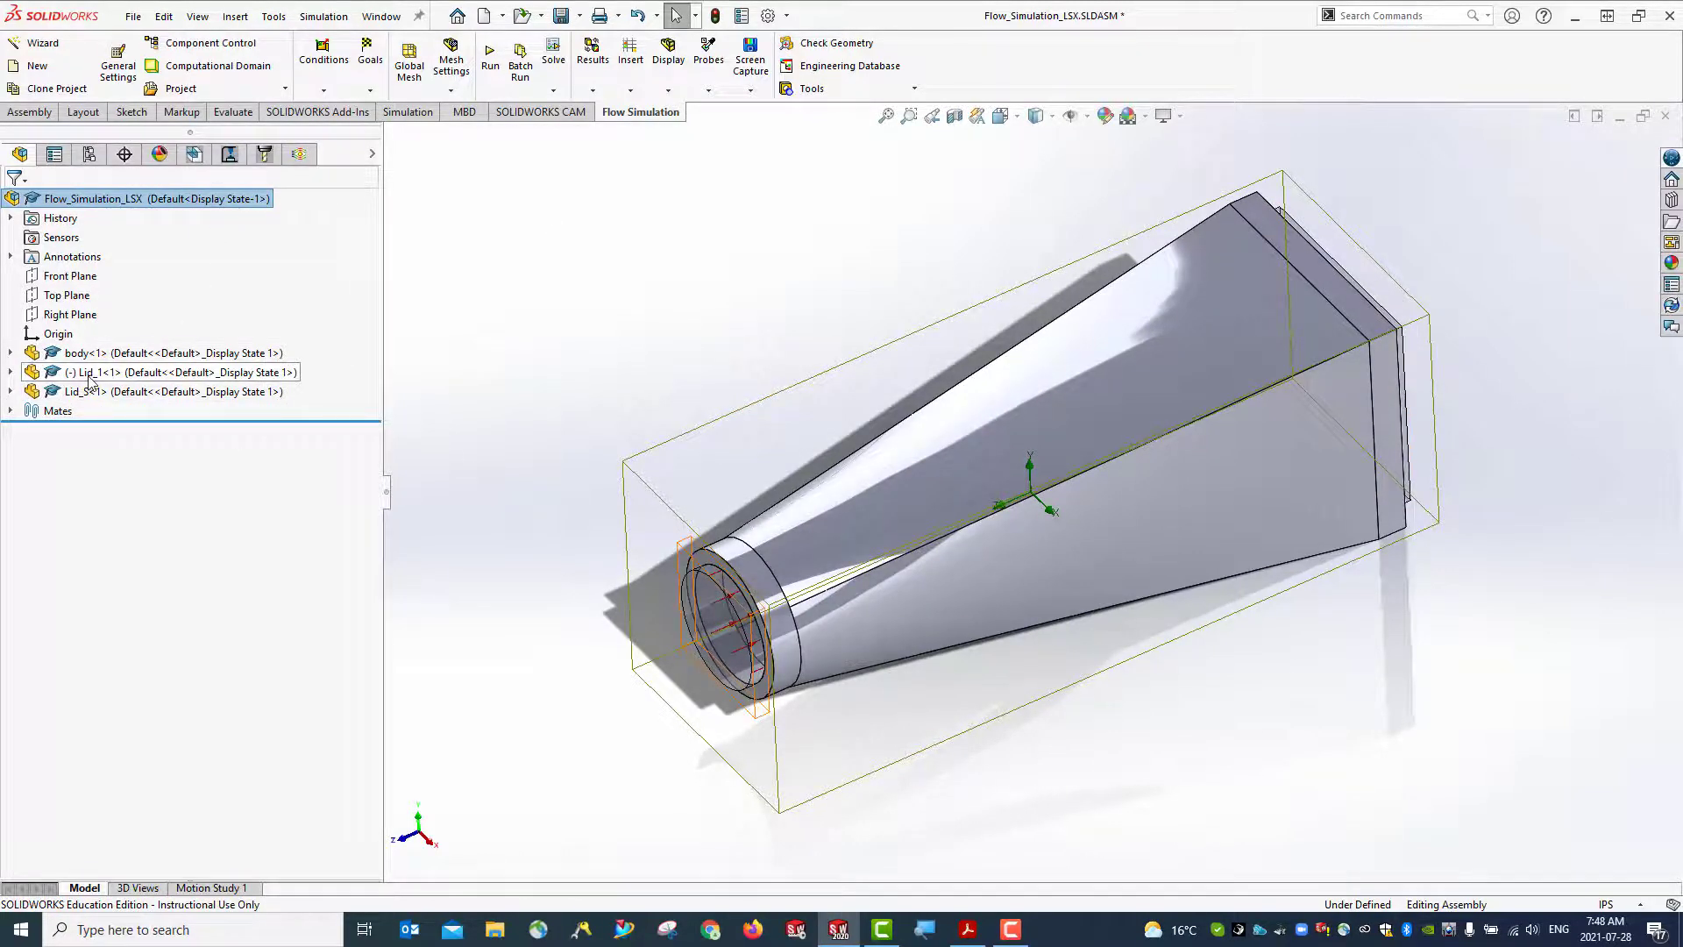
{"action": "mouse_move", "coordinate": [577, 452]}
{"action": "middle_mouse_down"}
{"action": "mouse_move", "coordinate": [557, 374]}
{"action": "mouse_move", "coordinate": [470, 346]}
{"action": "mouse_move", "coordinate": [590, 368]}
{"action": "mouse_move", "coordinate": [557, 448]}
{"action": "middle_mouse_up"}
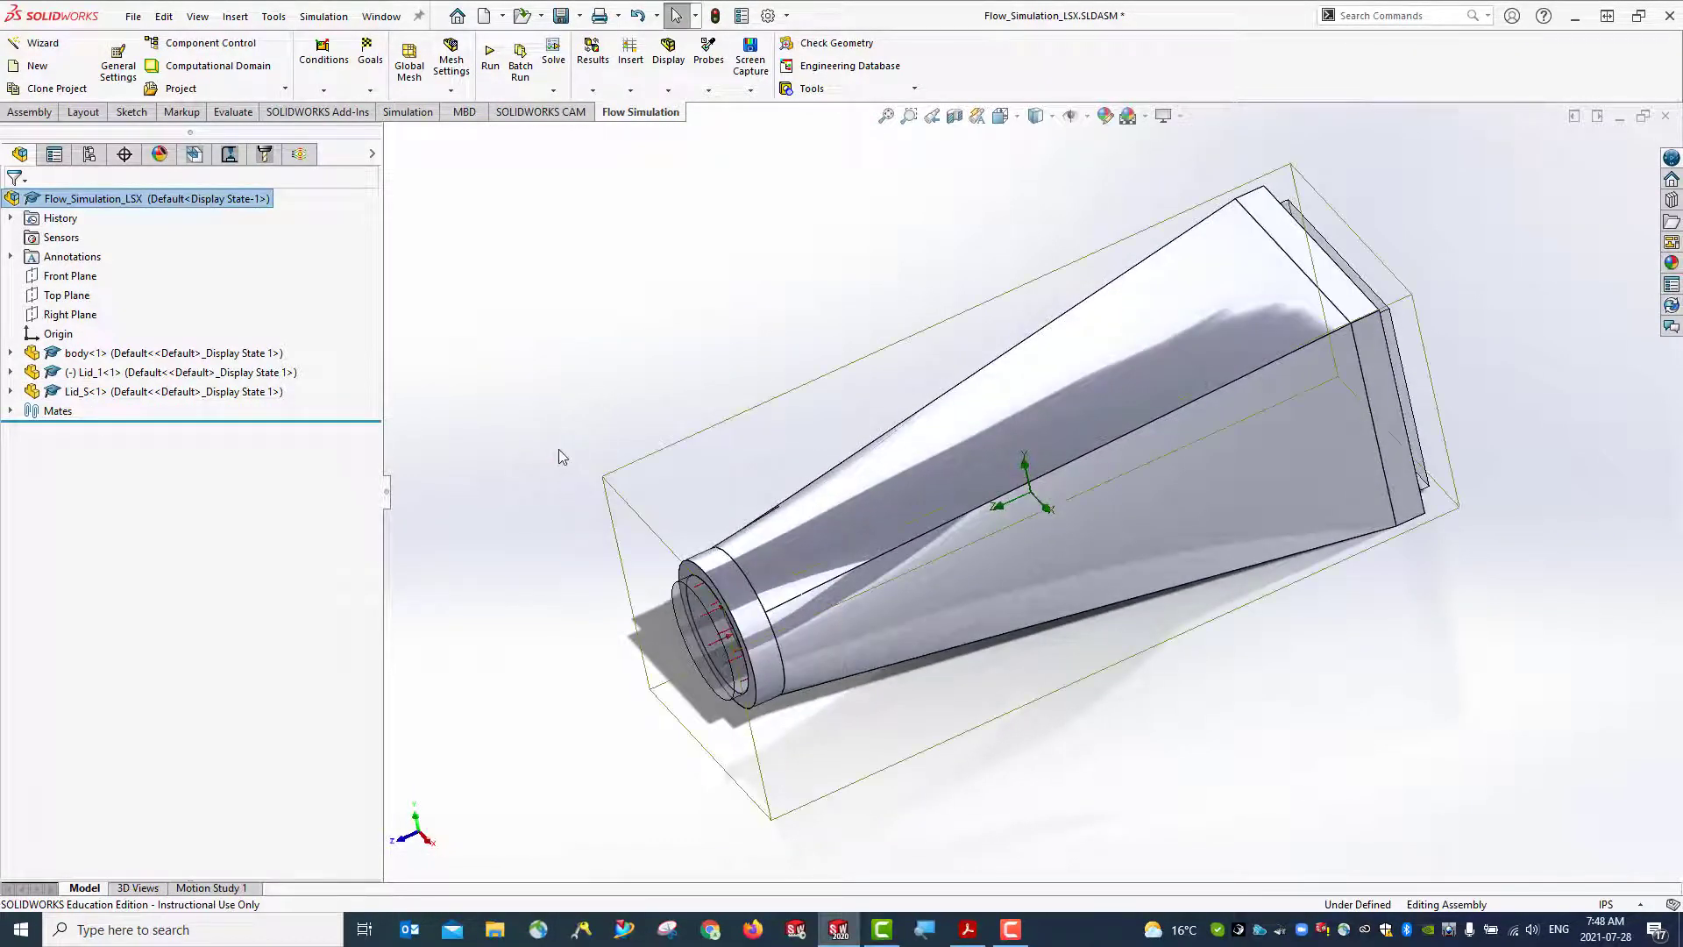
{"action": "key", "text": "ctrl+7"}
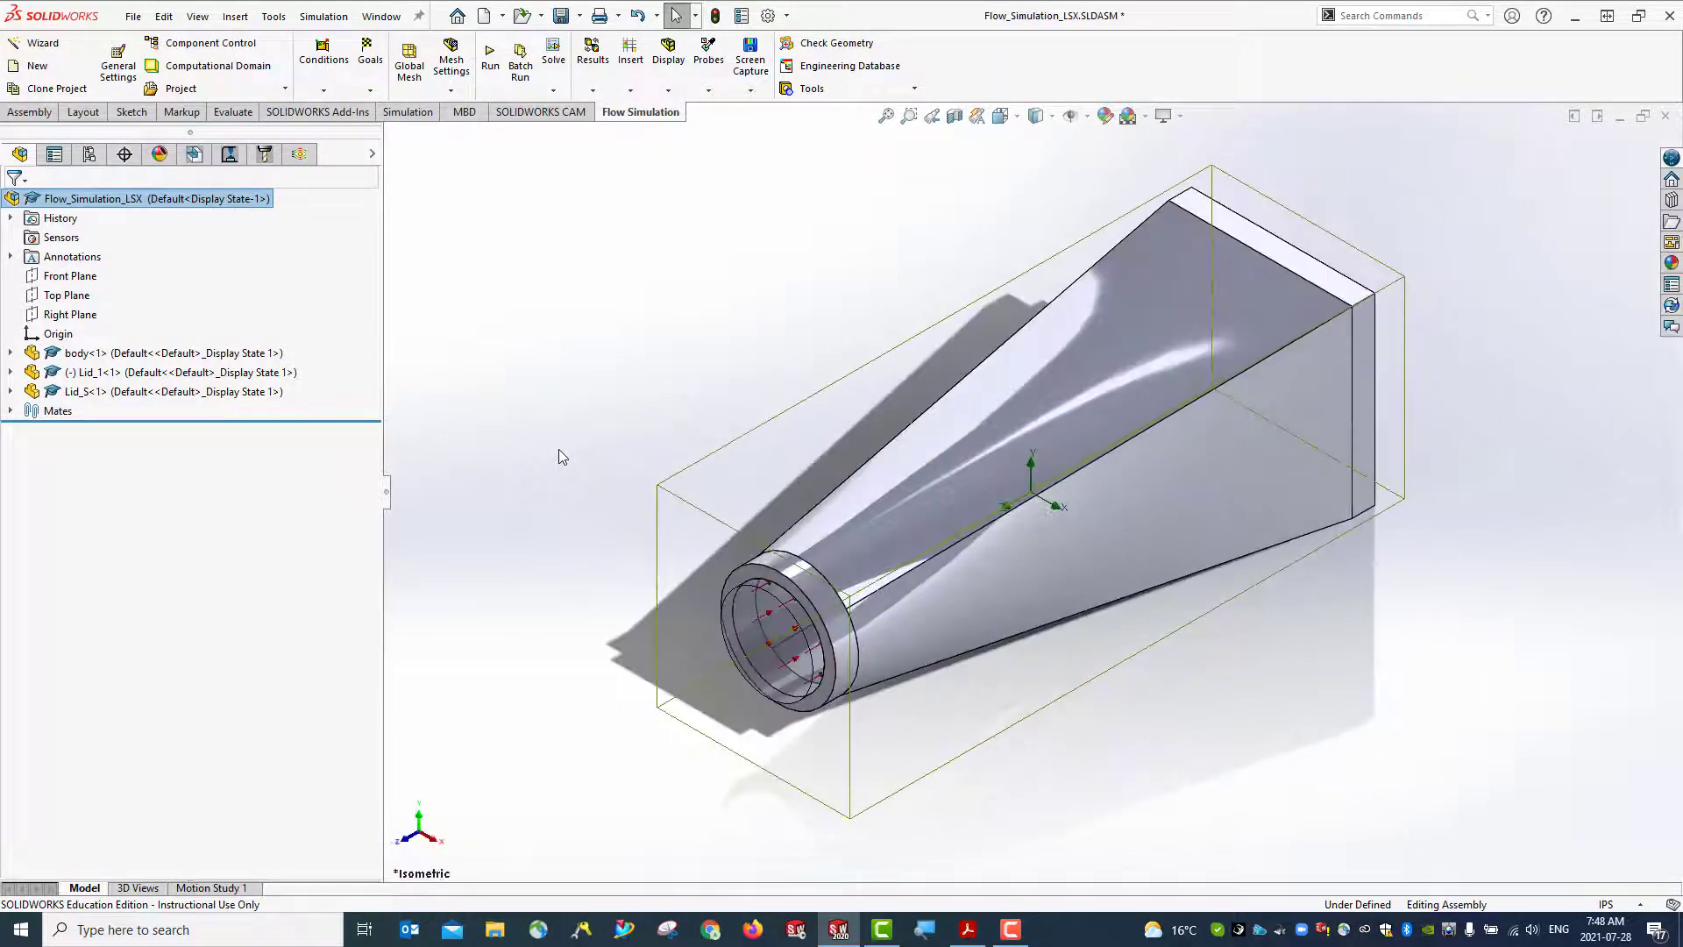
Edit the automatic global mesh of Flow_test to use a minimum gap size of 0.005 m
{"action": "left_click", "coordinate": [299, 155]}
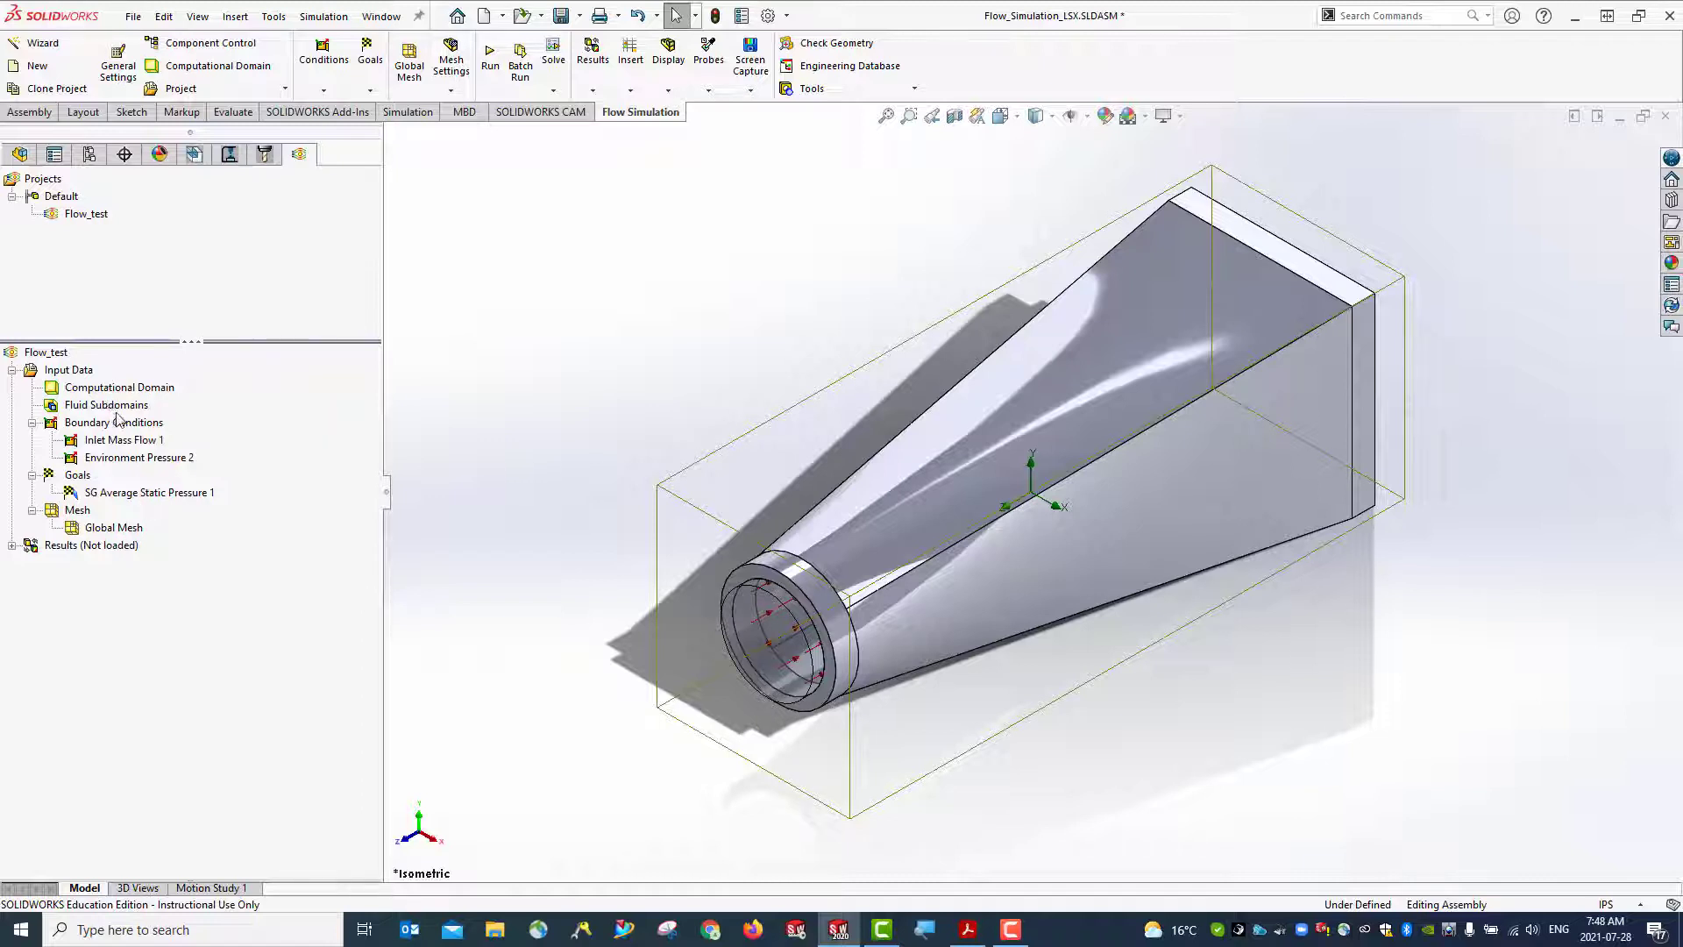
{"action": "mouse_move", "coordinate": [771, 631]}
{"action": "middle_mouse_down"}
{"action": "mouse_move", "coordinate": [675, 605]}
{"action": "mouse_move", "coordinate": [701, 666]}
{"action": "mouse_move", "coordinate": [749, 649]}
{"action": "middle_mouse_up"}
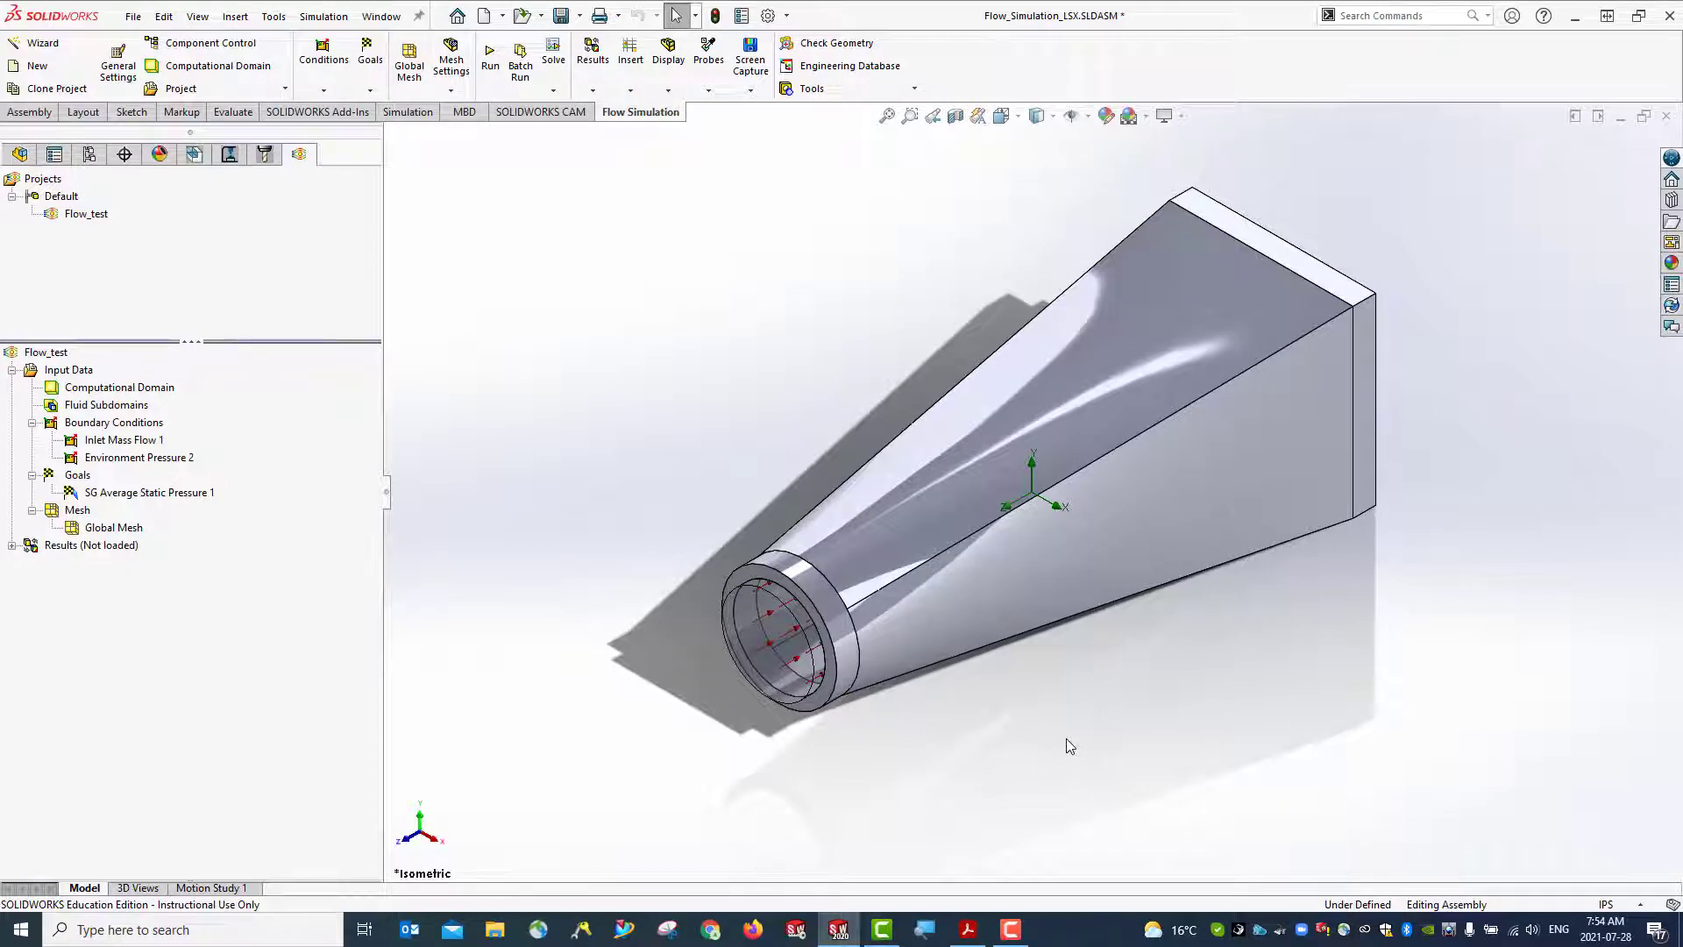
{"action": "double_click", "coordinate": [114, 528]}
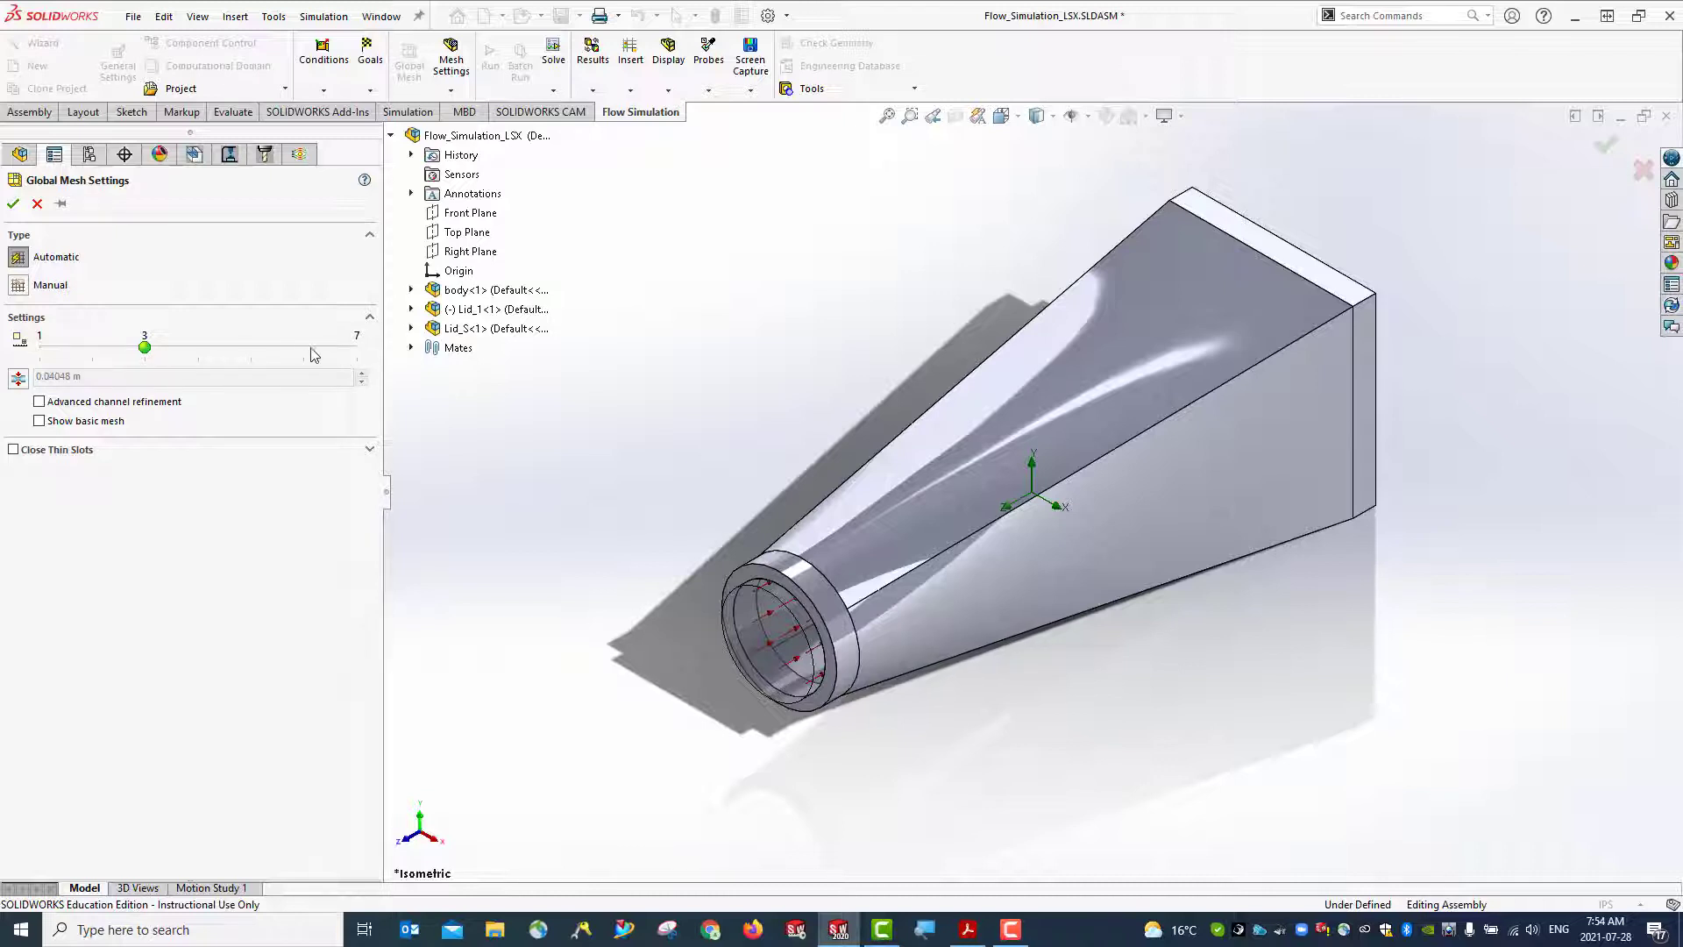
{"action": "left_click", "coordinate": [19, 379]}
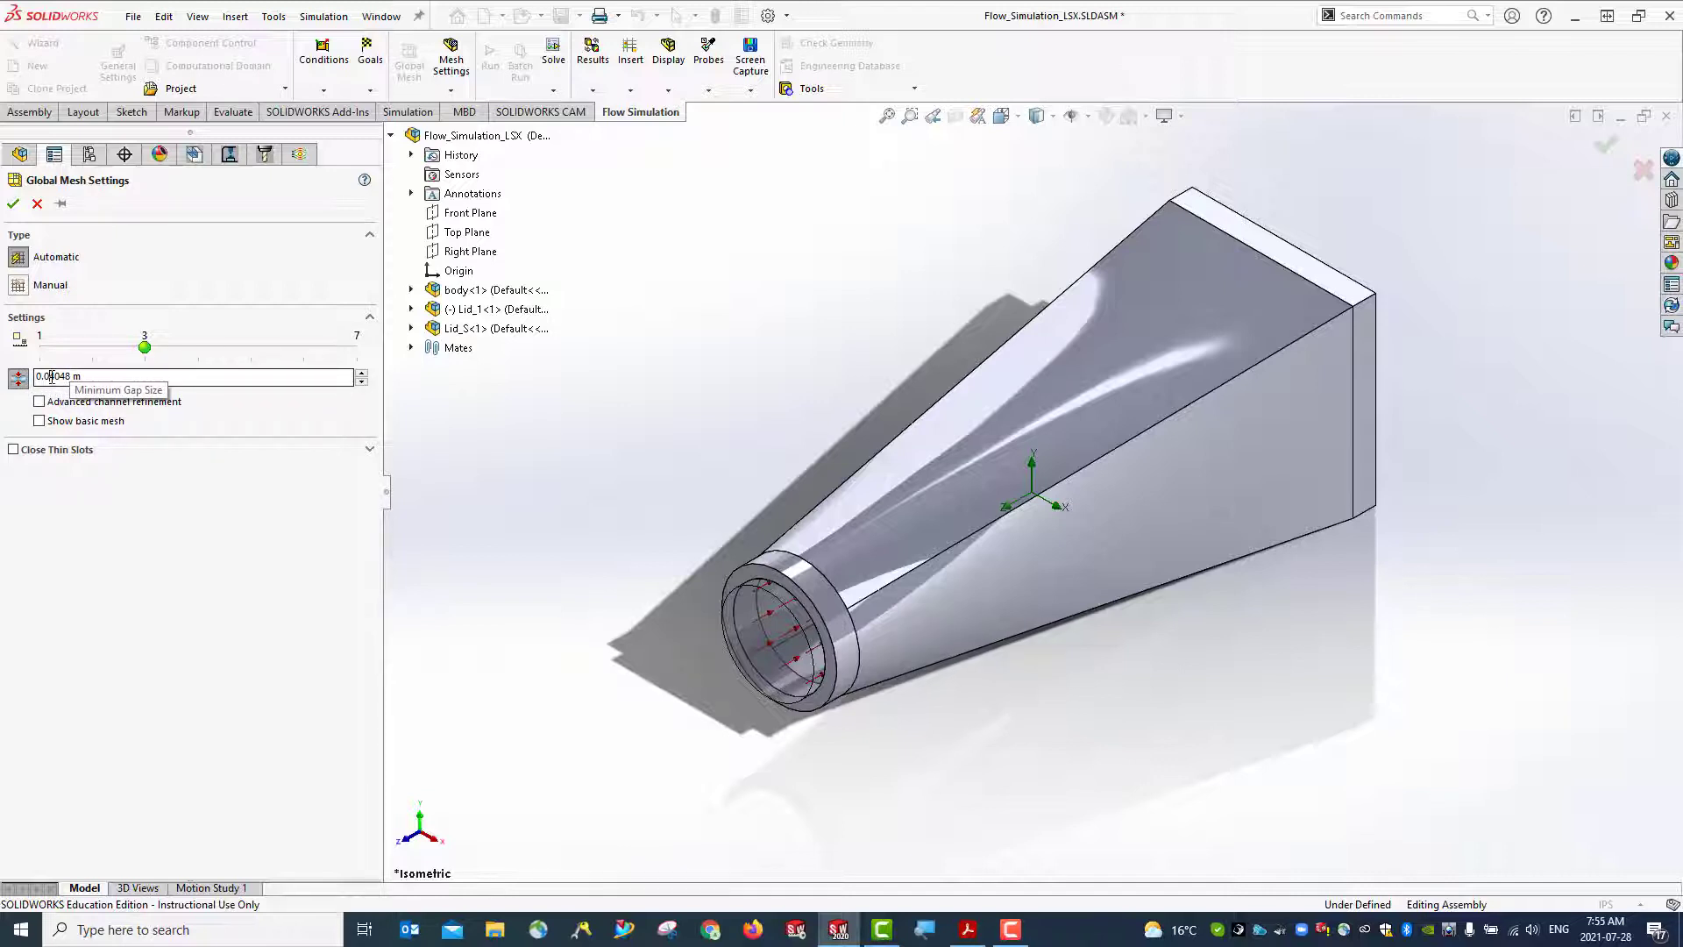
{"action": "left_click", "coordinate": [50, 376]}
{"action": "type", "text": "0"}
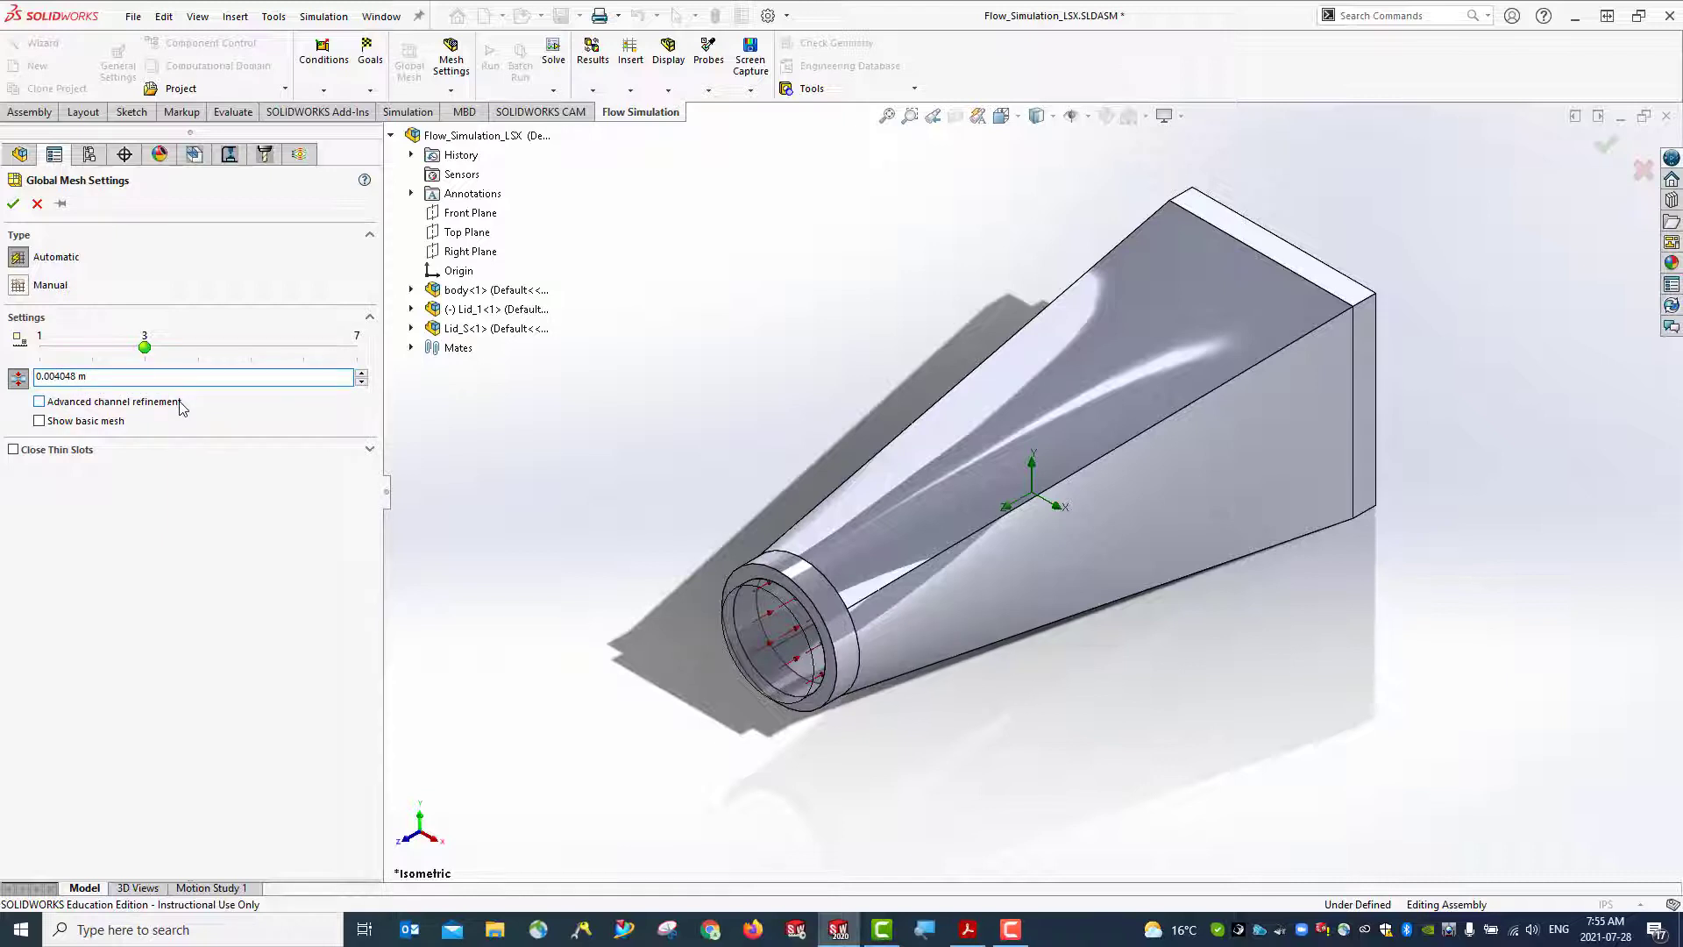
{"action": "key", "text": "Delete"}
{"action": "type", "text": "5"}
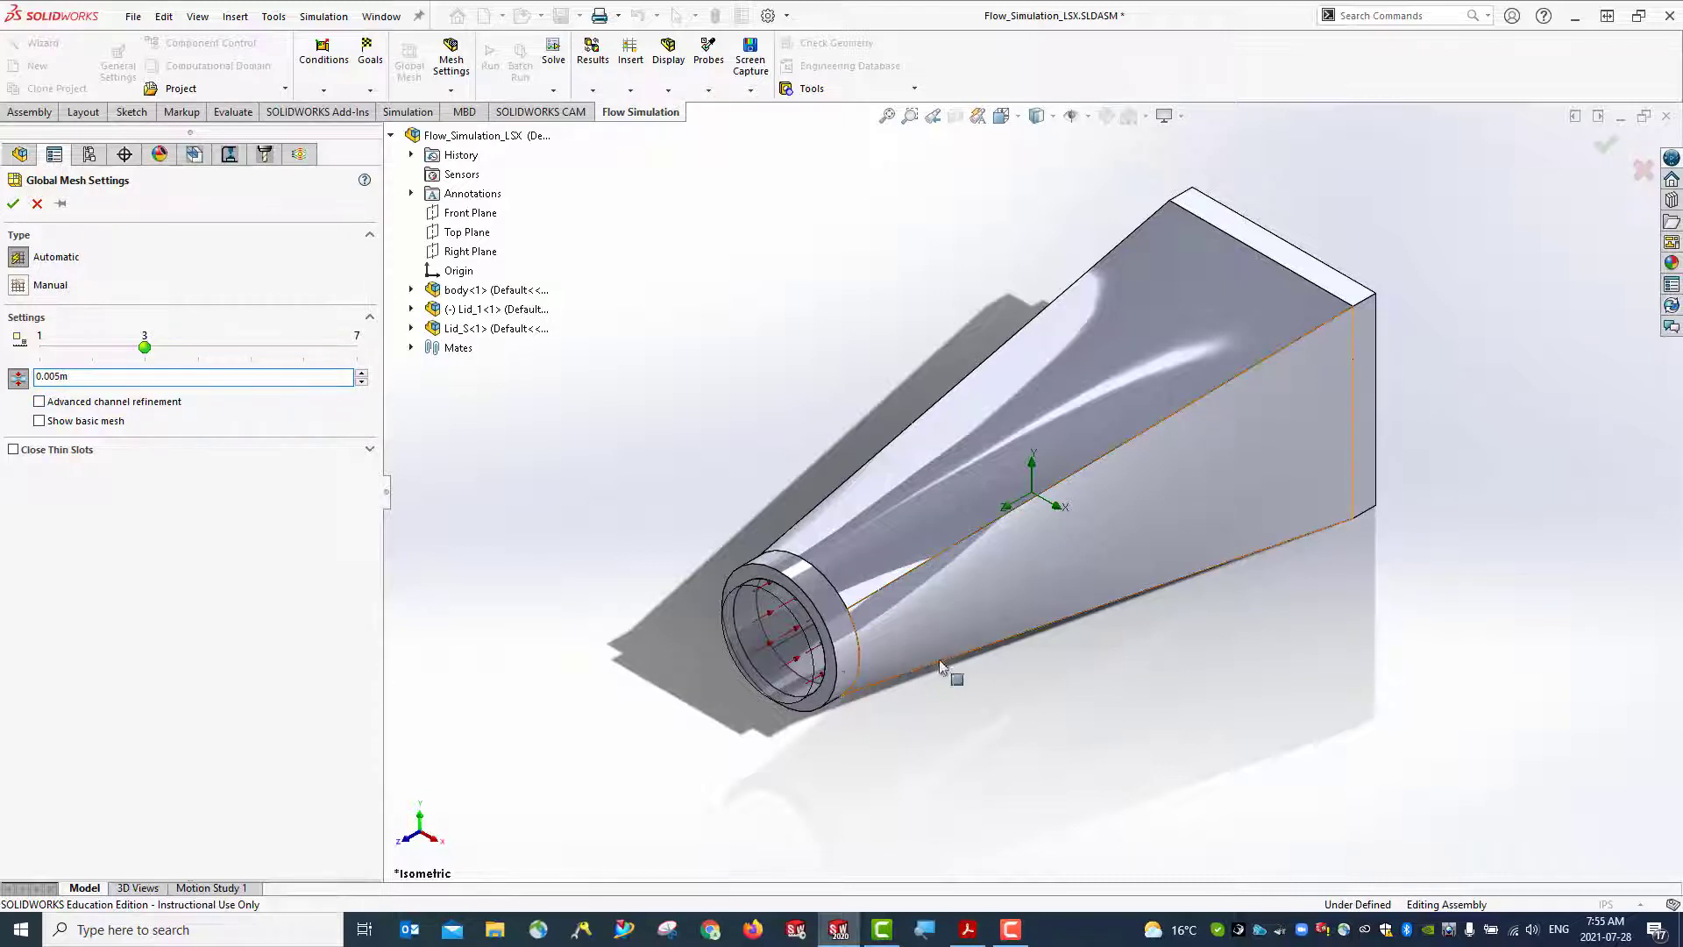
{"action": "left_click", "coordinate": [13, 205]}
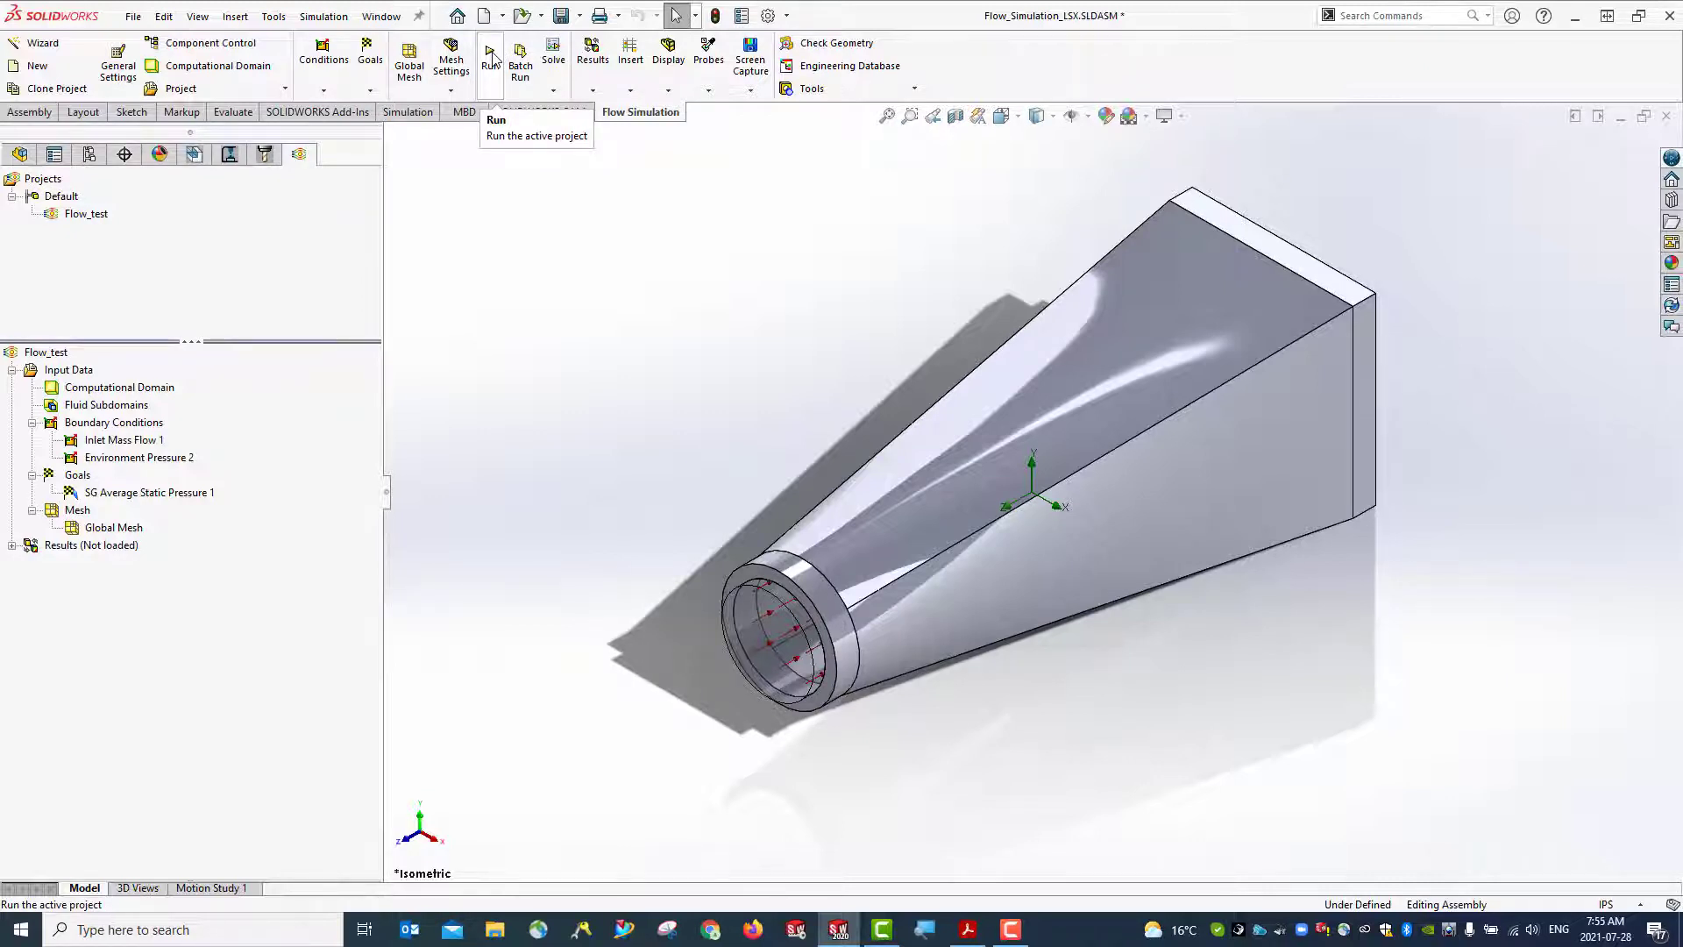
Run Flow_test as a new calculation on this computer, using all cores and loading the results when it finishes
{"action": "left_click", "coordinate": [13, 546]}
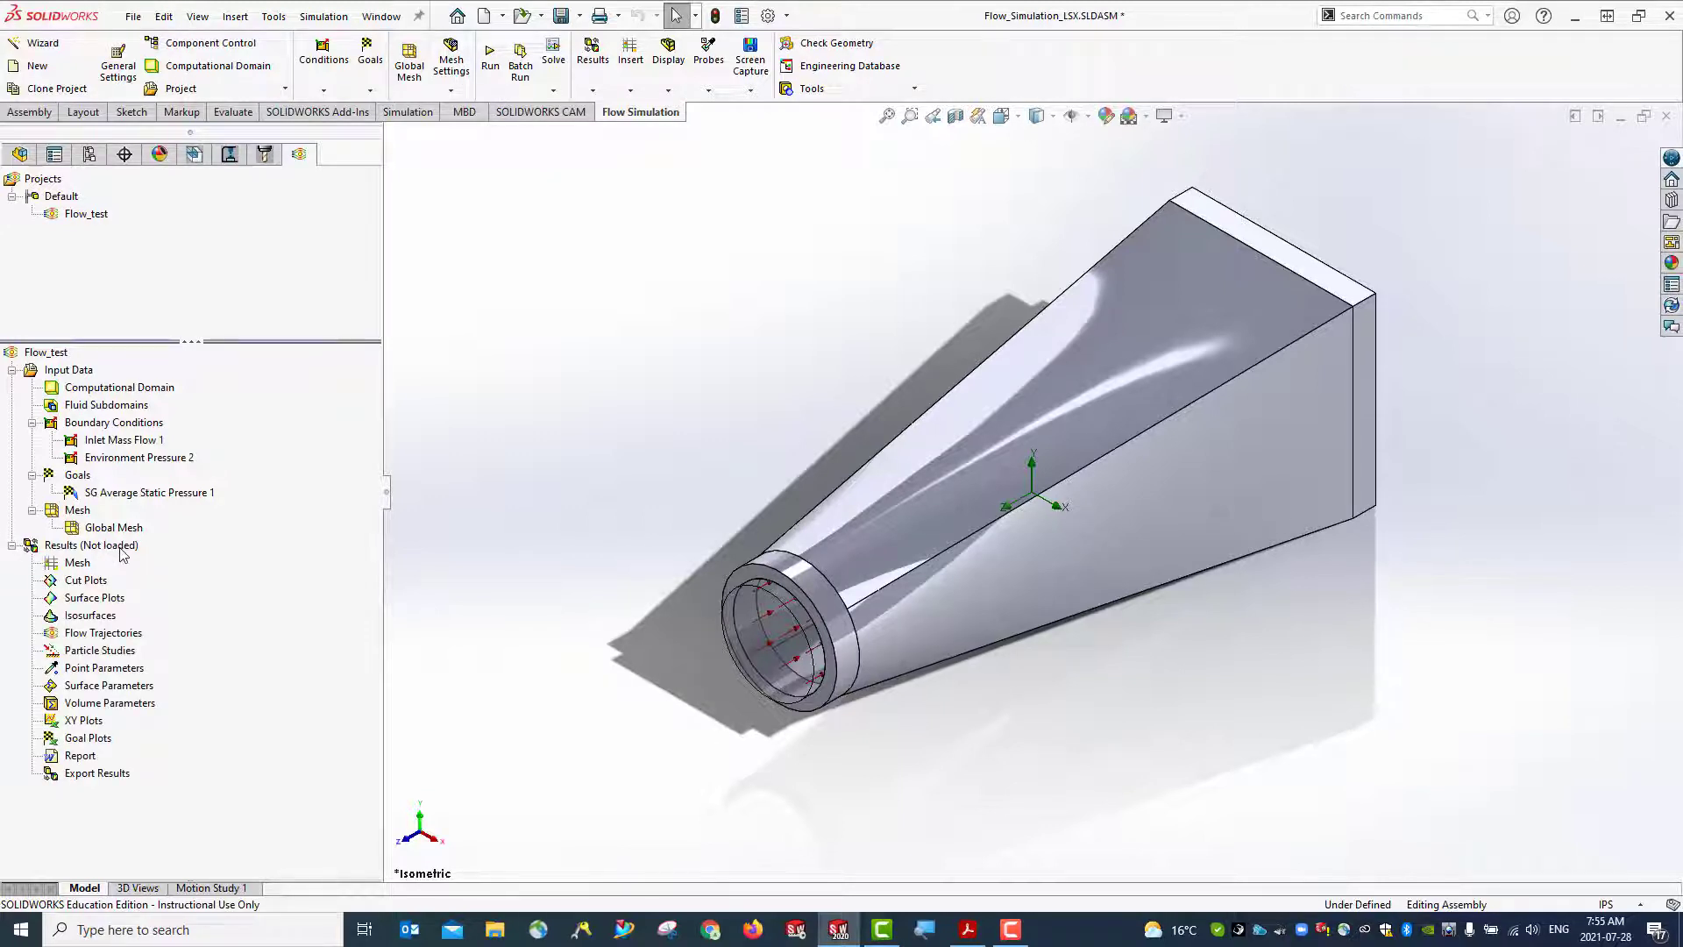
{"action": "left_click", "coordinate": [13, 546]}
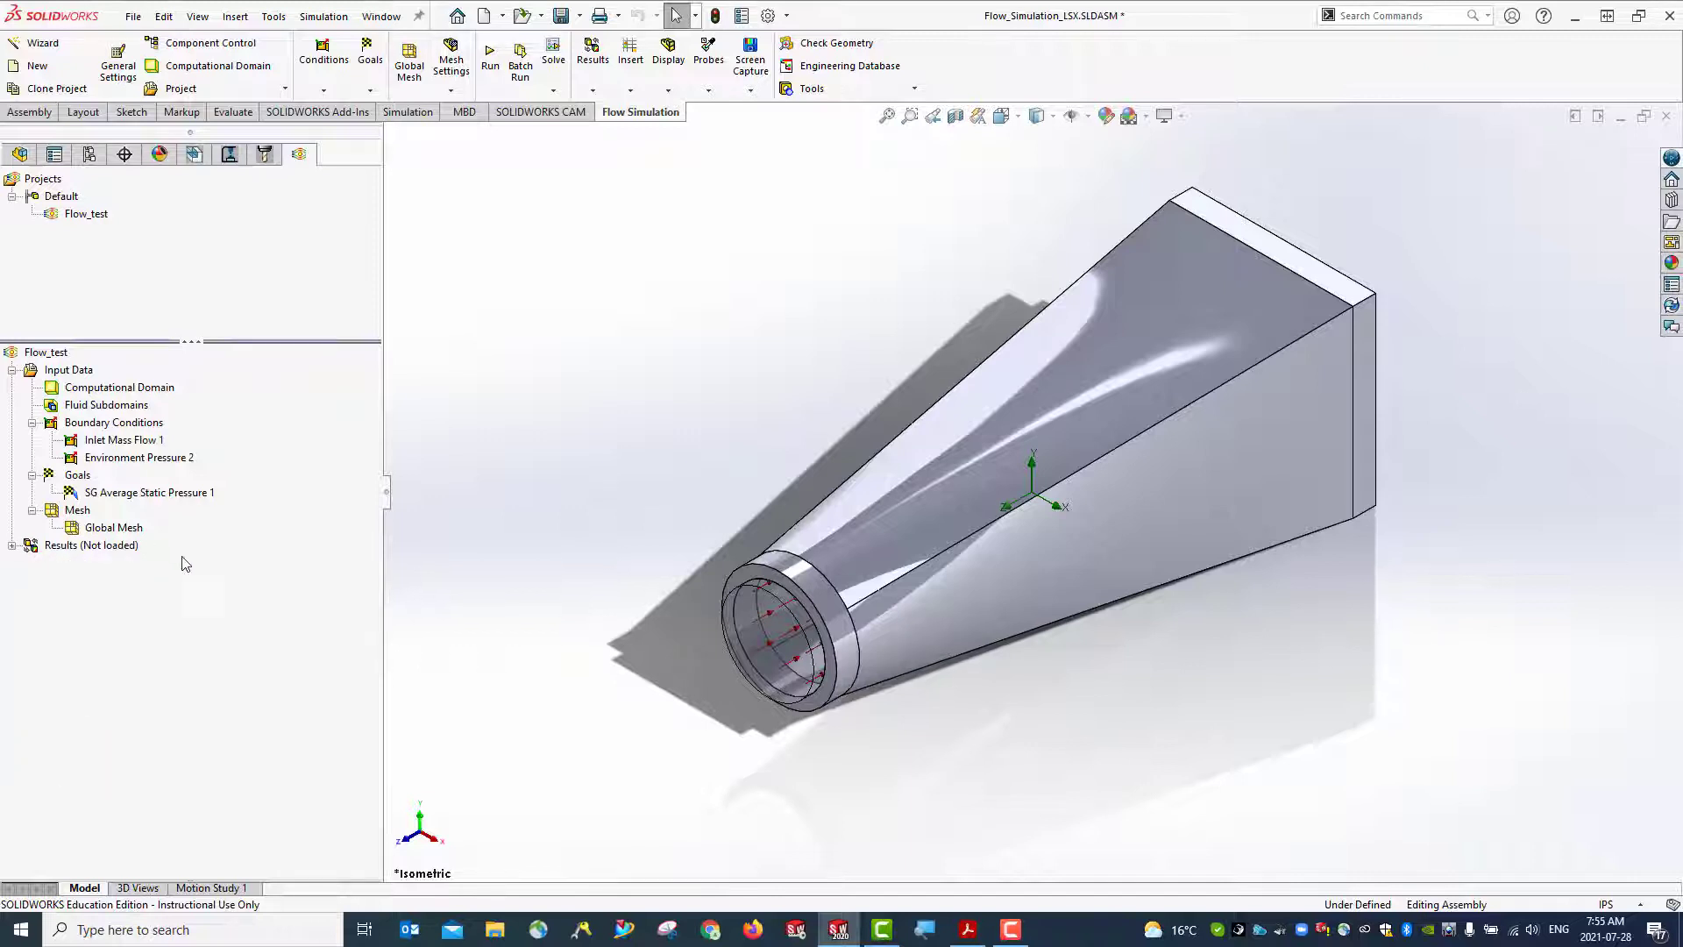
{"action": "left_click", "coordinate": [492, 62]}
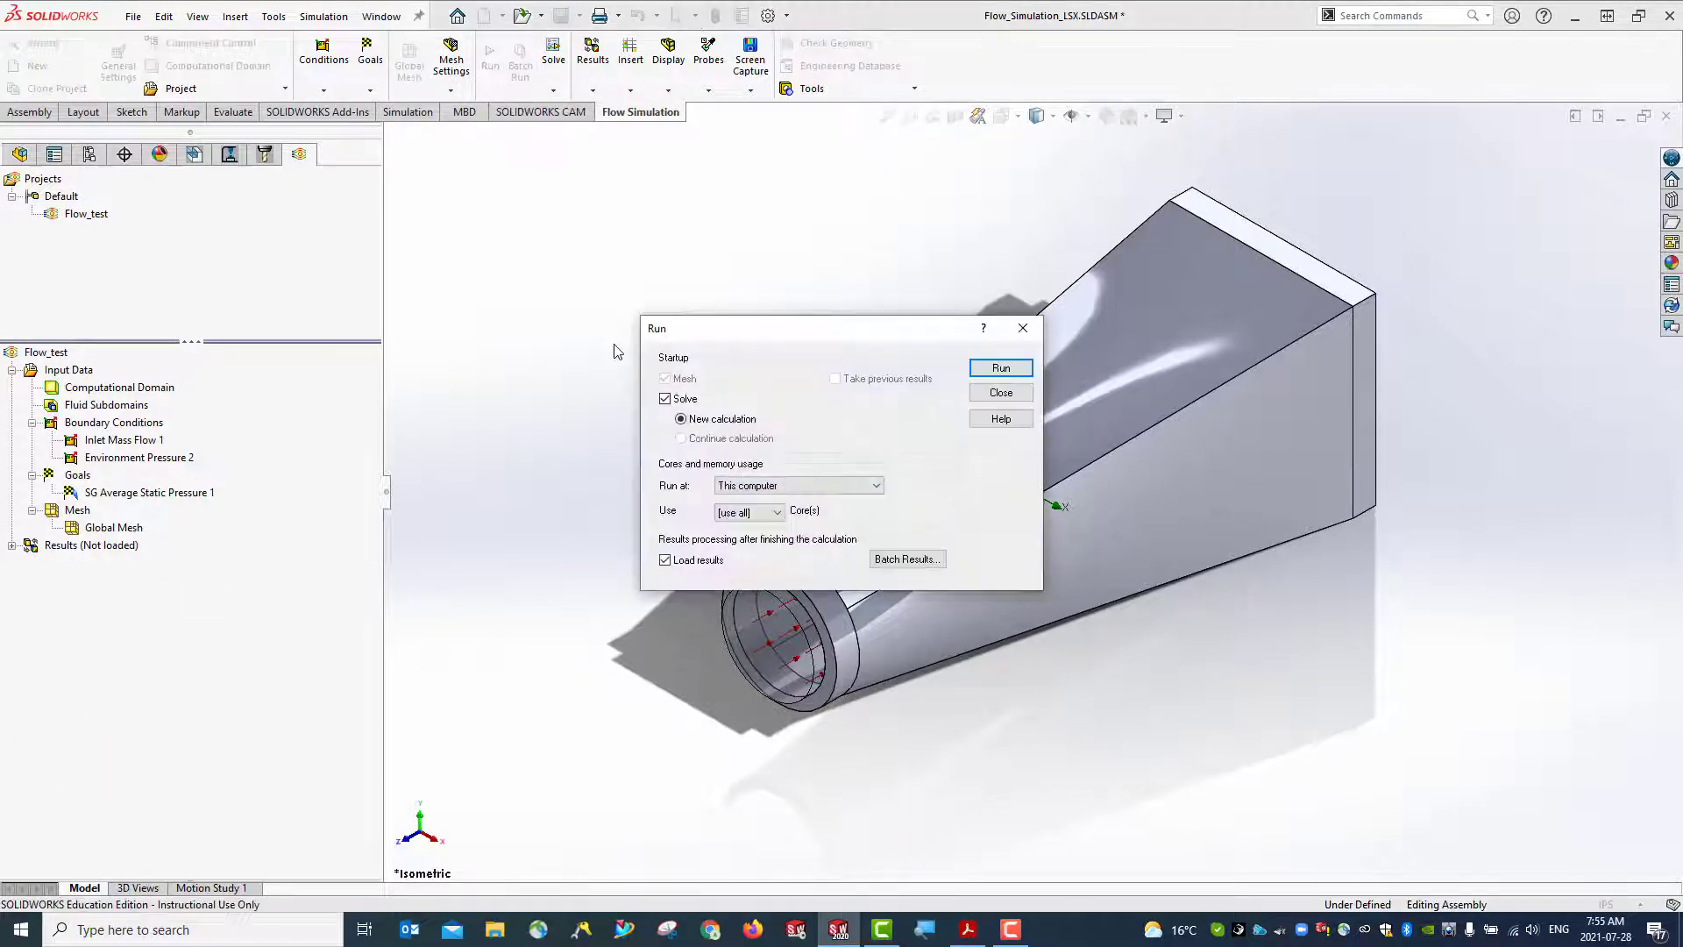
{"action": "left_click_drag", "start_coordinate": [849, 339], "coordinate": [706, 296]}
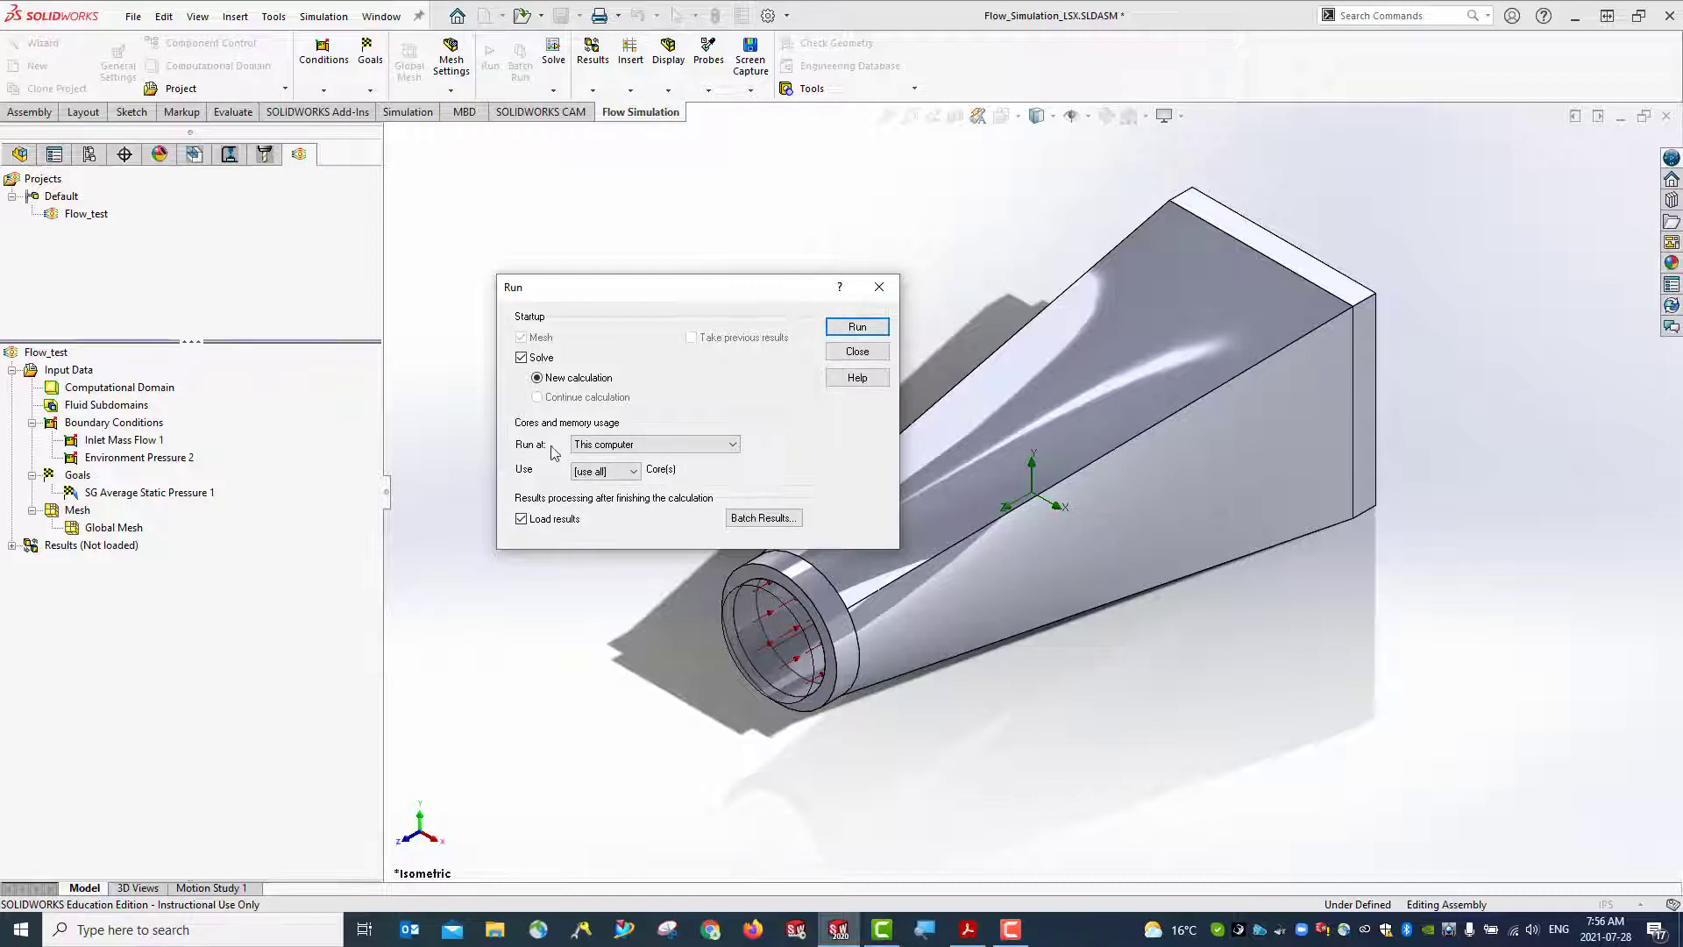
{"action": "left_click", "coordinate": [733, 446]}
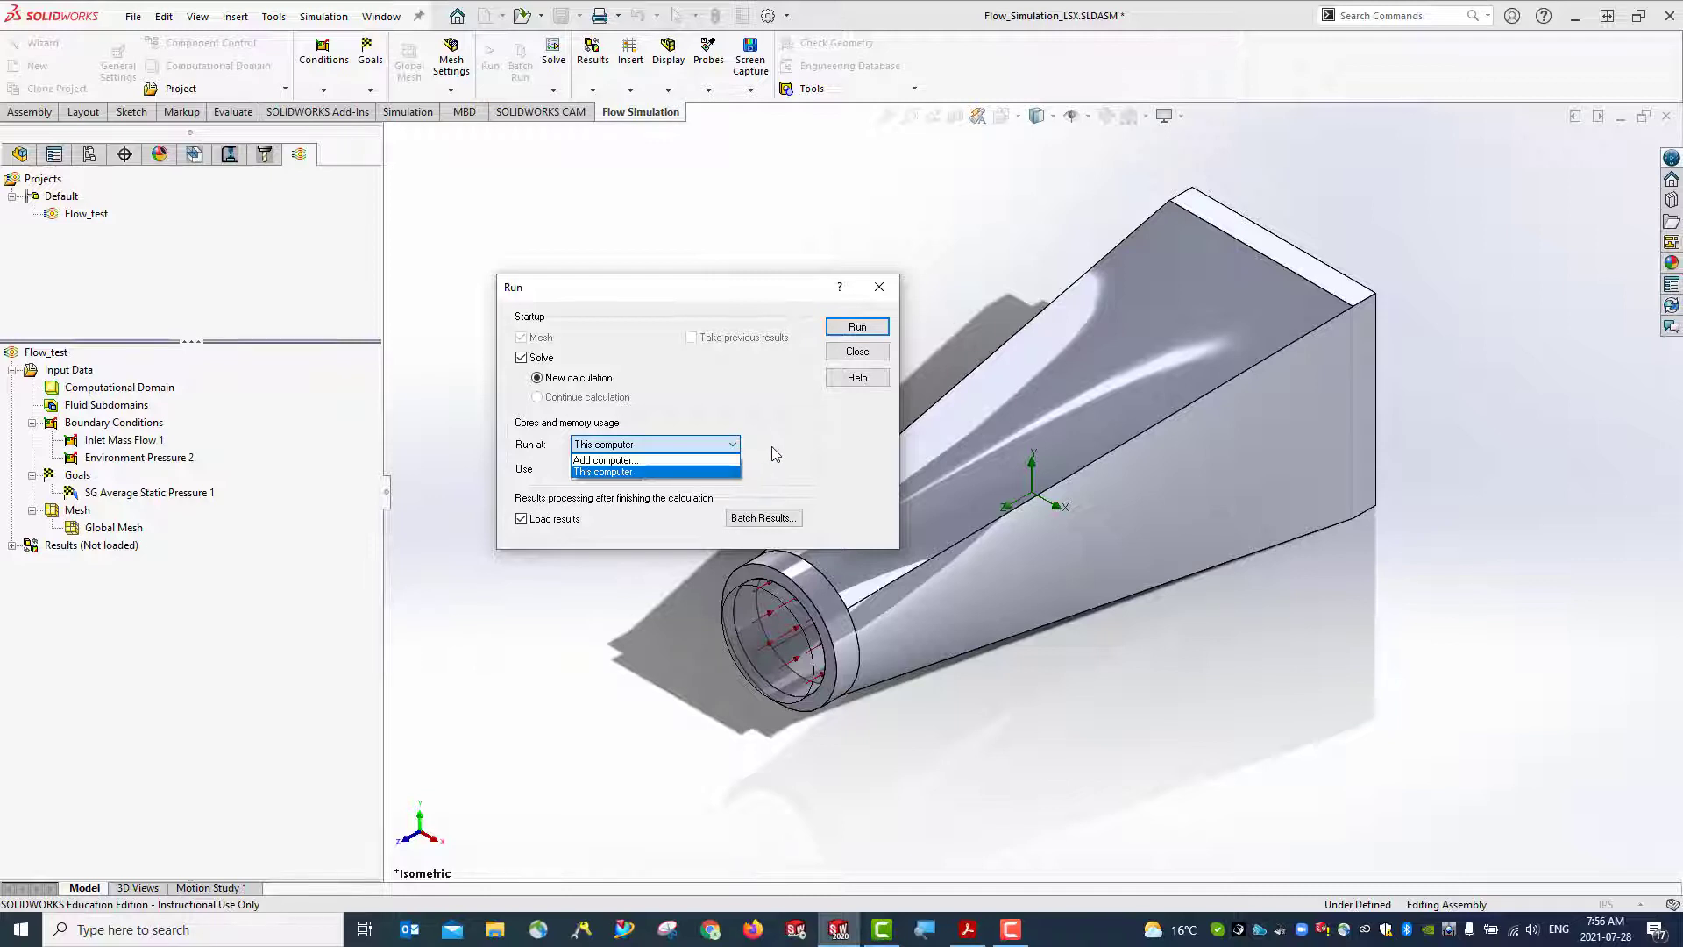
{"action": "left_click", "coordinate": [775, 453]}
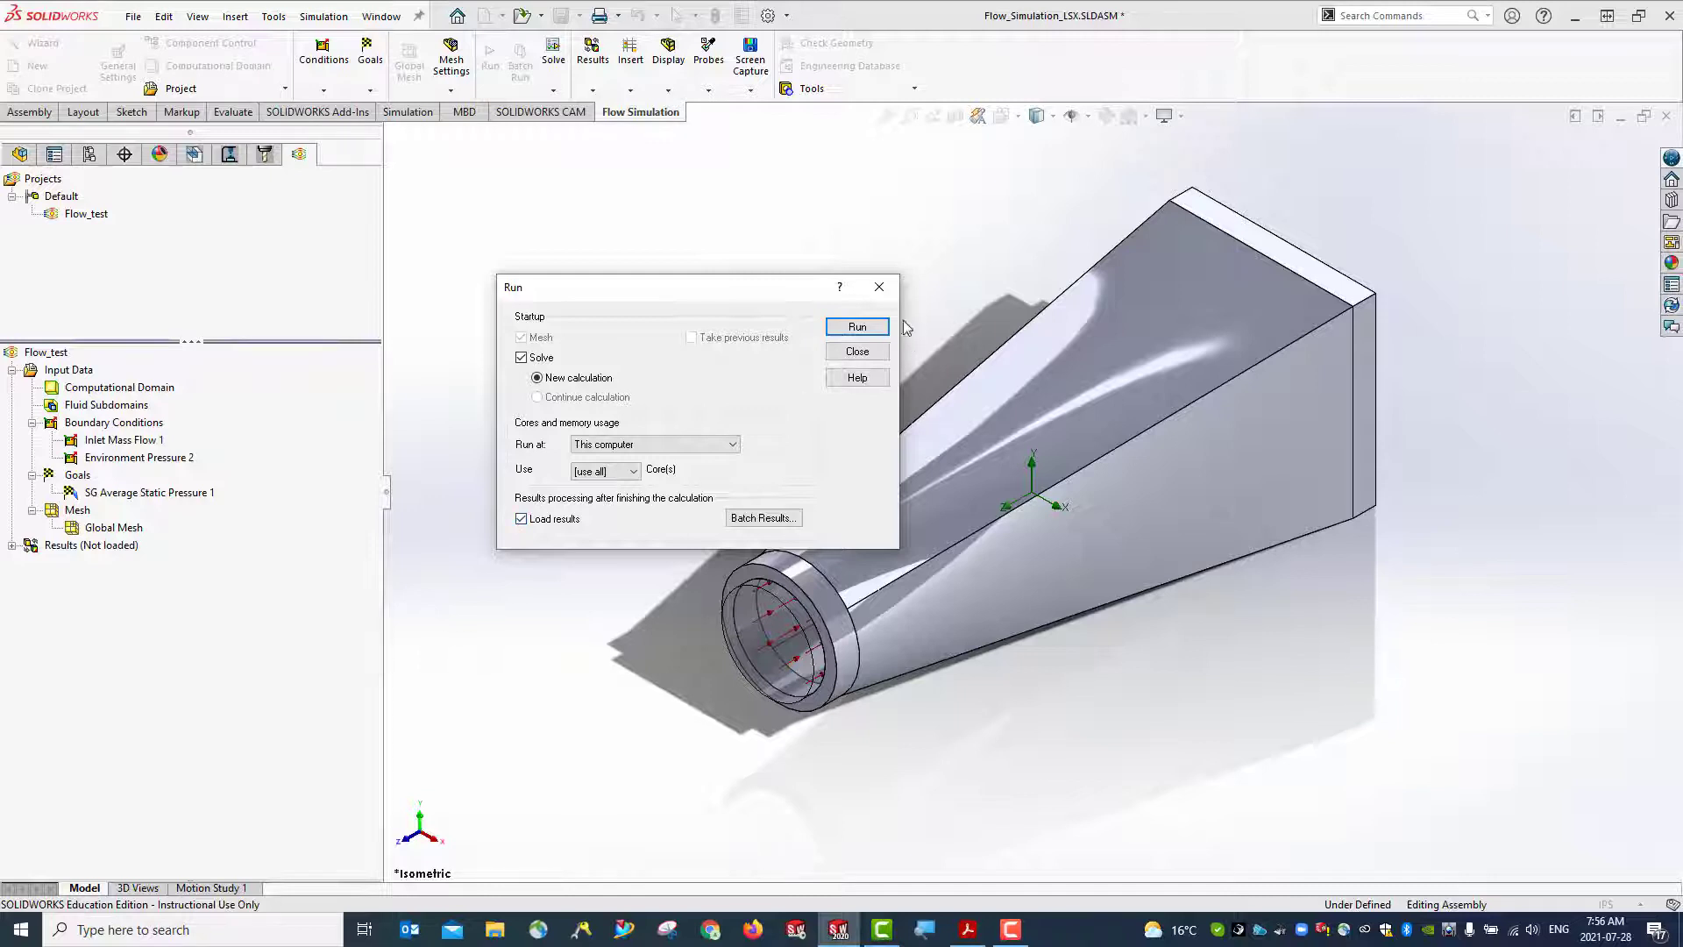
{"action": "left_click", "coordinate": [856, 327]}
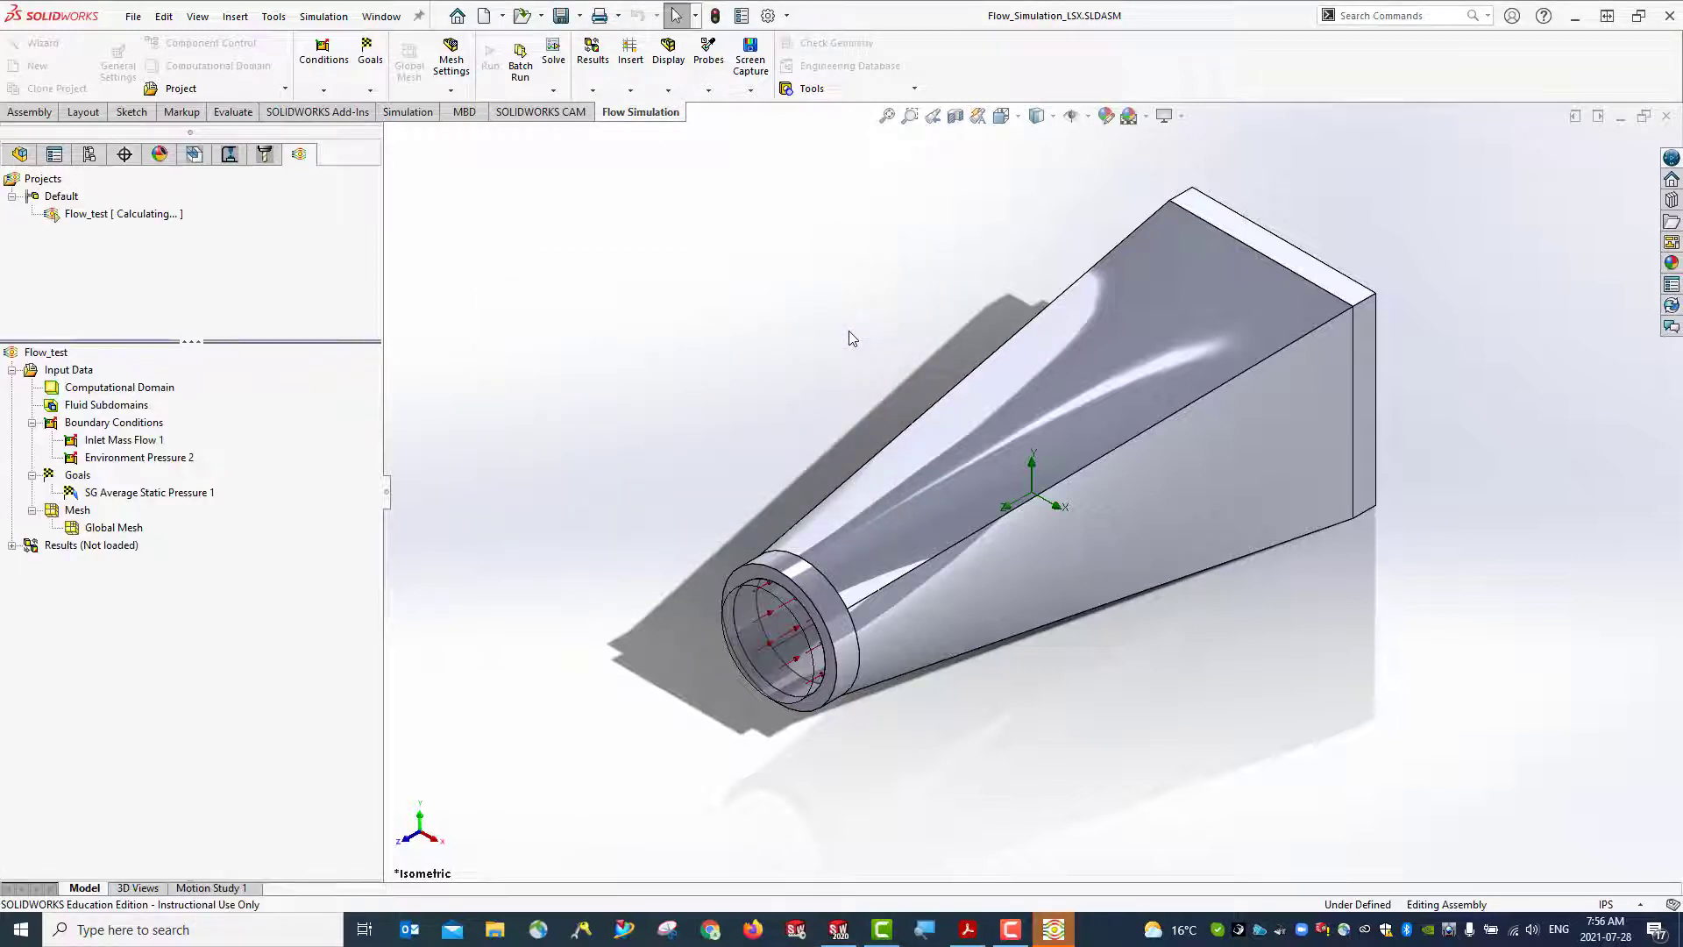
Expand the Flow_test results, bring up the solver window, and insert a goal plot of SG Average Static Pressure 1
{"action": "left_click", "coordinate": [1054, 931]}
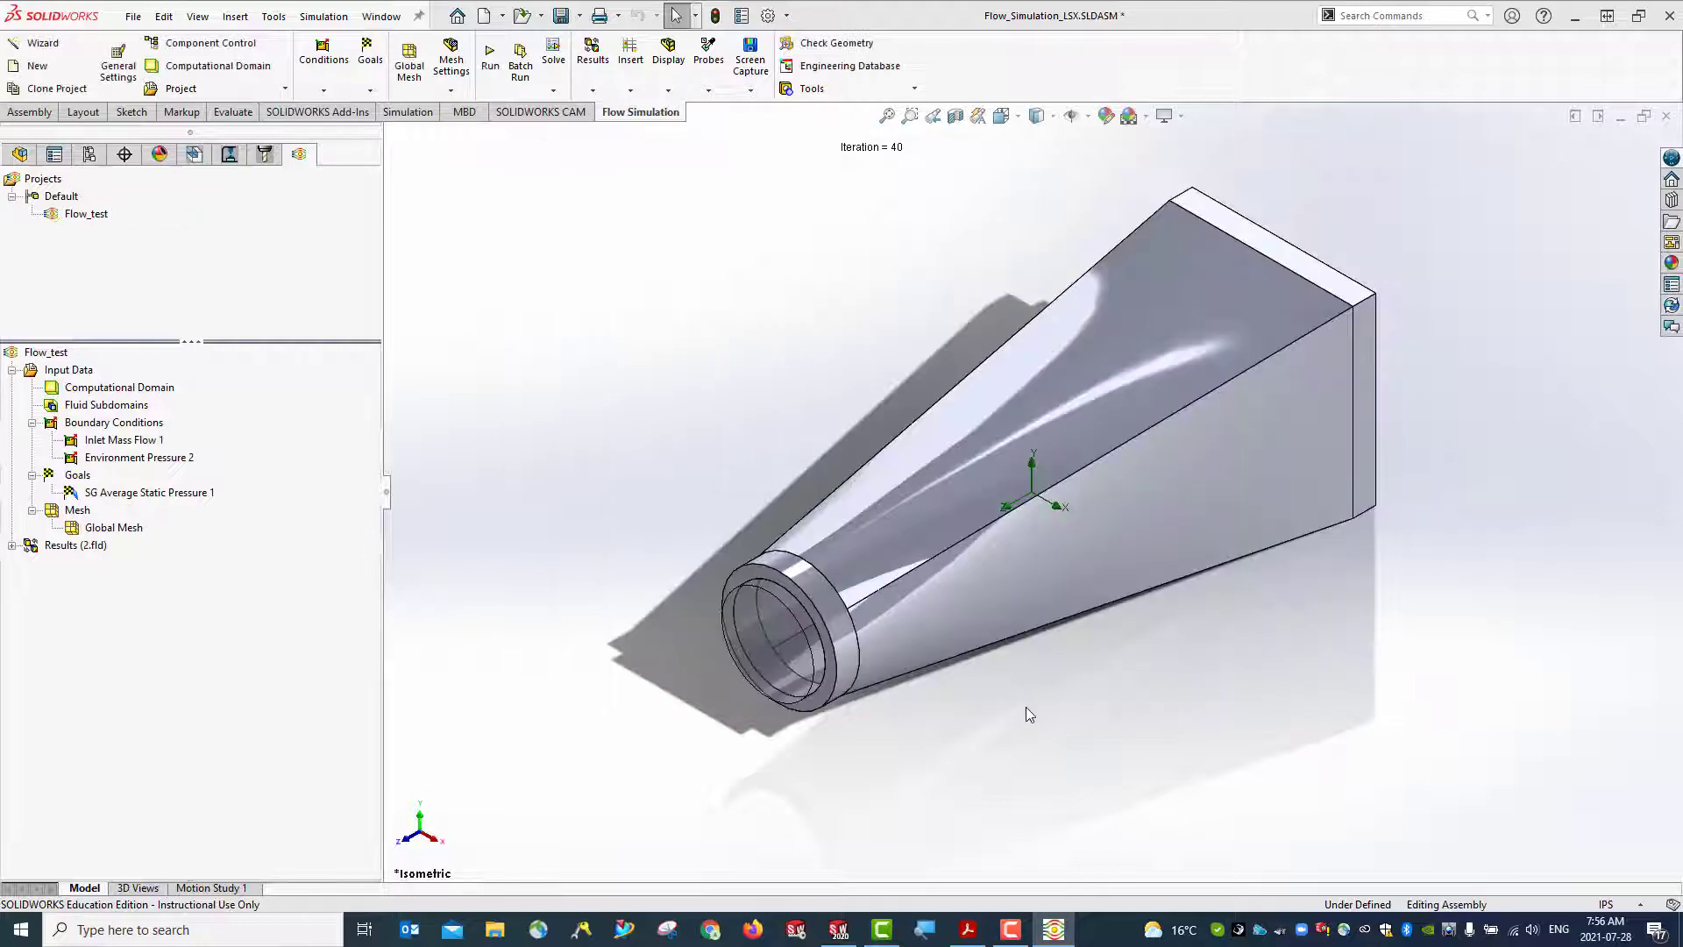
{"action": "left_click", "coordinate": [11, 545]}
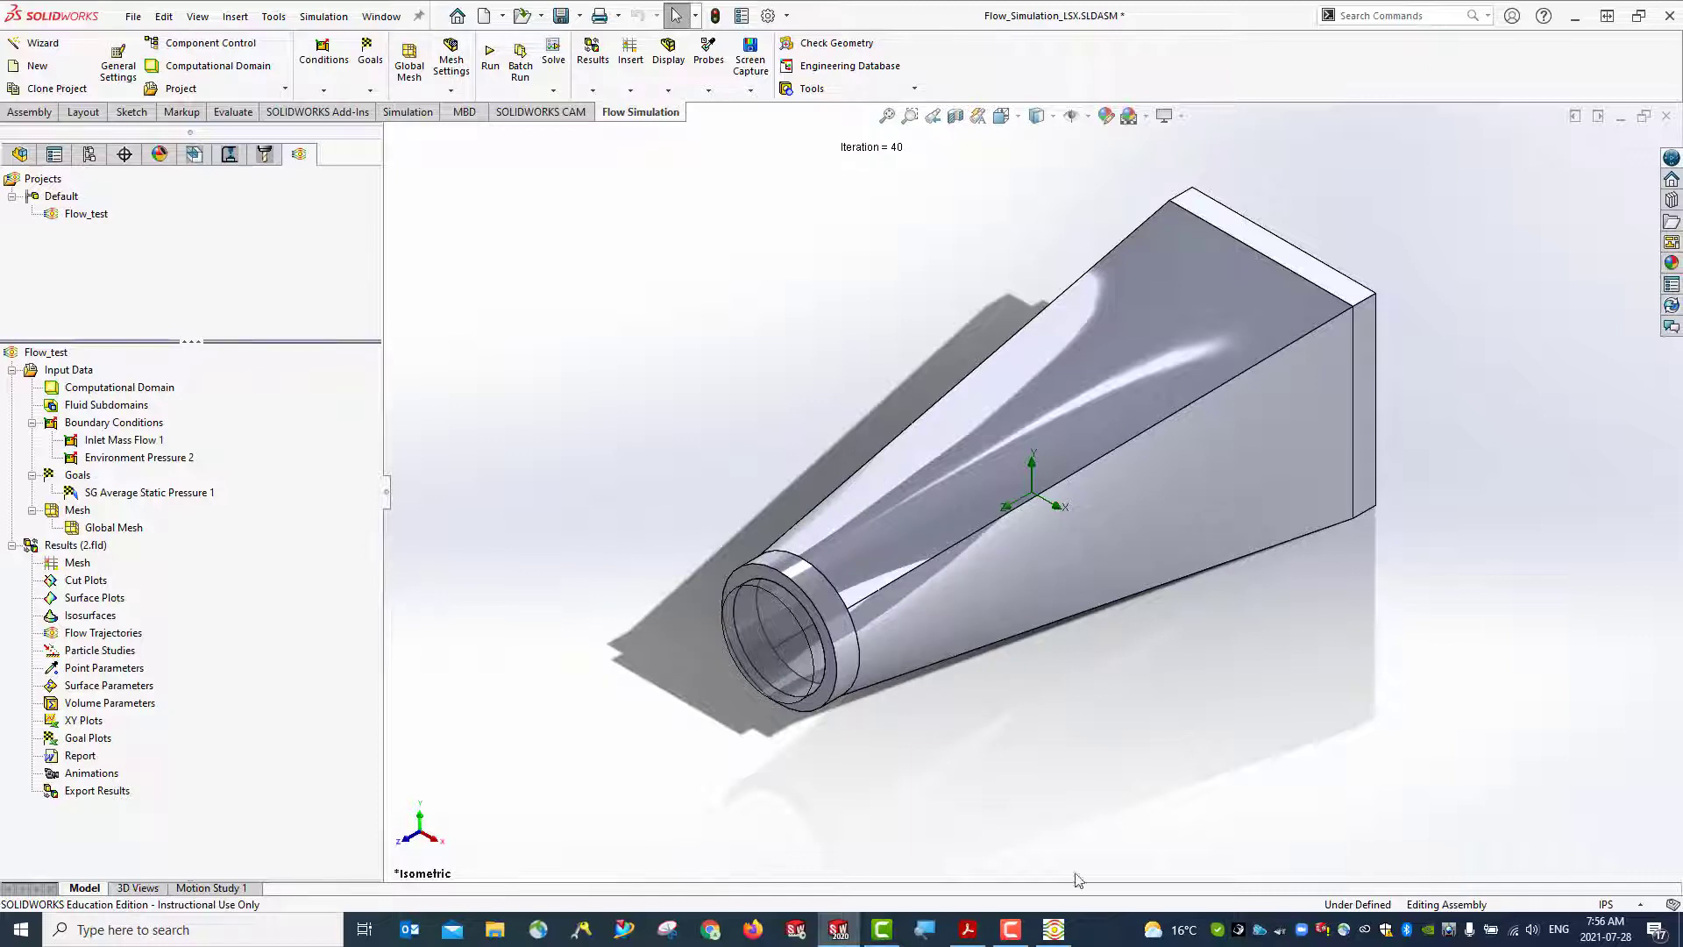
{"action": "left_click", "coordinate": [1054, 930]}
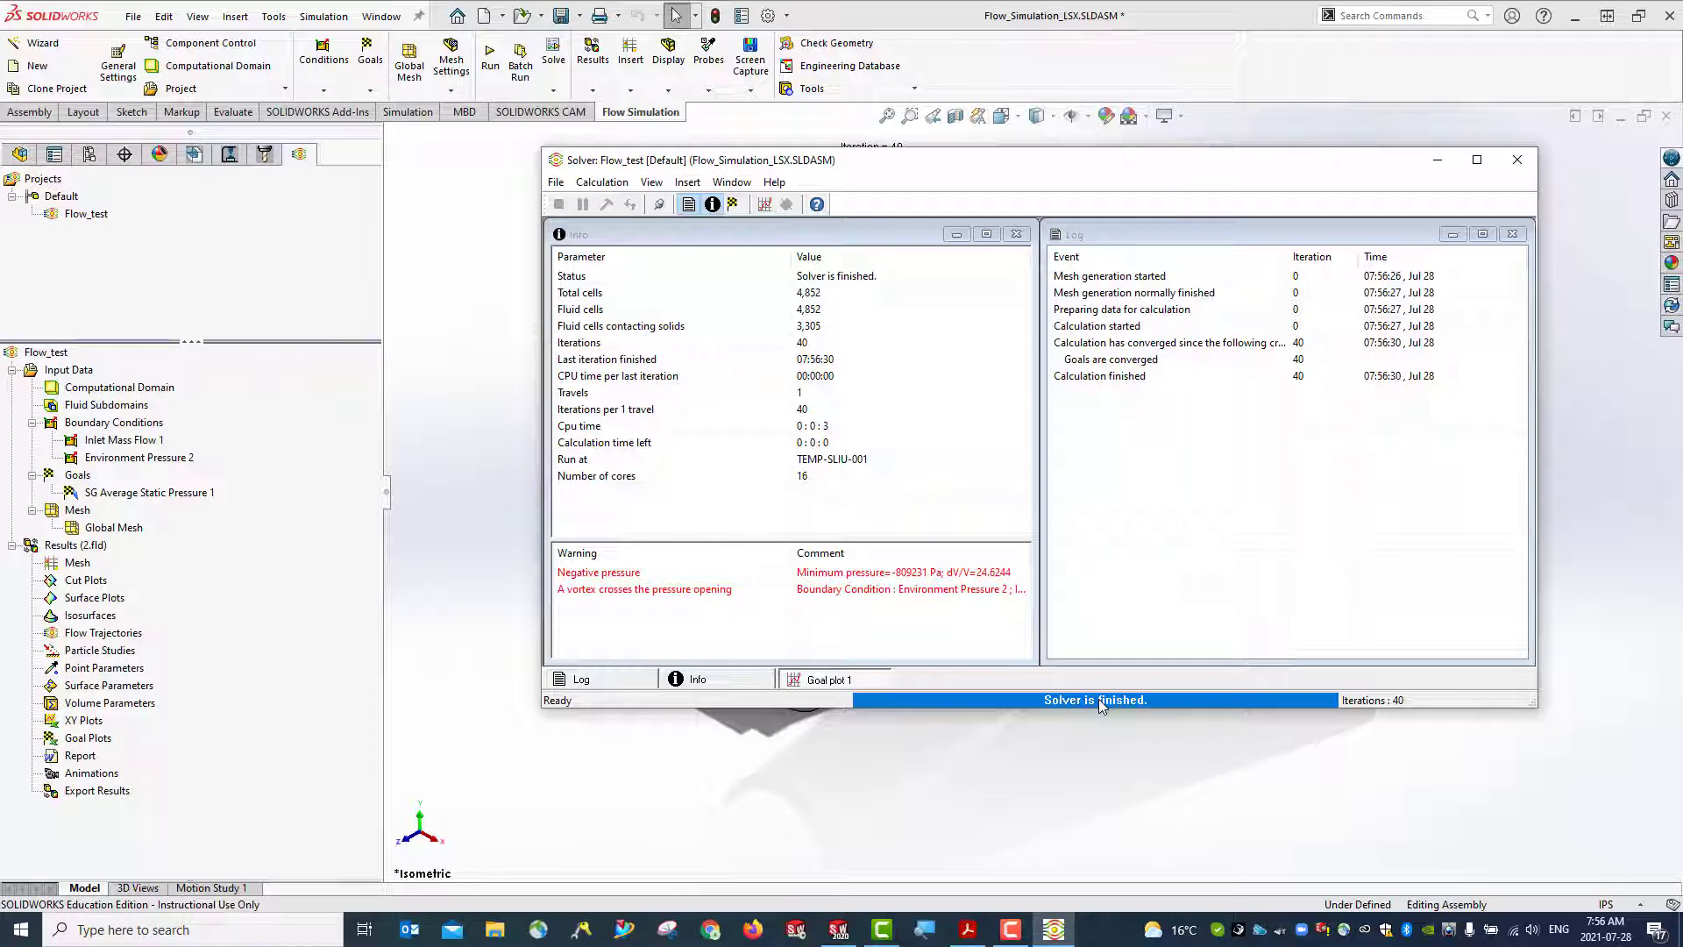
{"action": "left_click", "coordinate": [766, 206]}
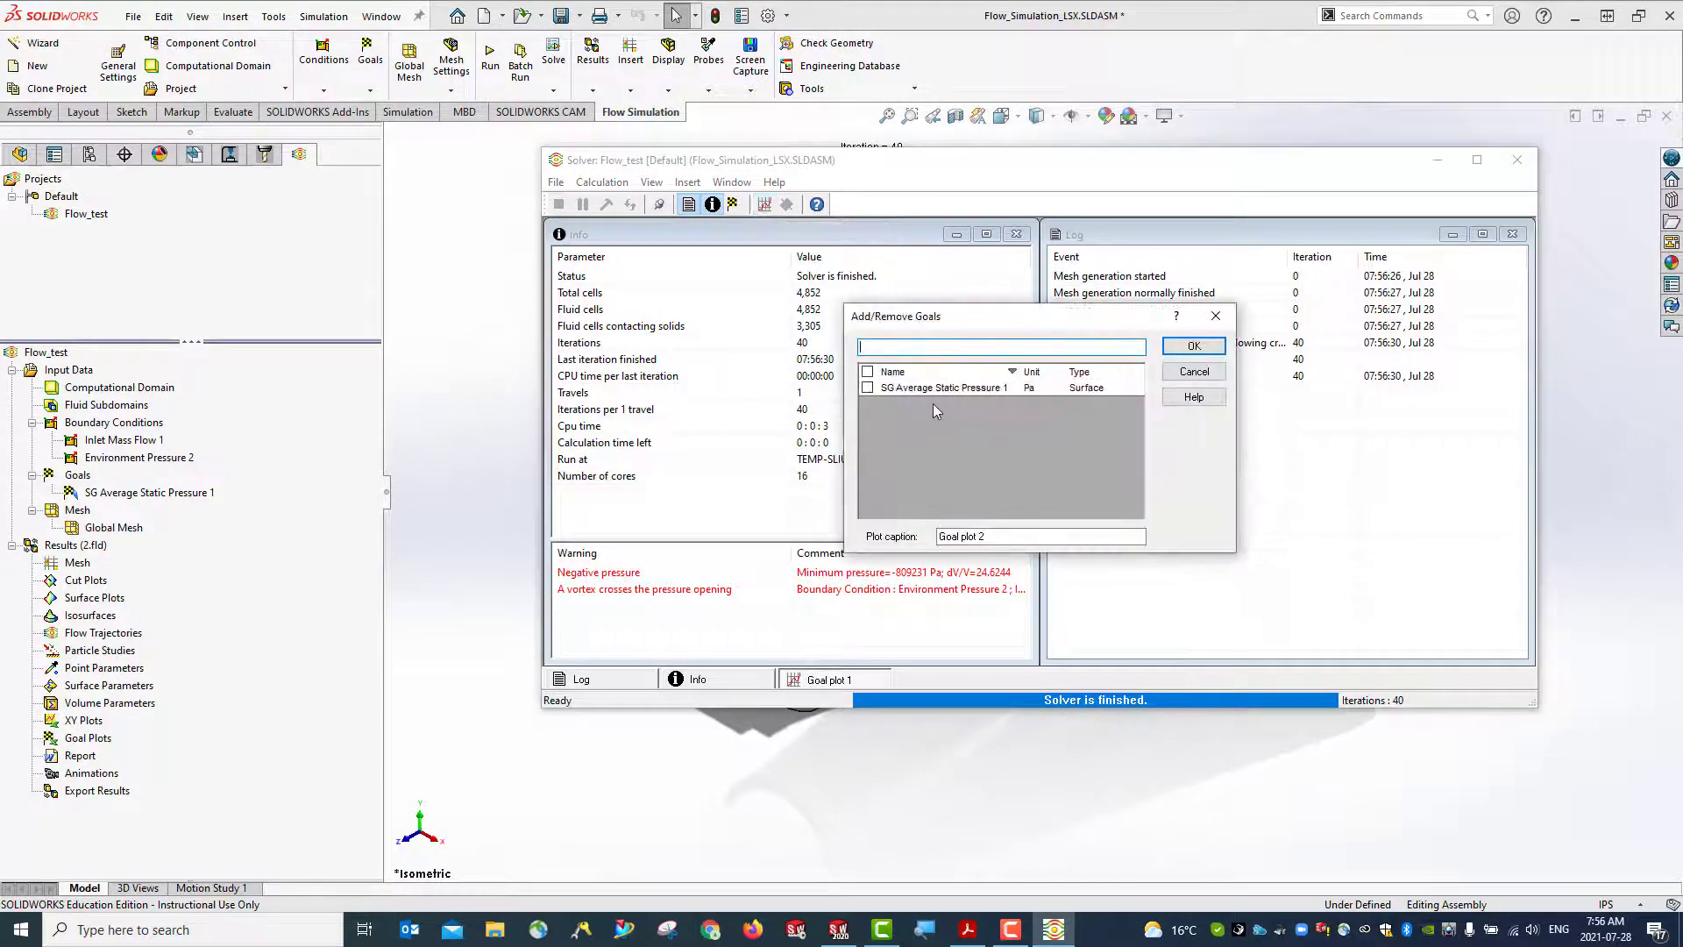
{"action": "left_click", "coordinate": [868, 388]}
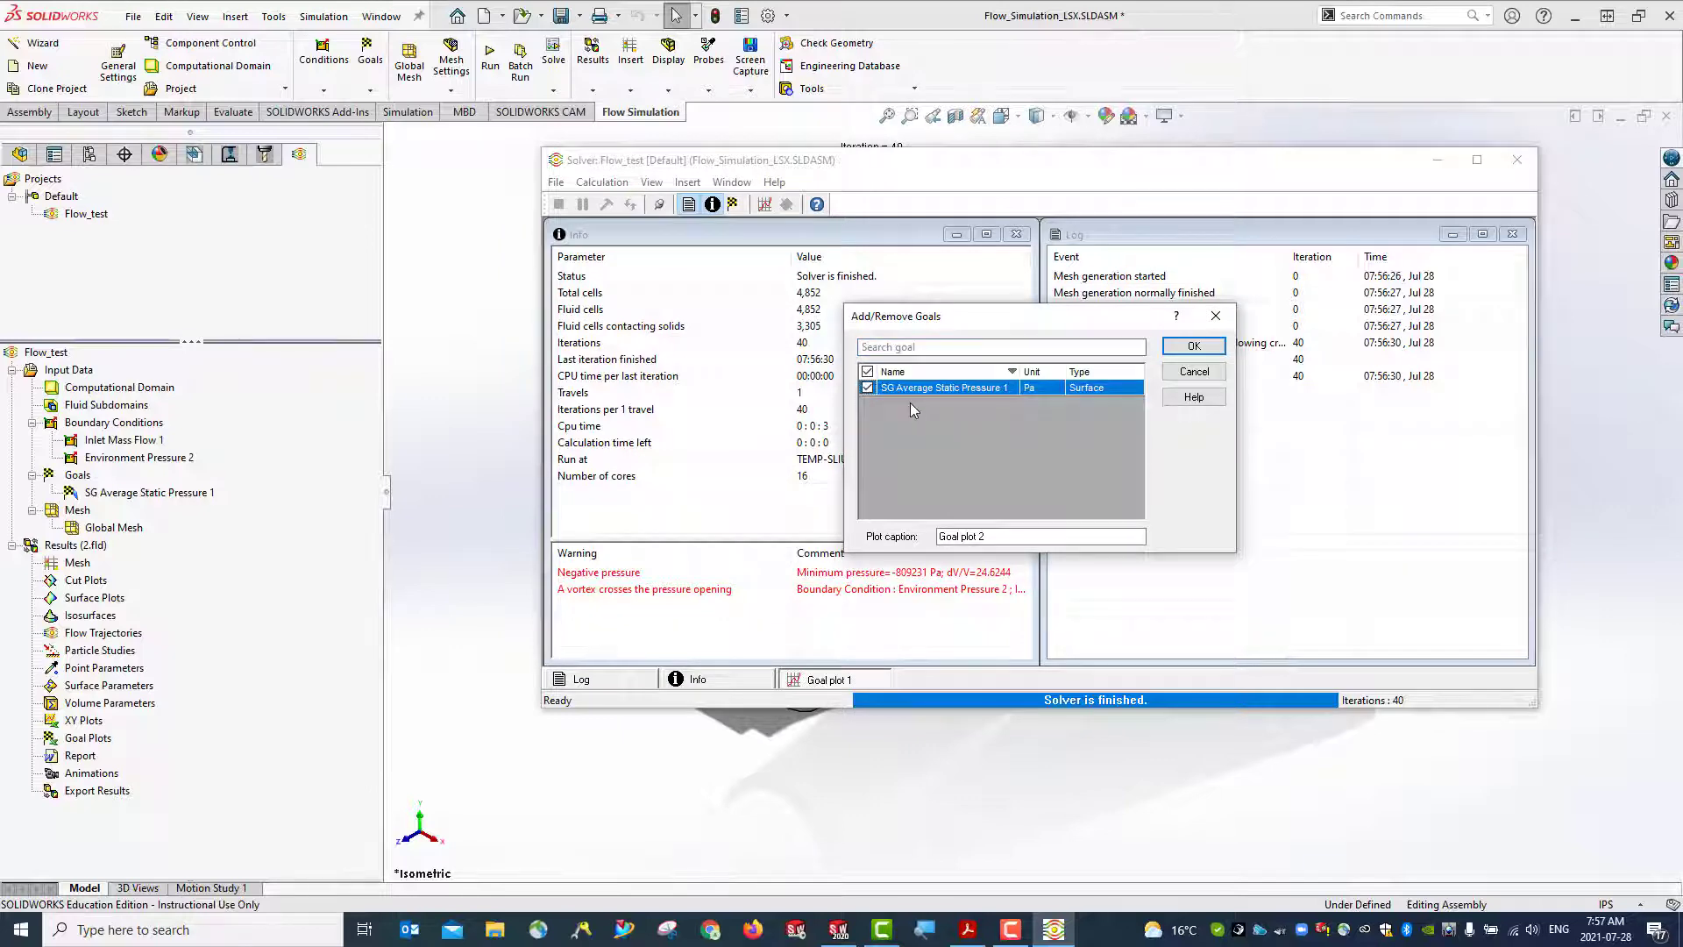
{"action": "left_click", "coordinate": [1194, 347]}
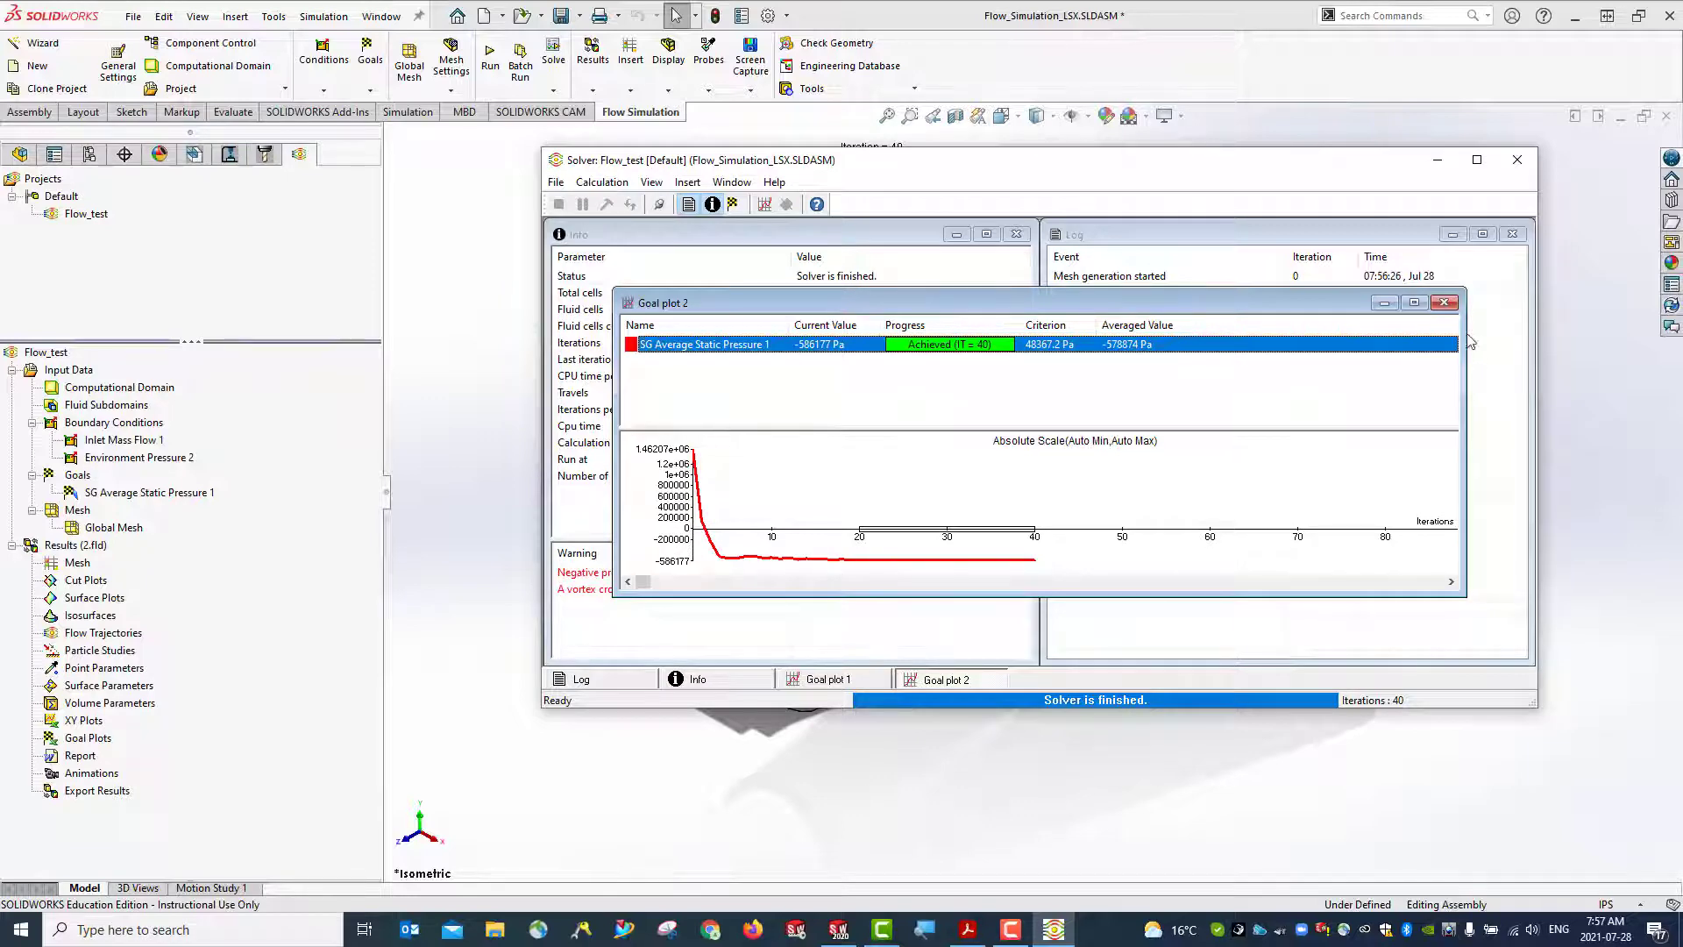
Enlarge the solver window to compare Goal plot 1 with Goal plot 2, and minimize it when done
{"action": "left_click_drag", "start_coordinate": [1334, 164], "coordinate": [1179, 59]}
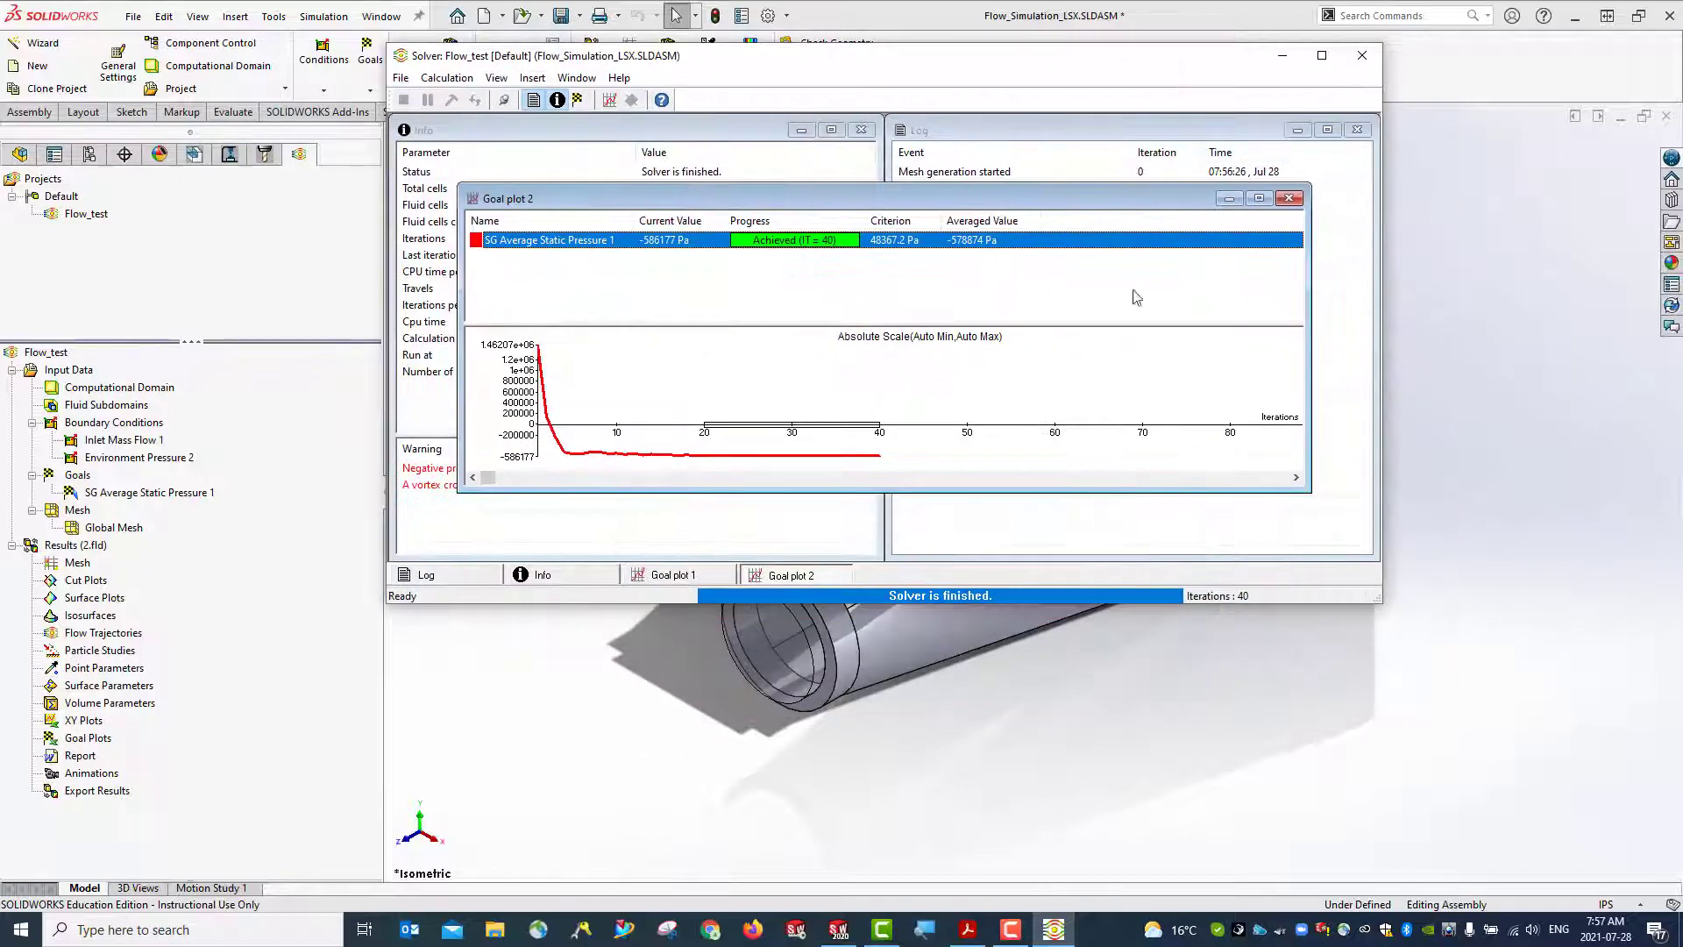
{"action": "left_click_drag", "start_coordinate": [1278, 603], "coordinate": [1278, 879]}
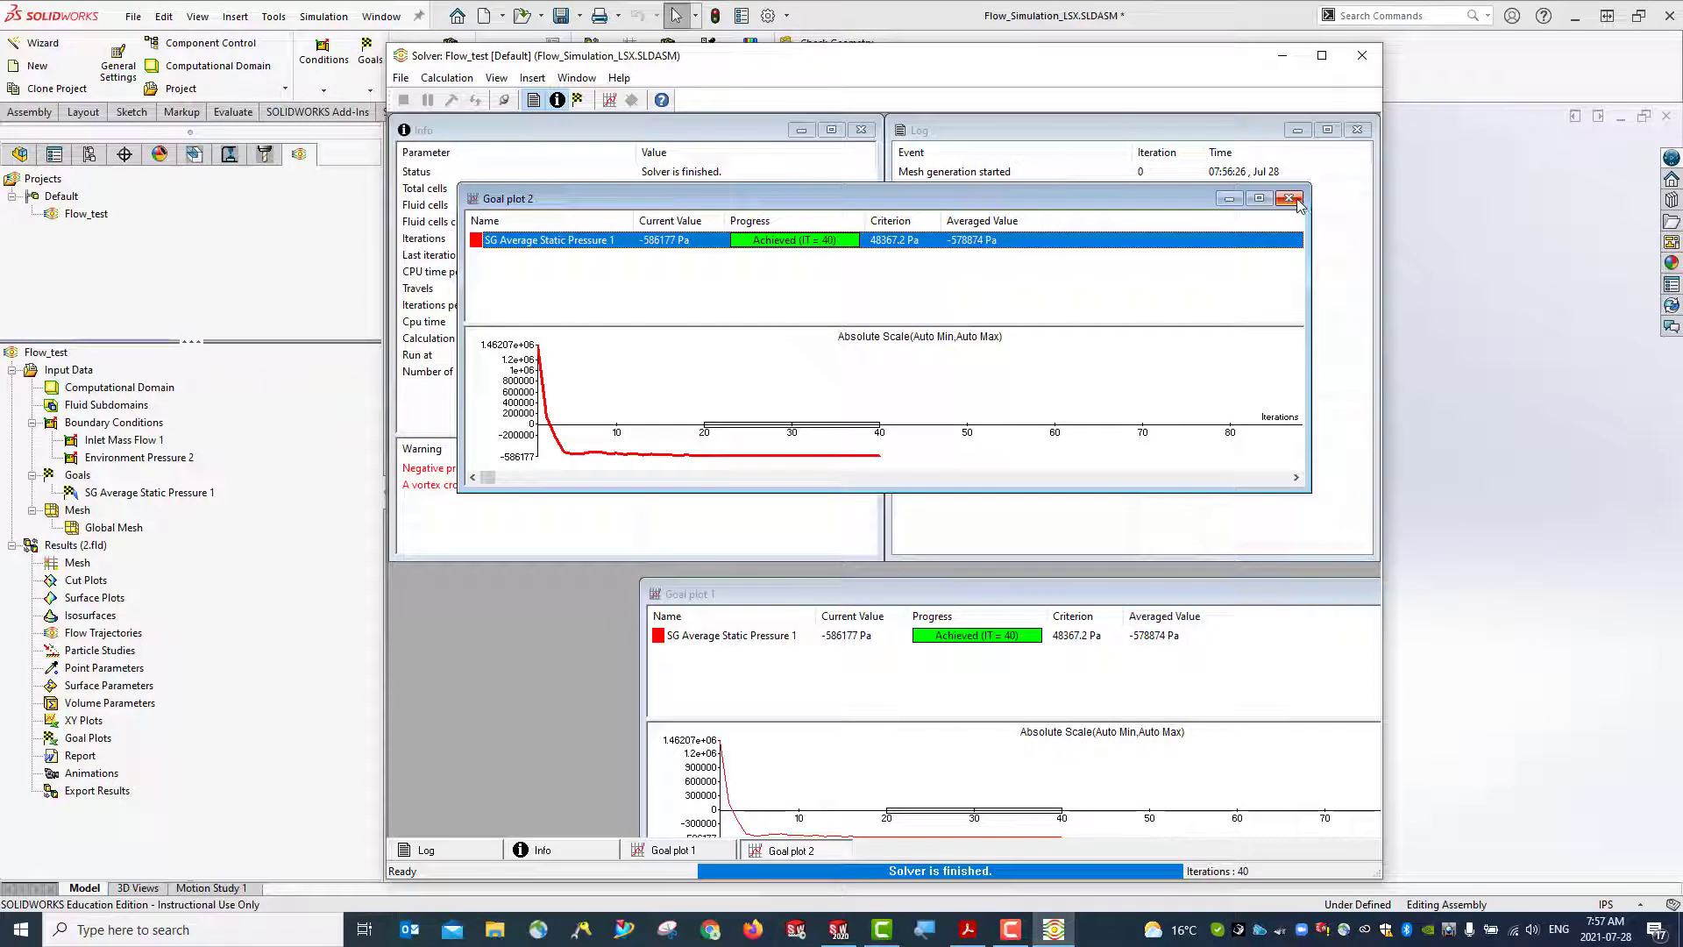
{"action": "left_click_drag", "start_coordinate": [982, 602], "coordinate": [763, 556]}
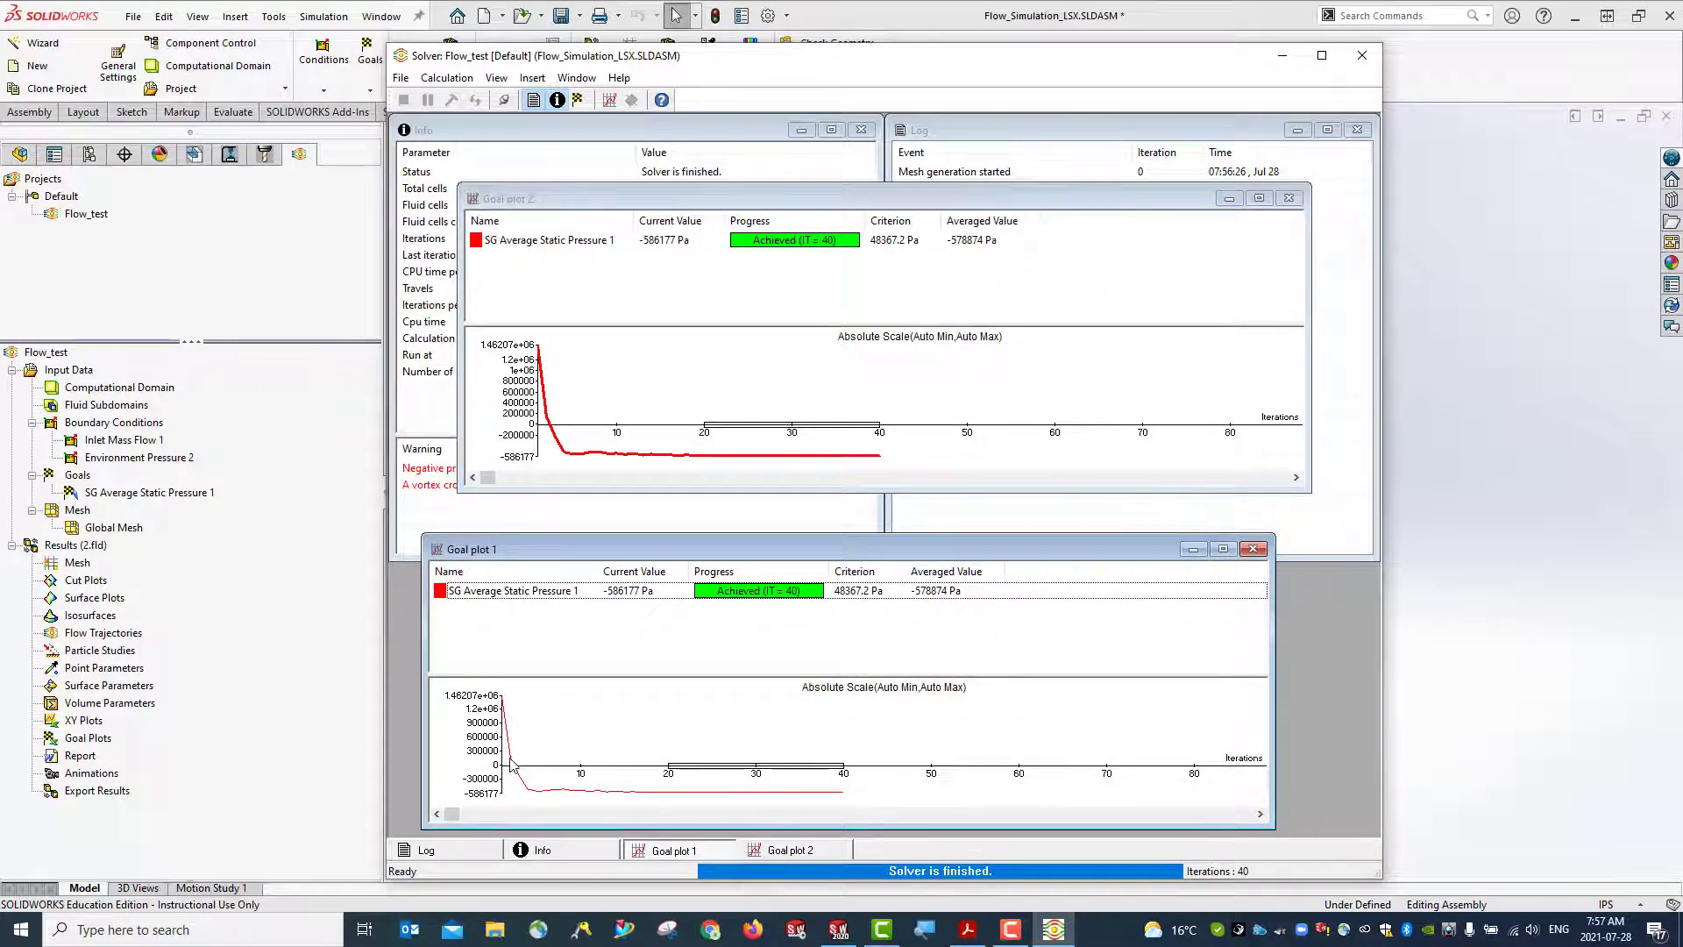
{"action": "left_click", "coordinate": [542, 203]}
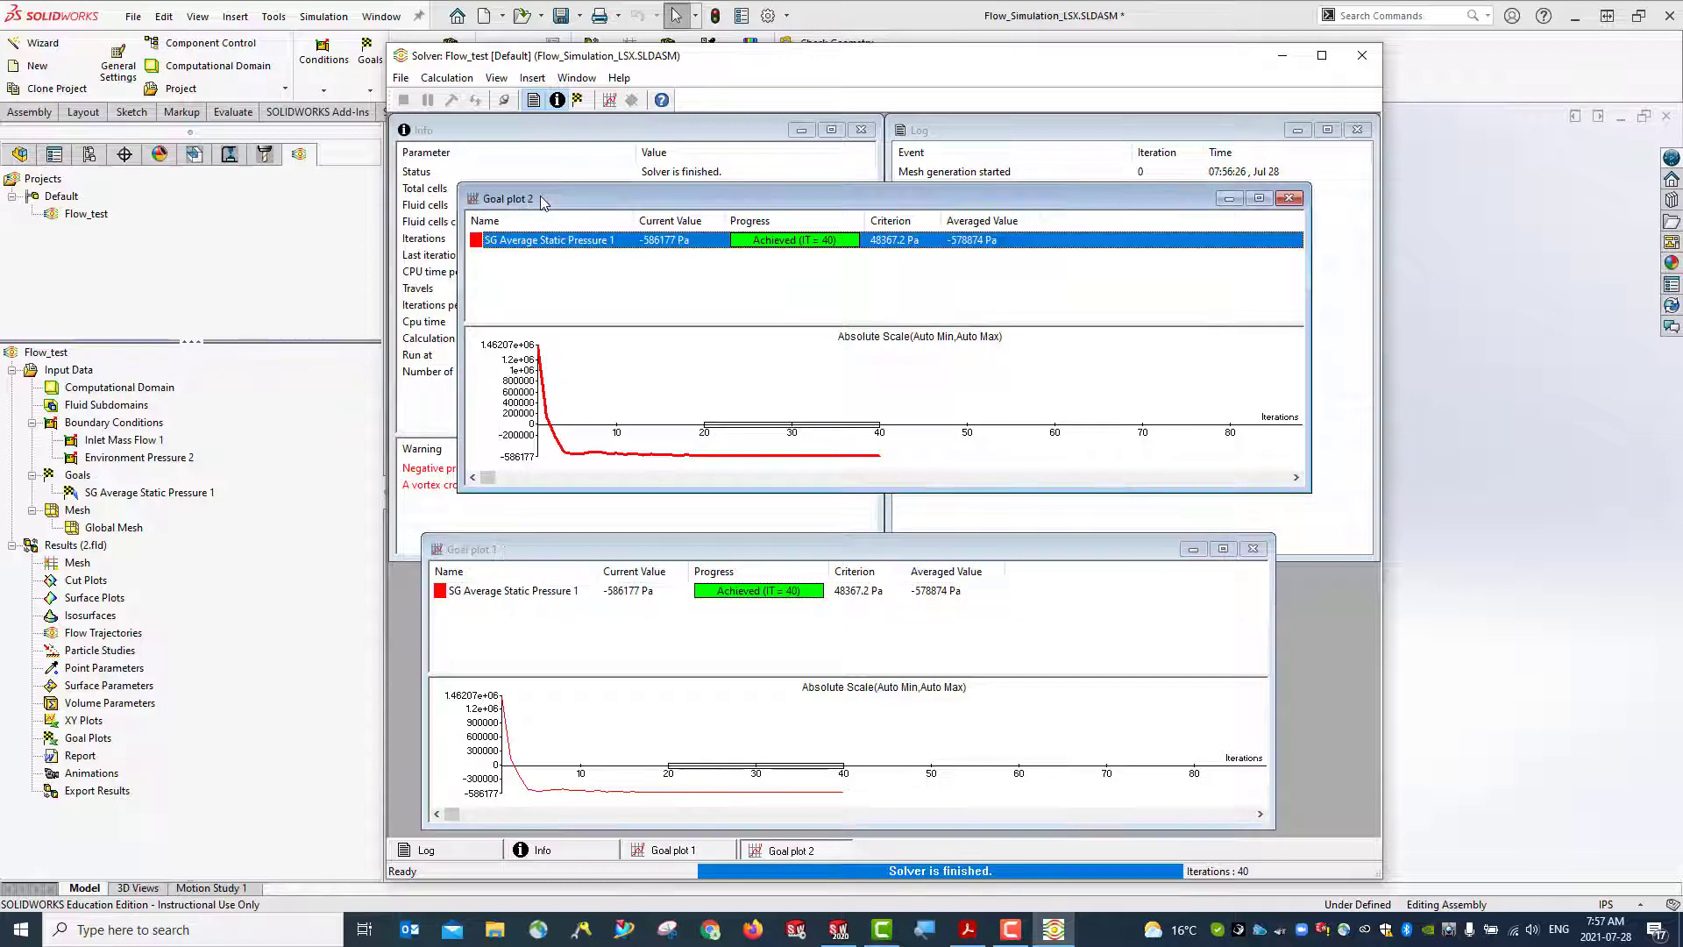
{"action": "left_click", "coordinate": [1283, 56]}
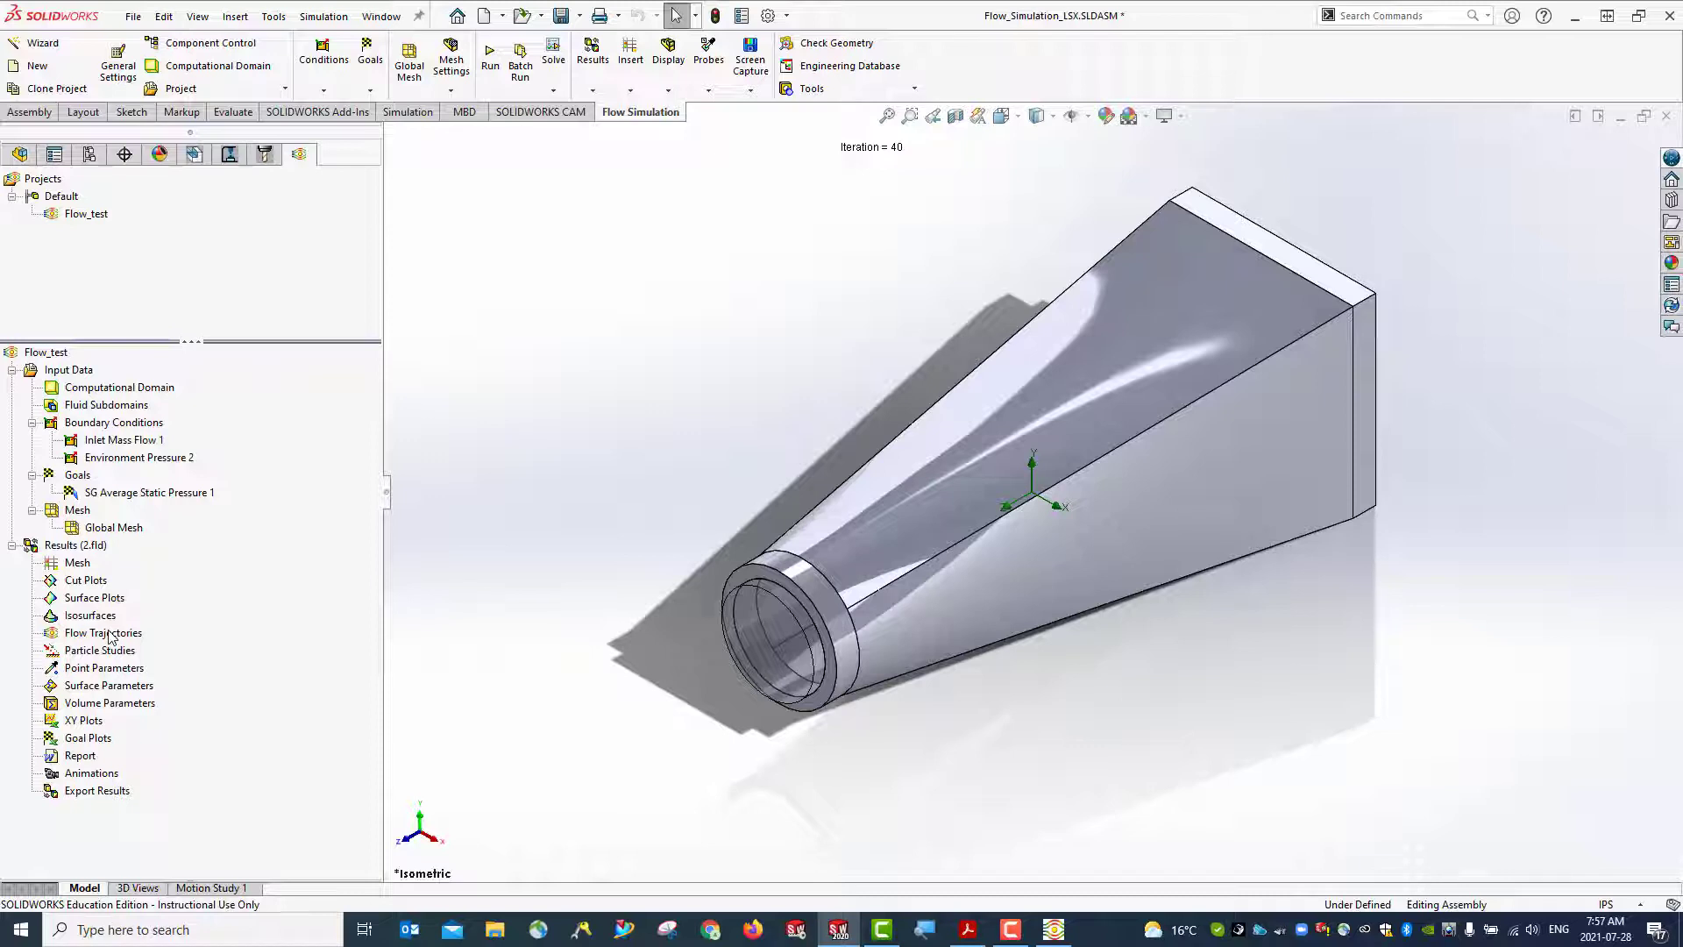
Insert a cut plot on the Top Plane showing Pressure contours with 11 levels and a 0 m offset
{"action": "right_click", "coordinate": [94, 583]}
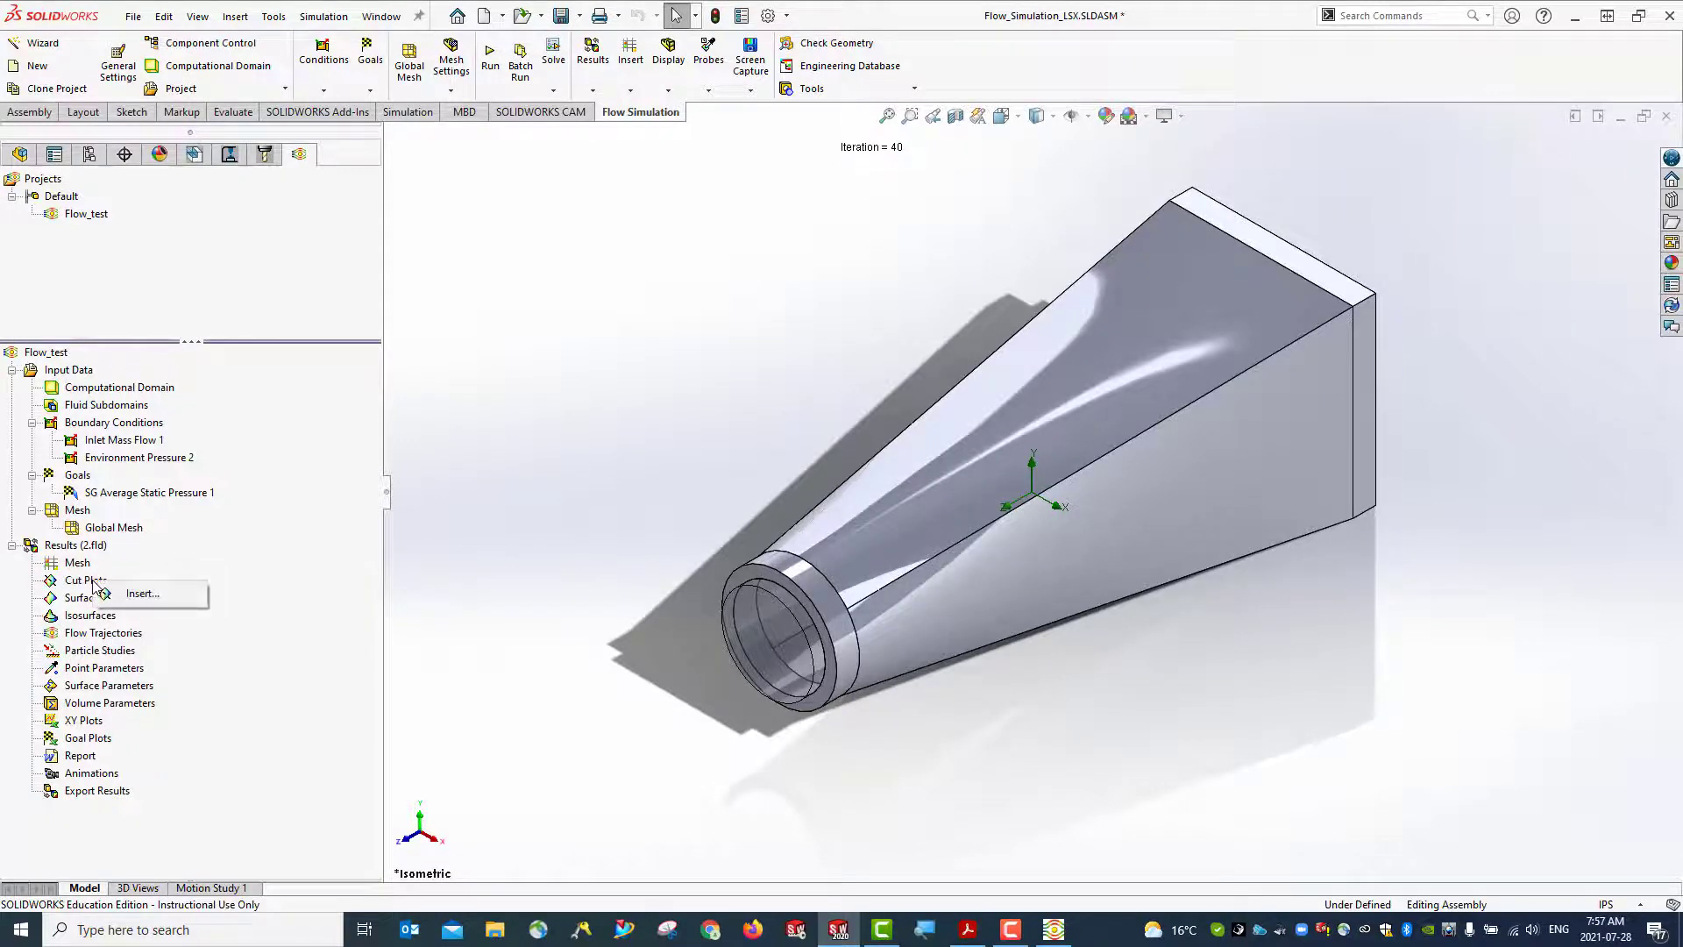
{"action": "left_click", "coordinate": [138, 593]}
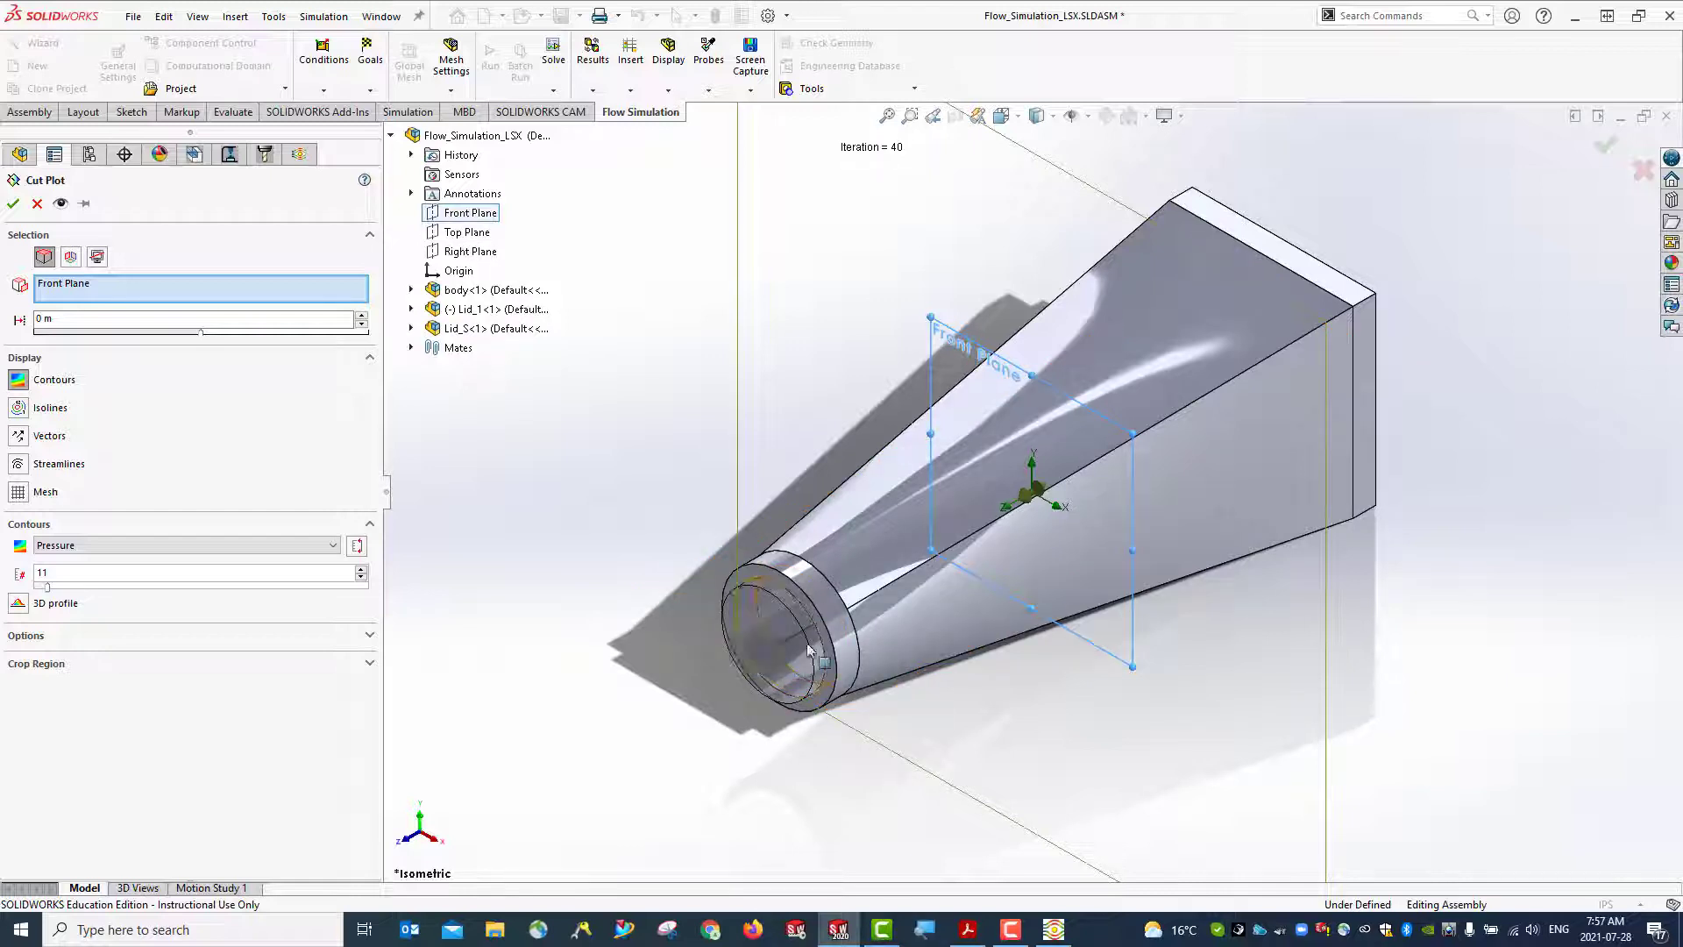
{"action": "left_click", "coordinate": [467, 231]}
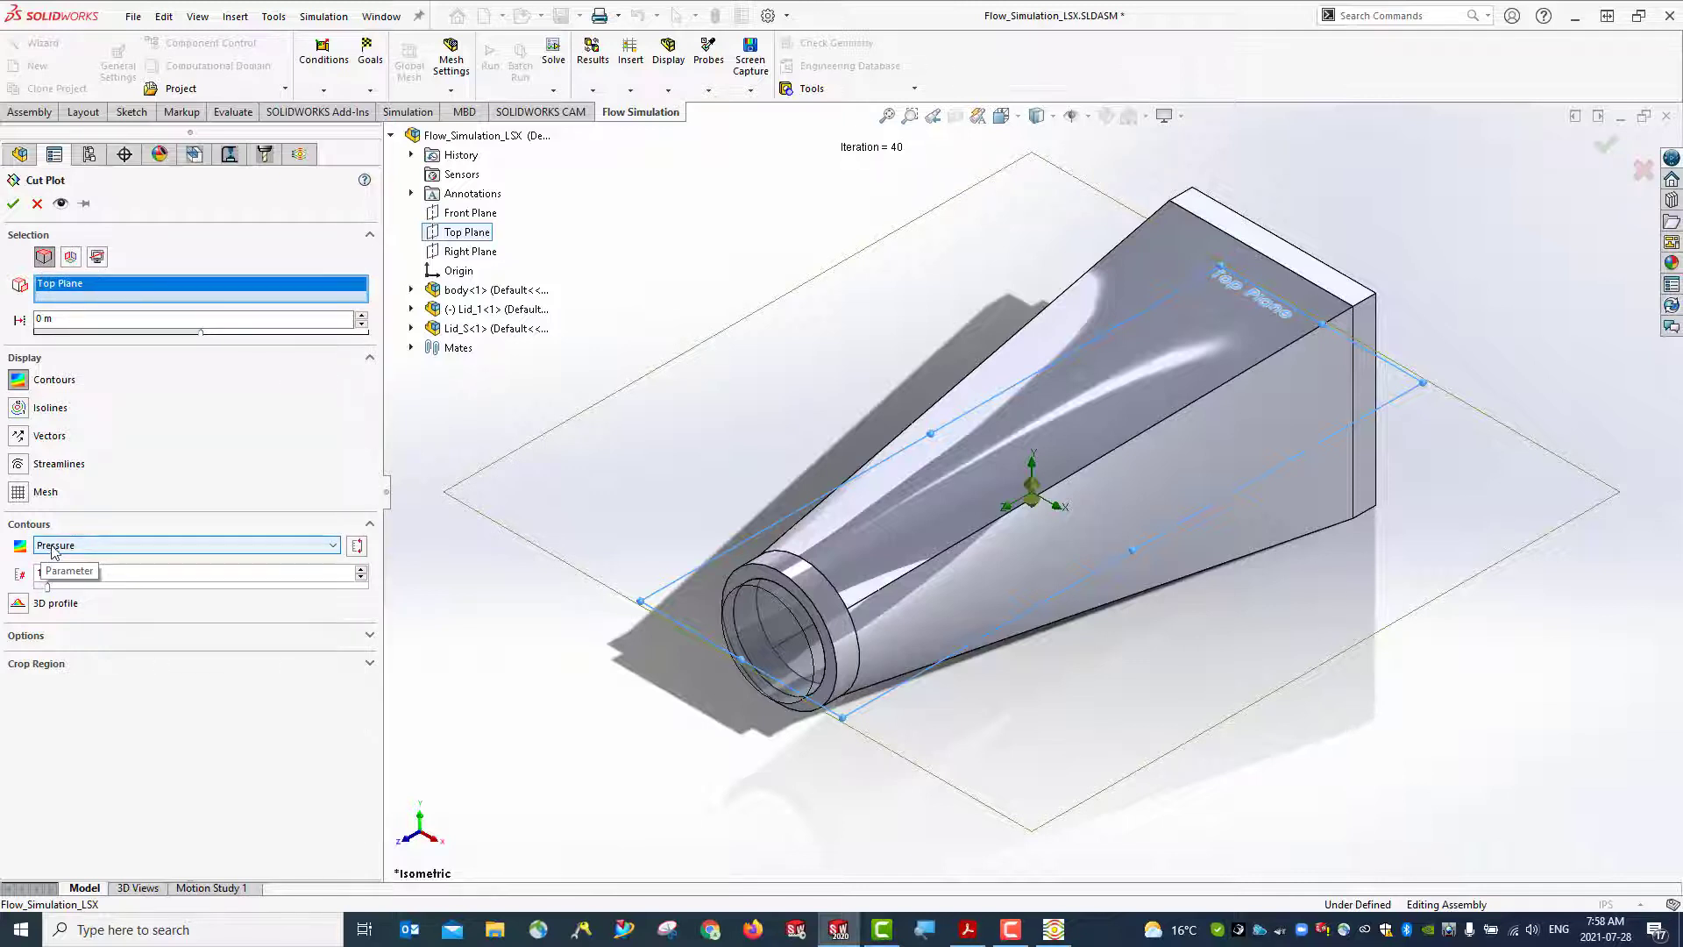
{"action": "left_click", "coordinate": [333, 549]}
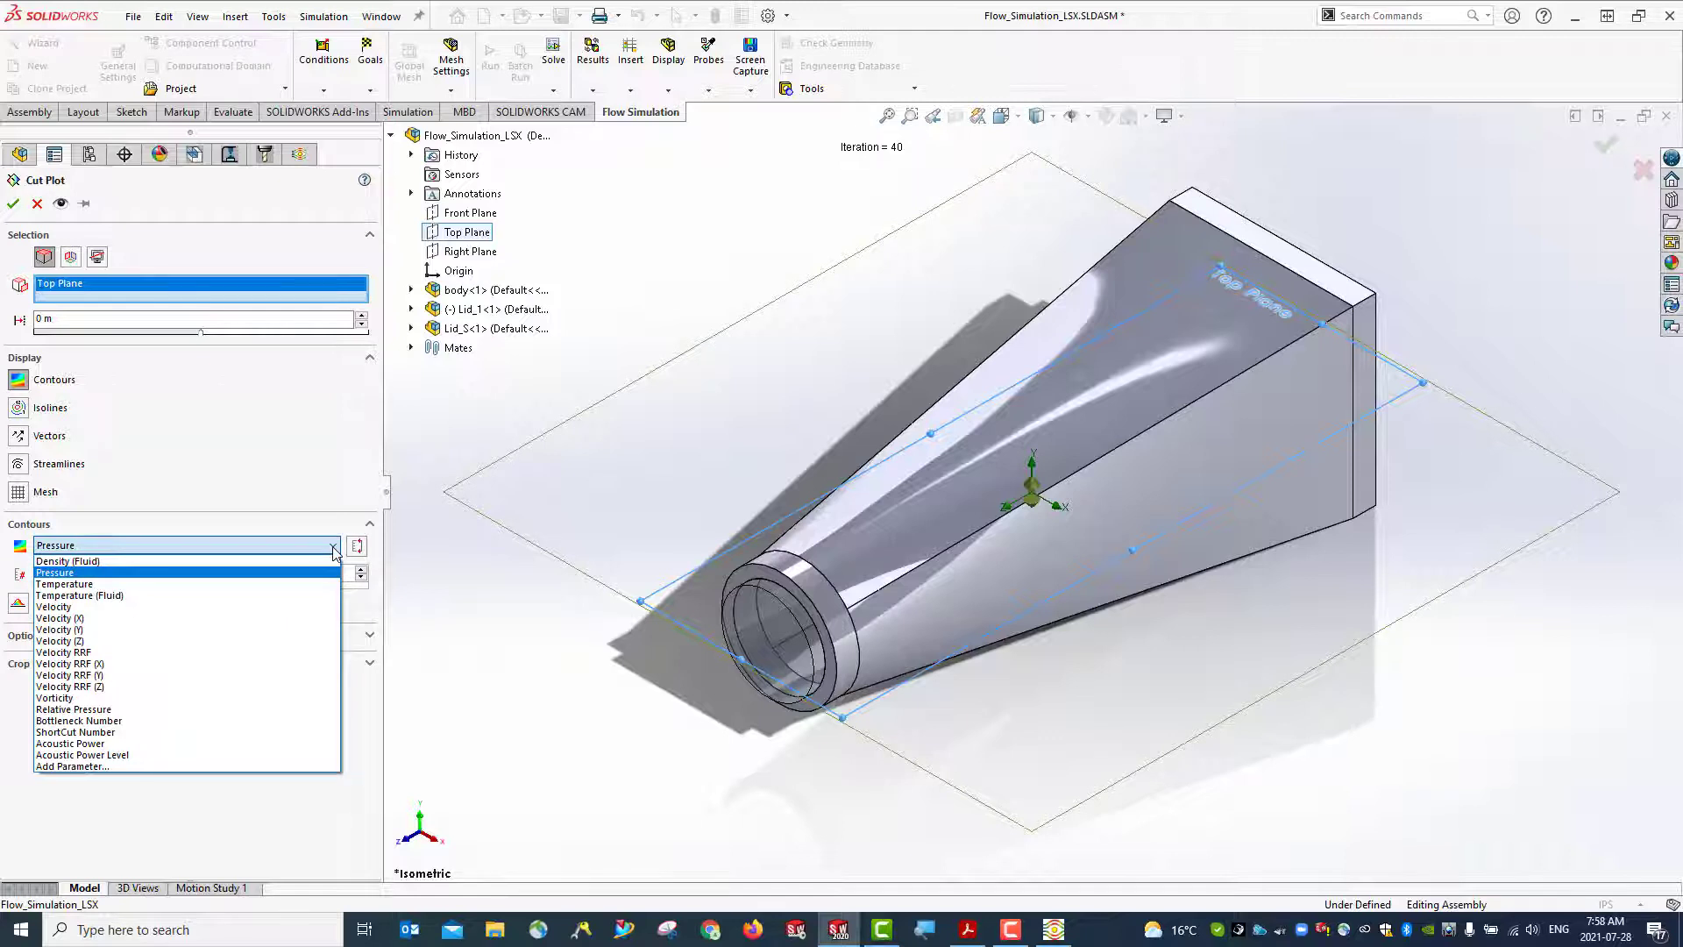
{"action": "left_click", "coordinate": [114, 574]}
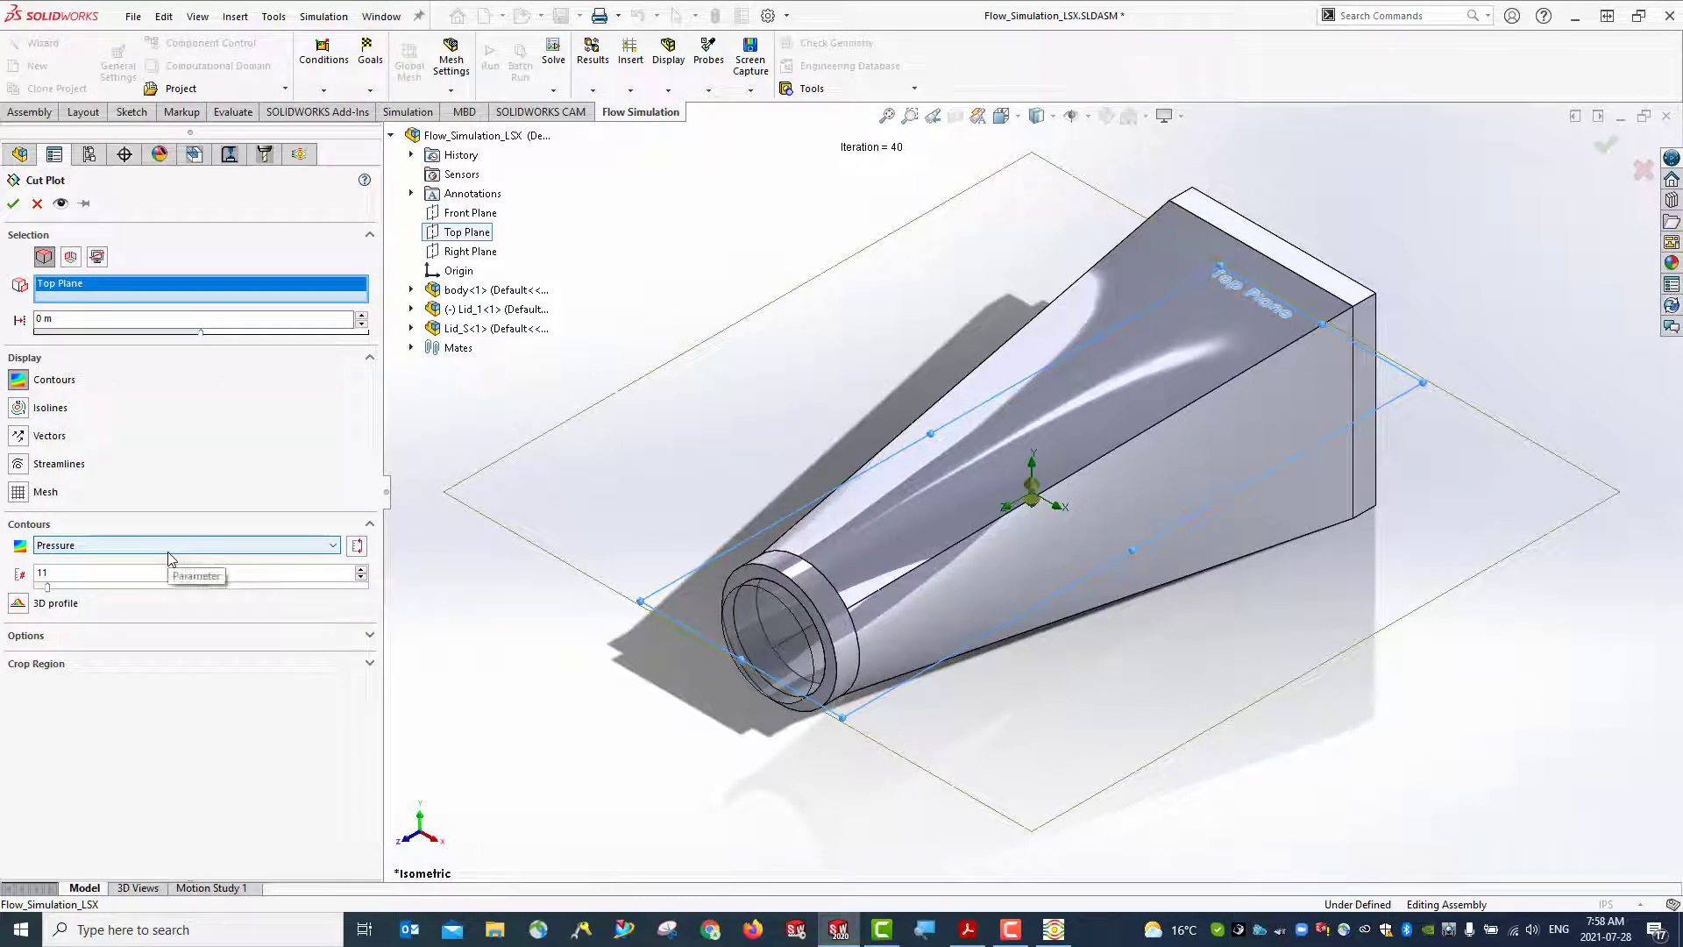
{"action": "left_click", "coordinate": [44, 573]}
{"action": "left_click", "coordinate": [13, 209]}
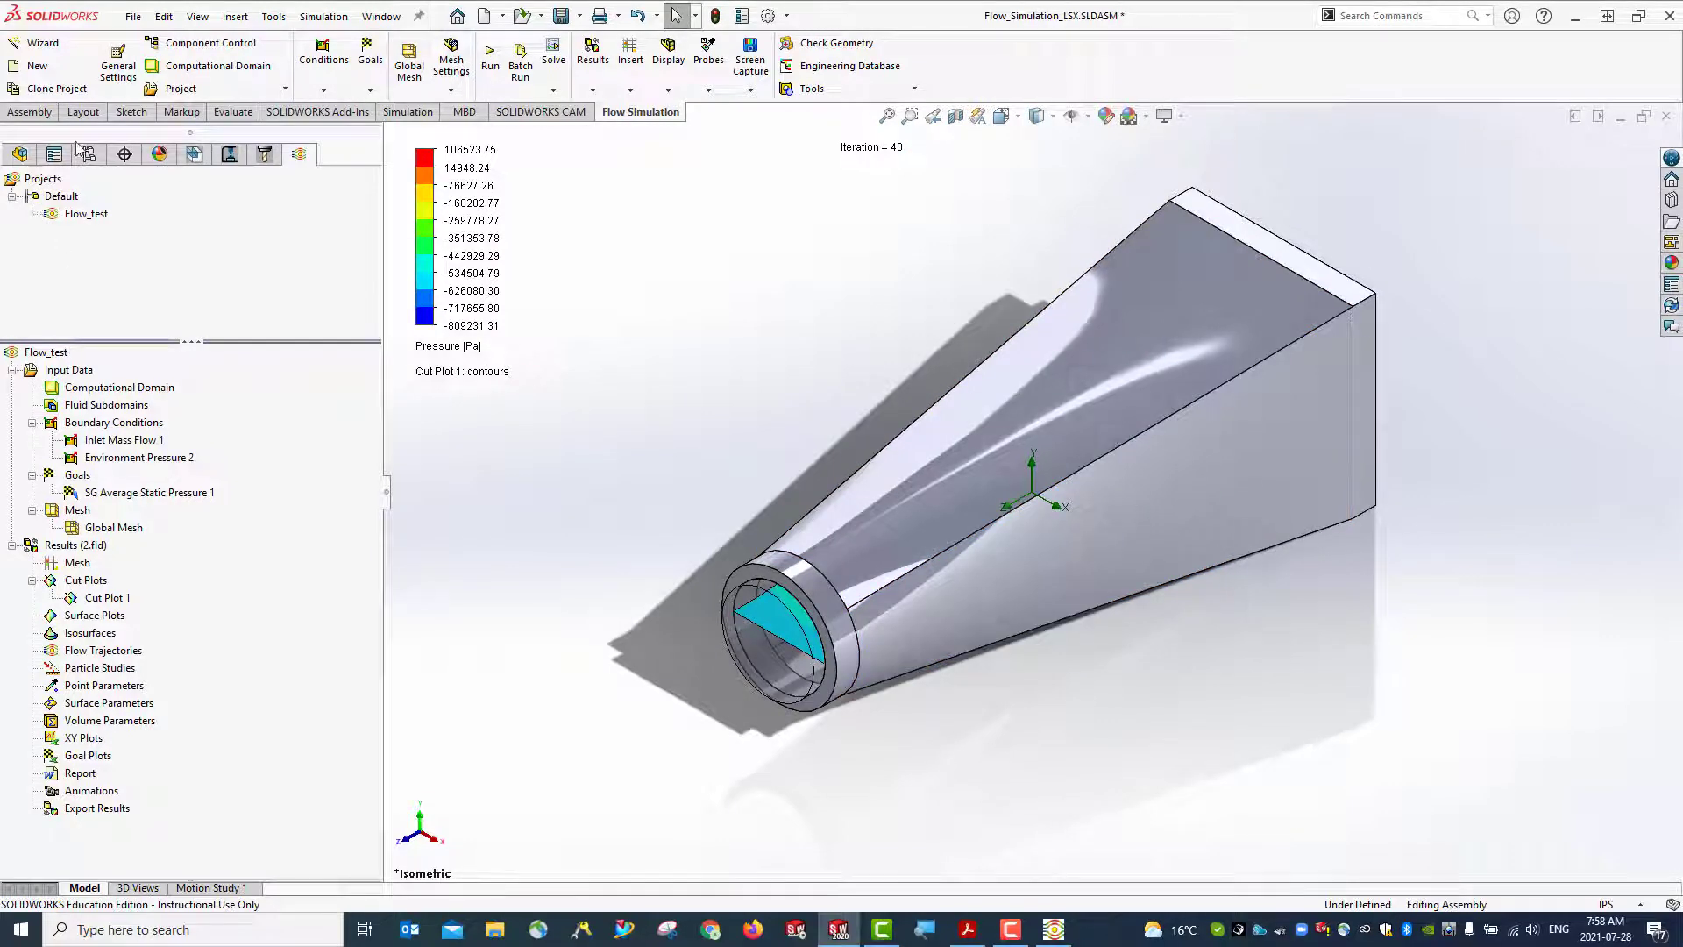
Make the body component transparent and hide the Lid_1 and Lid_S components to expose the cut plot
{"action": "left_click", "coordinate": [20, 155]}
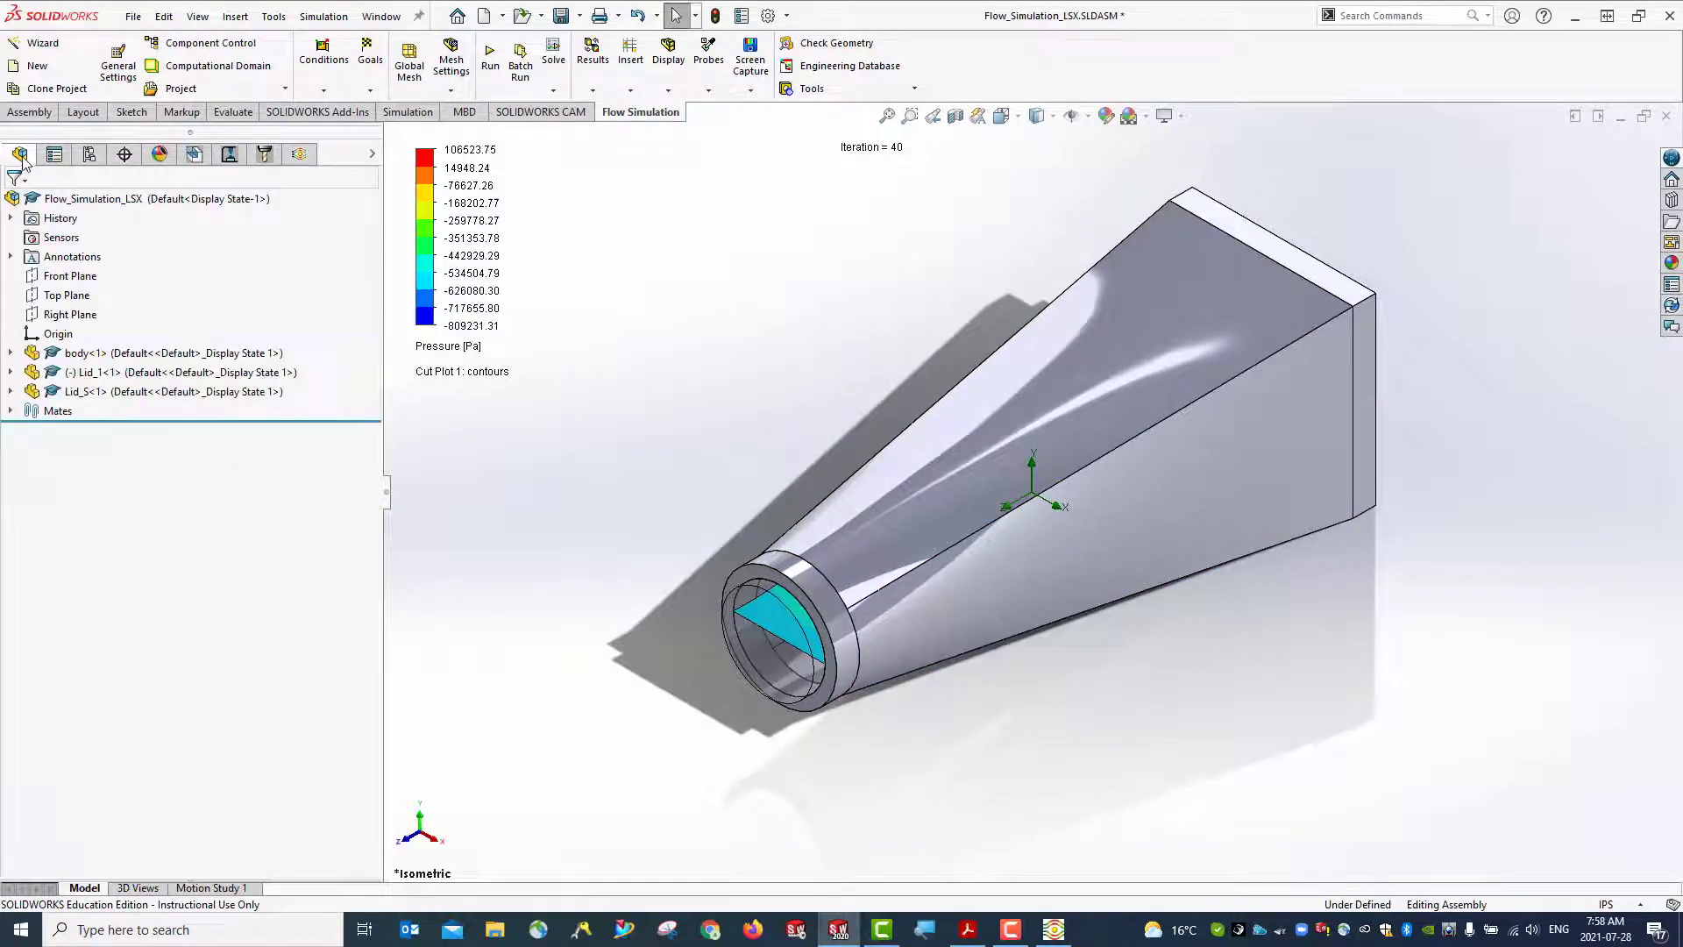
{"action": "right_click", "coordinate": [78, 354]}
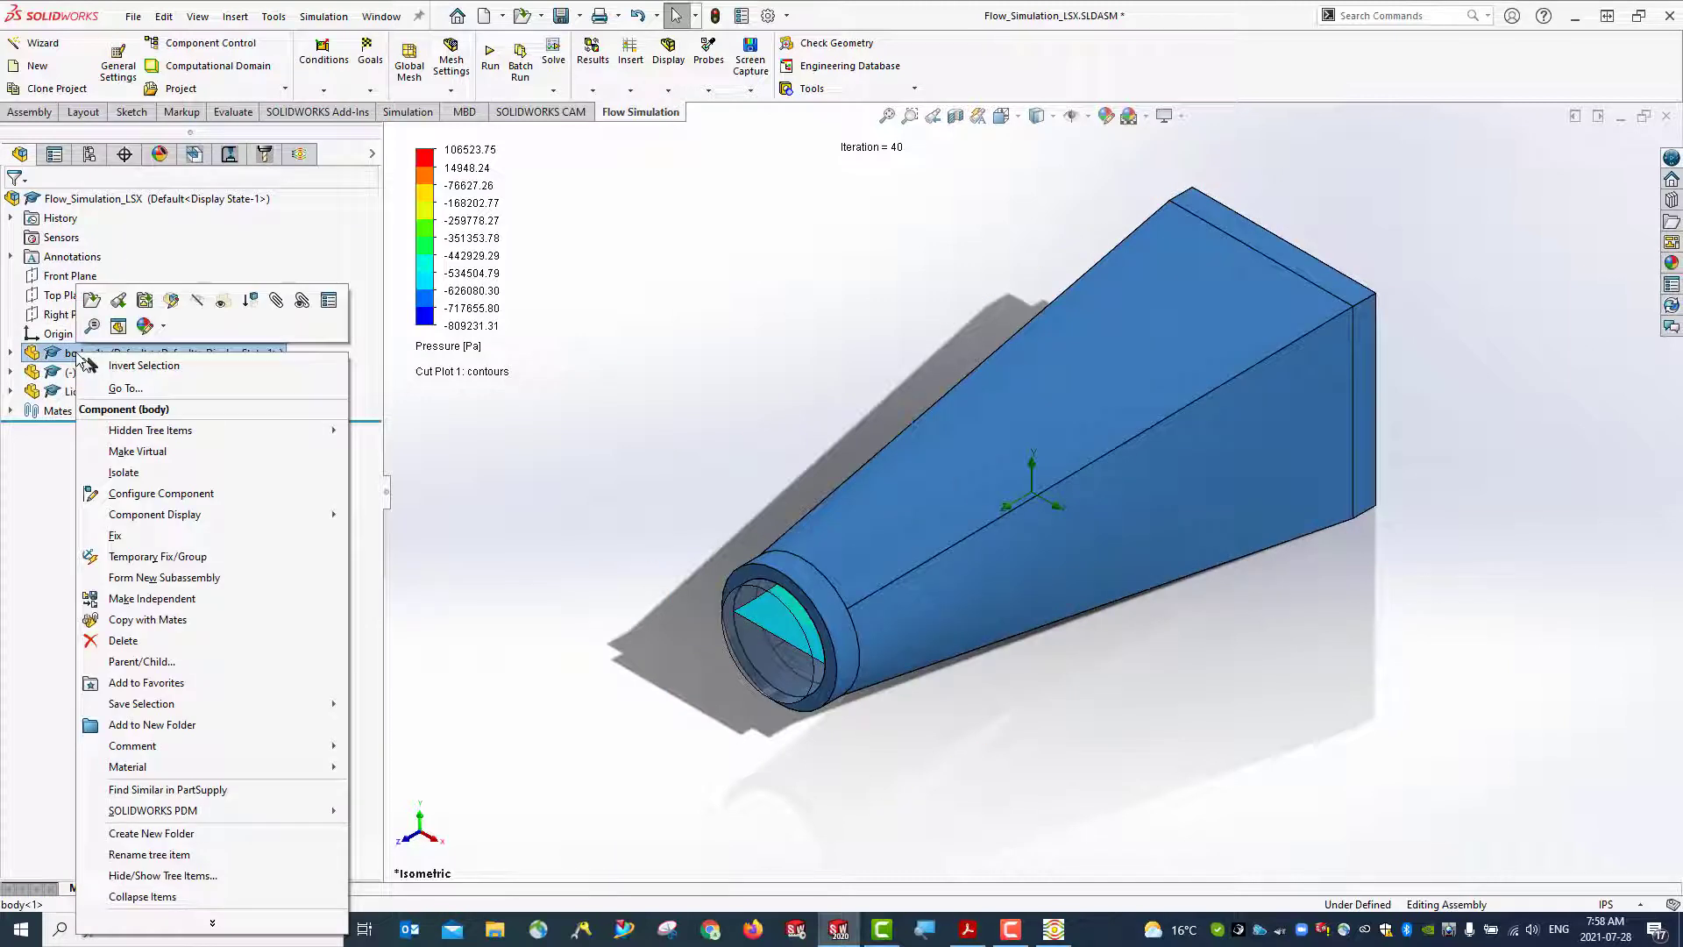
{"action": "left_click", "coordinate": [222, 304]}
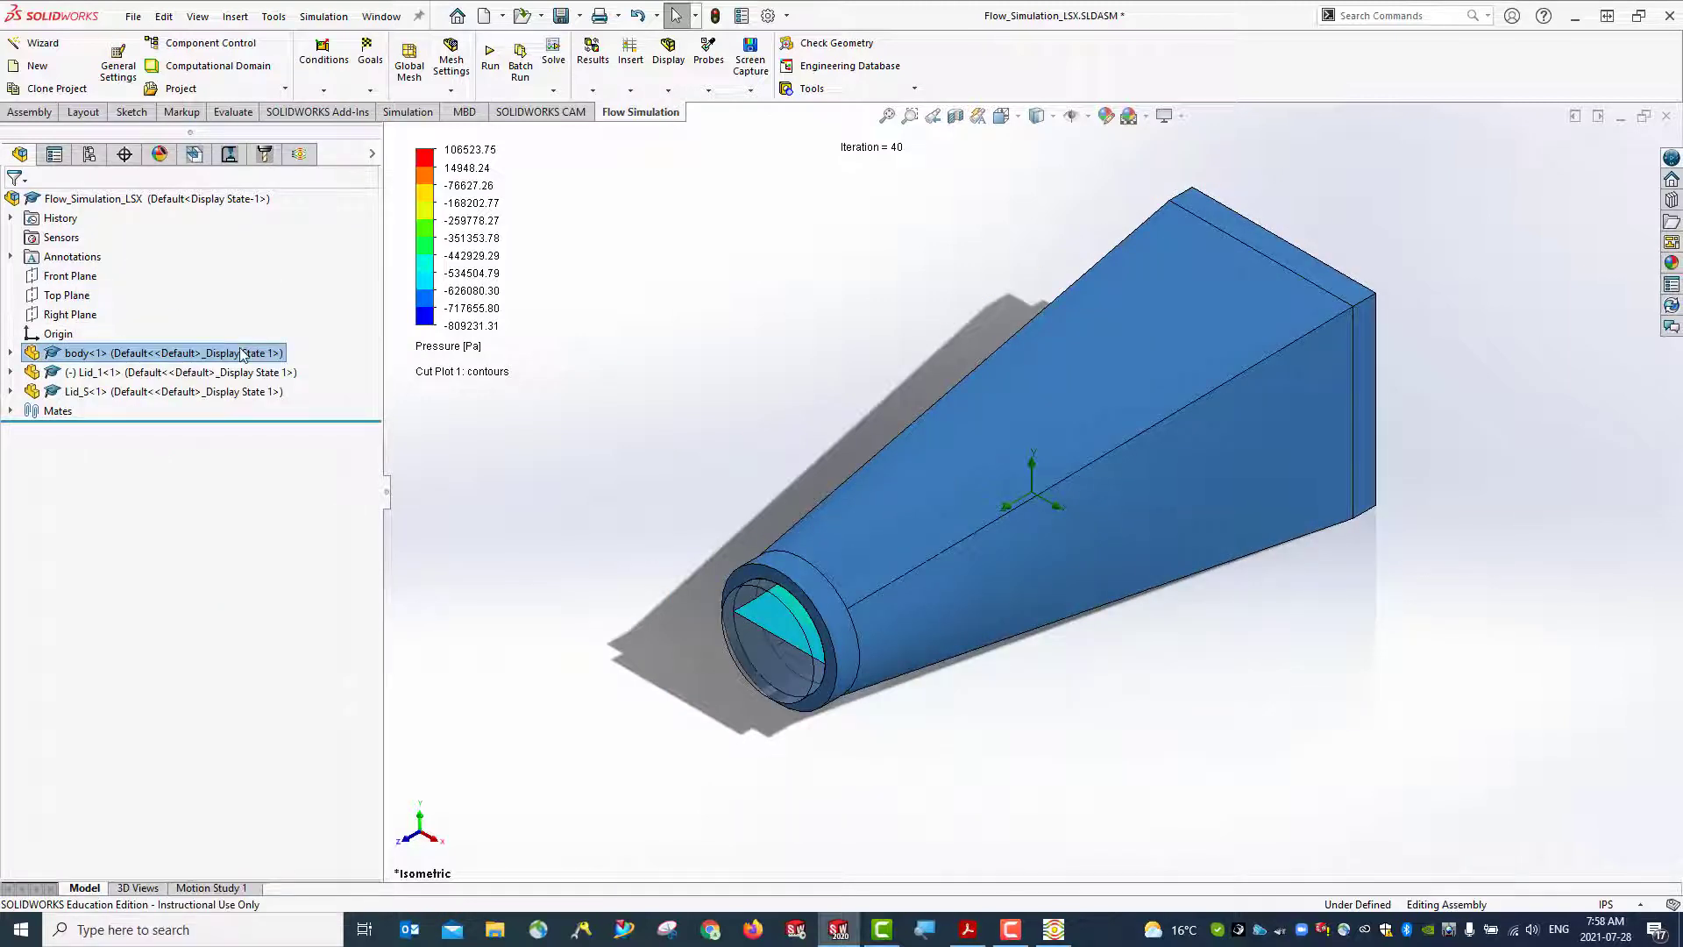
{"action": "right_click", "coordinate": [96, 374]}
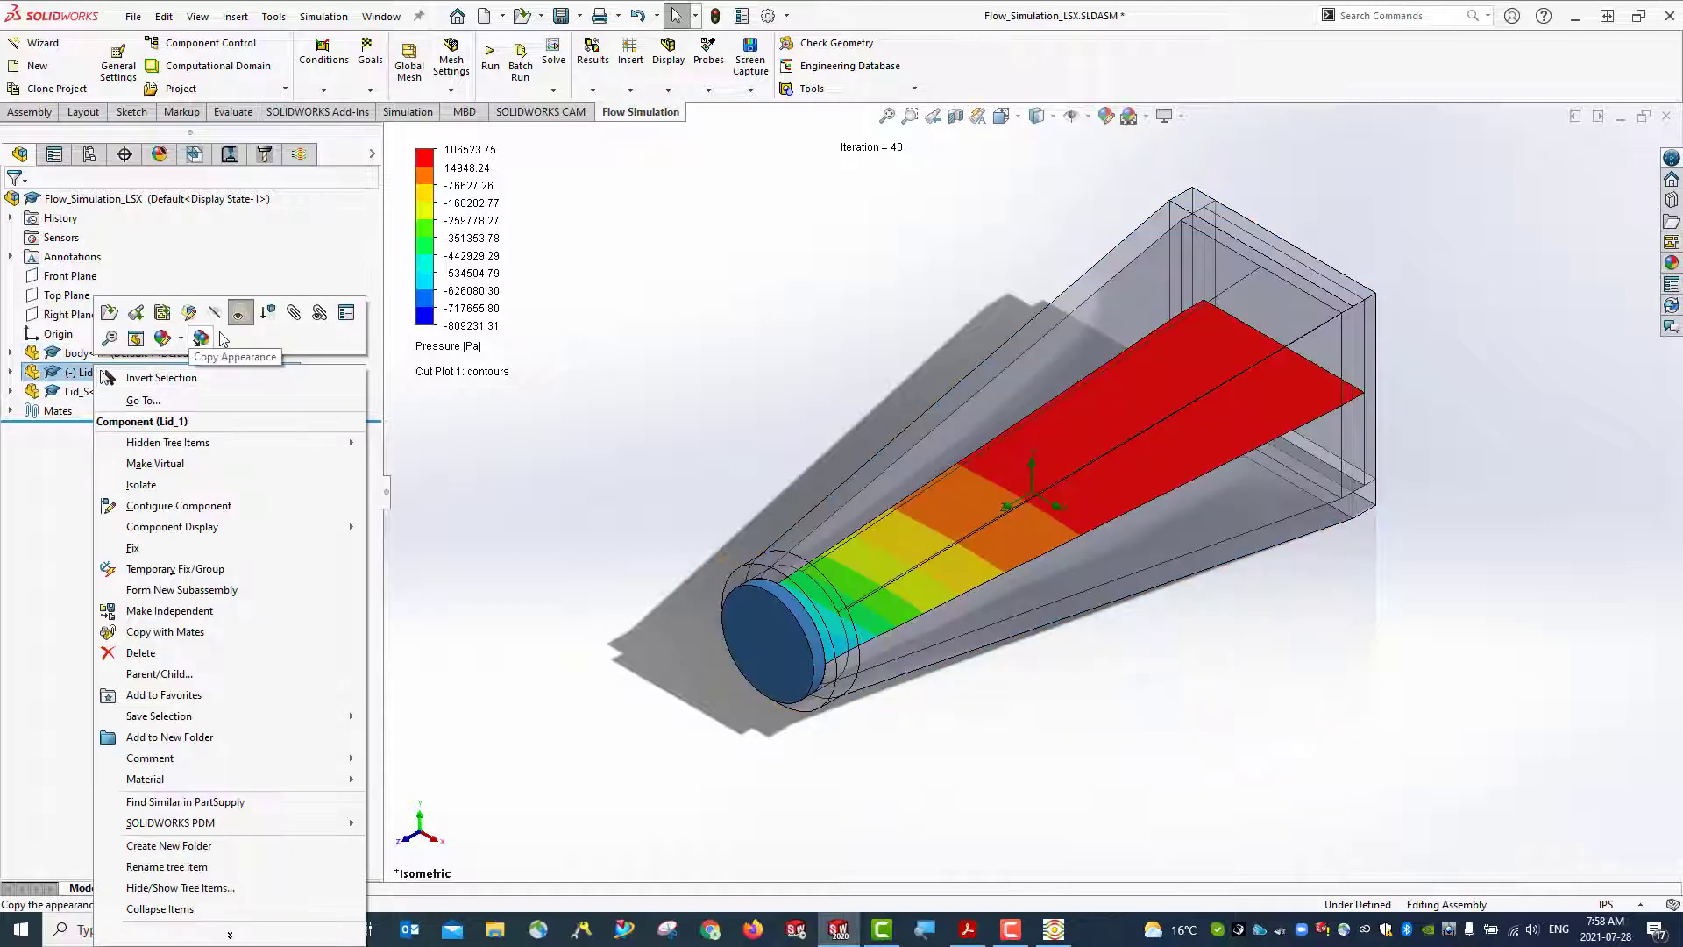
{"action": "left_click", "coordinate": [214, 320]}
{"action": "left_click", "coordinate": [75, 391]}
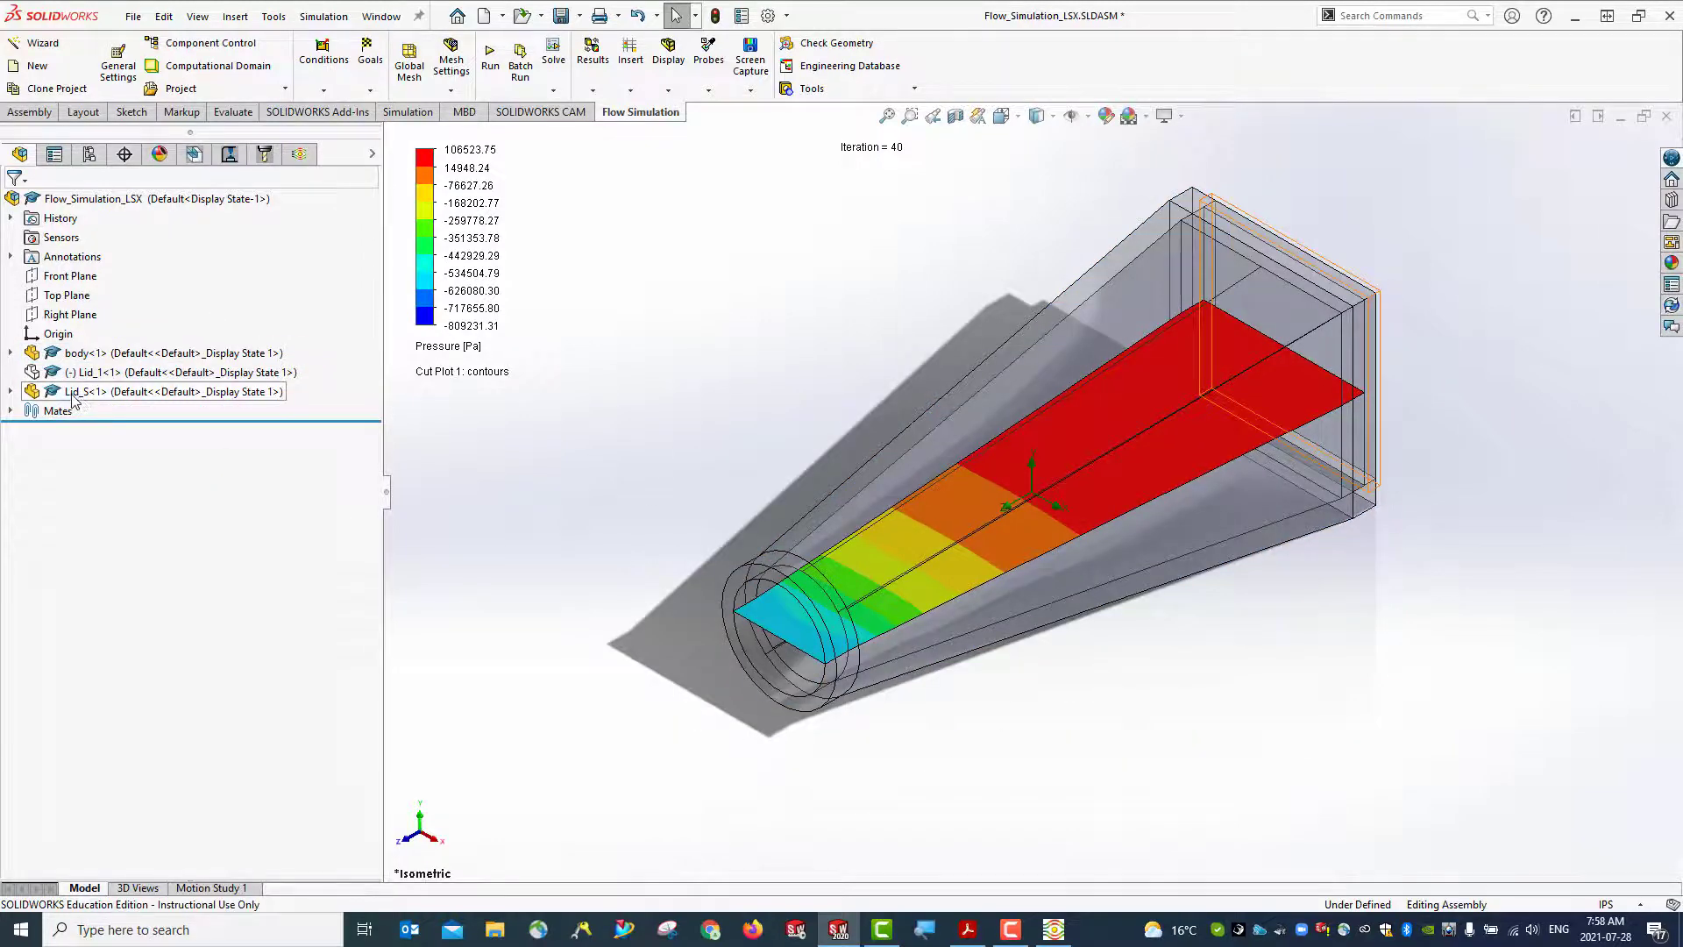
{"action": "right_click", "coordinate": [74, 391]}
{"action": "left_click", "coordinate": [217, 313]}
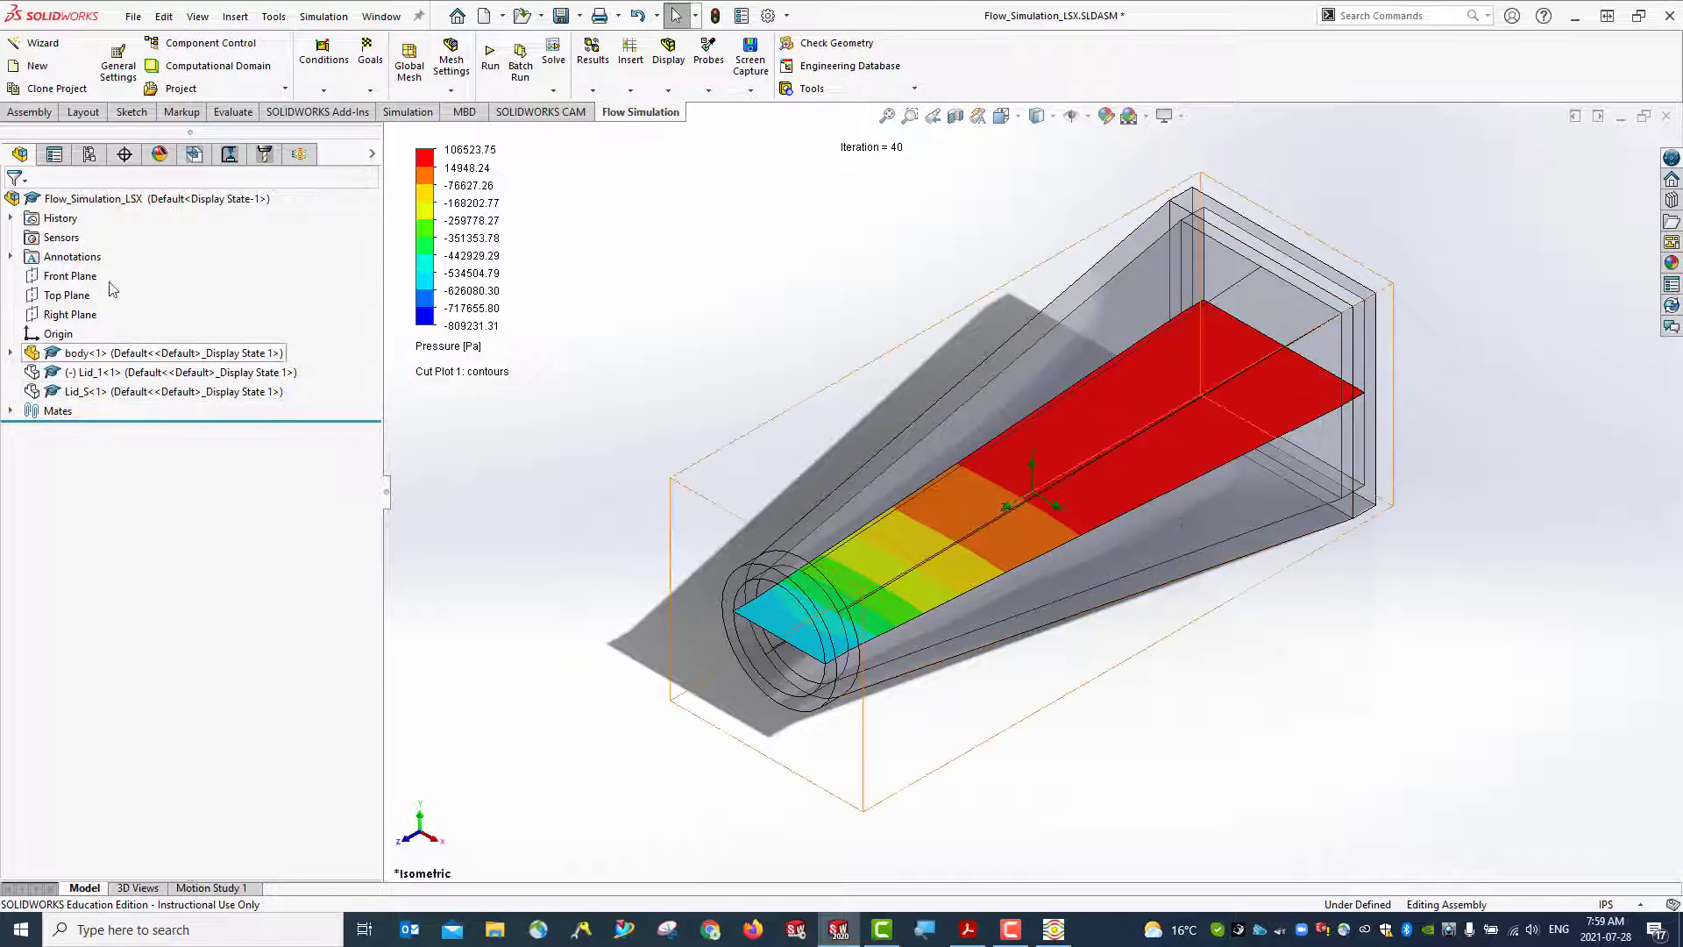
Return to the flow analysis tree and hide the Top Plane pressure plot, Cut Plot 1
{"action": "left_click", "coordinate": [299, 156]}
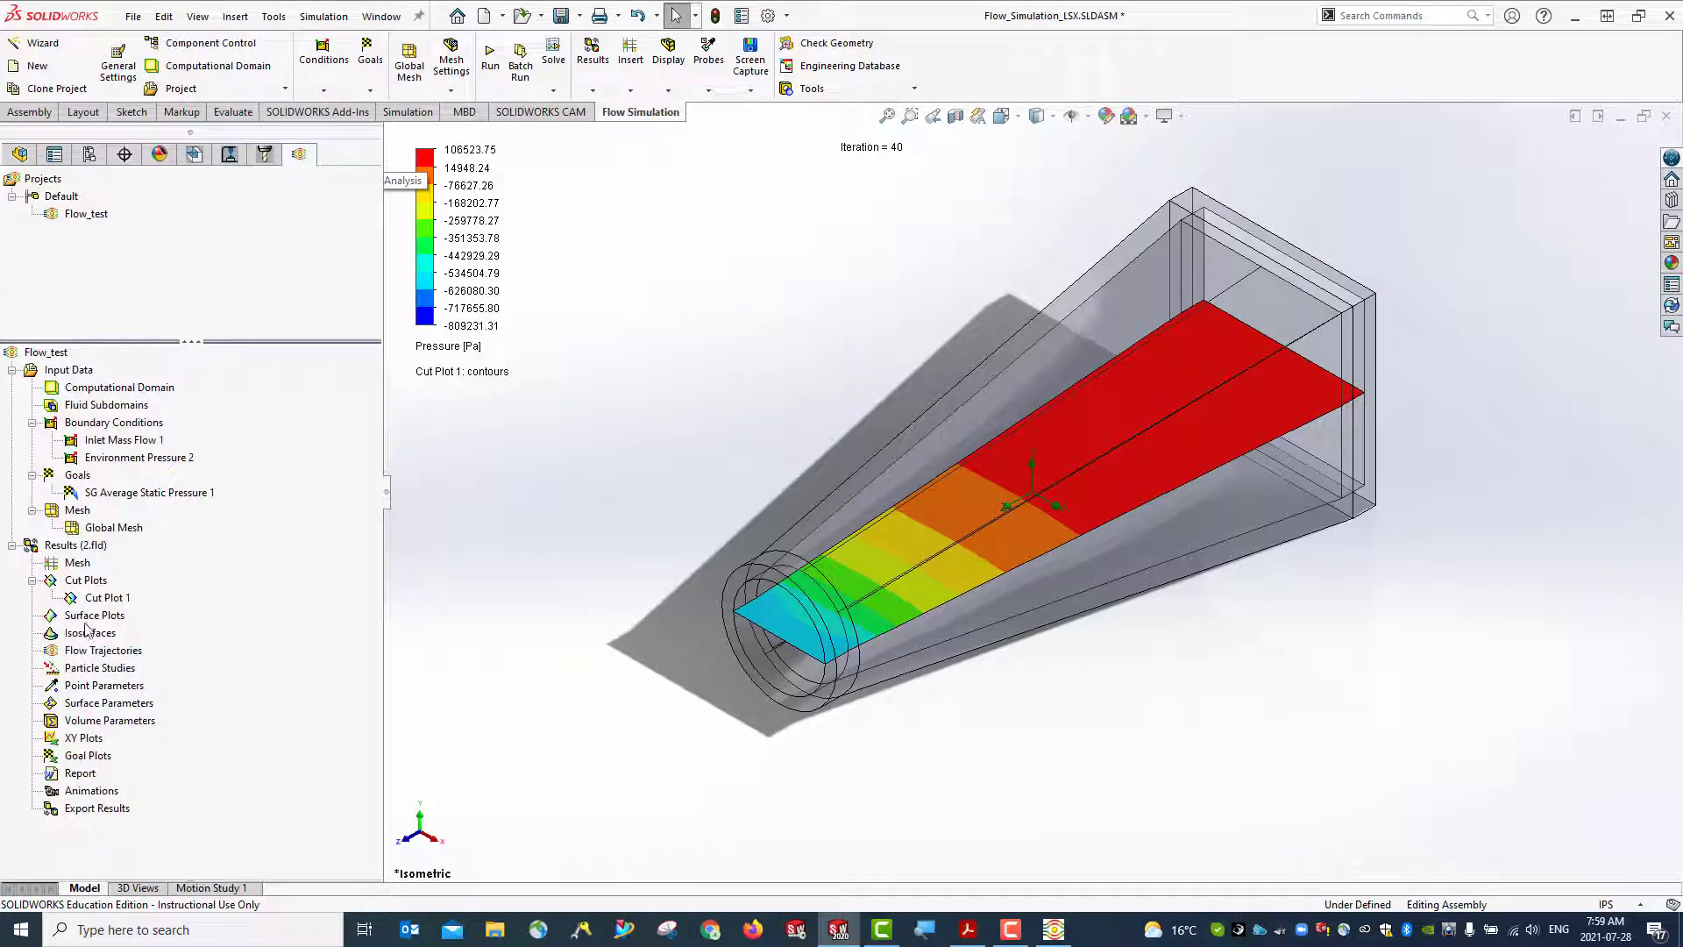
{"action": "right_click", "coordinate": [108, 600]}
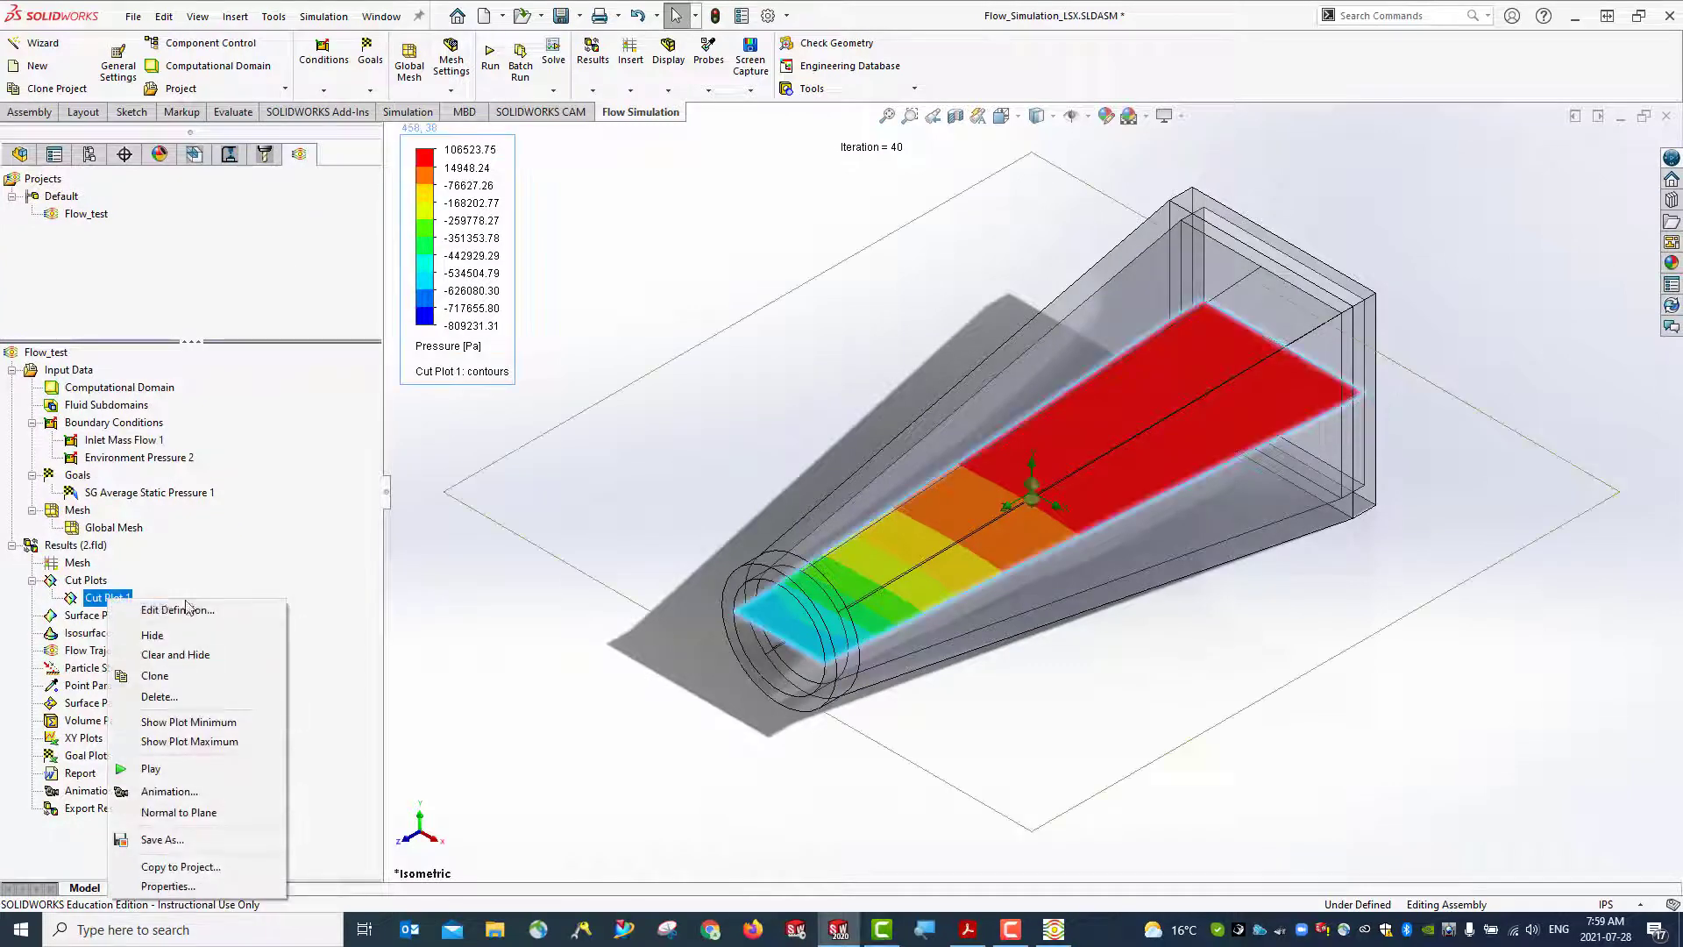
{"action": "left_click", "coordinate": [175, 638]}
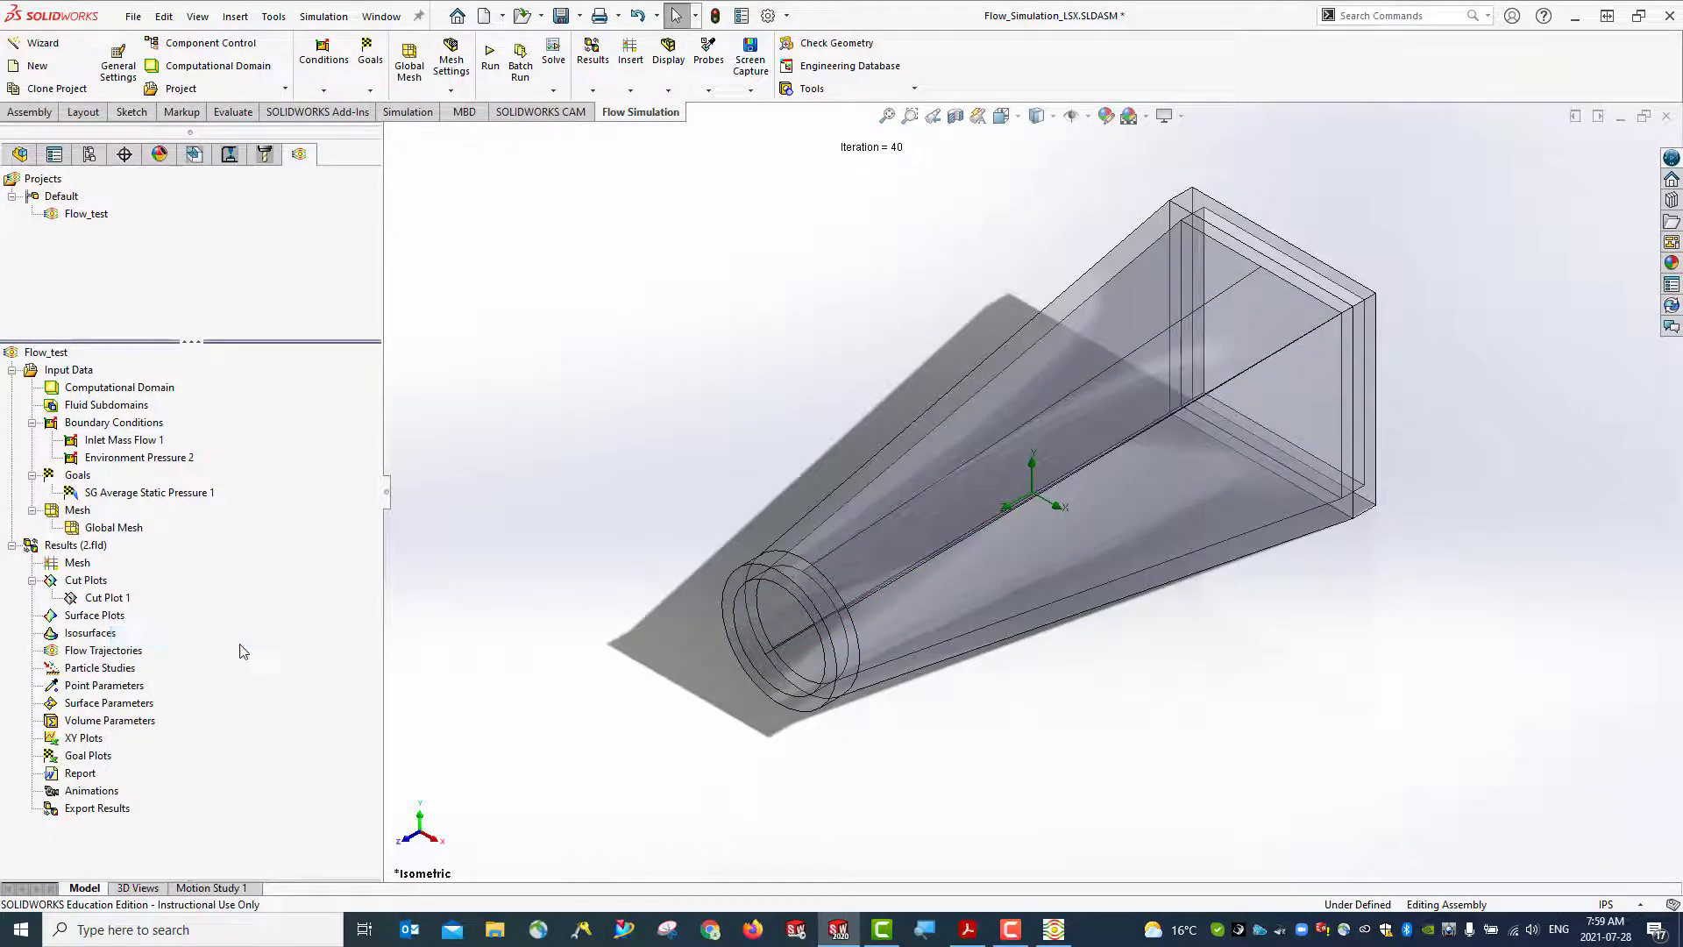
Insert a second cut plot on the Top Plane showing Velocity contours with 11 levels and a 0 m offset
{"action": "right_click", "coordinate": [100, 588]}
{"action": "left_click", "coordinate": [141, 598]}
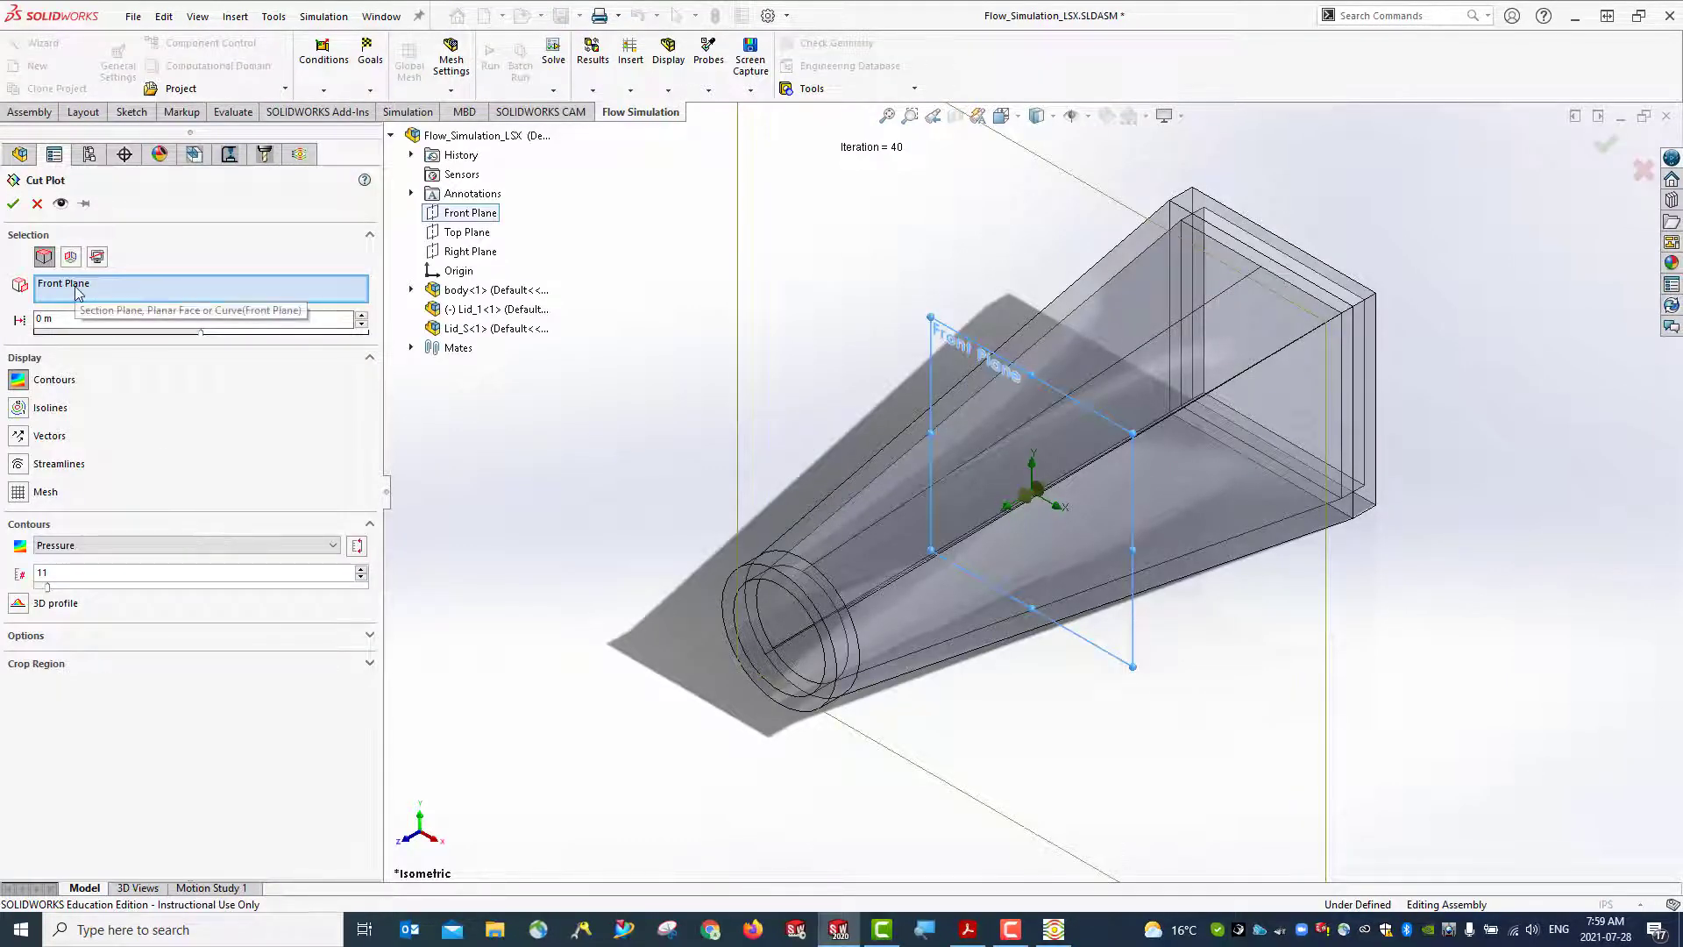
{"action": "left_click", "coordinate": [77, 285]}
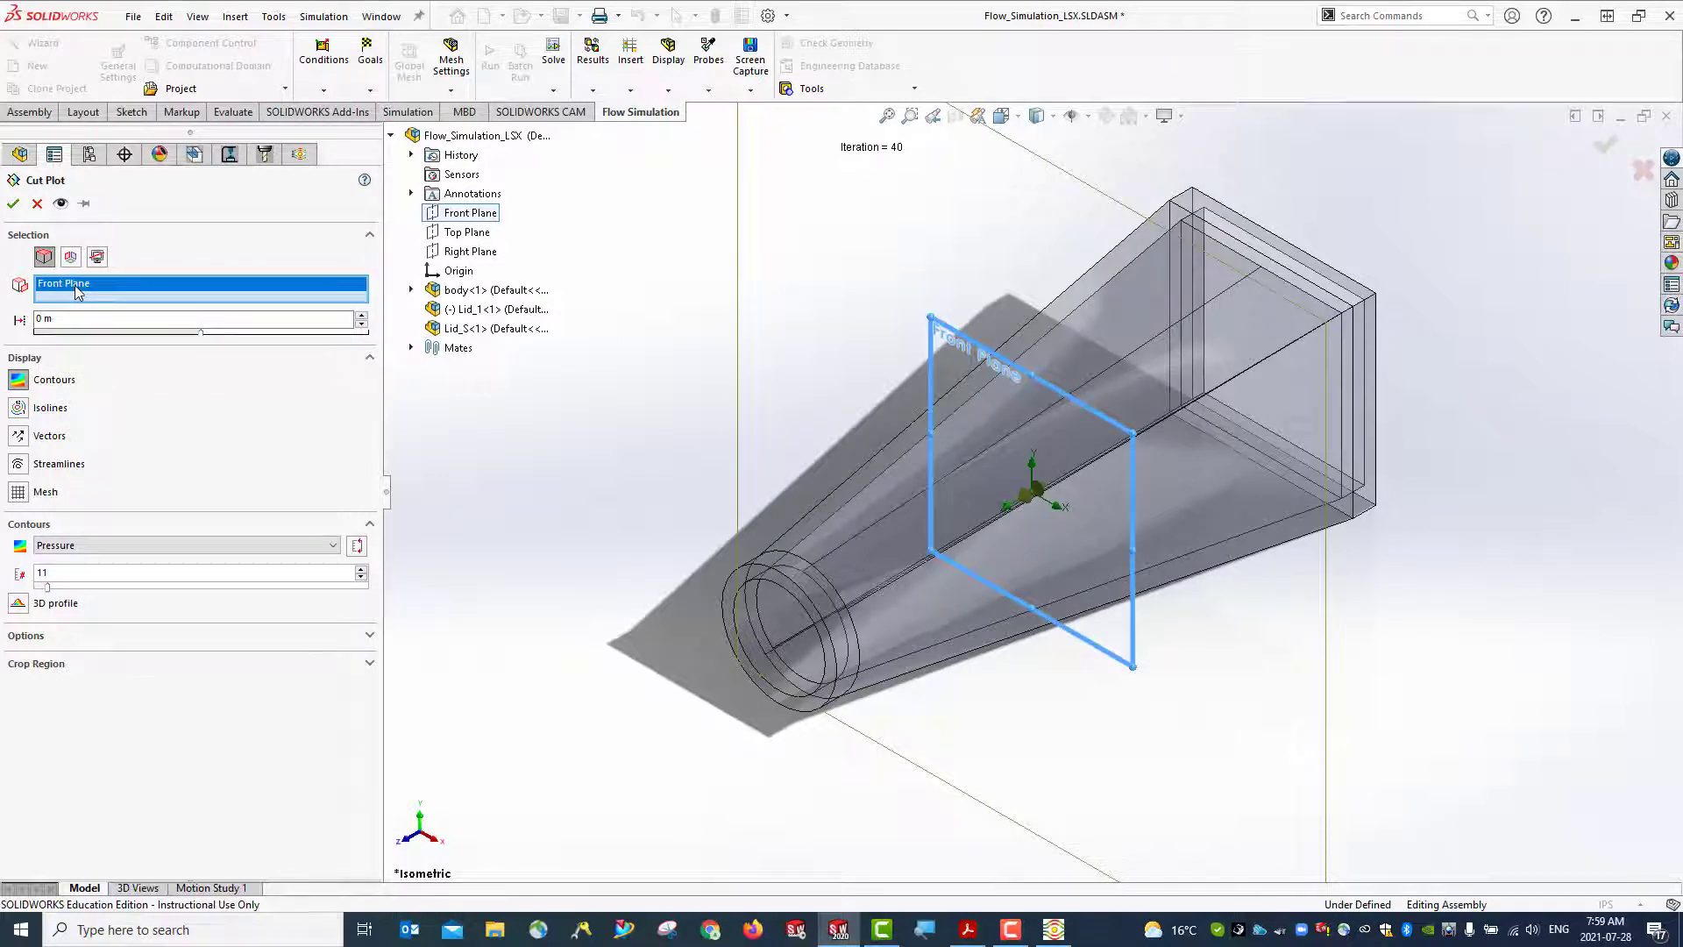
{"action": "left_click", "coordinate": [465, 233]}
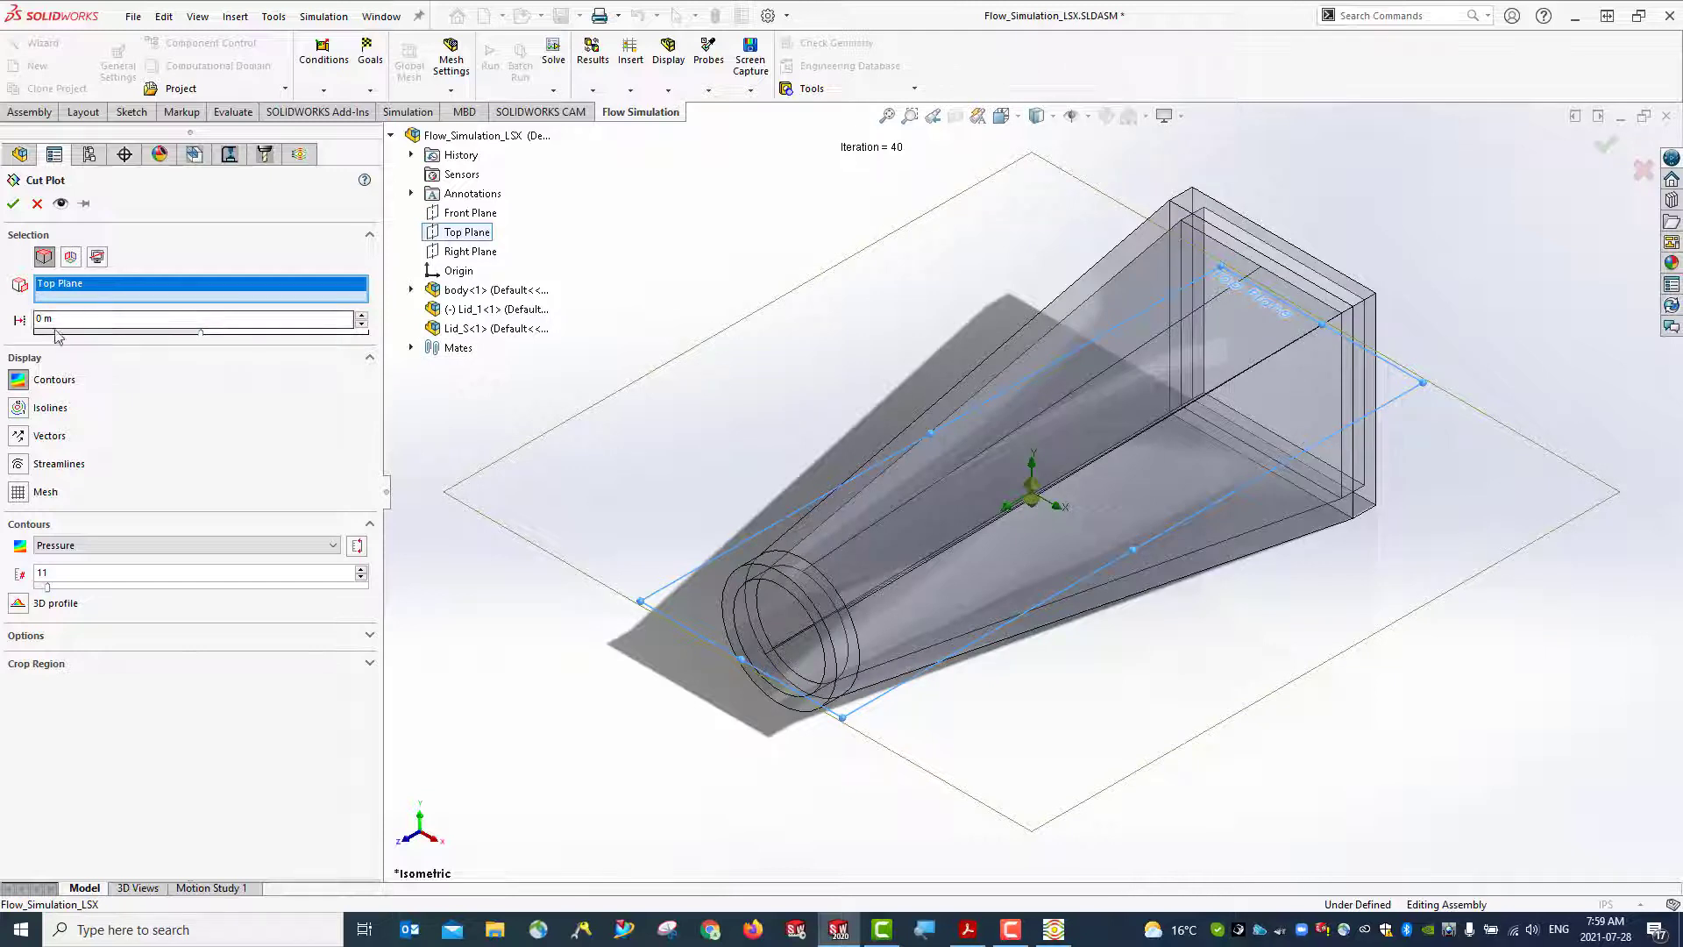
{"action": "left_click", "coordinate": [61, 545]}
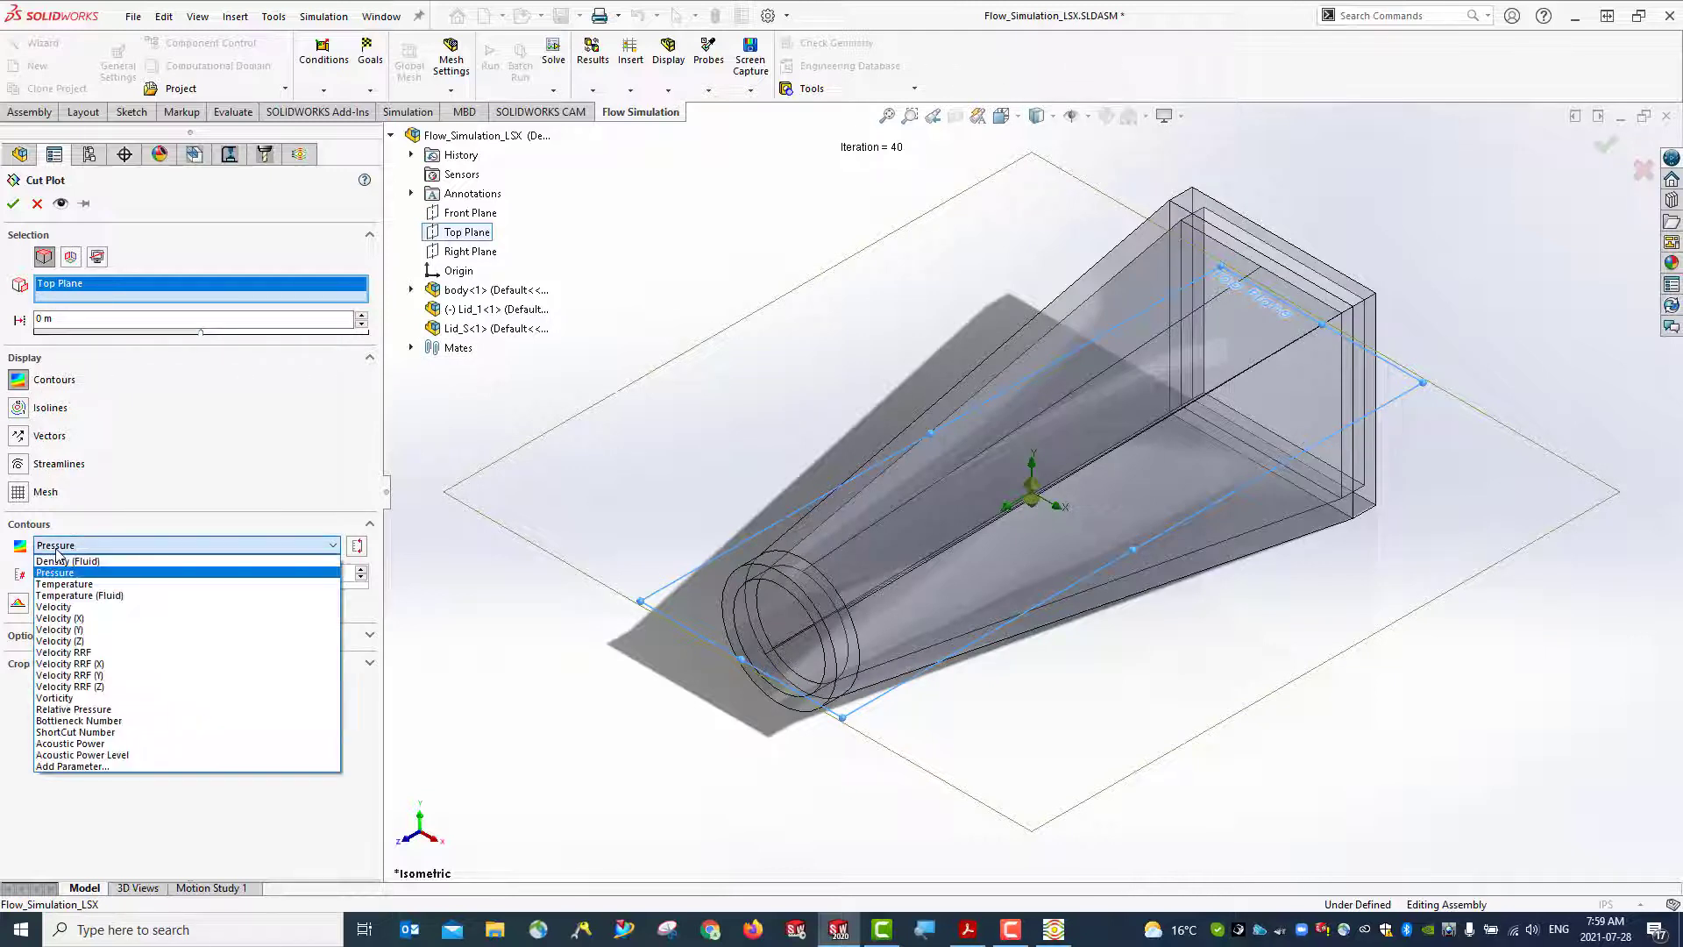
{"action": "left_click", "coordinate": [71, 607]}
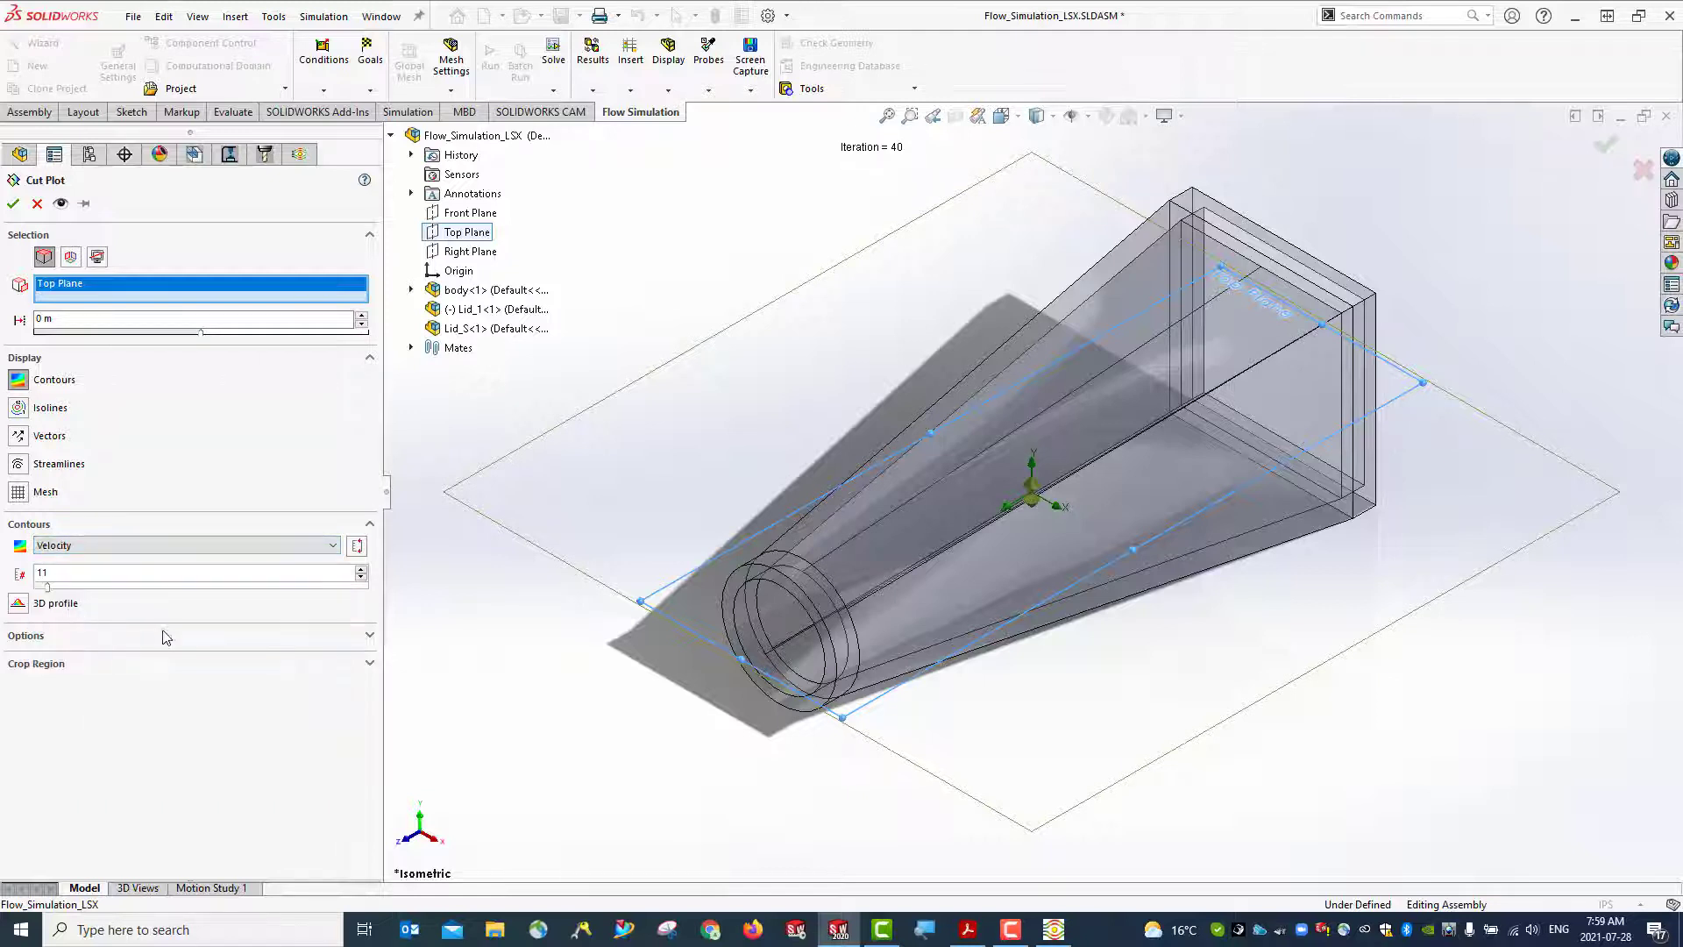
{"action": "left_click", "coordinate": [13, 204]}
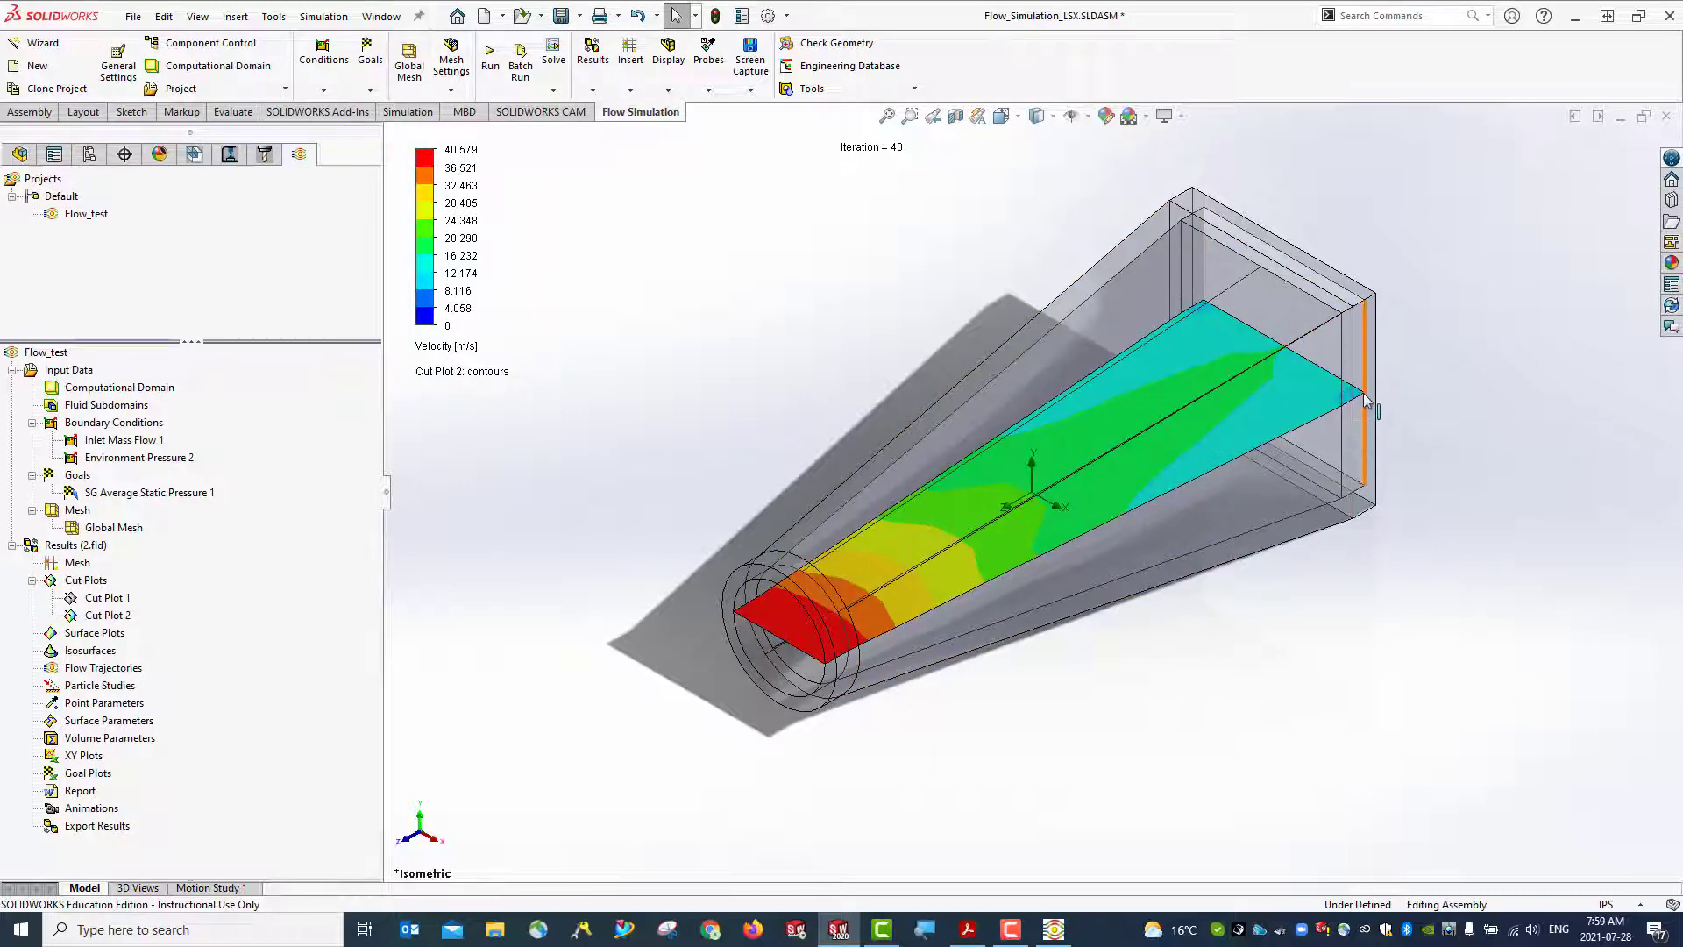
Hide the velocity plot, Cut Plot 2, and save the assembly
{"action": "right_click", "coordinate": [110, 623]}
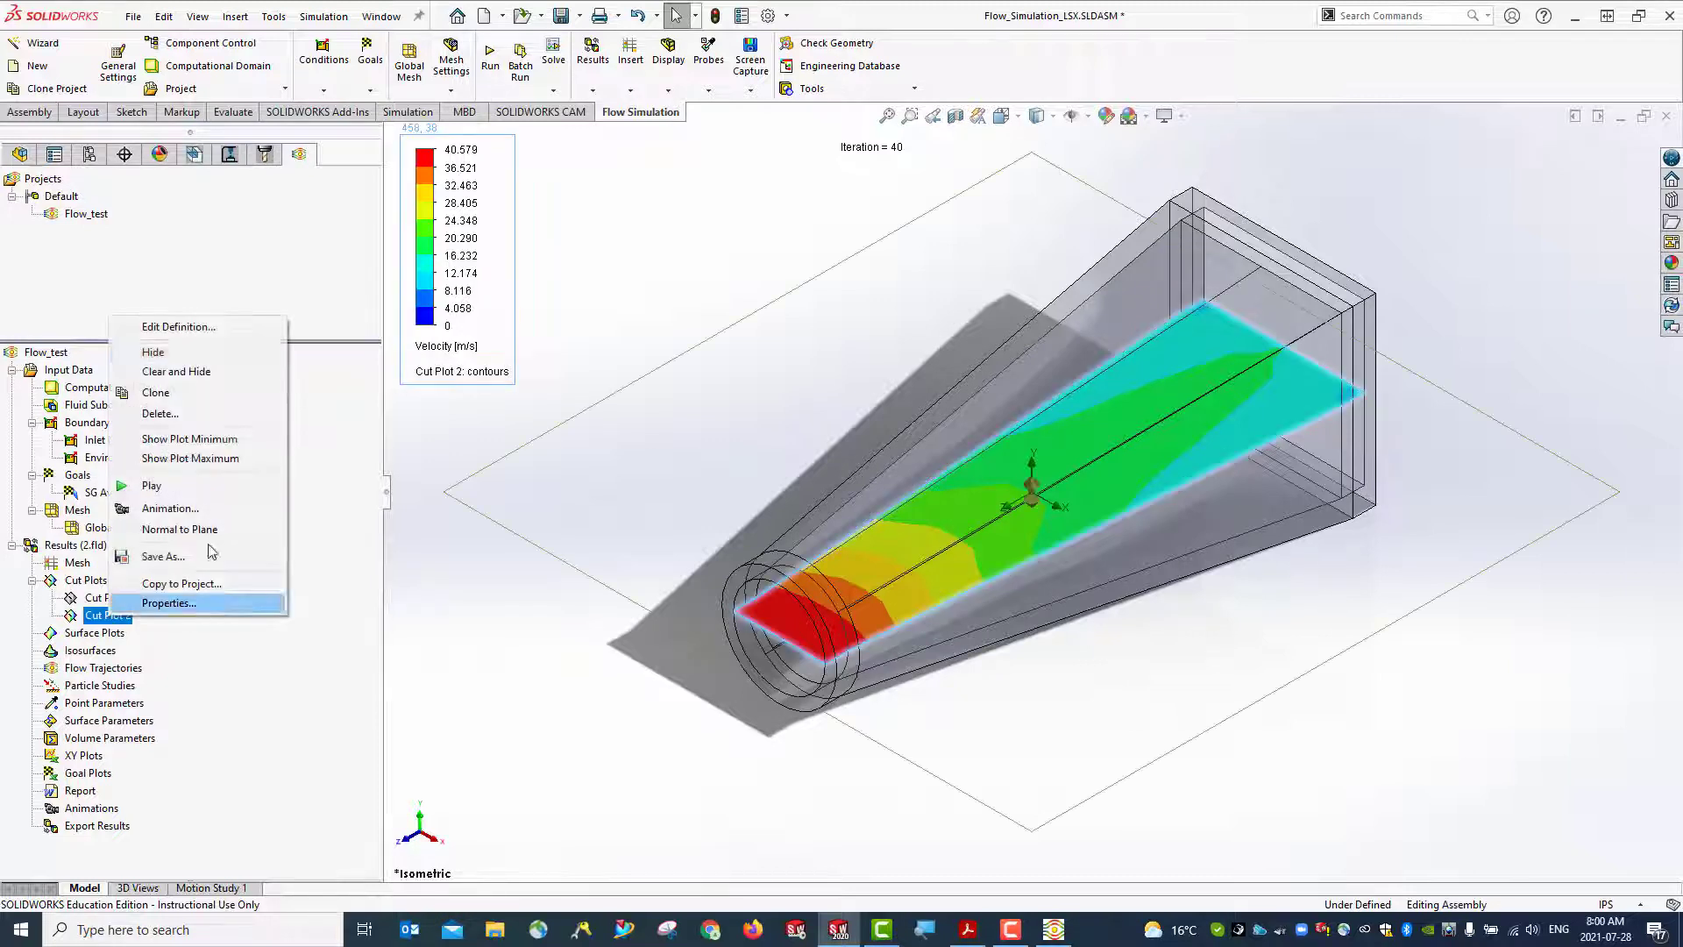
{"action": "left_click", "coordinate": [203, 350]}
{"action": "left_click", "coordinate": [561, 15]}
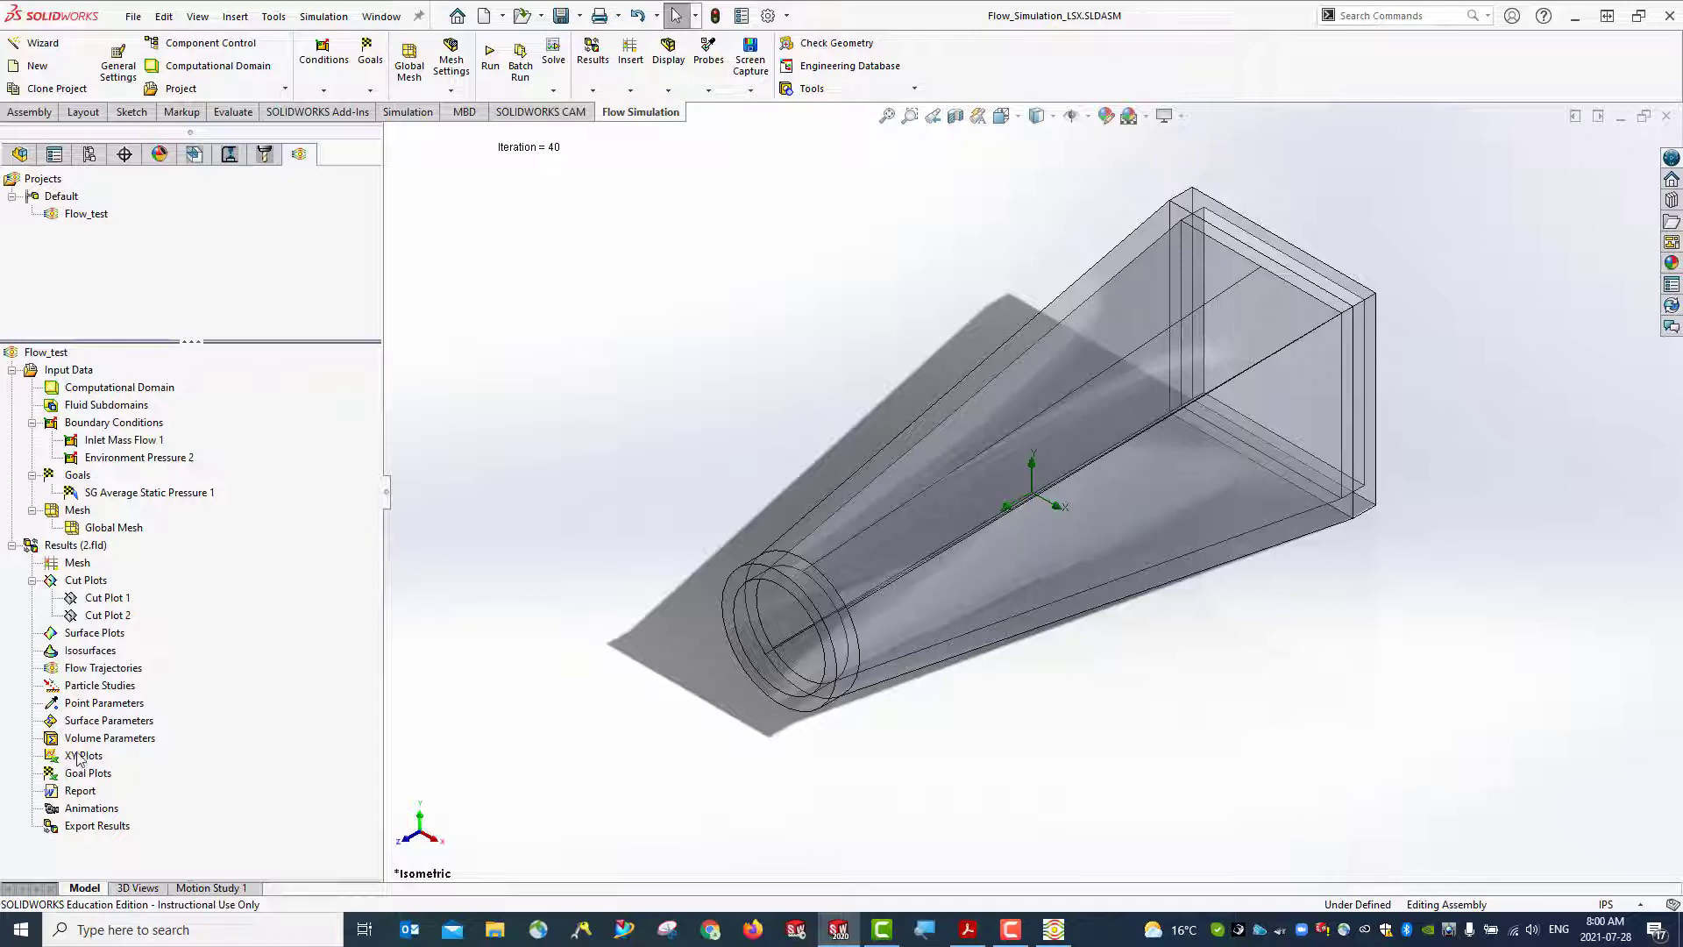
Begin a new Flow Trajectories plot in the Flow_test results
{"action": "right_click", "coordinate": [118, 672]}
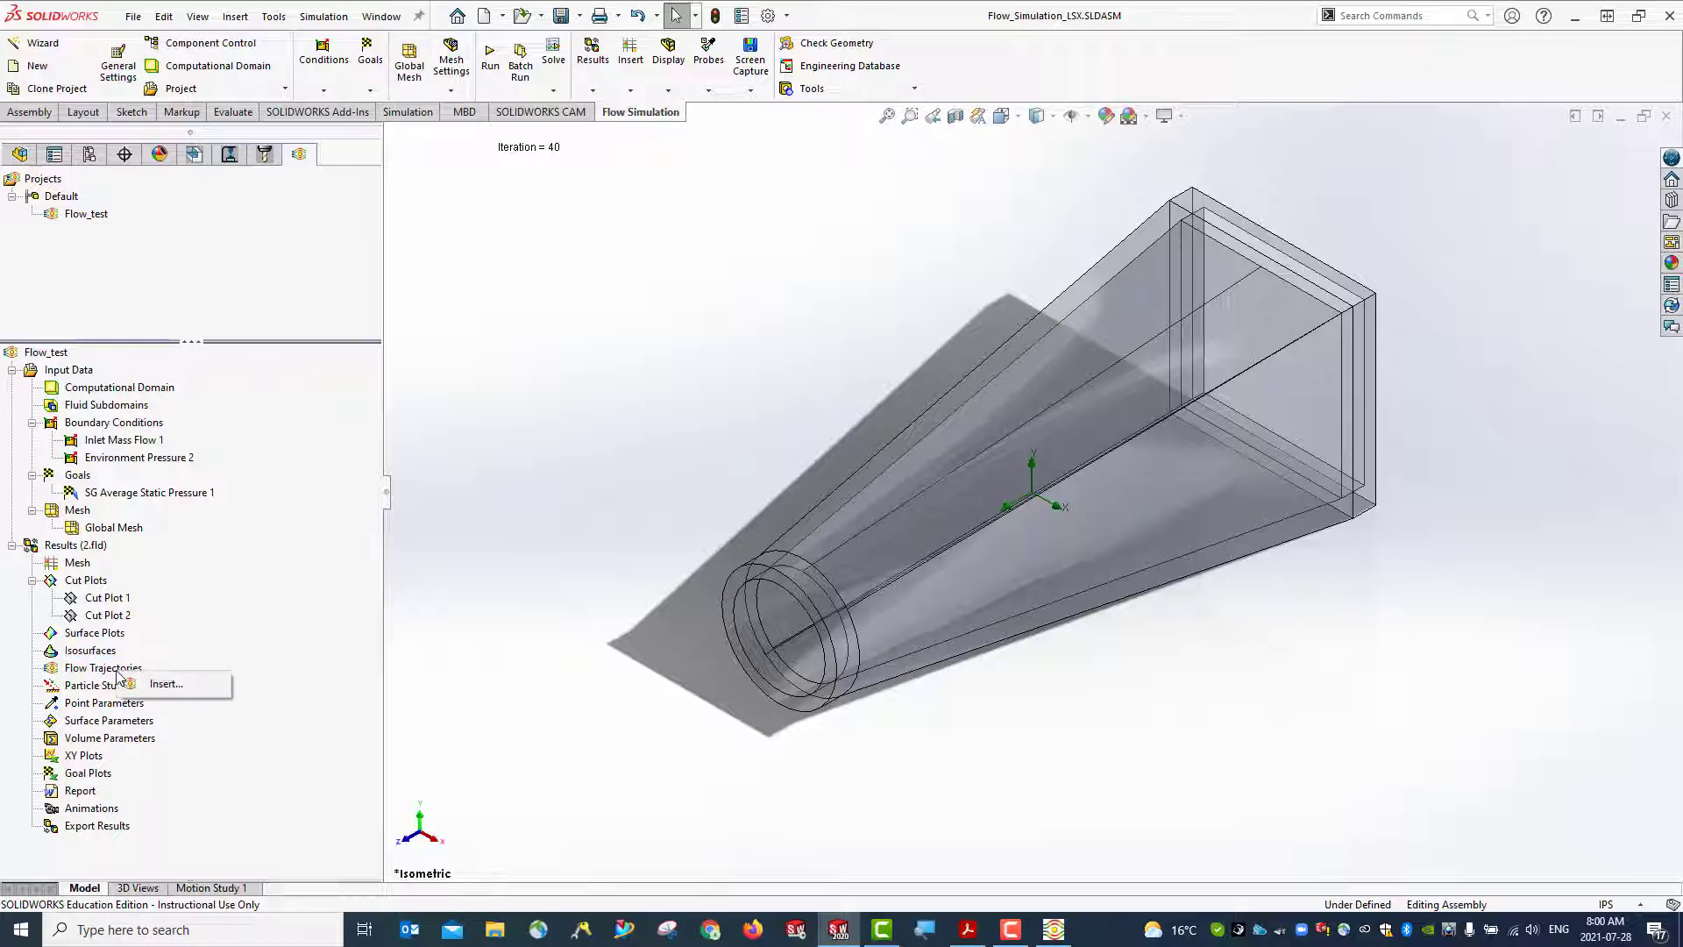
{"action": "left_click", "coordinate": [166, 688]}
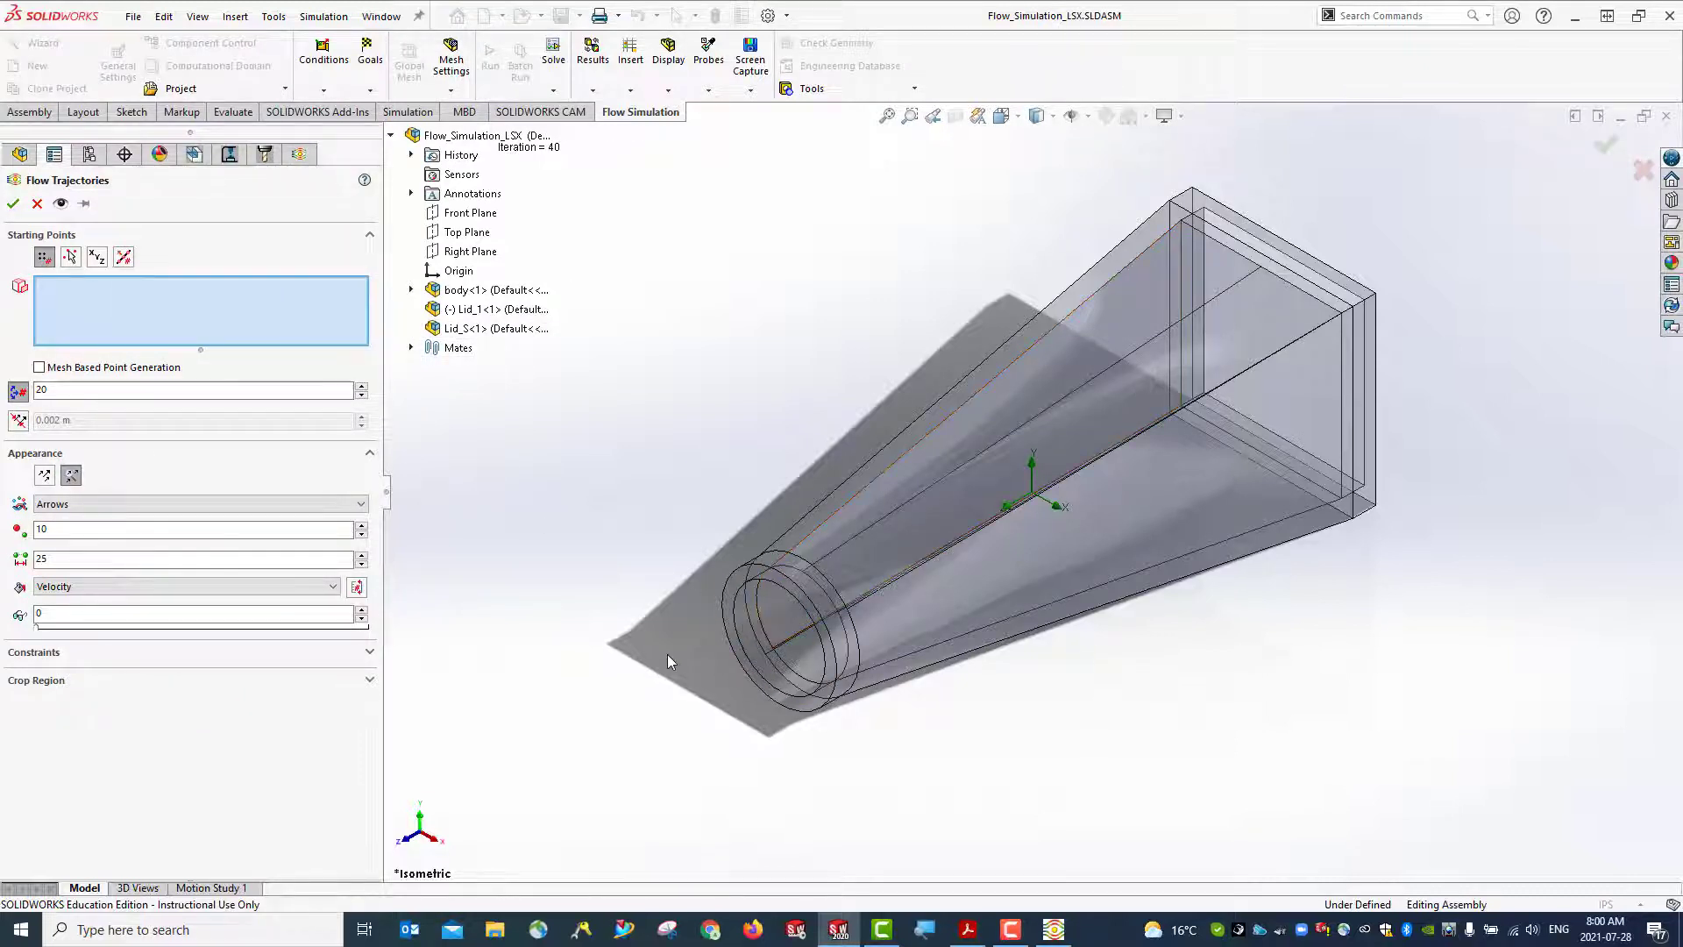
{"action": "middle_click_drag", "start_coordinate": [671, 649], "coordinate": [545, 571]}
{"action": "right_click", "coordinate": [474, 330]}
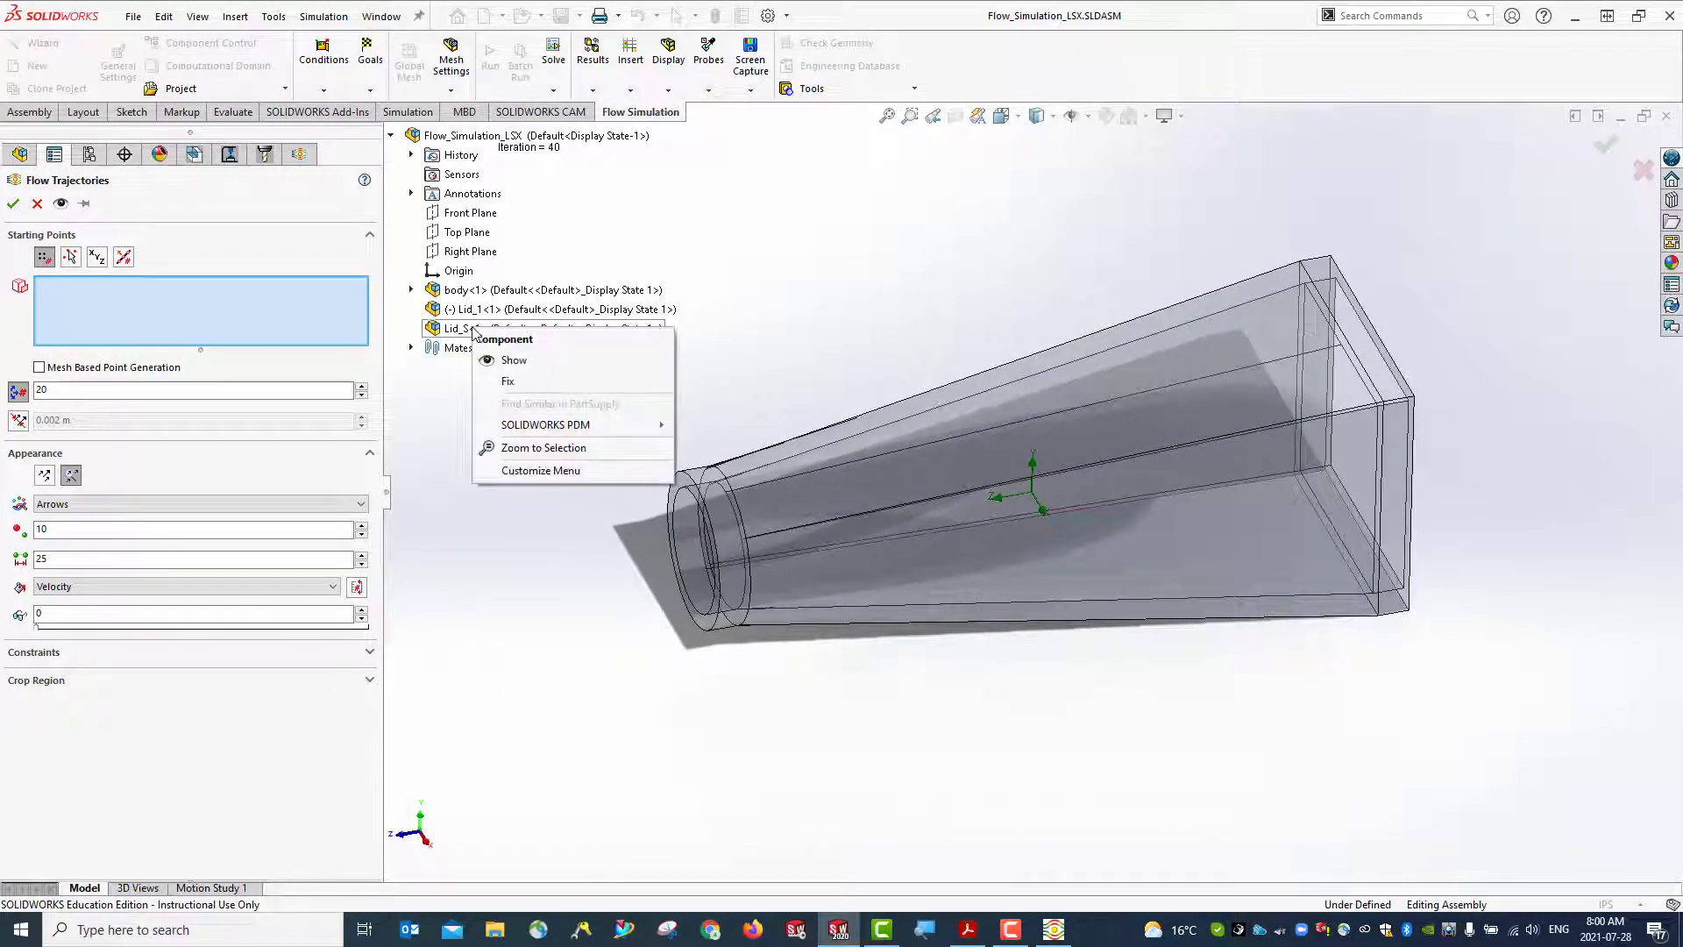
{"action": "left_click", "coordinate": [512, 370]}
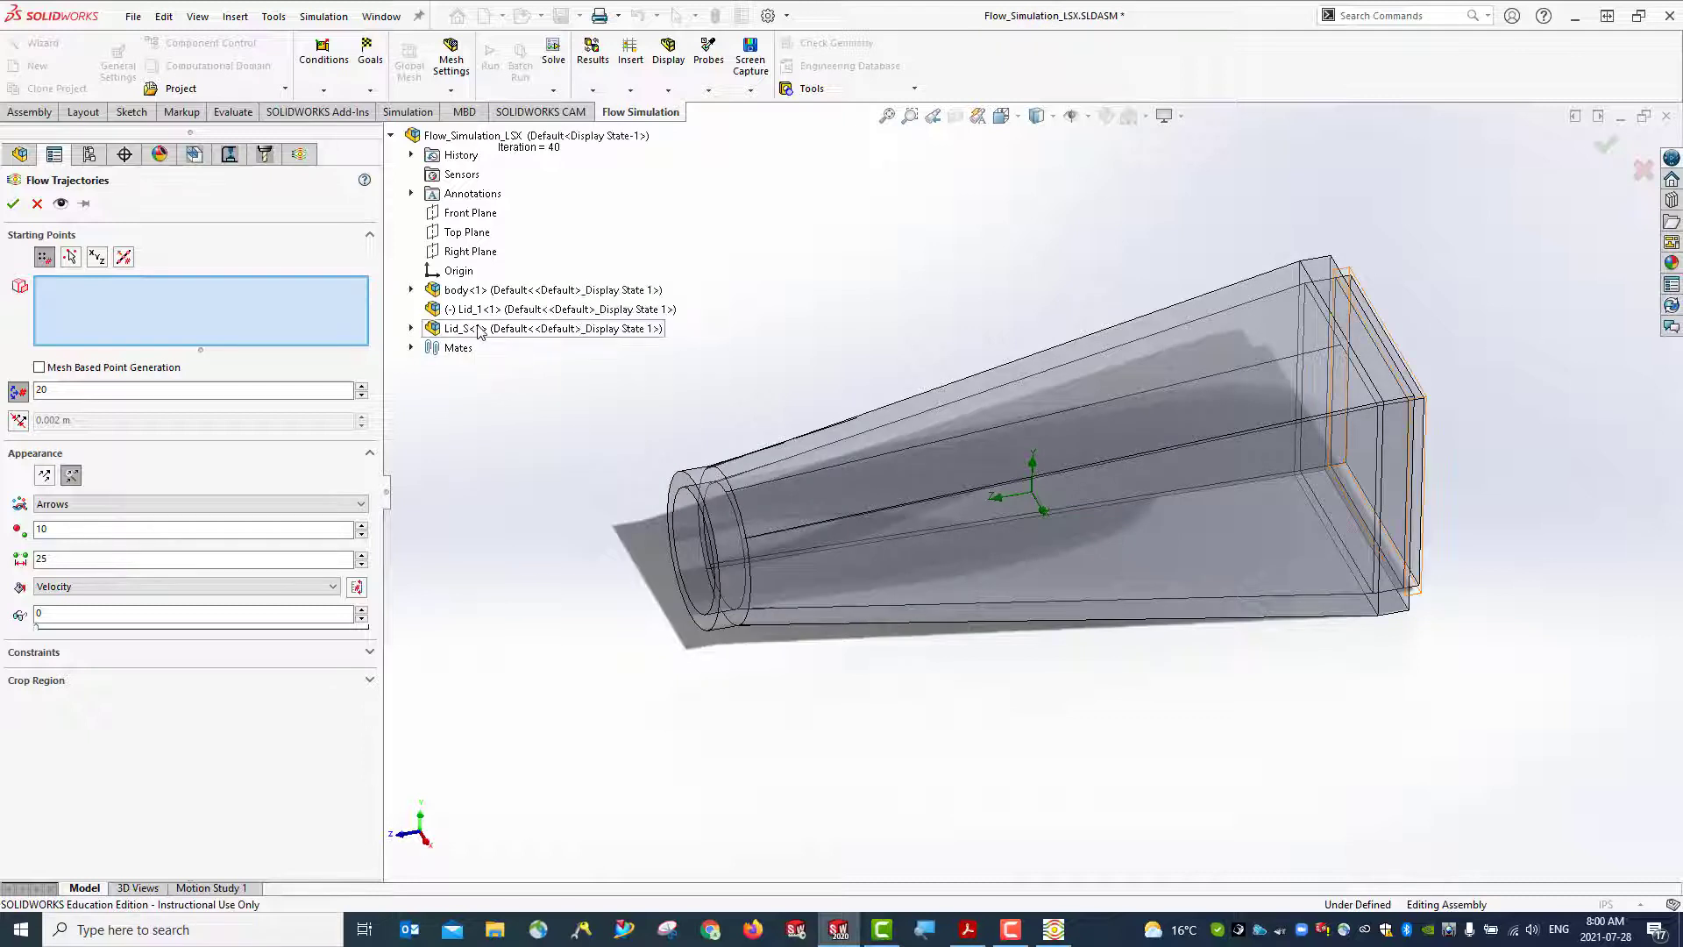
{"action": "right_click", "coordinate": [475, 329]}
{"action": "left_click", "coordinate": [517, 359]}
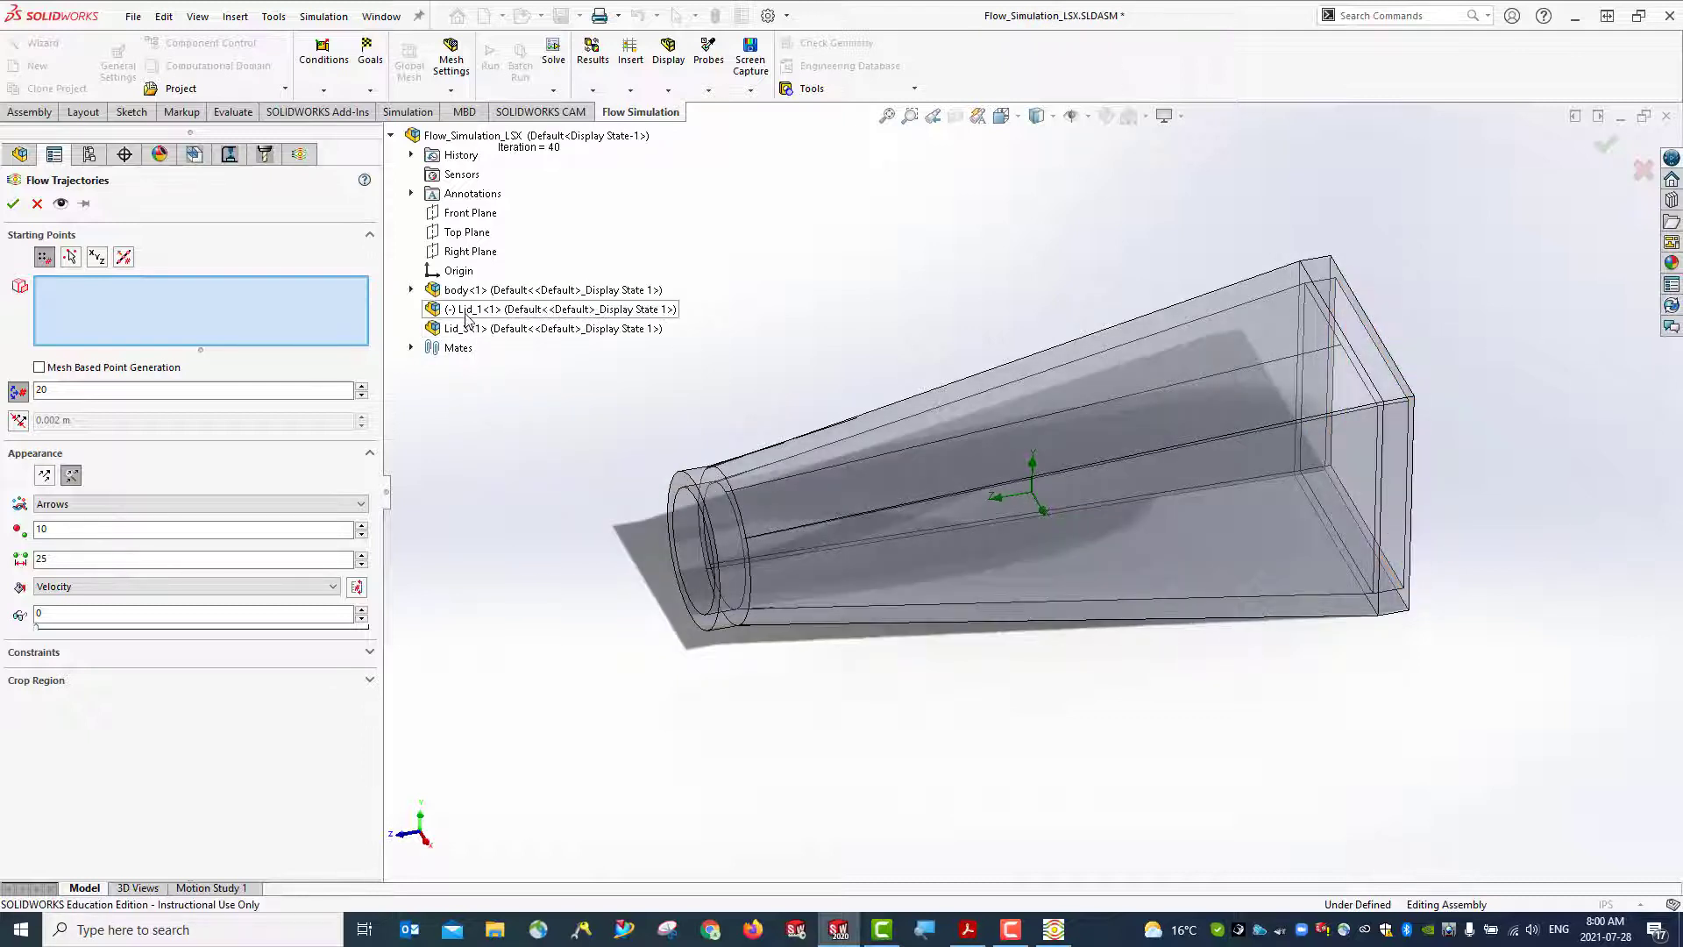
Show the Lid_1 component and hide the body component to expose the lid at the round end
{"action": "right_click", "coordinate": [468, 320]}
{"action": "left_click", "coordinate": [496, 344]}
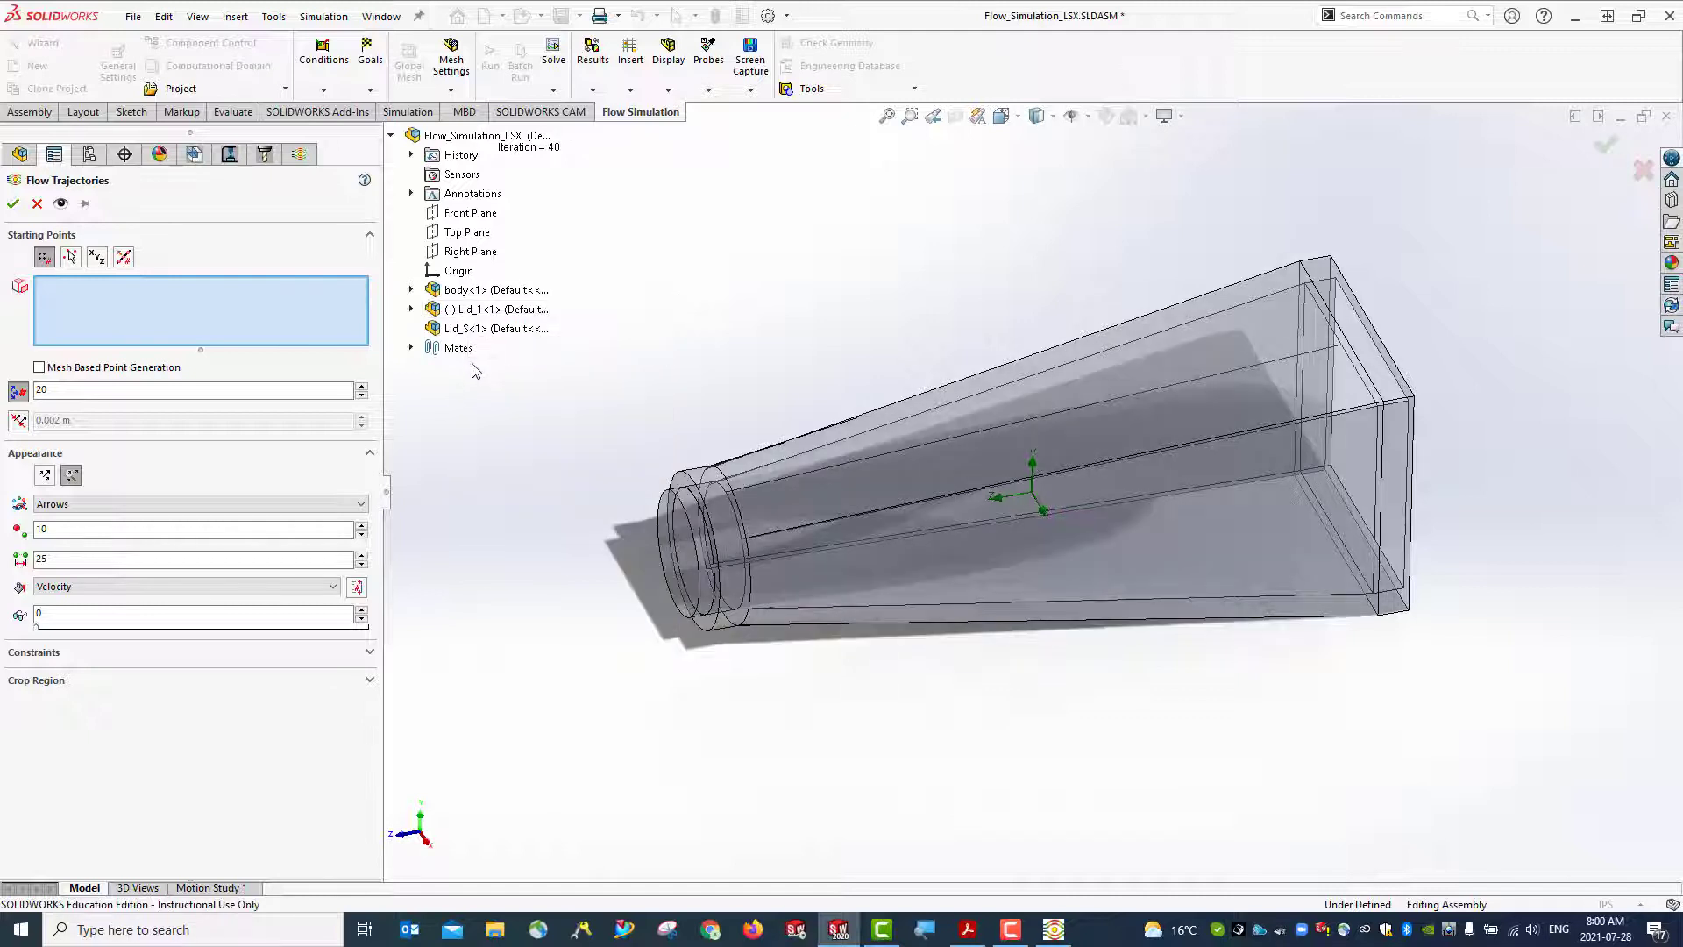
{"action": "right_click", "coordinate": [453, 290]}
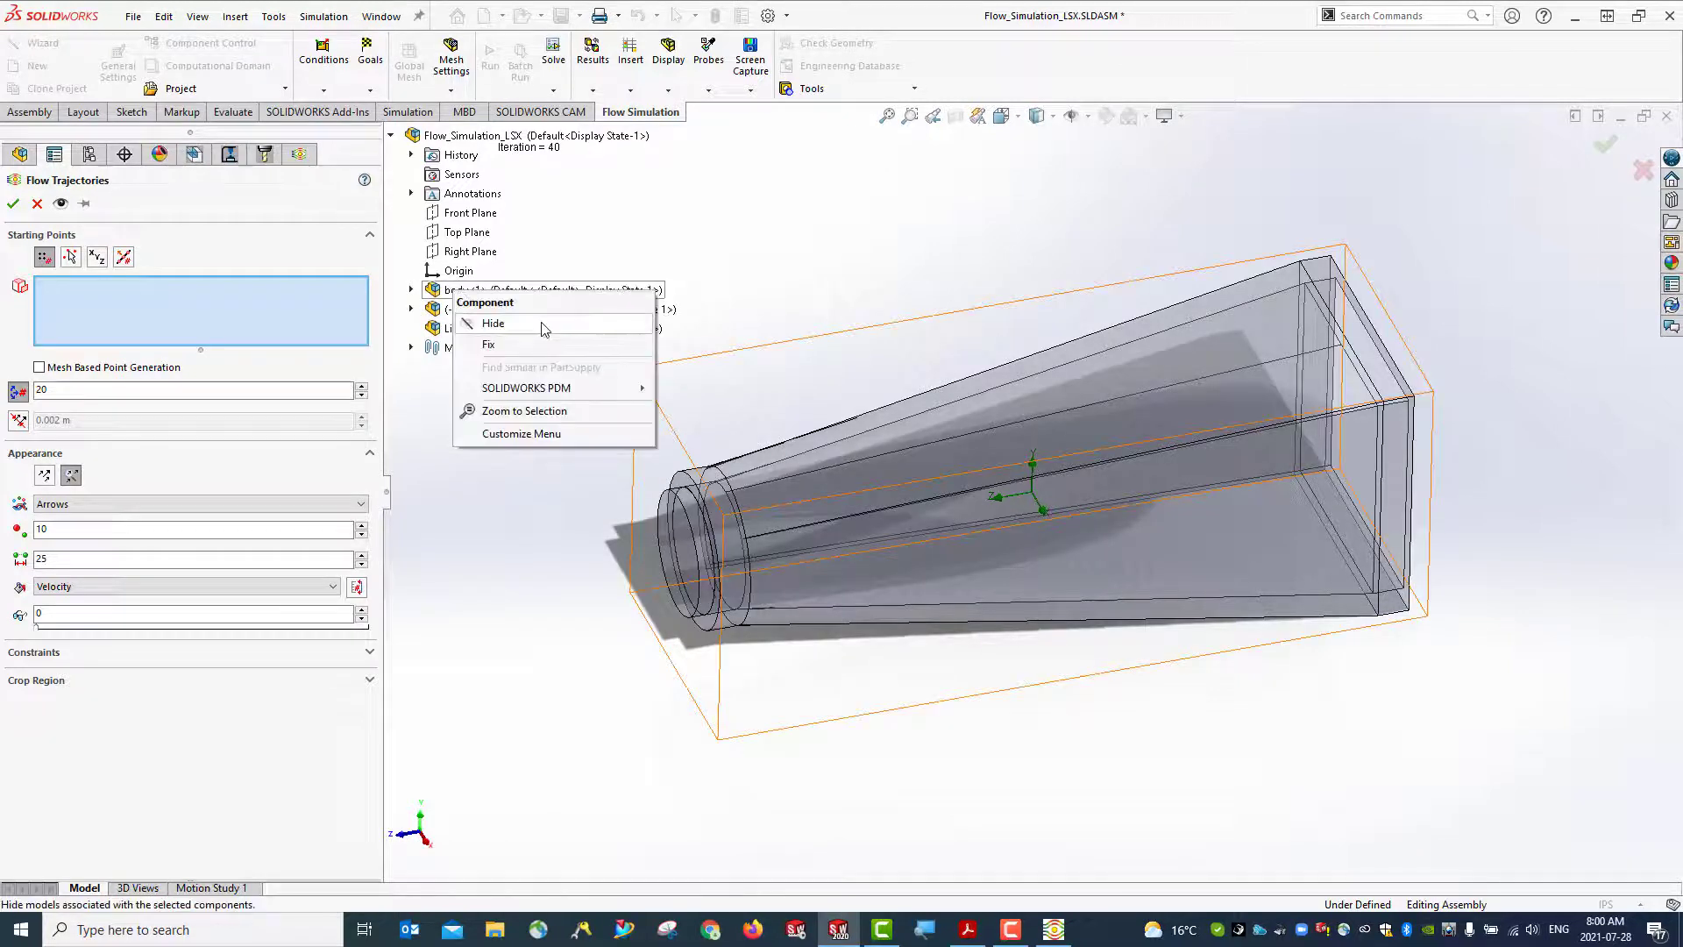
{"action": "left_click", "coordinate": [494, 323]}
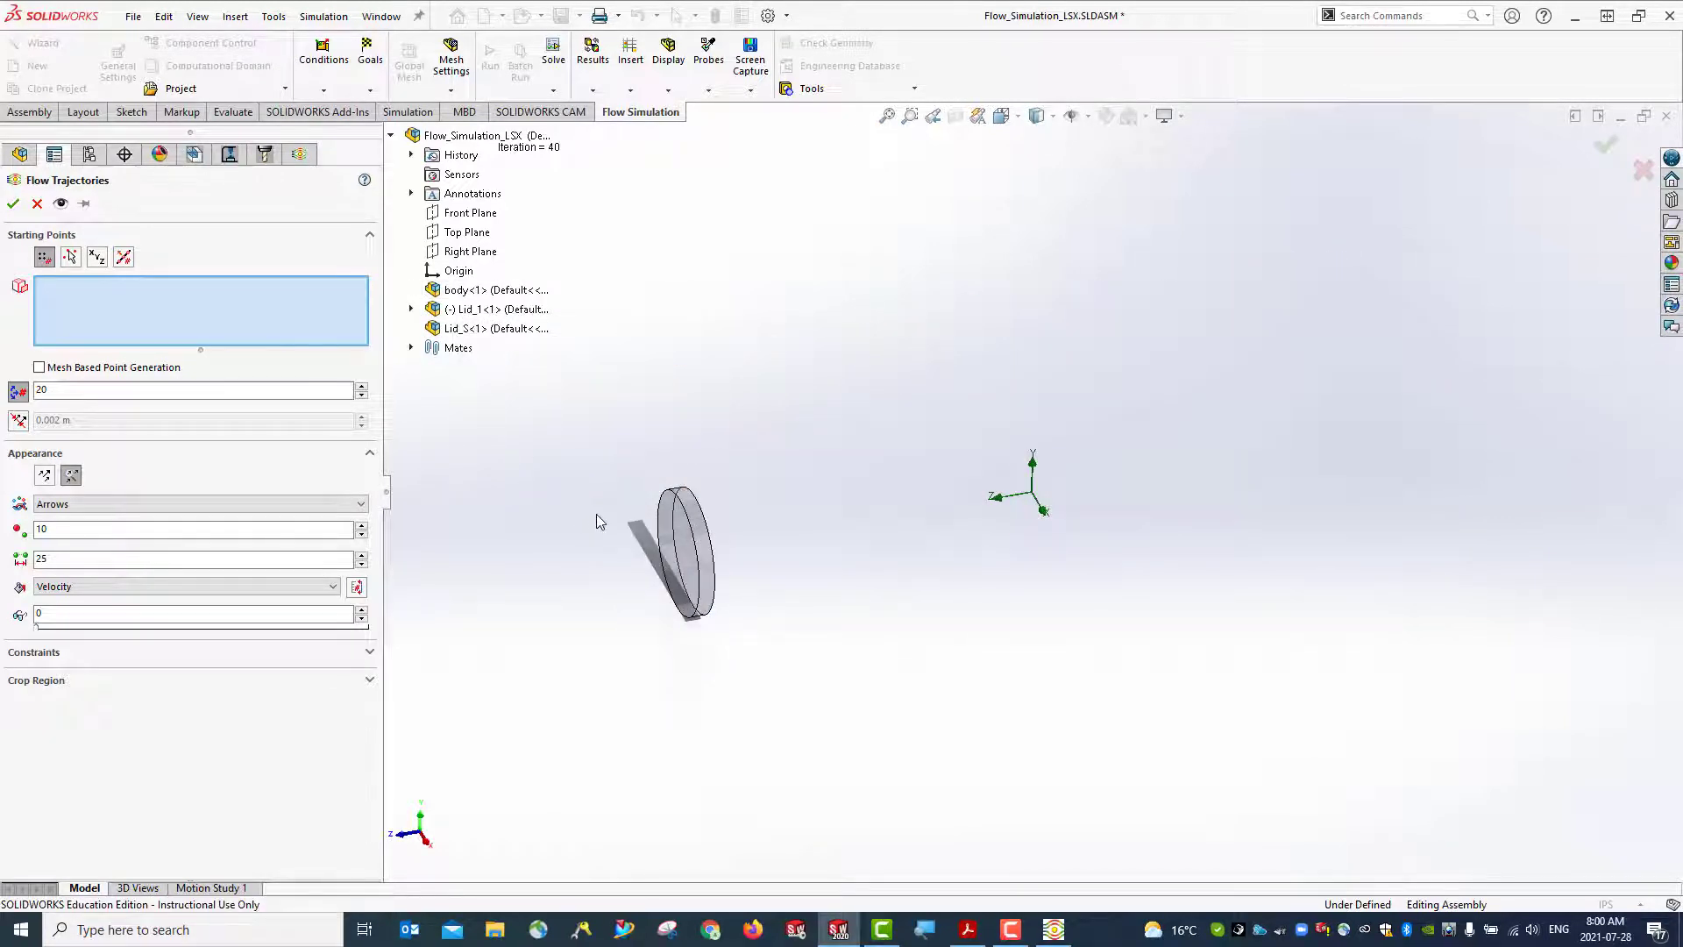
Create the flow trajectories from the inner face of Lid_1, using 20 starting points and arrows coloured by Velocity
{"action": "middle_click_drag", "start_coordinate": [599, 517], "coordinate": [500, 511]}
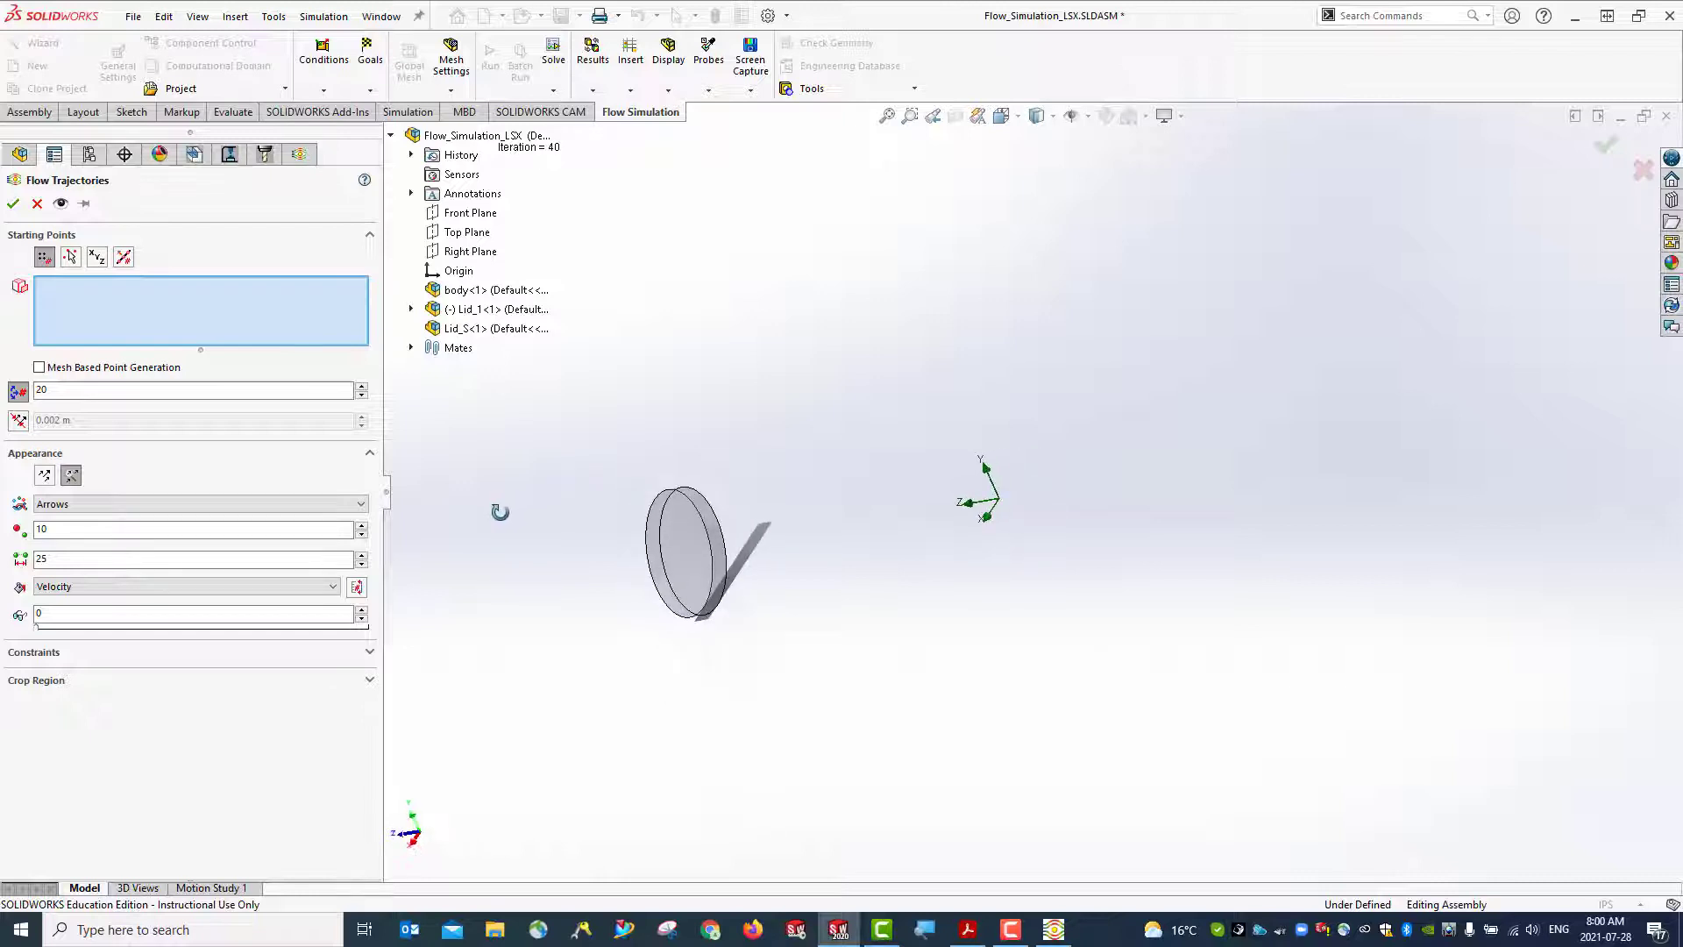
{"action": "left_click", "coordinate": [689, 548]}
{"action": "middle_click_drag", "start_coordinate": [575, 602], "coordinate": [651, 567]}
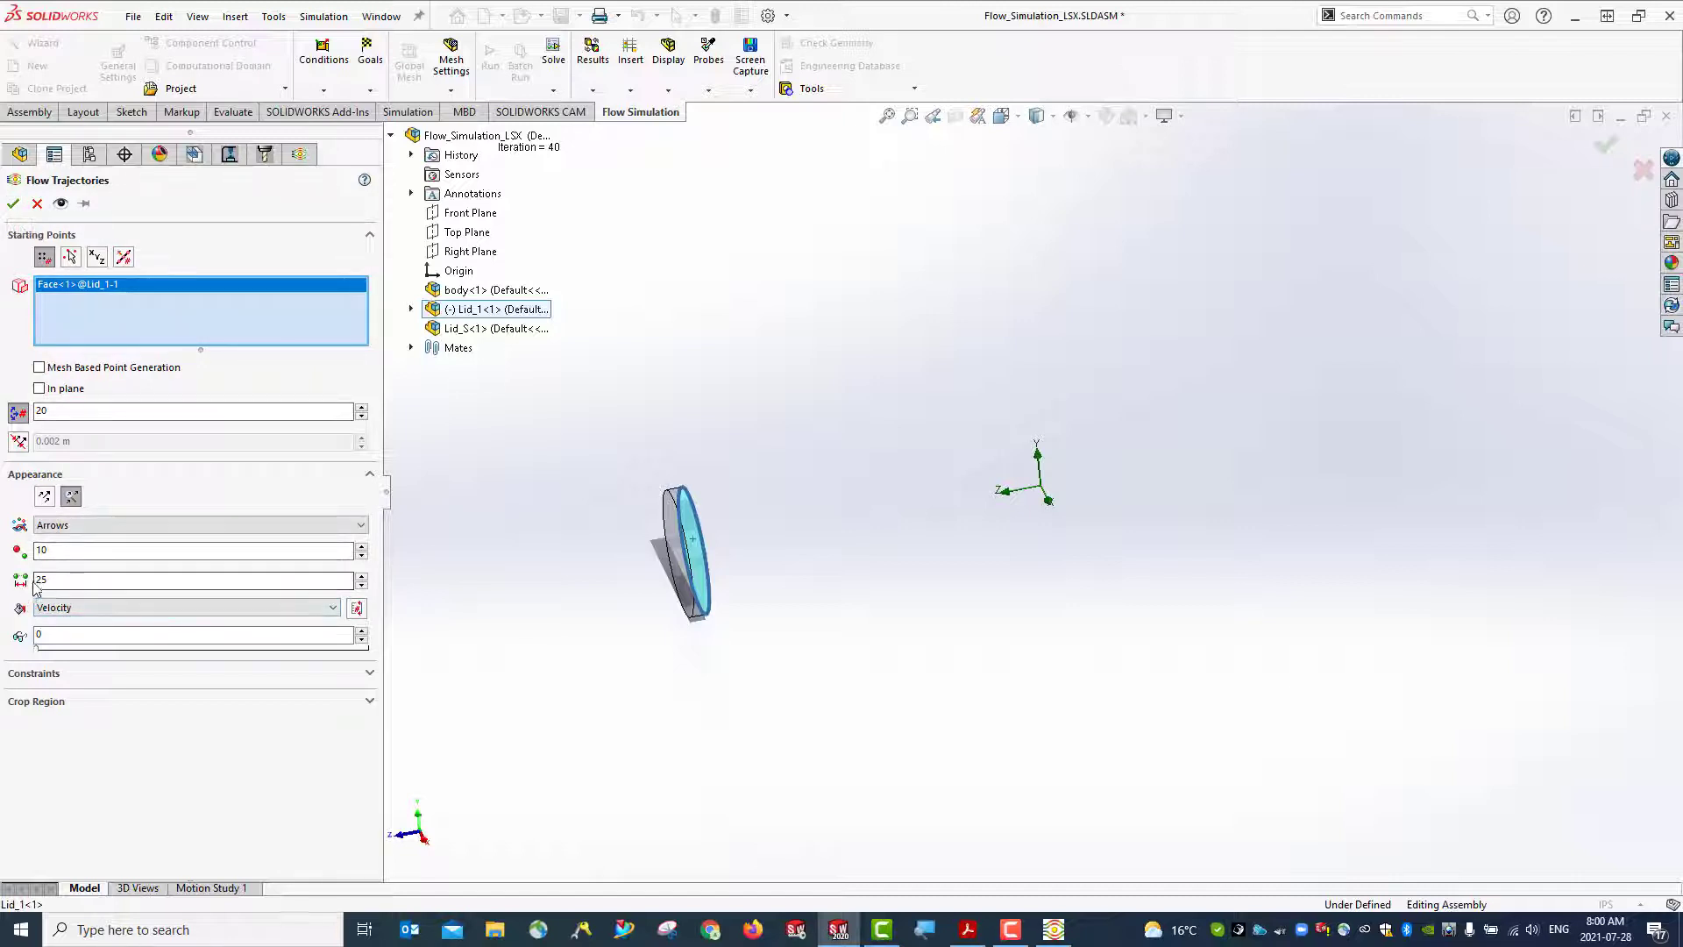
{"action": "key", "text": "Return"}
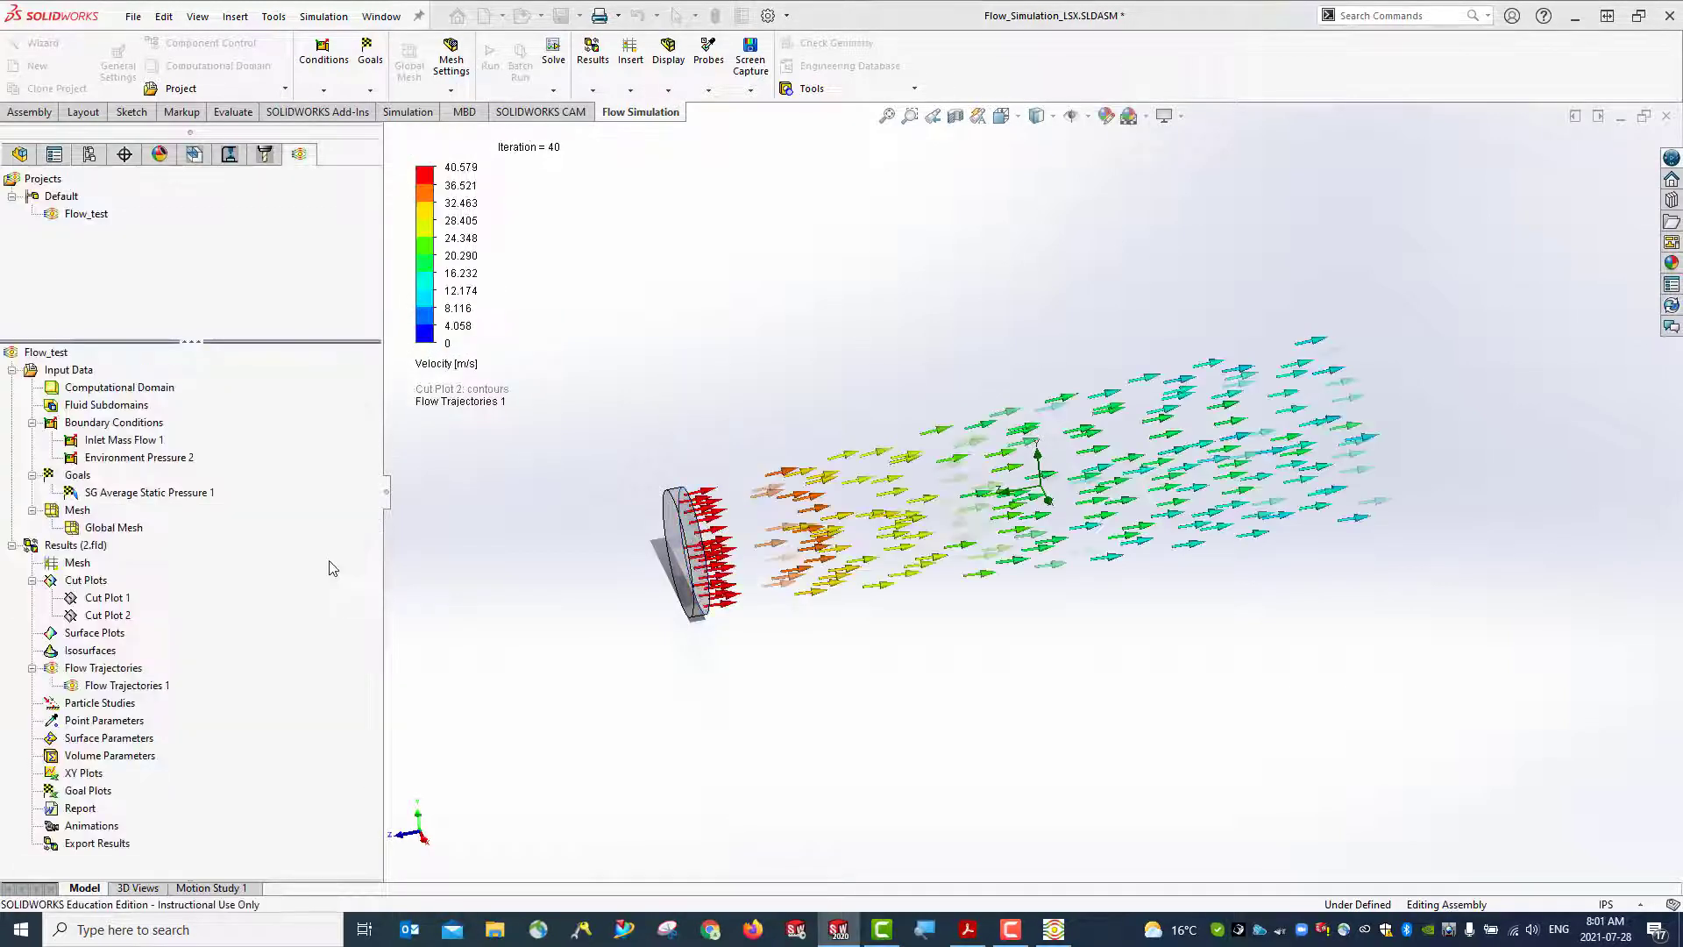
{"action": "middle_click_drag", "start_coordinate": [611, 676], "coordinate": [640, 656]}
{"action": "key", "text": "Escape"}
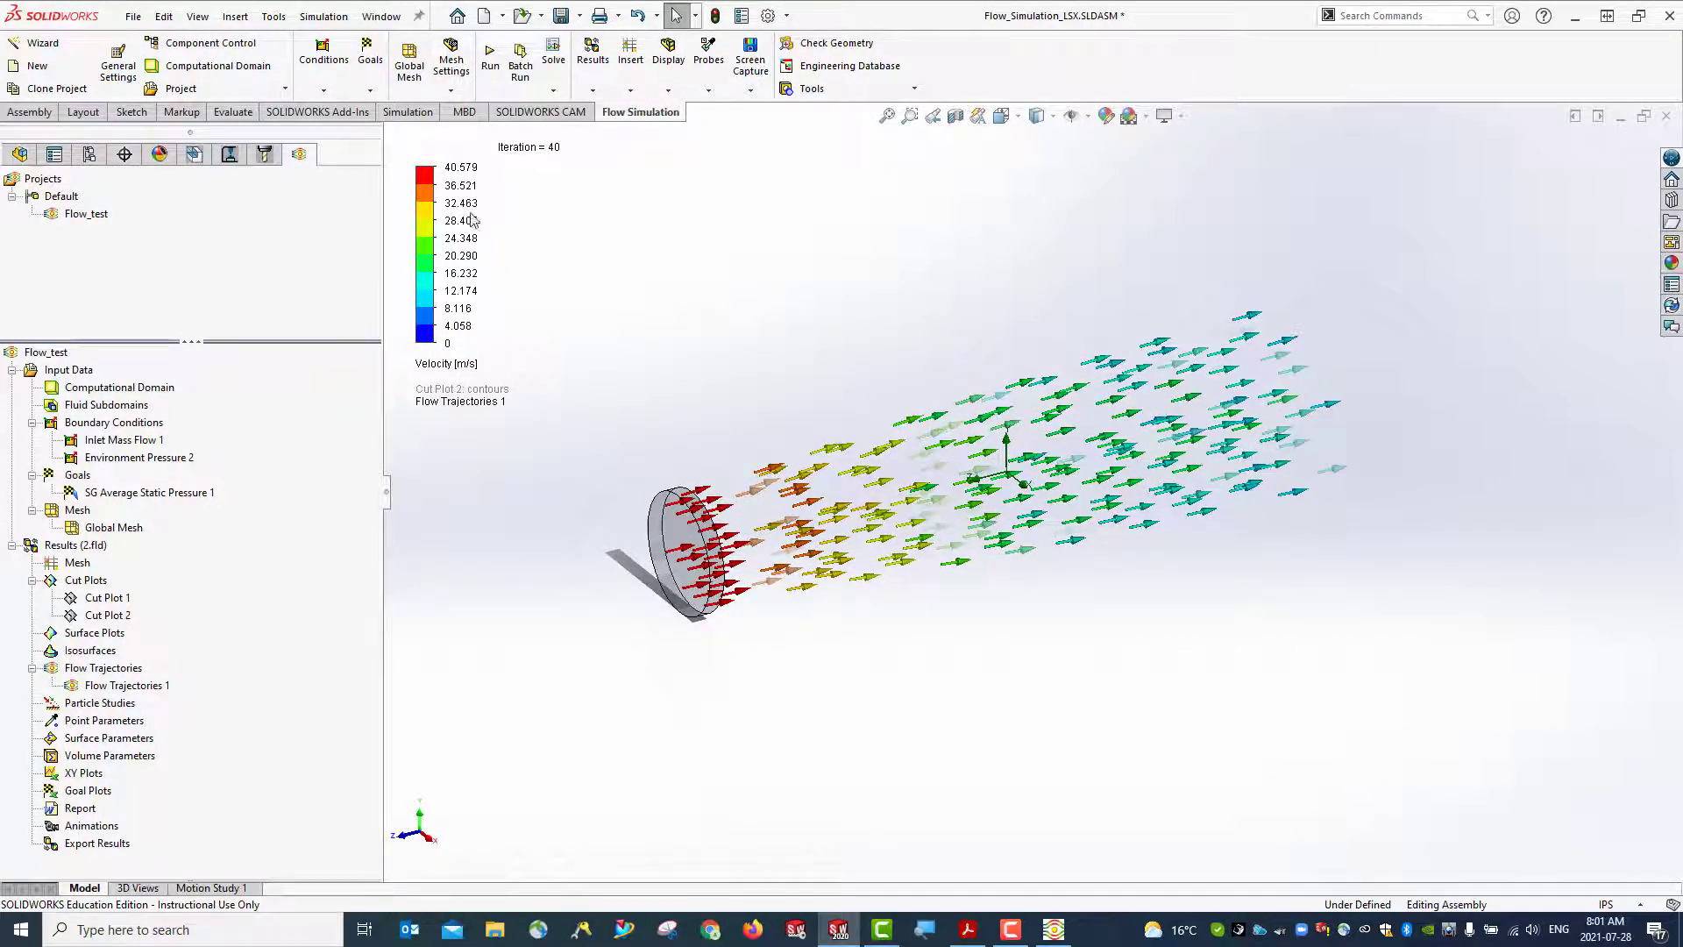
Hide the Lid_1 component and show the transparent body component around the flow trajectories in the assembly tree
{"action": "left_click", "coordinate": [21, 154]}
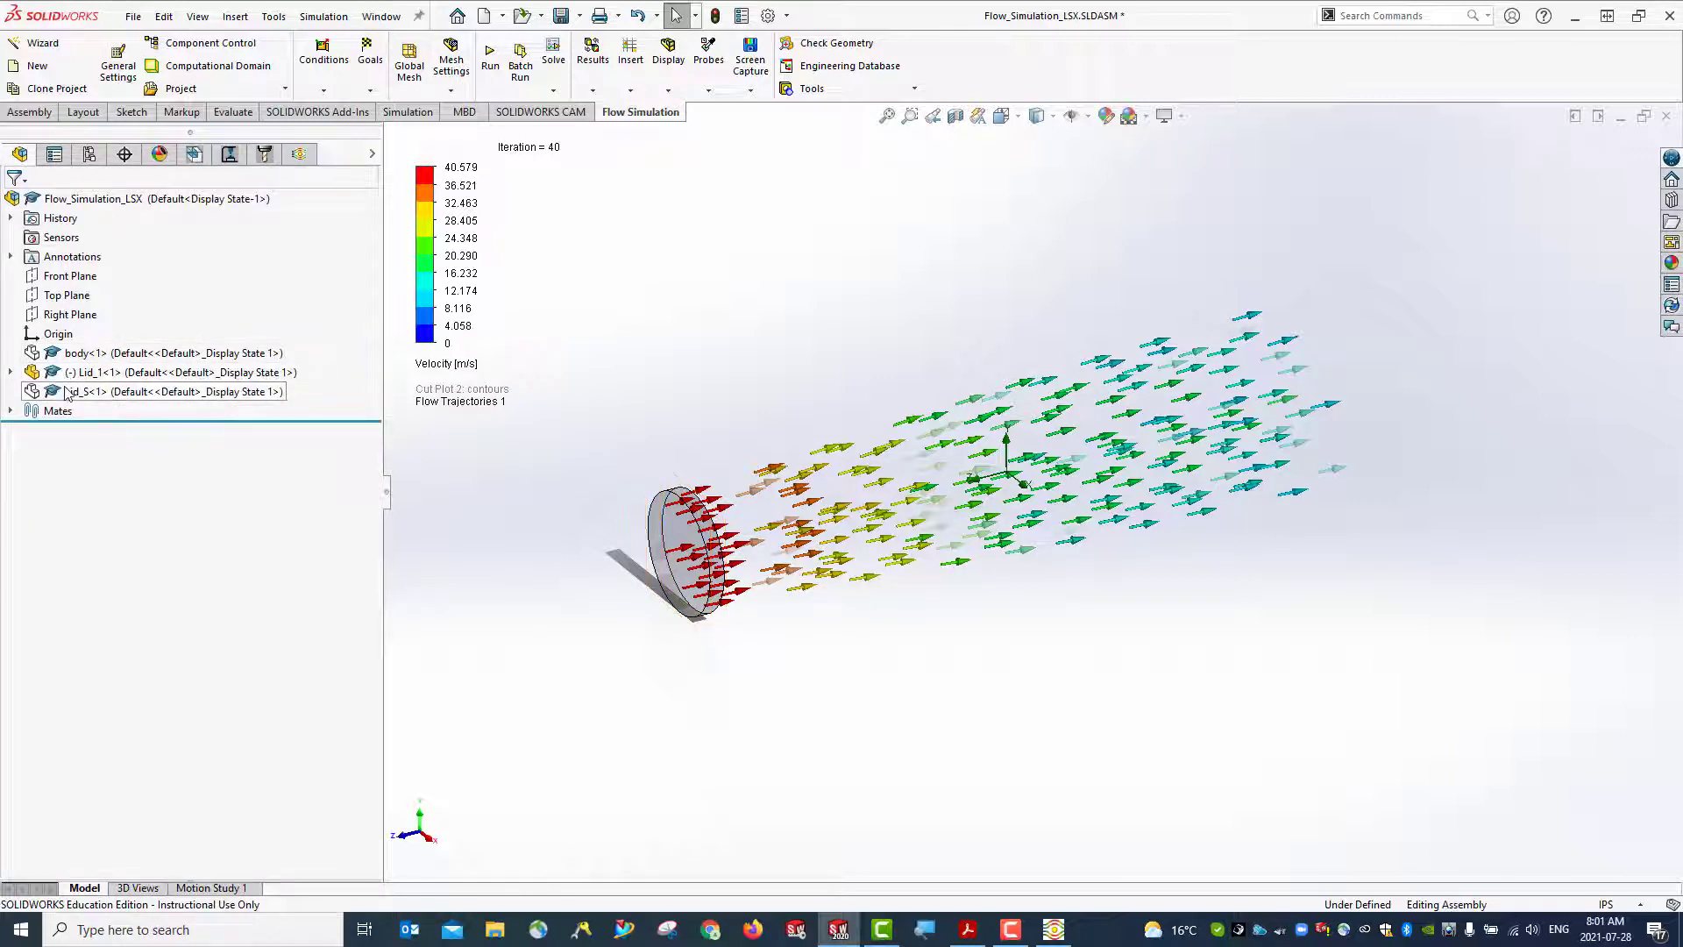
{"action": "right_click", "coordinate": [74, 370]}
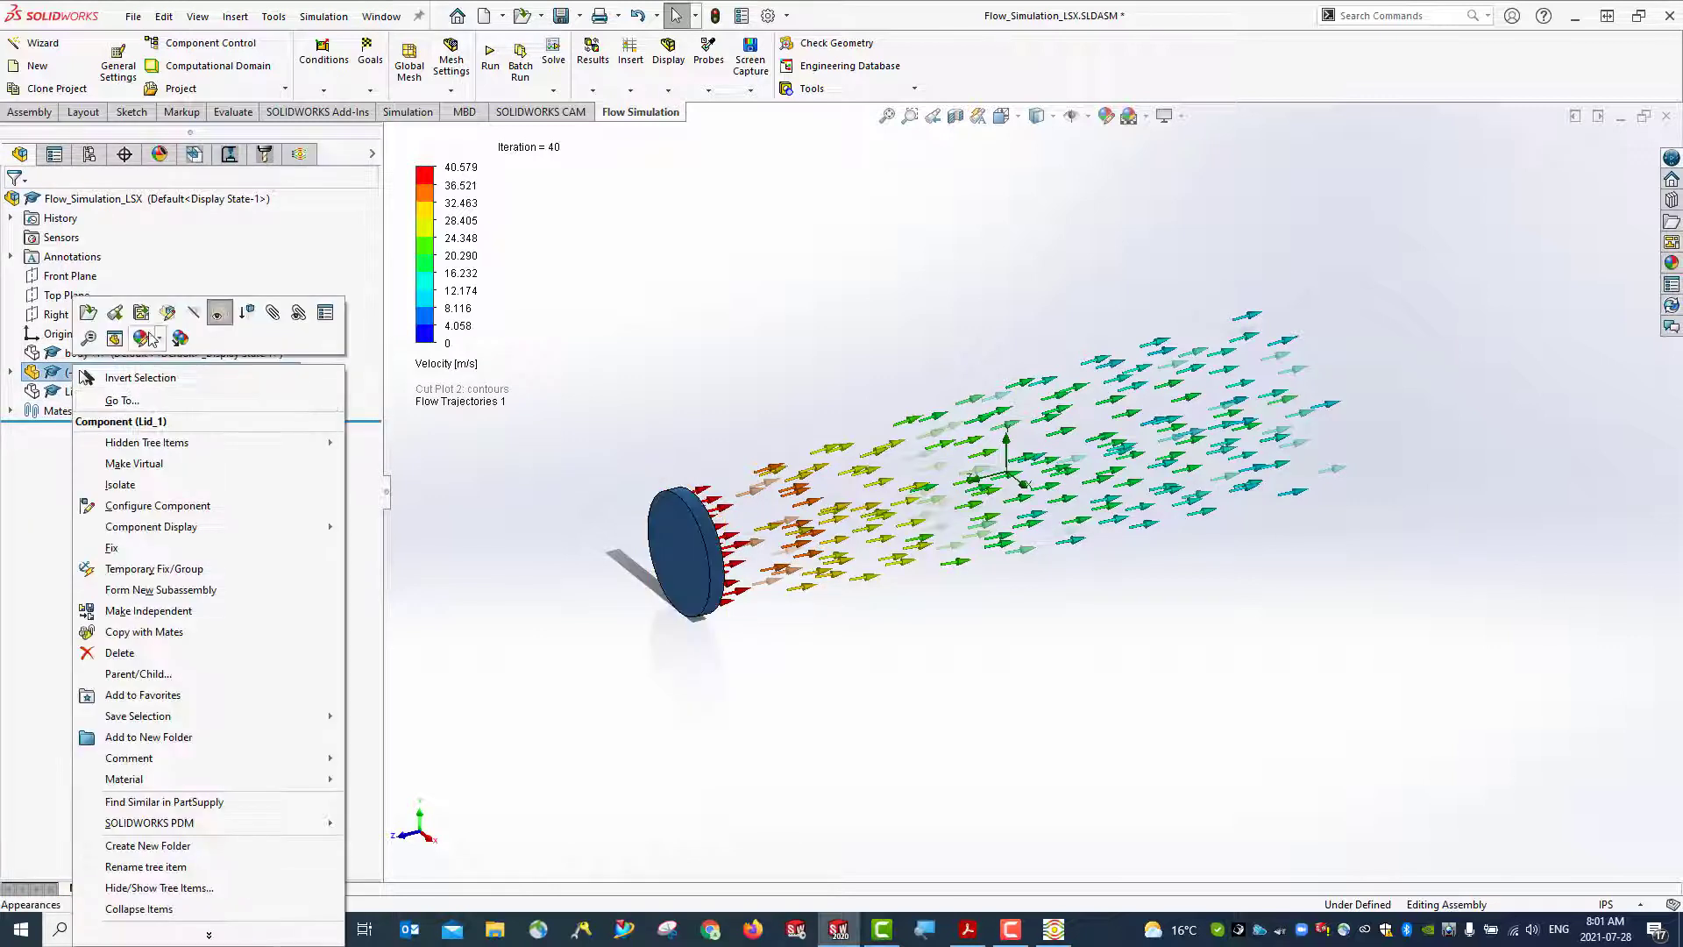
{"action": "left_click", "coordinate": [192, 316]}
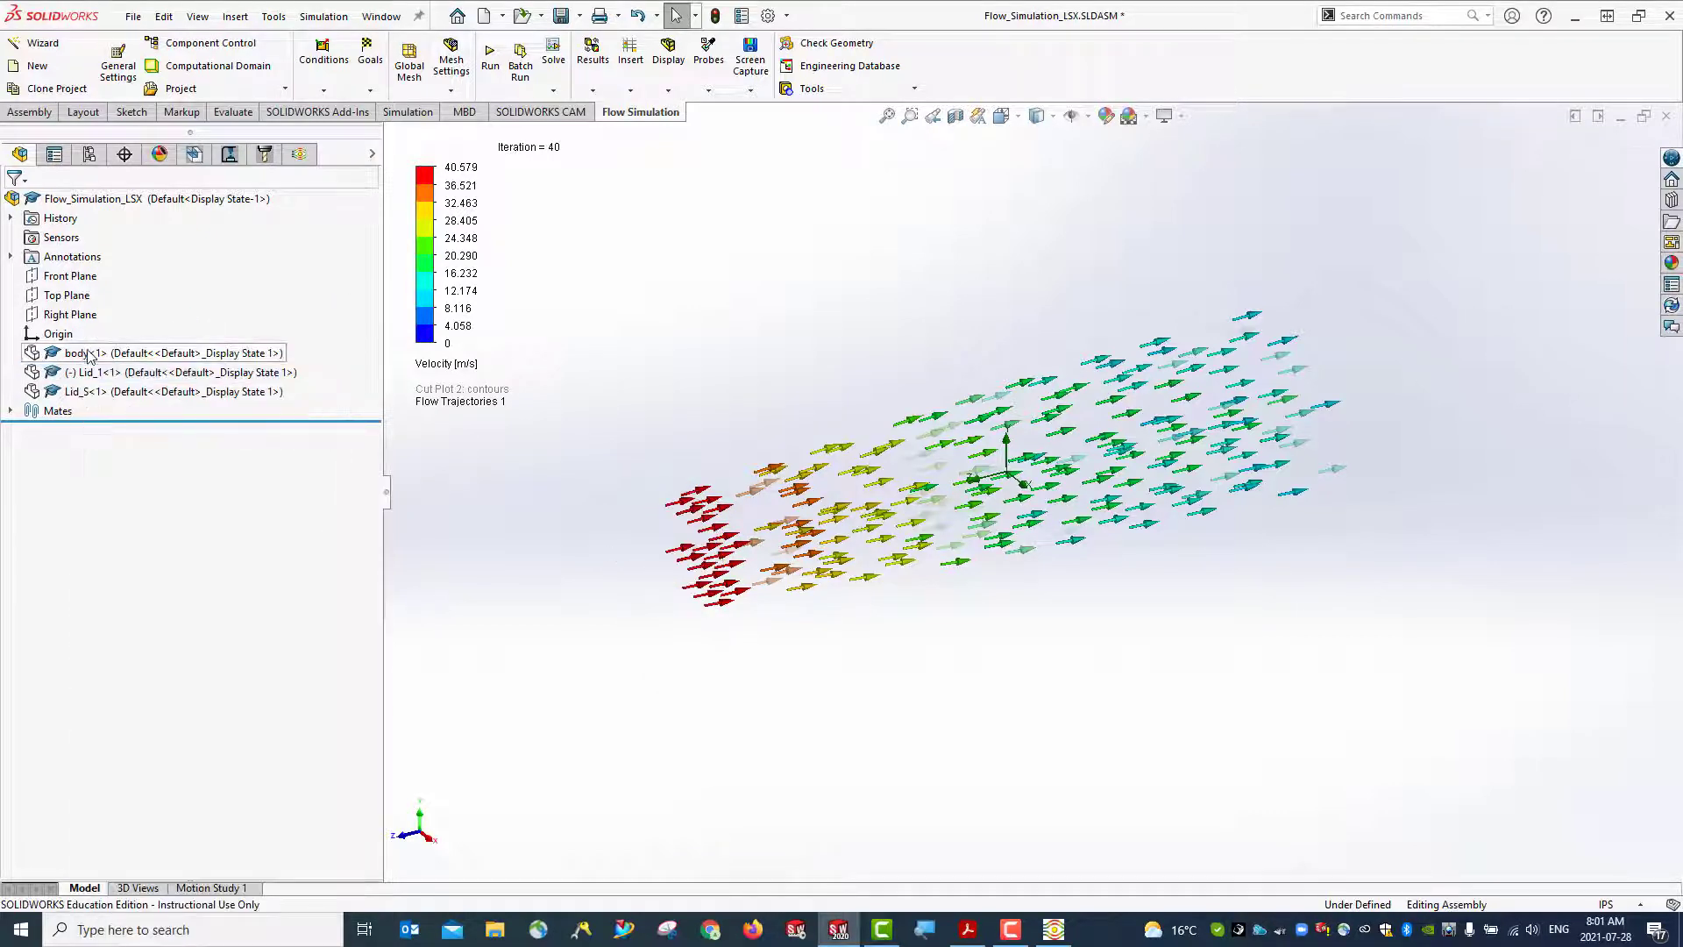
{"action": "right_click", "coordinate": [88, 353]}
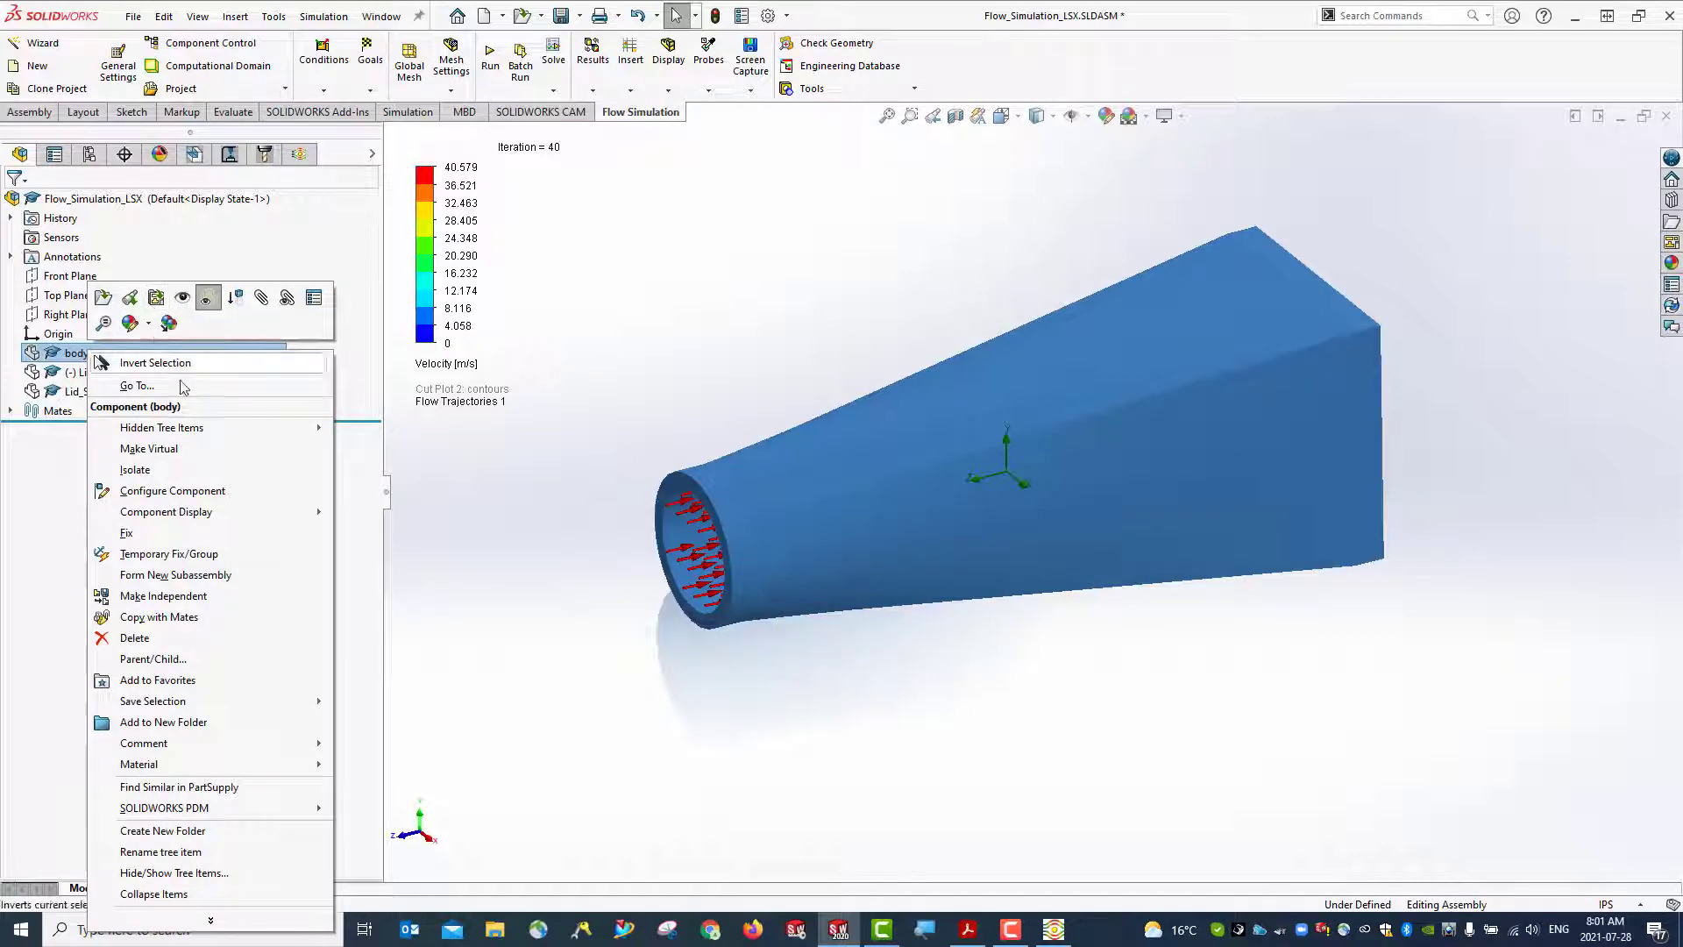
{"action": "left_click", "coordinate": [207, 299]}
{"action": "left_click", "coordinate": [639, 756]}
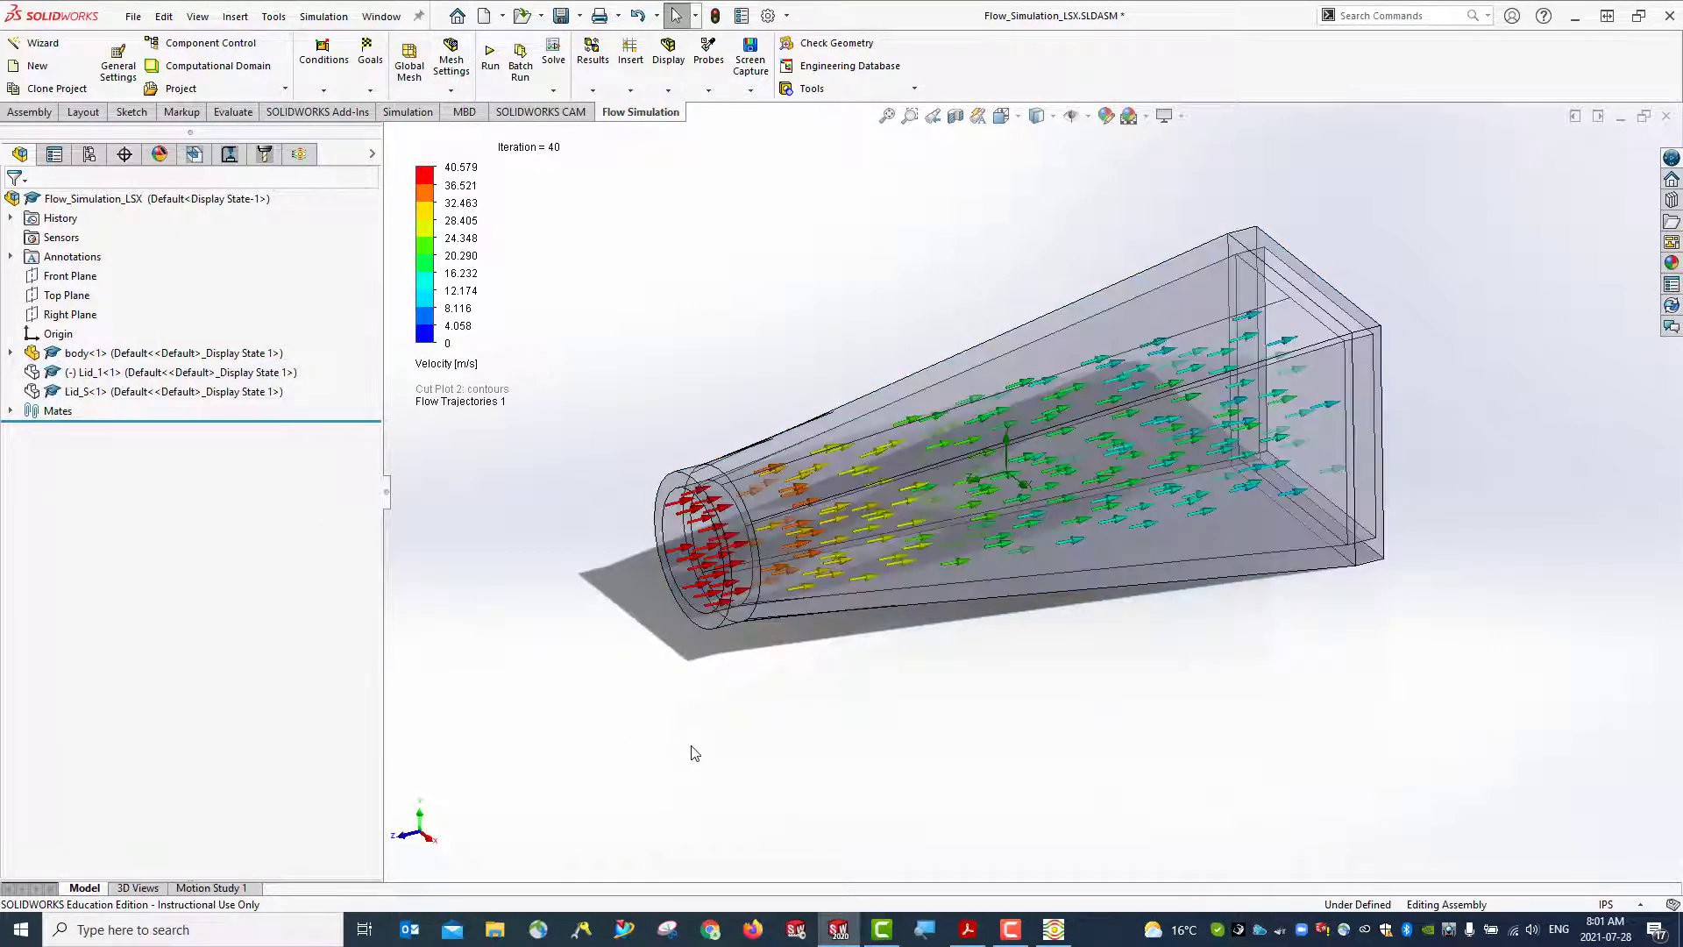
{"action": "mouse_move", "coordinate": [686, 745]}
{"action": "middle_mouse_down"}
{"action": "mouse_move", "coordinate": [789, 702]}
{"action": "mouse_move", "coordinate": [608, 803]}
{"action": "mouse_move", "coordinate": [687, 771]}
{"action": "middle_mouse_up"}
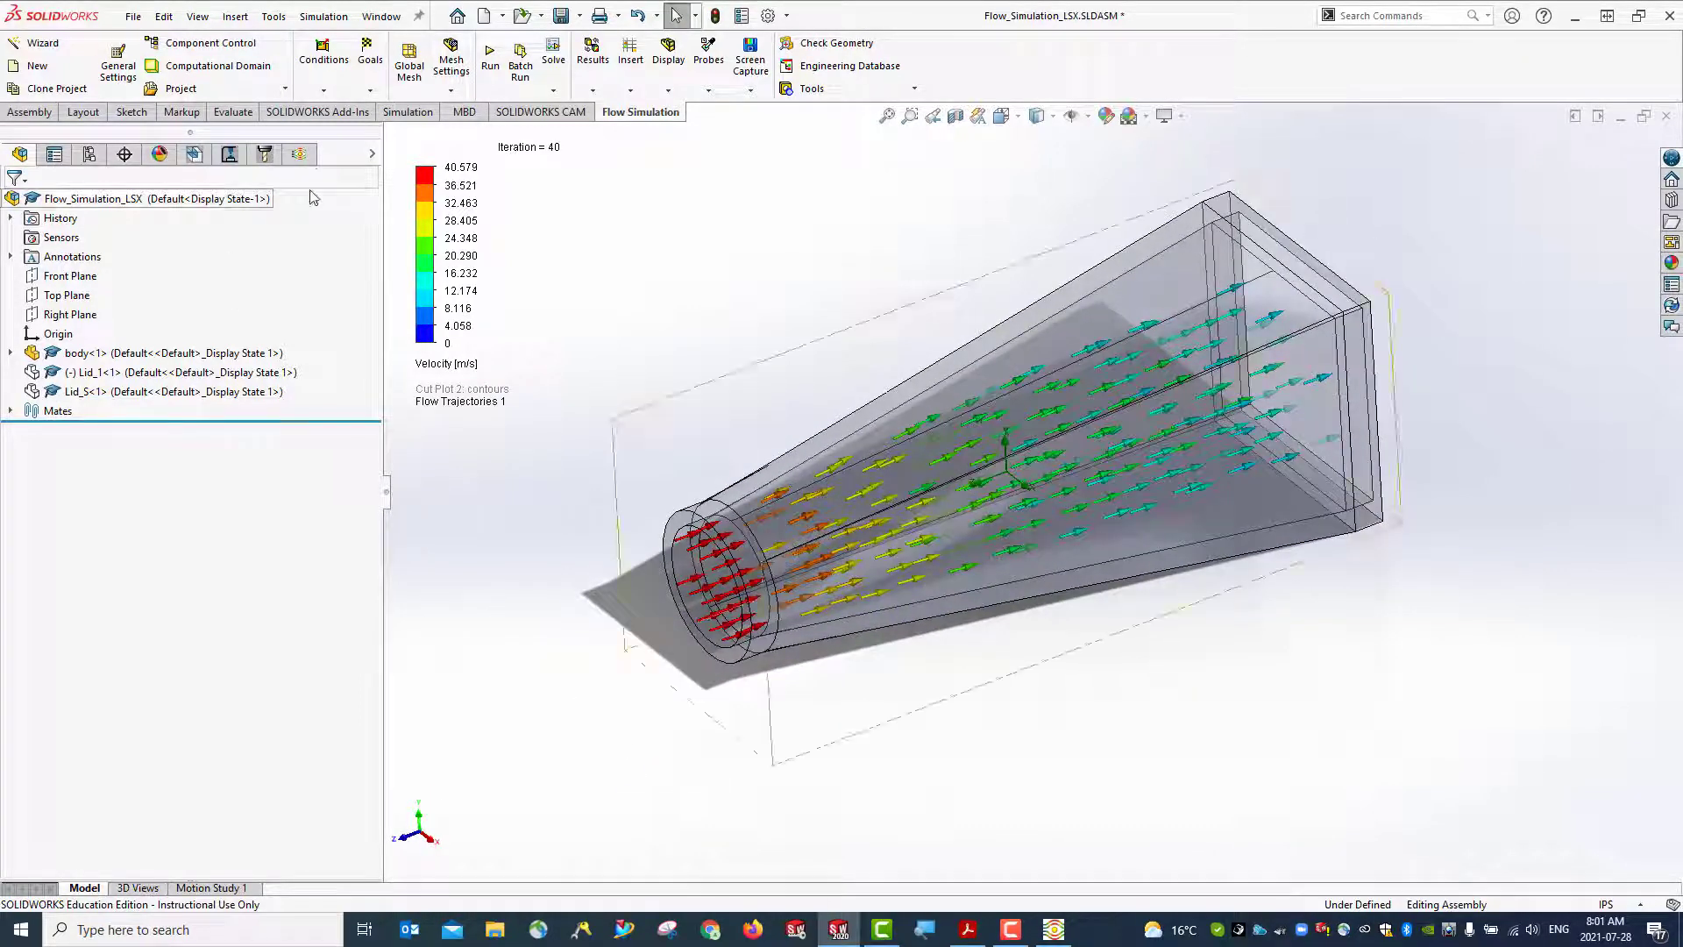
Return to the flow analysis tree and play the Flow Trajectories 1 animation in isometric view
{"action": "left_click", "coordinate": [299, 154]}
{"action": "key", "text": "ctrl+7"}
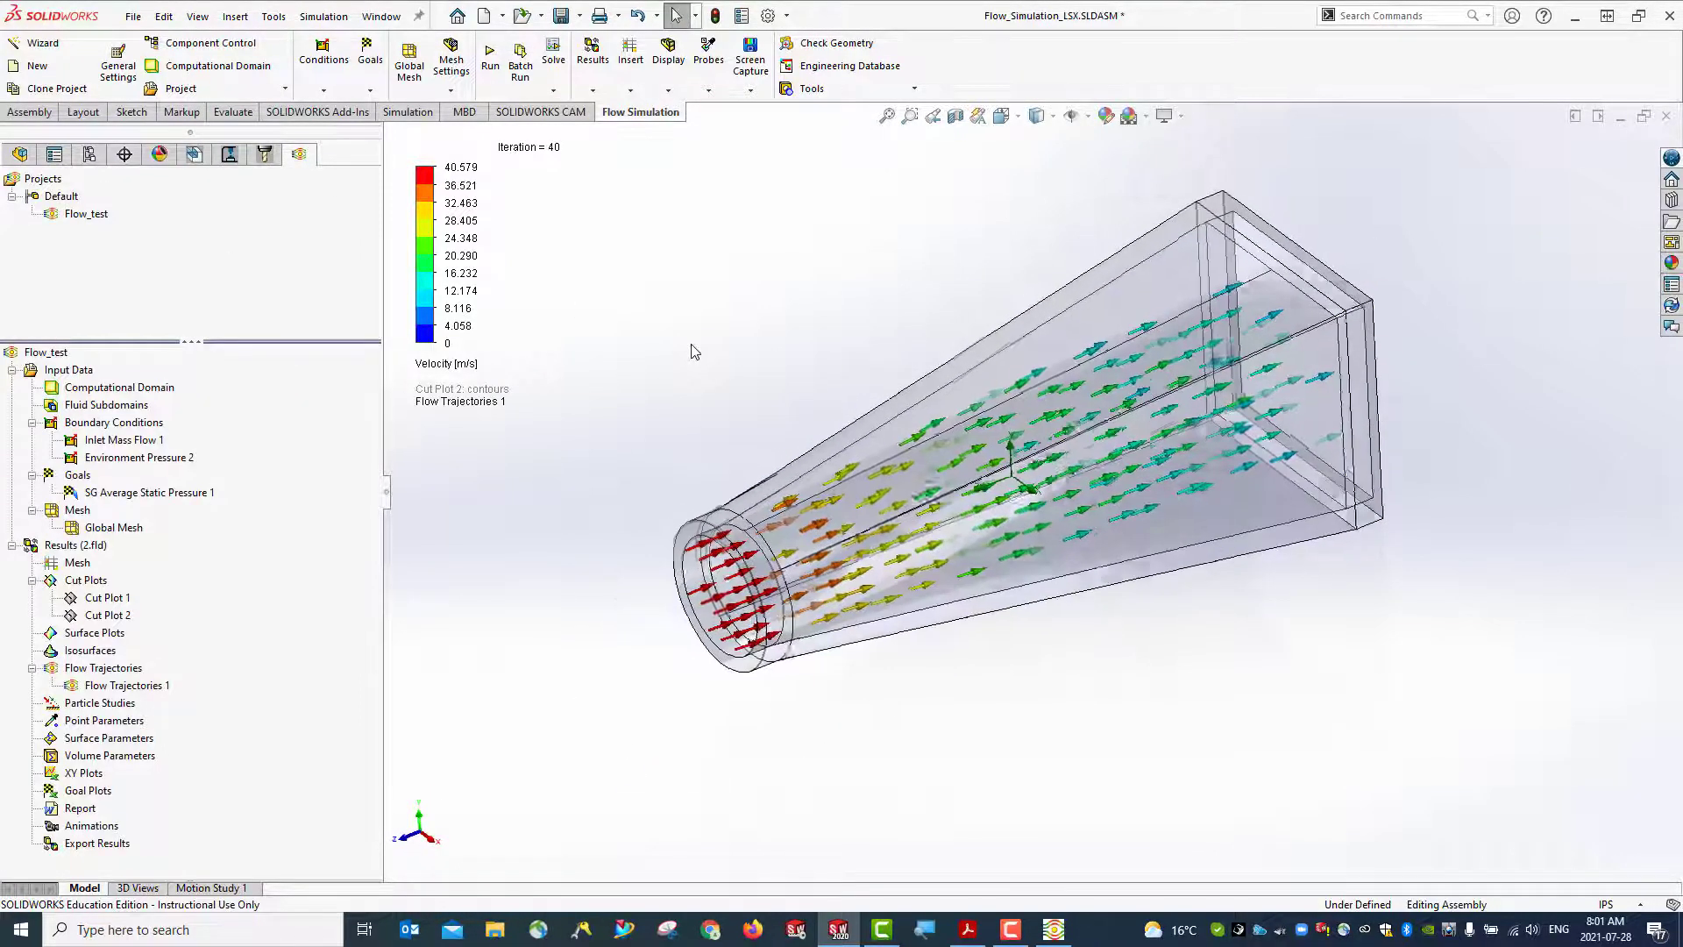
{"action": "right_click", "coordinate": [133, 689]}
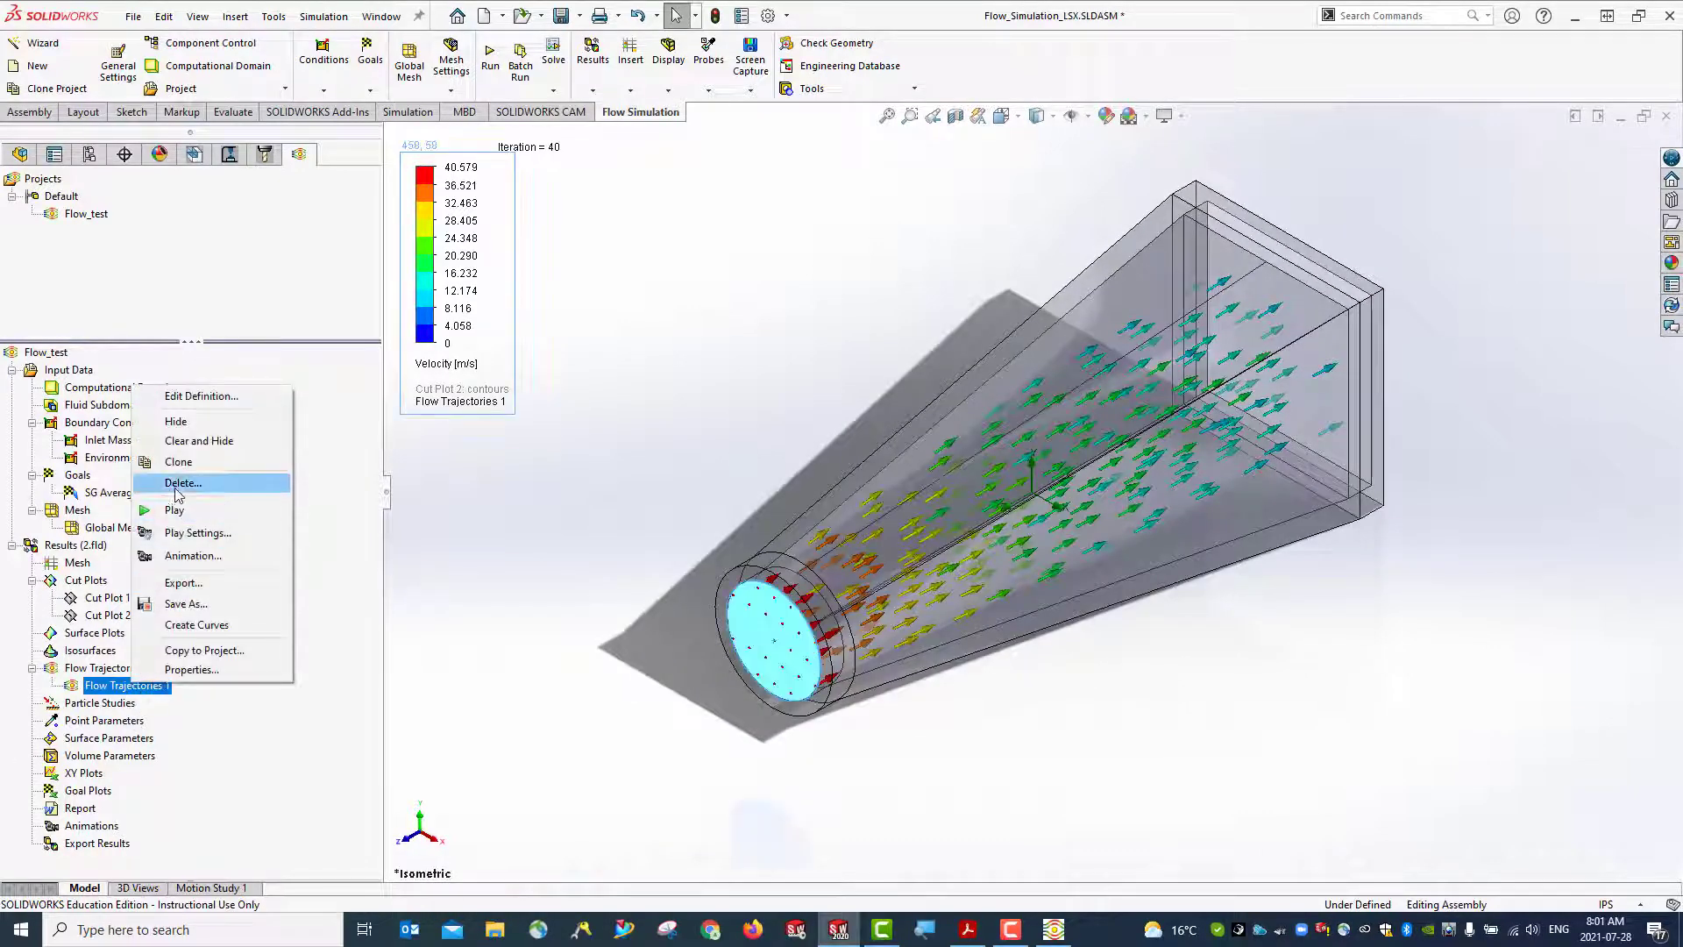
{"action": "left_click", "coordinate": [194, 513]}
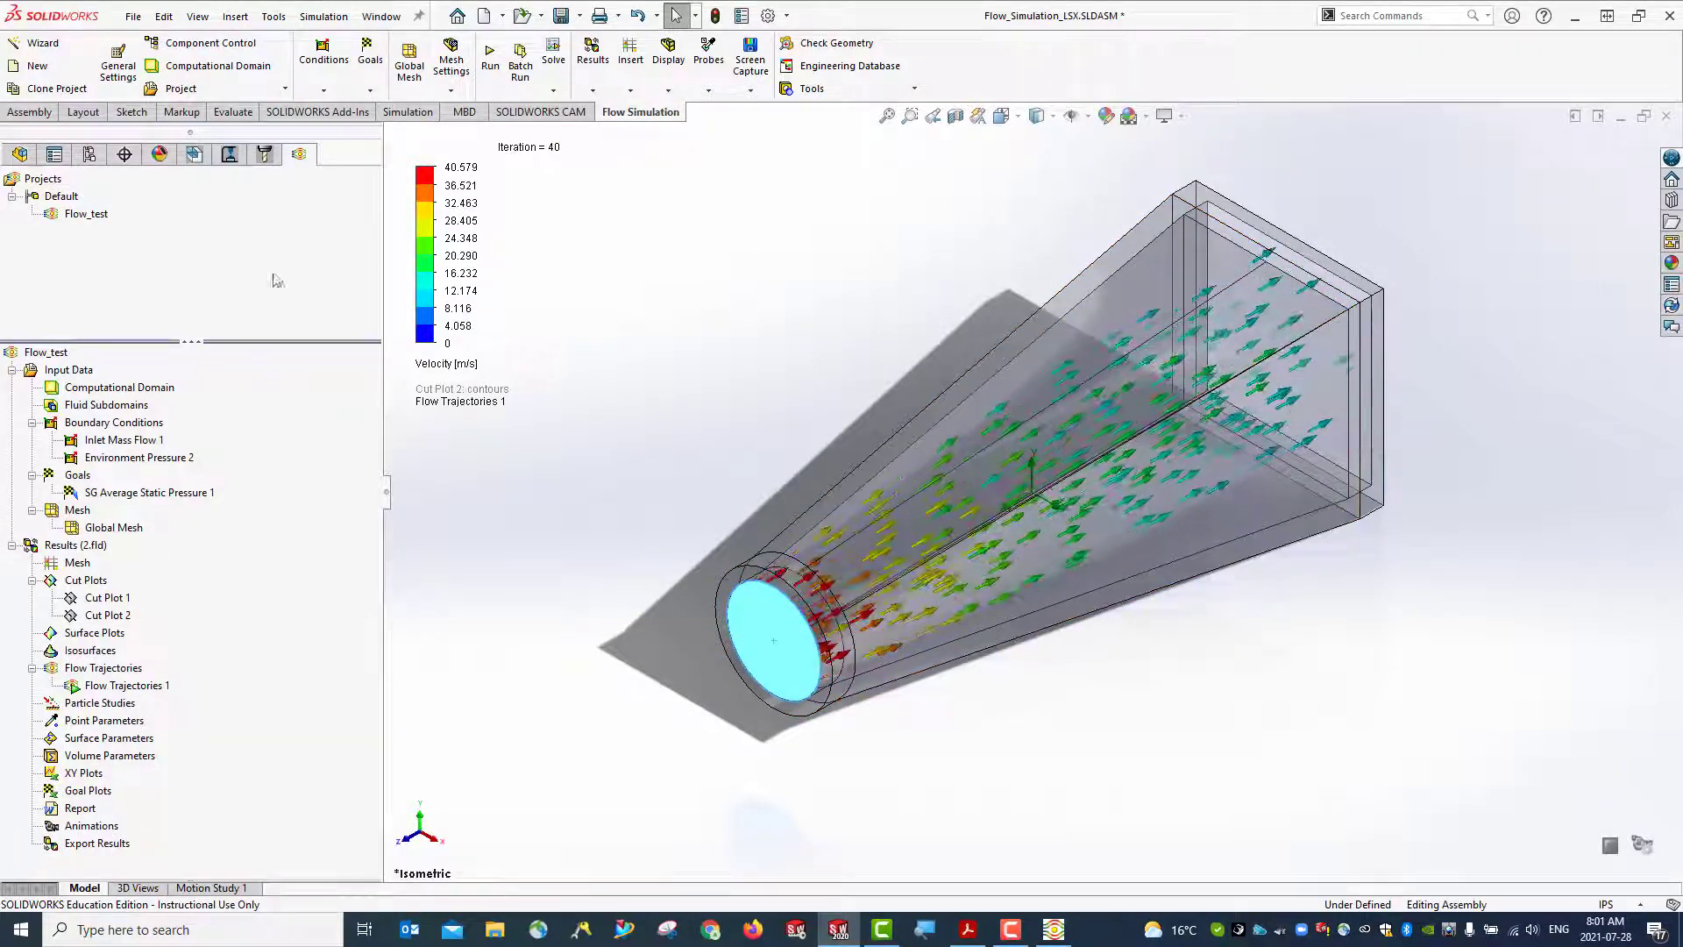
Save the assembly and hide the Flow Trajectories 1 plot
{"action": "left_click", "coordinate": [562, 16]}
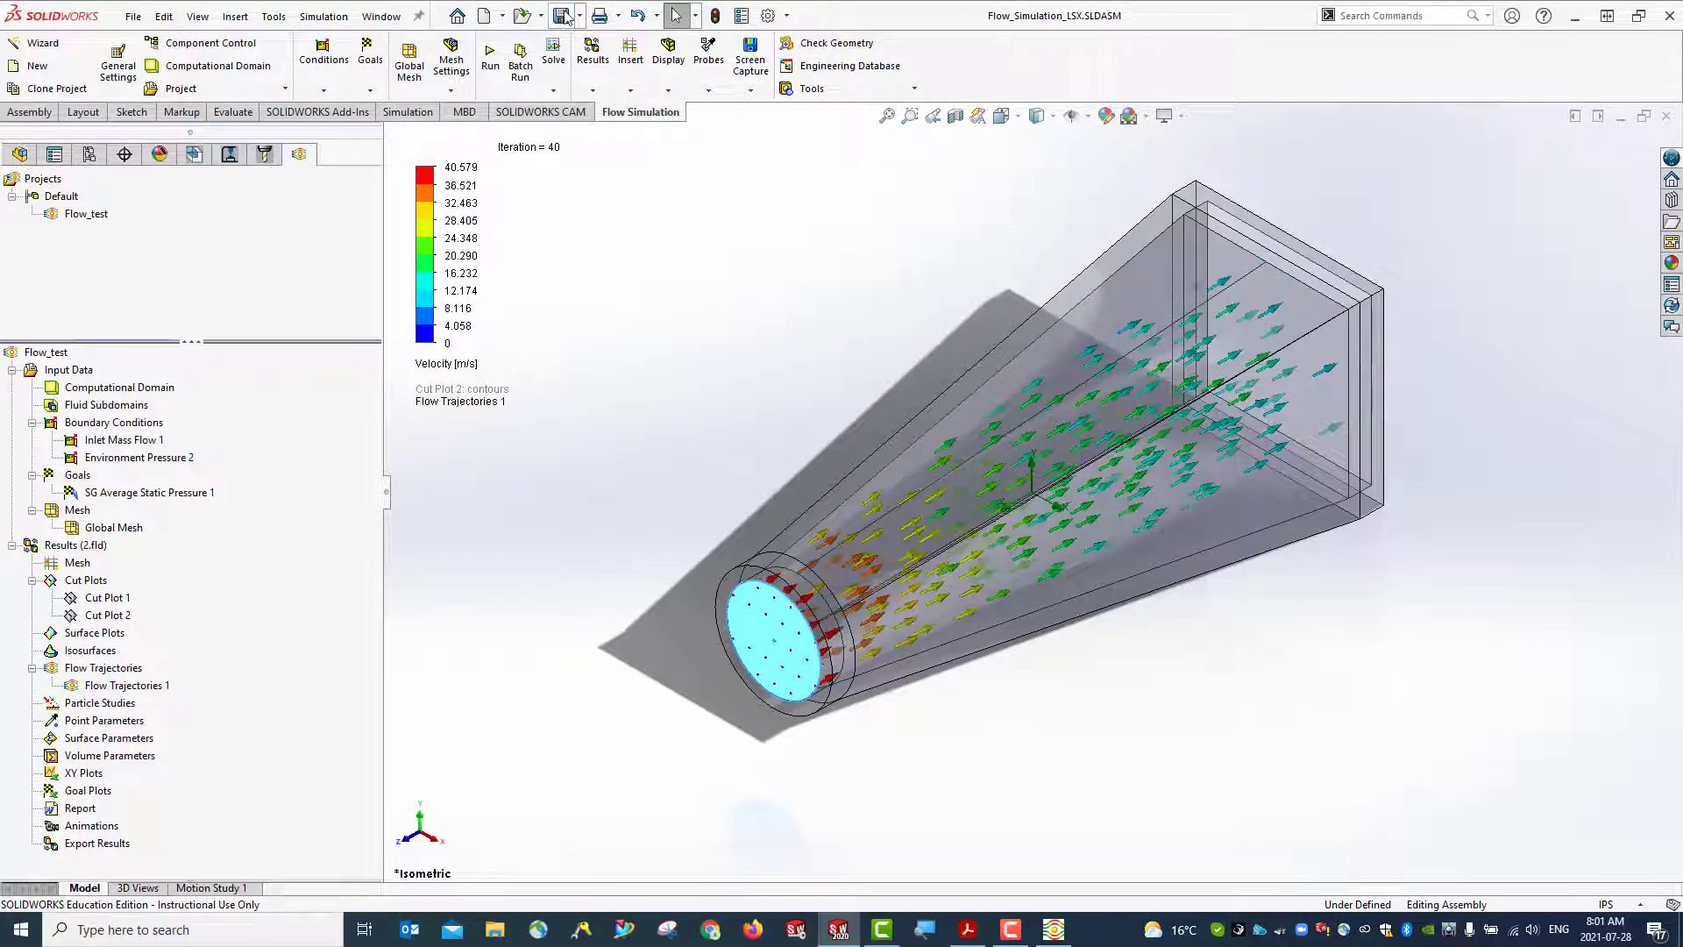
{"action": "right_click", "coordinate": [145, 687]}
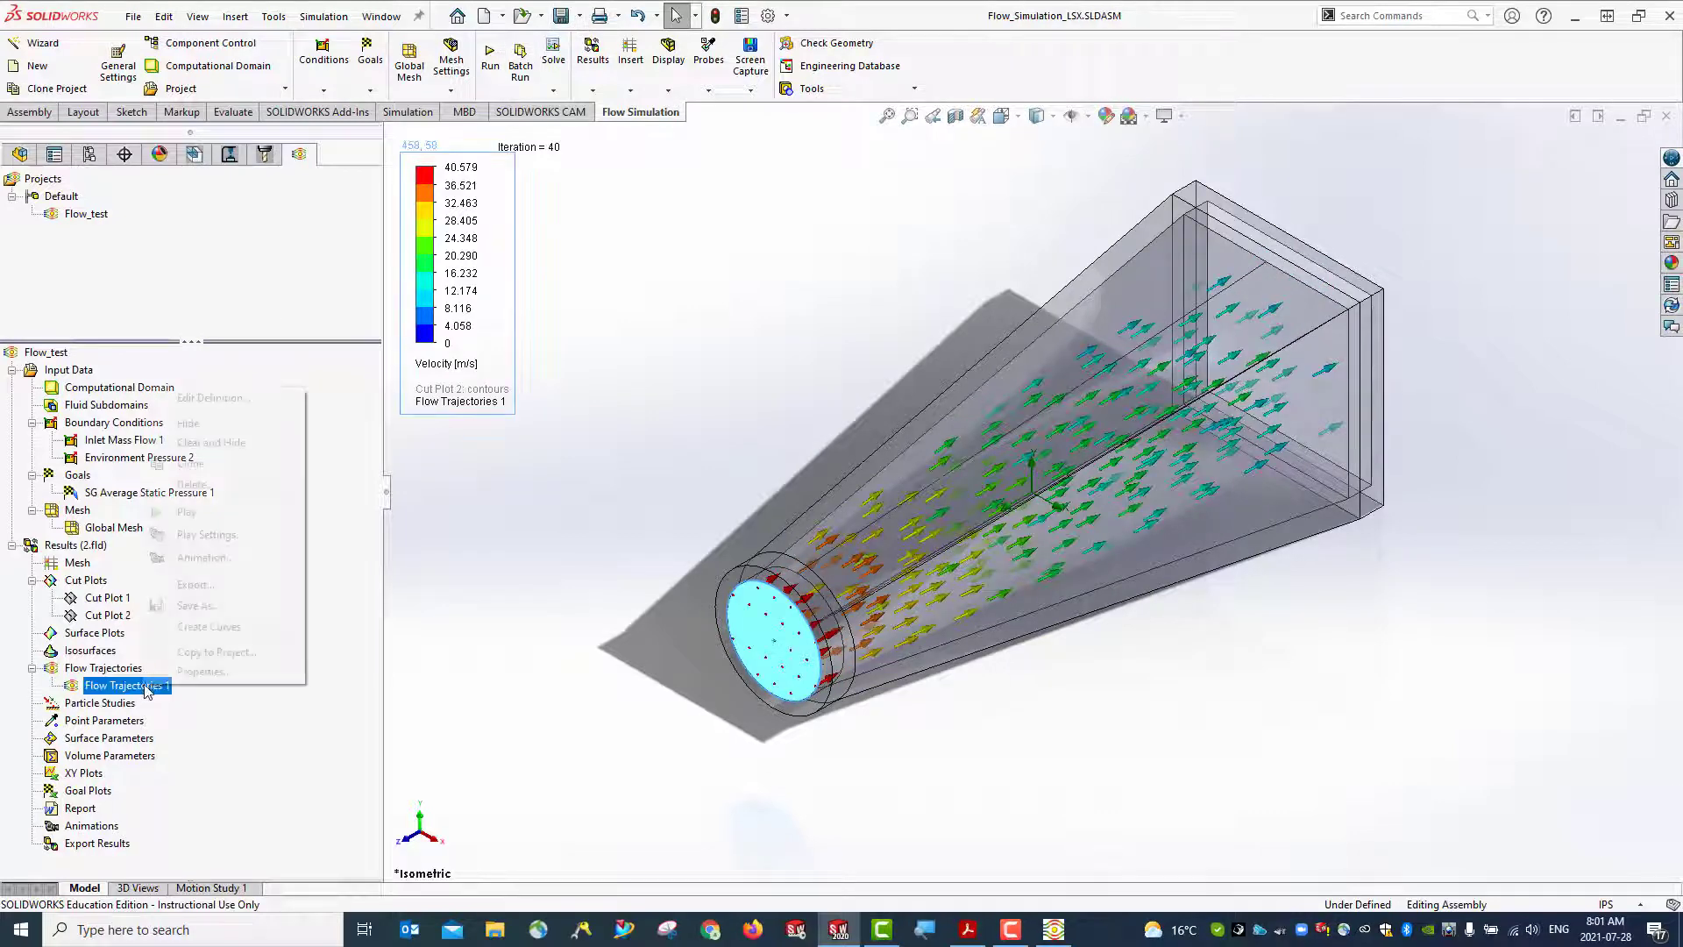
{"action": "left_click", "coordinate": [188, 423]}
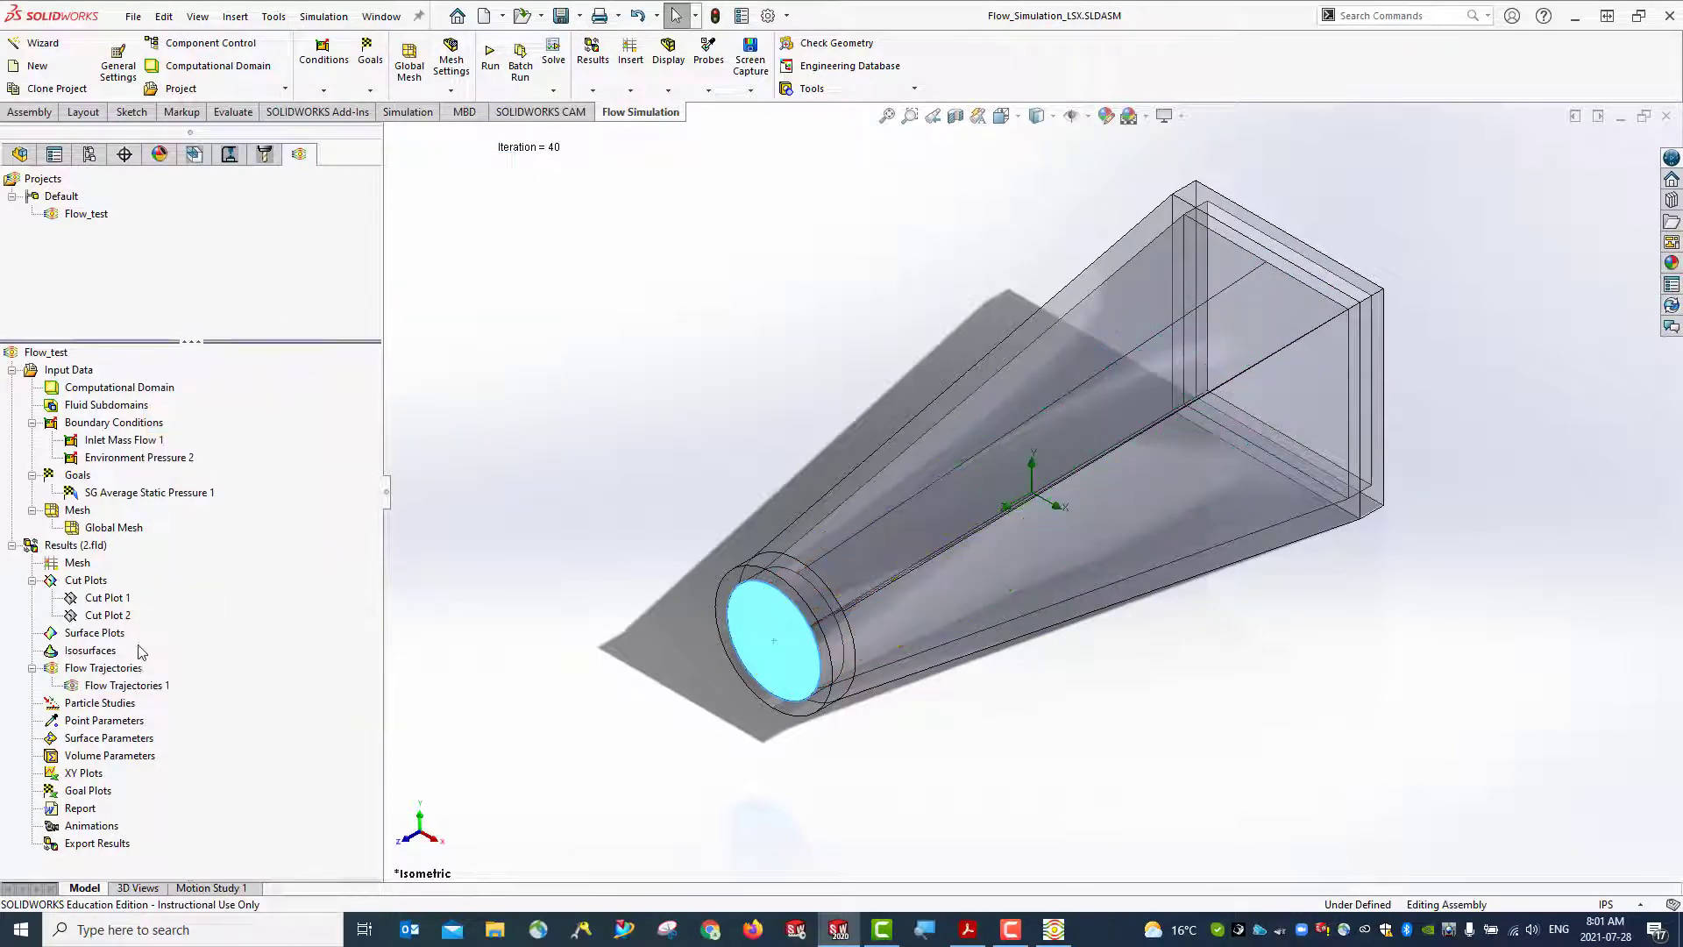
Clone the Flow Trajectories 1 plot to create a second flow trajectories plot
{"action": "right_click", "coordinate": [133, 672]}
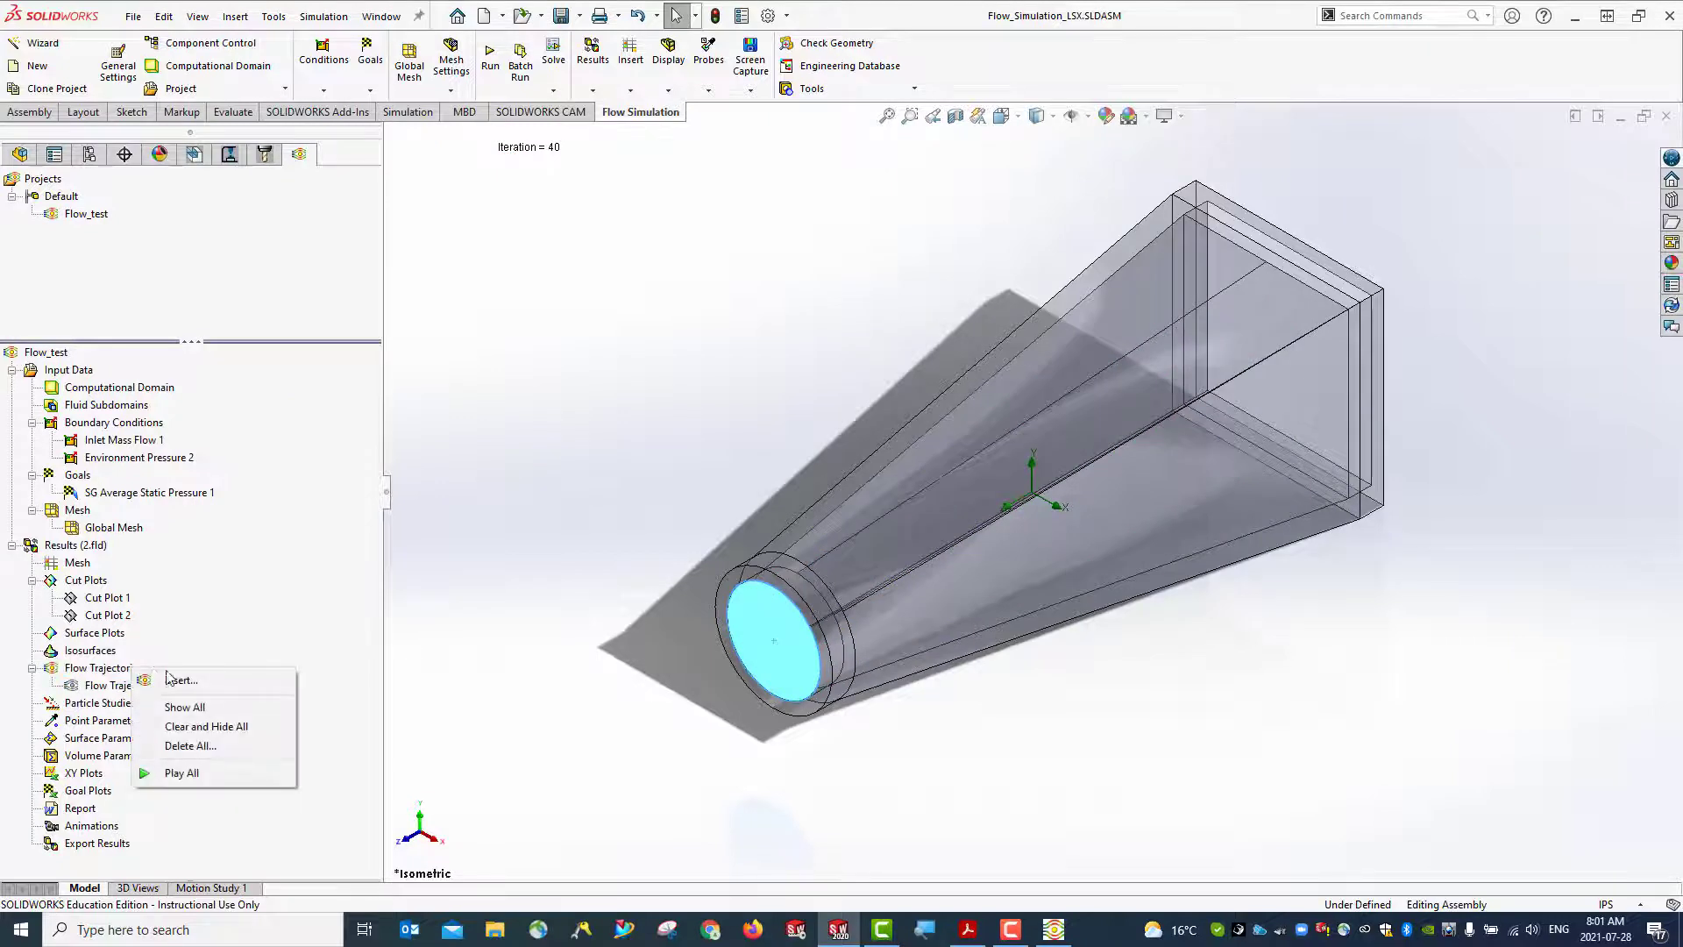
{"action": "right_click", "coordinate": [129, 691]}
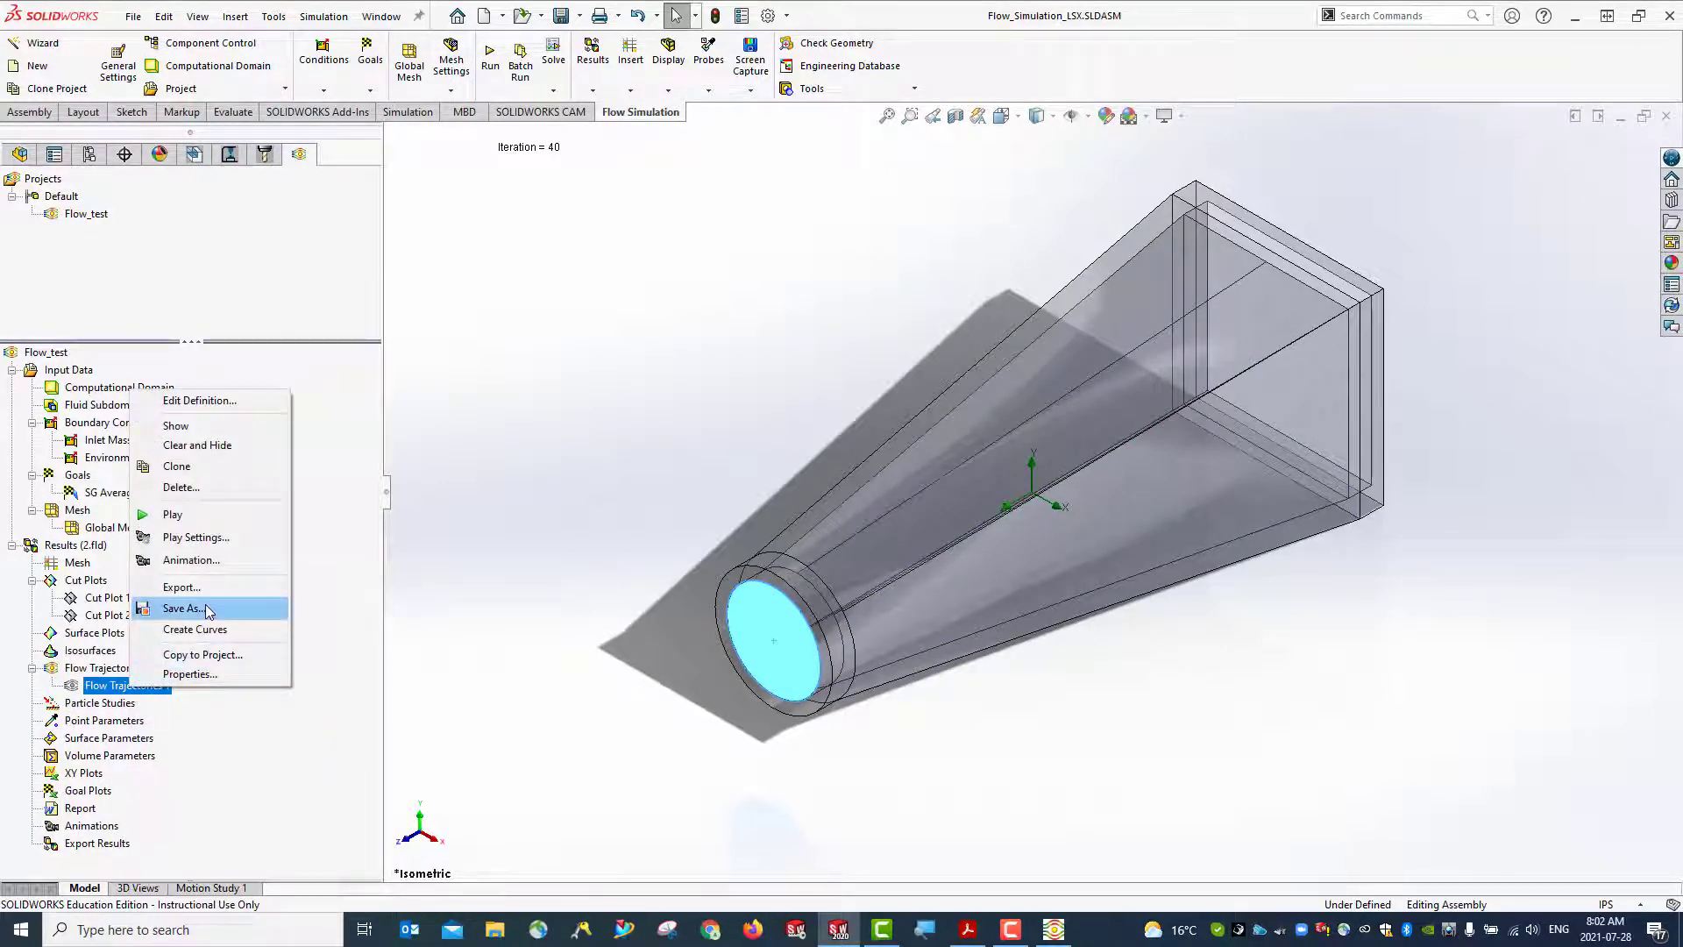
{"action": "left_click", "coordinate": [192, 476]}
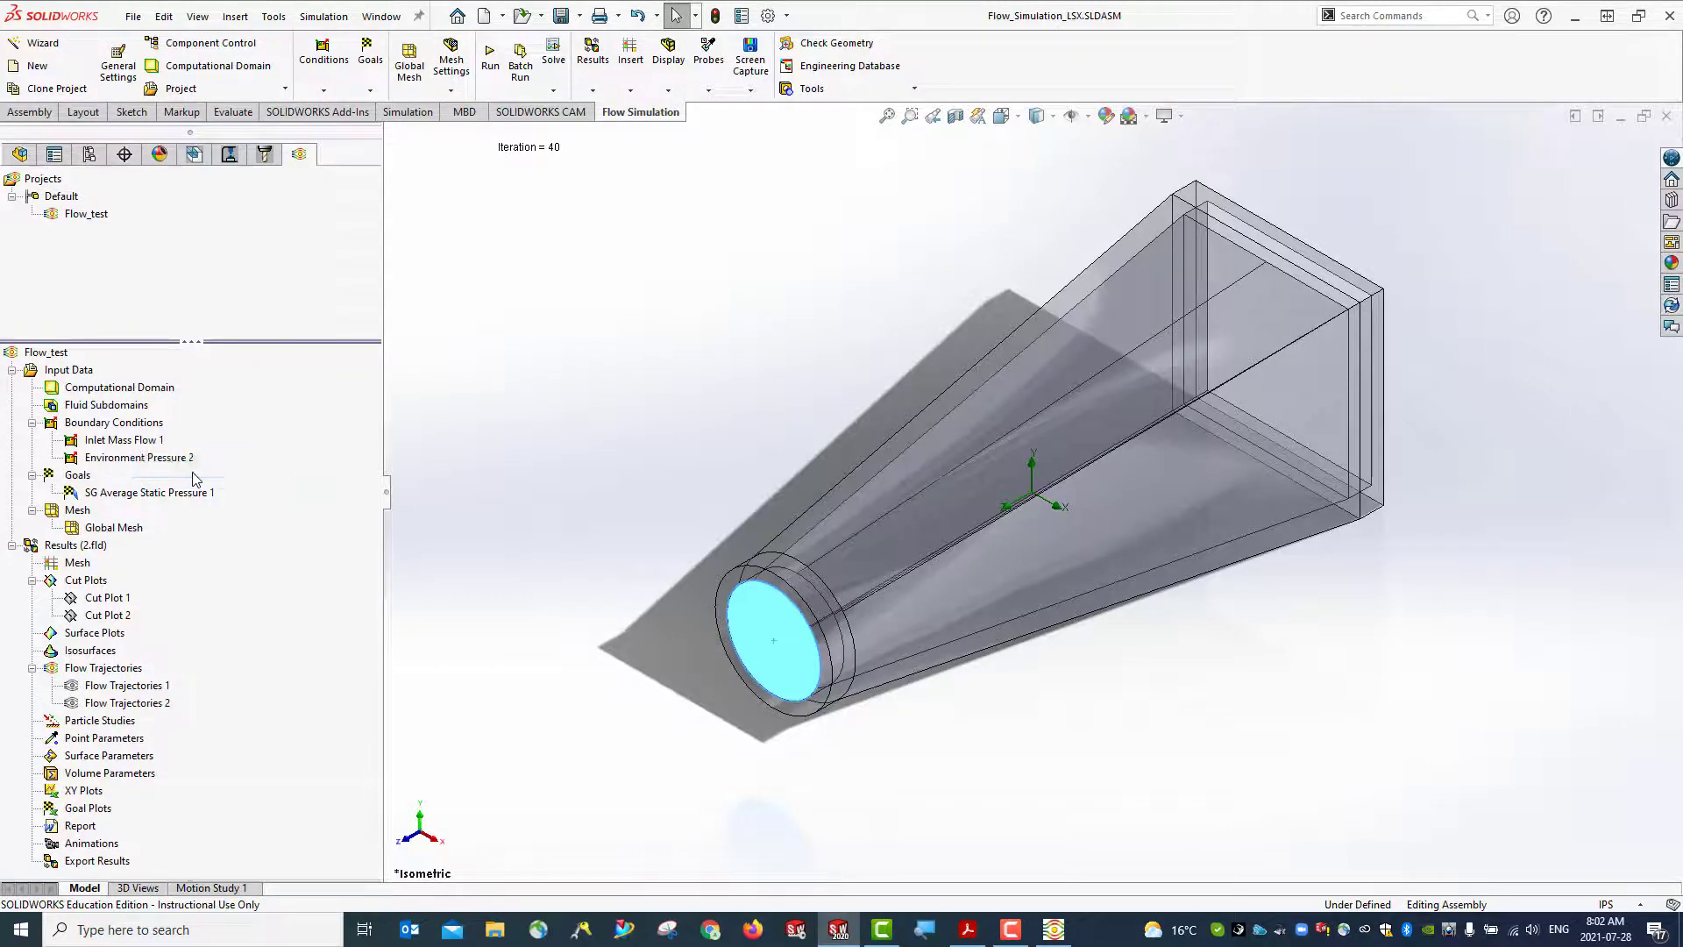
Edit the definition of Flow Trajectories 2 so its arrows are coloured by Pressure instead of Velocity
{"action": "right_click", "coordinate": [155, 704]}
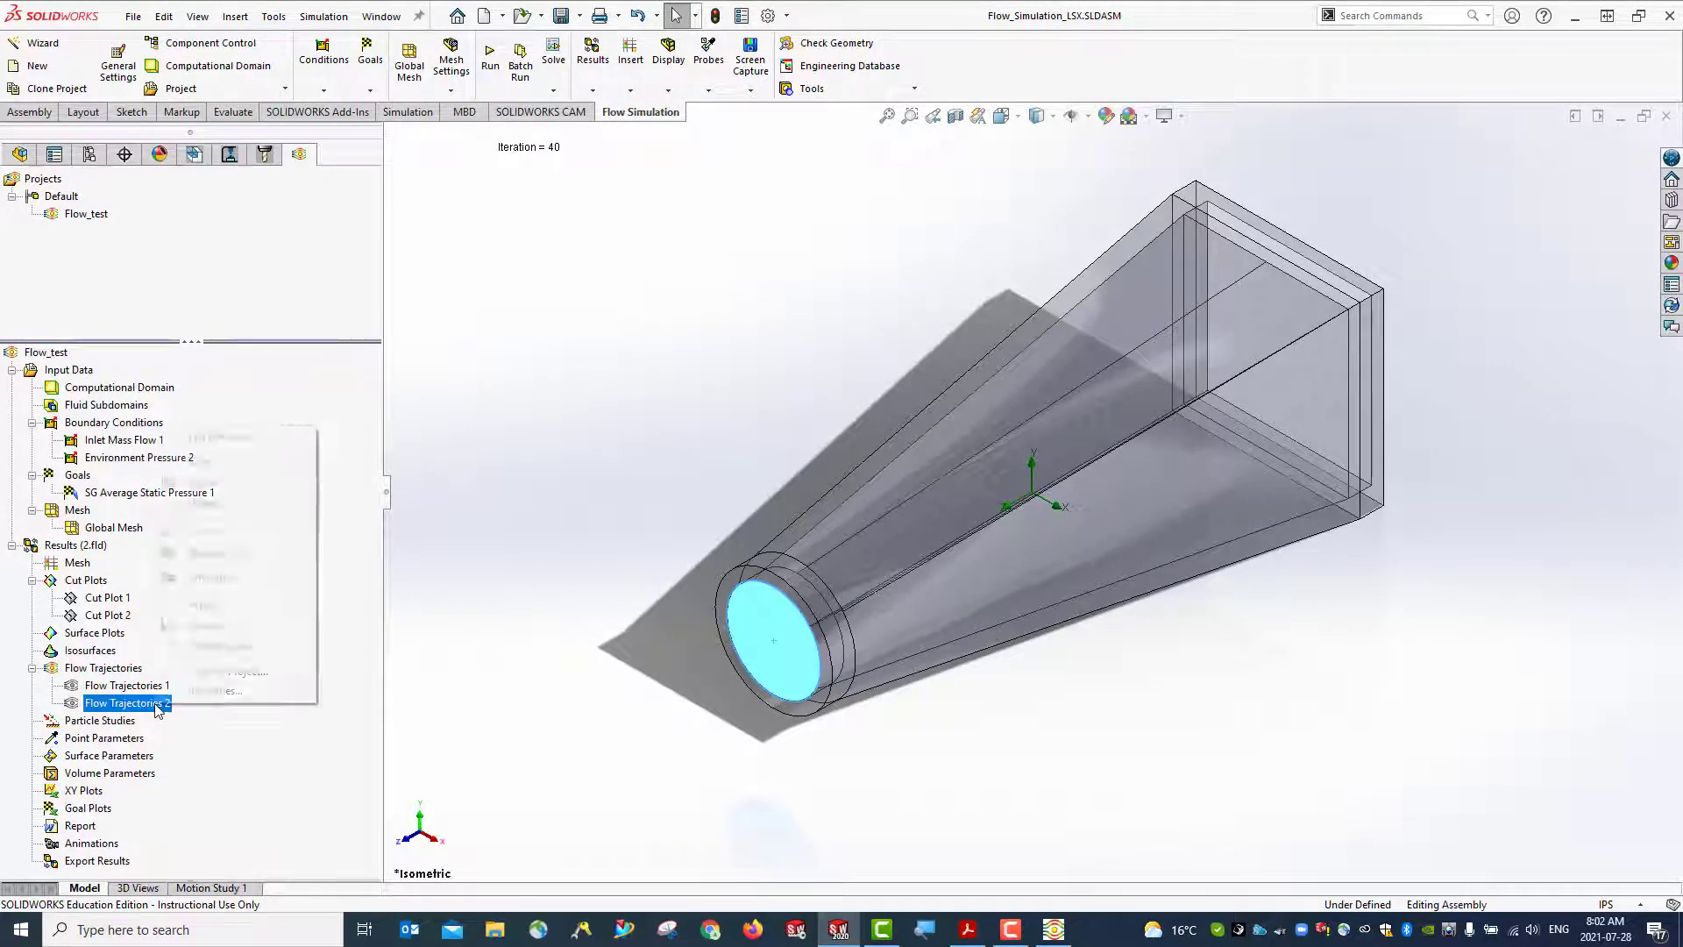
{"action": "left_click", "coordinate": [217, 443]}
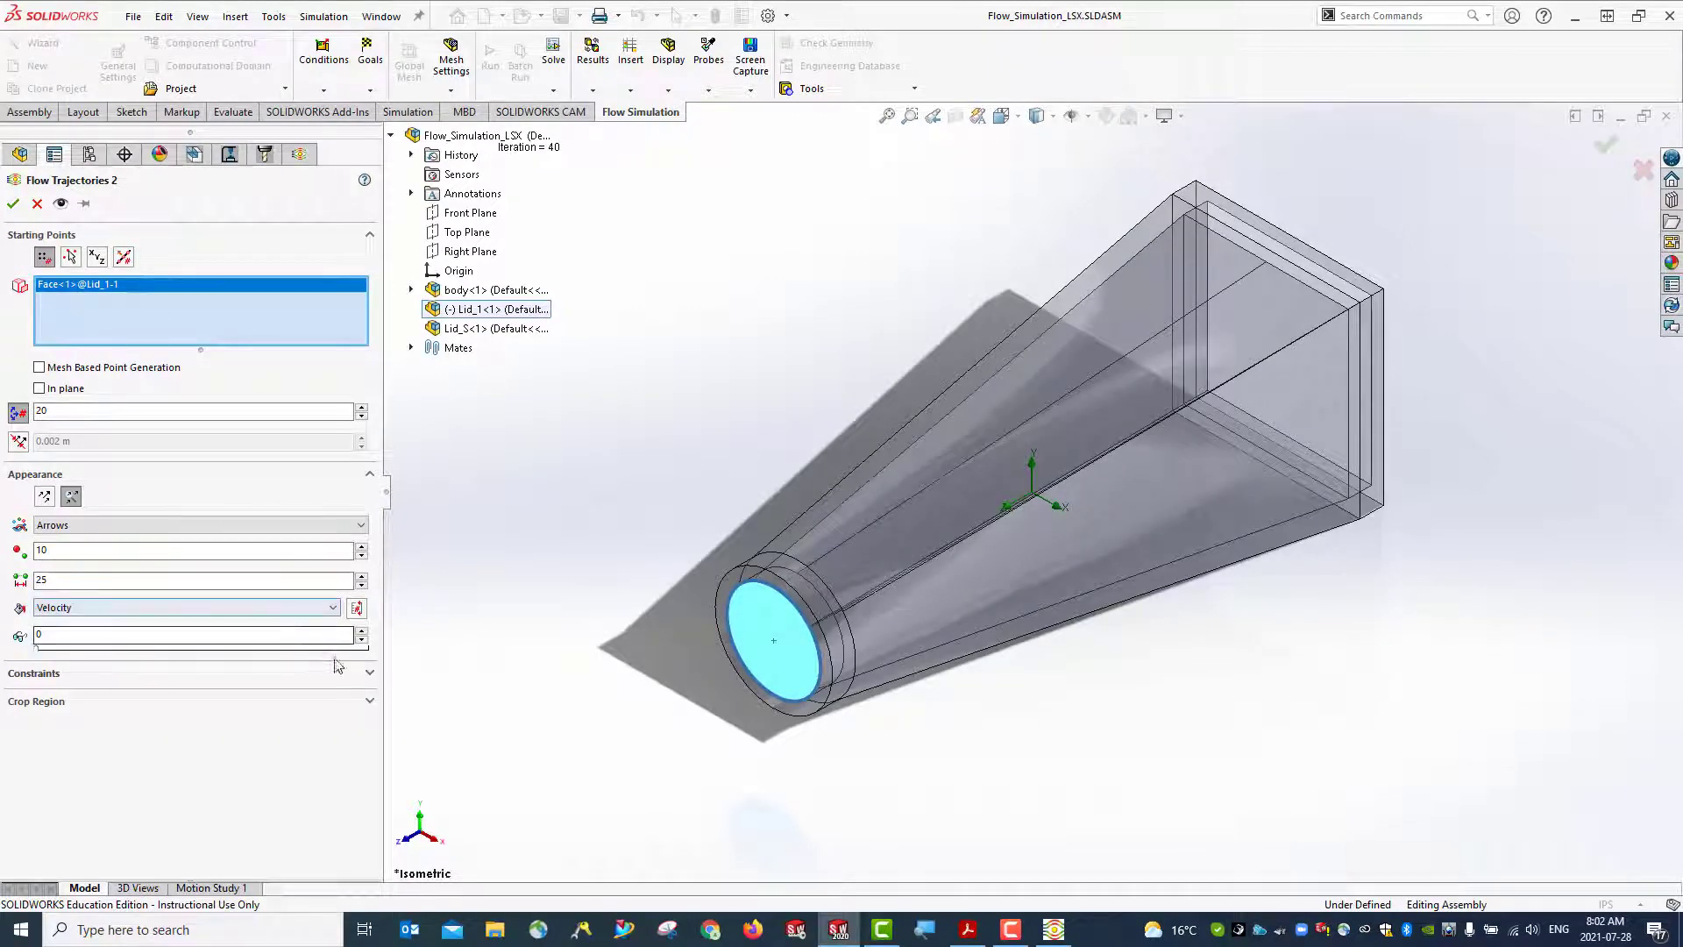
{"action": "left_click", "coordinate": [370, 677]}
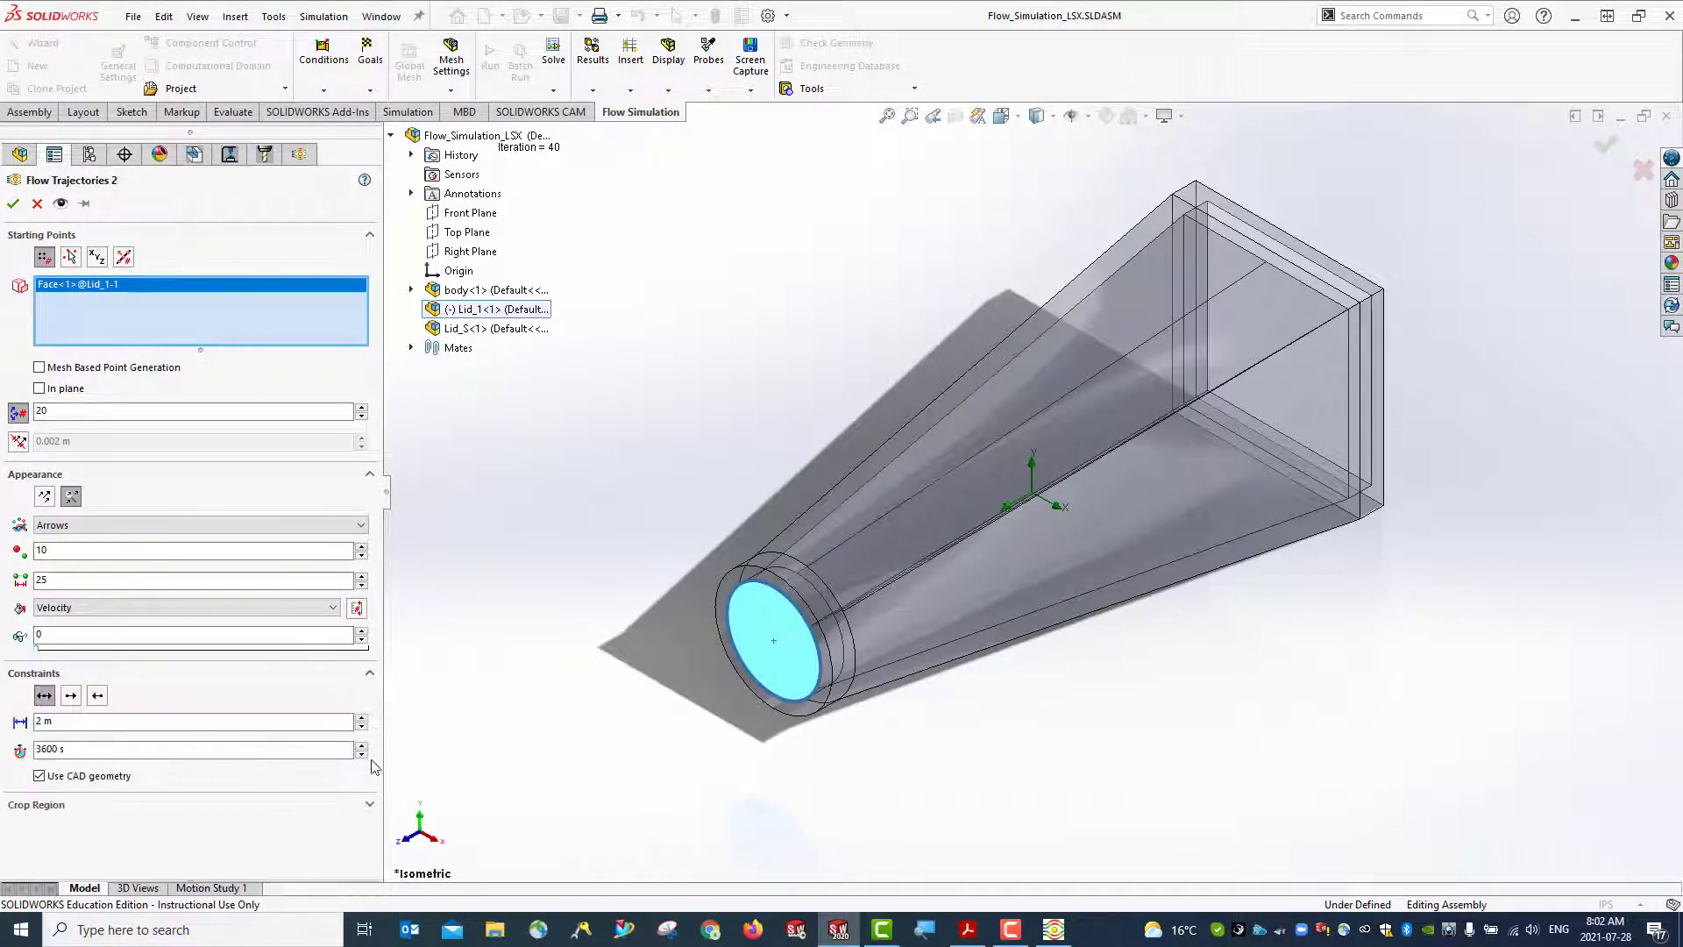
{"action": "left_click", "coordinate": [369, 804]}
{"action": "scroll", "coordinate": [274, 698], "scroll_direction": "down", "scroll_amount": 3}
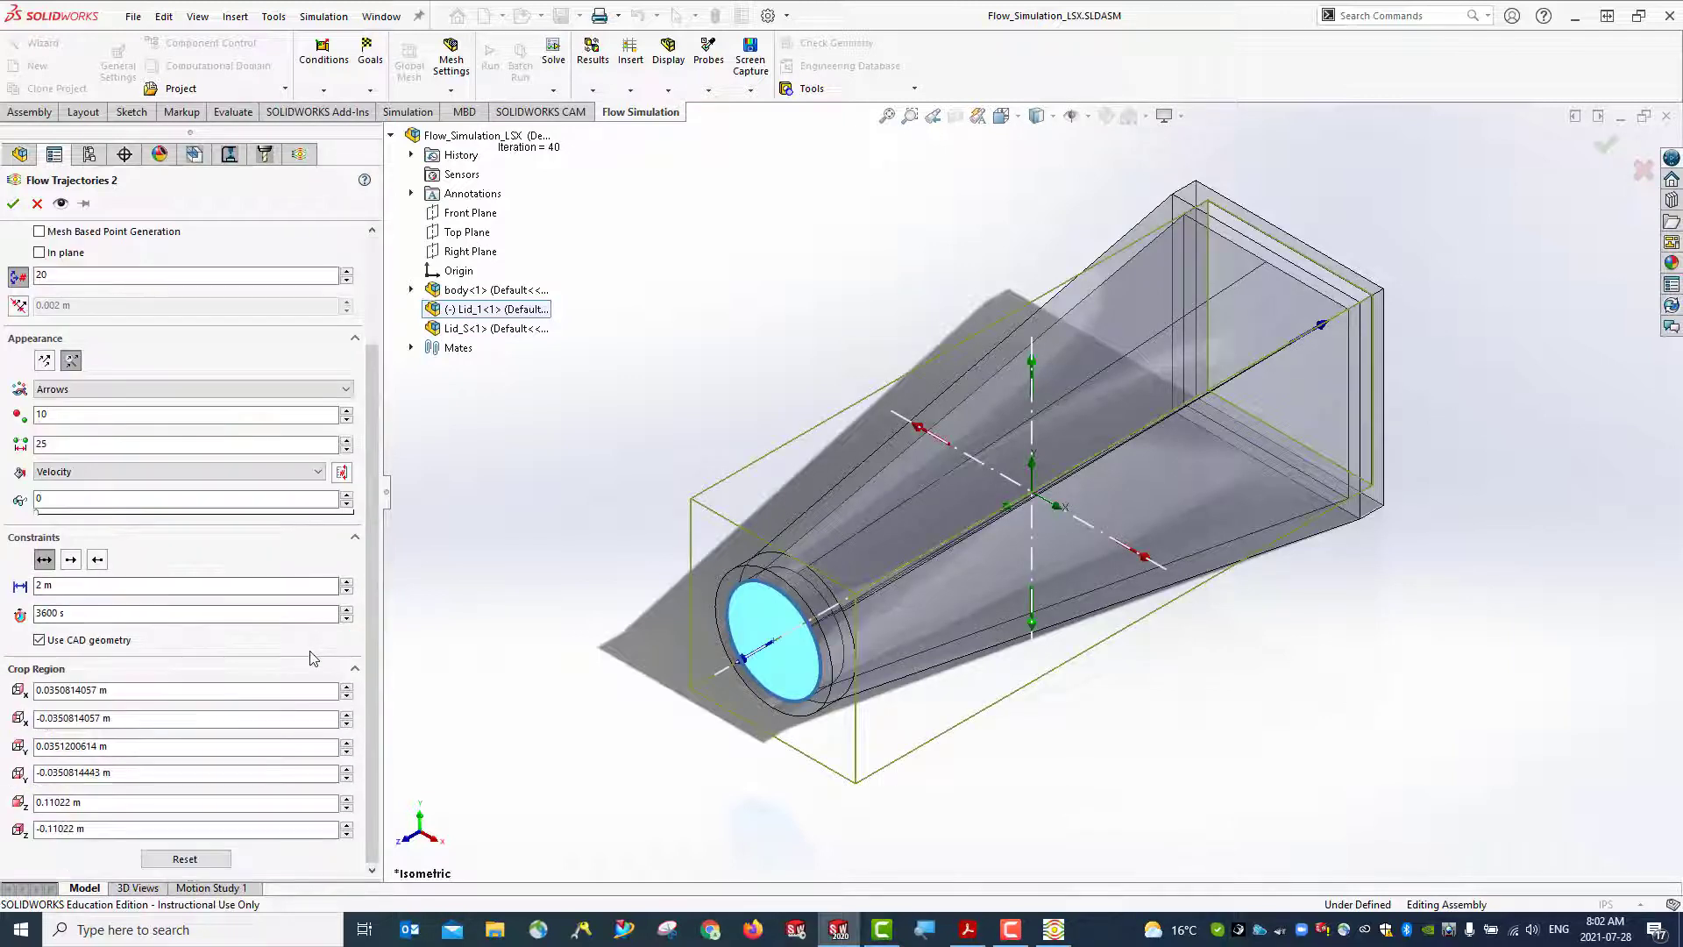
{"action": "left_click", "coordinate": [118, 475]}
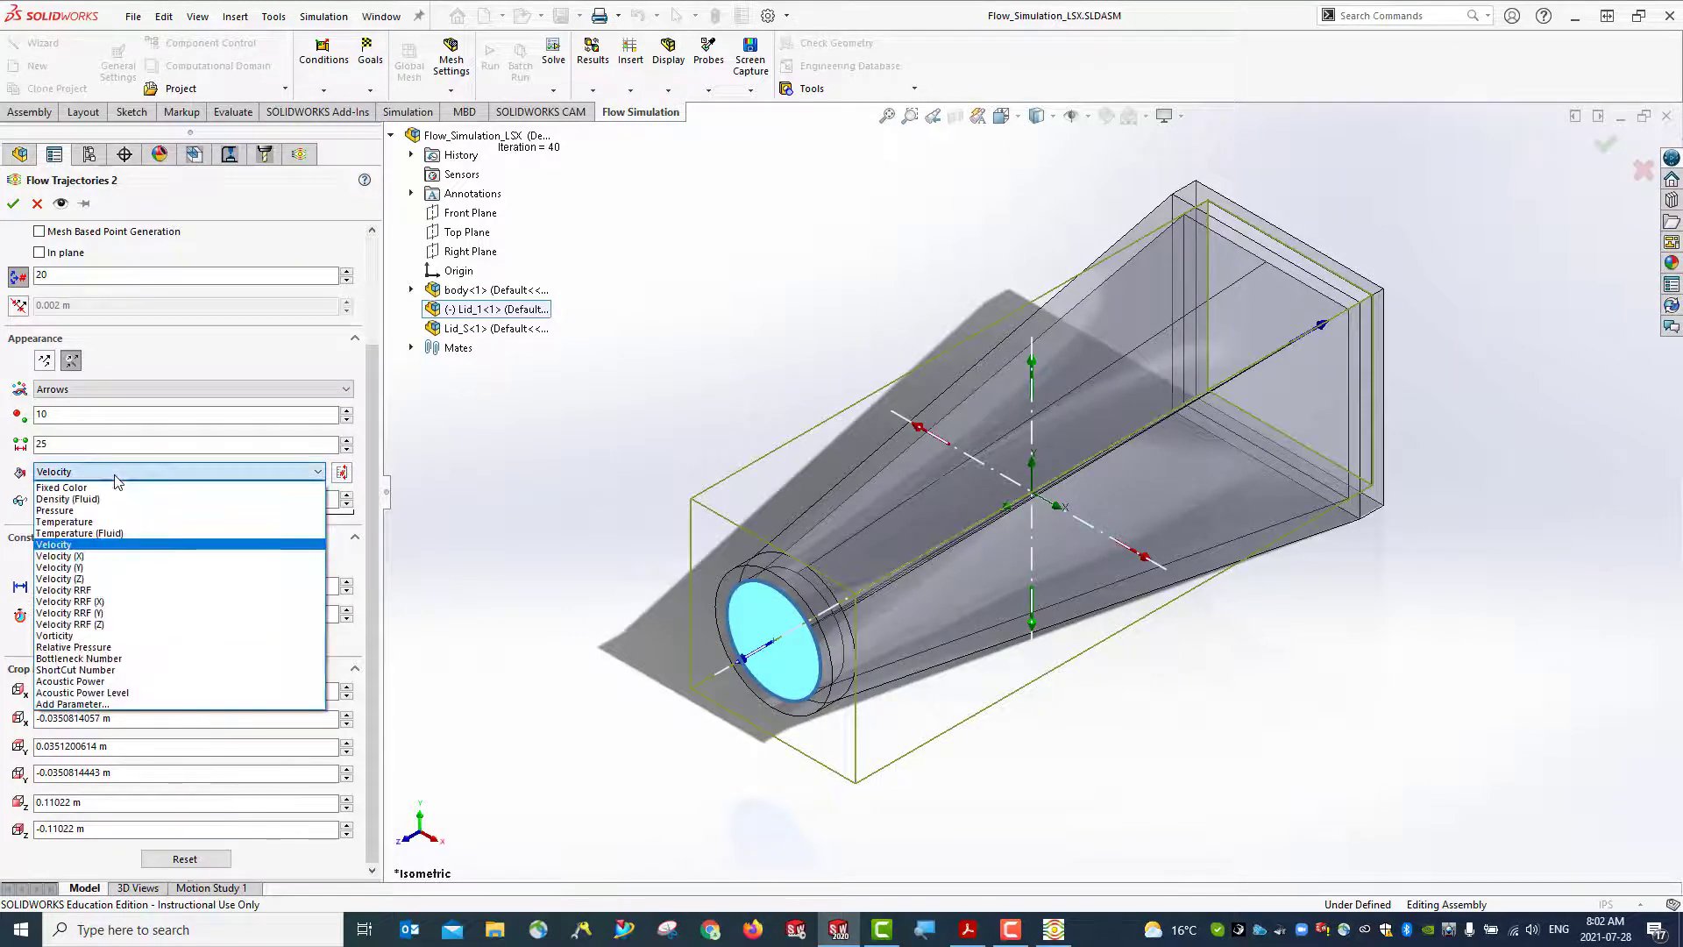
{"action": "left_click", "coordinate": [76, 512]}
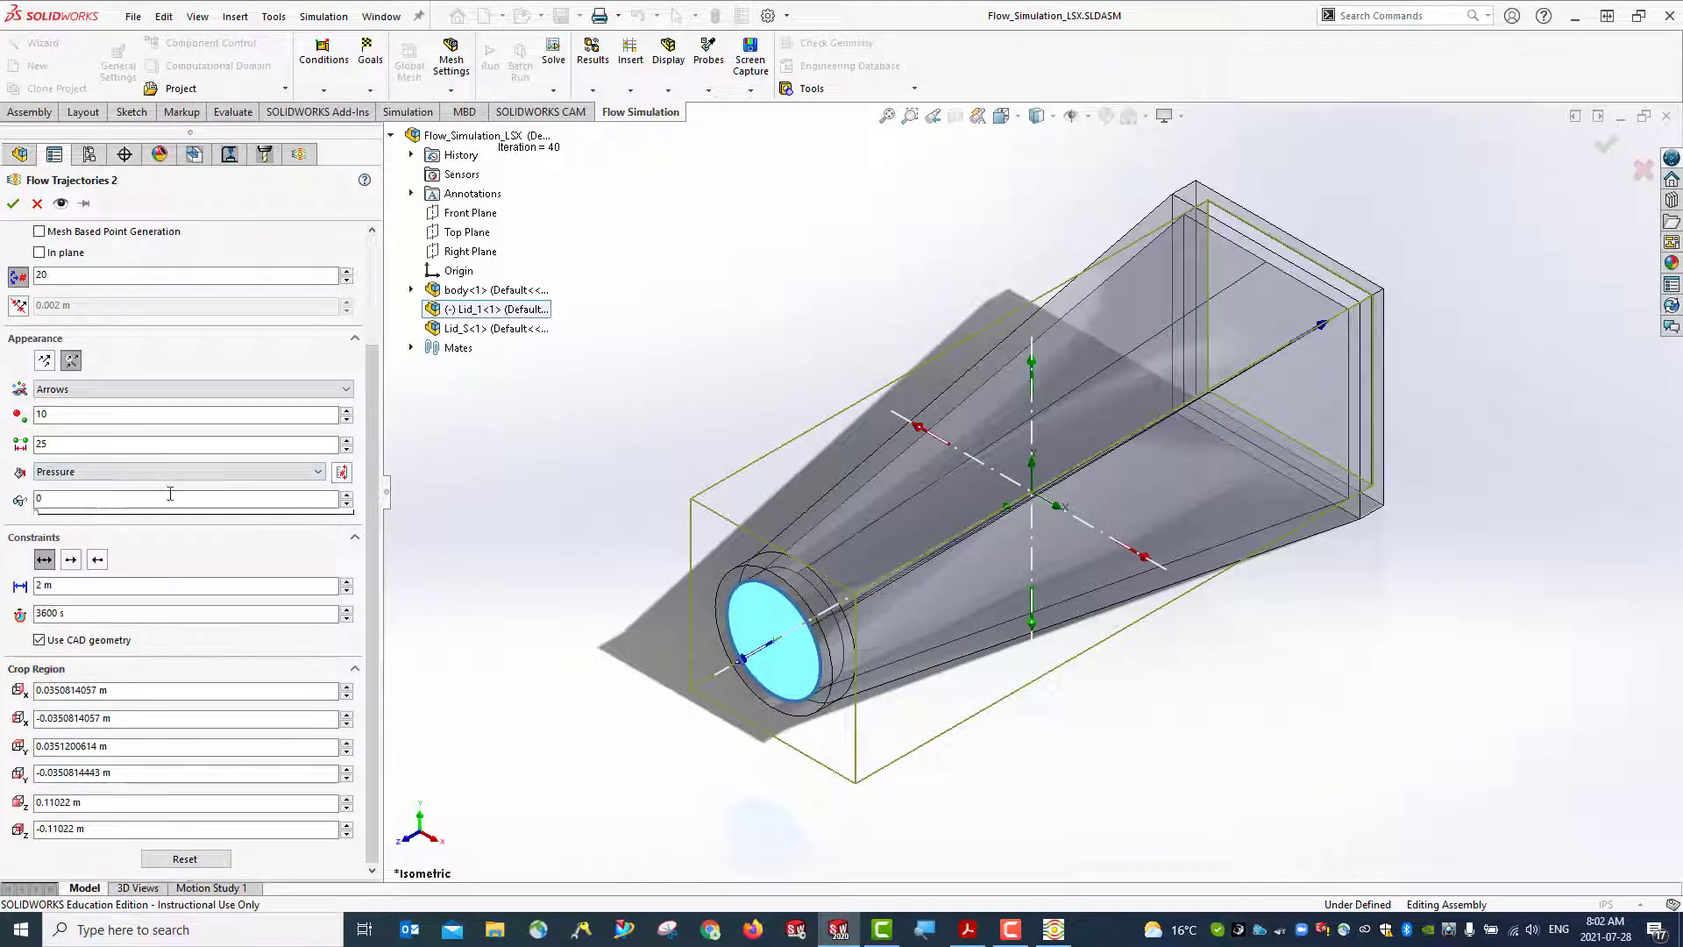
{"action": "left_click", "coordinate": [13, 207]}
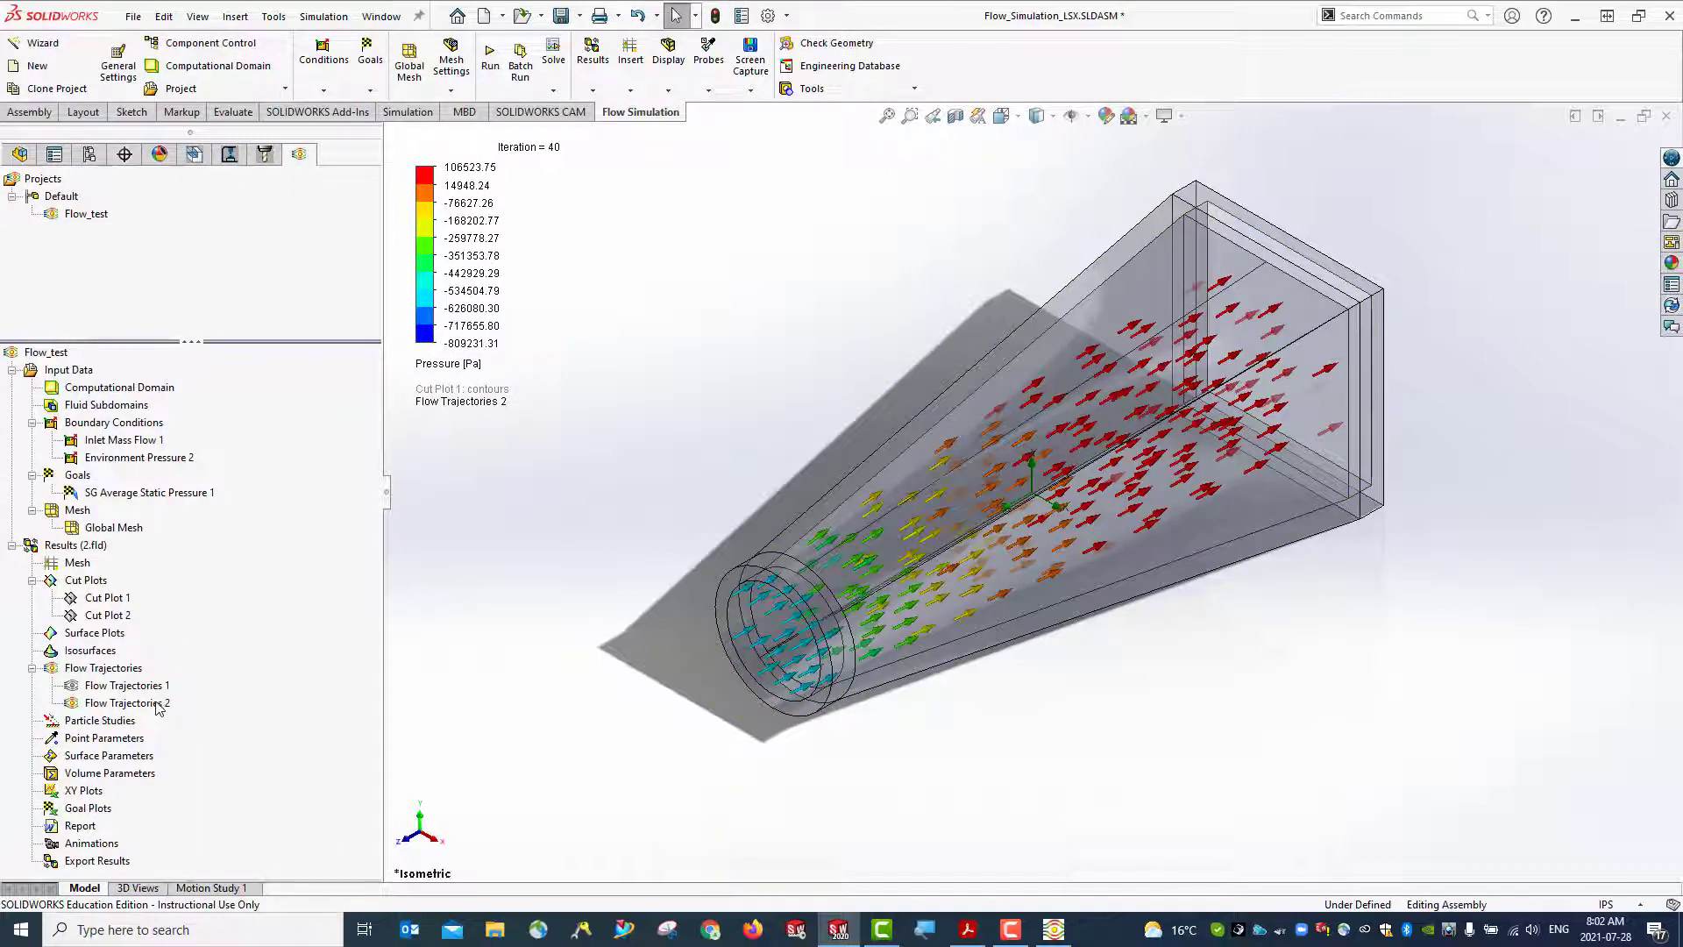
Rename the Flow Trajectories 2 plot as "Flow Trajectories presure"
{"action": "right_click", "coordinate": [158, 704]}
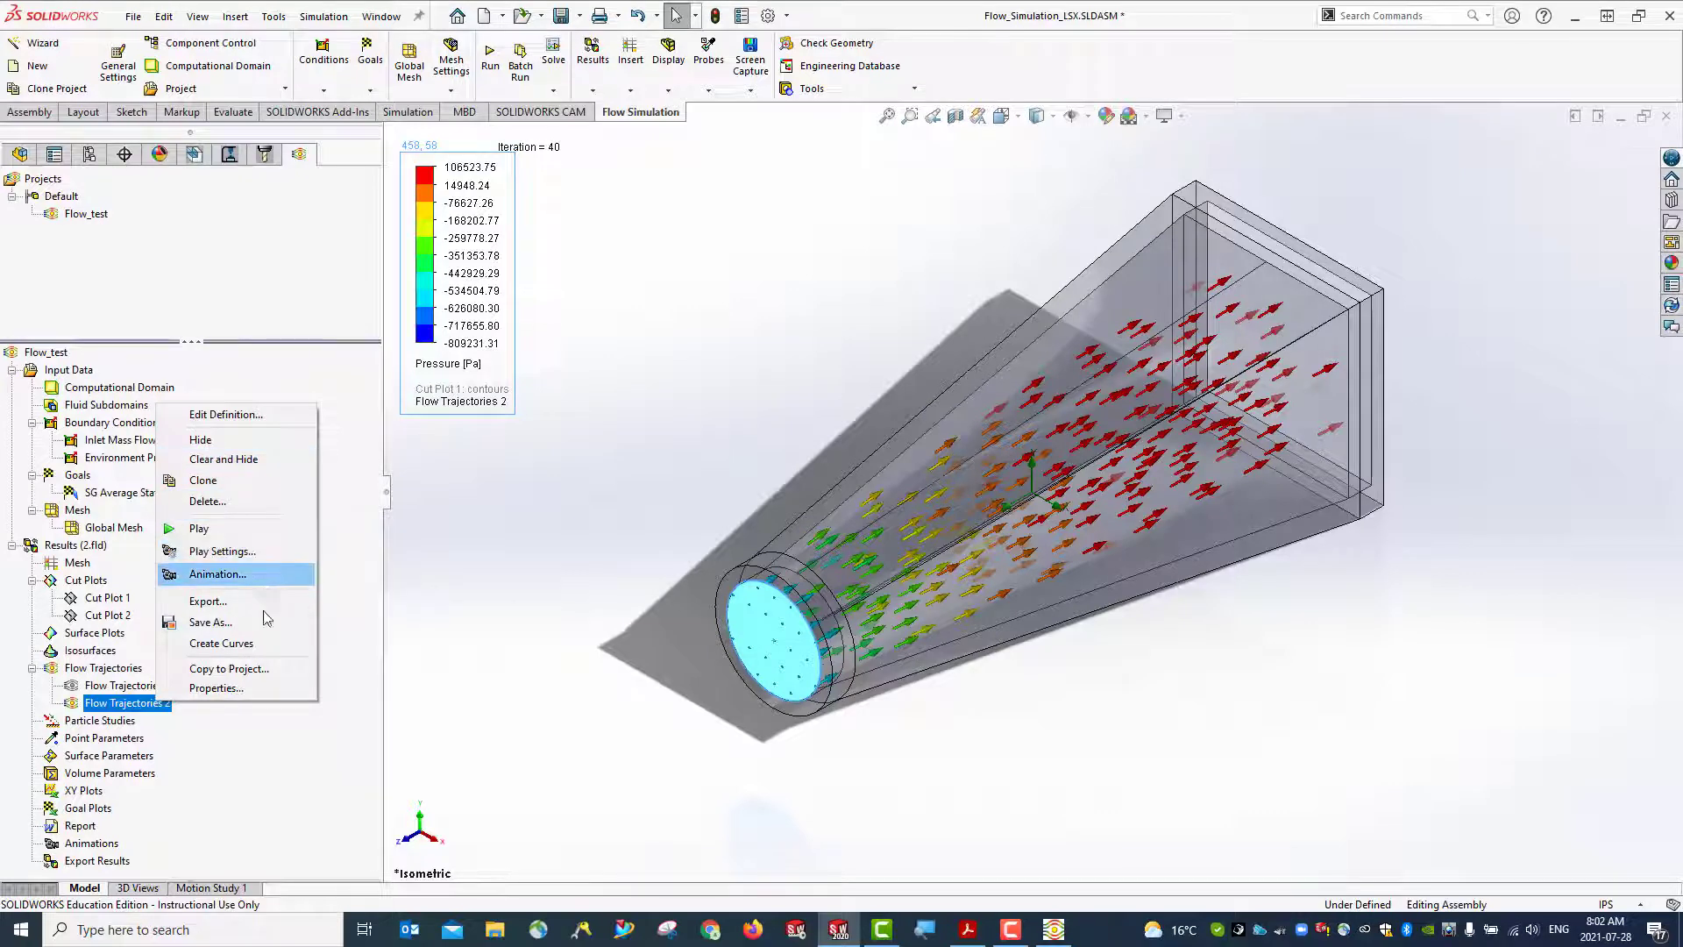
{"action": "left_click", "coordinate": [141, 706]}
{"action": "left_click", "coordinate": [141, 702]}
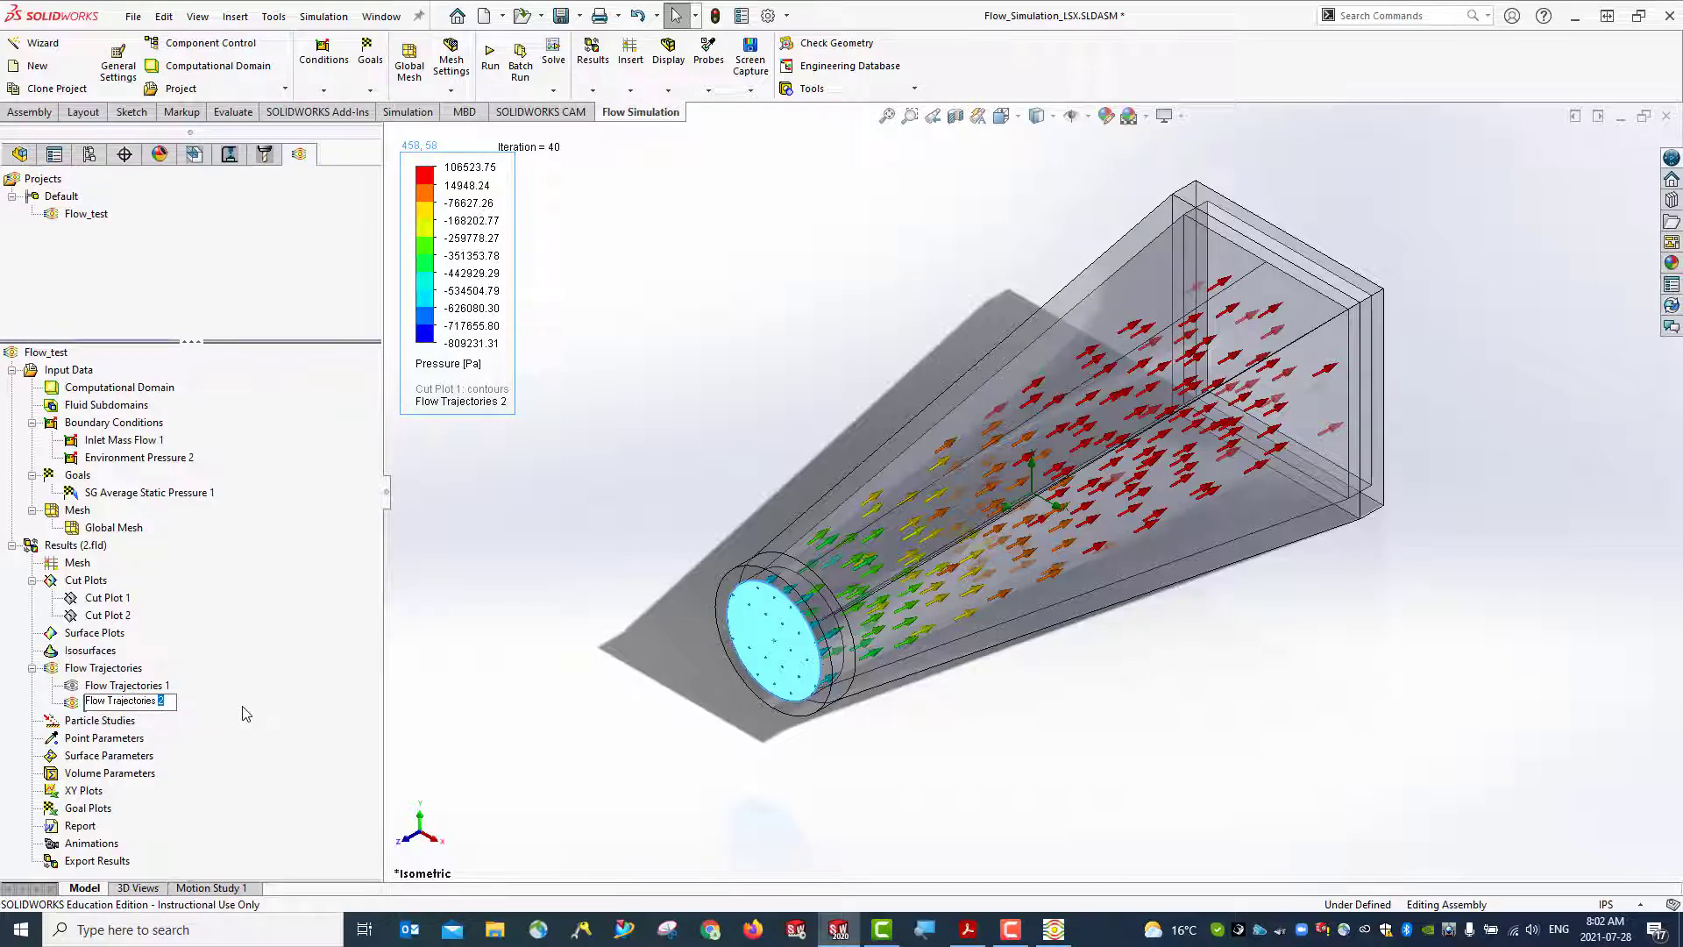
{"action": "type", "text": "presure"}
{"action": "key", "text": "Return"}
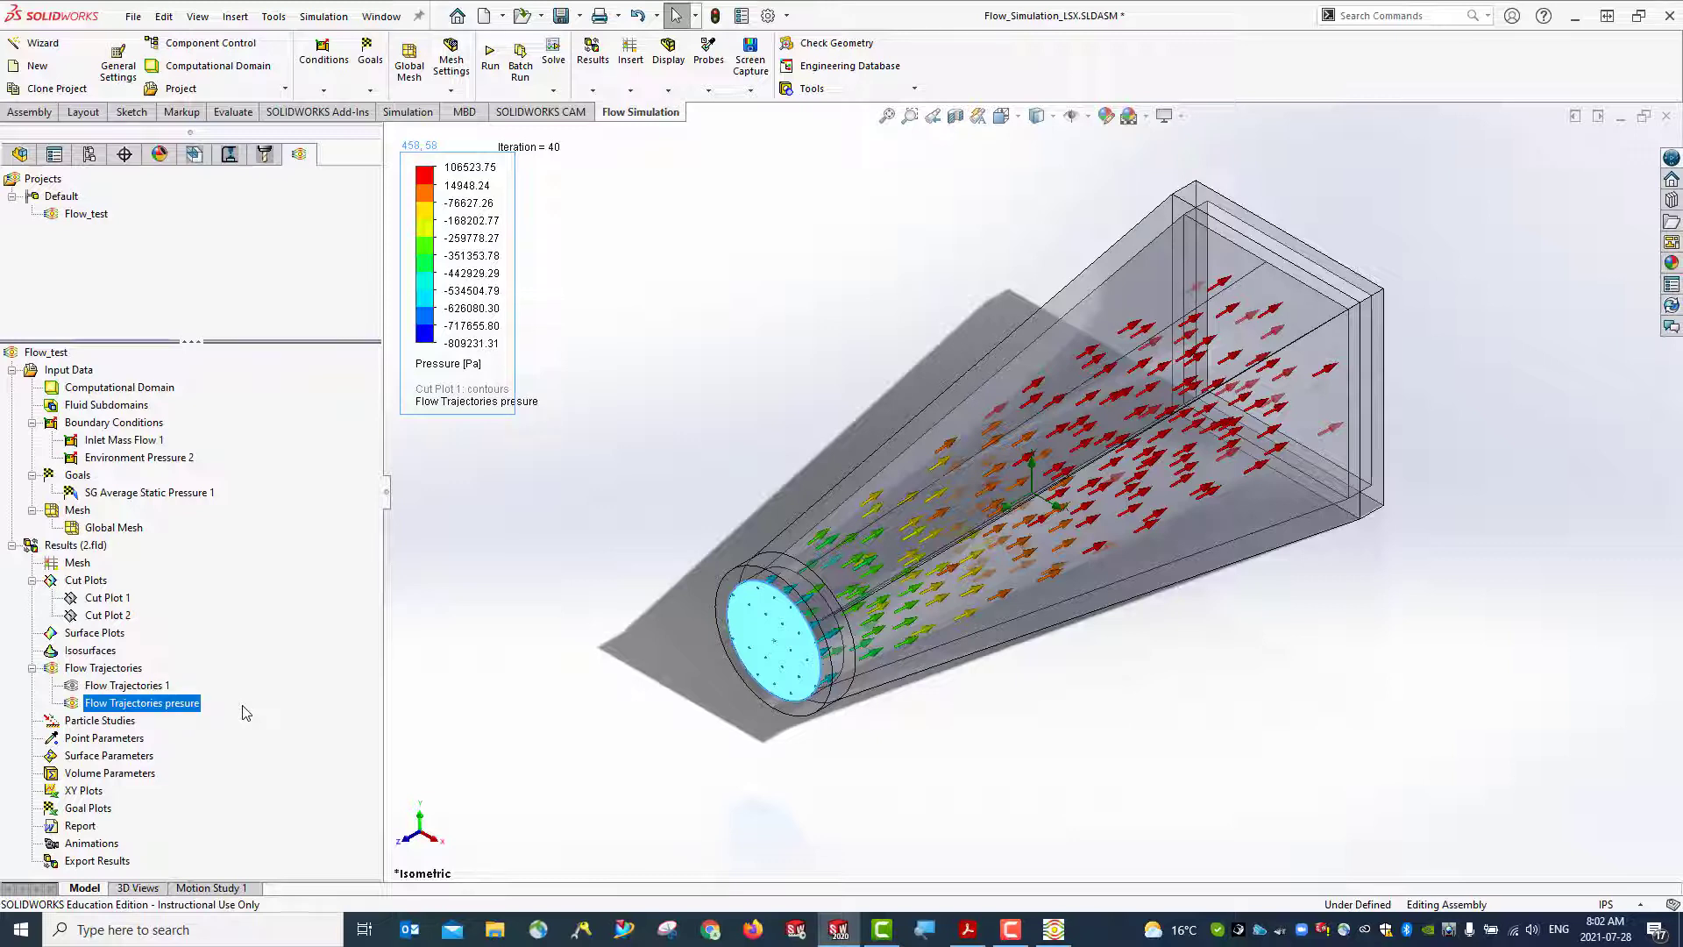
Play the animation of the Flow Trajectories presure plot and save the assembly
{"action": "right_click", "coordinate": [194, 708]}
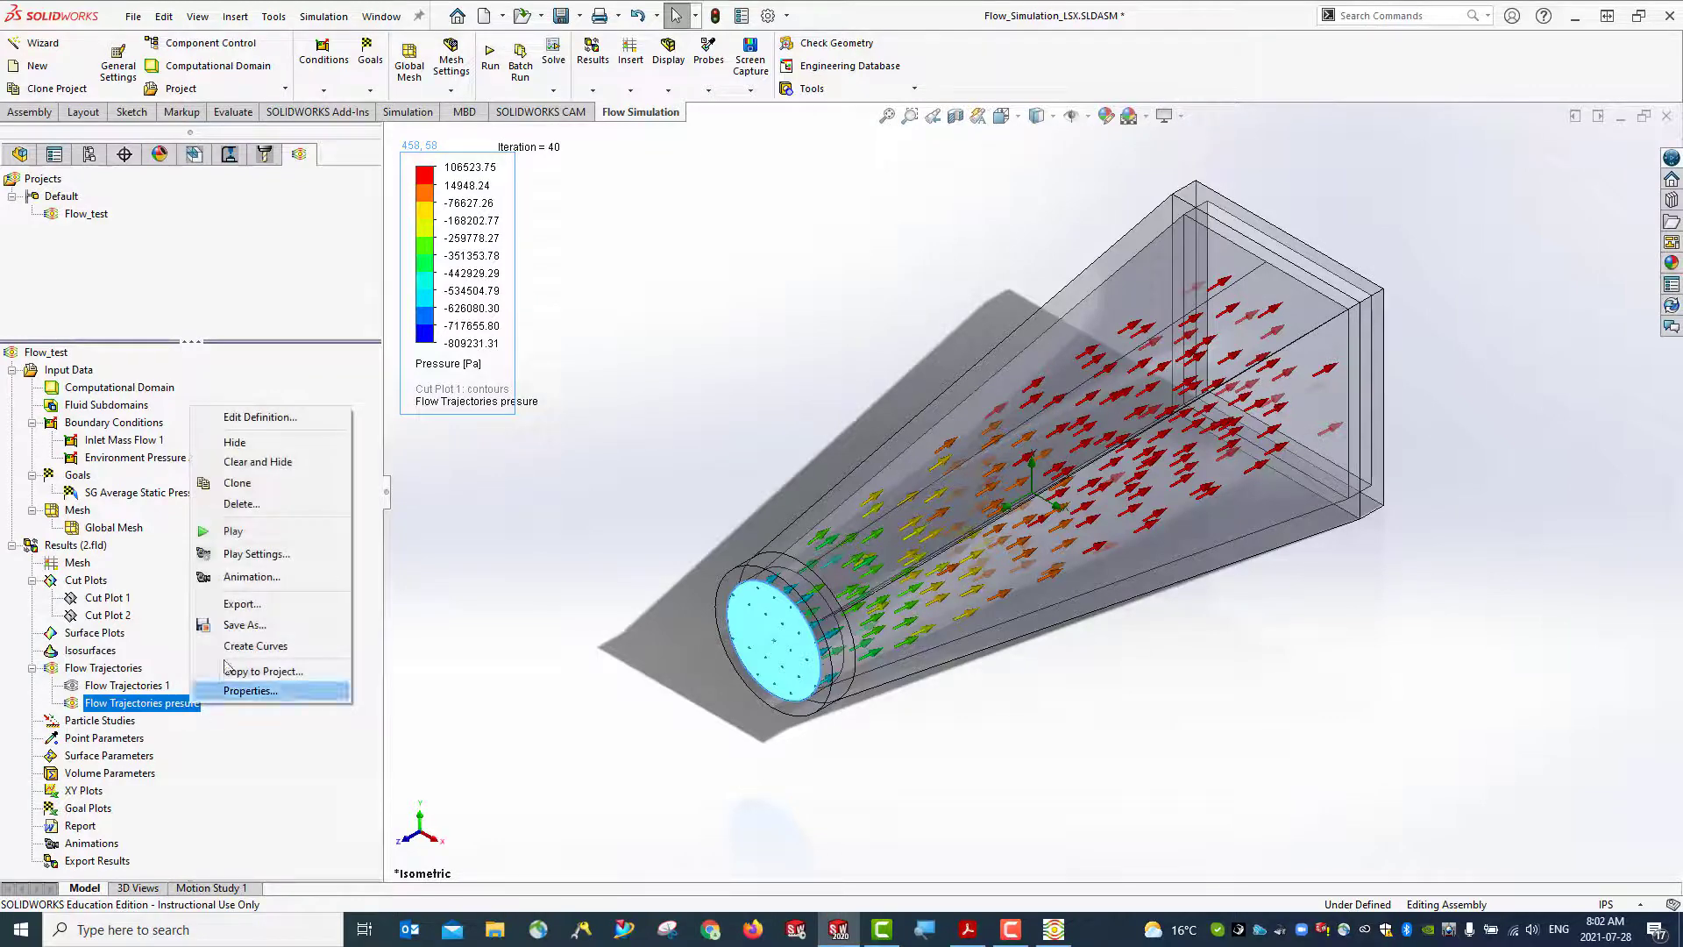
{"action": "left_click", "coordinate": [241, 532]}
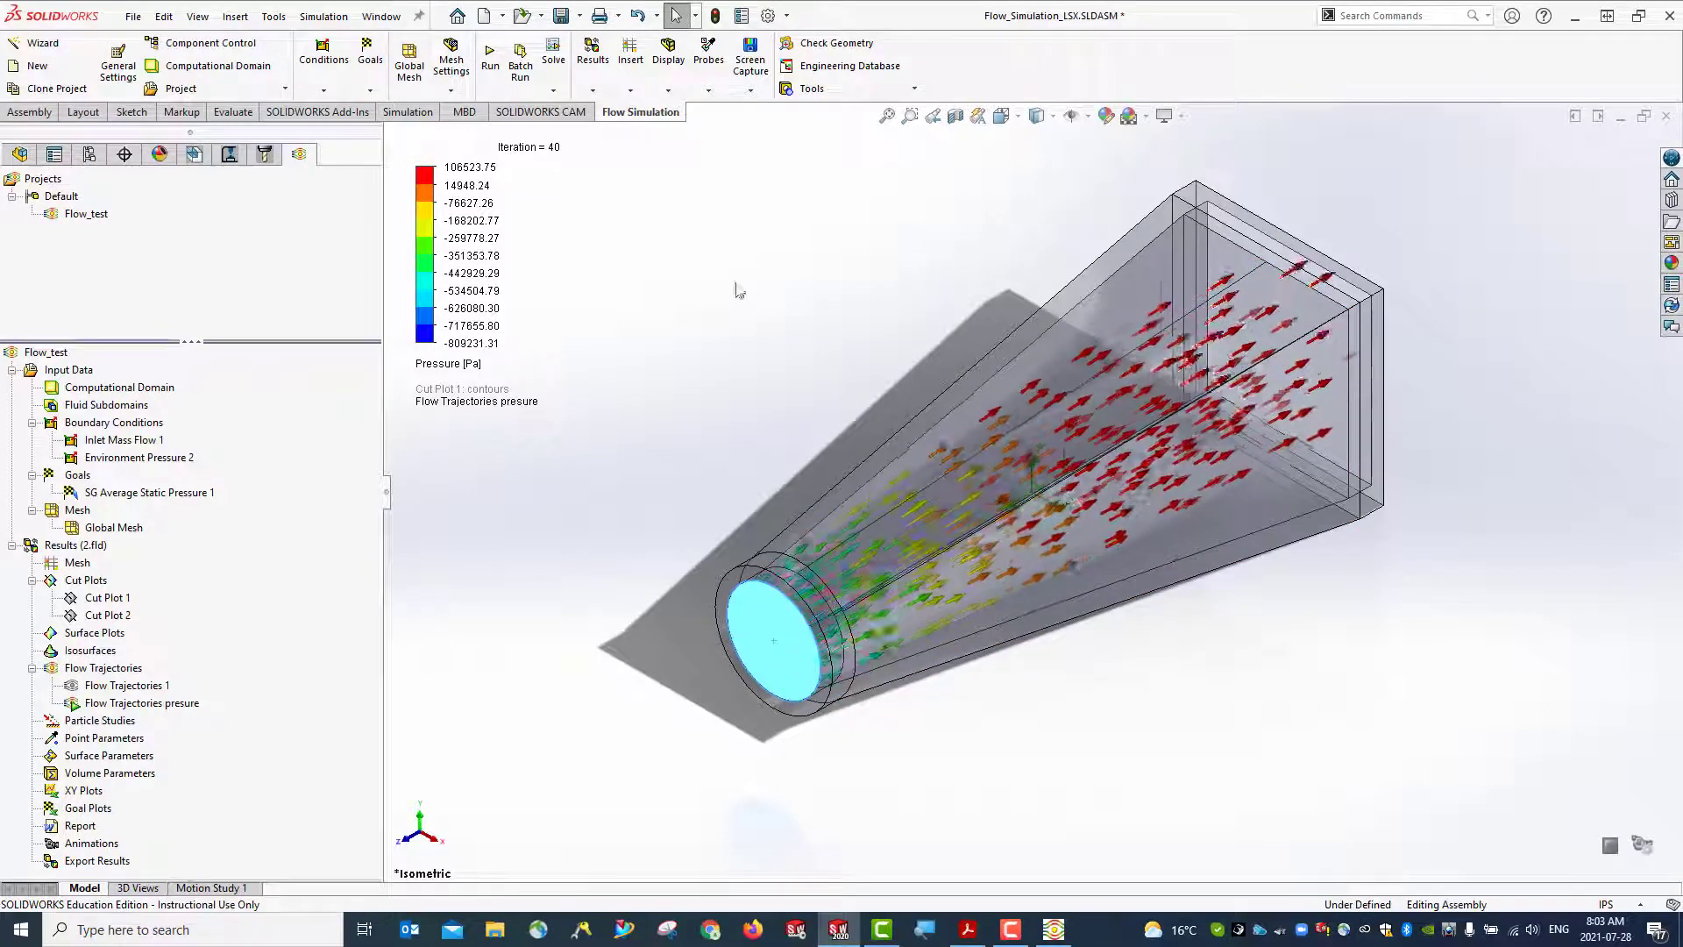
{"action": "left_click", "coordinate": [561, 15]}
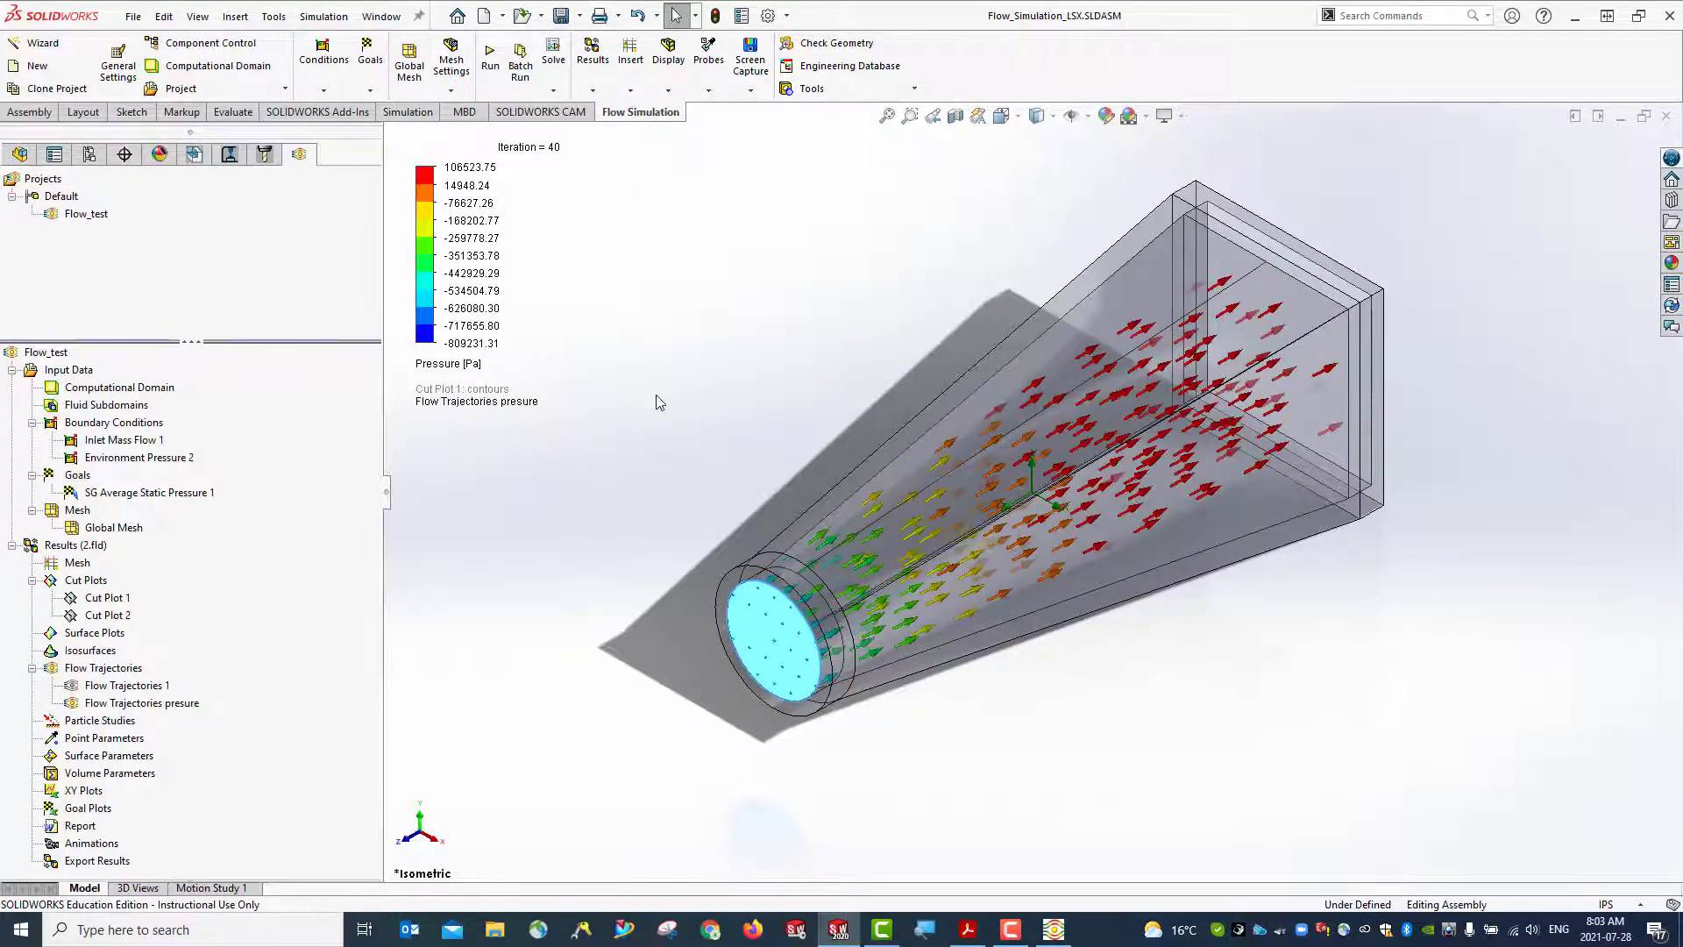